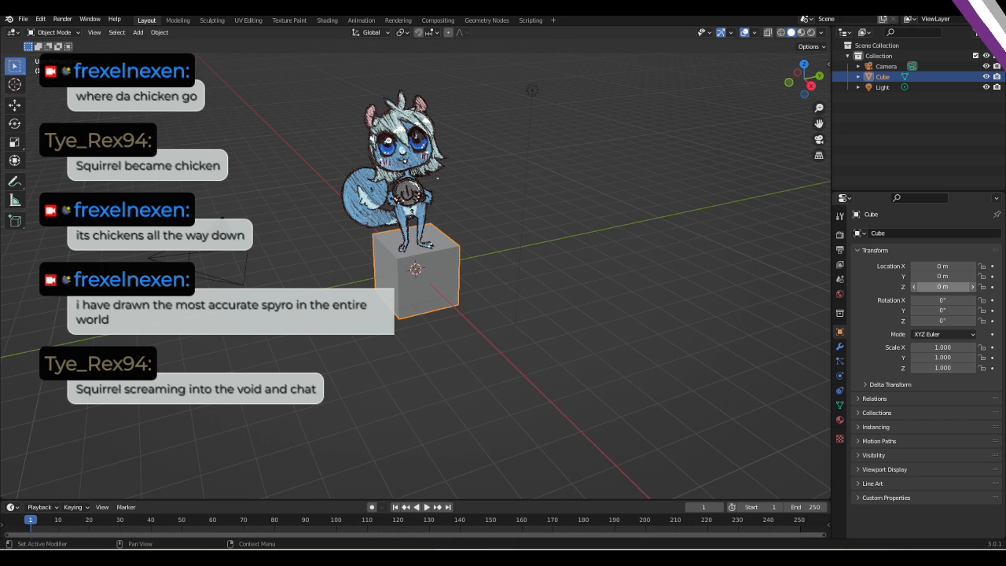
# Open the folder F:\strem\spro in File Explorer, starting from the root of the F: drive.
pyautogui.press('super+r')
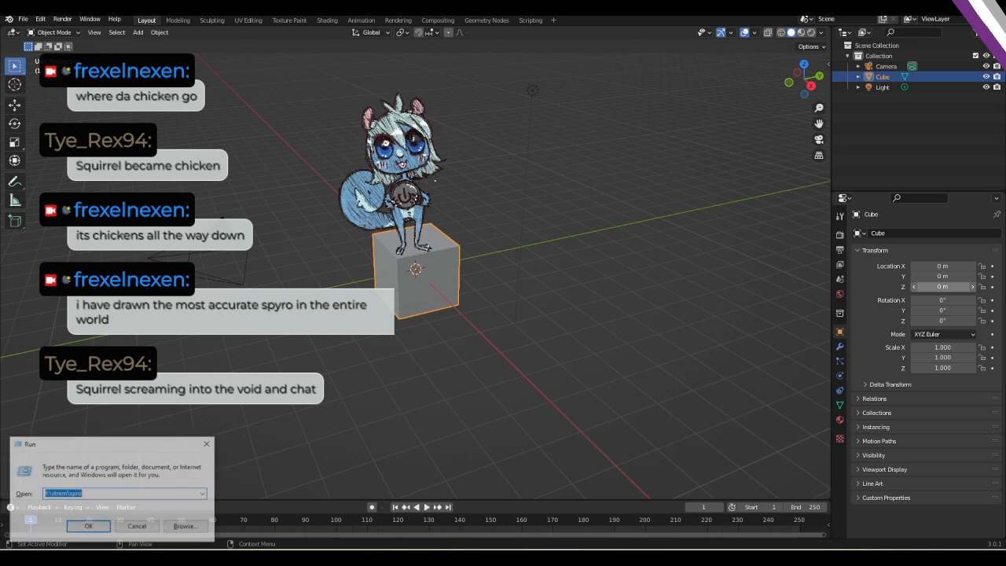
pyautogui.write('f:\\nwe')
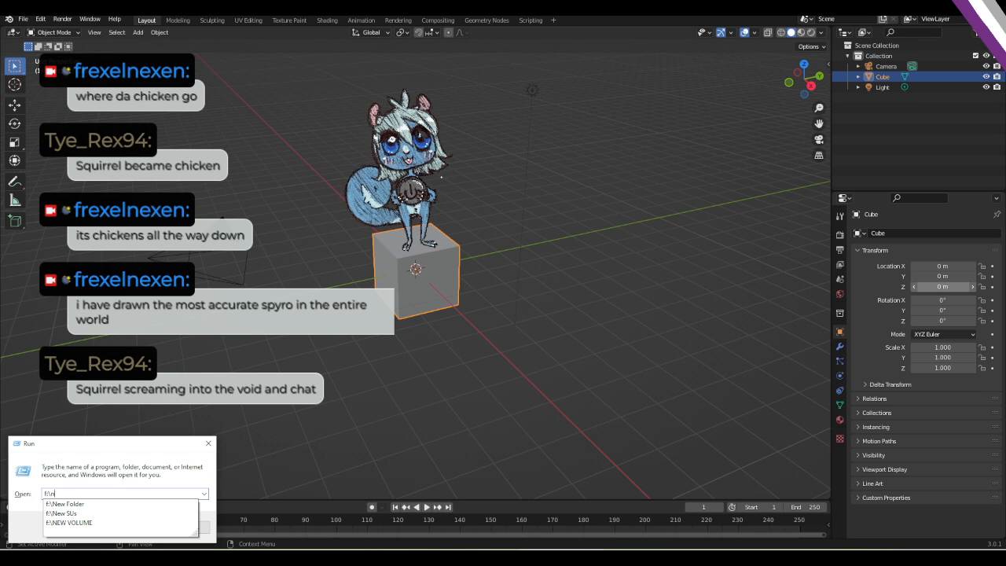
pyautogui.press('BackSpace')
pyautogui.press('BackSpace')
pyautogui.press('BackSpace')
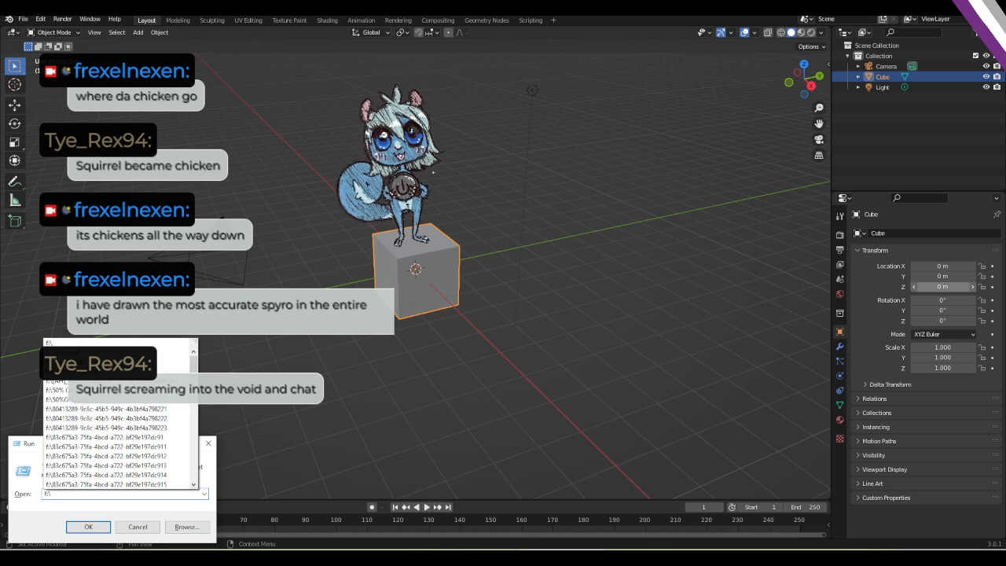
pyautogui.press('Return')
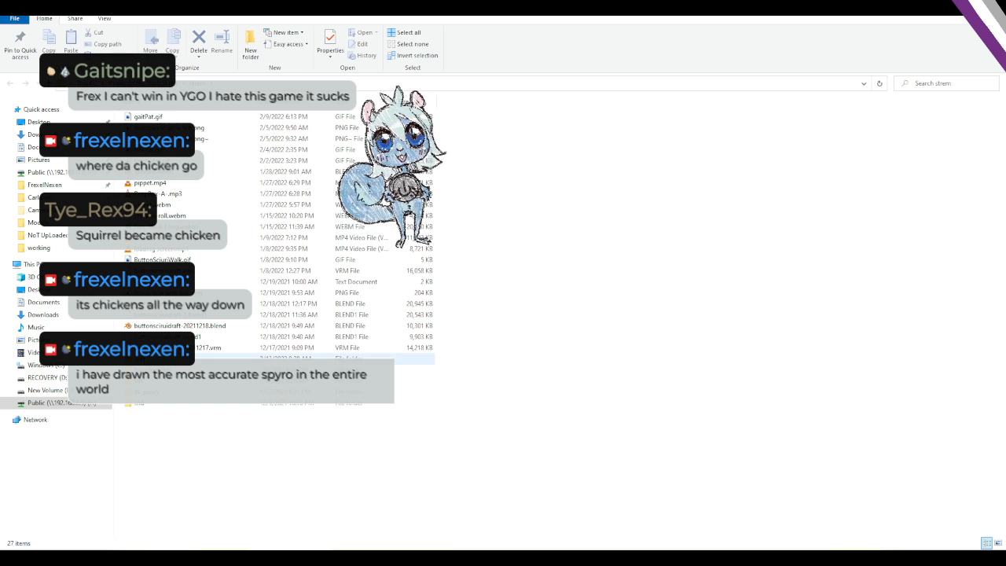
pyautogui.click(235, 358)
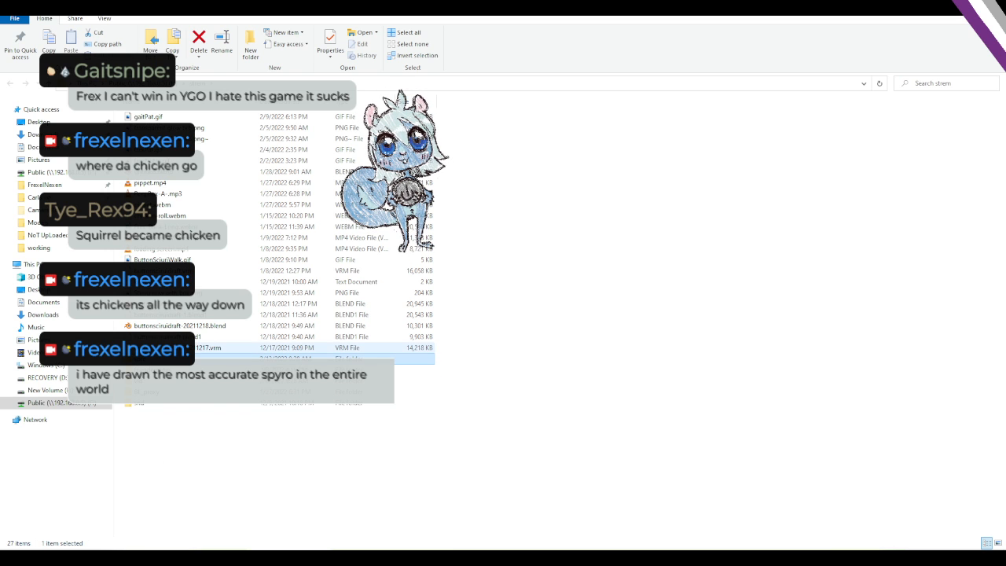
pyautogui.doubleClick(236, 358)
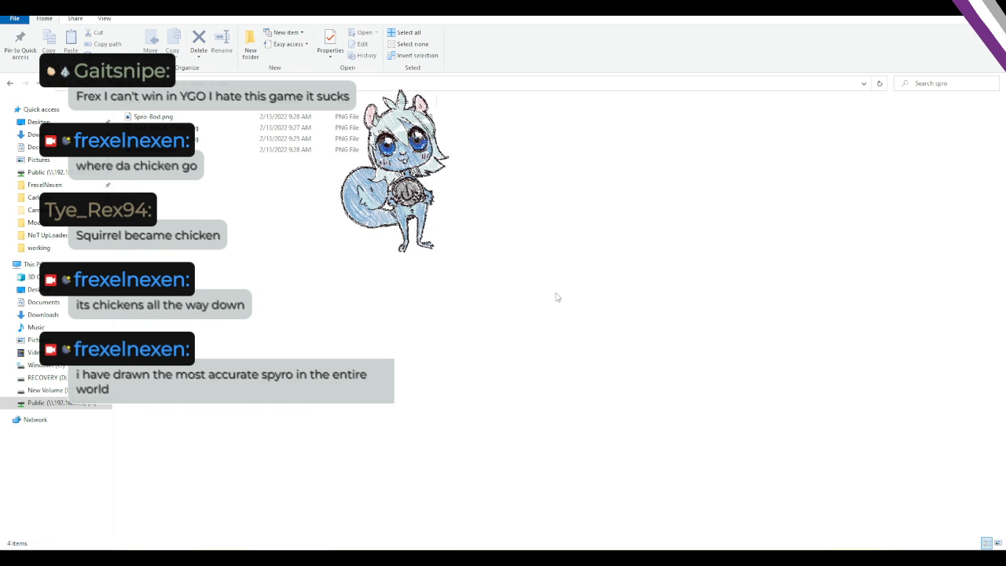
# Restore the spro folder window to a smaller size and place it over the Blender viewport.
pyautogui.click(964, 9)
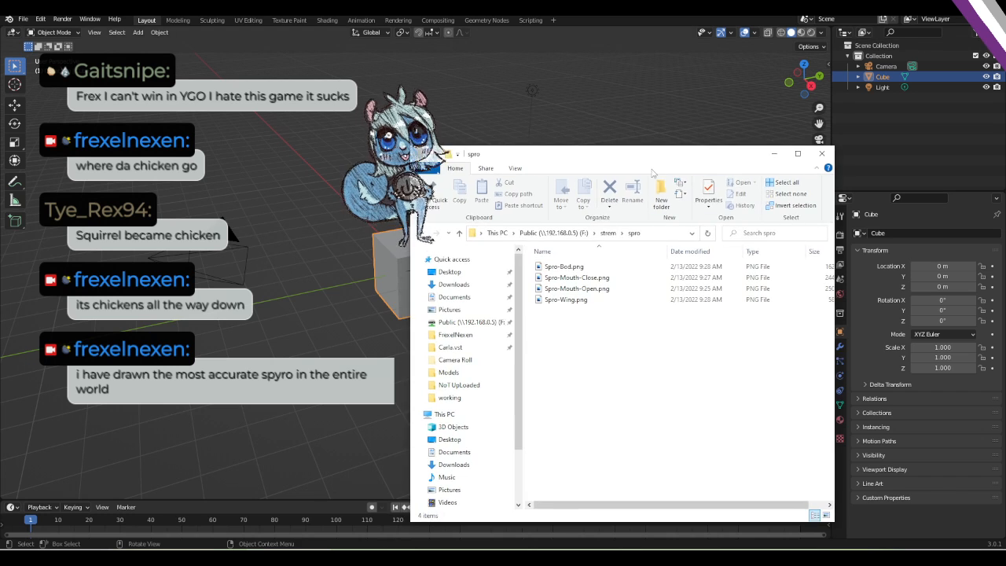
pyautogui.moveTo(644, 157); pyautogui.dragTo(1005, 145)
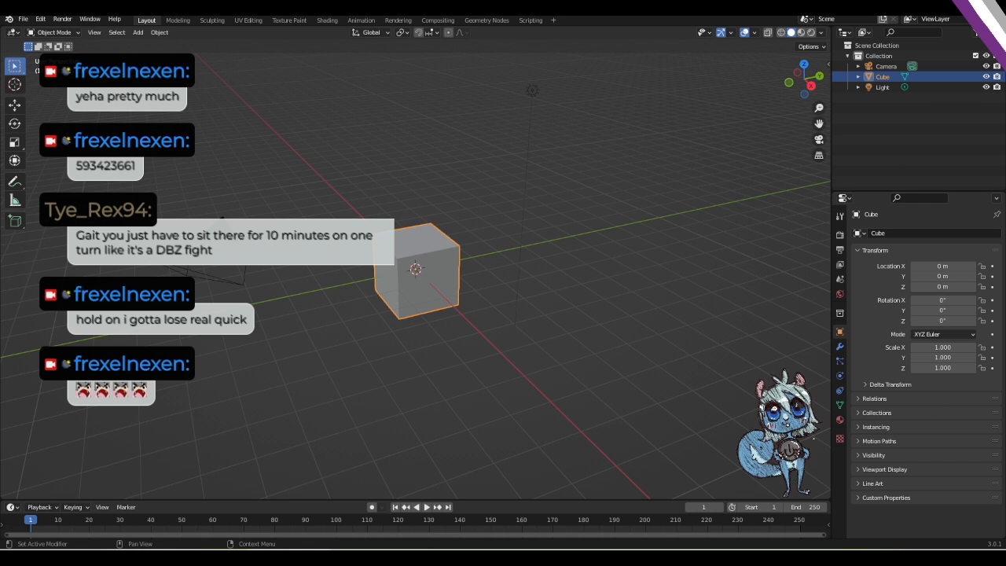
pyautogui.moveTo(1005, 174); pyautogui.dragTo(594, 103)
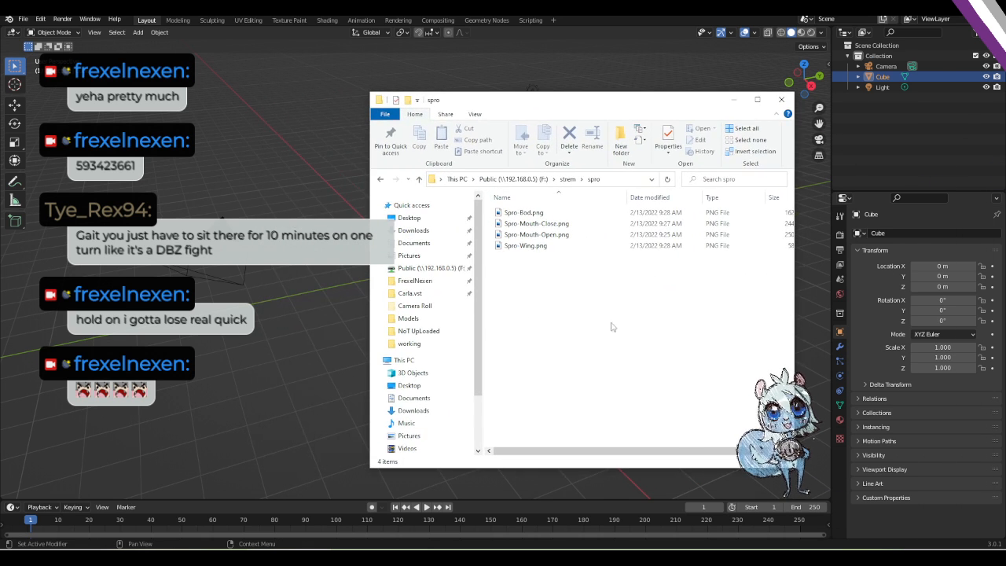
# View the Spro-Bod, Spro-Mouth-Close, Spro-Mouth-Open and Spro-Wing images in the photo viewer.
pyautogui.click(522, 212)
pyautogui.click(548, 235)
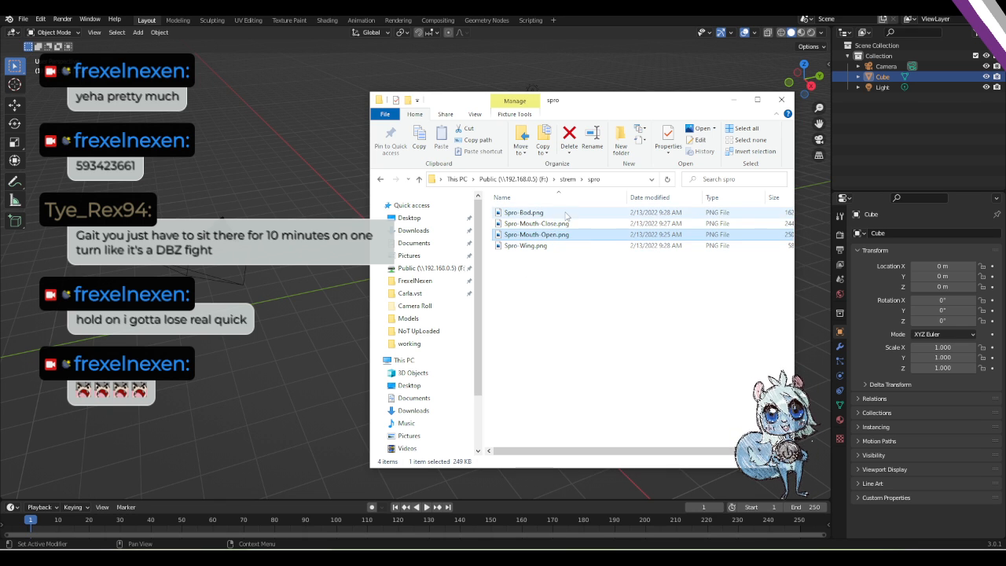
pyautogui.click(538, 247)
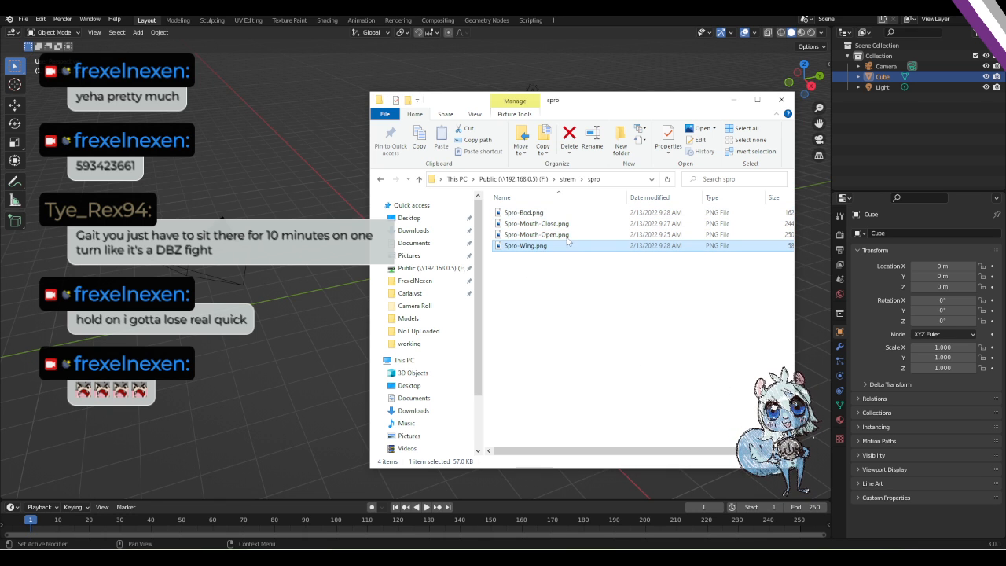
pyautogui.click(537, 224)
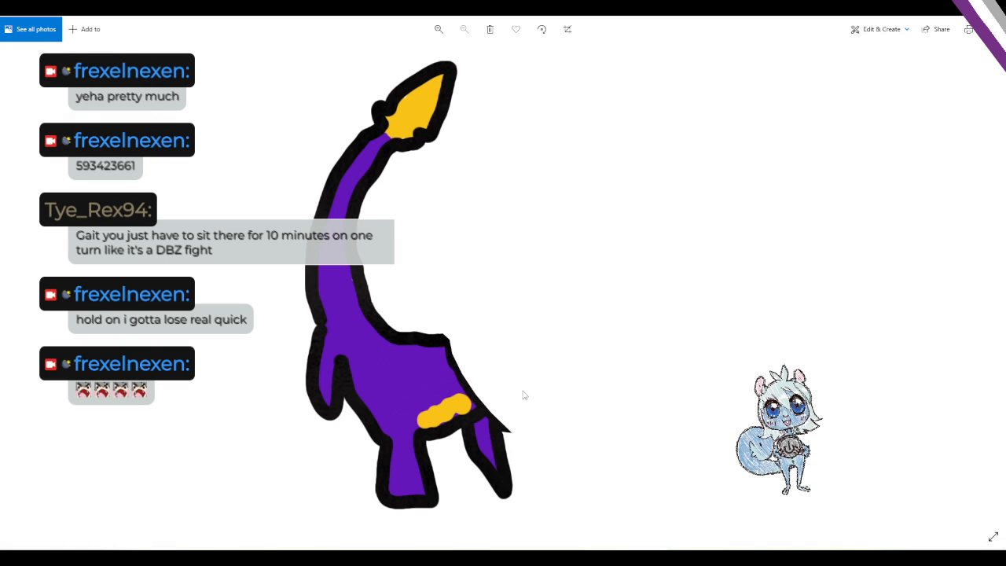
pyautogui.press('Right')
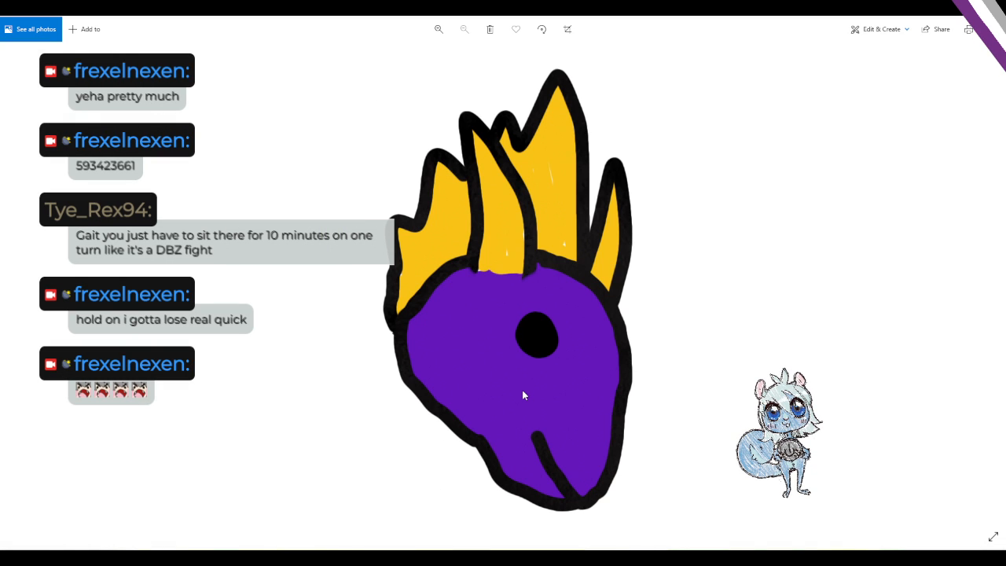
pyautogui.press('Right')
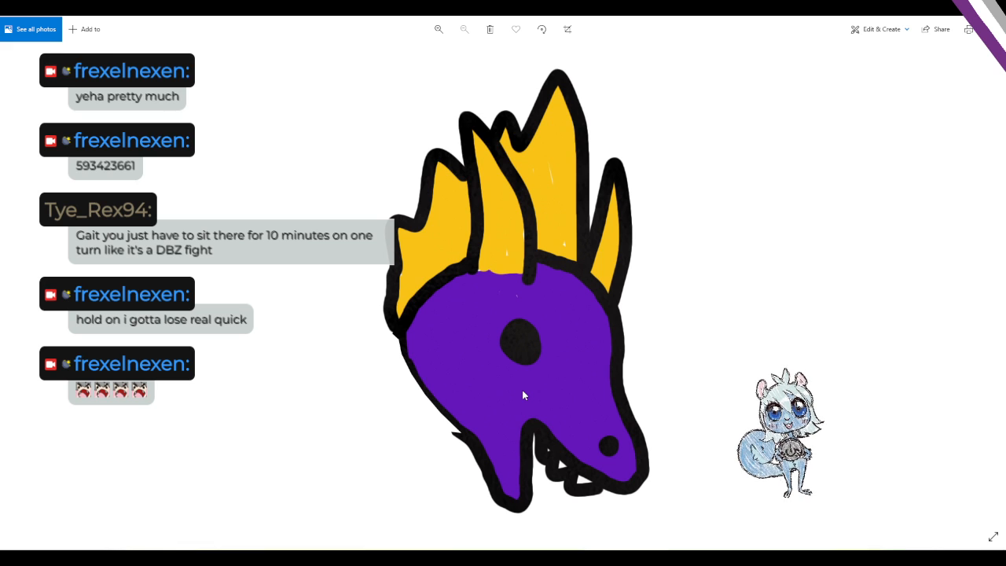
pyautogui.press('Right')
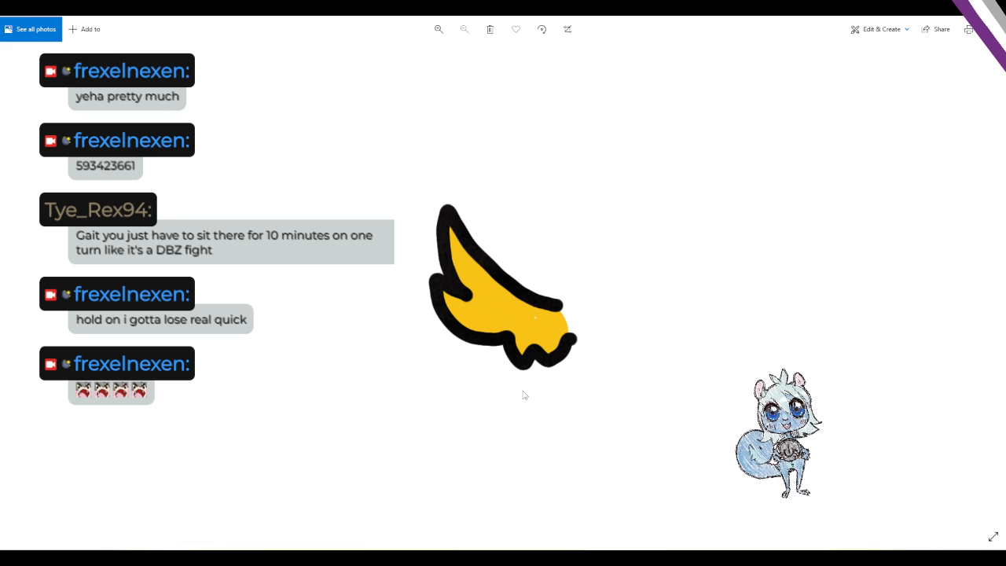
pyautogui.click(992, 8)
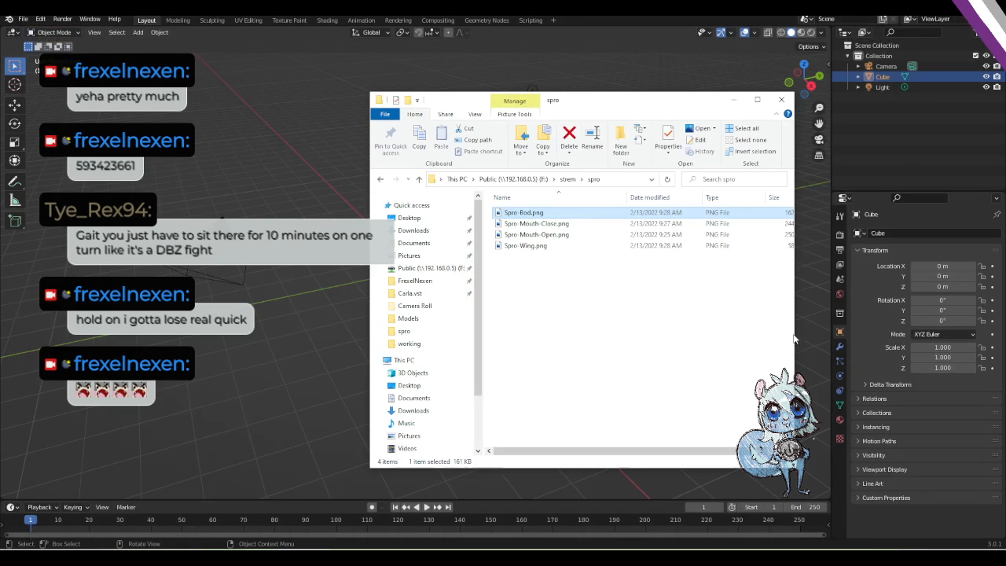
# Return to Blender, create a new Video Editing file and replace it with a new General file.
pyautogui.click(630, 321)
pyautogui.click(363, 10)
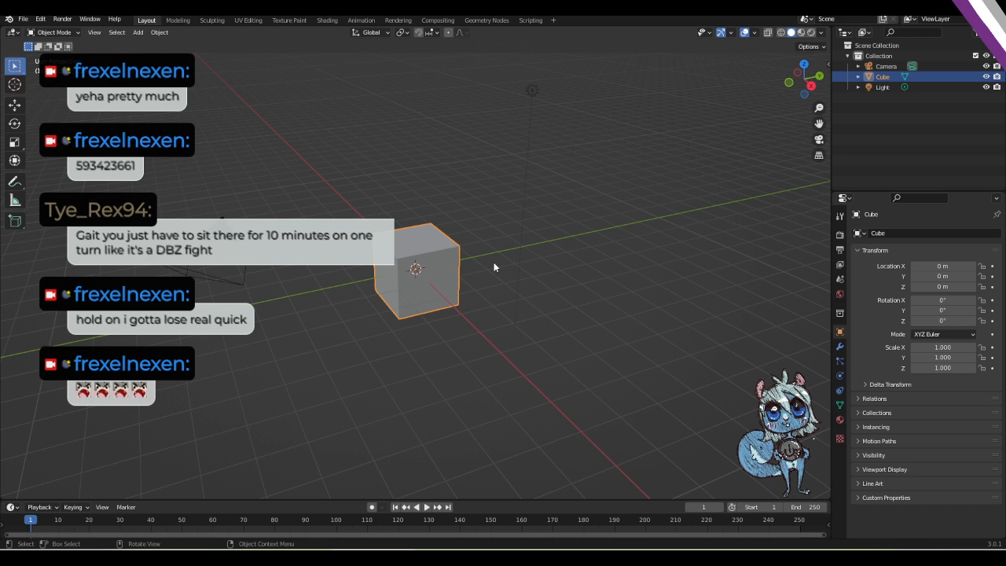
pyautogui.hotkey('ctrl', 'n')
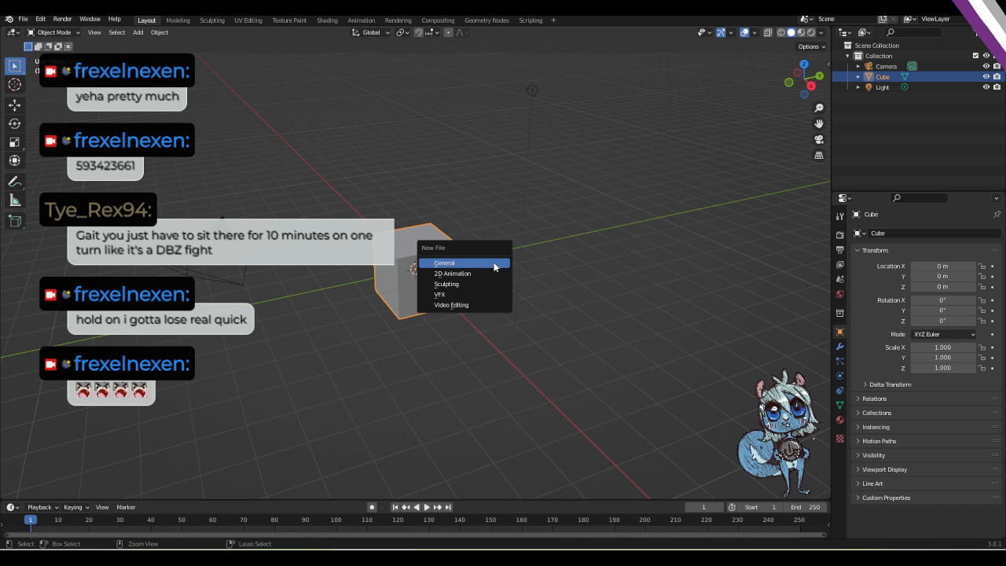
pyautogui.click(470, 305)
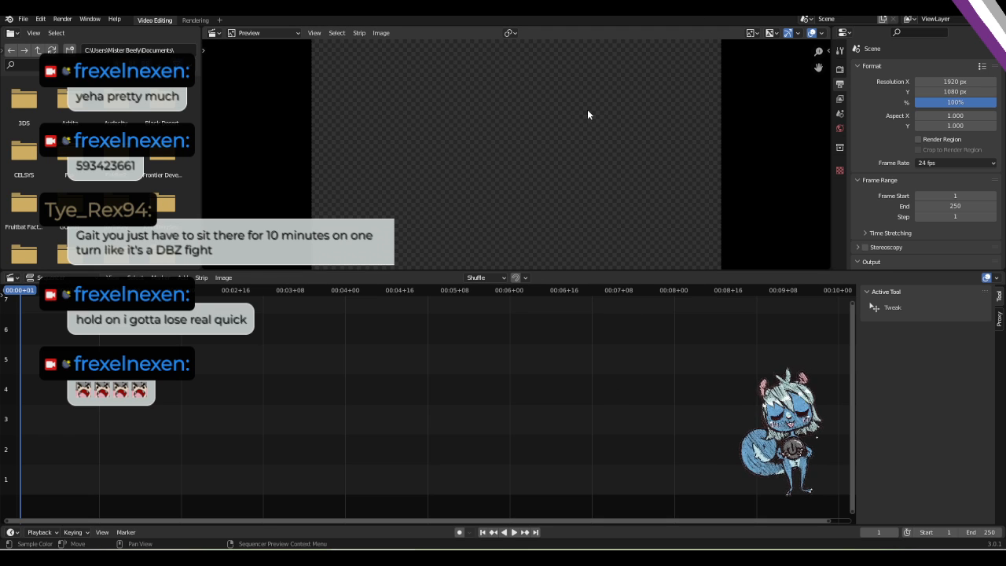
pyautogui.hotkey('ctrl', 'n')
pyautogui.click(541, 69)
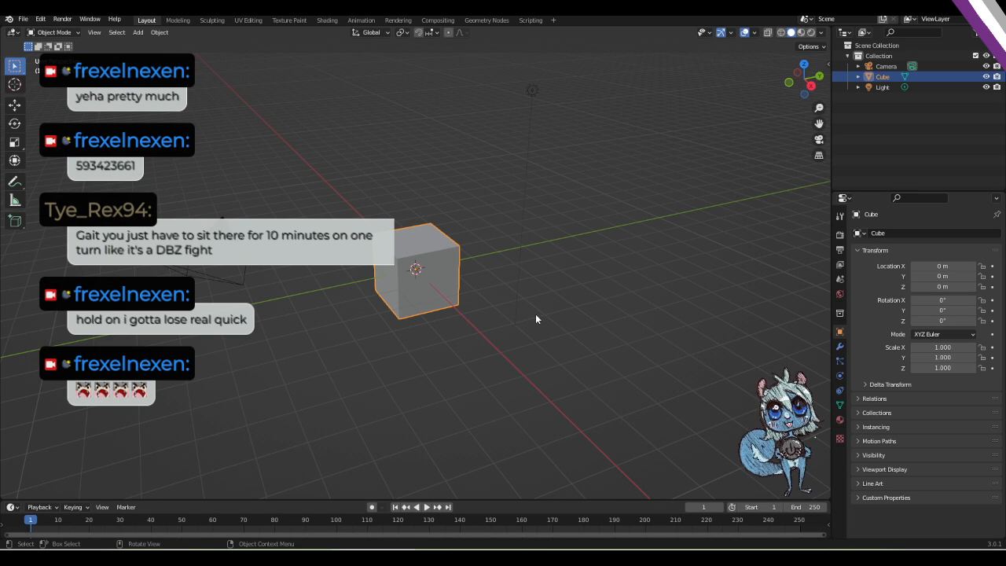
pyautogui.click(23, 19)
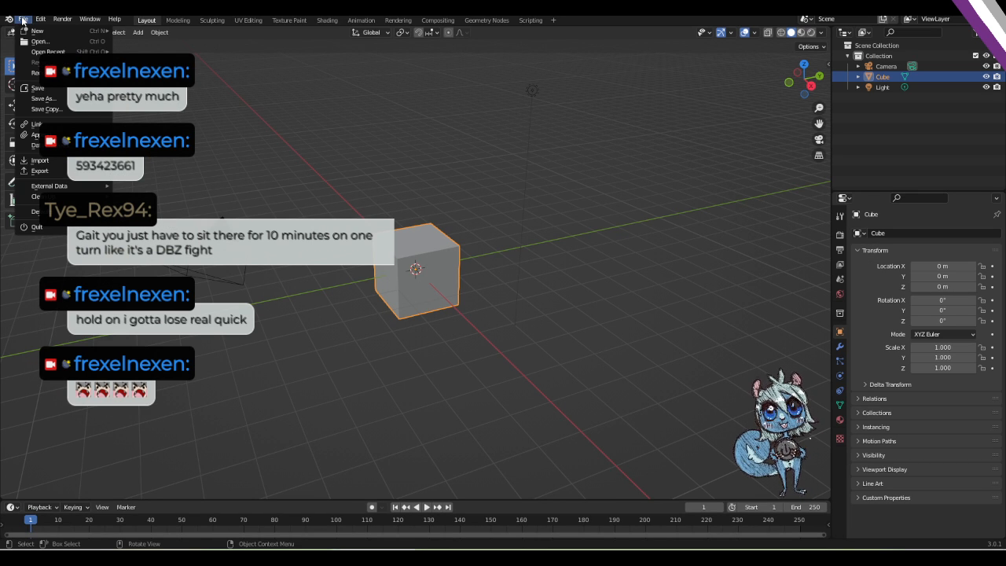
pyautogui.moveTo(23, 31)
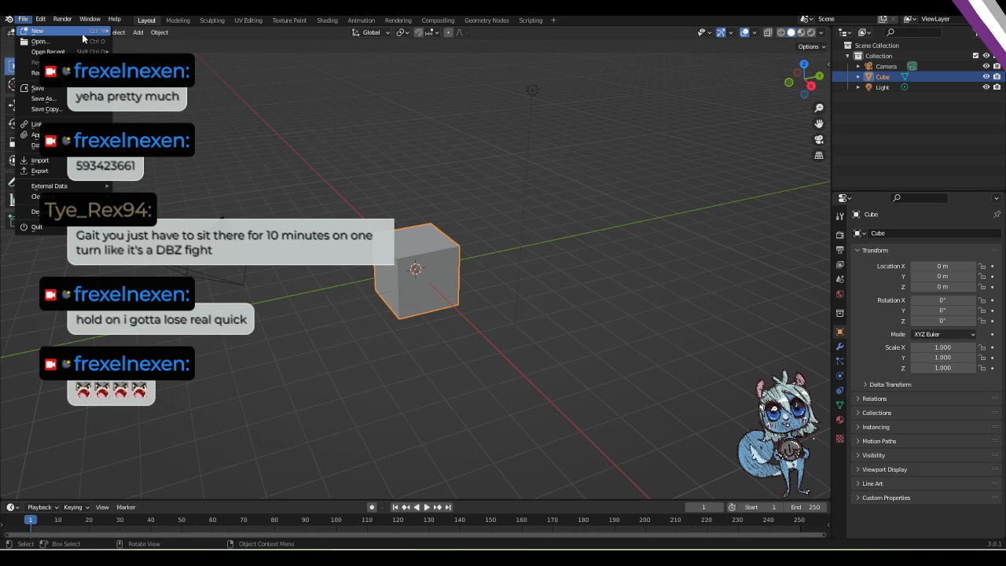
pyautogui.moveTo(96, 34)
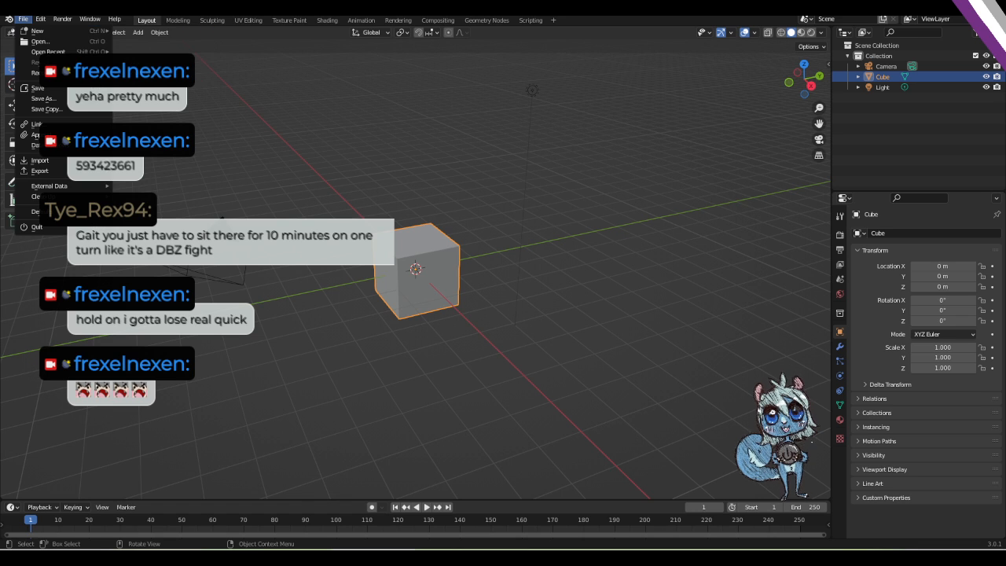
pyautogui.hotkey('ctrl', 'n')
pyautogui.press('Escape')
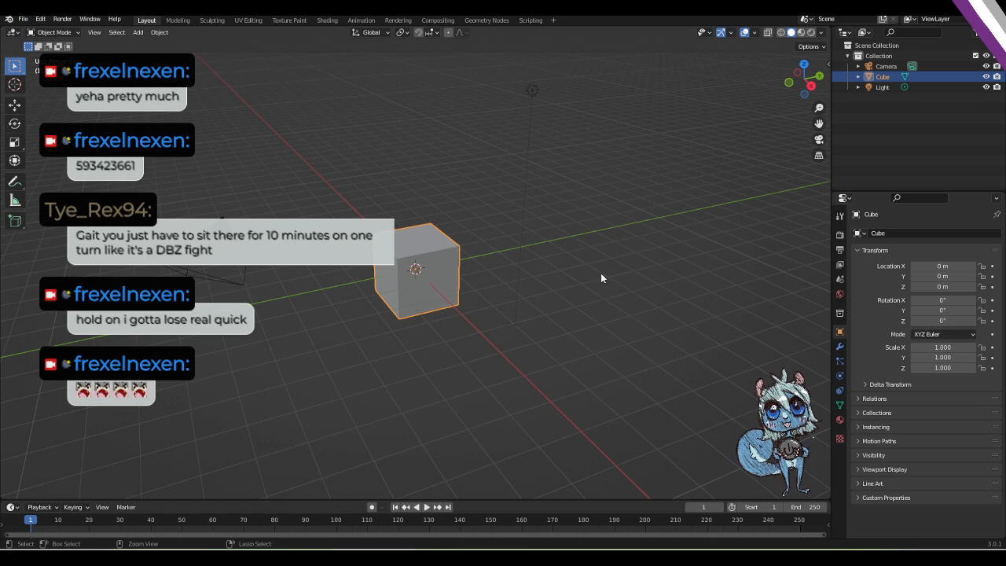
# Create a new Blender file from the Video Editing template.
pyautogui.hotkey('ctrl', 'n')
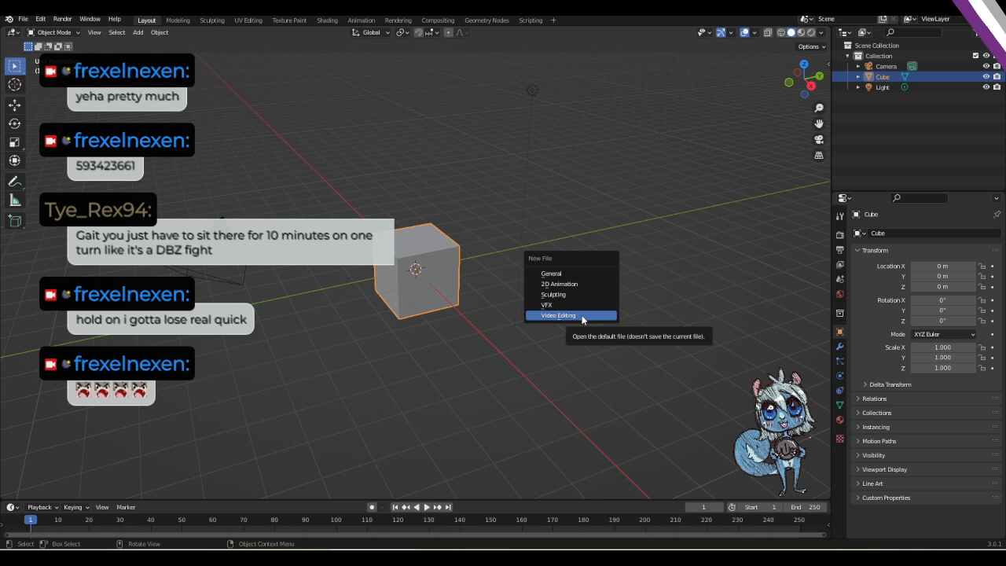
pyautogui.click(583, 317)
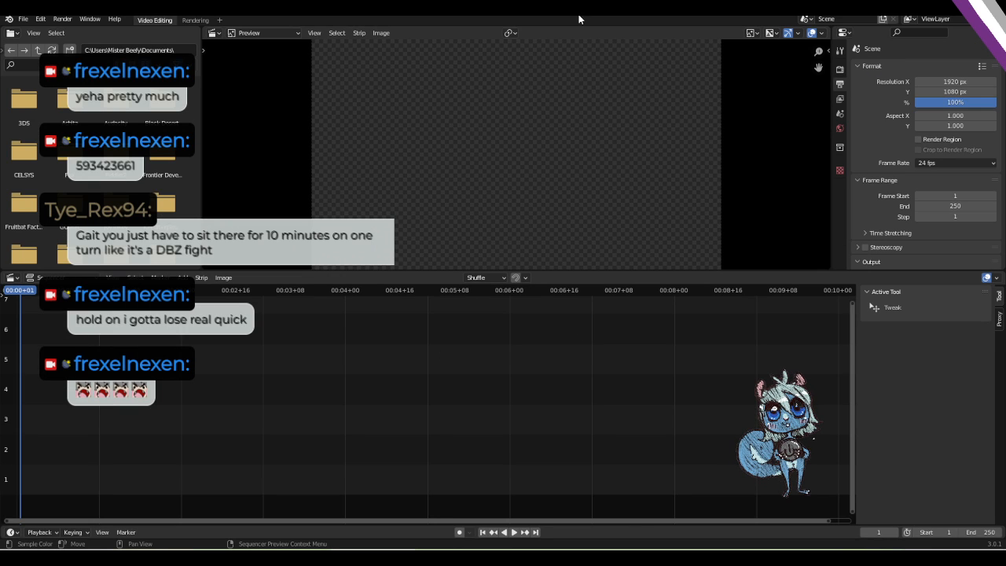
pyautogui.scroll(-3, 117, 182)
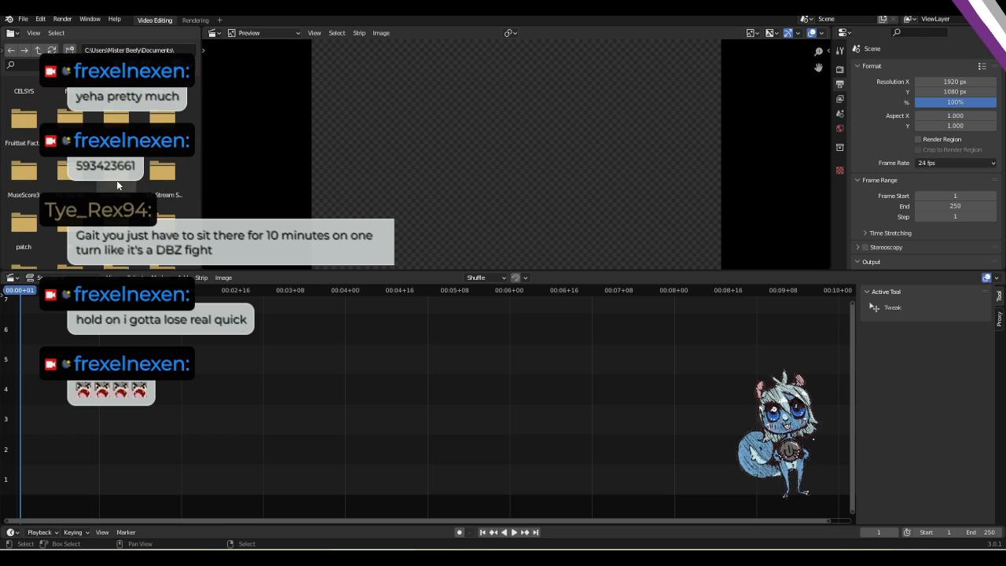
pyautogui.scroll(2, 118, 187)
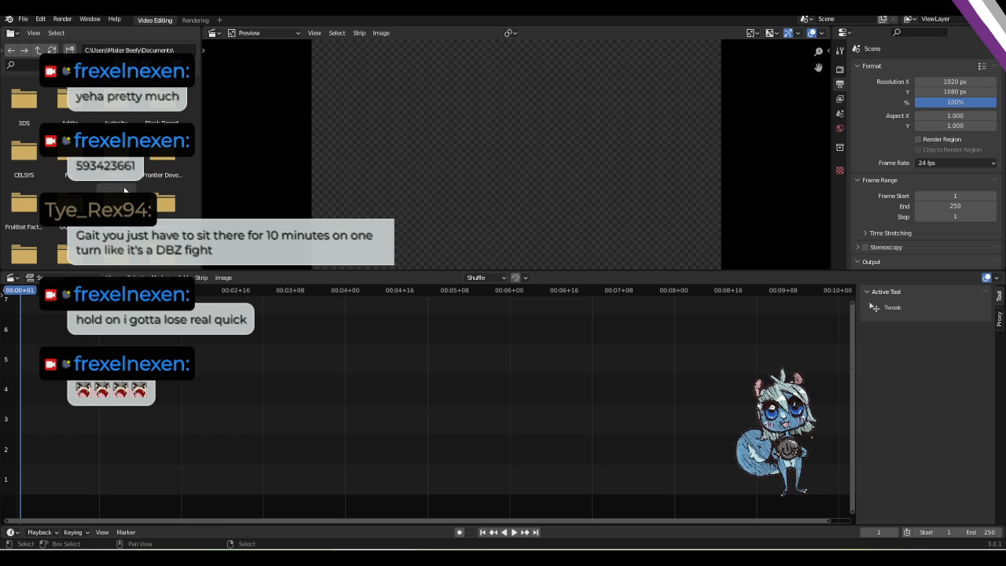
# Add Spro-Bod.png, Spro-Mouth-Close.png and Spro-Mouth-Open.png from the spro folder as image strips on sequencer channels 1, 2 and 3 at the start.
pyautogui.hotkey('alt', 'Tab')
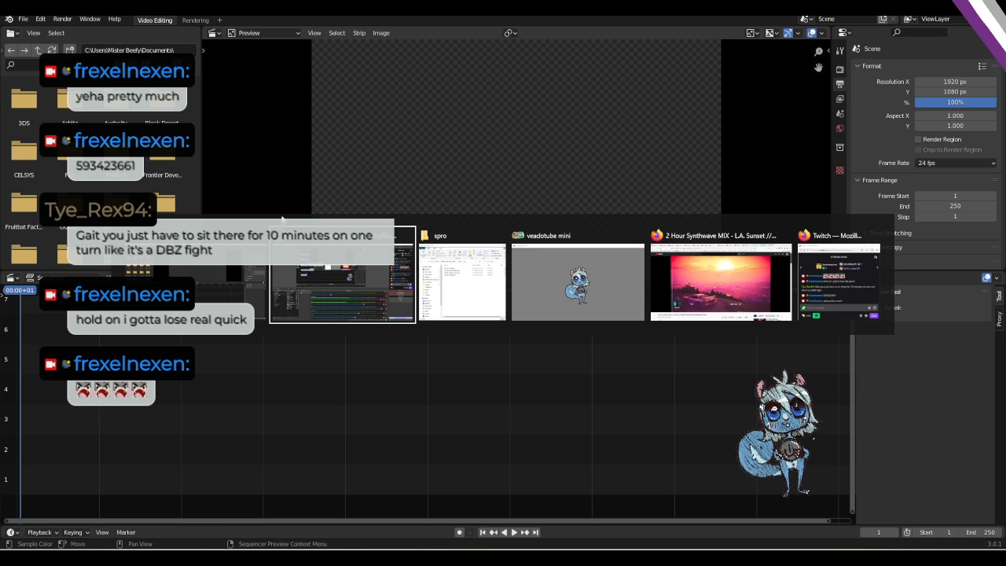
pyautogui.press('Tab')
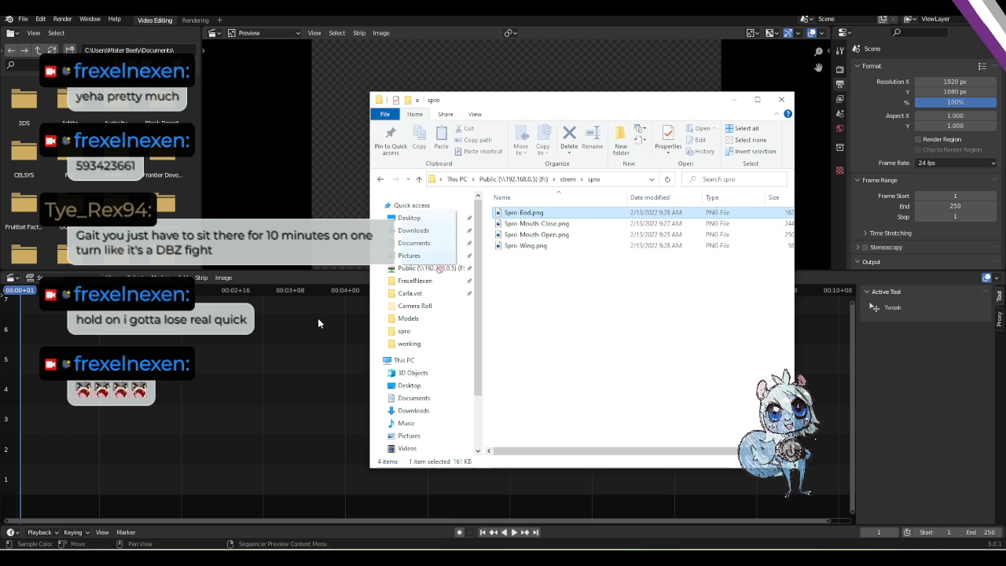
pyautogui.moveTo(317, 322); pyautogui.dragTo(141, 478)
pyautogui.moveTo(536, 224); pyautogui.dragTo(70, 448)
pyautogui.moveTo(534, 234); pyautogui.dragTo(94, 413)
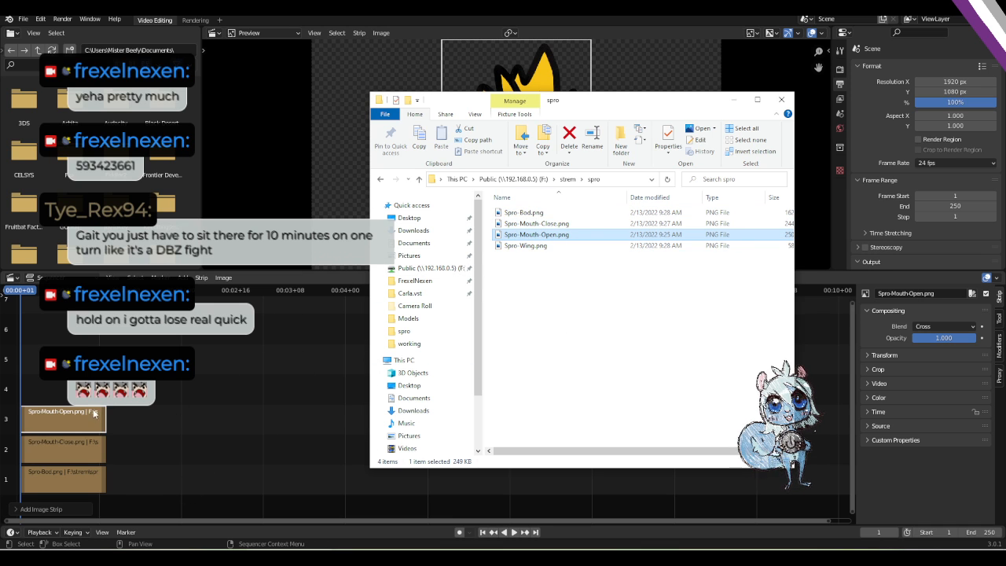
pyautogui.click(22, 363)
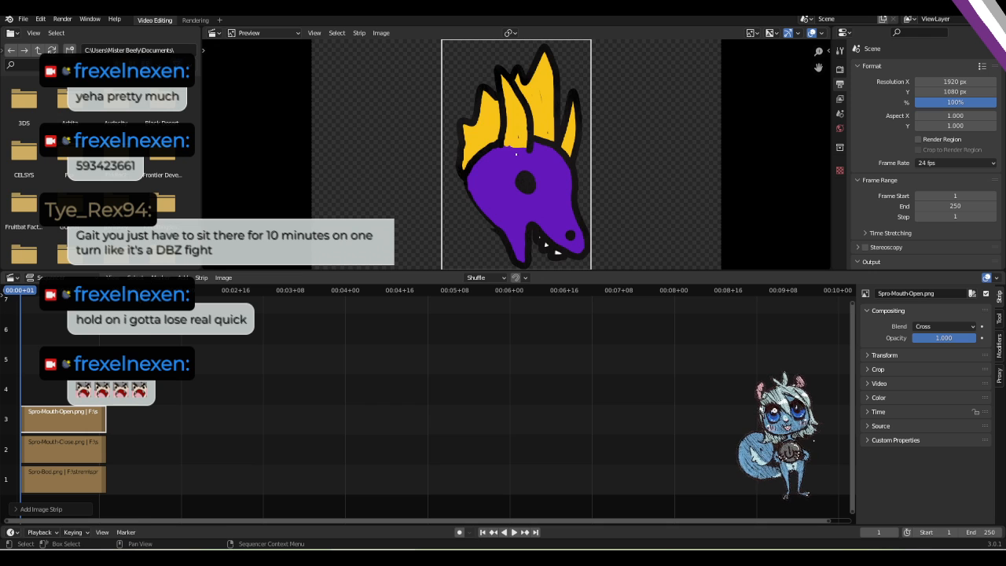
# Move the playhead to frame 29 and add Spro-Wing.png from the spro folder as an image strip on channel 4 there.
pyautogui.click(136, 290)
pyautogui.hotkey('alt', 'Tab')
pyautogui.click(116, 268)
pyautogui.moveTo(77, 290); pyautogui.dragTo(116, 290)
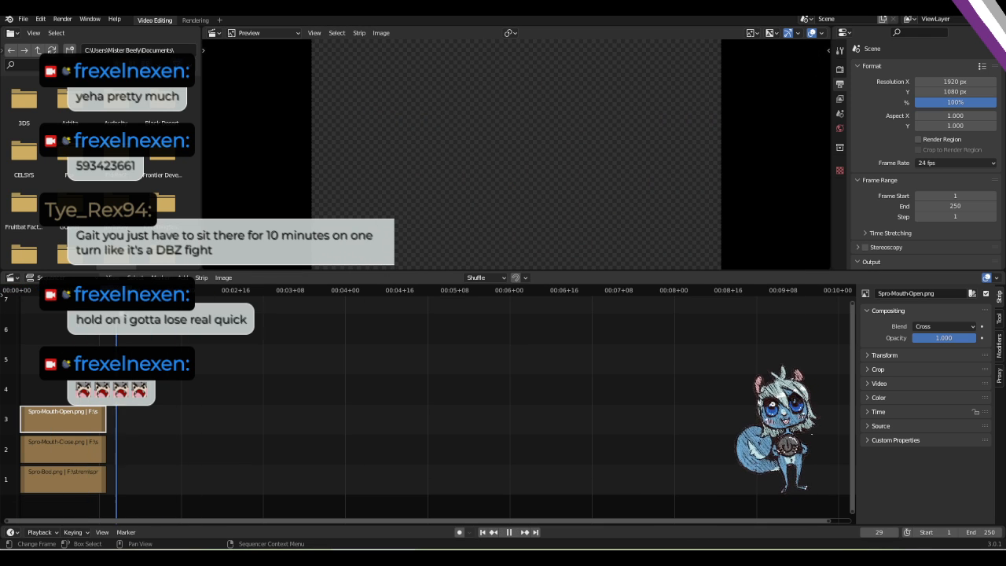
pyautogui.hotkey('alt', 'Tab')
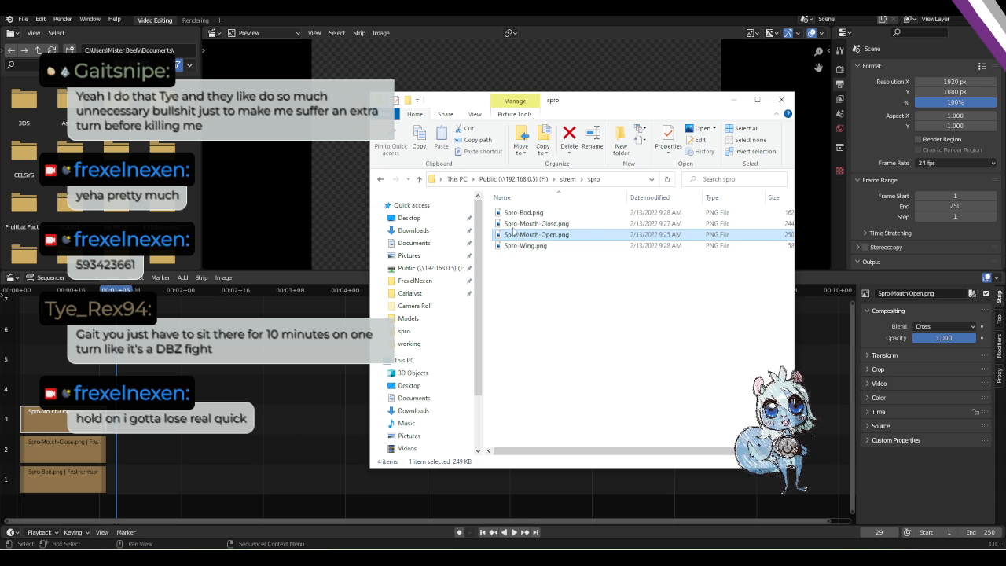
pyautogui.moveTo(525, 246); pyautogui.dragTo(169, 399)
pyautogui.click(169, 399)
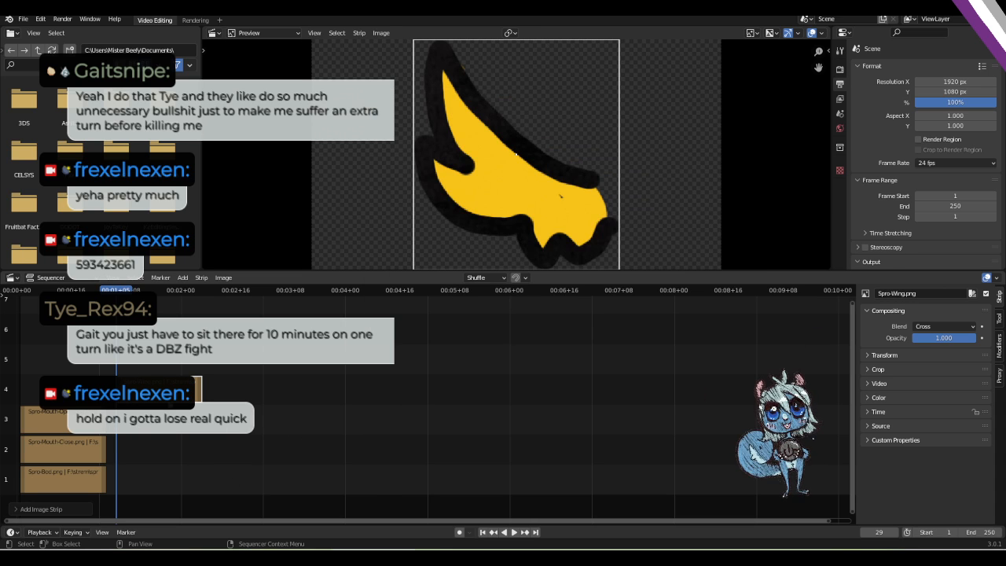
# Slide the Spro-Wing.png strip on channel 4 to start at frame 1 and move the playhead to frame 1.
pyautogui.press('g')
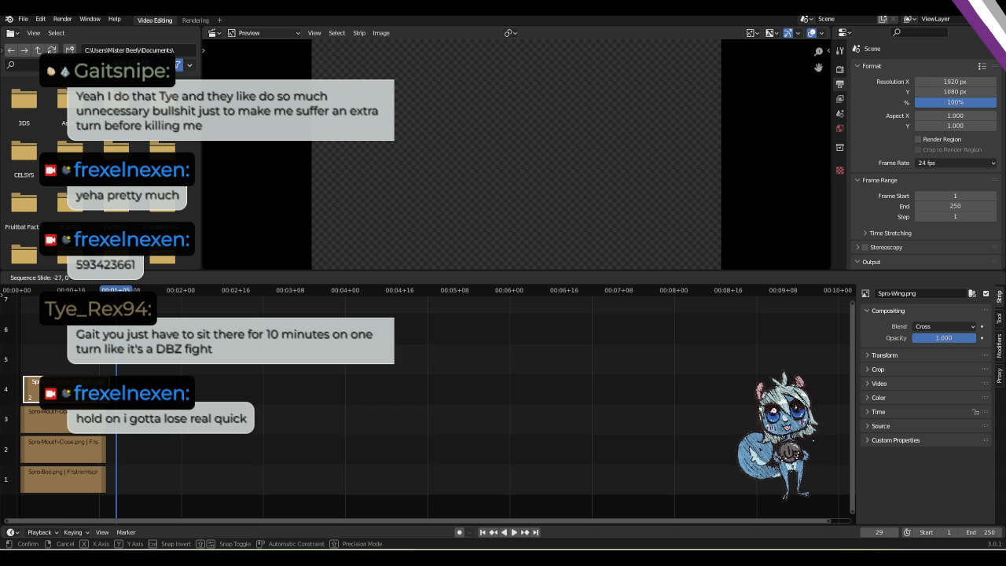
pyautogui.click(23, 365)
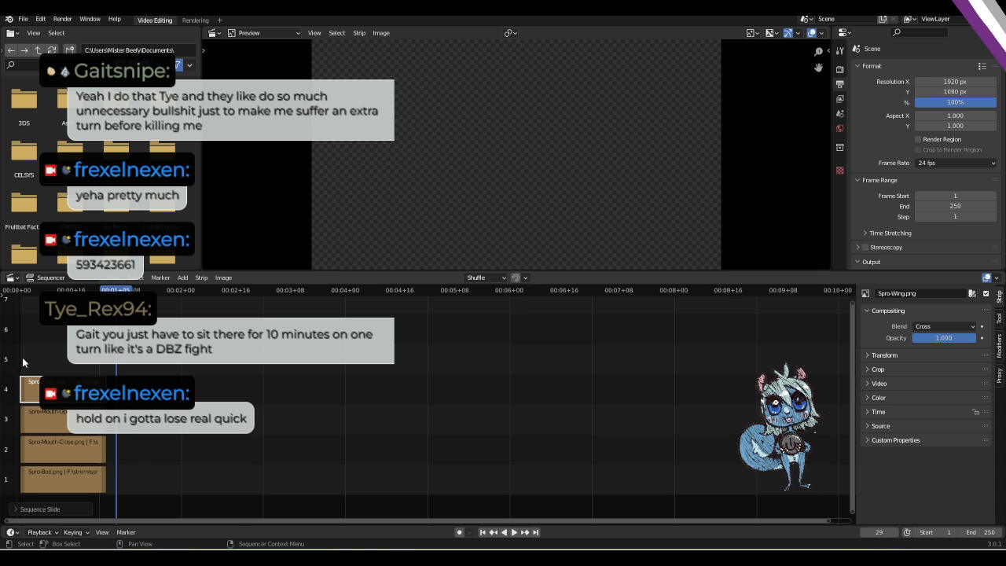
pyautogui.click(22, 291)
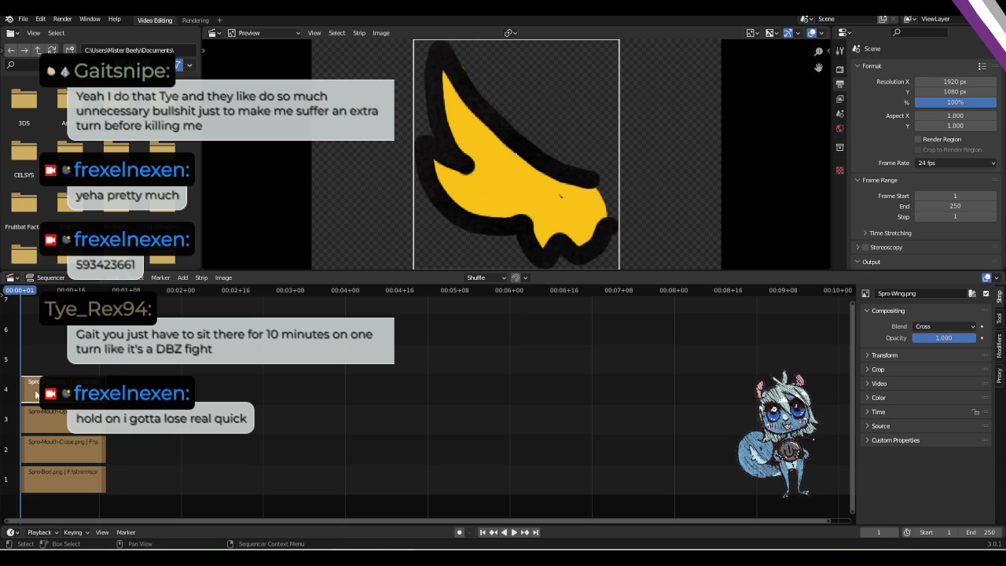
pyautogui.press('g')
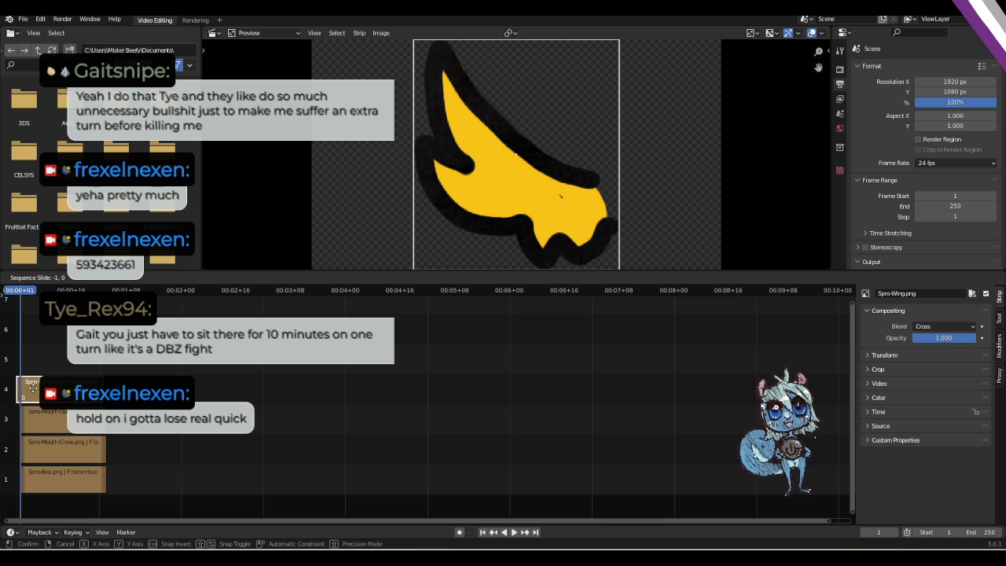
pyautogui.click(33, 389)
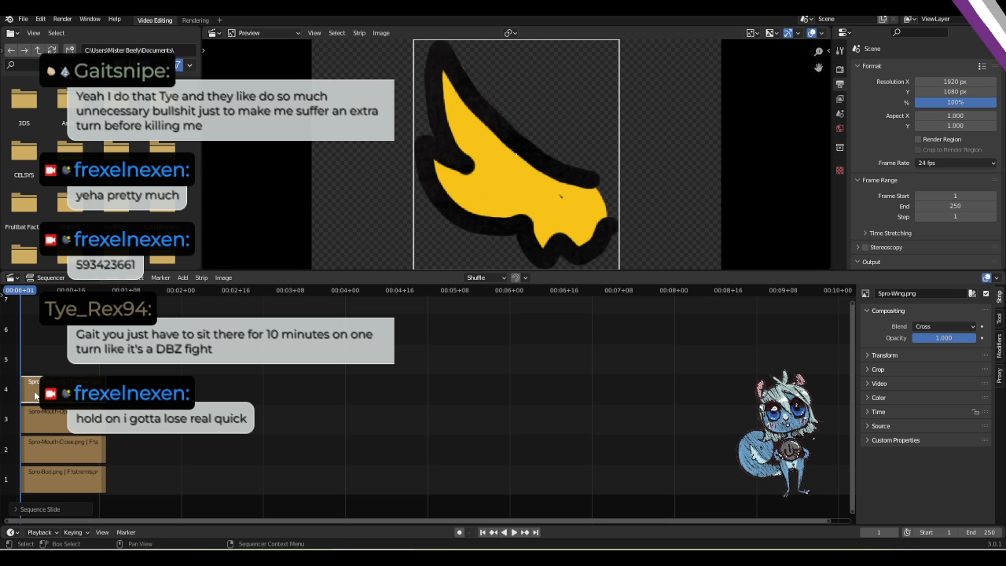
pyautogui.moveTo(36, 393); pyautogui.dragTo(35, 394)
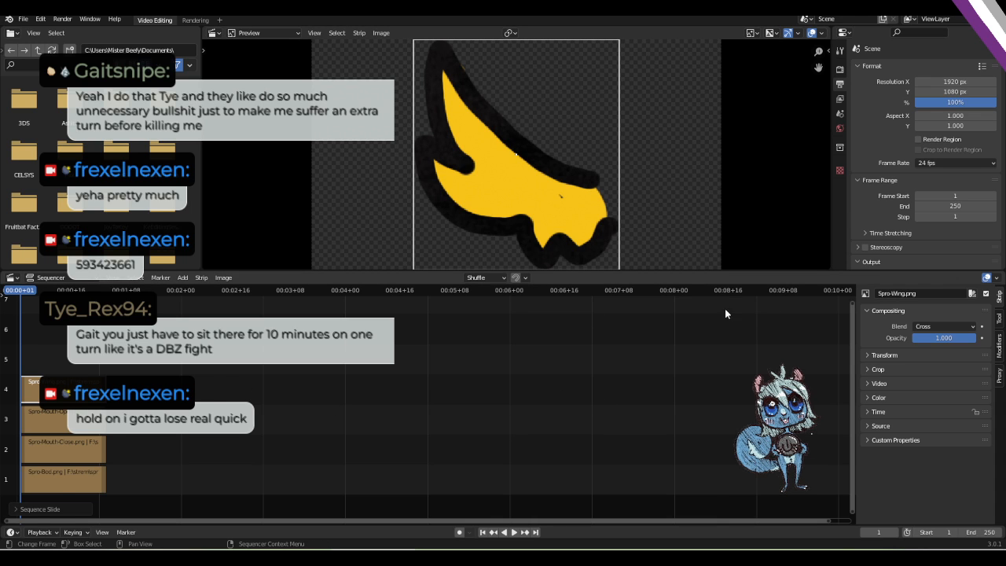
# Check the mouth and body strips, and set the output resolution to 300 × 300 px.
pyautogui.scroll(-3, 651, 396)
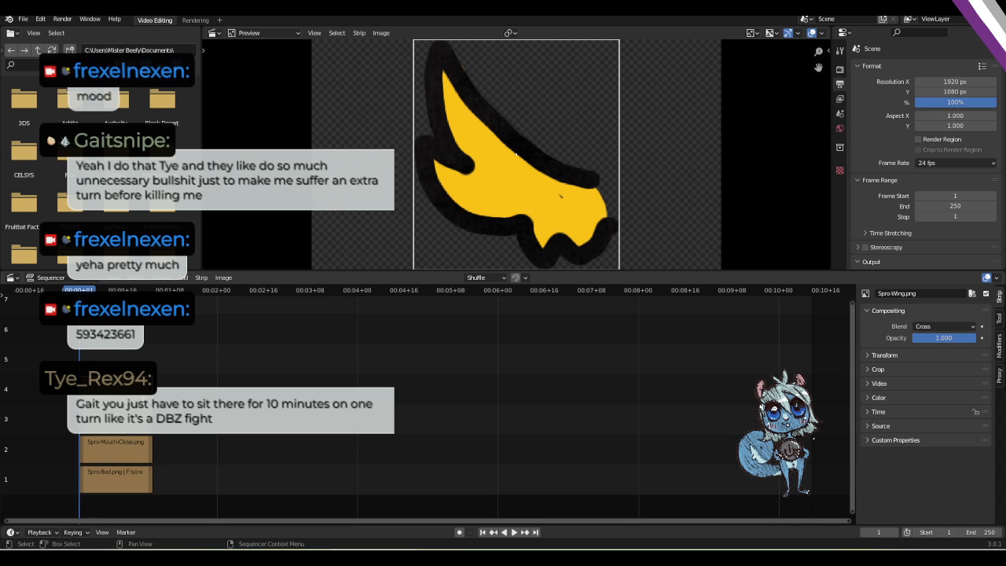
pyautogui.click(106, 431)
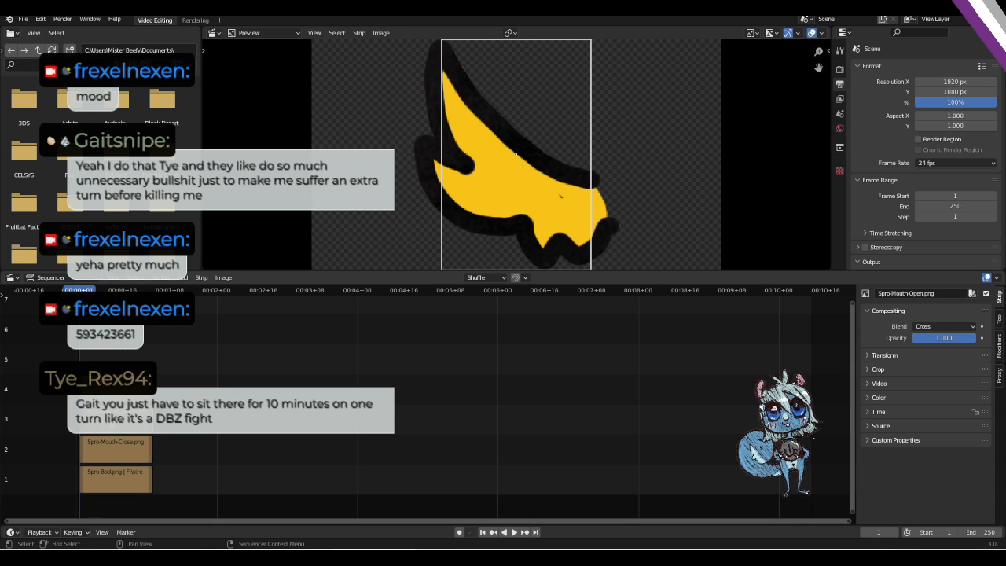
pyautogui.click(110, 477)
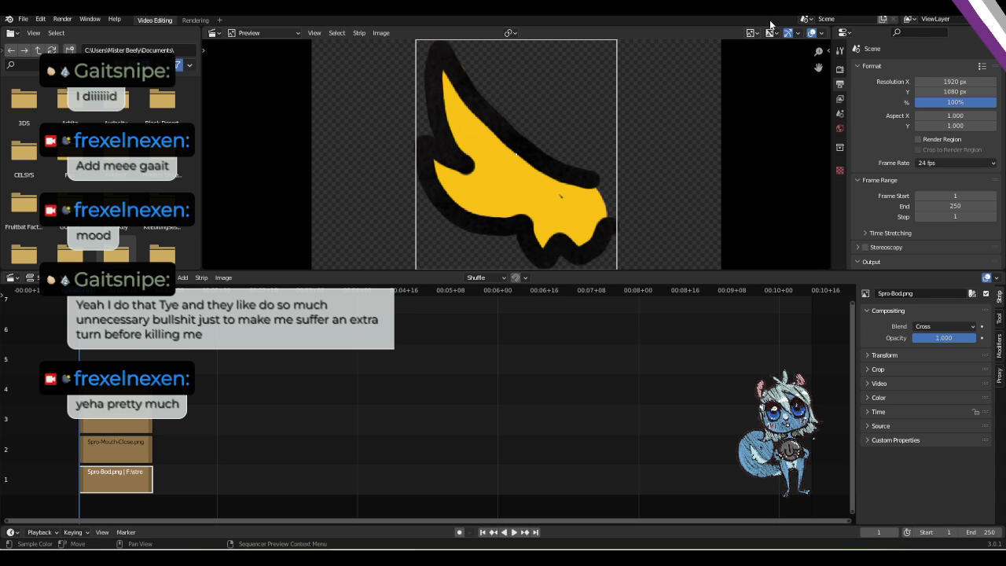
pyautogui.hotkey('ctrl', 'n')
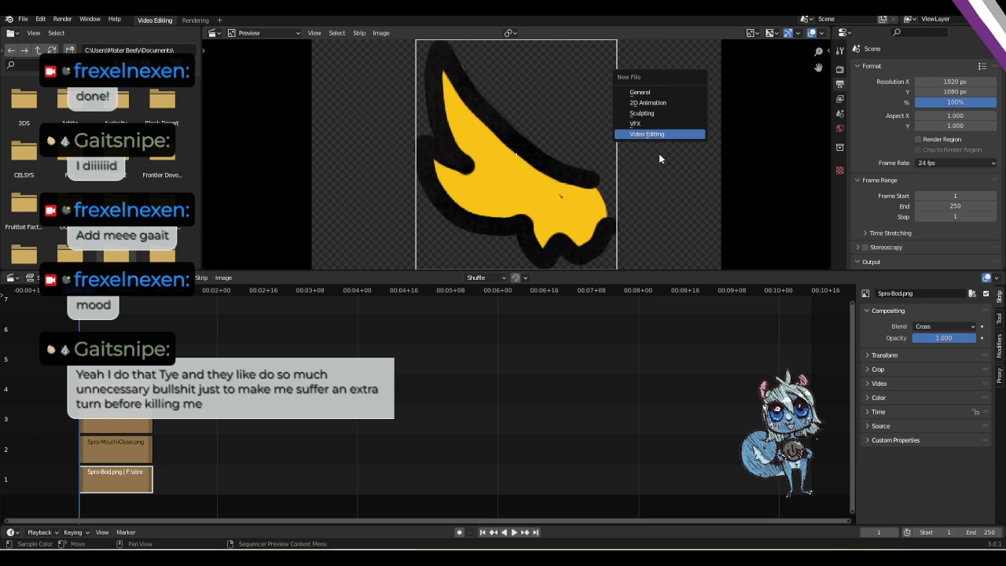
pyautogui.click(955, 81)
pyautogui.write('300')
pyautogui.press('Tab')
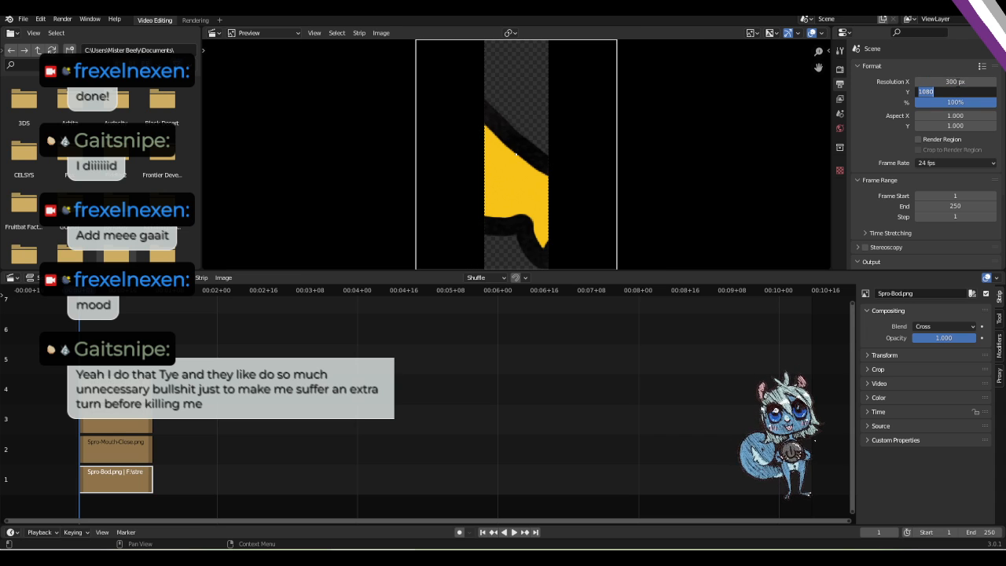
pyautogui.write('300')
pyautogui.press('Return')
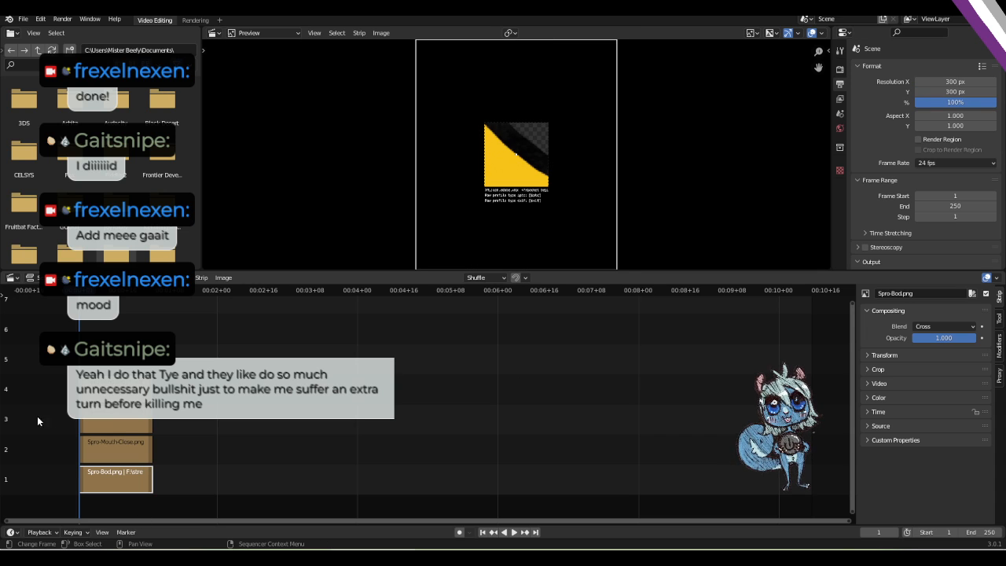
# Create a new Video Editing file, discarding the changes to the current project.
pyautogui.click(112, 424)
pyautogui.click(113, 448)
pyautogui.click(120, 488)
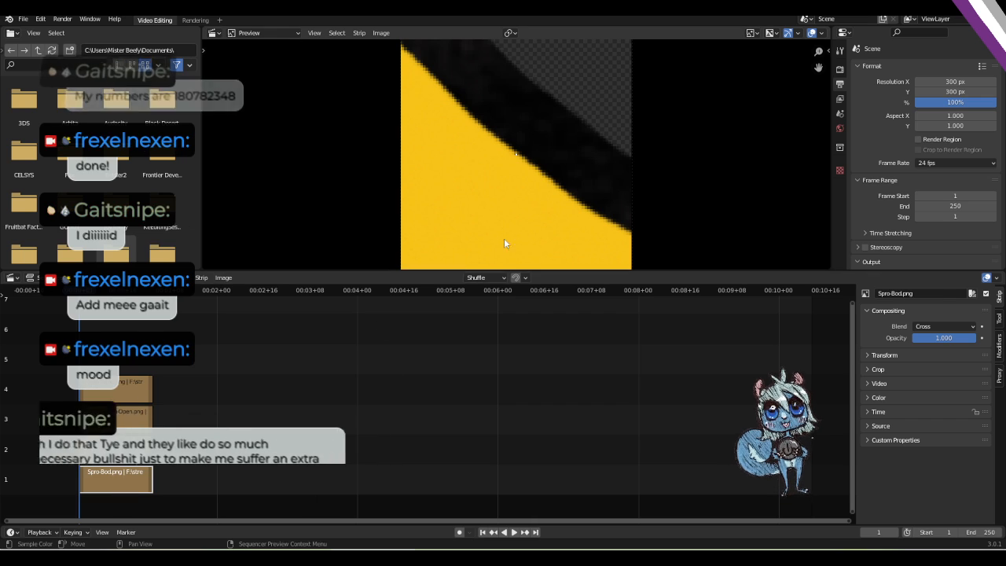
pyautogui.click(105, 386)
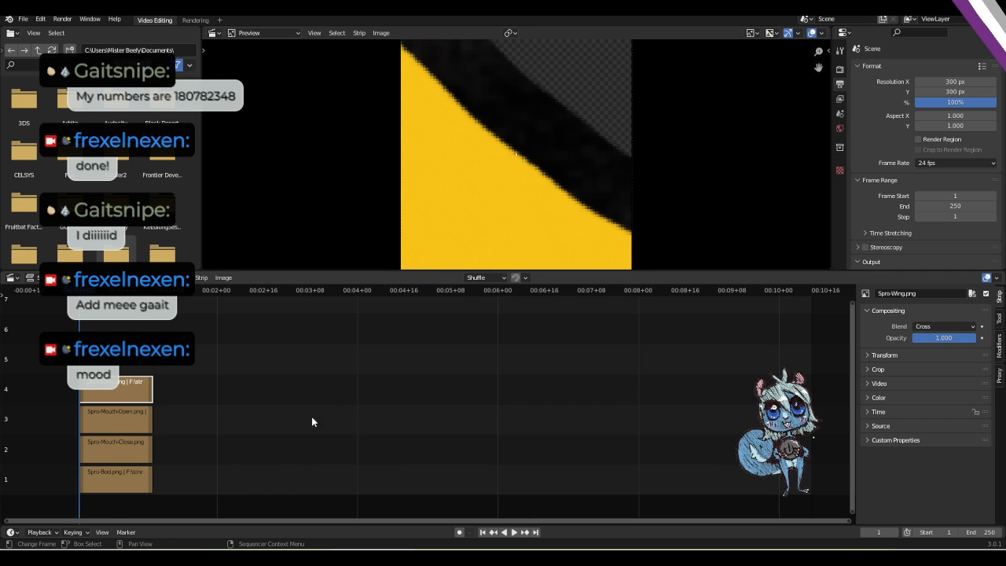
pyautogui.hotkey('ctrl', 'n')
pyautogui.click(301, 376)
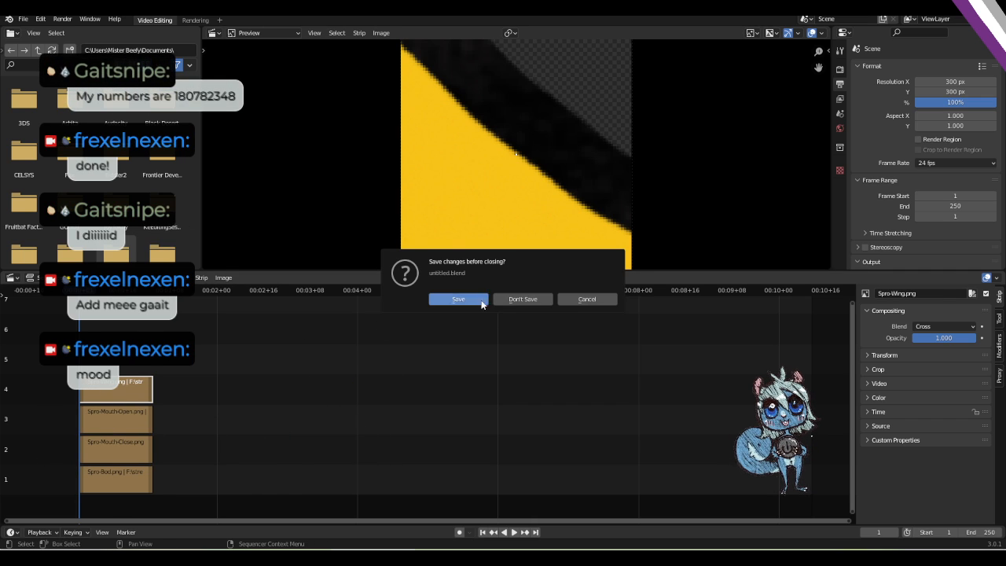
pyautogui.click(538, 300)
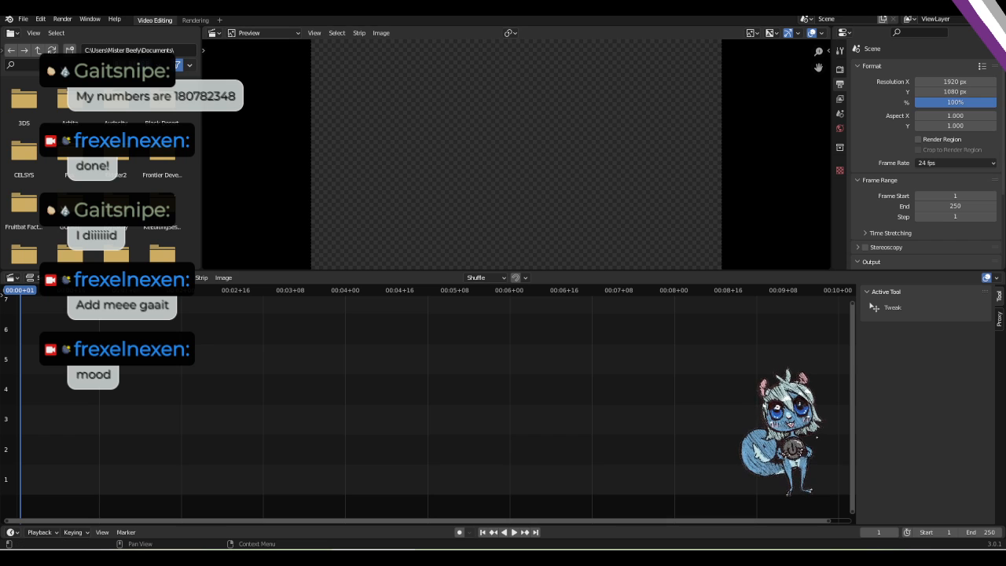
# Set the new project's output resolution to 300 px for both X and Y.
pyautogui.click(955, 81)
pyautogui.write('300')
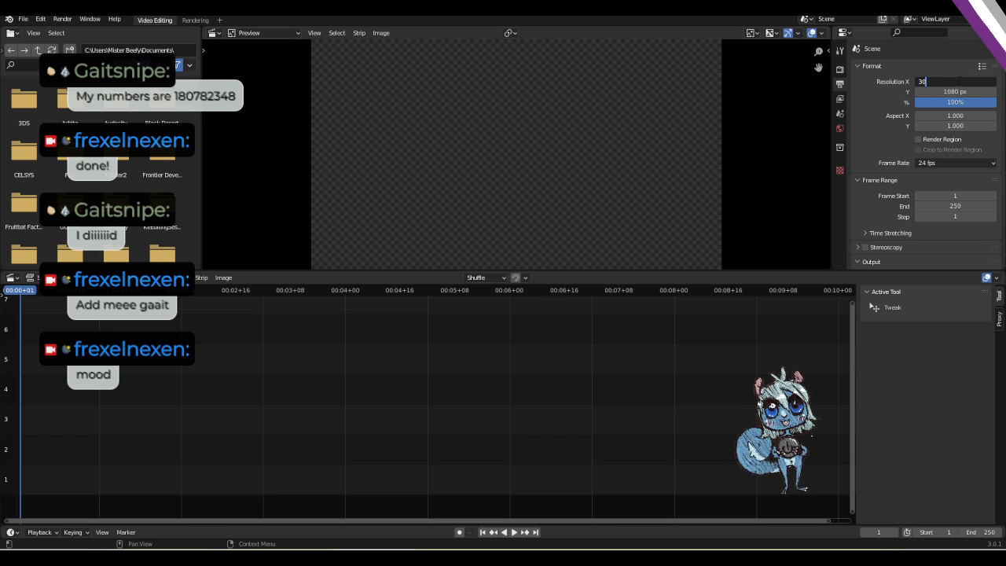
pyautogui.press('Tab')
pyautogui.write('03')
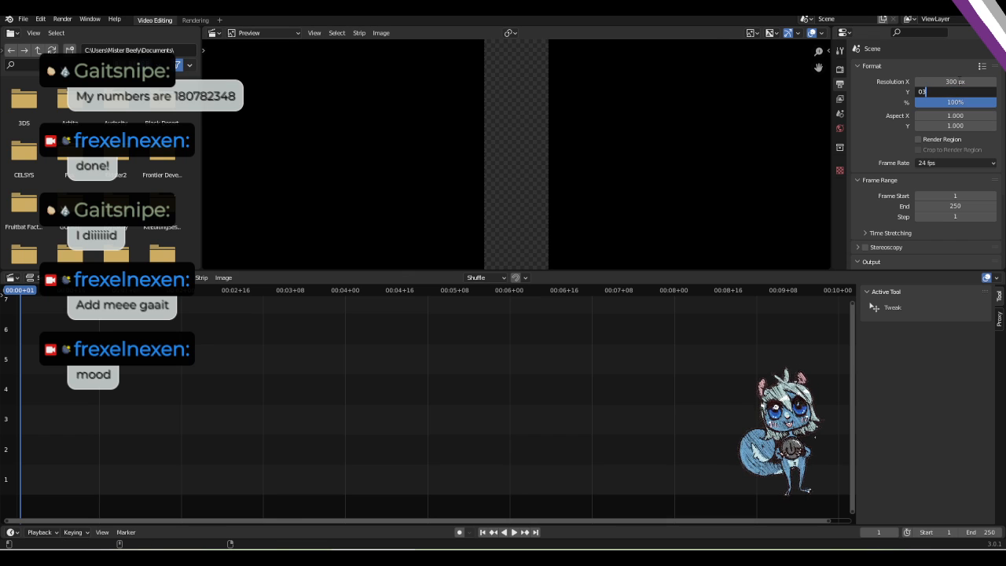
pyautogui.press('BackSpace')
pyautogui.press('BackSpace')
pyautogui.write('300')
pyautogui.hotkey('shift', 'Tab')
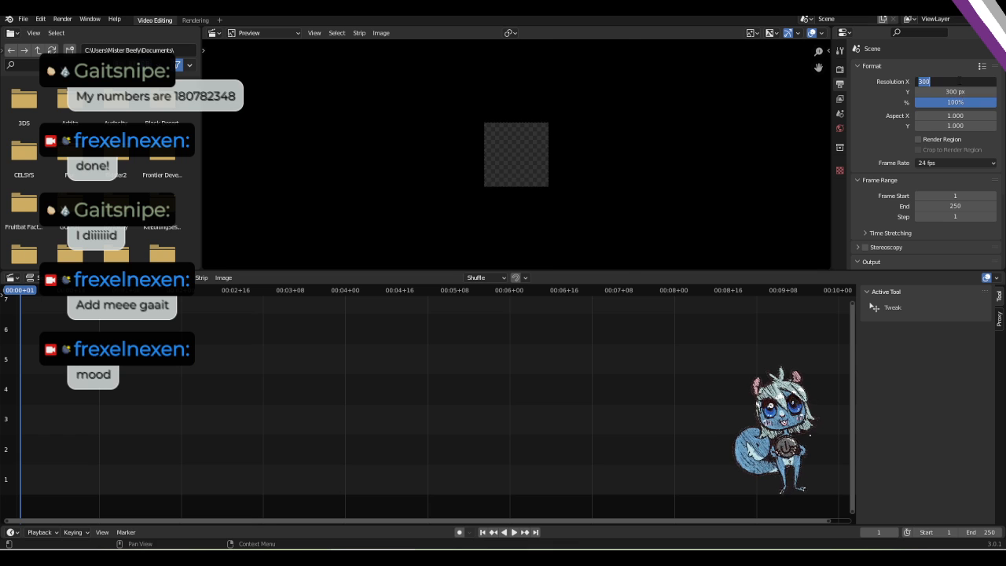
pyautogui.press('Tab')
pyautogui.press('Tab')
pyautogui.hotkey('shift', 'Tab')
pyautogui.click(867, 107)
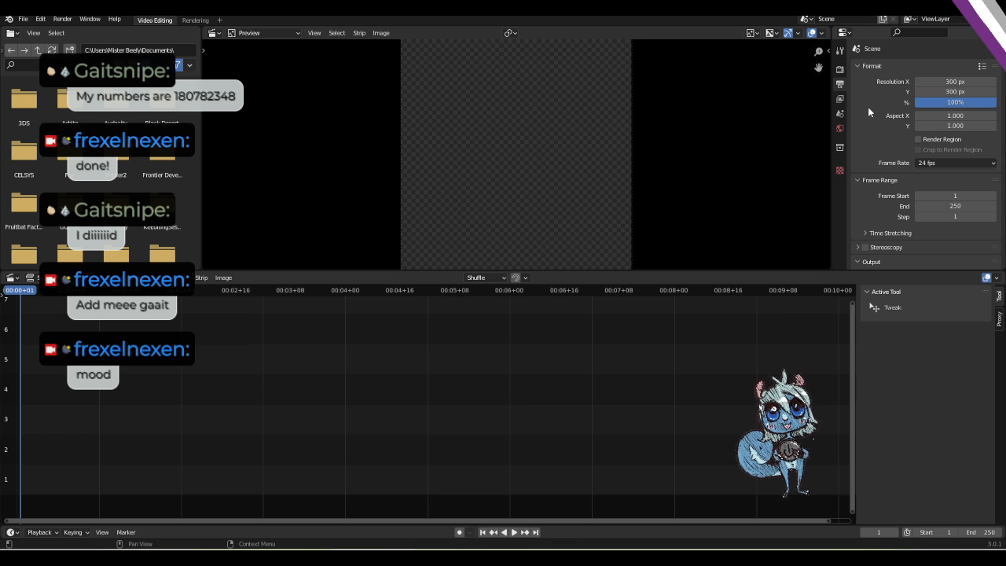
# Bring up the spro folder in File Explorer and add Spro-Bod.png as an image strip on channel 1 at frame 1.
pyautogui.hotkey('alt', 'Tab')
pyautogui.click(602, 290)
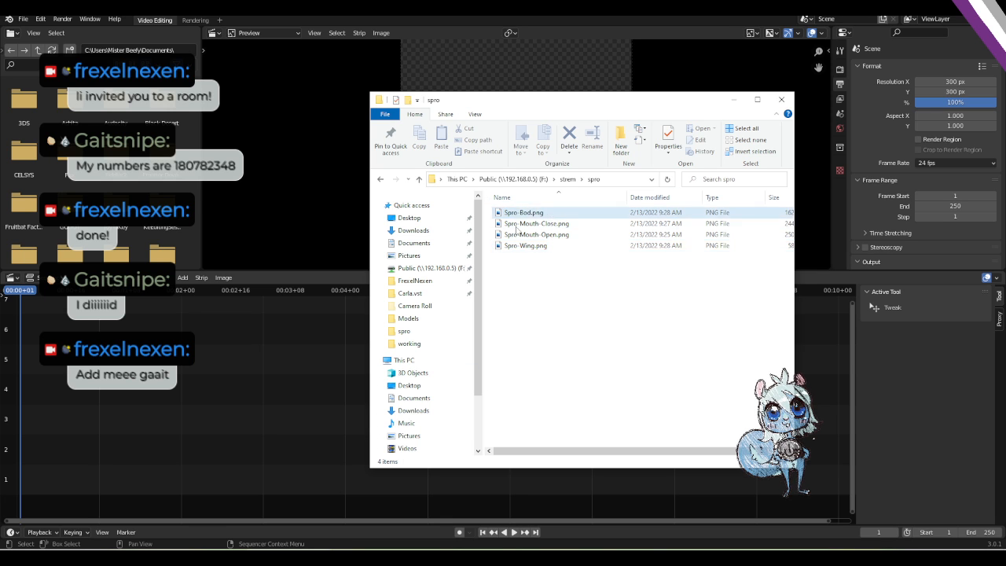
pyautogui.moveTo(547, 212); pyautogui.dragTo(156, 455)
pyautogui.moveTo(636, 353); pyautogui.dragTo(461, 122)
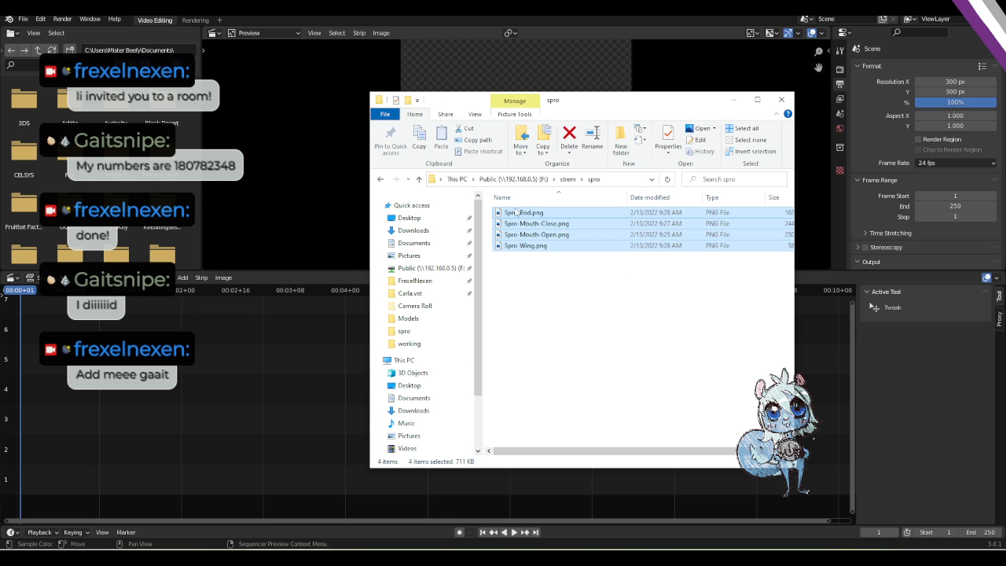
pyautogui.moveTo(518, 213); pyautogui.dragTo(96, 396)
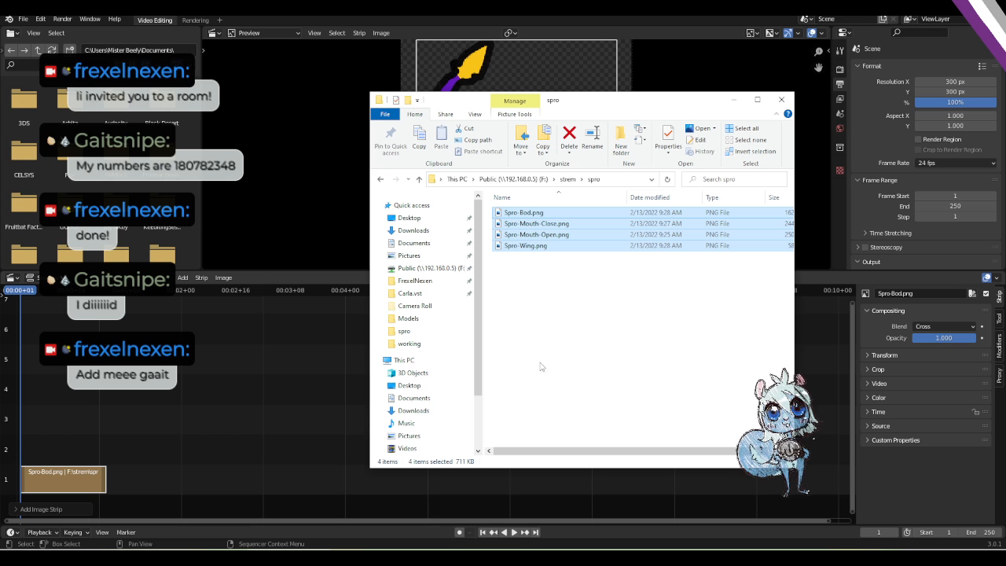
pyautogui.click(693, 300)
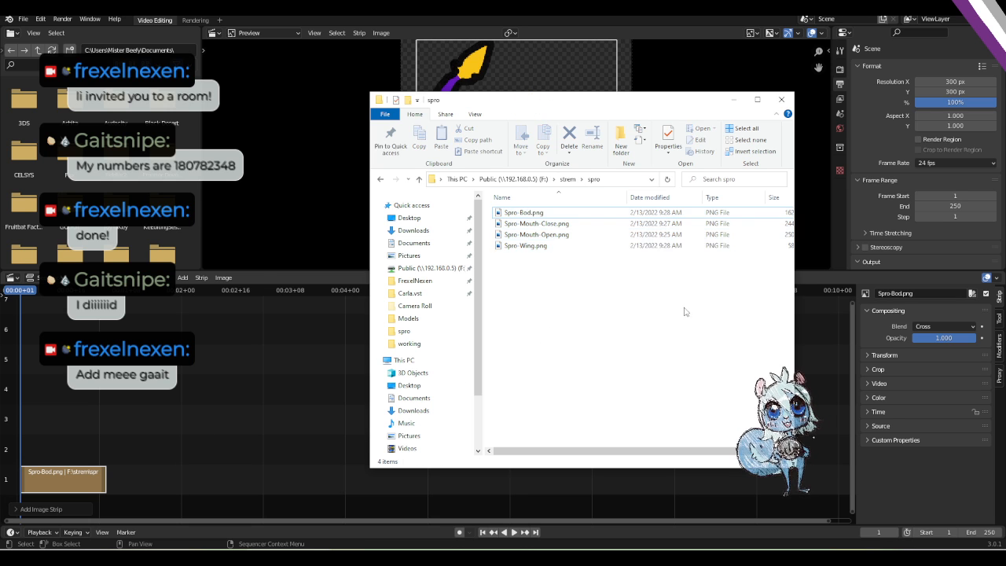
# Add Spro-Mouth-Close.png and Spro-Mouth-Open.png on channels 2 and 3, and Spro-Wing.png on channels 4 and 5, at frame 1; return to Blender.
pyautogui.click(534, 235)
pyautogui.moveTo(532, 224); pyautogui.dragTo(193, 383)
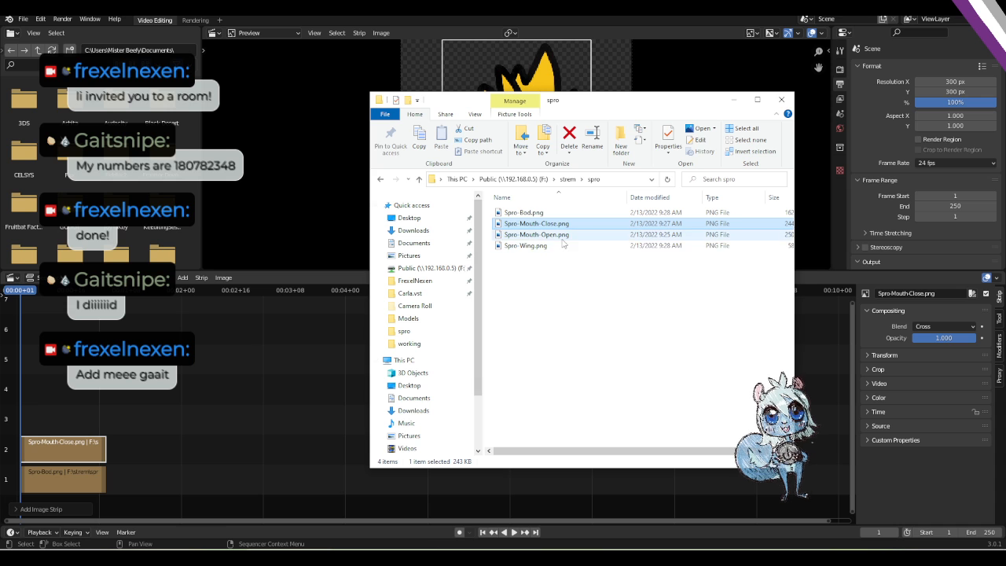
pyautogui.moveTo(563, 235); pyautogui.dragTo(253, 387)
pyautogui.moveTo(513, 250); pyautogui.dragTo(245, 403)
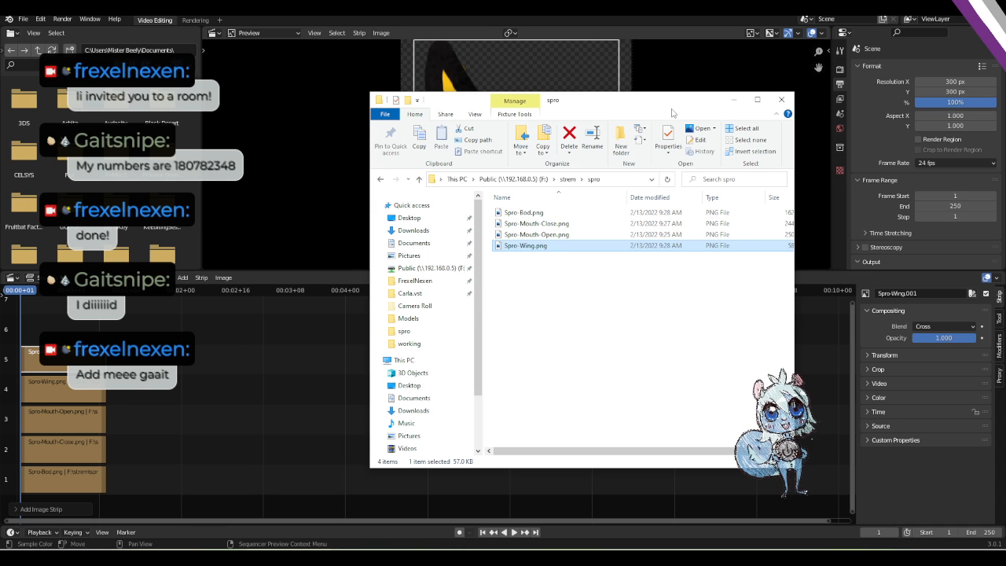
pyautogui.click(667, 50)
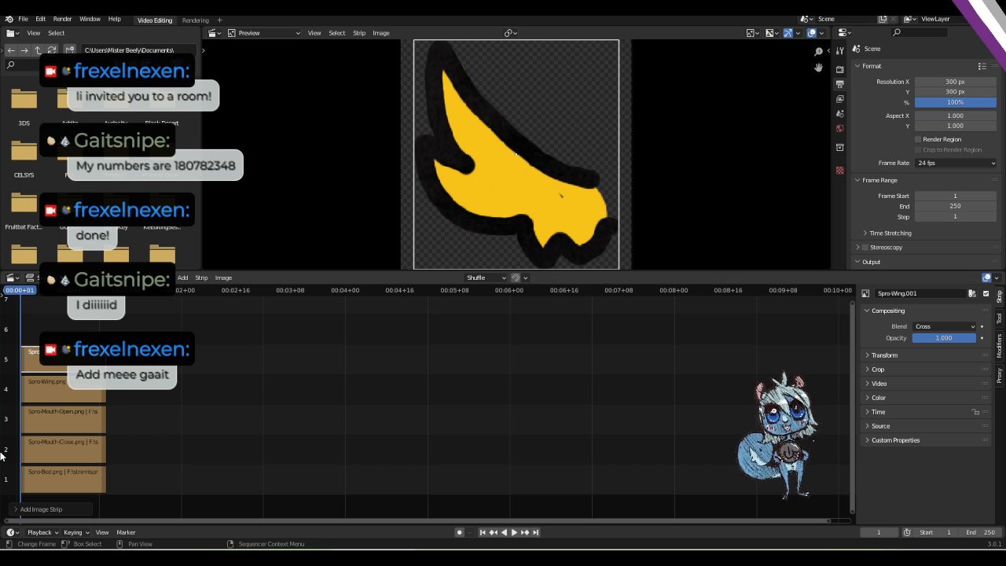
# Set the blend mode of the wing strip on channel 5 to Alpha Over.
pyautogui.scroll(-1, 588, 159)
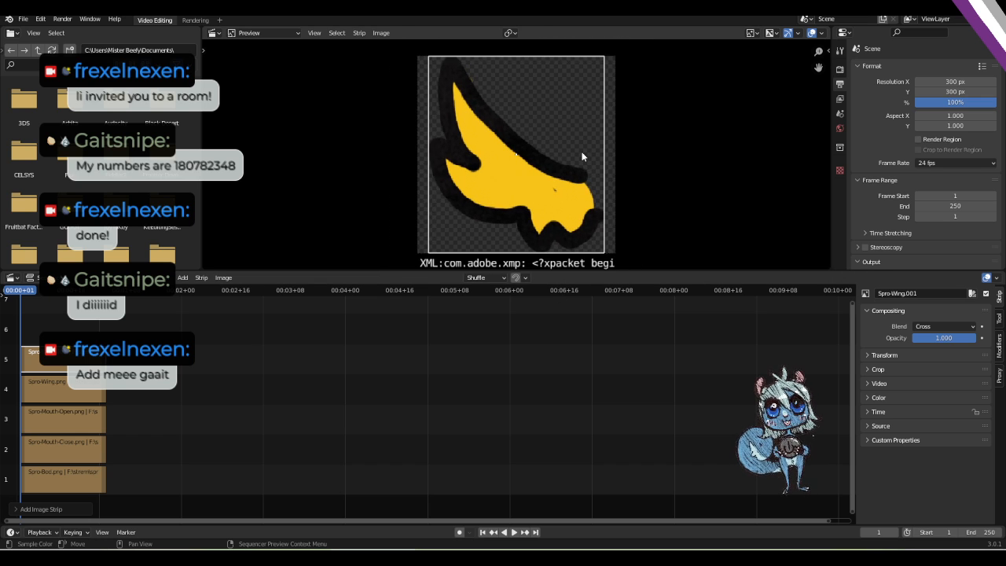
pyautogui.scroll(-2, 581, 151)
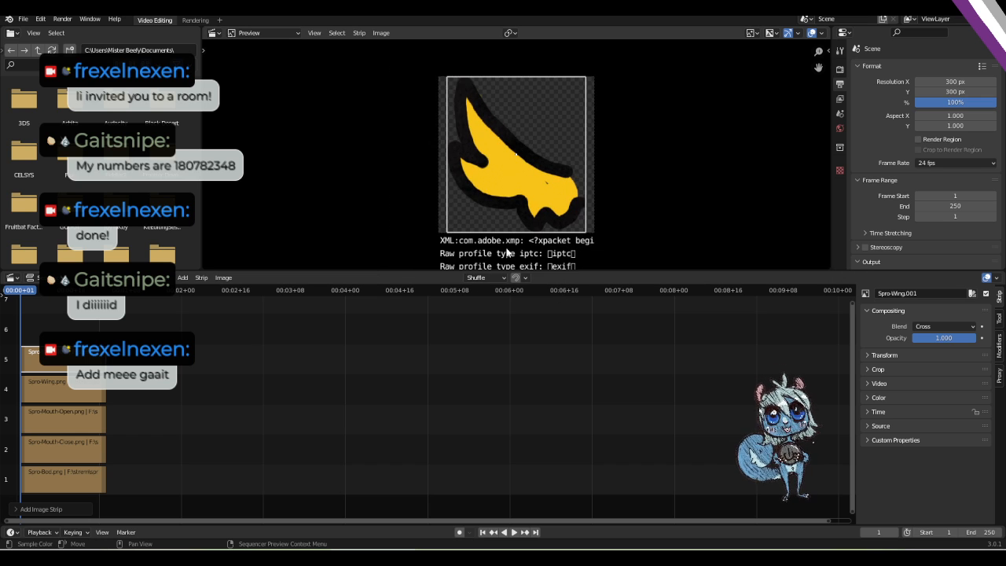
pyautogui.scroll(-1, 503, 240)
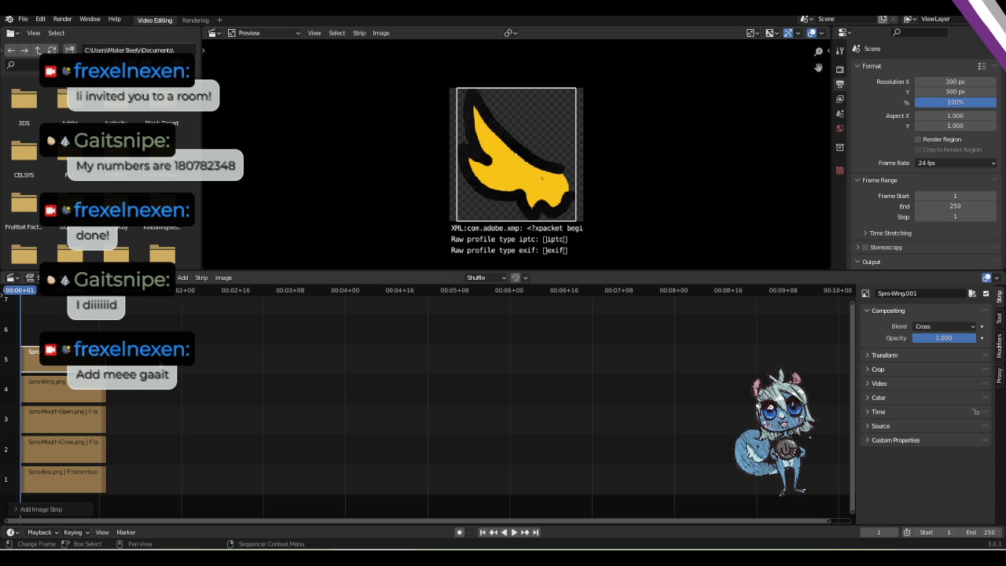
pyautogui.scroll(3, 525, 209)
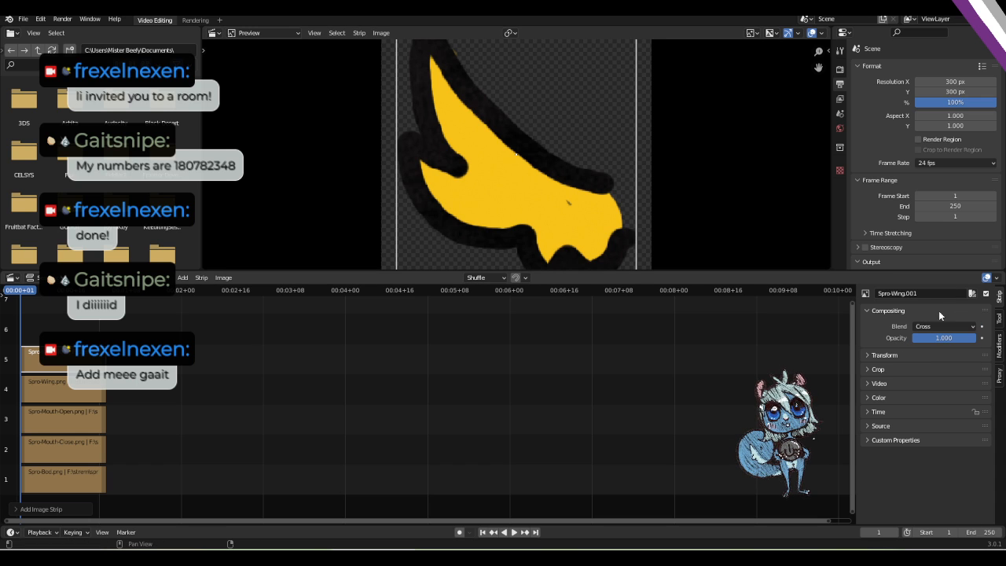
pyautogui.click(974, 326)
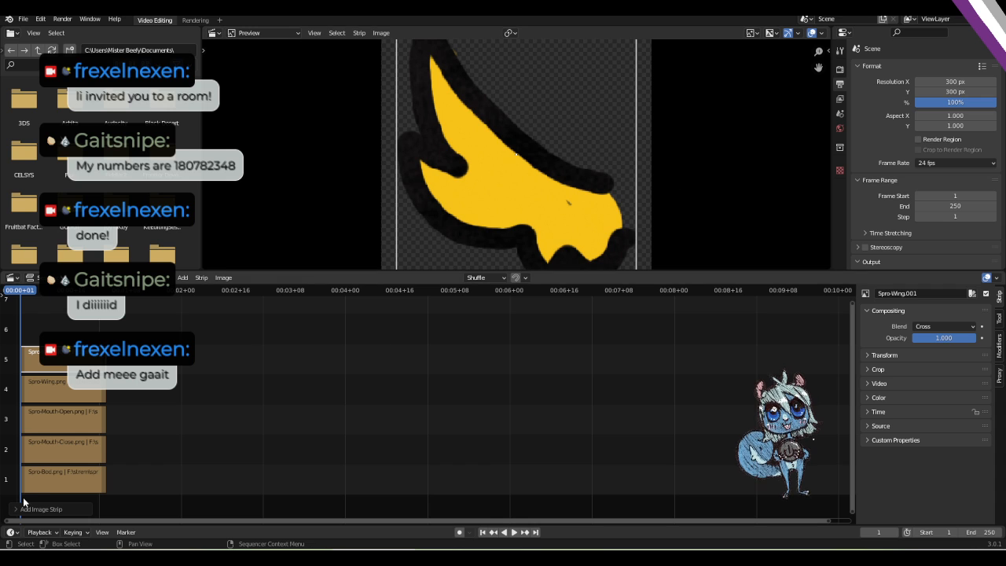
pyautogui.click(971, 328)
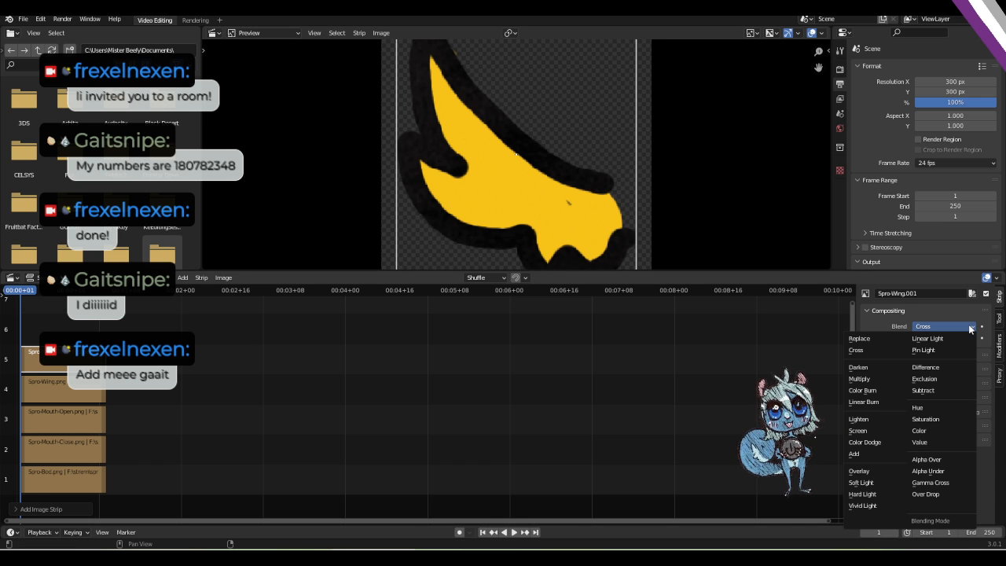
pyautogui.click(955, 461)
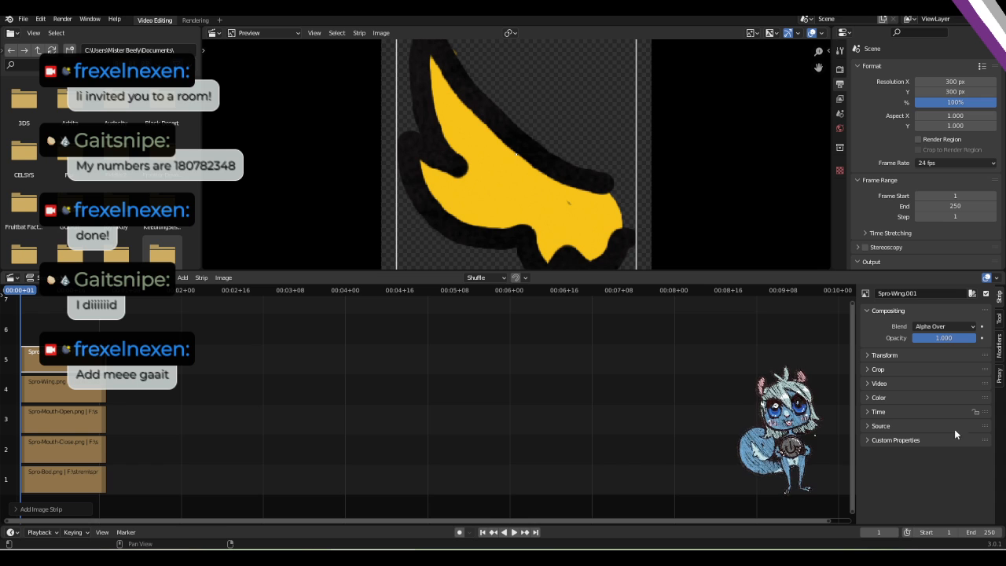
# Set the blend mode of the Spro-Wing.png strip on channel 4 to Alpha Over.
pyautogui.click(84, 389)
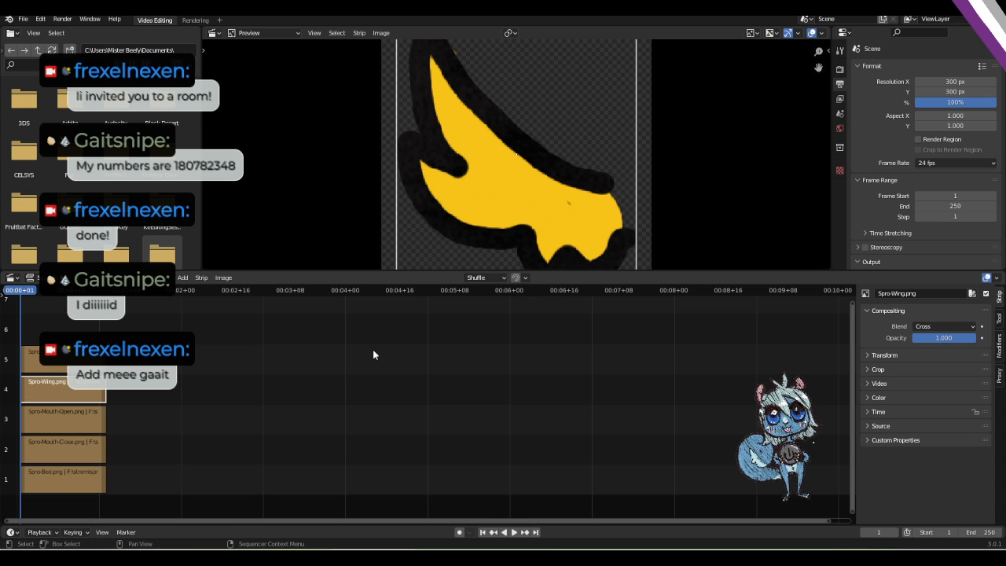
pyautogui.click(962, 325)
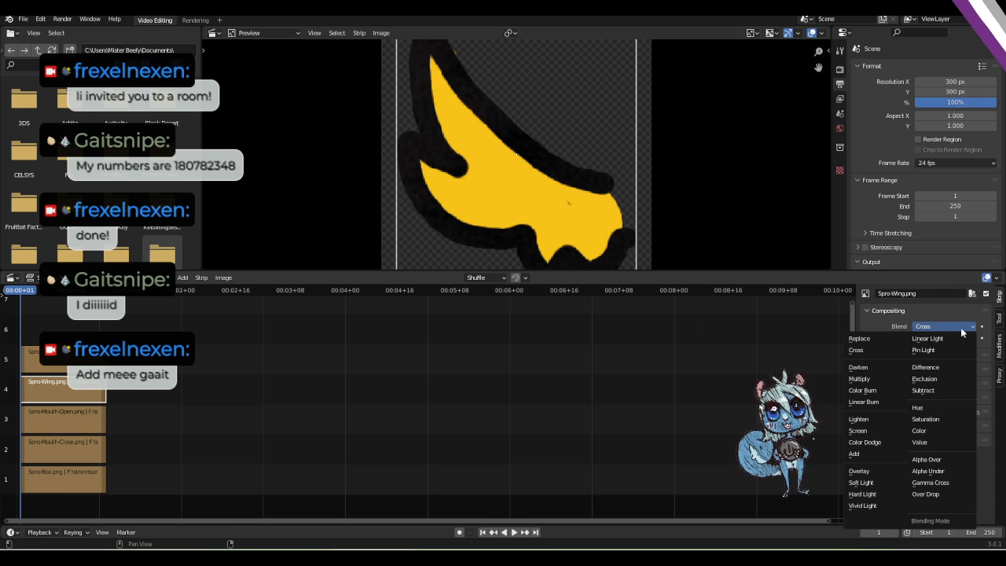
pyautogui.click(945, 460)
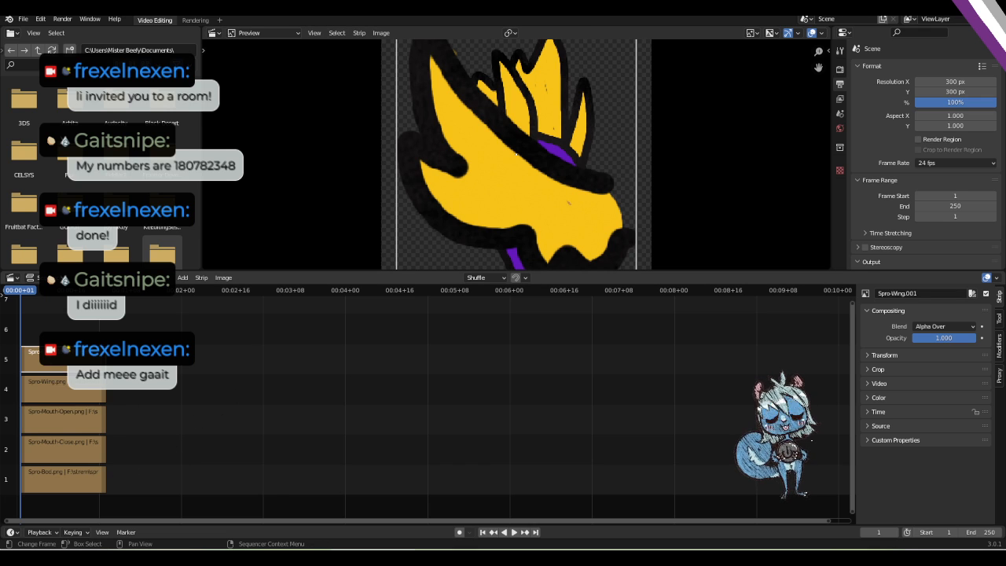
# Select all five strips with the channel 5 wing strip active and copy its Alpha Over blend mode to the selected strips.
pyautogui.click(66, 417)
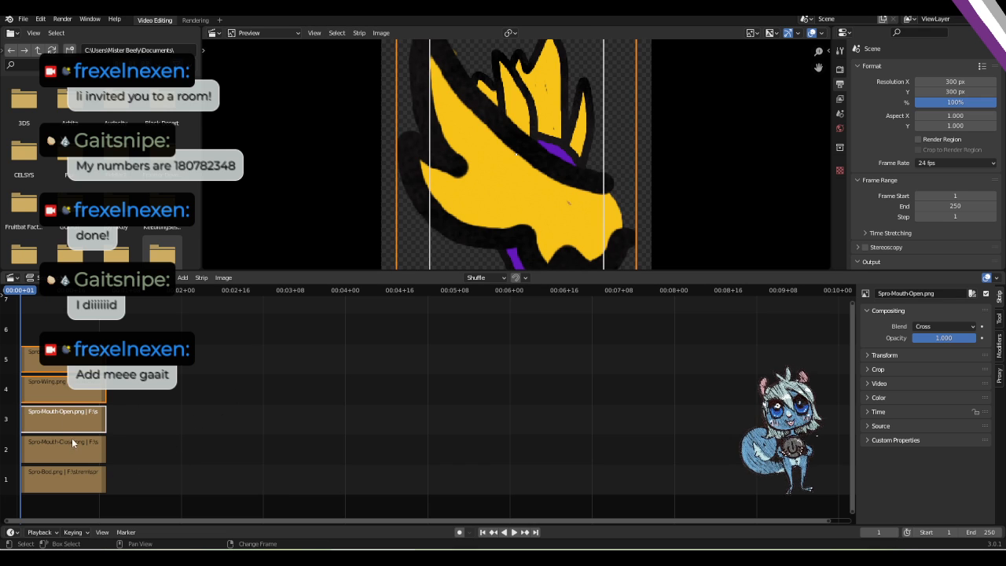
pyautogui.keyDown('shift'); pyautogui.click(81, 478); pyautogui.keyUp('shift')
pyautogui.keyDown('shift'); pyautogui.click(81, 444); pyautogui.keyUp('shift')
pyautogui.keyDown('shift'); pyautogui.click(83, 415); pyautogui.keyUp('shift')
pyautogui.keyDown('shift'); pyautogui.click(86, 389); pyautogui.keyUp('shift')
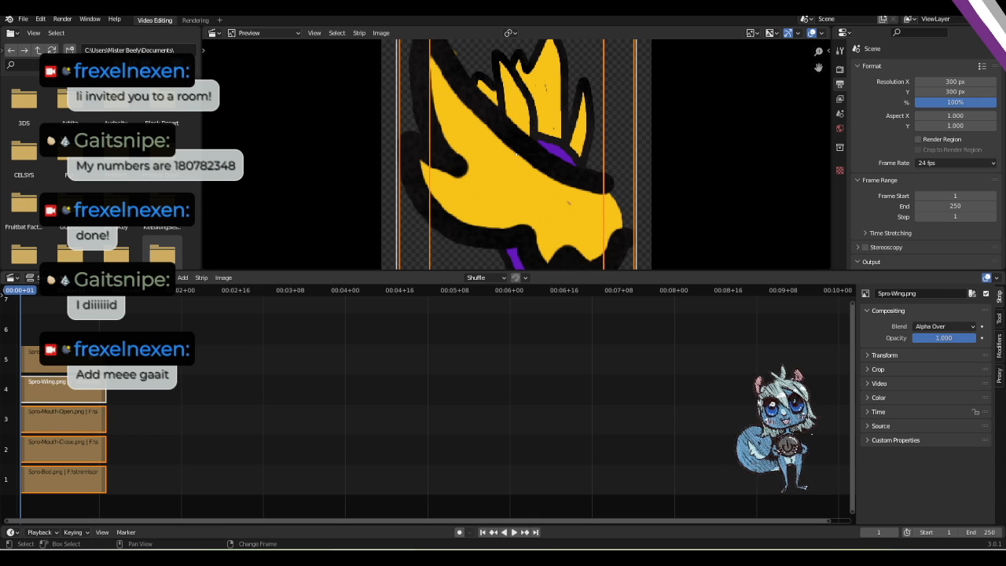
pyautogui.keyDown('shift'); pyautogui.click(86, 360); pyautogui.keyUp('shift')
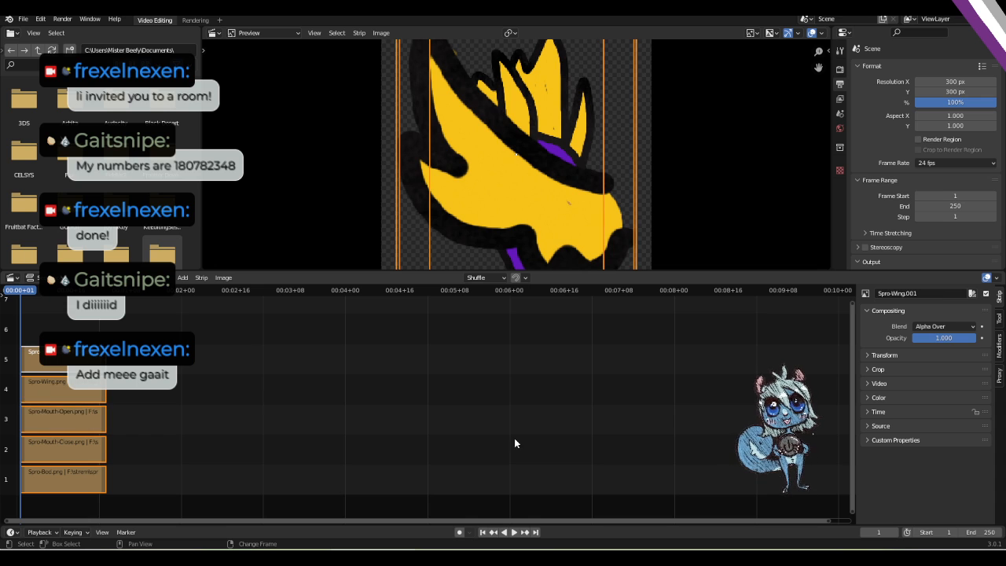
pyautogui.click(947, 326)
pyautogui.click(931, 459)
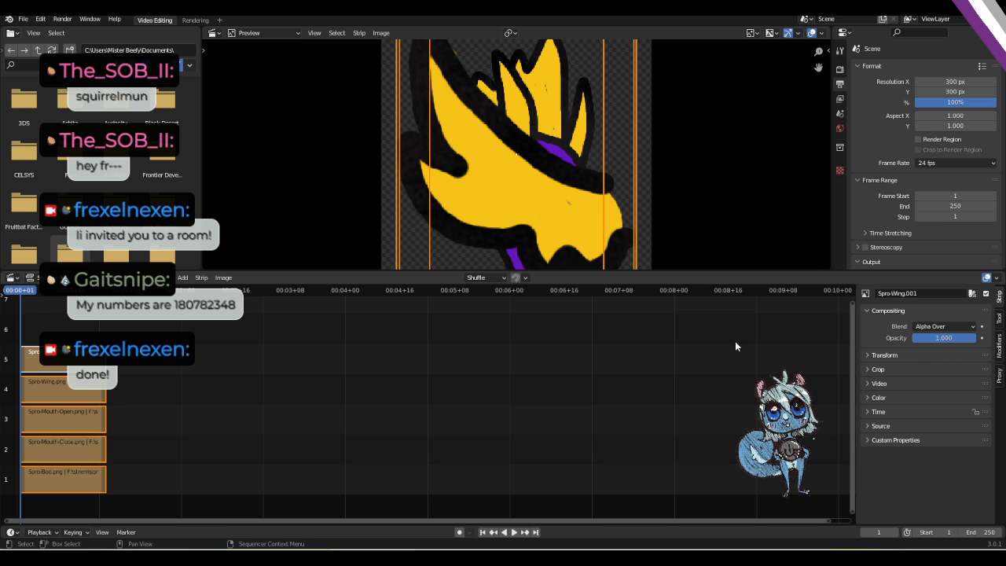
pyautogui.rightClick(947, 325)
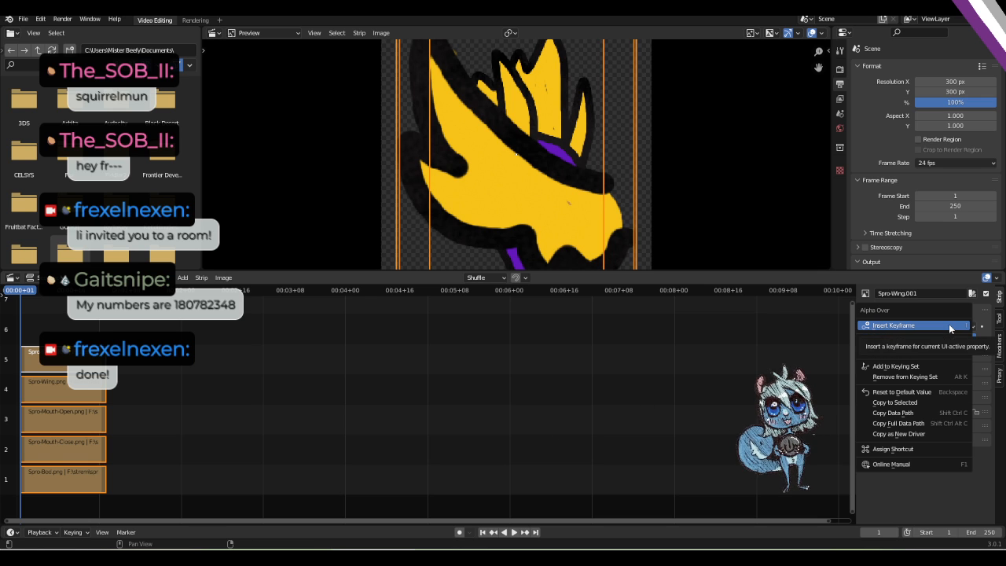
pyautogui.click(924, 403)
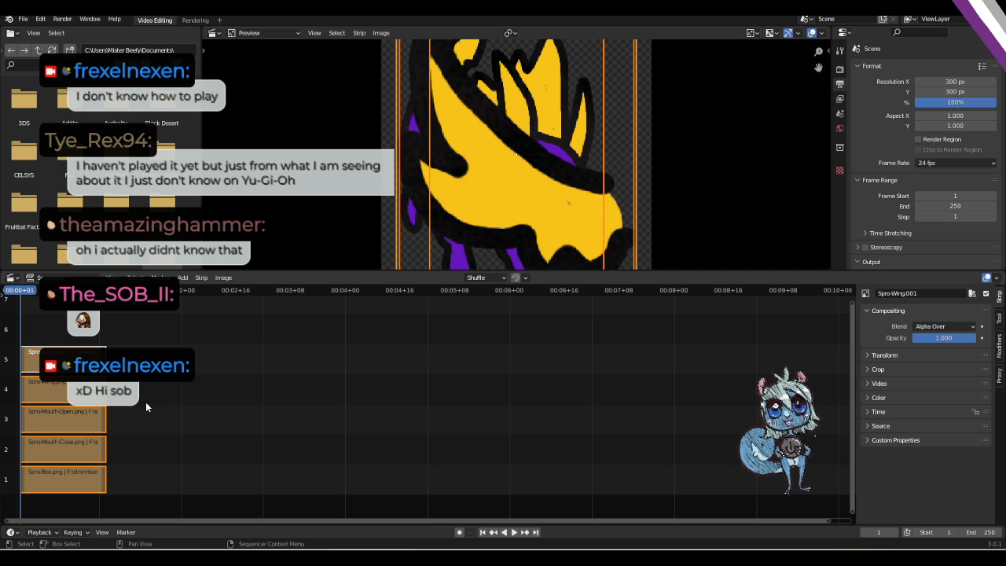
# Check the blend mode of the body, mouth and wing strips one by one.
pyautogui.click(53, 488)
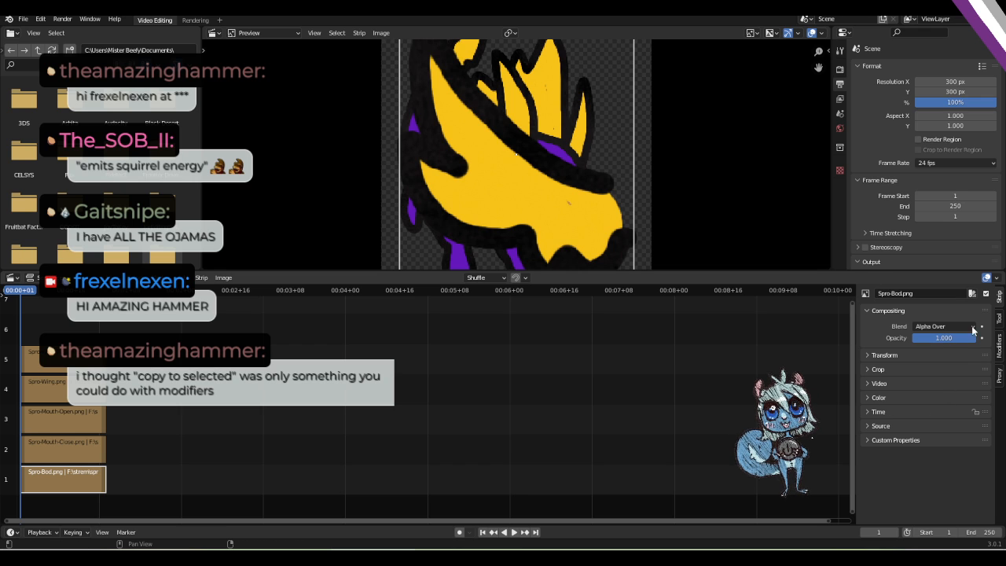
pyautogui.rightClick(515, 153)
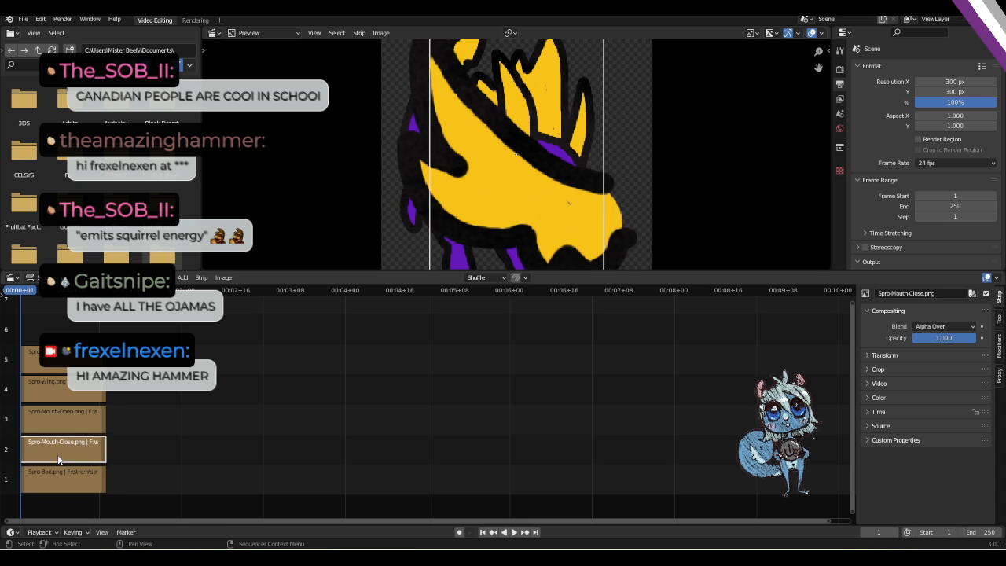
pyautogui.click(66, 388)
pyautogui.click(51, 474)
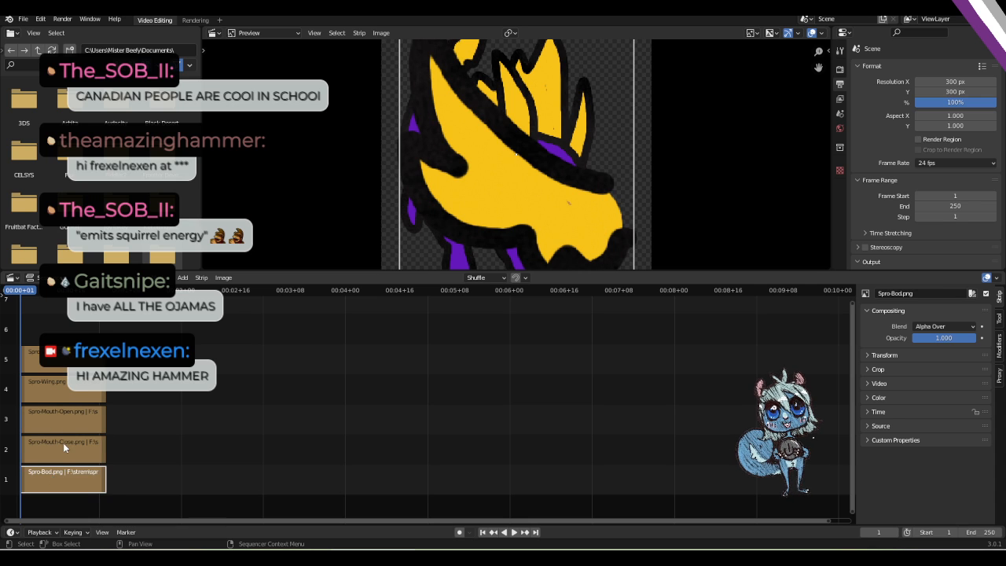
pyautogui.click(63, 443)
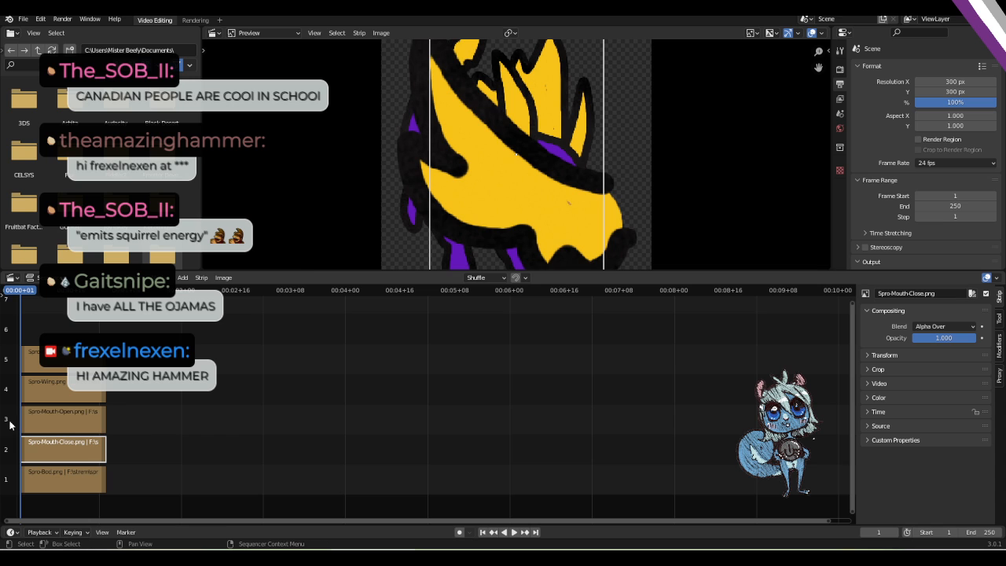
pyautogui.click(93, 418)
pyautogui.click(63, 394)
# Hide the wing strips on channels 4 and 5 by setting their opacity to 0.
pyautogui.hotkey('shift', 'd')
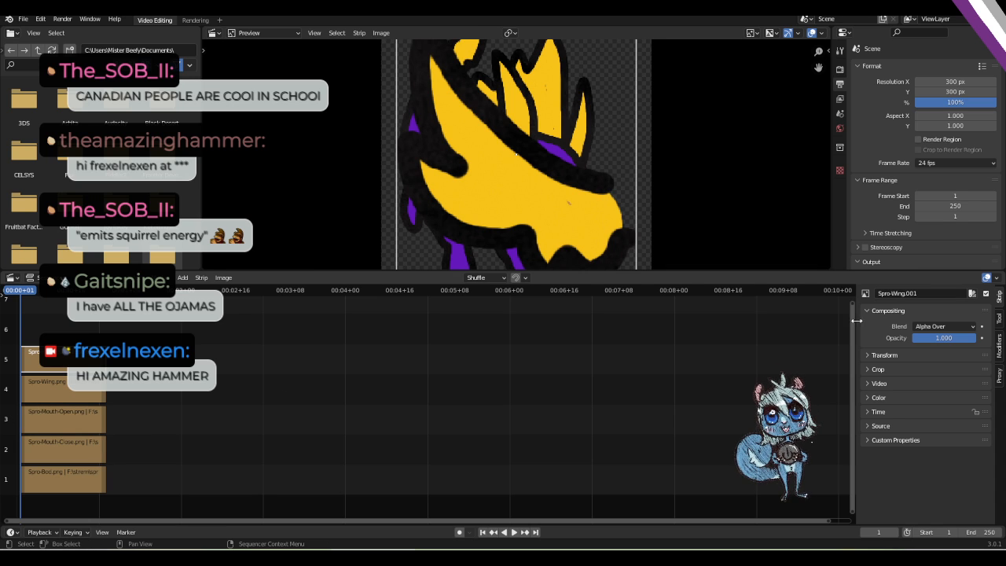
pyautogui.click(104, 393)
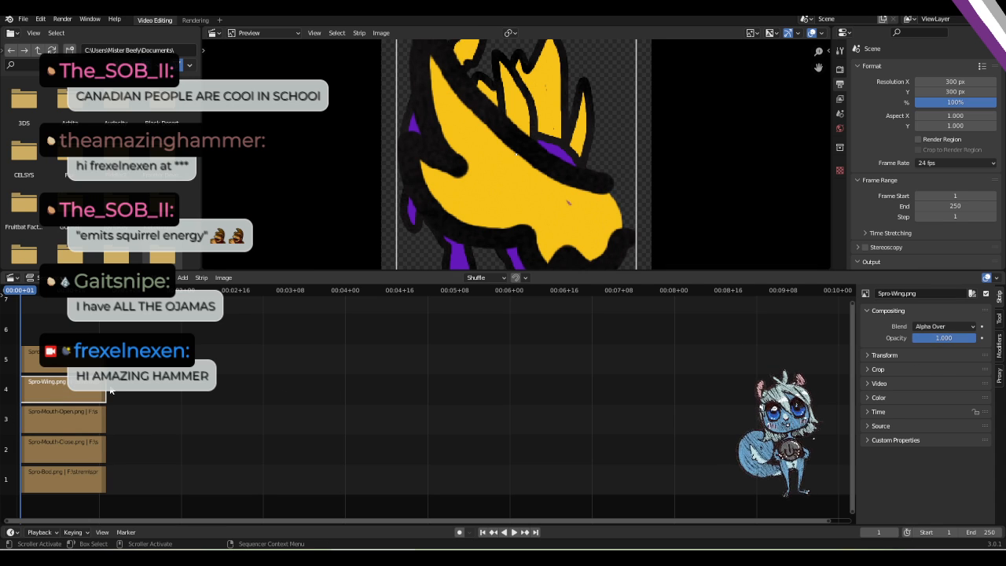
pyautogui.moveTo(965, 342); pyautogui.dragTo(909, 339)
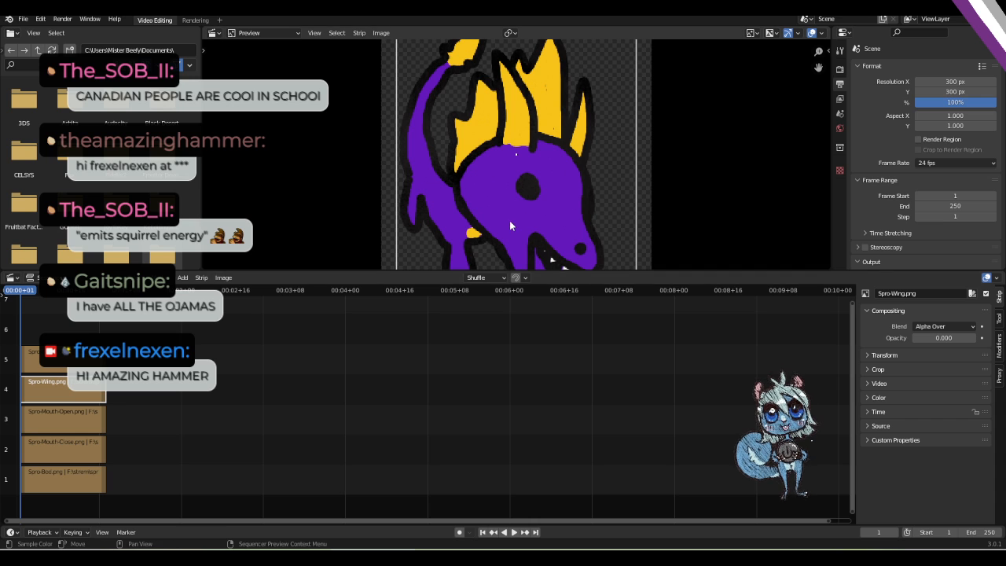
# Set the opacity of the Spro-Mouth-Open.png strip on channel 3 to 0.
pyautogui.click(51, 408)
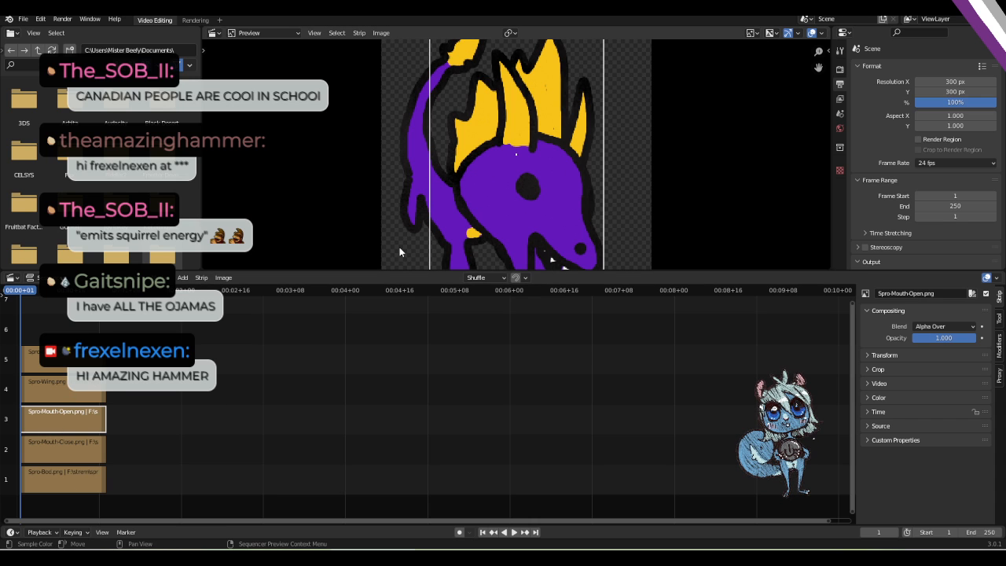
pyautogui.click(43, 444)
pyautogui.click(60, 478)
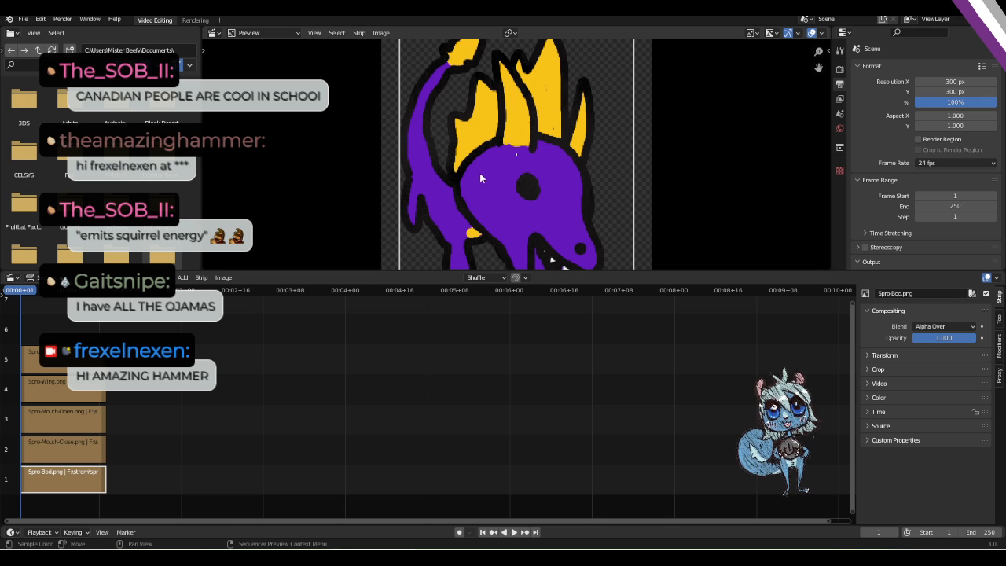
pyautogui.click(67, 420)
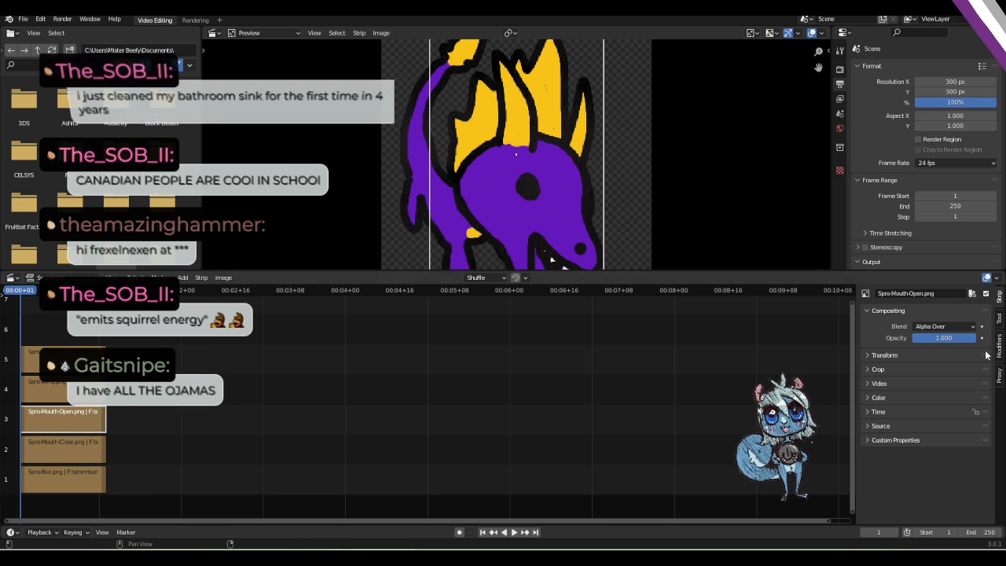
pyautogui.moveTo(950, 338); pyautogui.dragTo(976, 338)
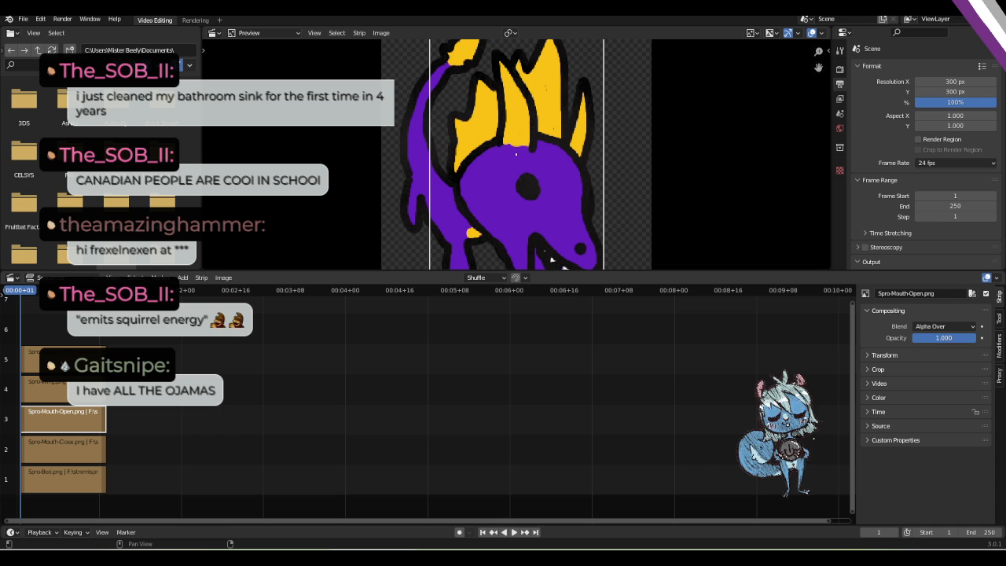
pyautogui.scroll(-1, 664, 176)
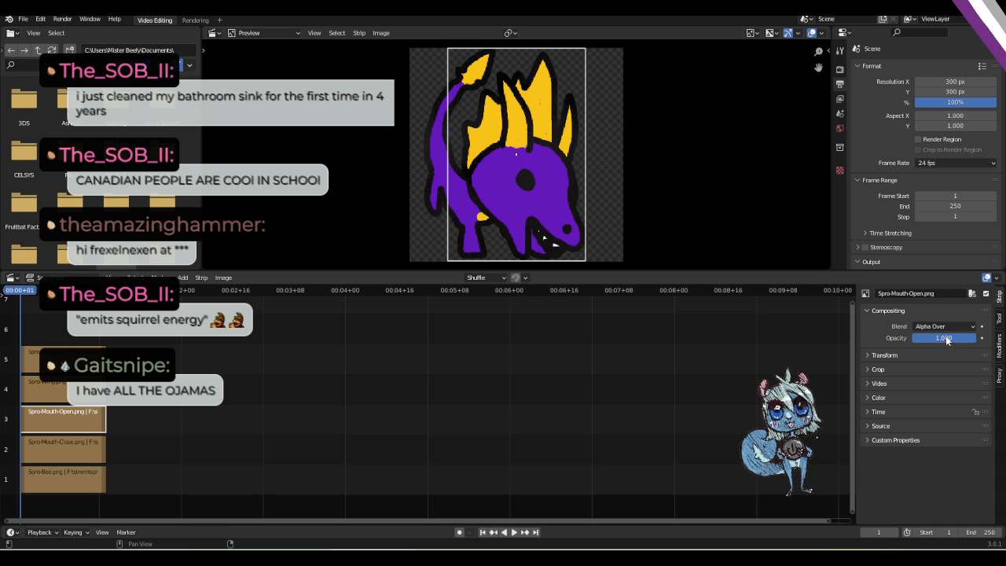
pyautogui.moveTo(945, 338); pyautogui.dragTo(911, 338)
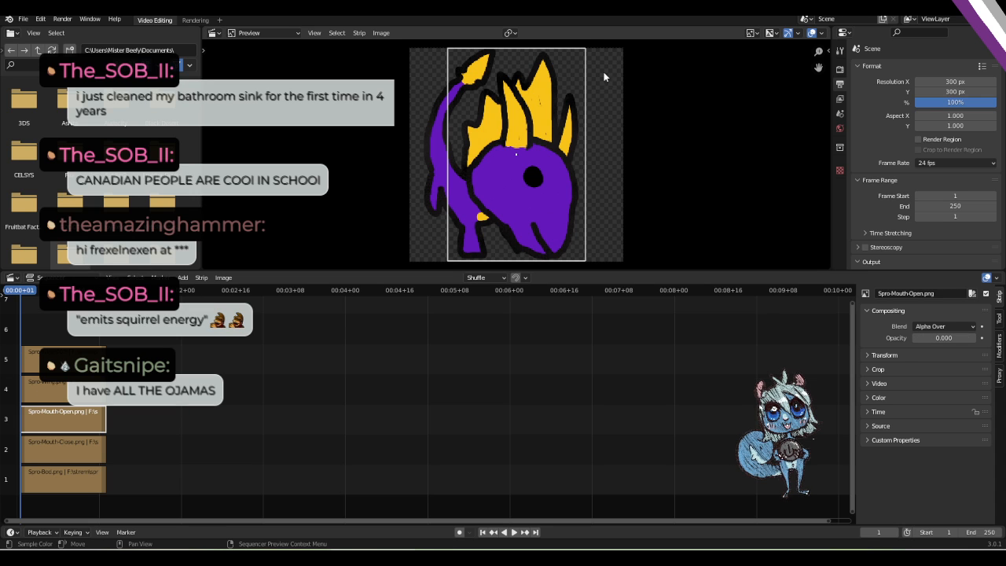
pyautogui.press('s')
pyautogui.click(540, 140)
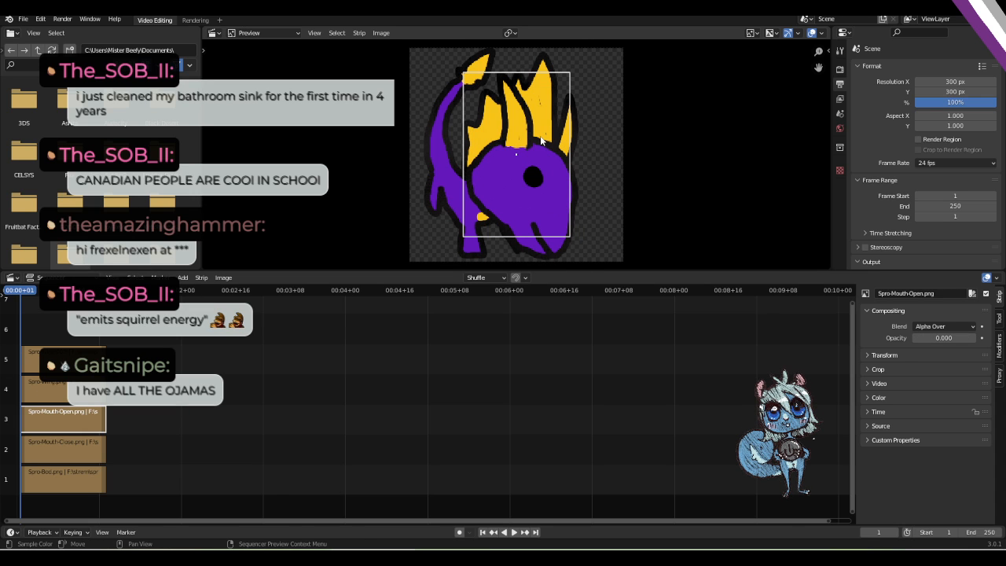
pyautogui.hotkey('ctrl', 'z')
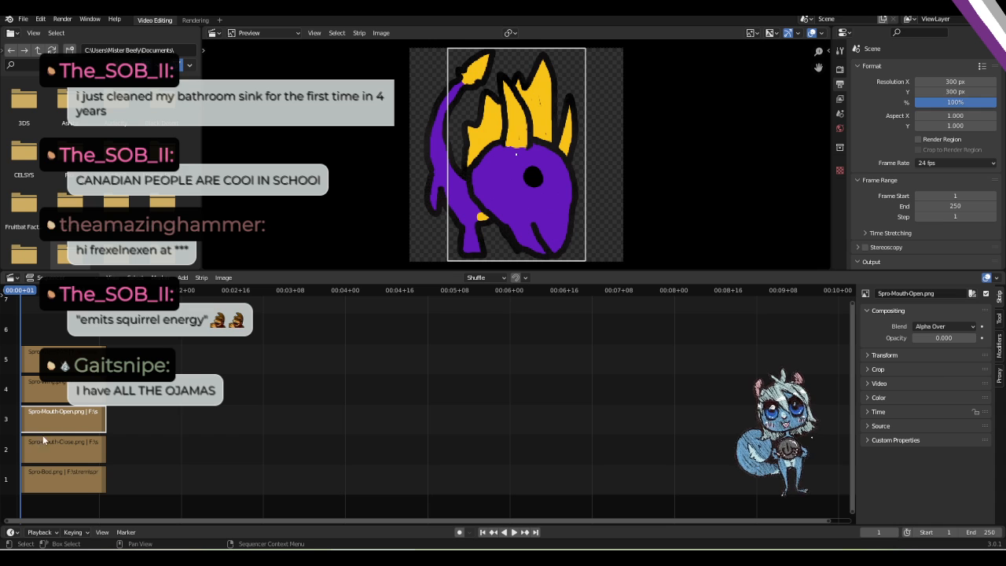
pyautogui.click(563, 228)
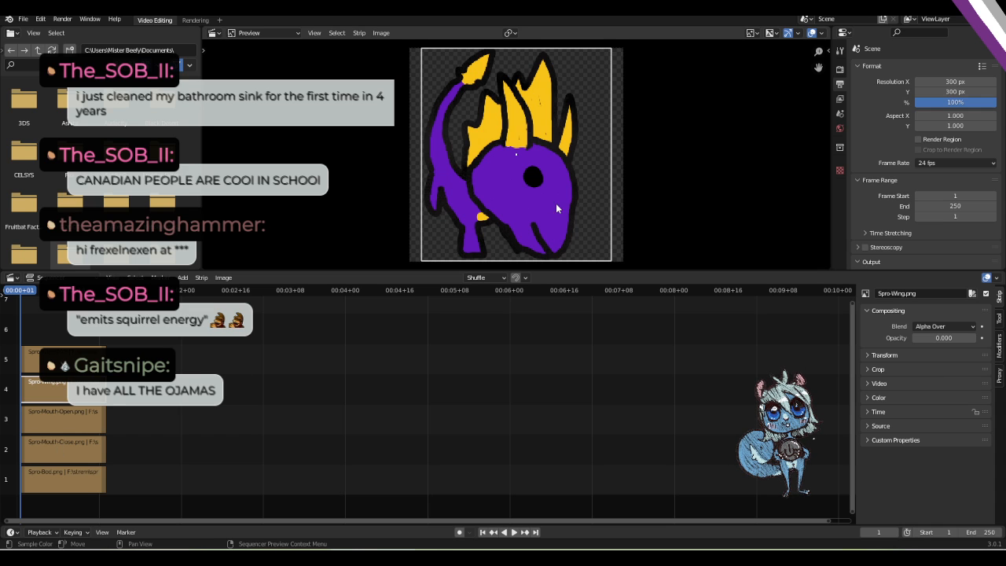
pyautogui.press('s')
pyautogui.click(533, 209)
# Scale the Spro-Mouth-Close.png image down to about 0.247 in the preview and move it to about X 13 px, Y -15 px.
pyautogui.click(59, 458)
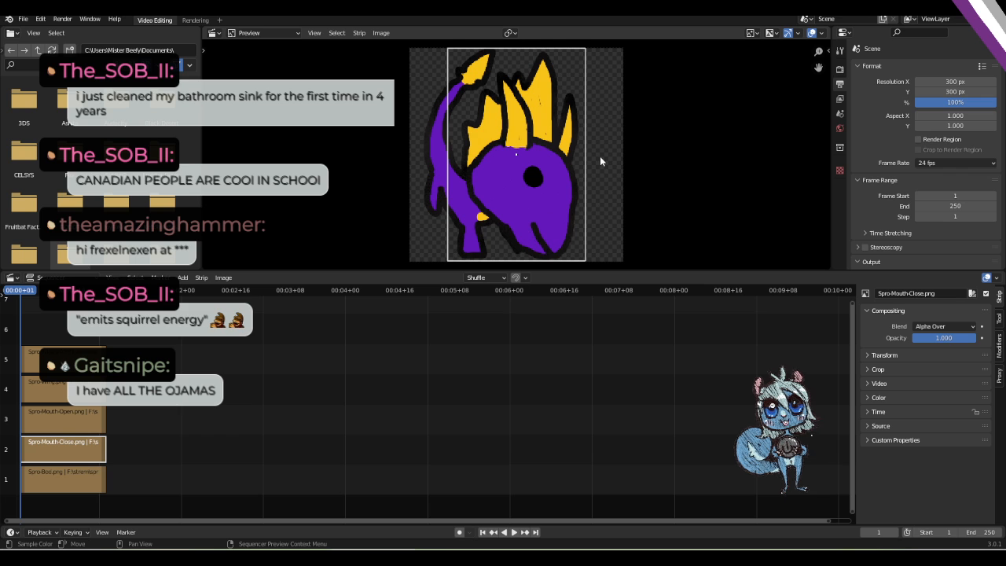
pyautogui.press('s')
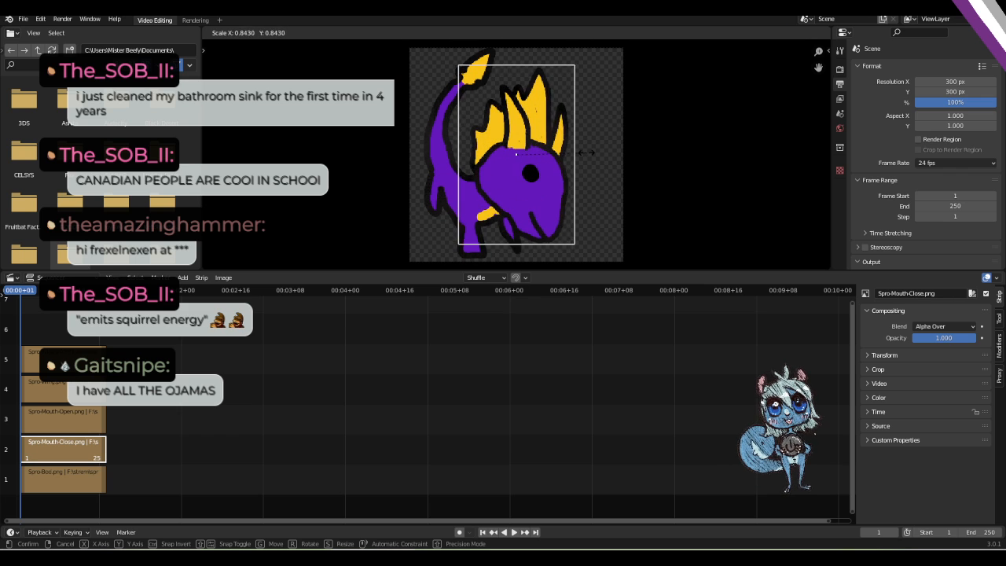
pyautogui.click(575, 155)
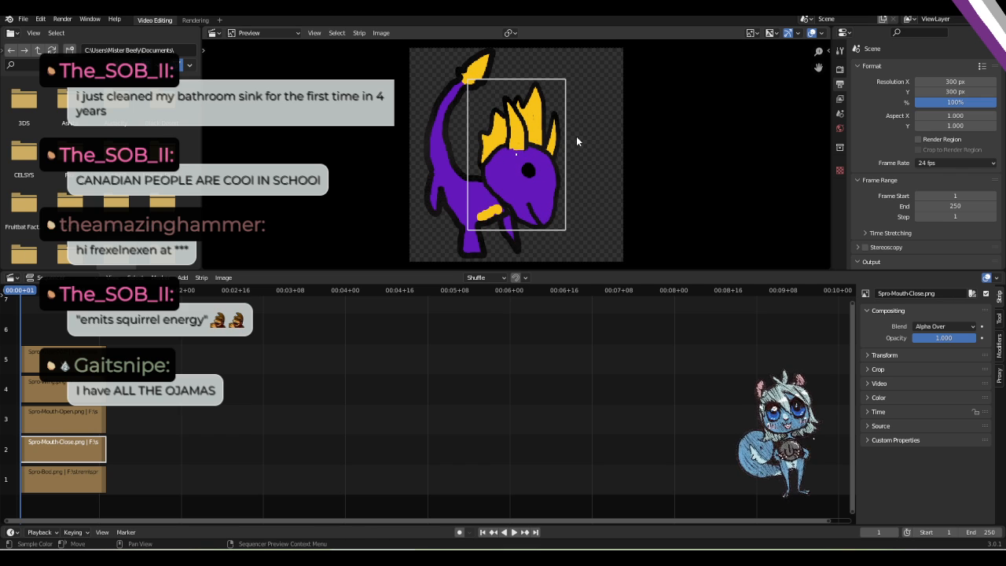
pyautogui.press('g')
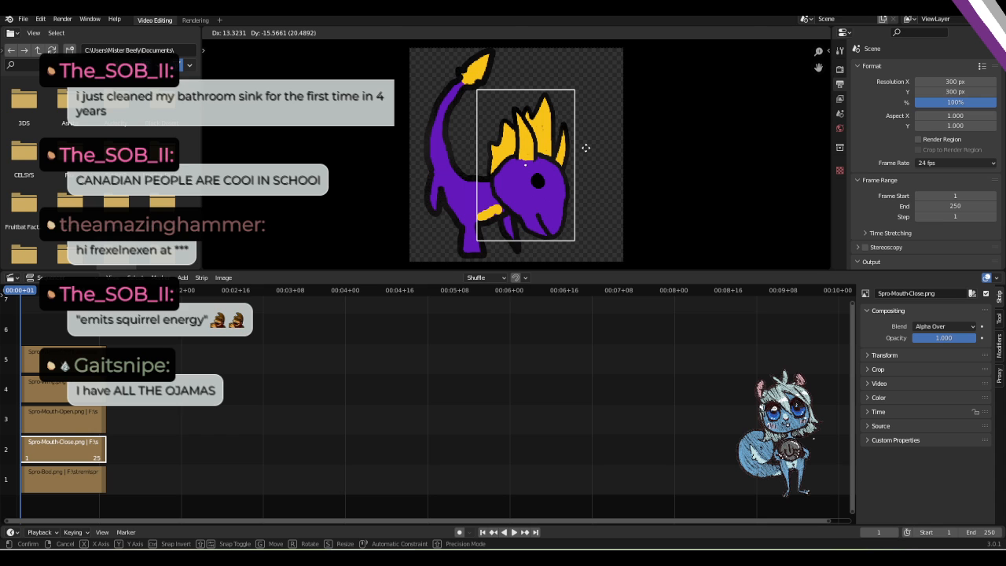
pyautogui.click(586, 148)
# Set the Scale X and Scale Y of the Spro-Mouth-Close.png strip to 0.25 in its transform settings.
pyautogui.click(878, 355)
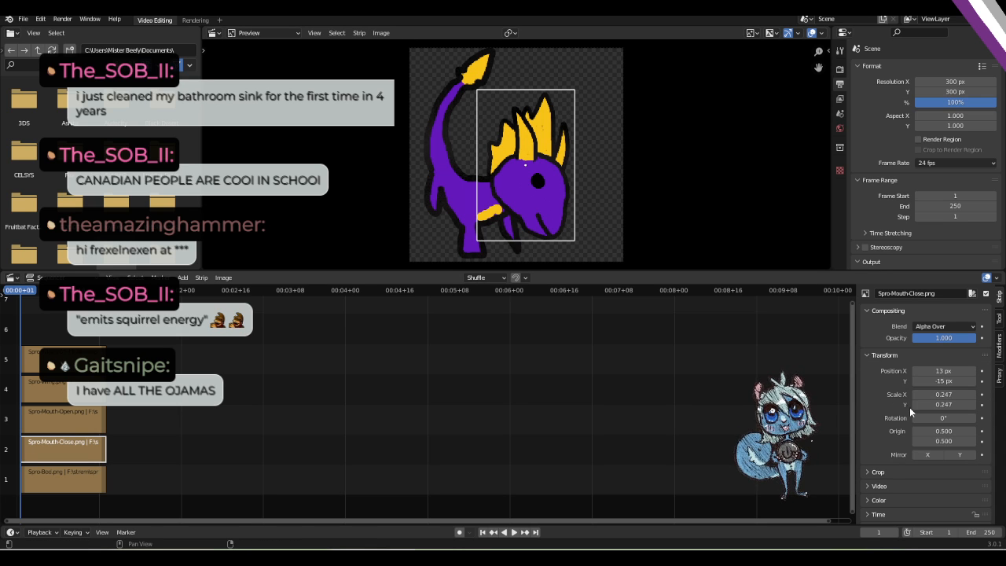
pyautogui.doubleClick(943, 394)
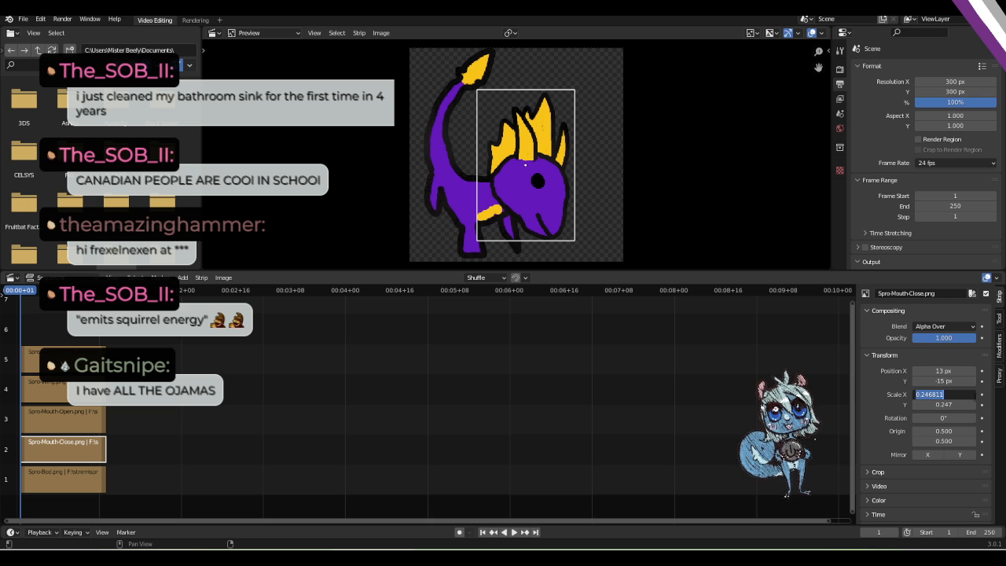
pyautogui.write('0.25')
pyautogui.press('Return')
pyautogui.doubleClick(950, 403)
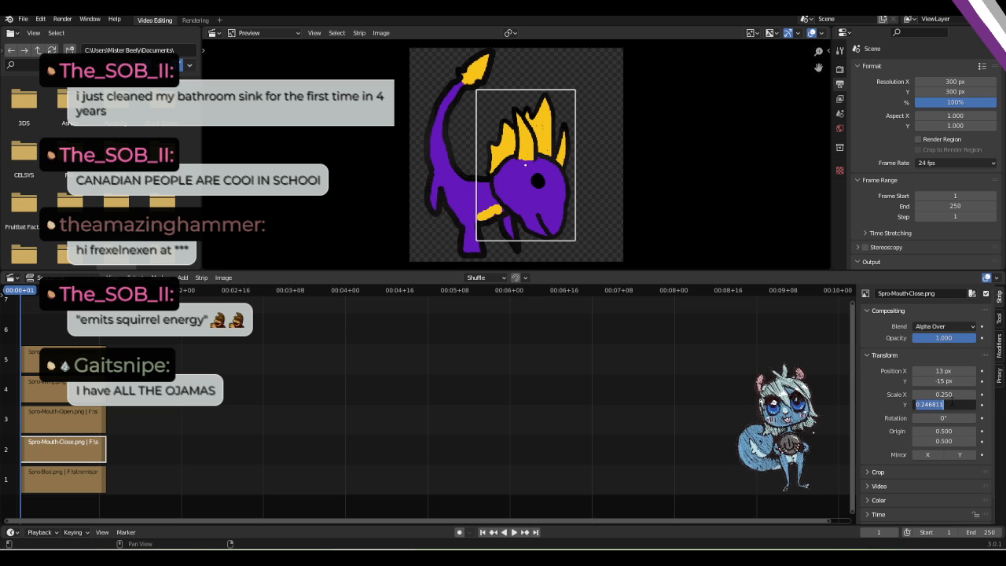
pyautogui.press('BackSpace')
pyautogui.write('.25')
pyautogui.press('Return')
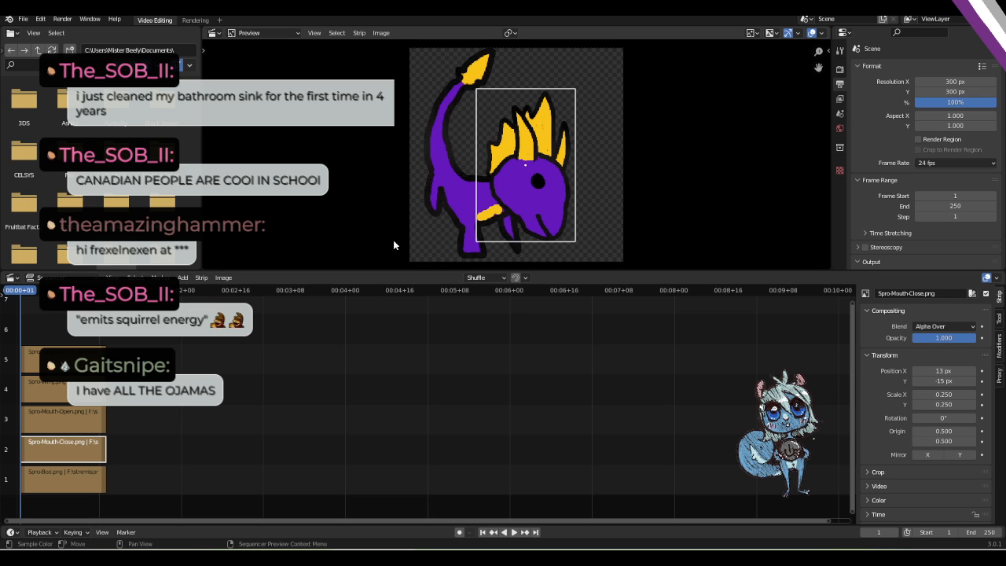
# Set the Scale X and Scale Y of the Spro-Mouth-Open.png strip to 0.25.
pyautogui.click(73, 412)
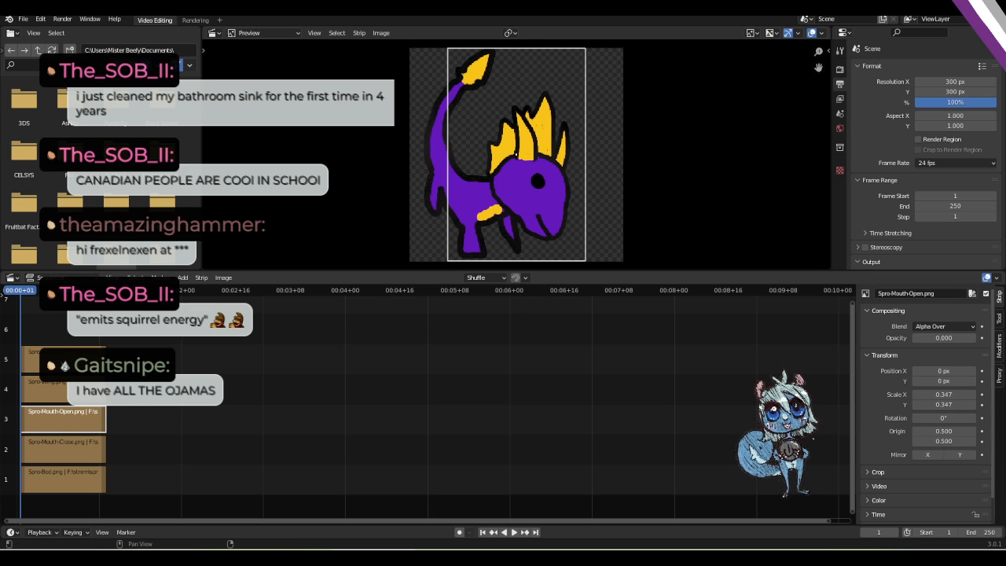
pyautogui.click(972, 394)
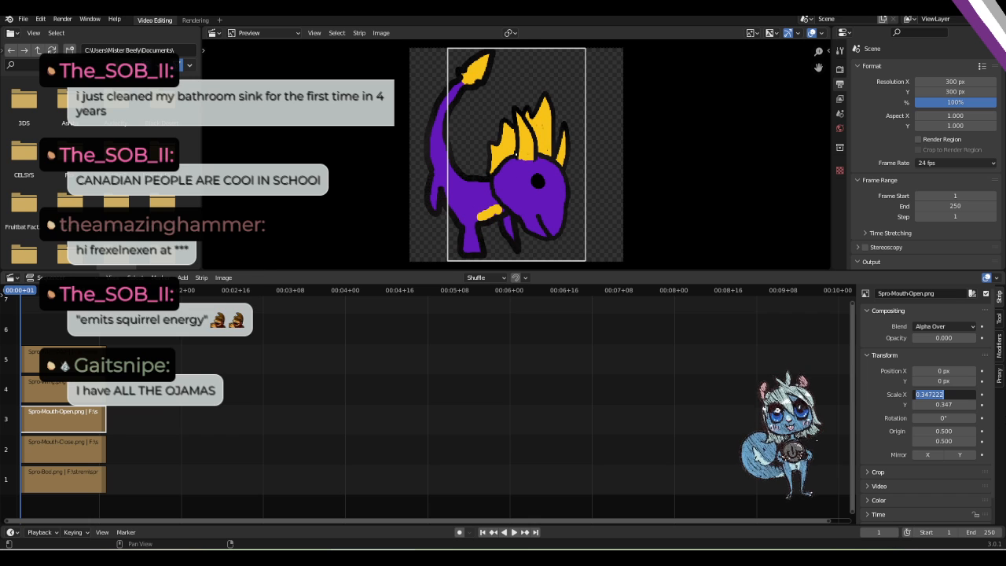
pyautogui.write('0.25')
pyautogui.press('Return')
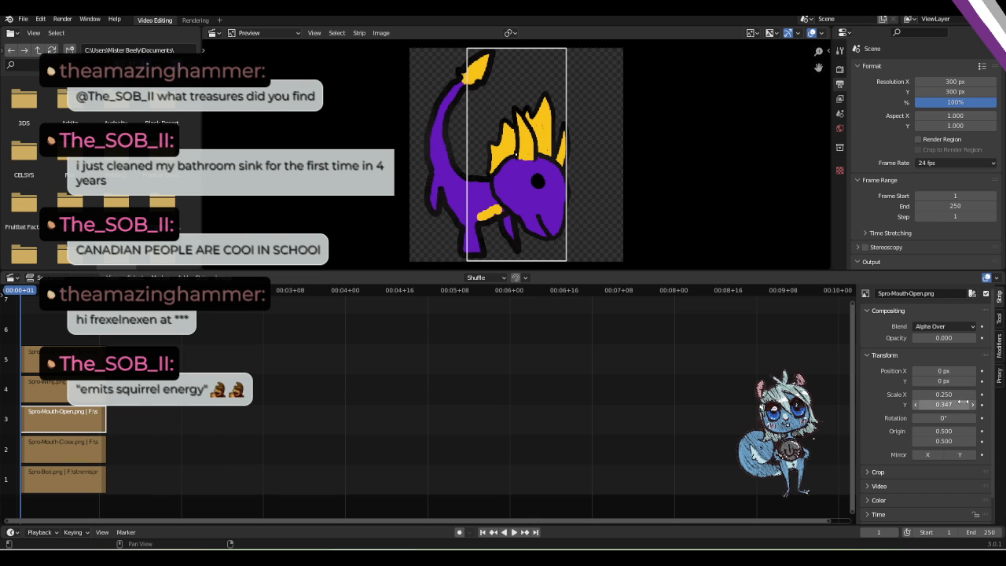
pyautogui.click(967, 403)
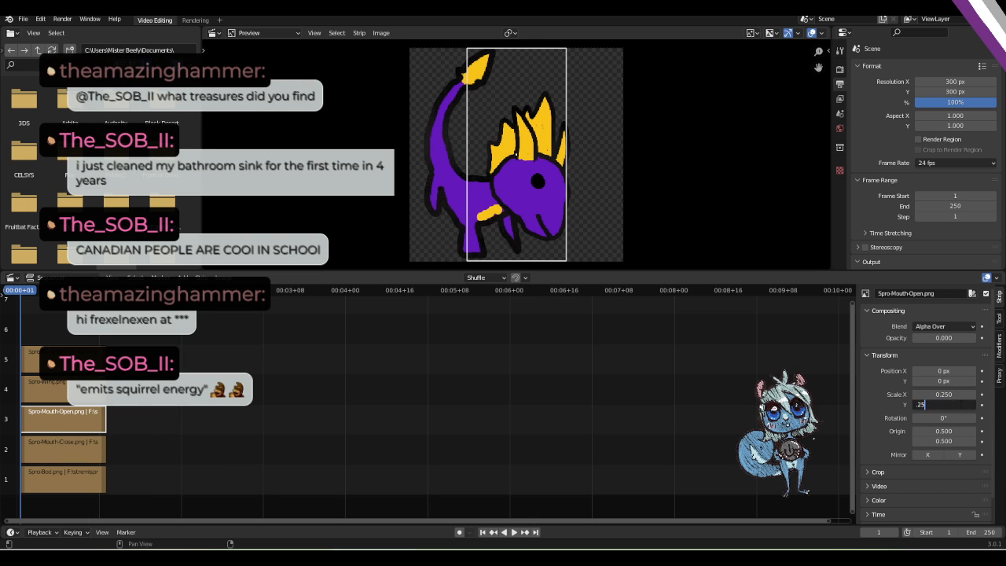
pyautogui.write('.25')
pyautogui.press('Return')
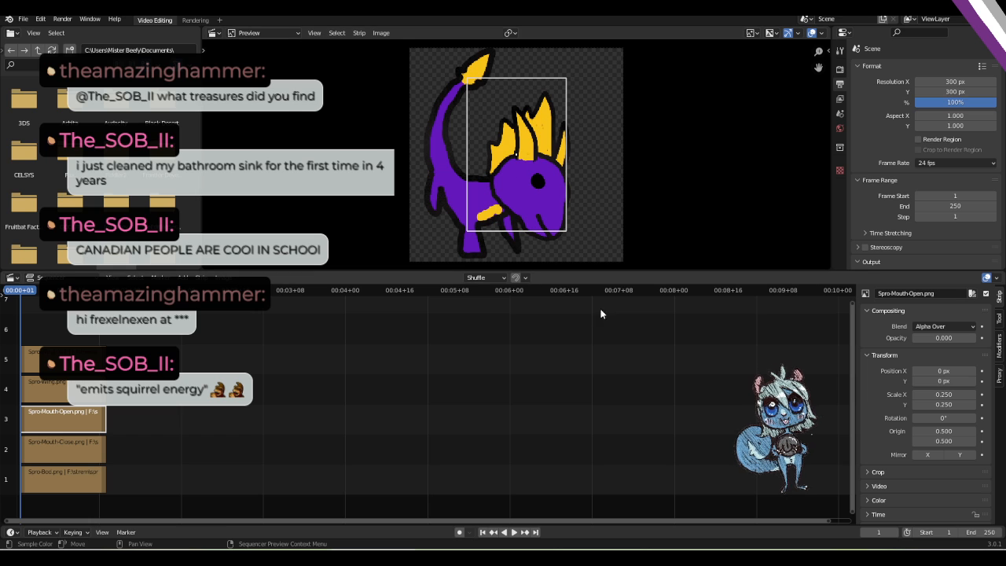
# Raise the Spro-Mouth-Open.png strip's opacity to 1 and move its image over the closed-mouth head, to about X 13 px, Y -15 px.
pyautogui.moveTo(928, 337); pyautogui.dragTo(976, 337)
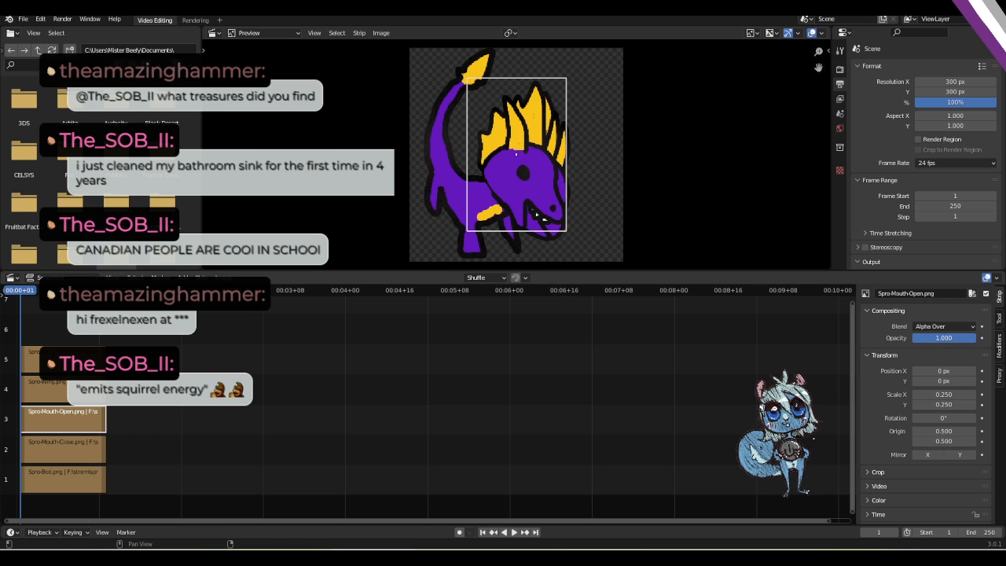
pyautogui.press('g')
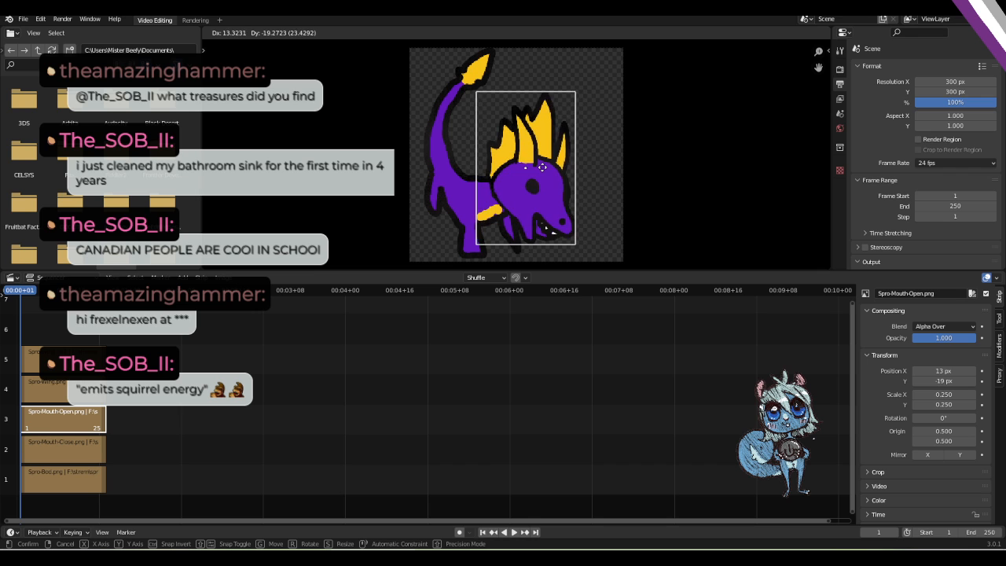
pyautogui.click(543, 170)
pyautogui.scroll(4, 543, 170)
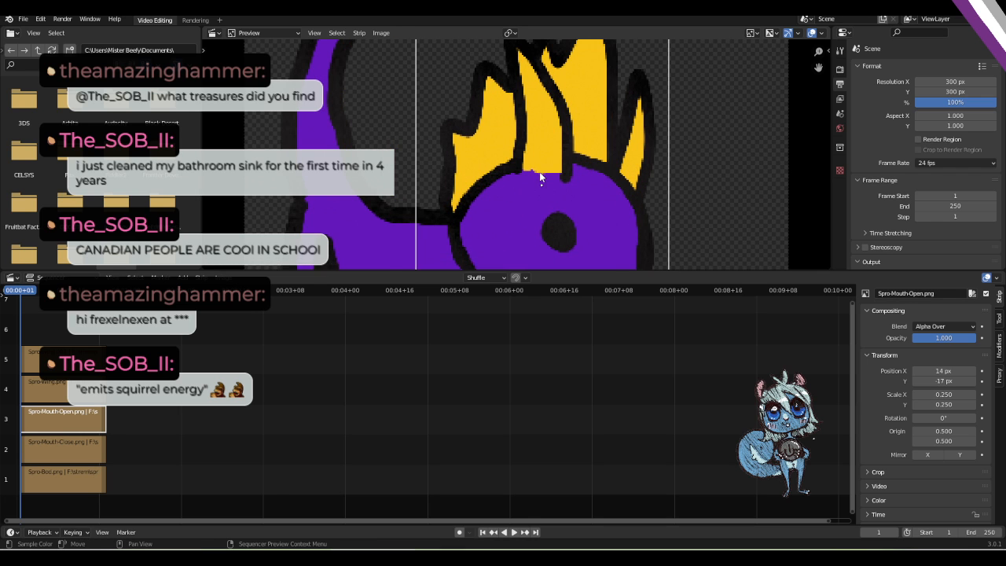
pyautogui.press('g')
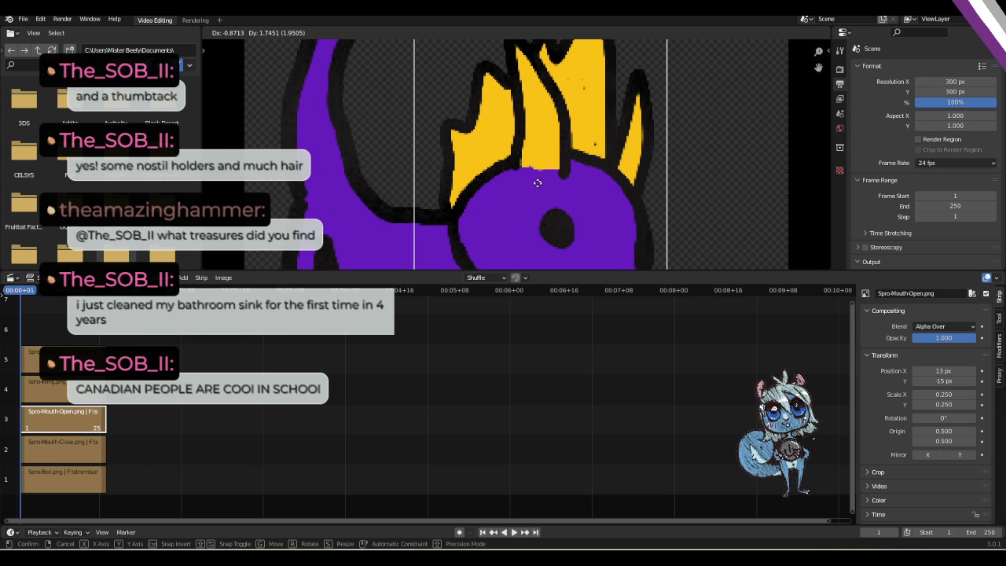
pyautogui.click(538, 182)
pyautogui.scroll(-4, 537, 182)
pyautogui.scroll(-1, 537, 186)
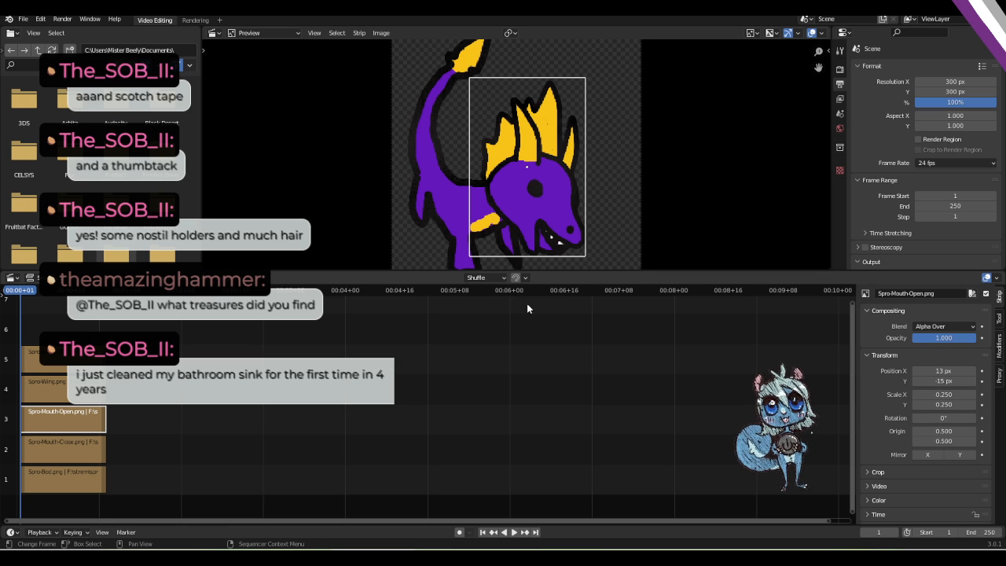
# Check the opacity and transform settings of the body, mouth and wing strips one after another.
pyautogui.click(45, 394)
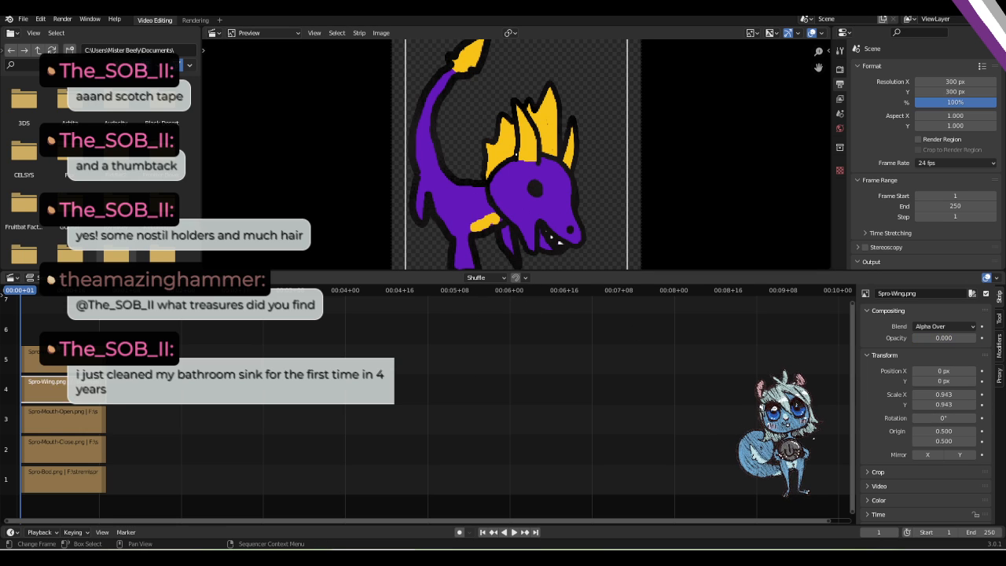
pyautogui.click(74, 444)
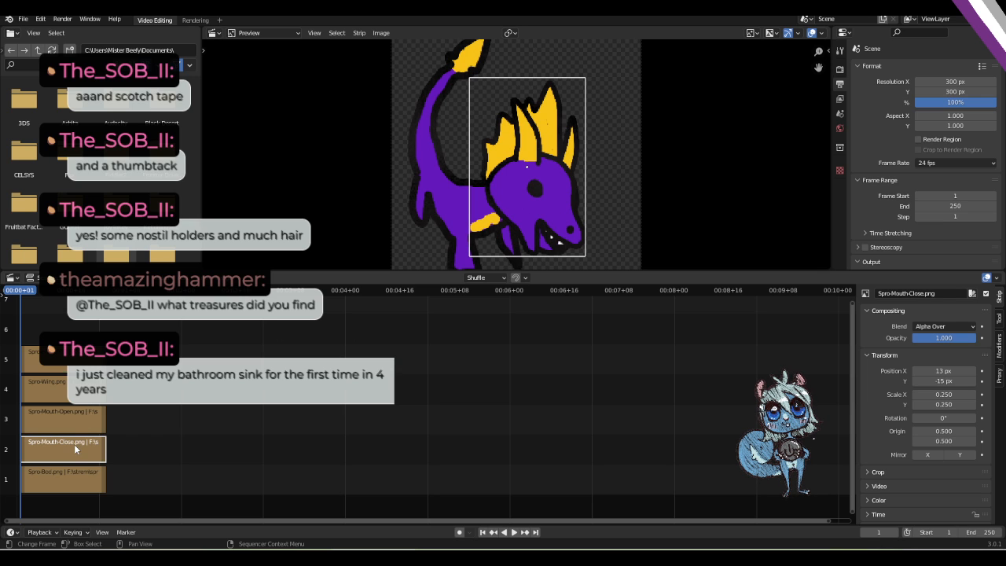
pyautogui.click(75, 424)
pyautogui.click(75, 392)
pyautogui.click(74, 362)
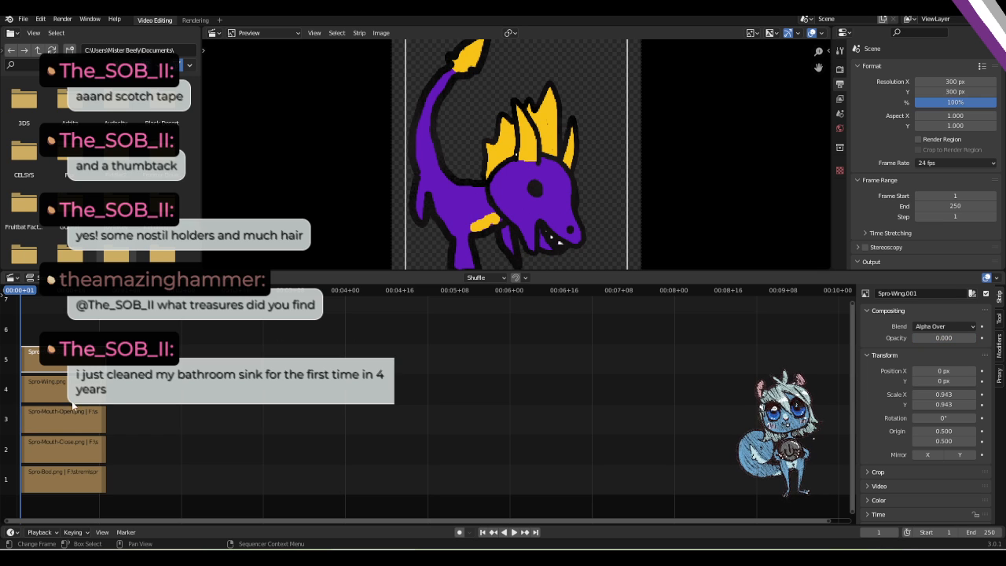
pyautogui.click(70, 453)
pyautogui.click(67, 475)
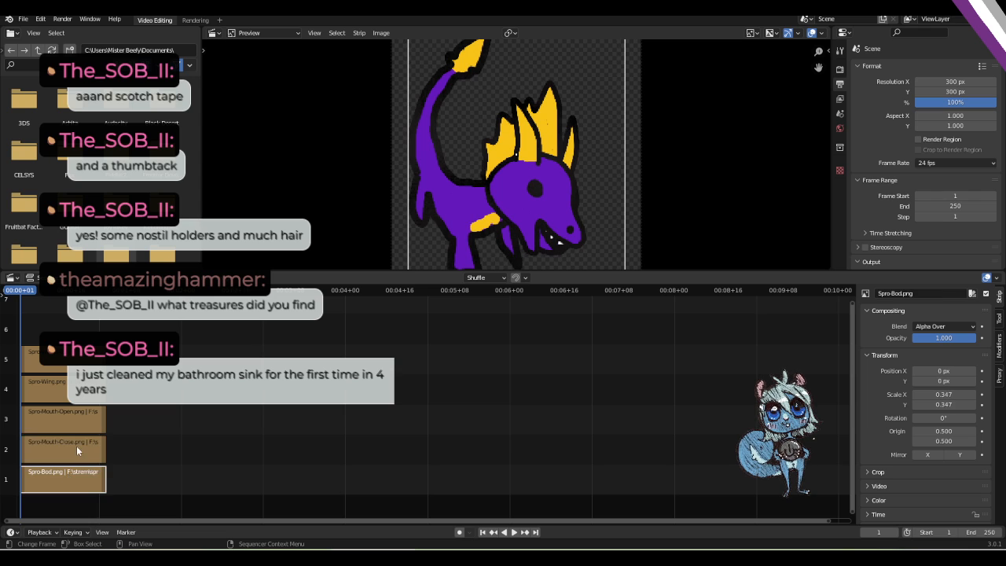
pyautogui.click(75, 448)
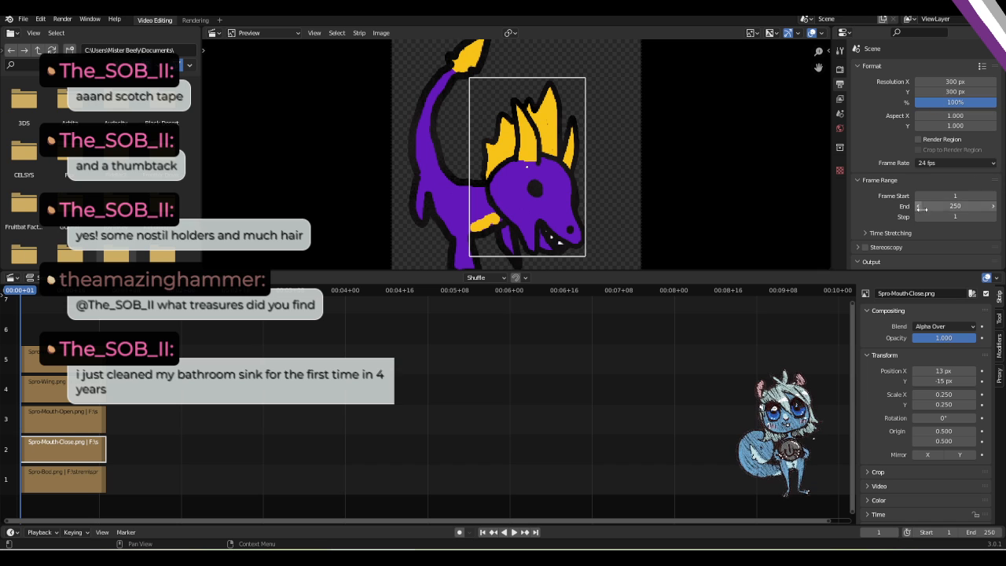
# Set the scene's end frame to 24.
pyautogui.click(968, 207)
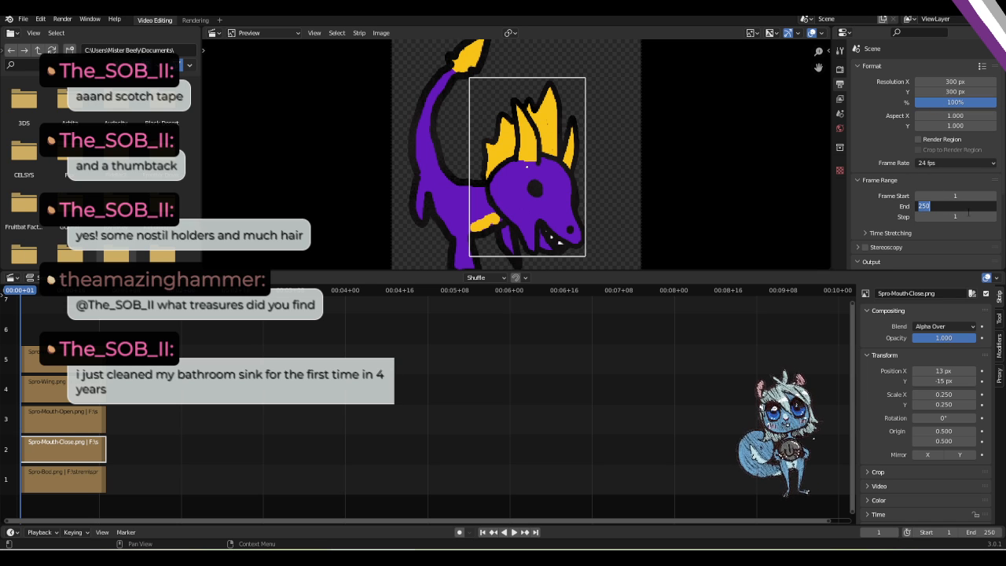
pyautogui.write('24')
pyautogui.press('Return')
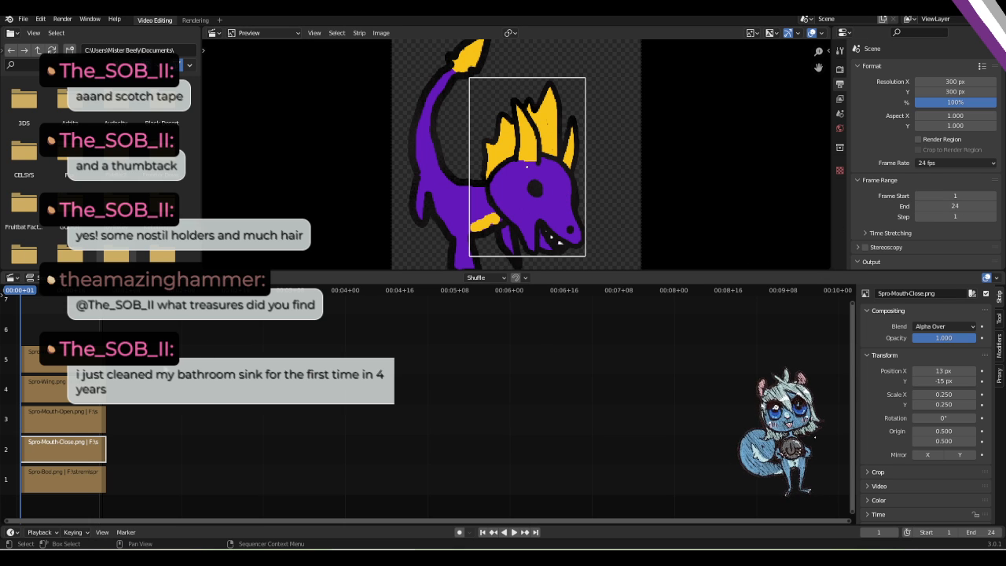
# Shorten all five strips together so that they end at frame 24.
pyautogui.click(63, 359)
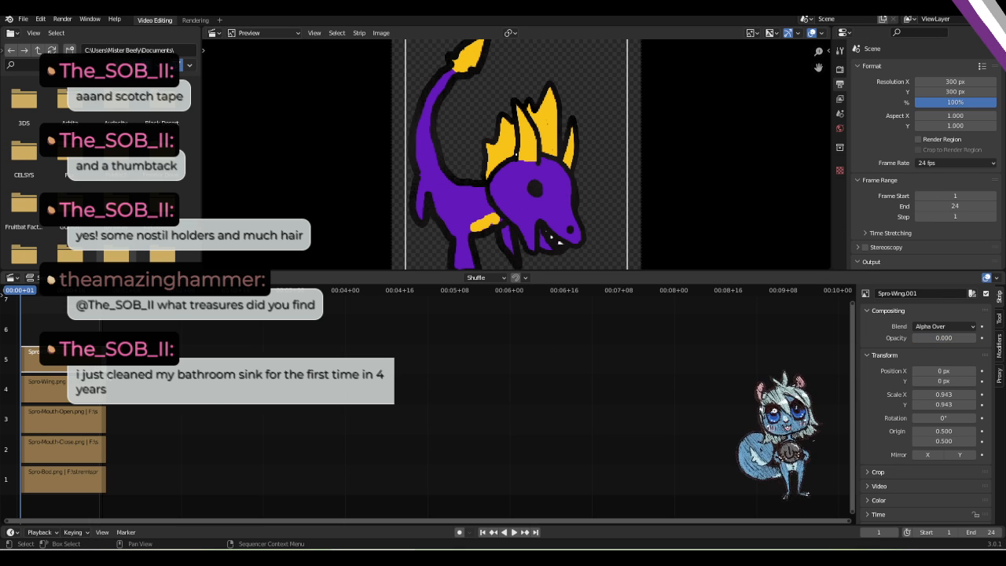
pyautogui.click(103, 421)
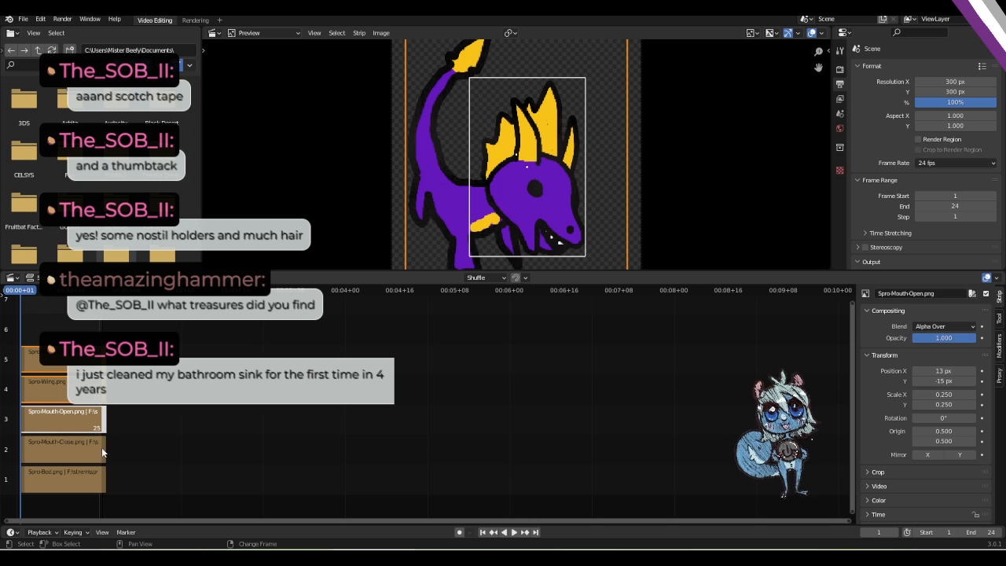
pyautogui.keyDown('shift'); pyautogui.click(103, 448); pyautogui.keyUp('shift')
pyautogui.keyDown('shift'); pyautogui.click(104, 480); pyautogui.keyUp('shift')
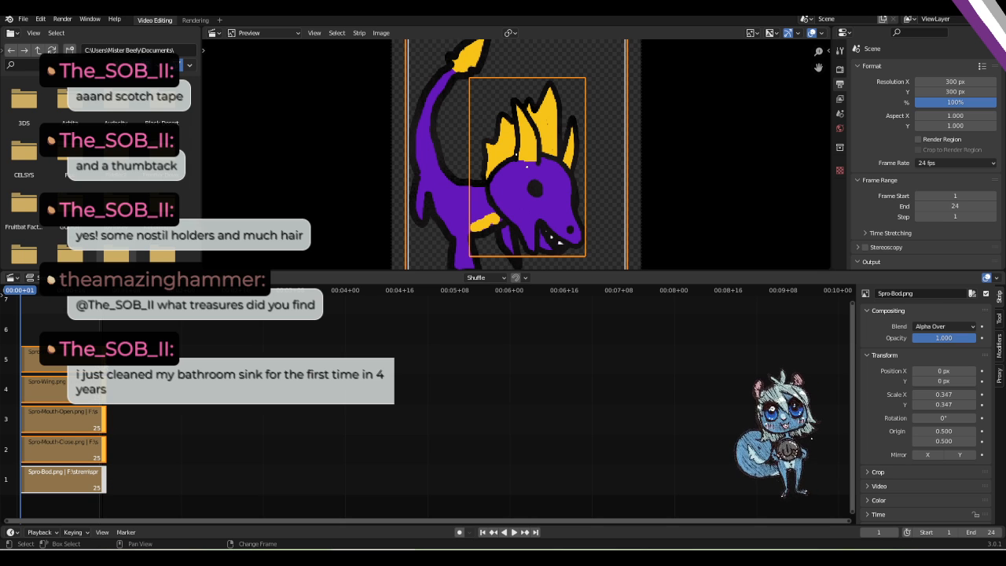
pyautogui.moveTo(105, 479); pyautogui.dragTo(101, 479)
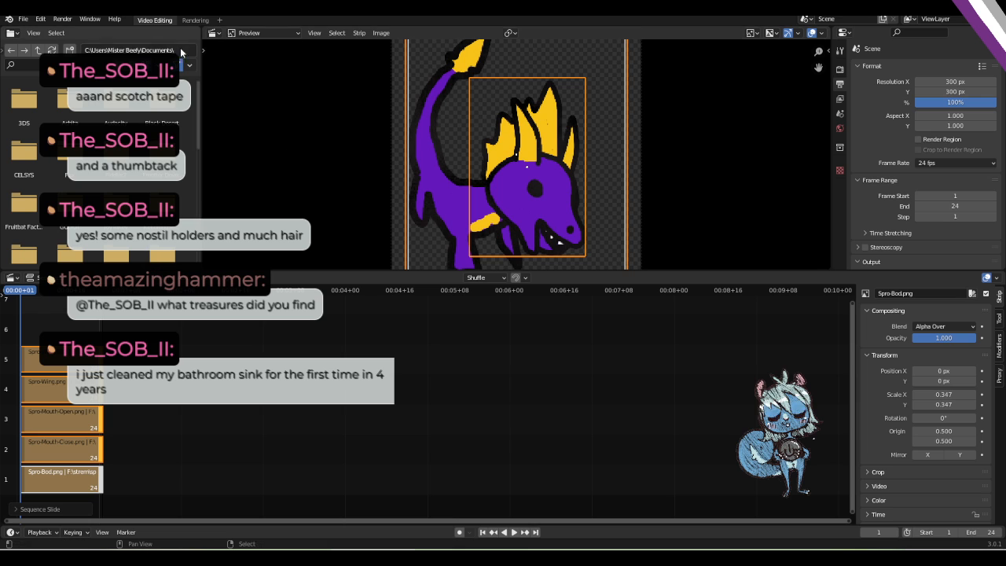
# Turn the file browser area into a Timeline editor and widen it to about twice its width.
pyautogui.click(189, 67)
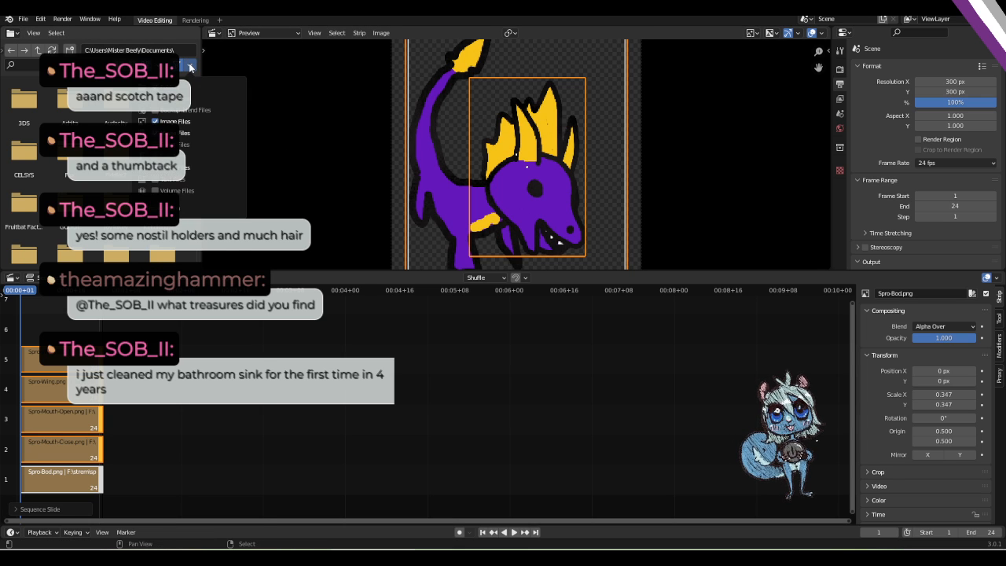
pyautogui.click(12, 34)
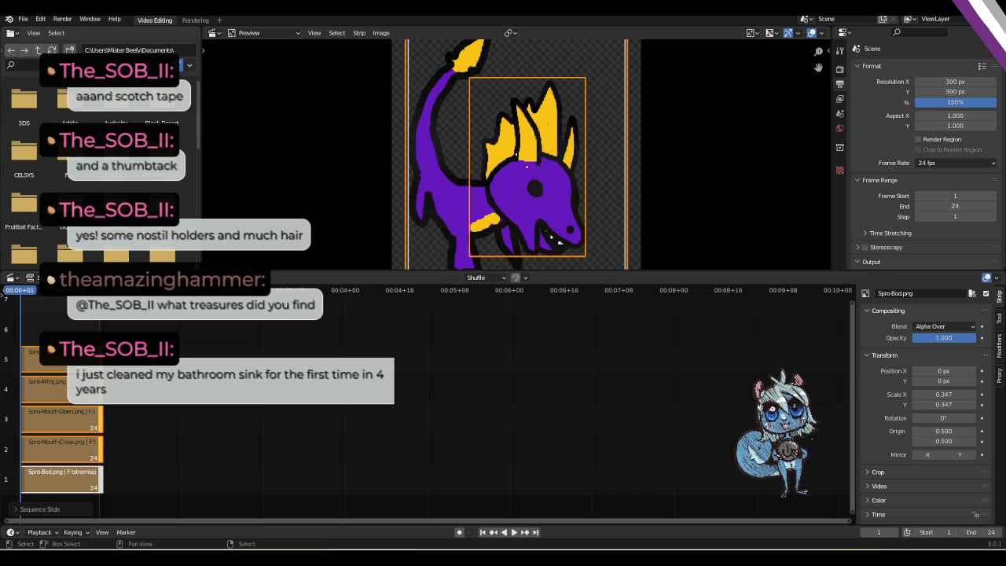
pyautogui.click(12, 34)
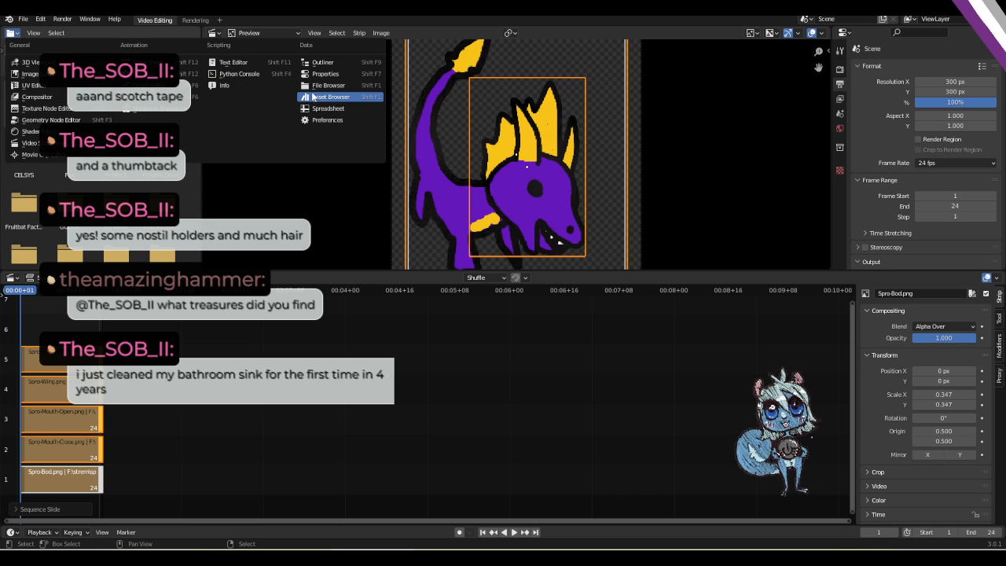
pyautogui.click(13, 34)
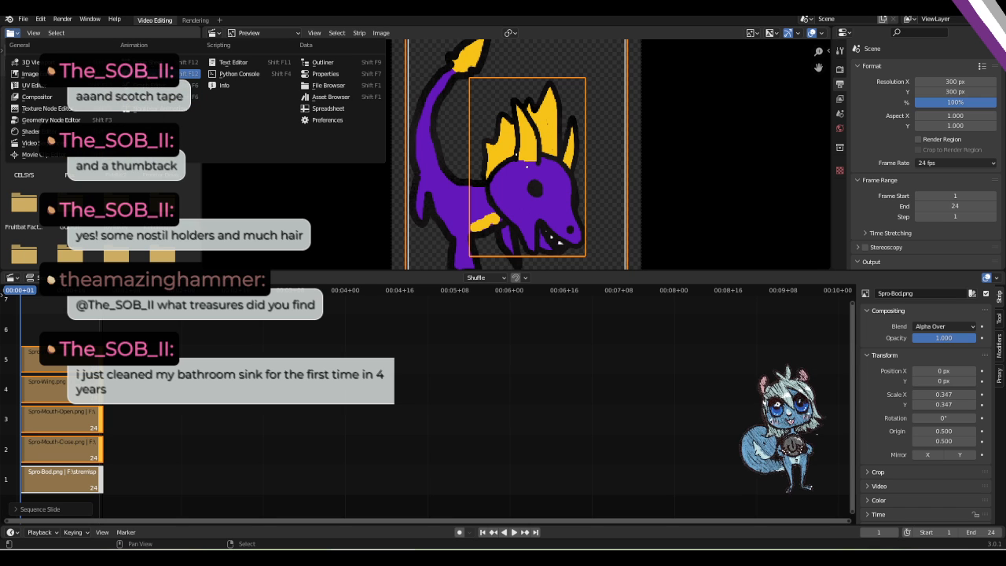
pyautogui.click(189, 73)
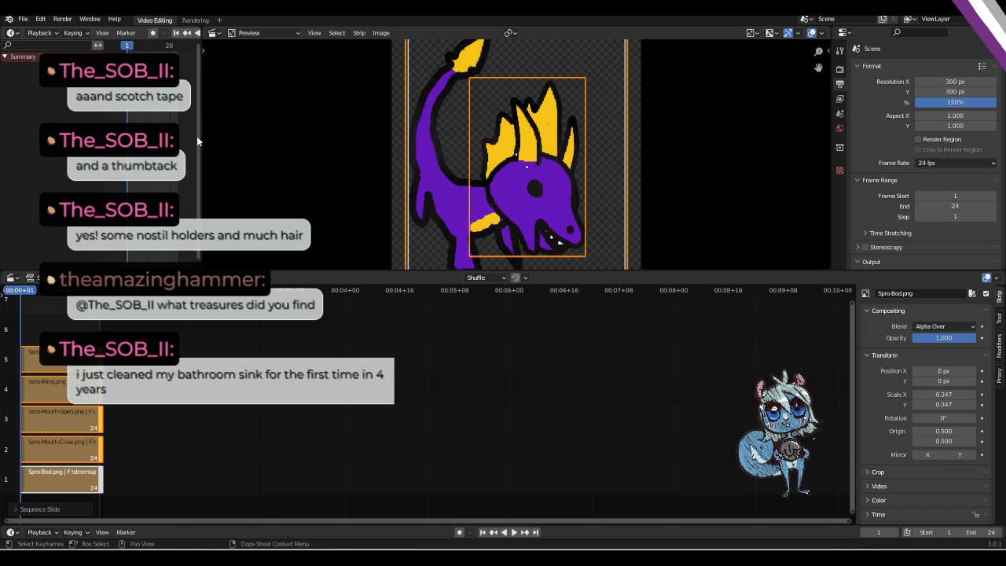
pyautogui.moveTo(202, 126); pyautogui.dragTo(438, 130)
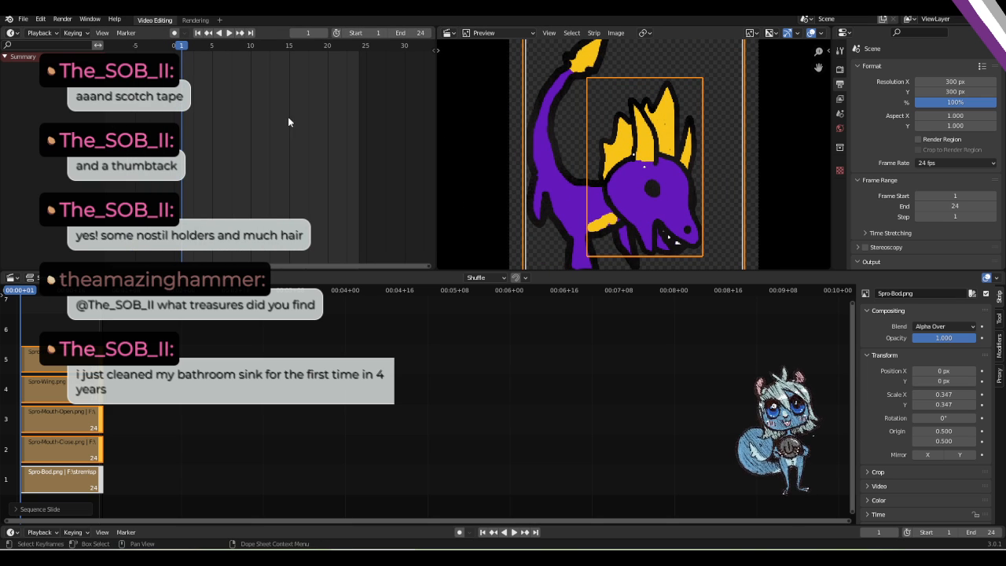
pyautogui.scroll(-2, 757, 233)
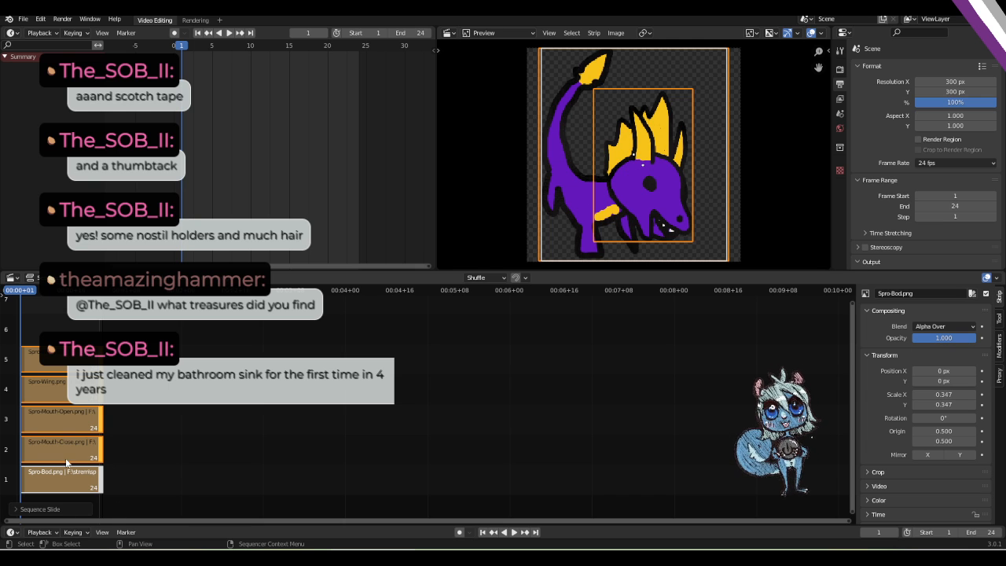
# Set the opacity of the Spro-Mouth-Open.png strip to 0 and keyframe it at frame 1.
pyautogui.click(66, 421)
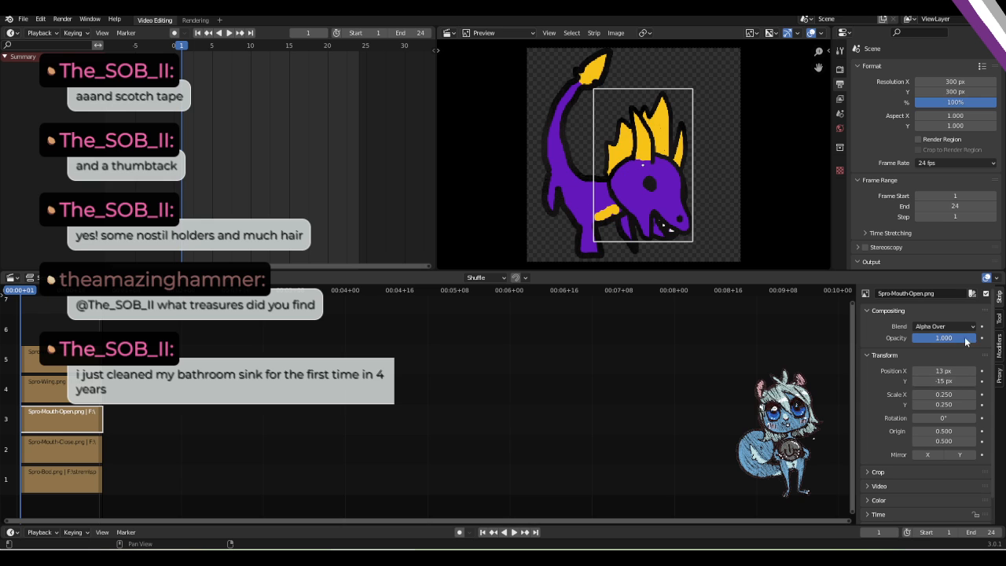
pyautogui.moveTo(965, 338); pyautogui.dragTo(901, 339)
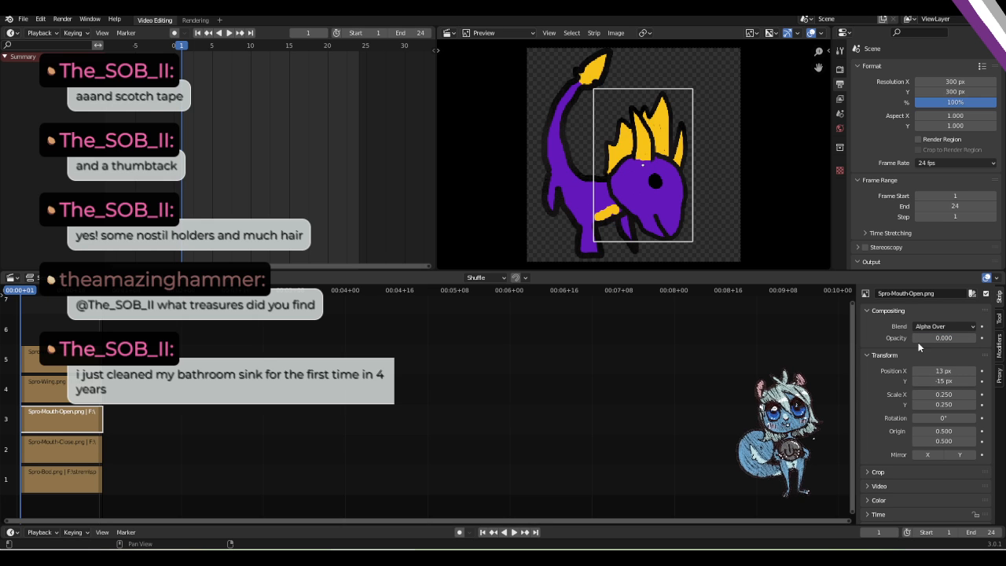
pyautogui.click(981, 338)
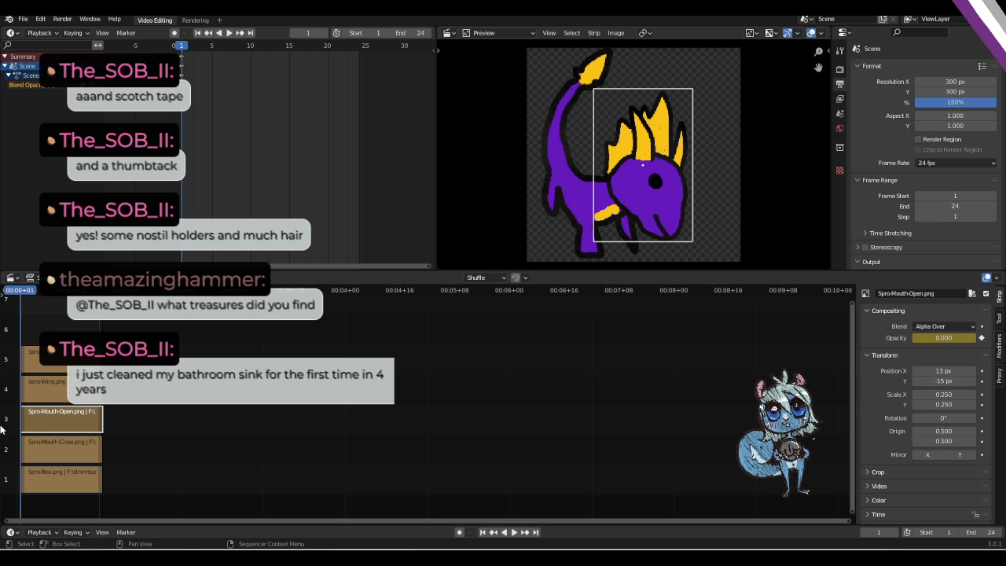
# Keyframe the Spro-Mouth-Close.png strip's opacity at 1 on frame 1.
pyautogui.click(69, 444)
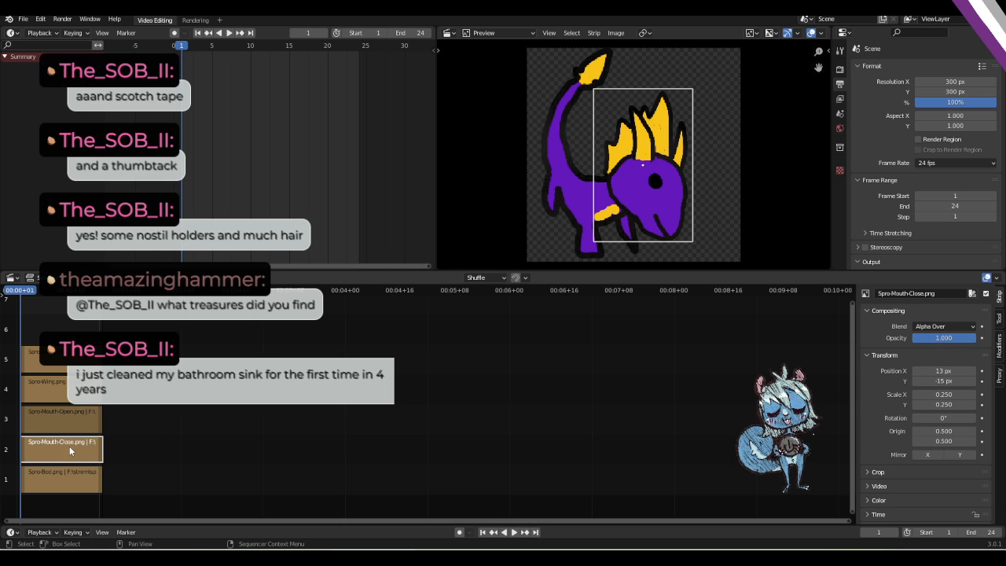
pyautogui.click(982, 338)
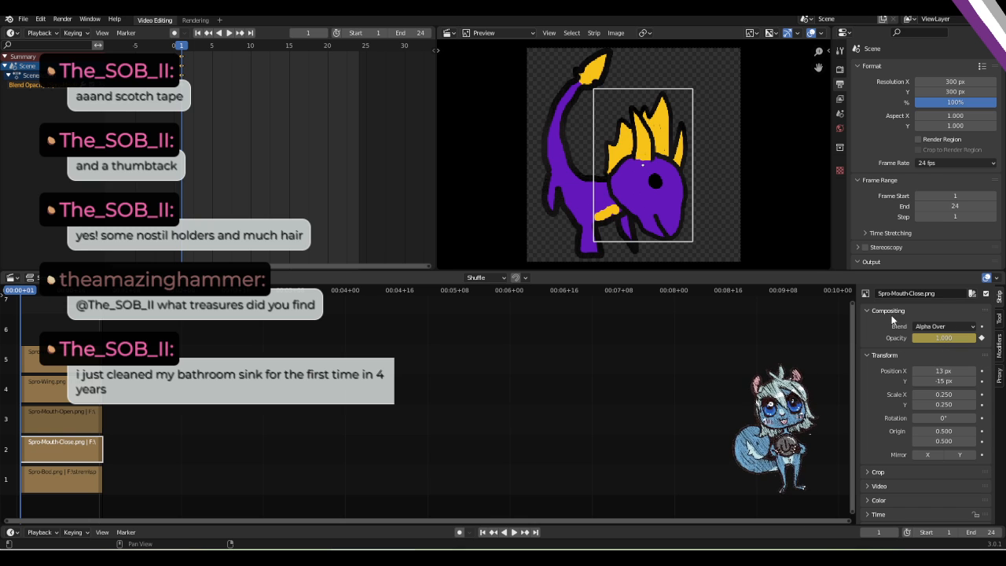
pyautogui.click(943, 328)
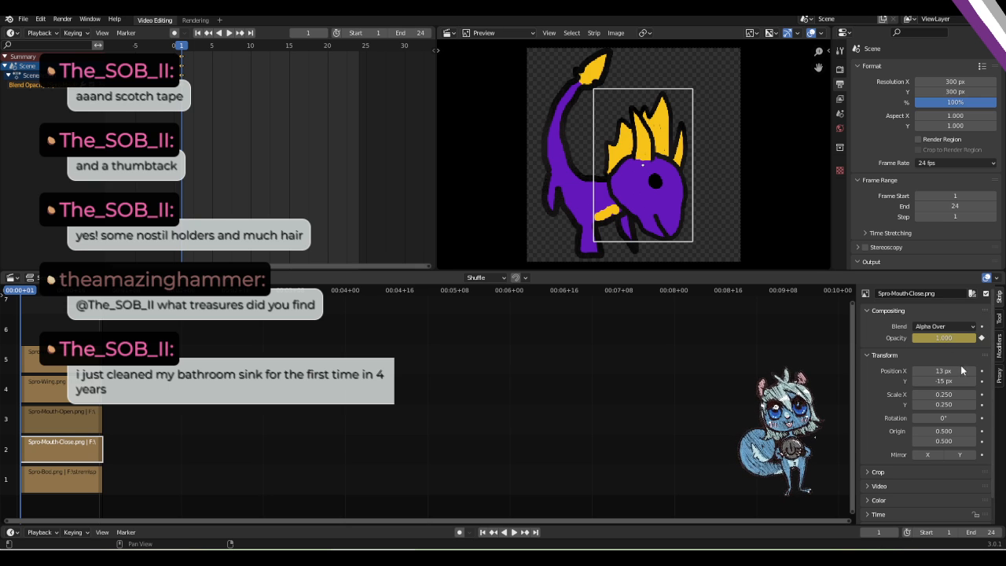
pyautogui.click(981, 337)
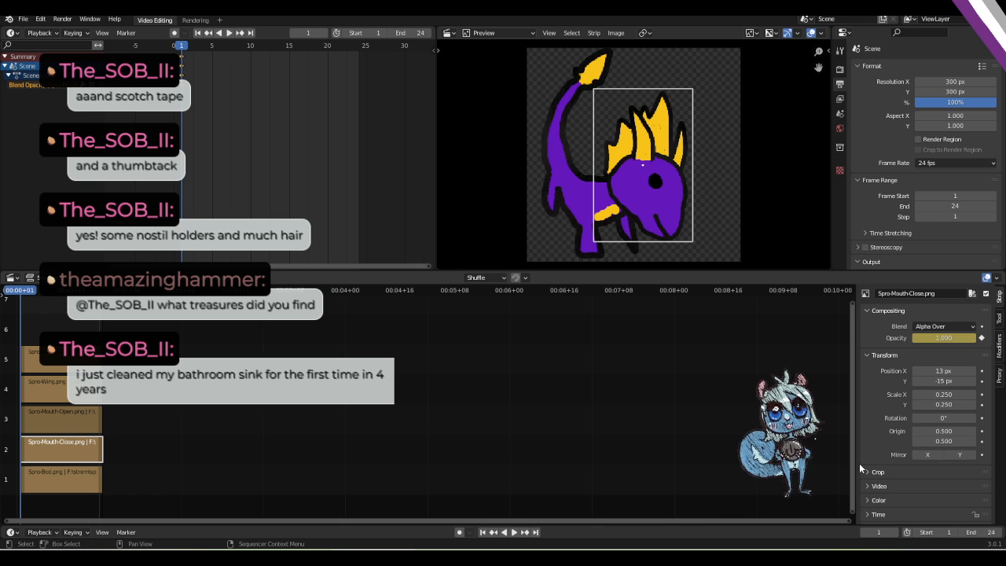
# Select the Spro-Mouth-Close.png and Spro-Mouth-Open.png strips together and move the current frame to 12.
pyautogui.click(69, 426)
pyautogui.click(52, 446)
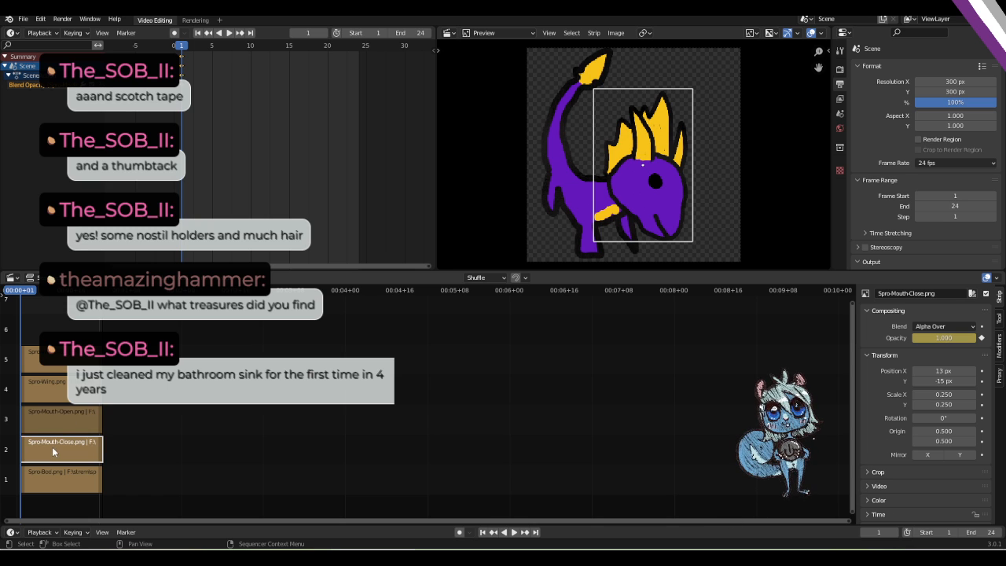
pyautogui.keyDown('shift'); pyautogui.click(80, 418); pyautogui.keyUp('shift')
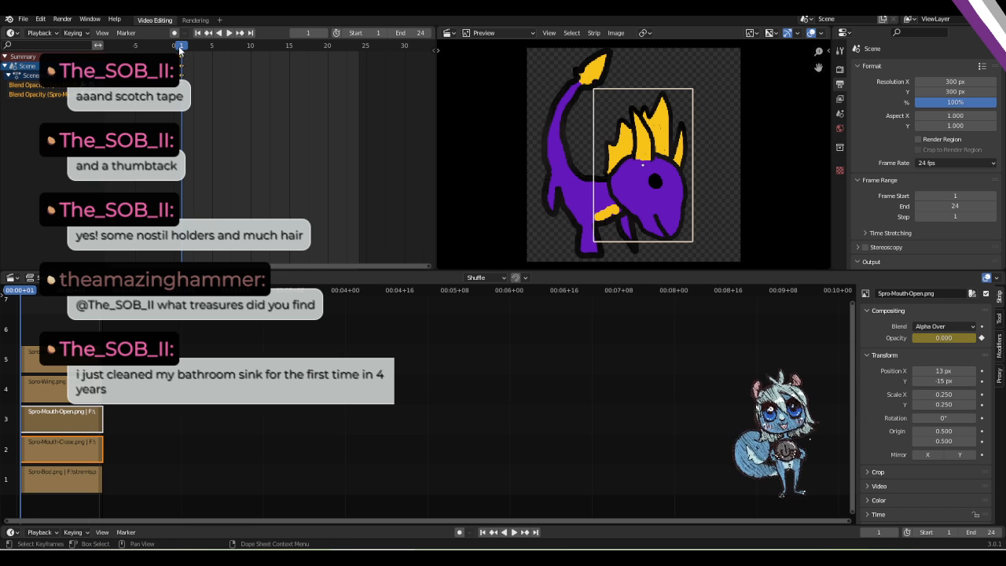
pyautogui.press('space')
pyautogui.moveTo(192, 47); pyautogui.dragTo(267, 51)
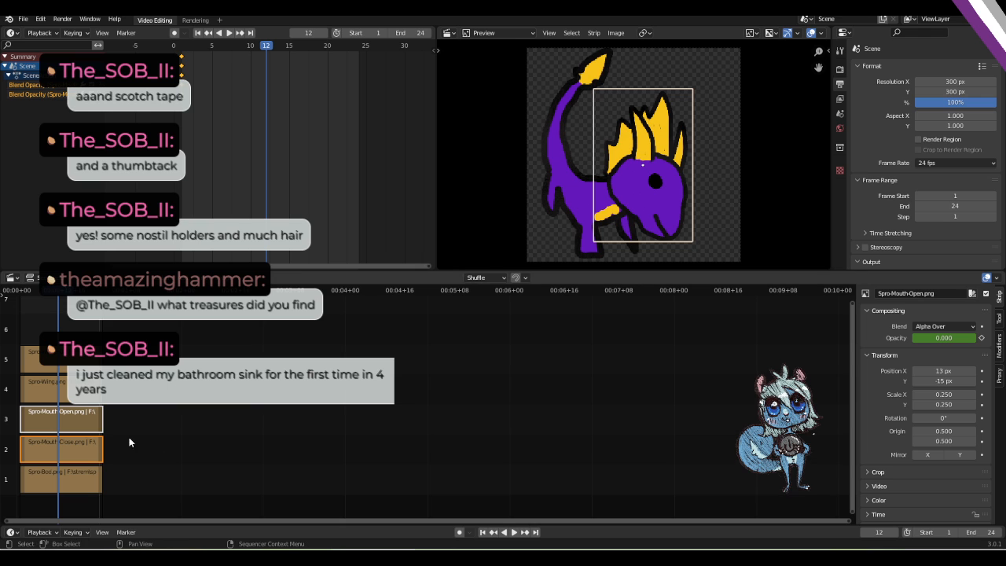
pyautogui.click(76, 420)
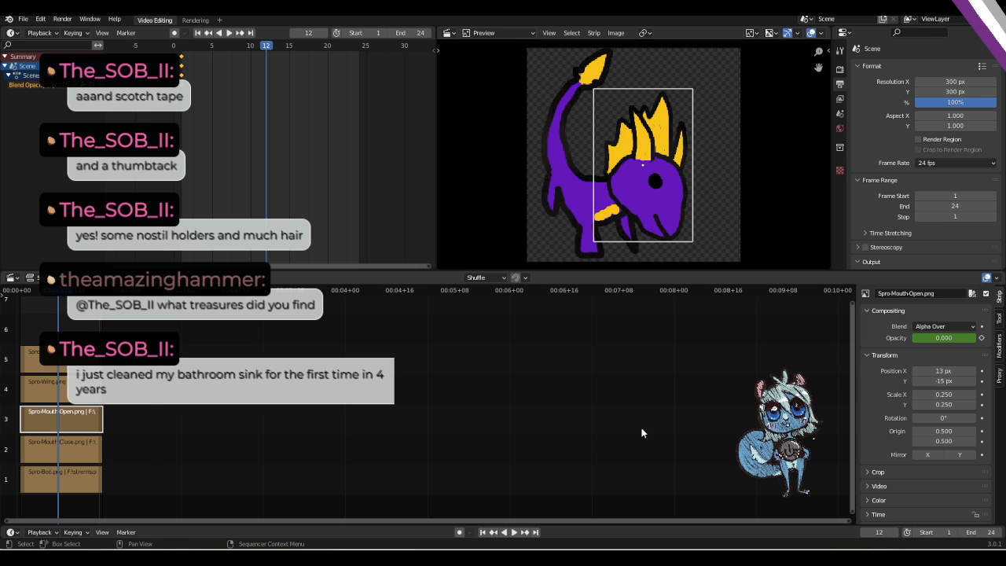
pyautogui.moveTo(920, 340); pyautogui.dragTo(974, 340)
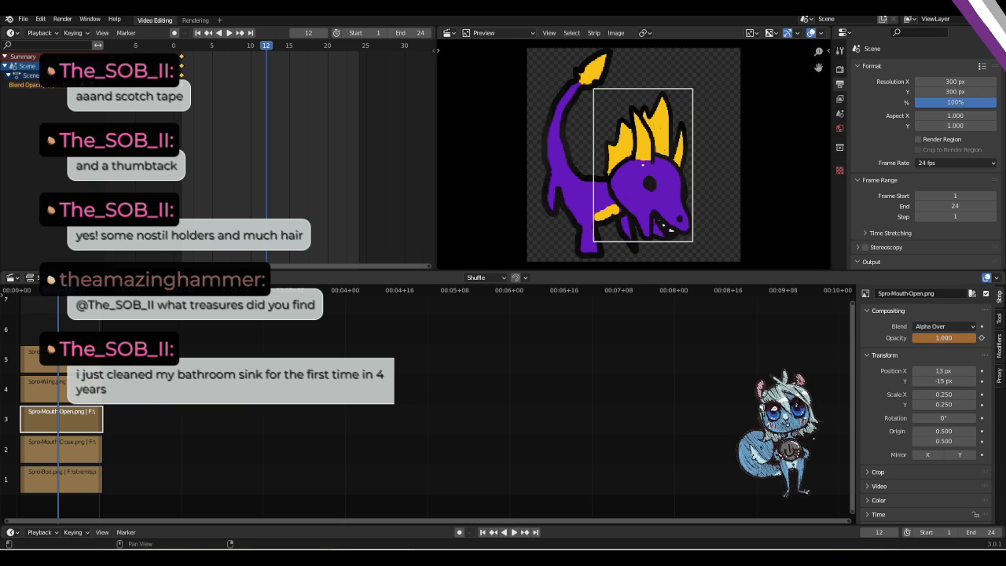
pyautogui.click(71, 448)
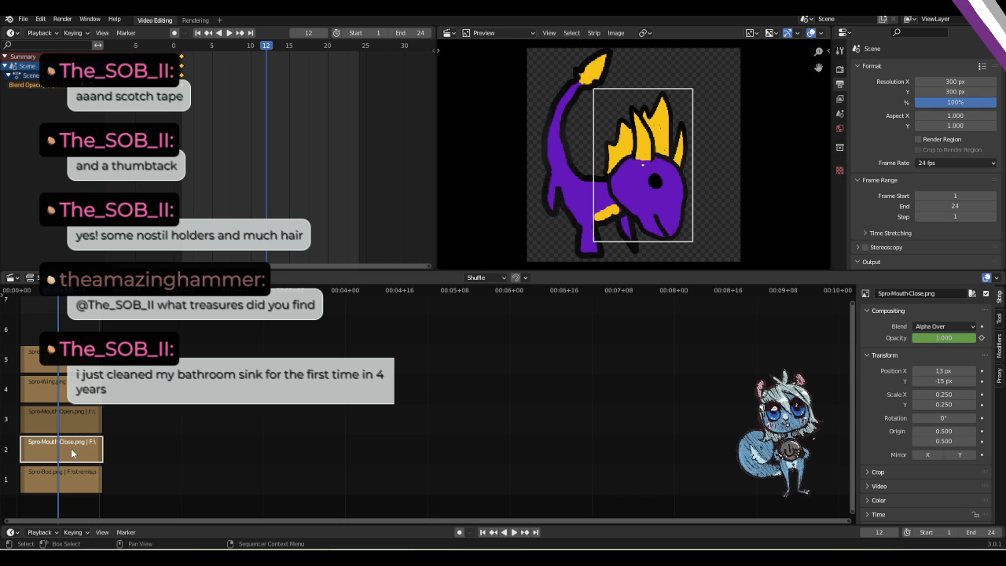
pyautogui.moveTo(954, 338); pyautogui.dragTo(911, 338)
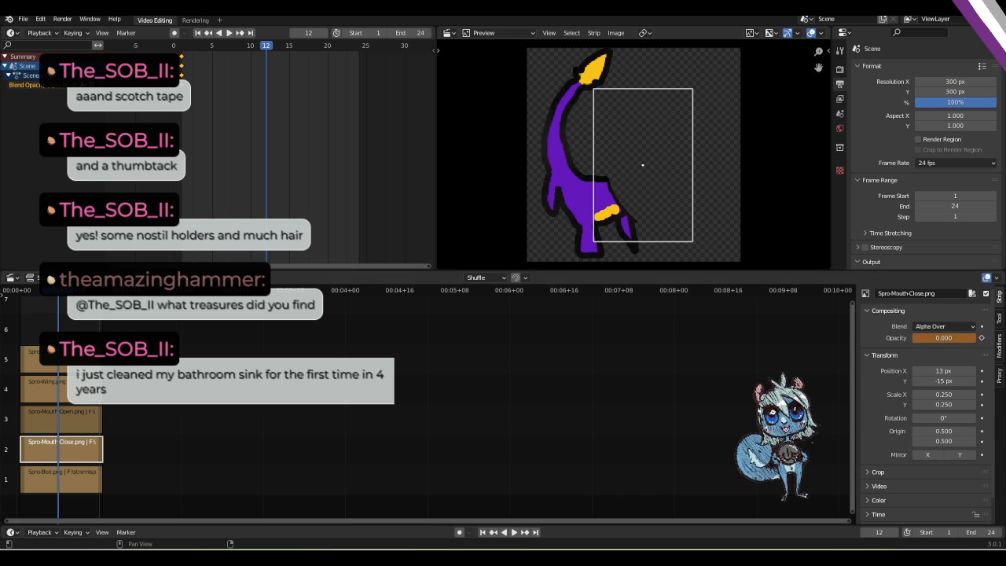
pyautogui.press('i')
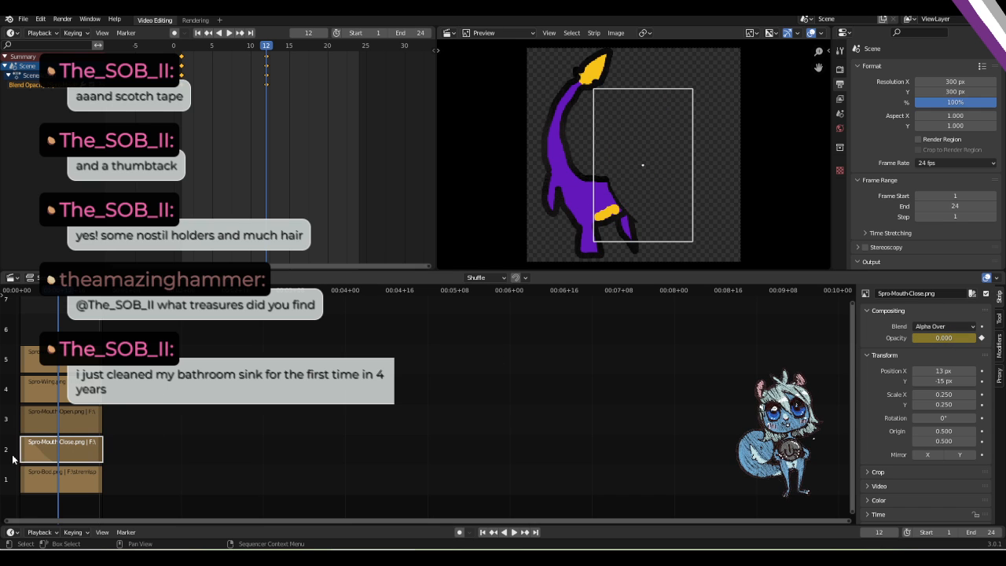
pyautogui.hotkey('ctrl', 'z')
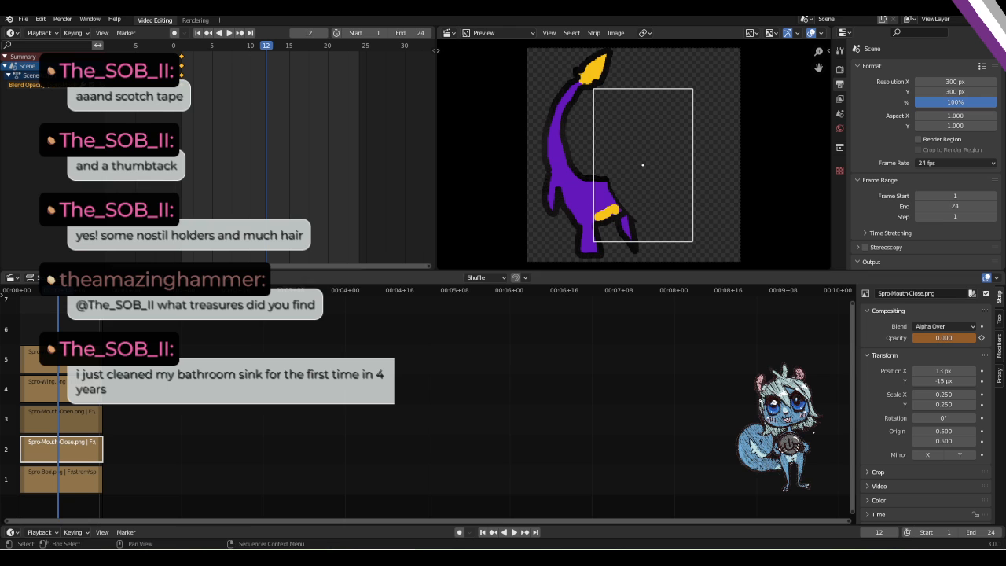
# Set the Spro-Mouth-Close.png strip's opacity to 0 and keyframe it at frame 12.
pyautogui.click(268, 47)
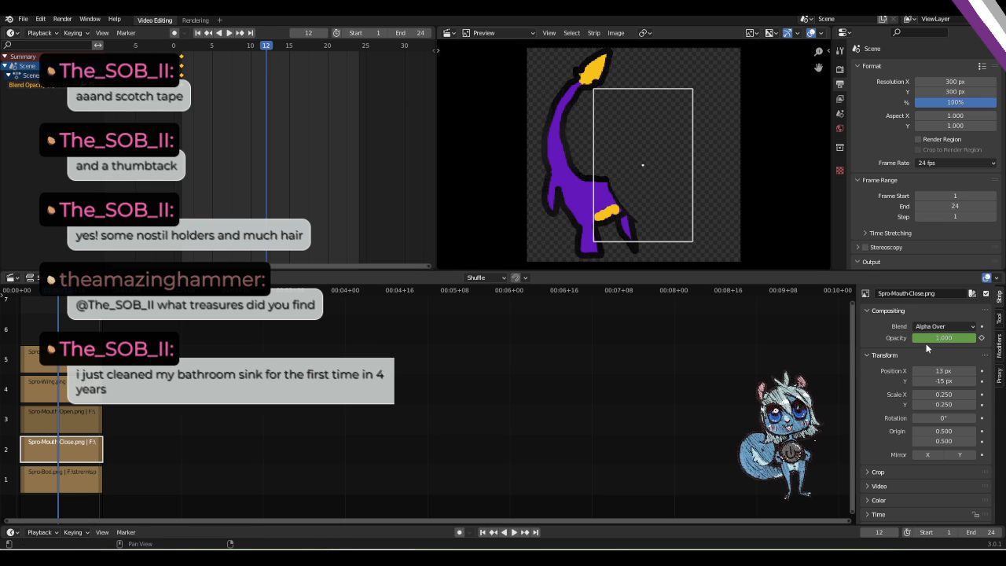
pyautogui.moveTo(957, 340); pyautogui.dragTo(911, 340)
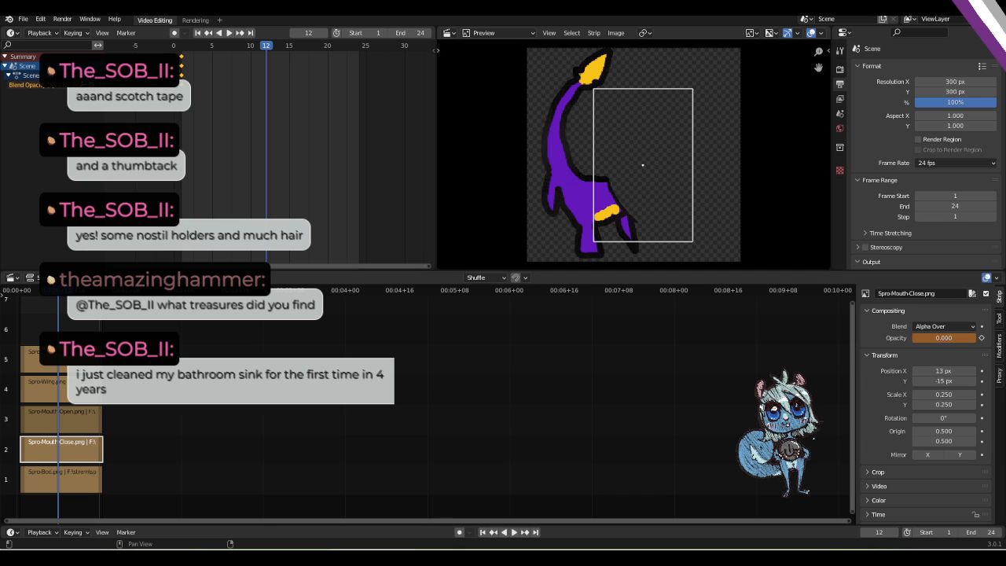
pyautogui.click(981, 338)
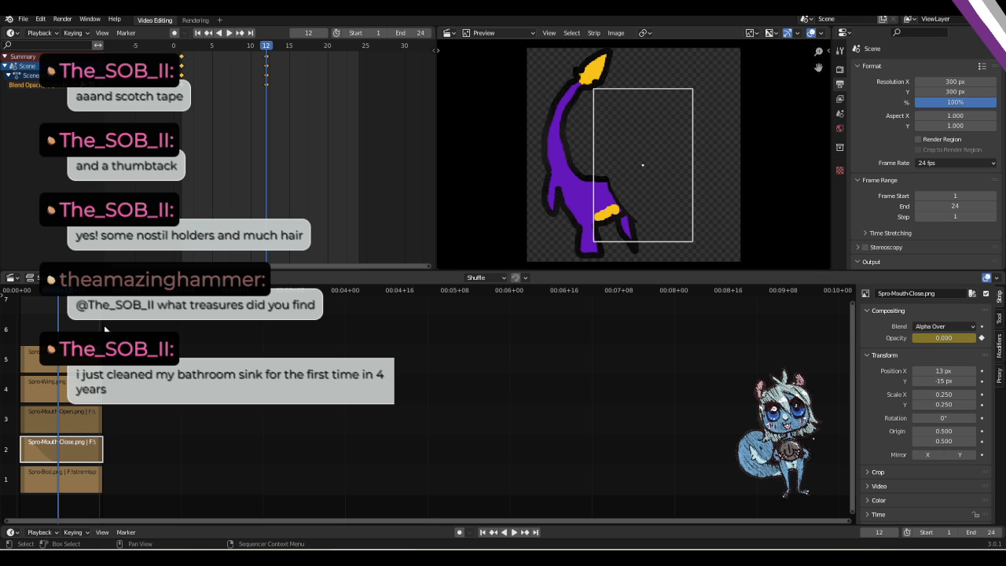
# Set the Spro-Mouth-Open.png strip's opacity to 1 and keyframe it at frame 12.
pyautogui.click(73, 421)
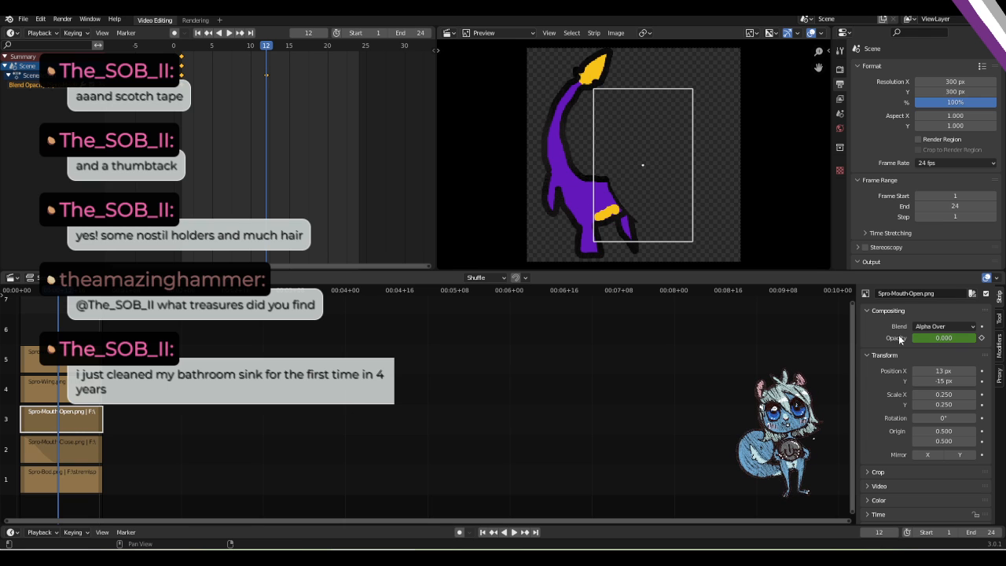
pyautogui.moveTo(943, 338); pyautogui.dragTo(973, 340)
pyautogui.click(981, 338)
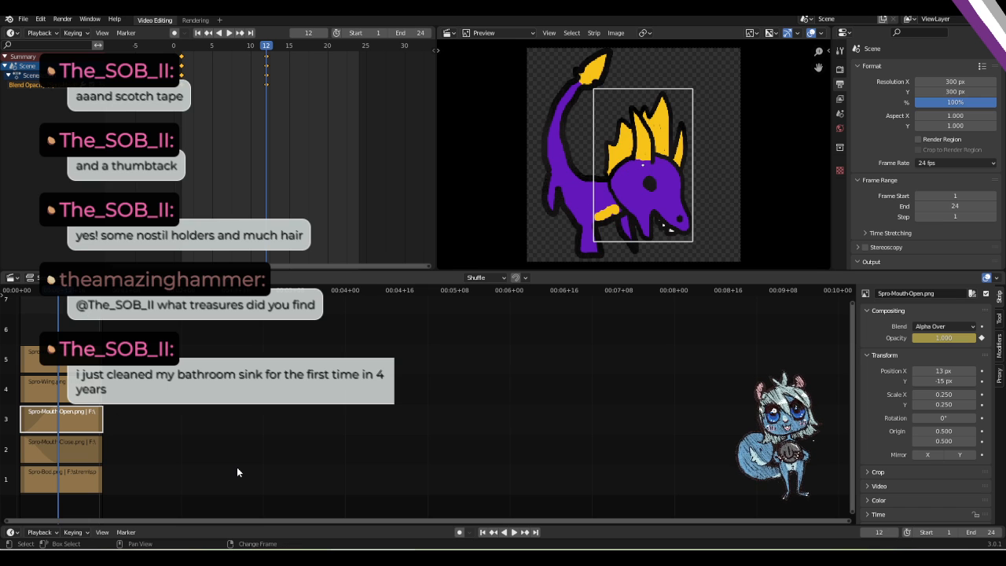
# Play the animation from frame 1 to check the change between mouths, and return to frame 1.
pyautogui.hotkey('shift', 'Left')
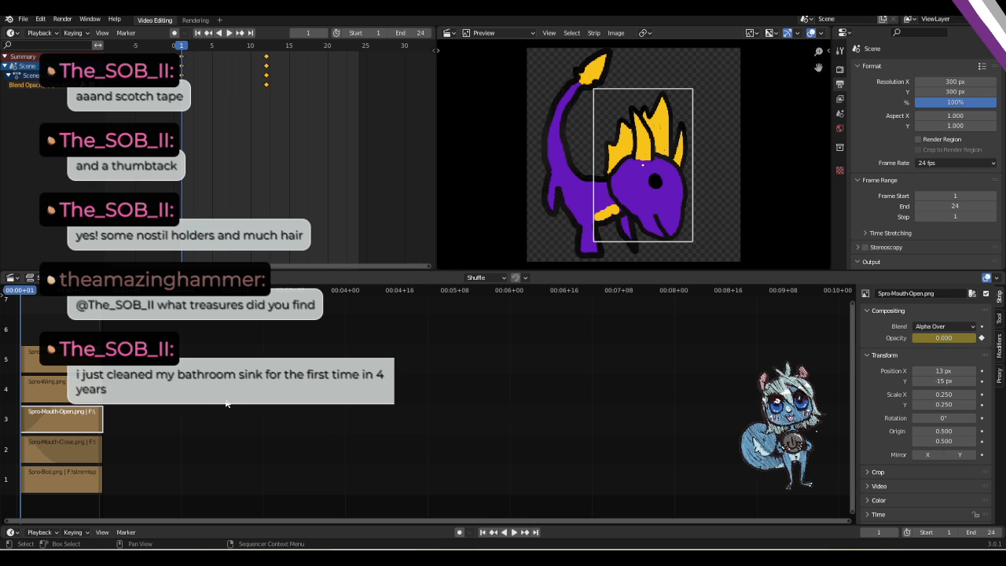
pyautogui.press('space')
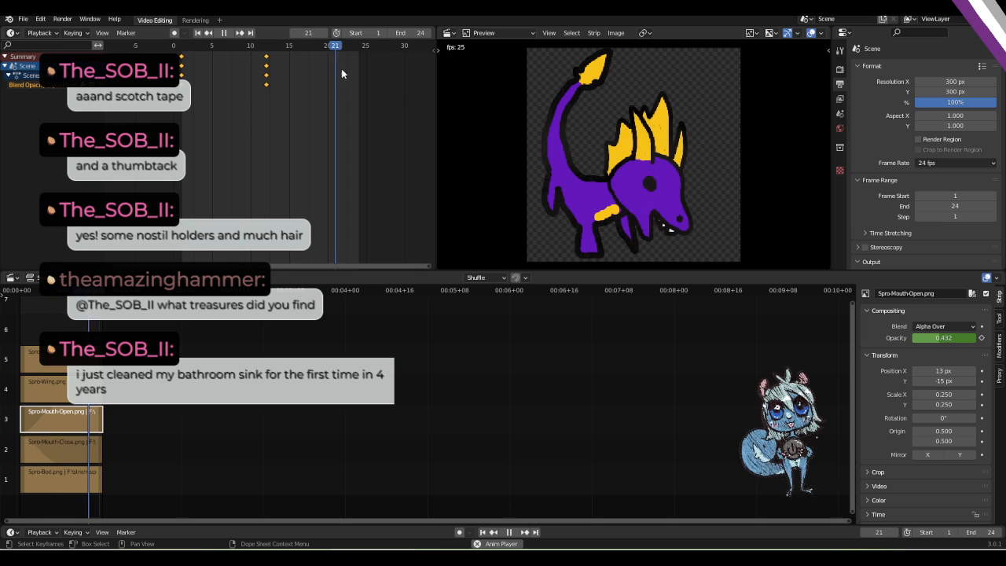
pyautogui.press('space')
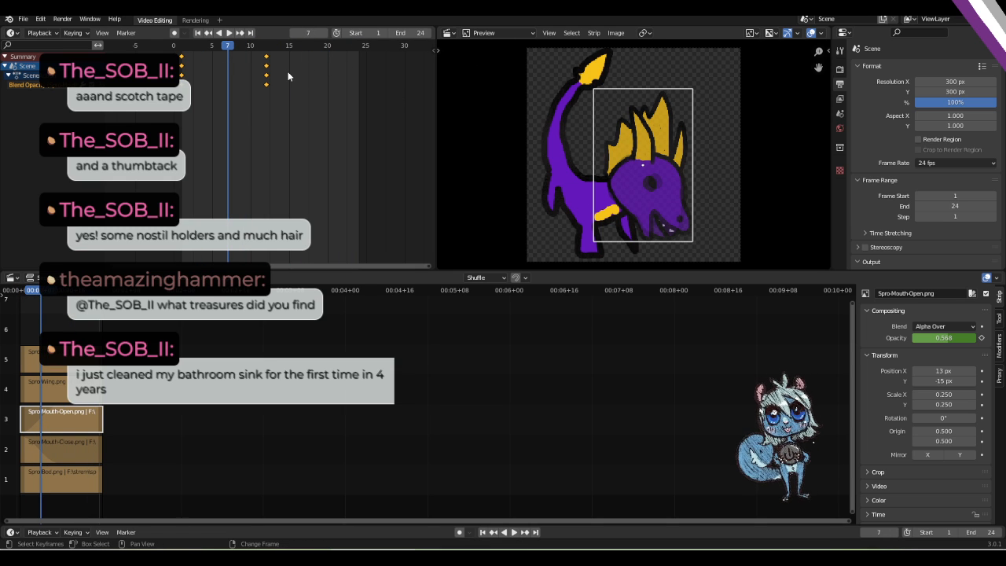
pyautogui.hotkey('shift', 'Left')
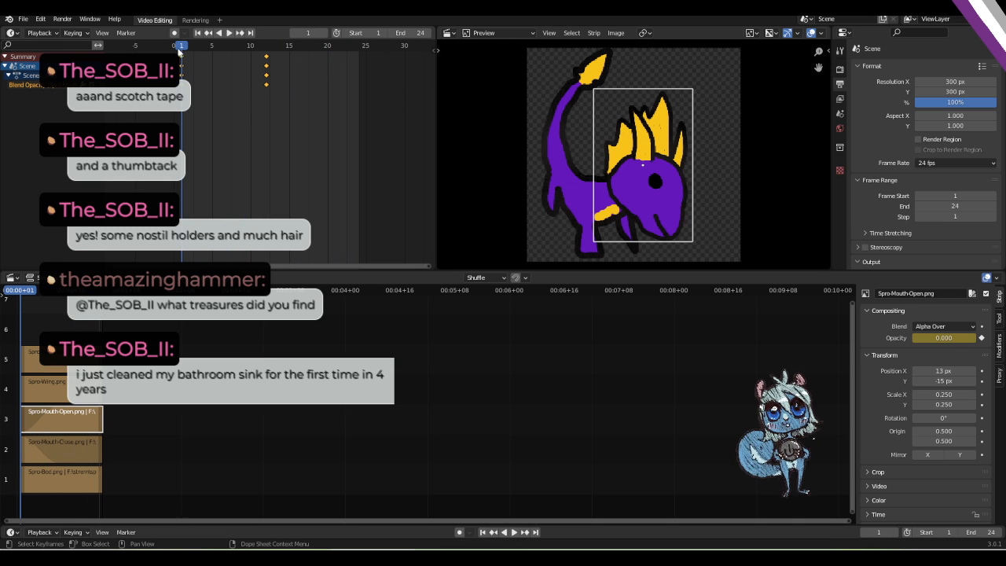
# Go to frame 11 and keyframe the Spro-Mouth-Close.png strip's opacity there at 1.
pyautogui.press('space')
pyautogui.moveTo(244, 49)
pyautogui.mouseDown()
pyautogui.moveTo(268, 48)
pyautogui.moveTo(257, 48)
pyautogui.mouseUp()
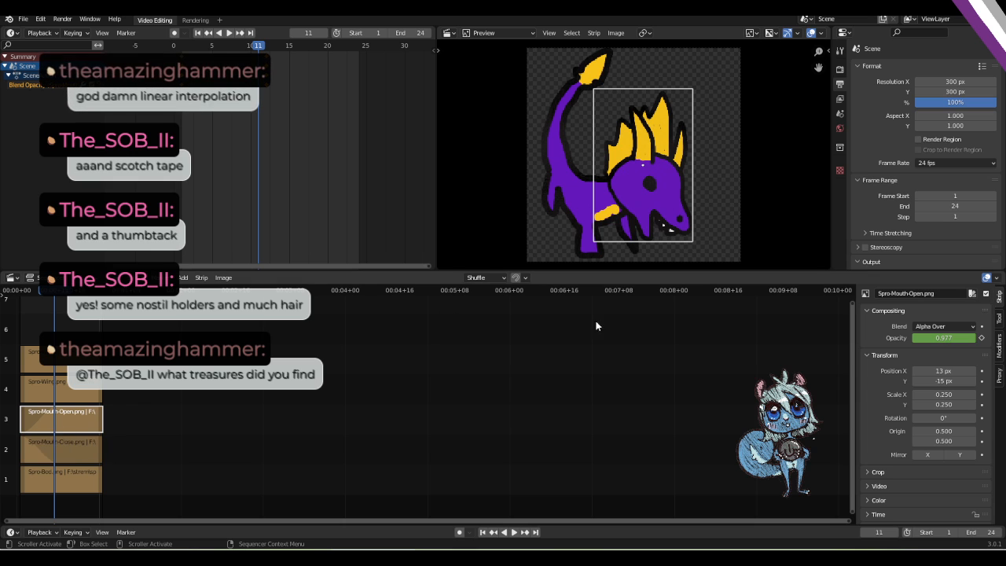
pyautogui.click(38, 453)
pyautogui.moveTo(943, 338); pyautogui.dragTo(1005, 337)
pyautogui.click(981, 338)
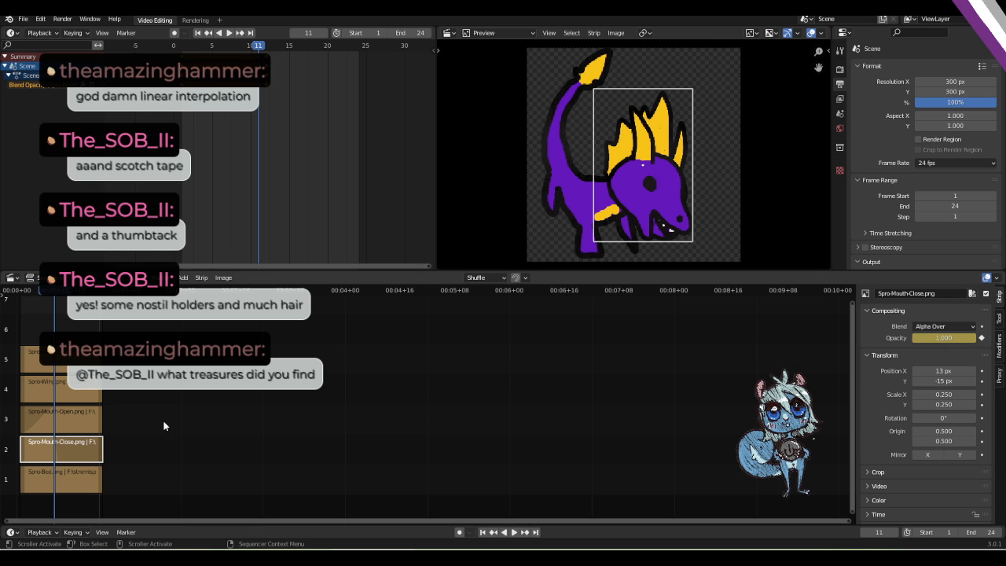
# Set the Spro-Mouth-Open.png strip's opacity to 0 and keyframe it at frame 11.
pyautogui.click(66, 416)
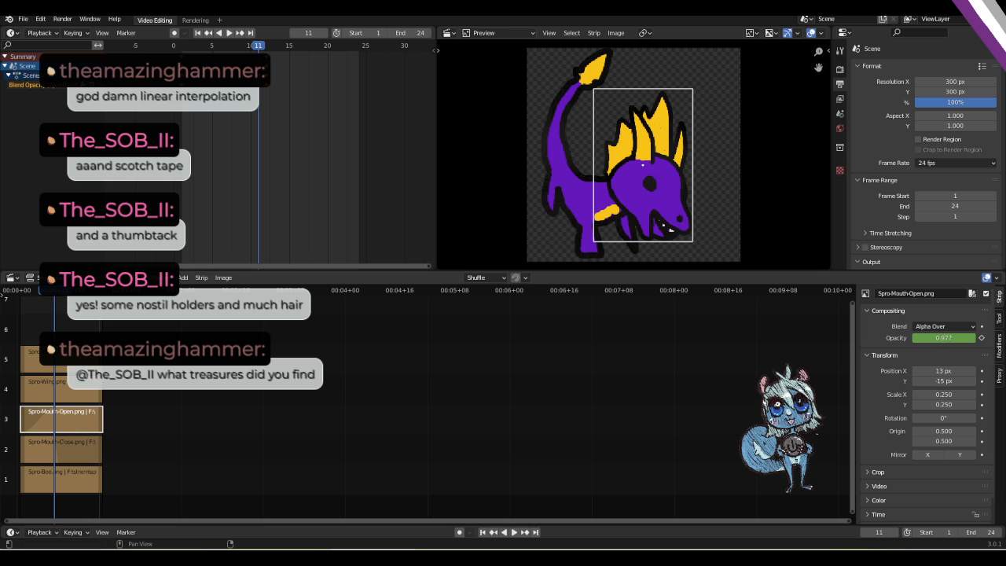
pyautogui.moveTo(959, 341); pyautogui.dragTo(911, 341)
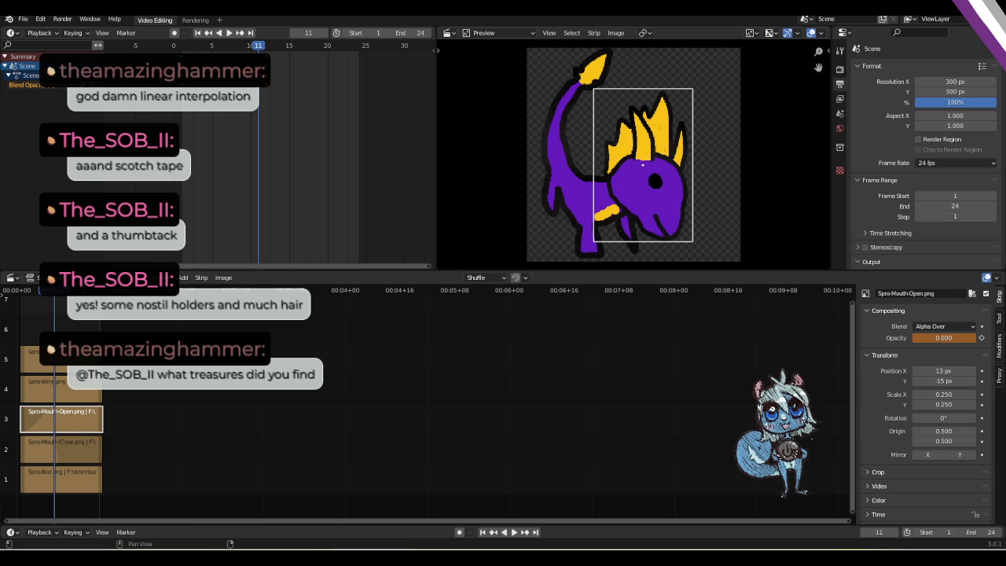
pyautogui.click(981, 337)
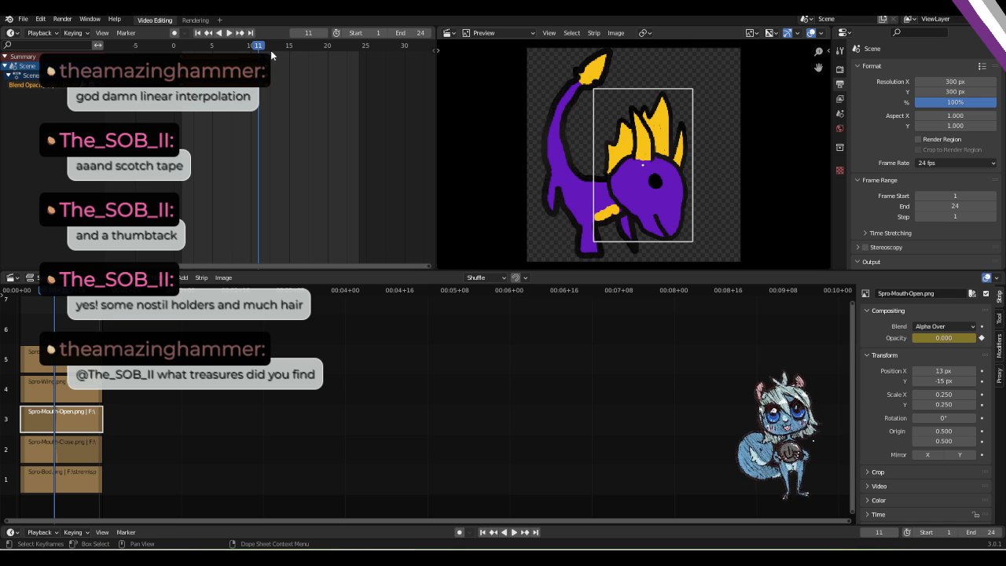
# Play the animation repeatedly to check the timing of the mouth swap, ending back at frame 1.
pyautogui.press('space')
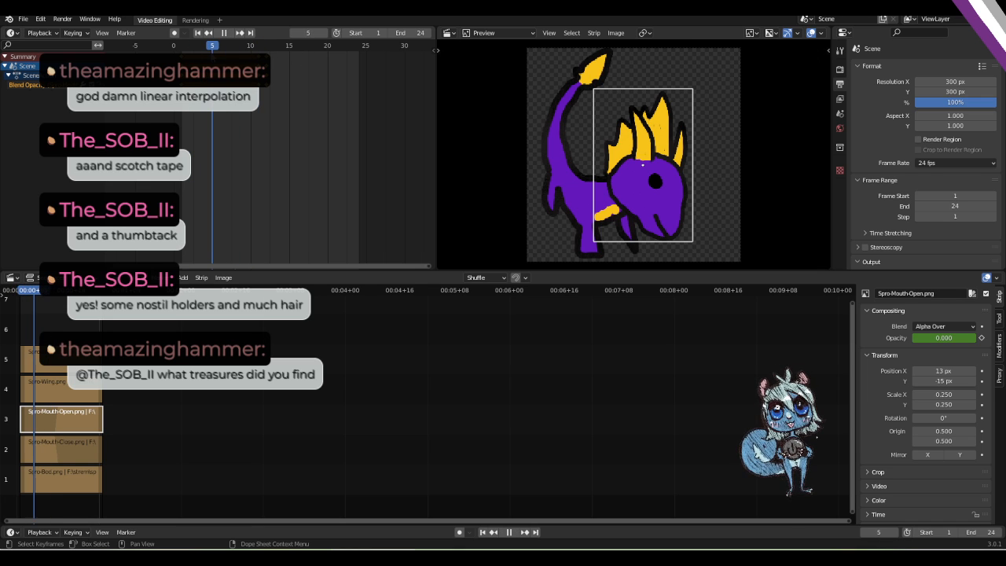
pyautogui.press('space')
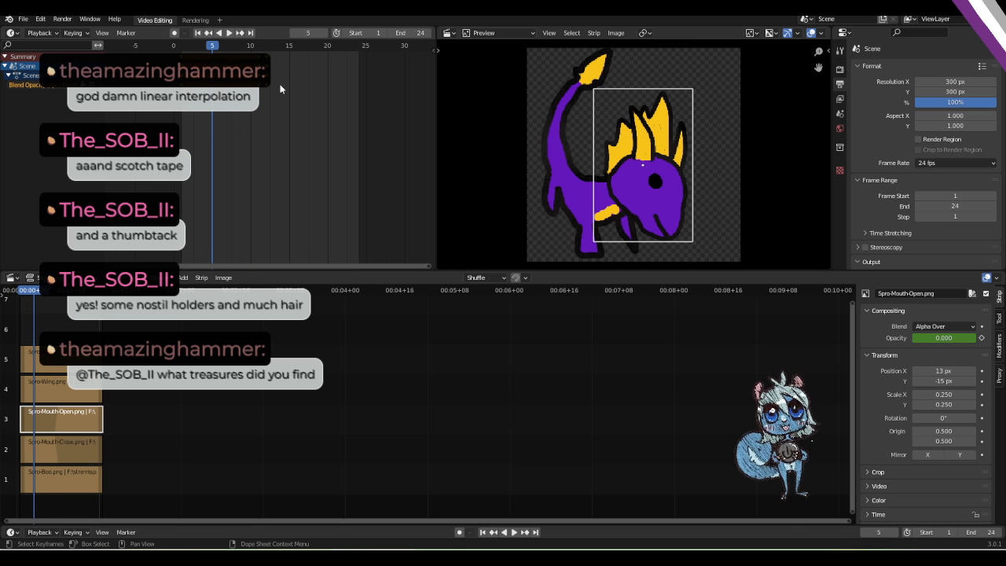
pyautogui.click(180, 45)
pyautogui.press('space')
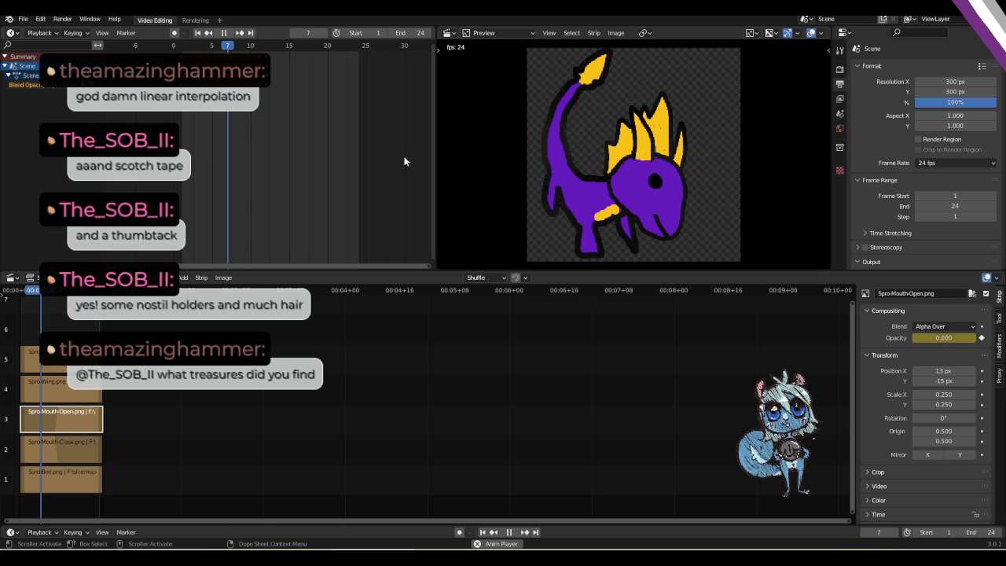
pyautogui.press('space')
pyautogui.moveTo(245, 47); pyautogui.dragTo(181, 45)
pyautogui.press('space')
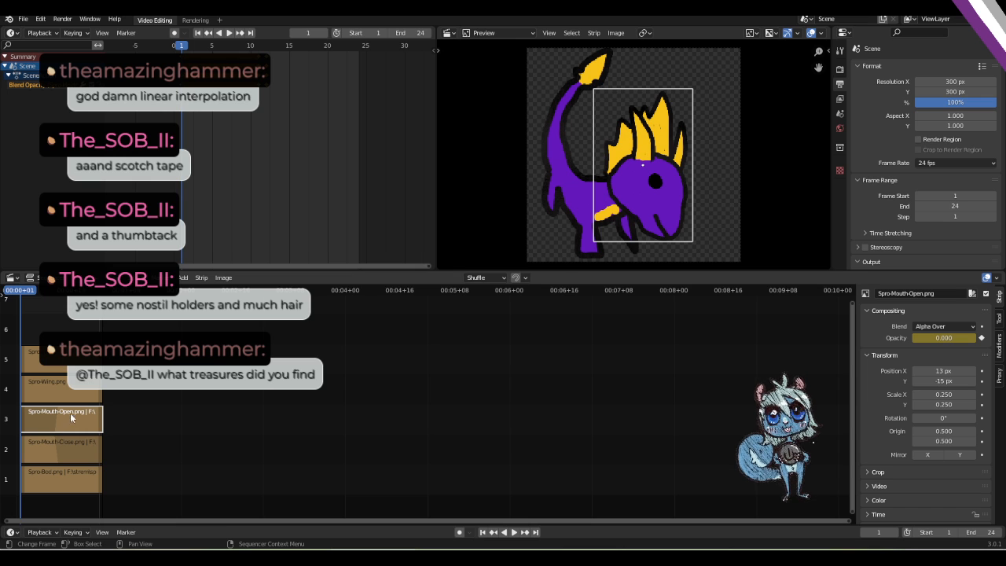
pyautogui.press('space')
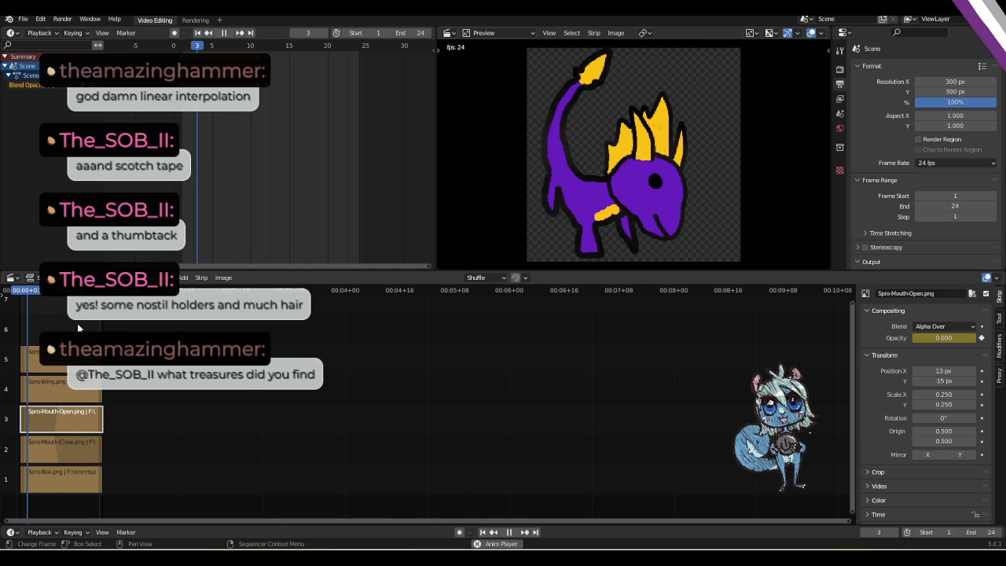
pyautogui.press('Escape')
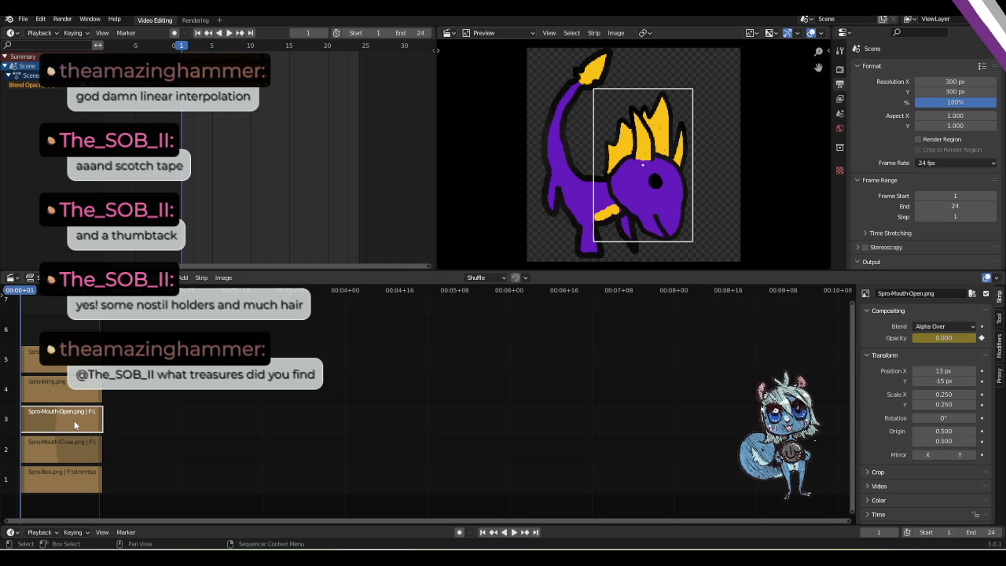
# Group the body strip and both mouth strips into a meta strip and rename it Spro-Bod.
pyautogui.keyDown('shift'); pyautogui.click(78, 449); pyautogui.keyUp('shift')
pyautogui.keyDown('shift'); pyautogui.click(76, 485); pyautogui.keyUp('shift')
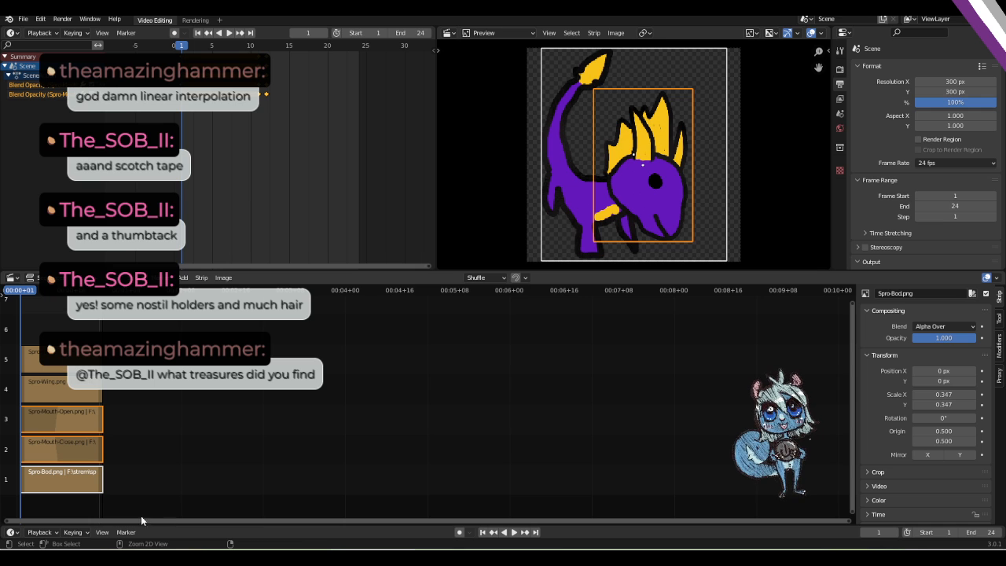
pyautogui.hotkey('ctrl', 'g')
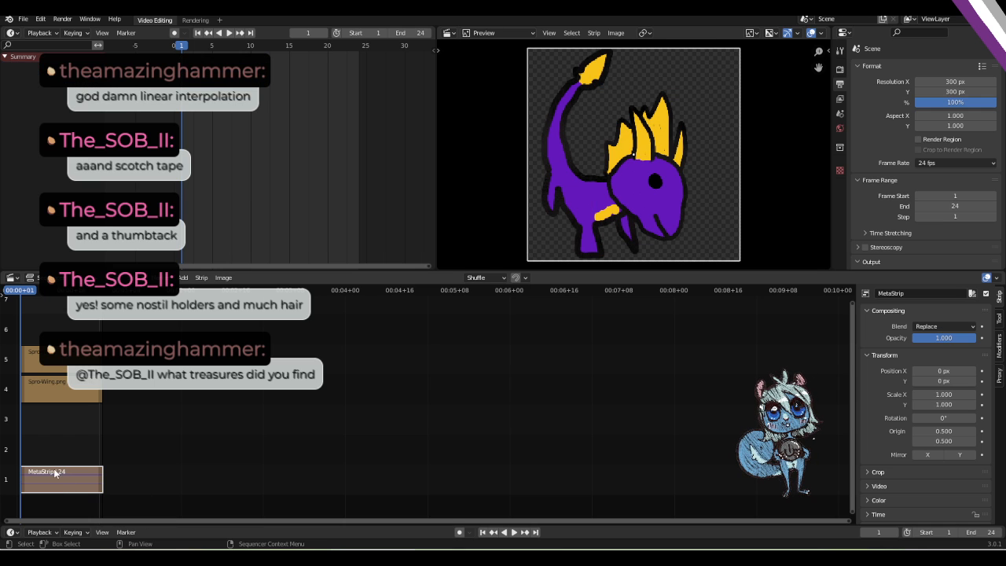
pyautogui.click(916, 293)
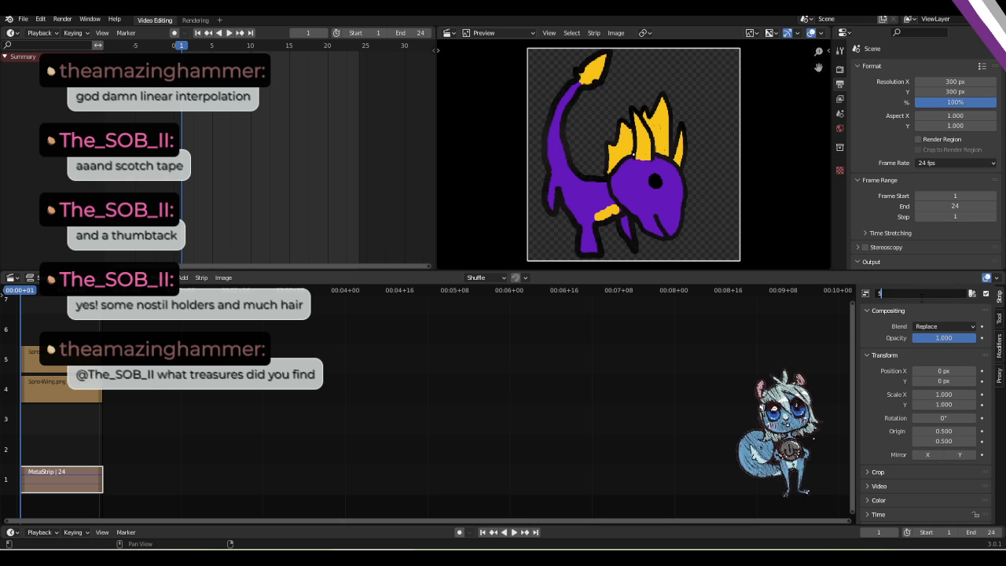
pyautogui.write('Spro-Bo')
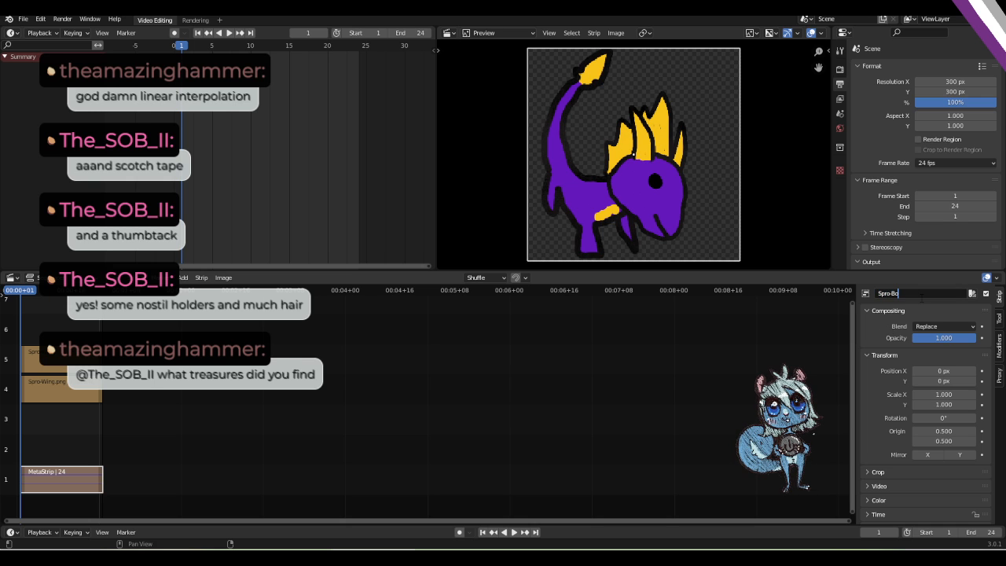
pyautogui.write('d')
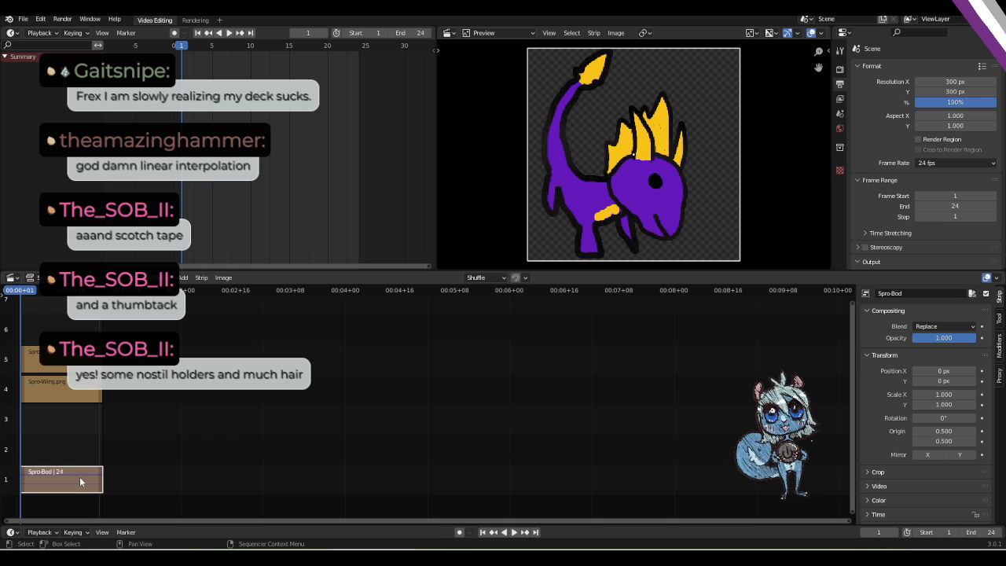
# Move both Spro-Wing strips down to channels 2 and 3, directly above the Spro-Bod meta strip.
pyautogui.click(49, 399)
pyautogui.keyDown('shift'); pyautogui.click(55, 364); pyautogui.keyUp('shift')
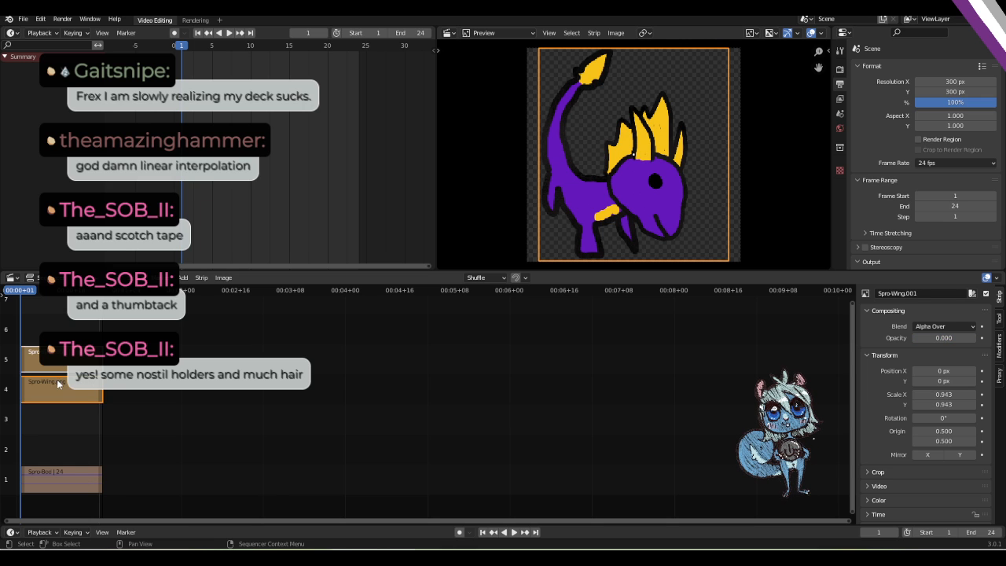
pyautogui.moveTo(58, 384); pyautogui.dragTo(61, 454)
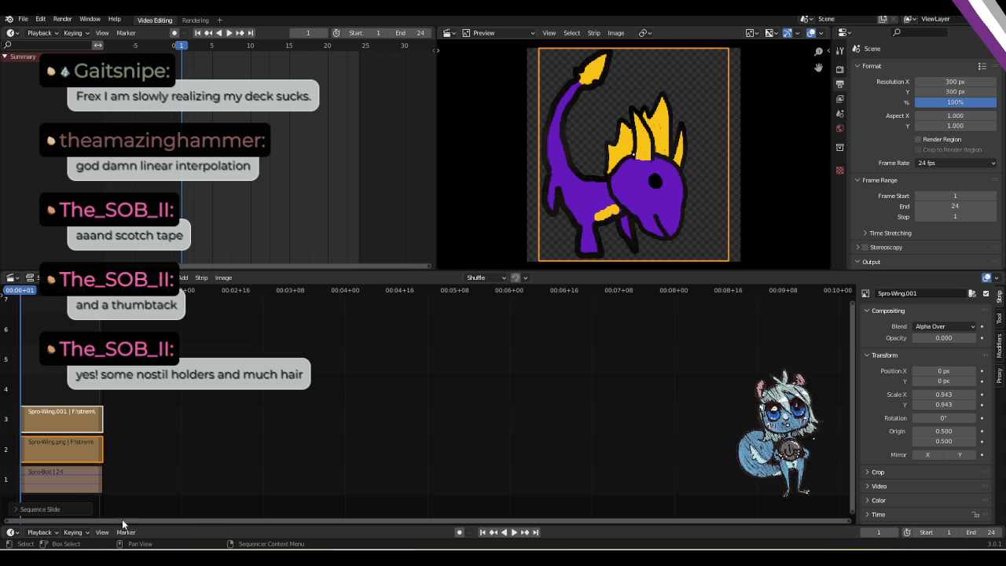
# Play the animation with the Spro-Bod strip selected to check it, ending back at frame 1.
pyautogui.click(64, 475)
pyautogui.press('space')
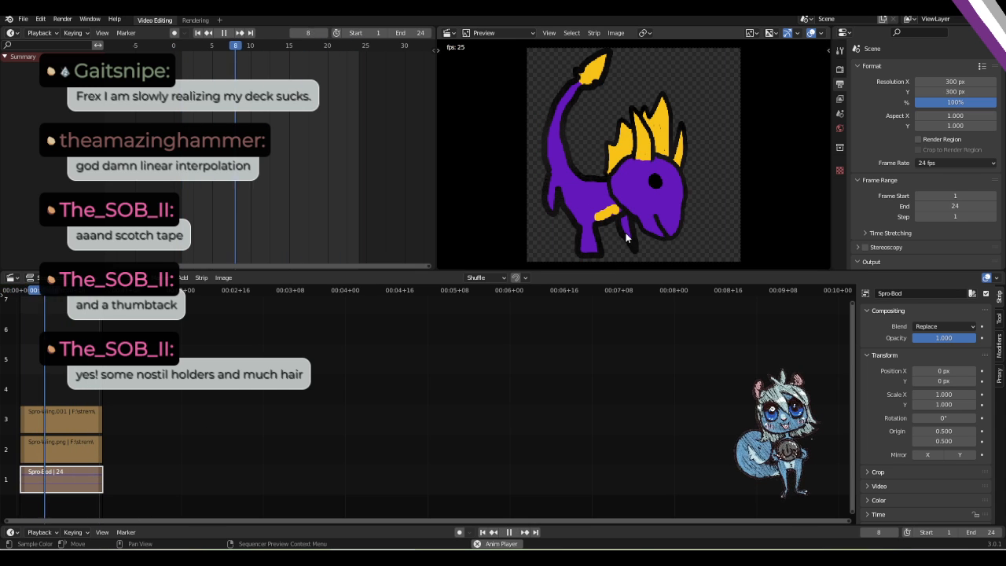
pyautogui.press('space')
pyautogui.hotkey('shift', 'Left')
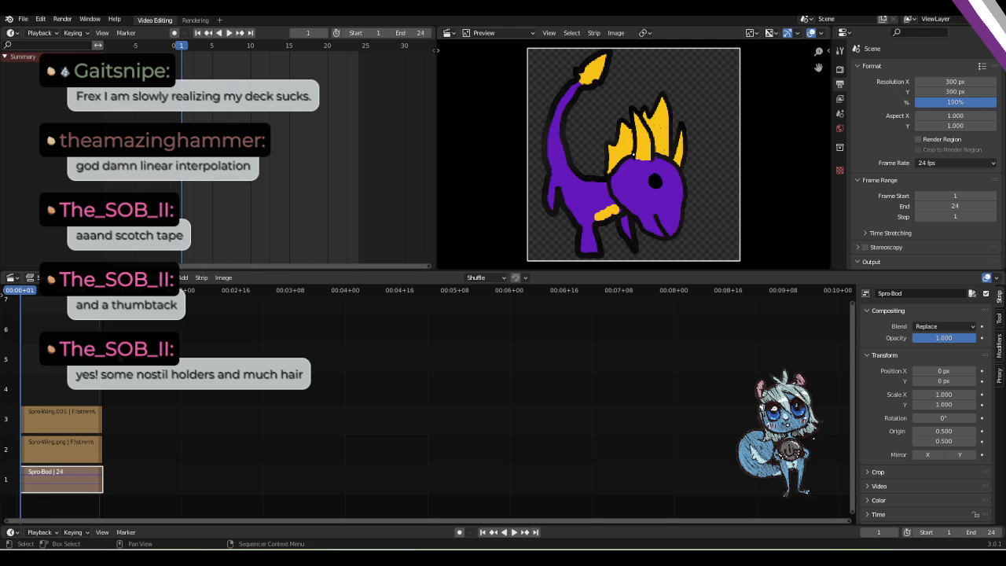
# Set the Spro-Wing.001 strip's opacity to 1 and scale the wing down to about 0.37.
pyautogui.click(88, 445)
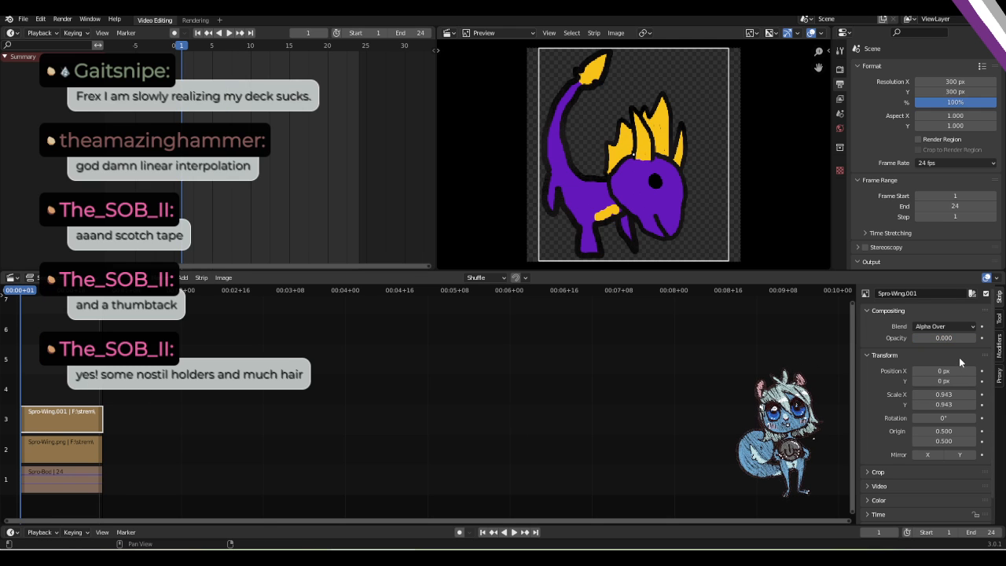
pyautogui.moveTo(936, 338); pyautogui.dragTo(974, 338)
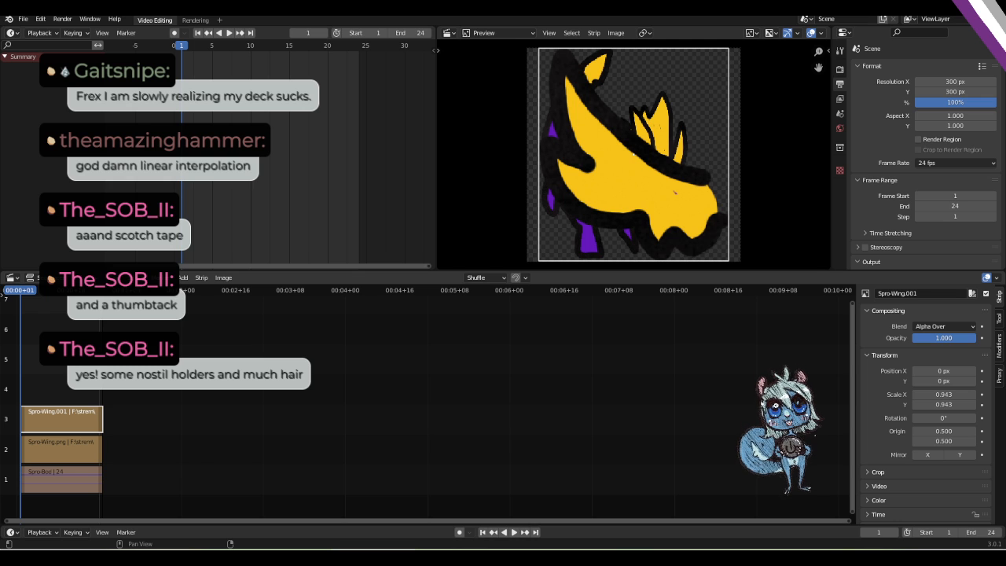
pyautogui.press('s')
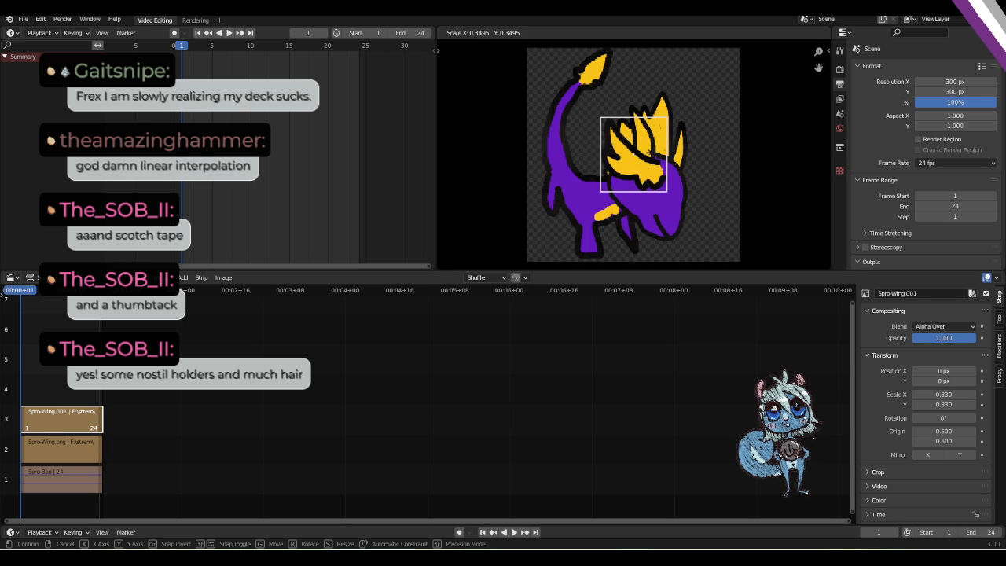
pyautogui.click(646, 161)
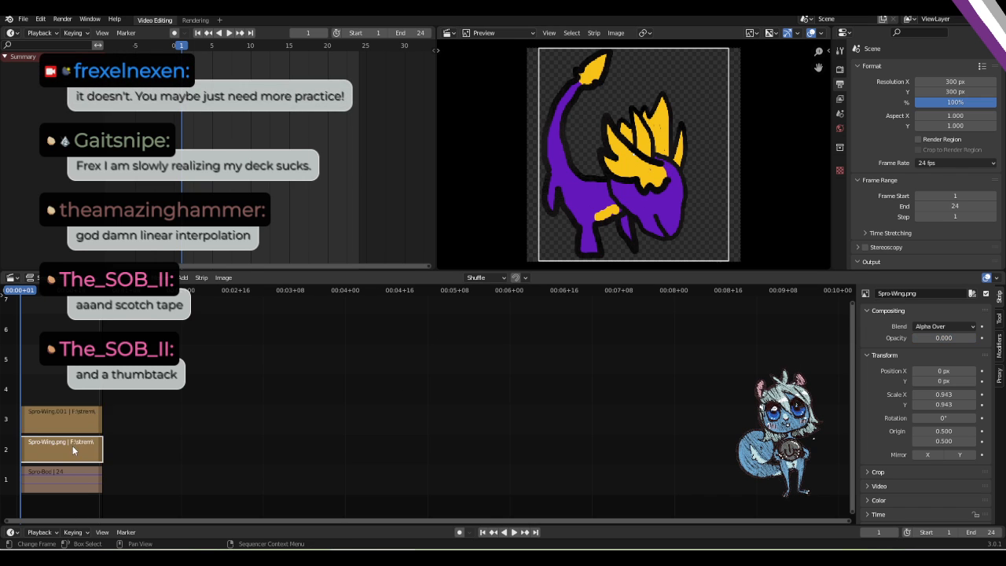
# Reorder the strips so Spro-Wing.001 is in channel 1, Spro-Bod in channel 2 and Spro-Wing.png in channel 3.
pyautogui.moveTo(73, 445); pyautogui.dragTo(67, 479)
pyautogui.moveTo(69, 361); pyautogui.dragTo(71, 419)
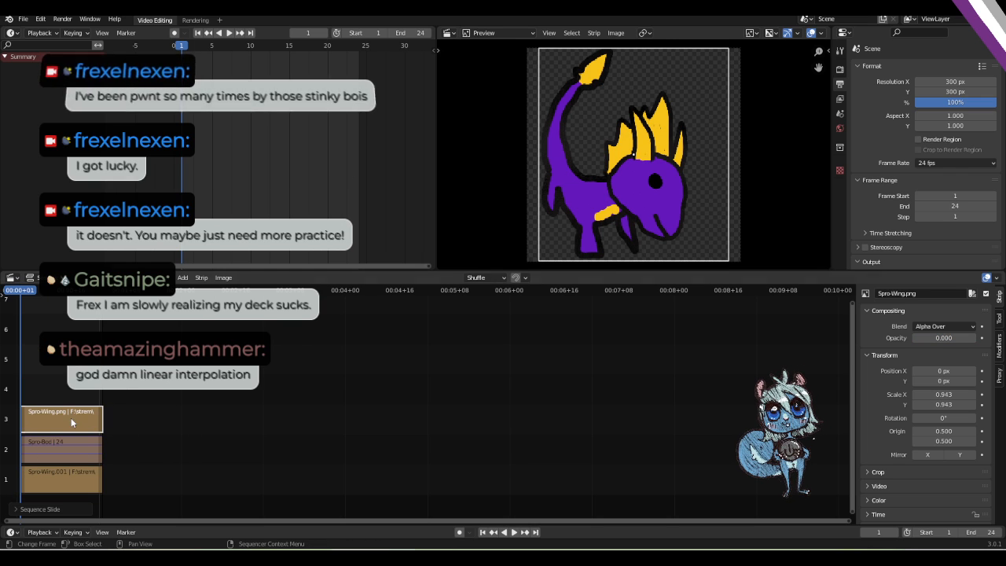
pyautogui.click(53, 474)
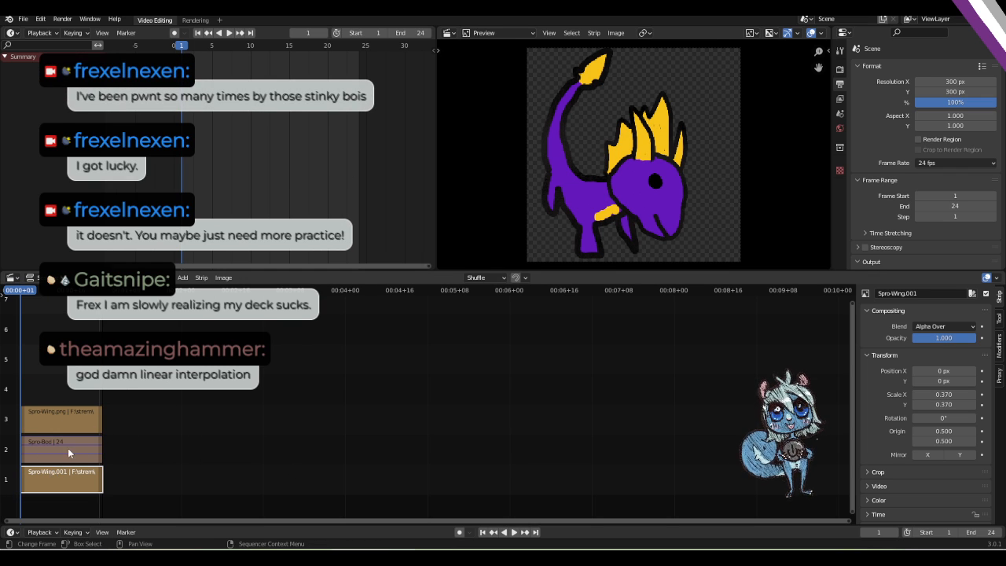
pyautogui.click(68, 448)
pyautogui.click(68, 474)
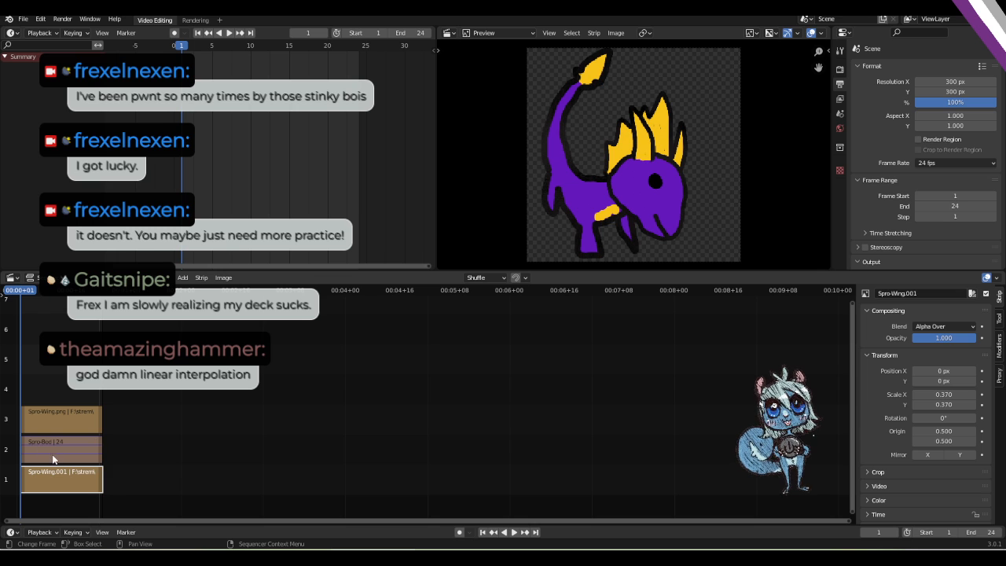
# Set the Spro-Bod meta strip's blend mode to Alpha Over.
pyautogui.click(53, 451)
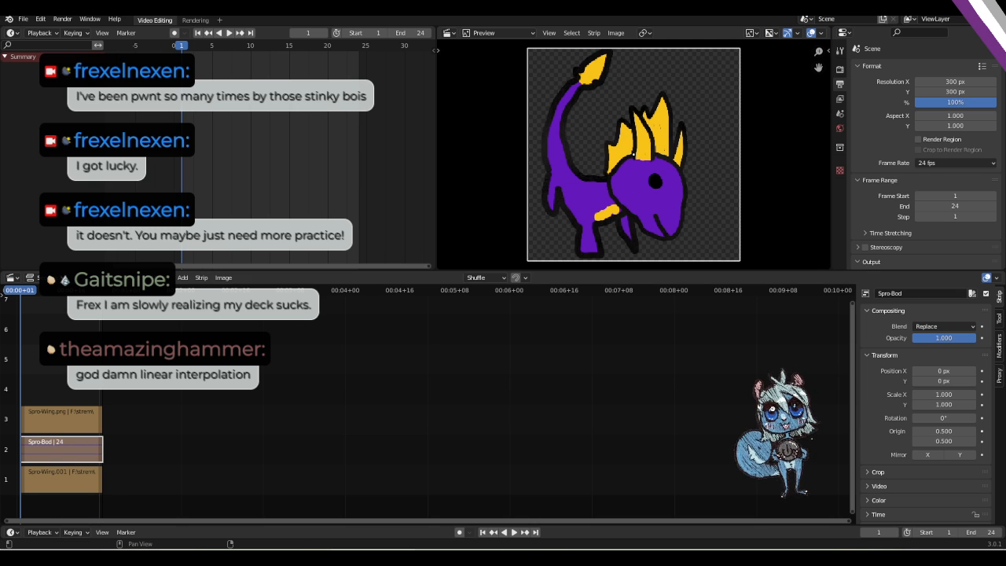
pyautogui.click(952, 324)
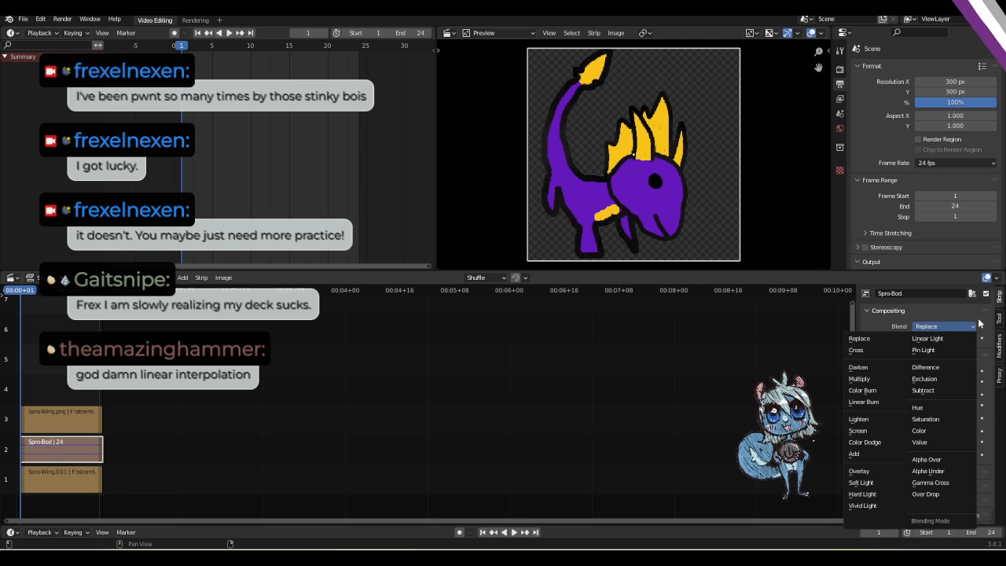
pyautogui.click(946, 462)
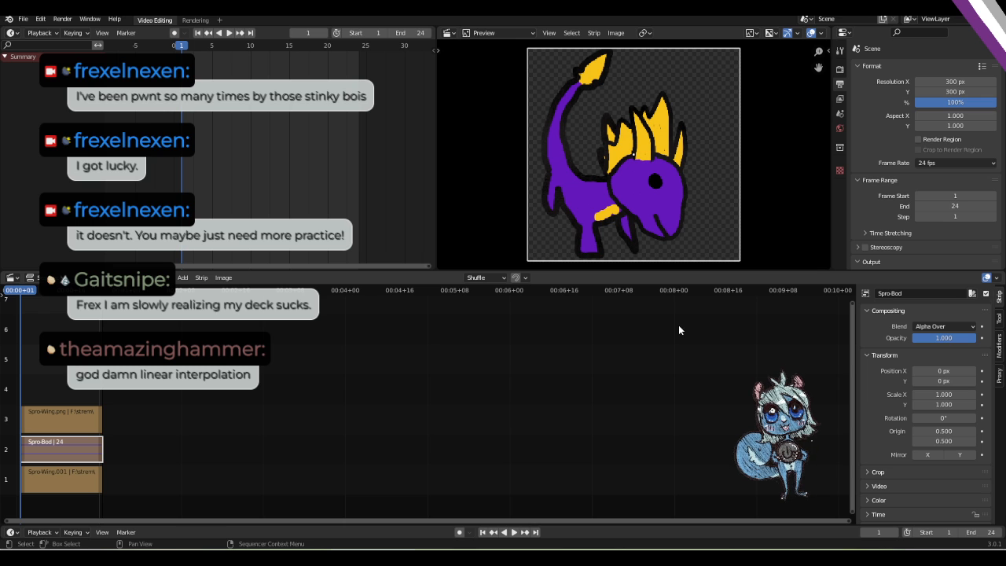
# Move the Spro-Wing.001 image over the body's back, to about X -54 px and Y 14 px.
pyautogui.click(62, 475)
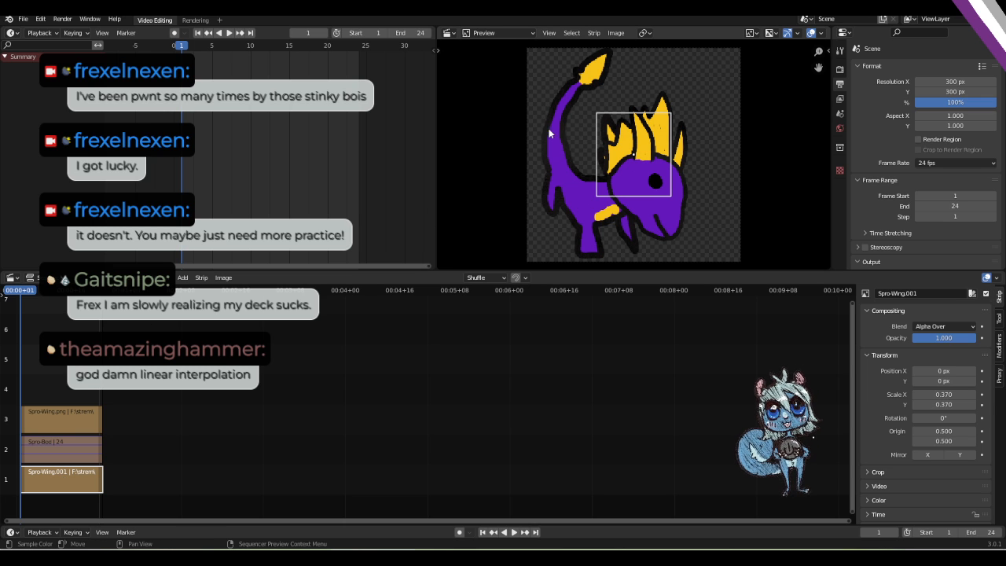
pyautogui.press('g')
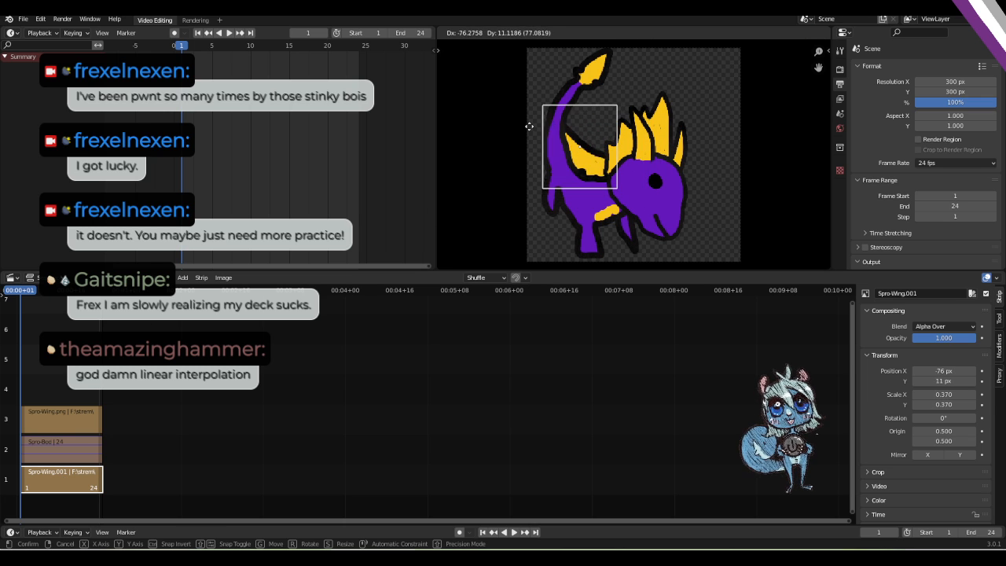
pyautogui.click(545, 125)
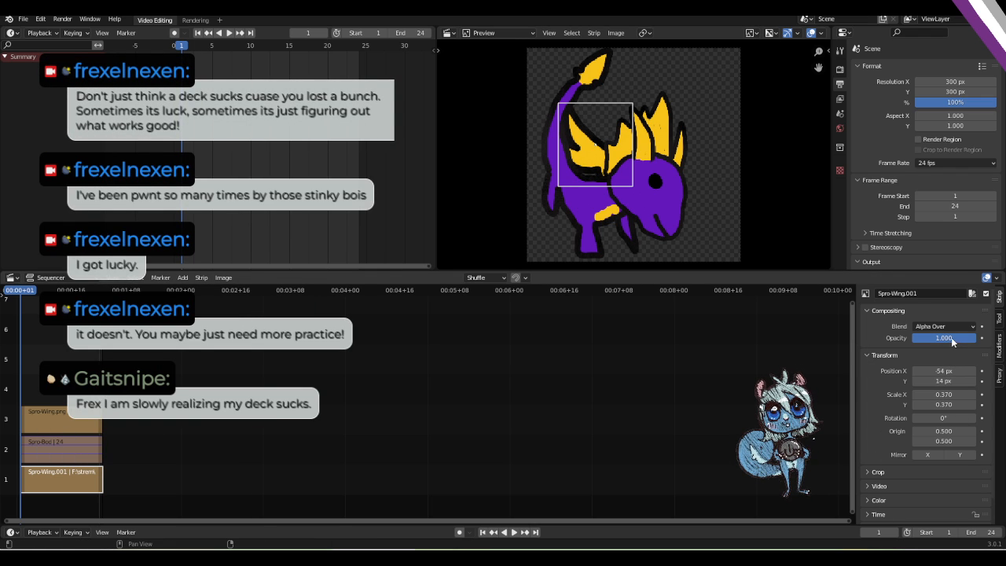
# Mirror the Spro-Wing.001 image on X and move it to about X 11 px and Y 19 px.
pyautogui.click(932, 457)
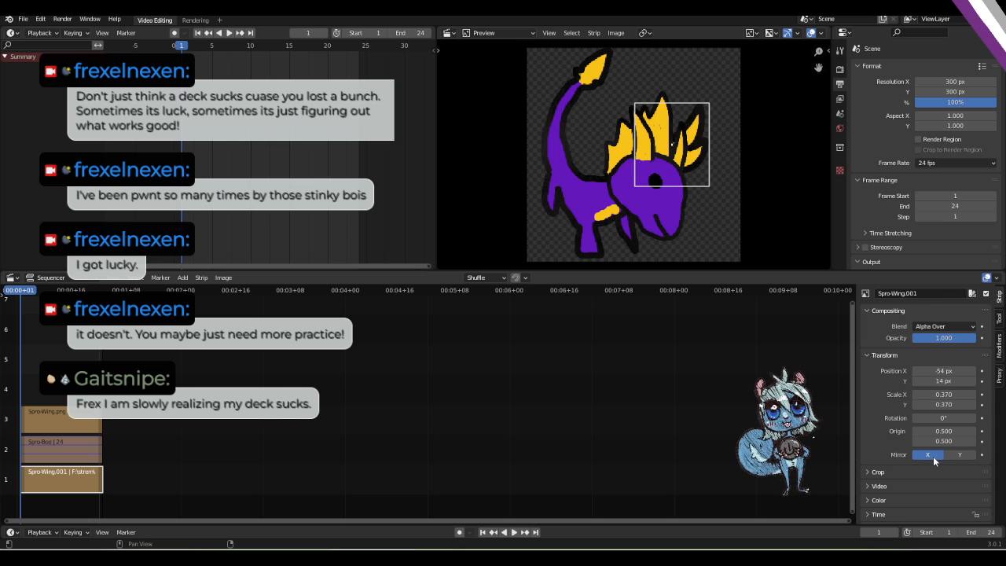
pyautogui.press('g')
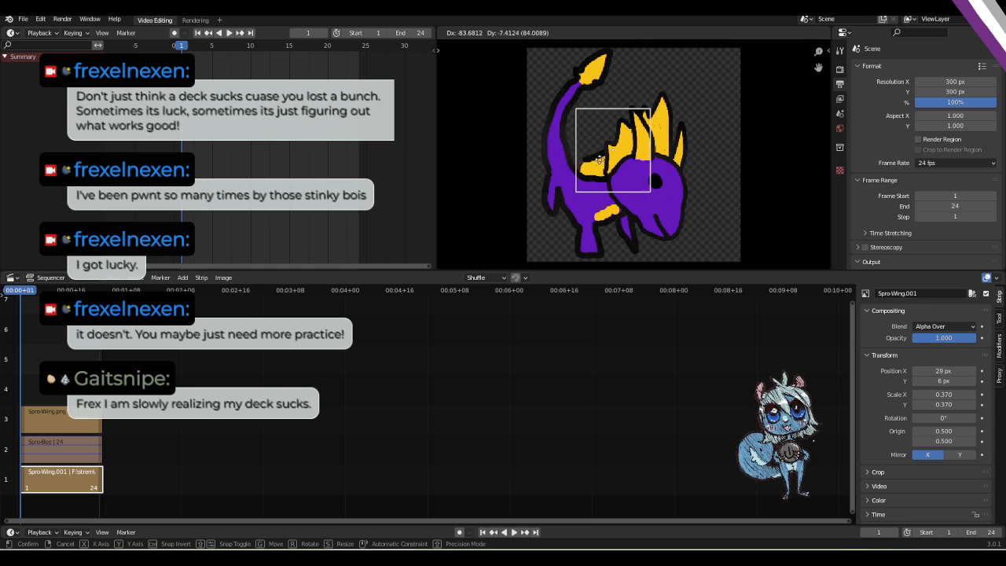
pyautogui.click(596, 151)
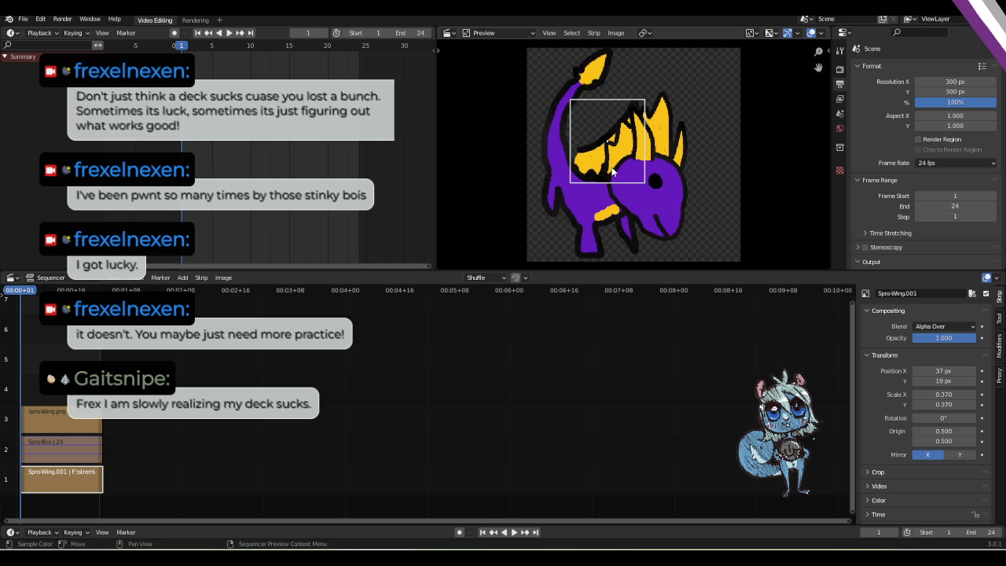
pyautogui.press('g')
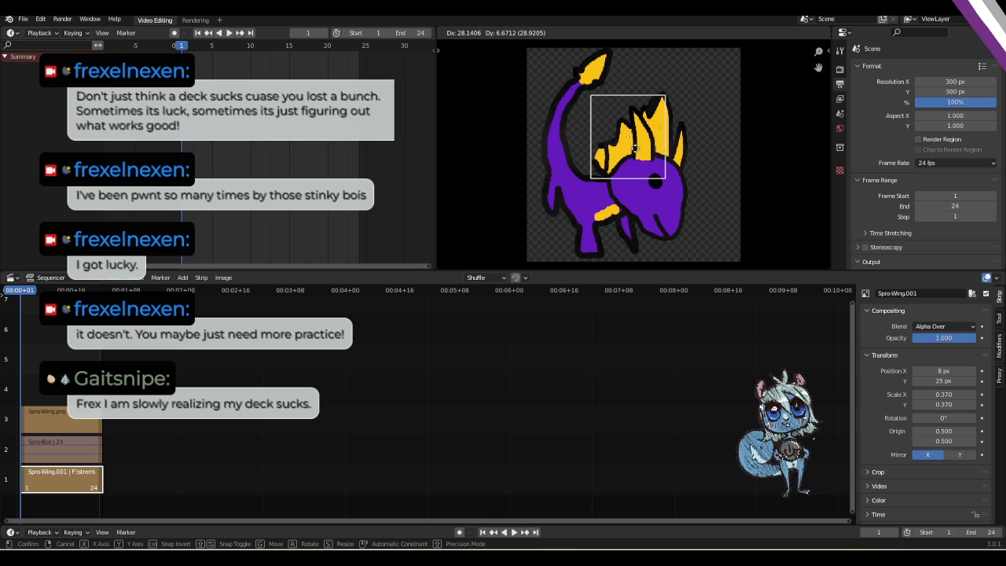
pyautogui.click(631, 154)
# Rotate the Spro-Wing.001 image to about 327° and move it behind the shoulder, to about X 34 px and Y -1 px.
pyautogui.press('r')
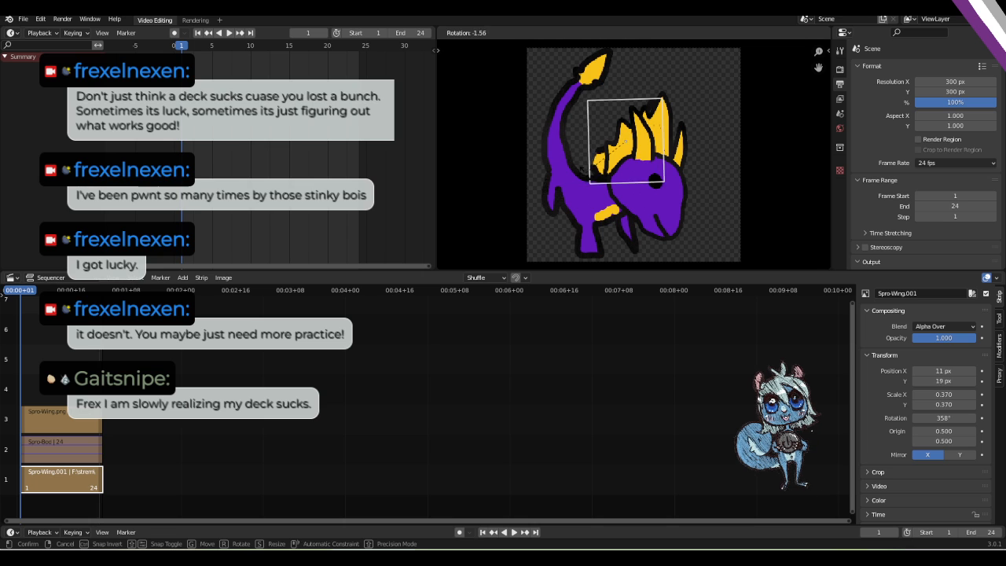
pyautogui.click(599, 209)
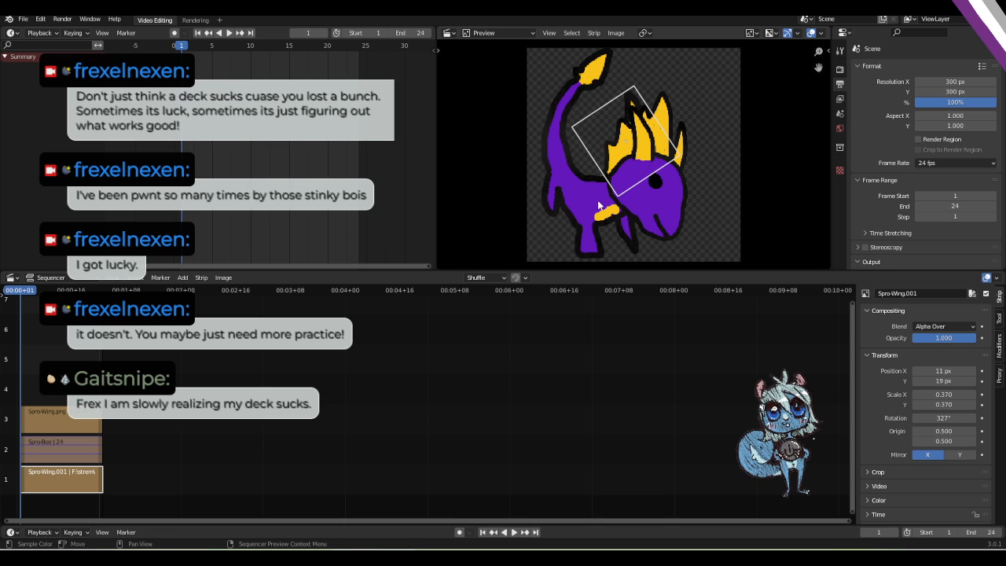
pyautogui.press('g')
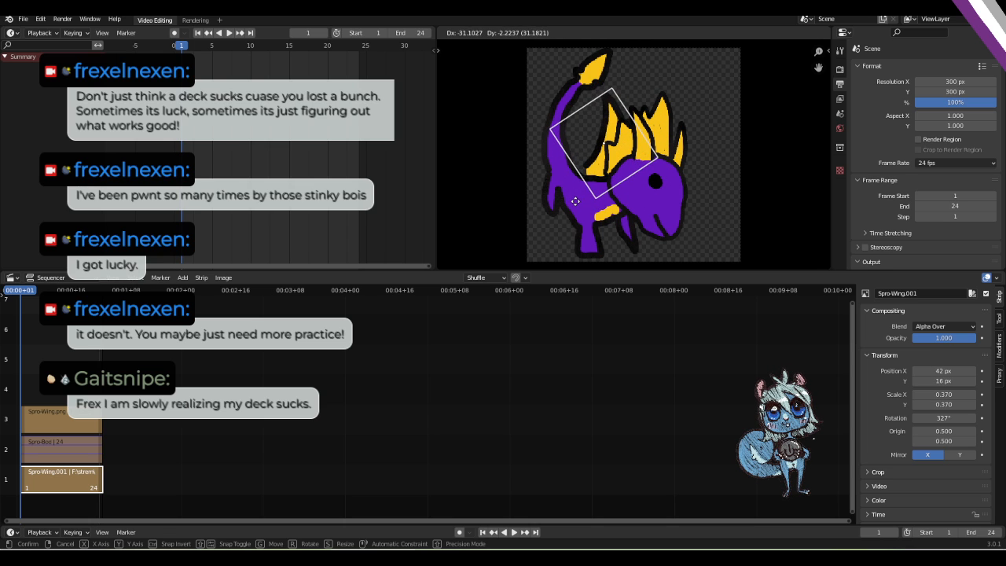
pyautogui.click(575, 202)
pyautogui.press('g')
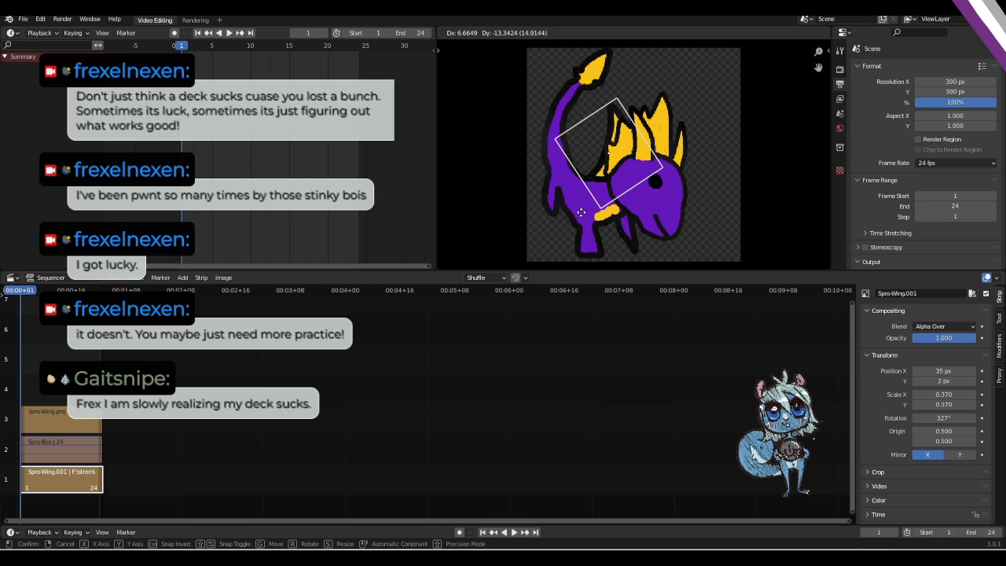
pyautogui.click(579, 214)
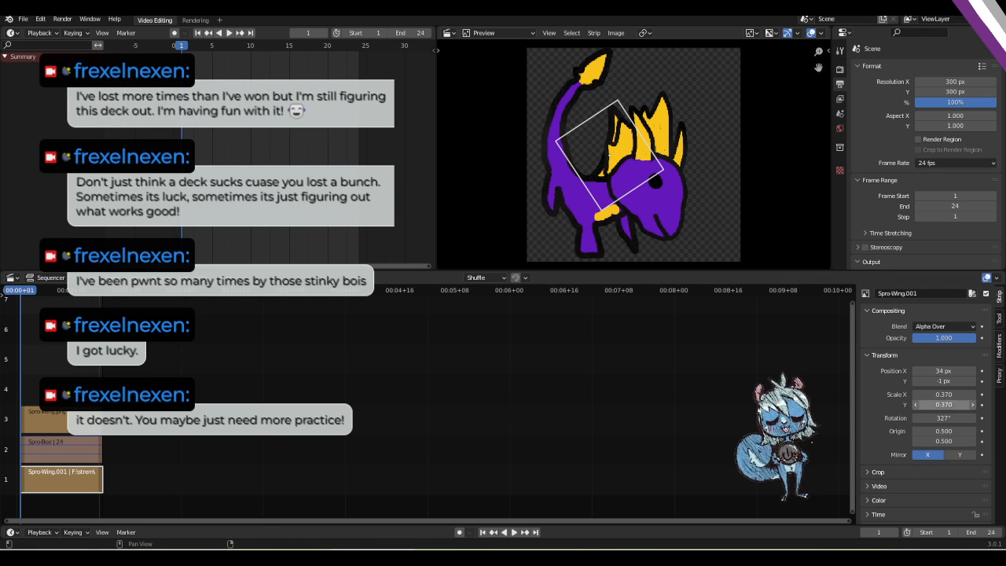
# Keyframe the Spro-Wing.001 strip's X and Y position and rotation at frame 1.
pyautogui.click(982, 372)
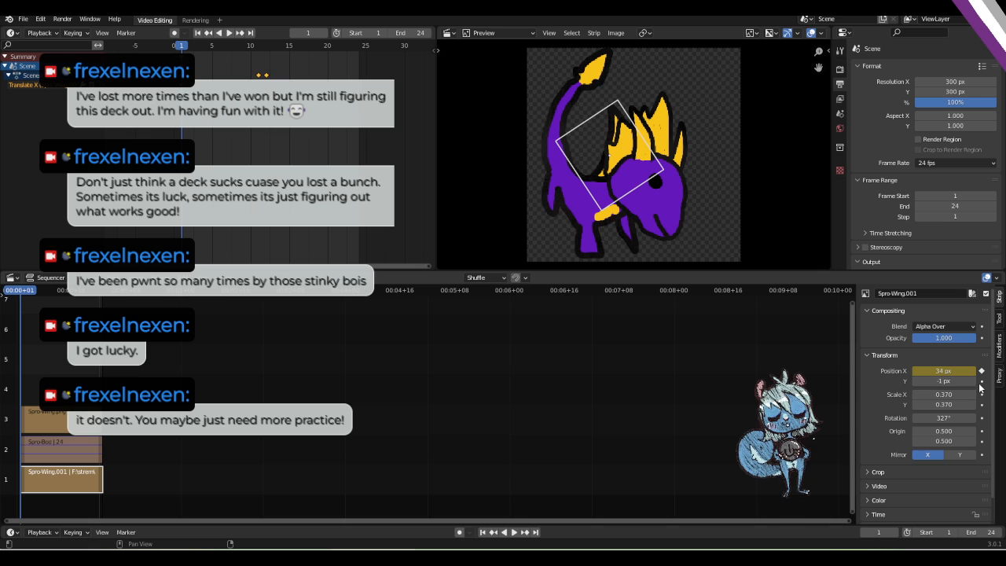
pyautogui.click(981, 381)
pyautogui.click(981, 417)
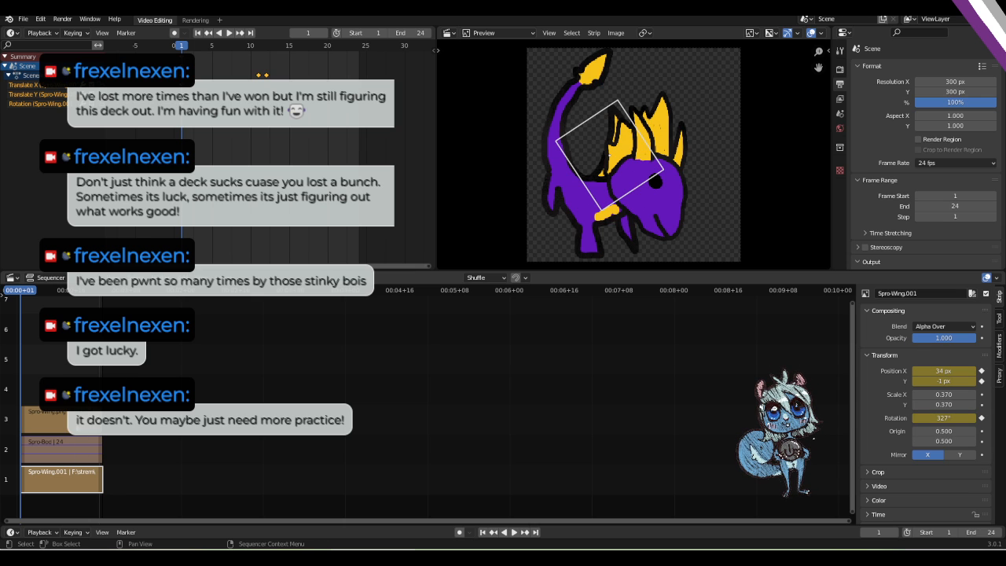
# Set the Spro-Wing.png strip's opacity to 1 and scale the wing down to about 0.457.
pyautogui.click(84, 420)
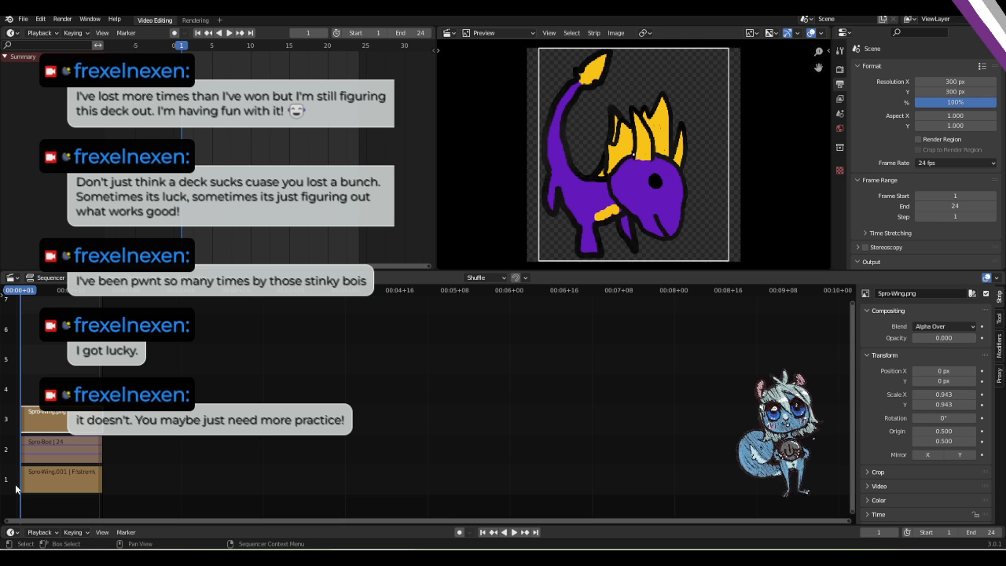
pyautogui.click(66, 488)
pyautogui.click(59, 421)
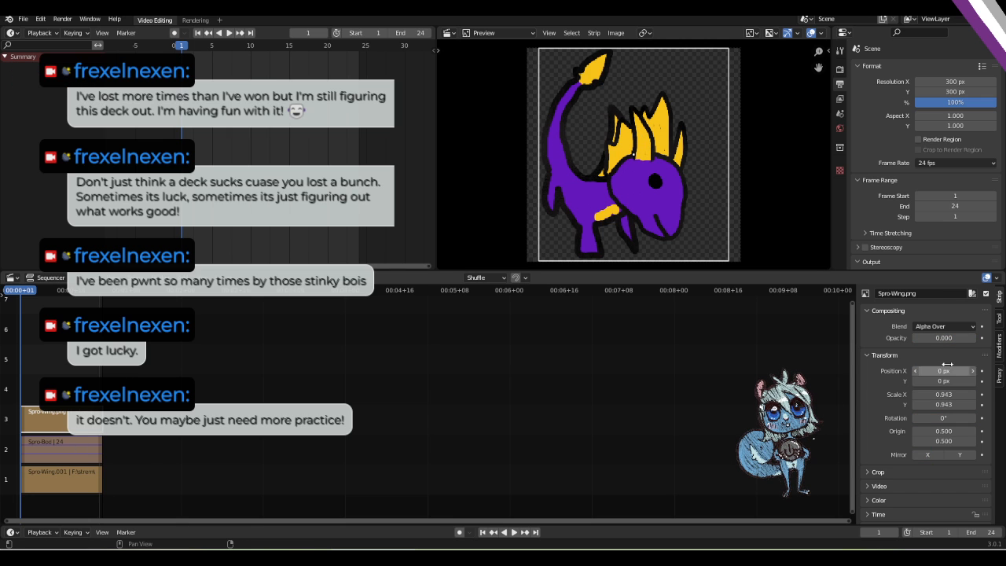
pyautogui.moveTo(925, 338); pyautogui.dragTo(976, 338)
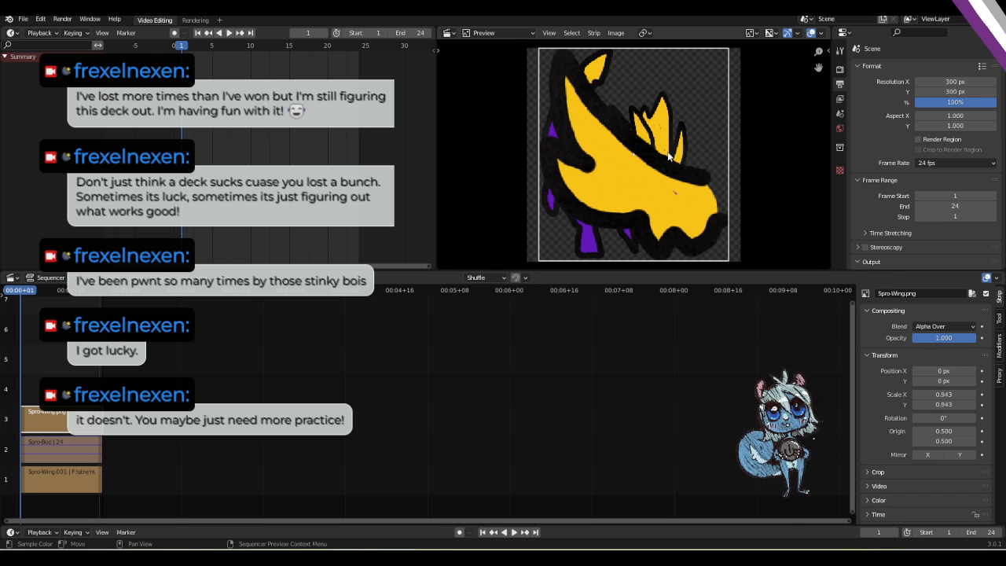
pyautogui.press('s')
pyautogui.click(675, 127)
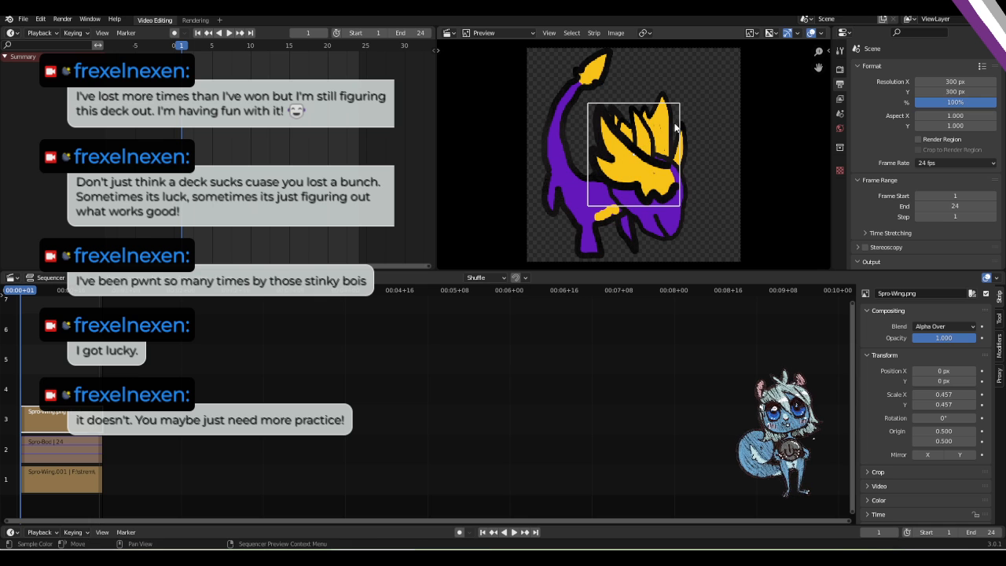
# Move the Spro-Wing.png image onto the character's back at about X -96 px, Y -33 px and scale it down to about 0.346.
pyautogui.press('g')
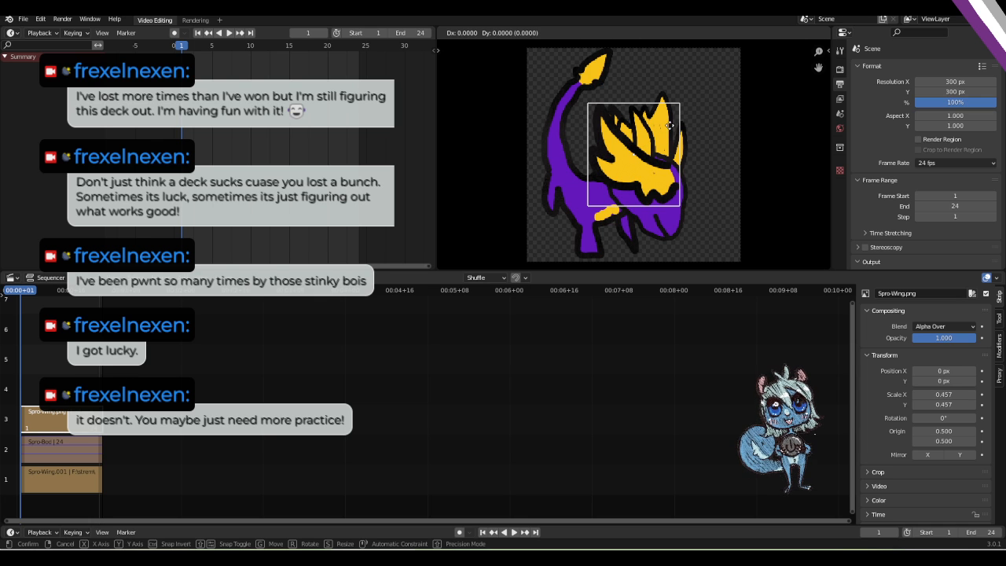
pyautogui.click(598, 147)
pyautogui.press('s')
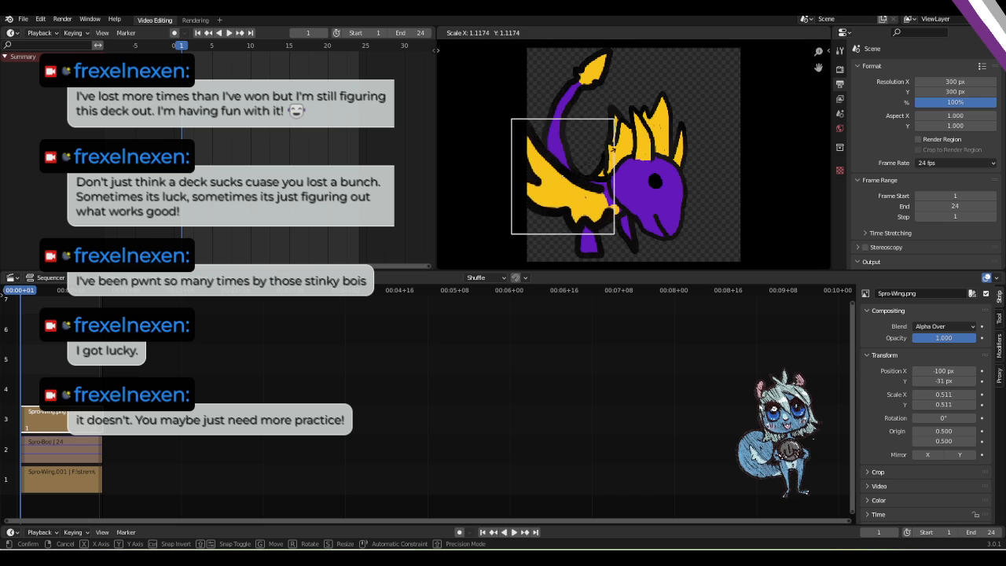
pyautogui.click(574, 150)
pyautogui.press('g')
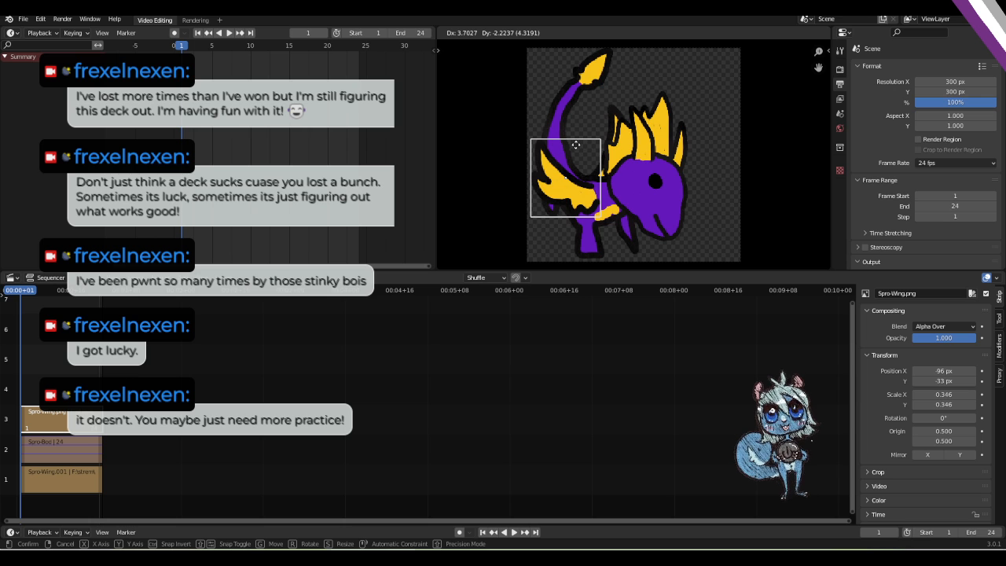
pyautogui.click(576, 144)
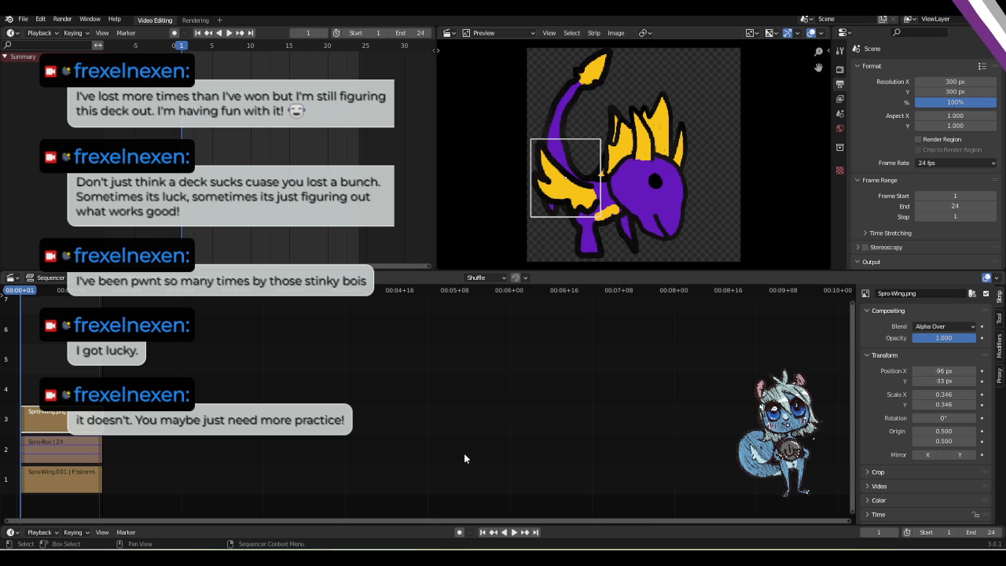
# Play the animation to check the front wing's placement, and return to frame 1.
pyautogui.press('space')
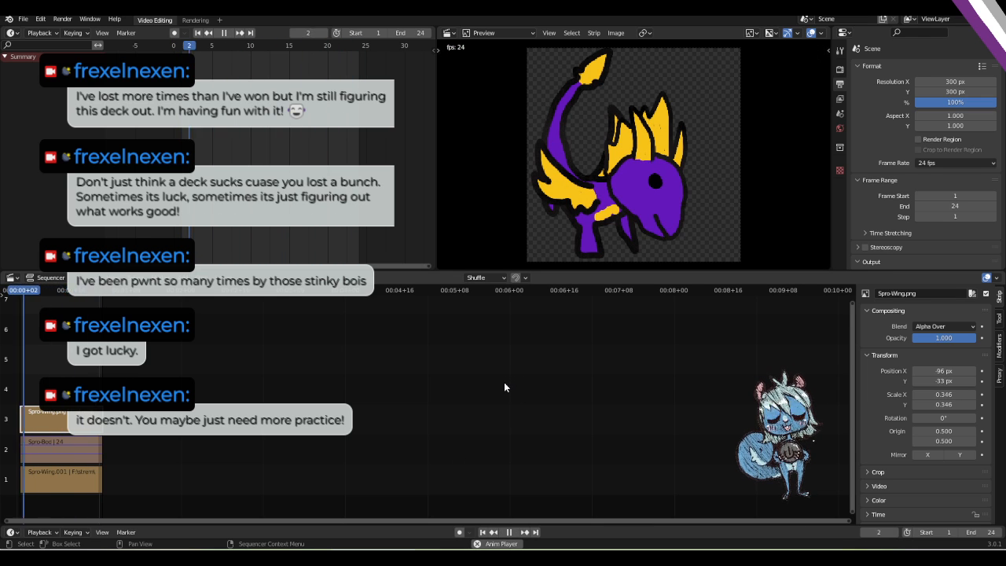
pyautogui.press('space')
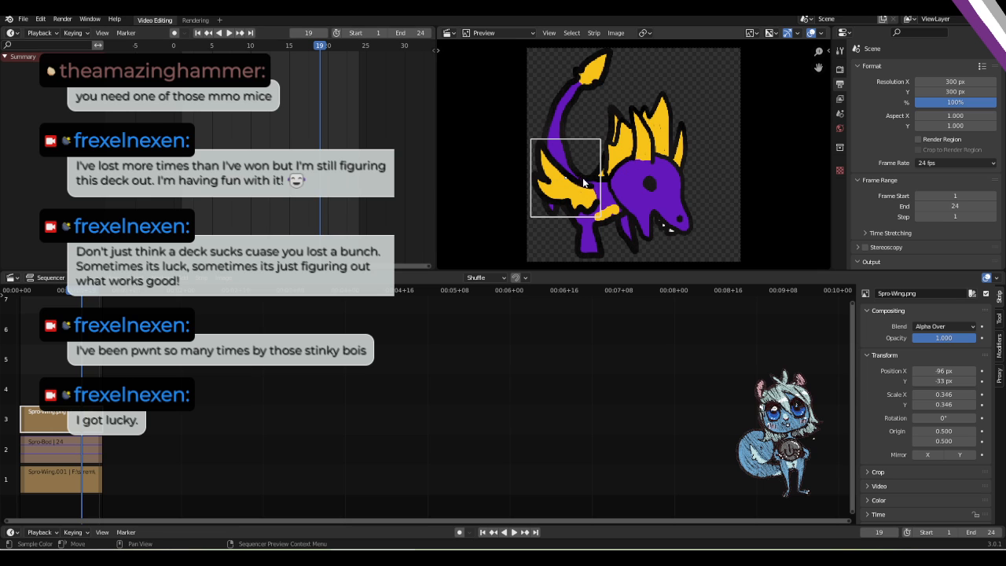
pyautogui.hotkey('shift', 'Left')
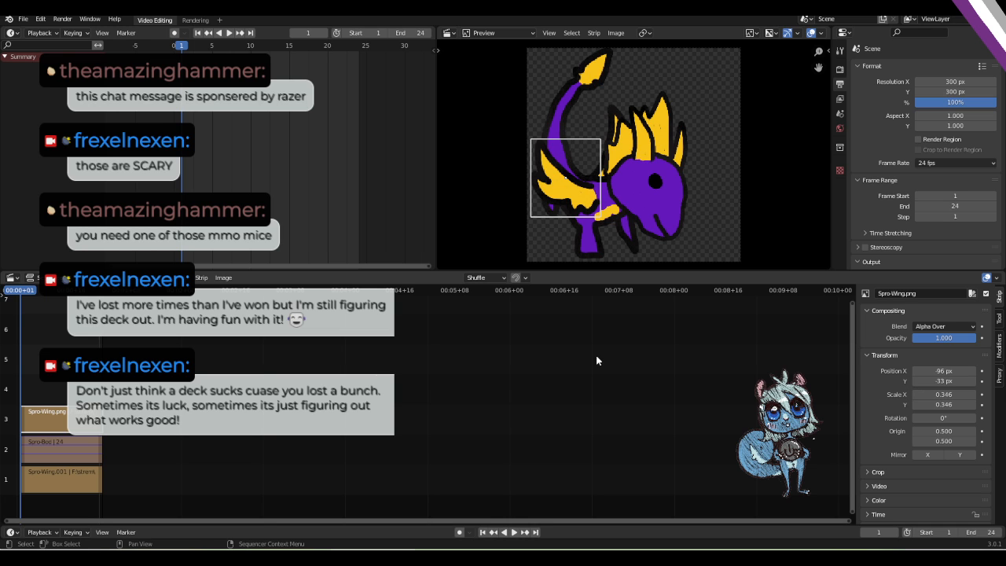
# Keyframe the Spro-Wing.png strip's X and Y position and rotation at frame 1.
pyautogui.click(62, 459)
pyautogui.click(63, 459)
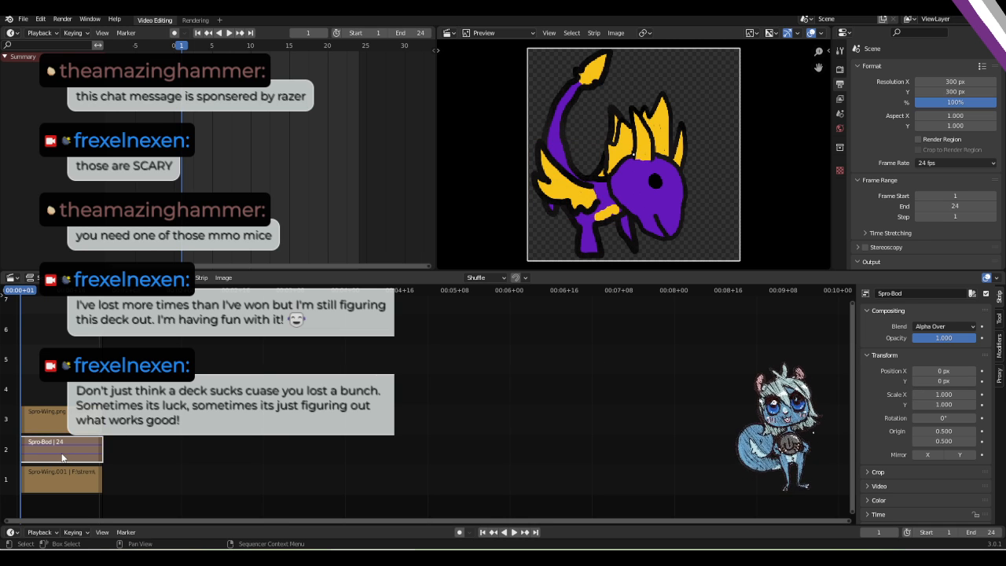
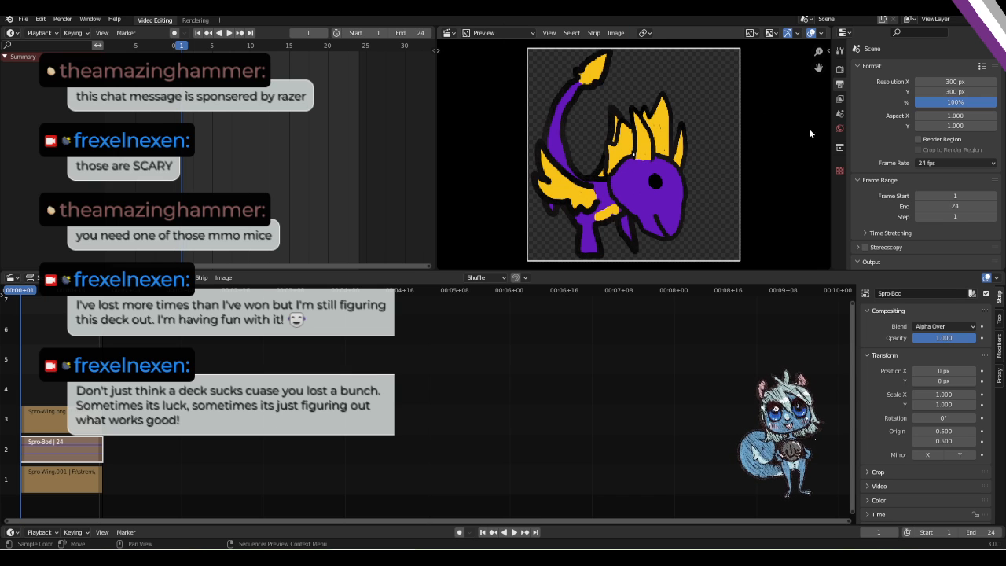
pyautogui.rightClick(698, 106)
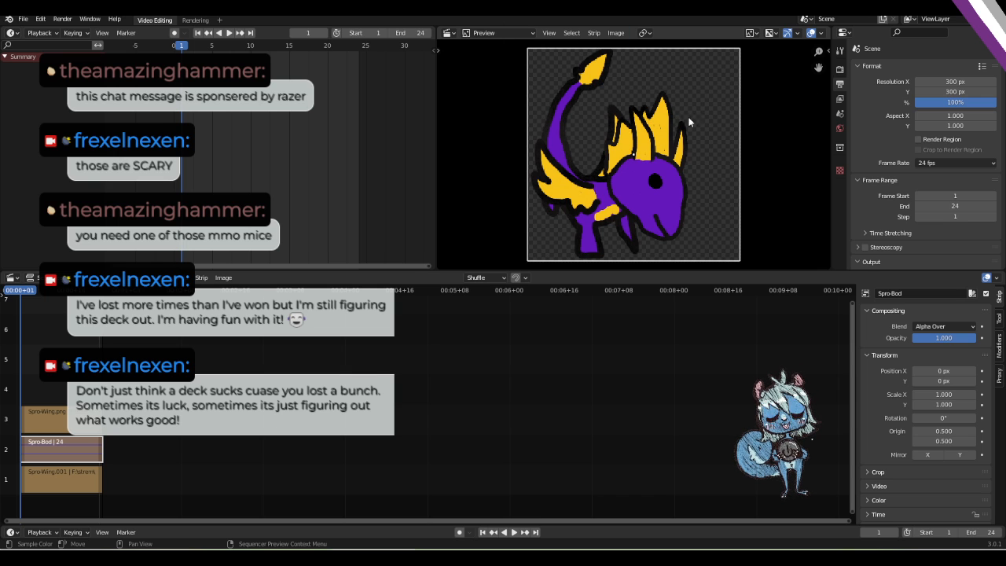
pyautogui.click(66, 420)
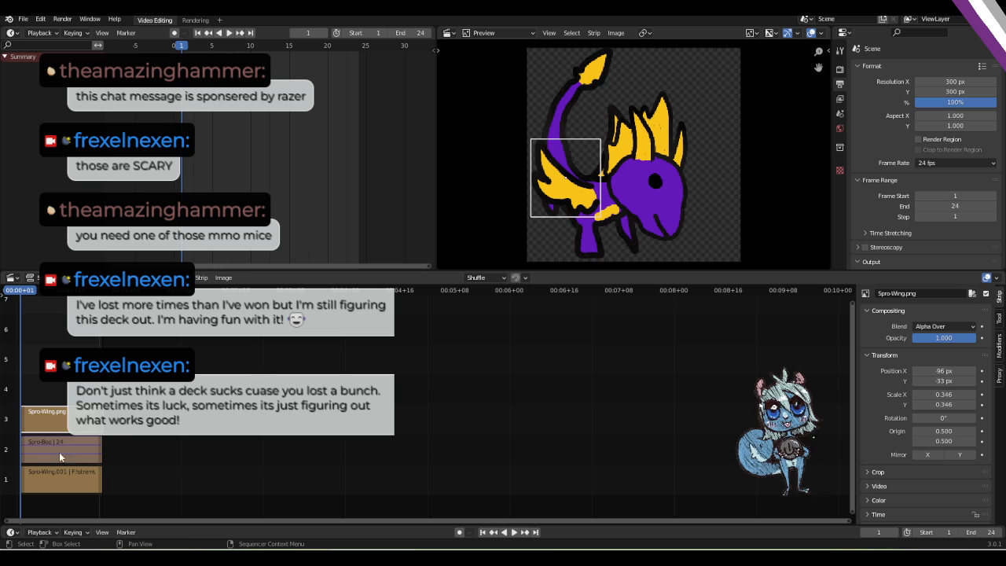
pyautogui.click(57, 477)
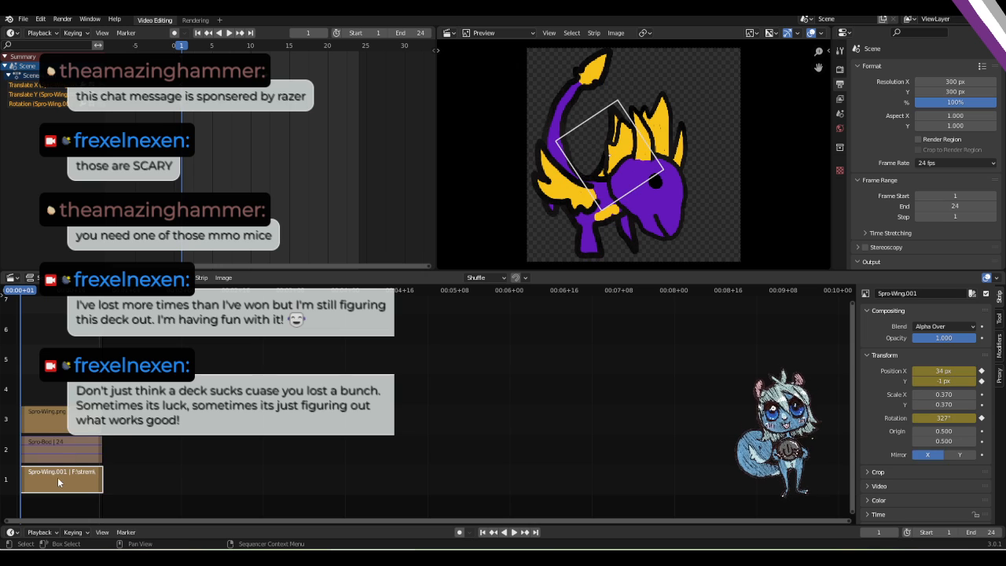
pyautogui.click(59, 426)
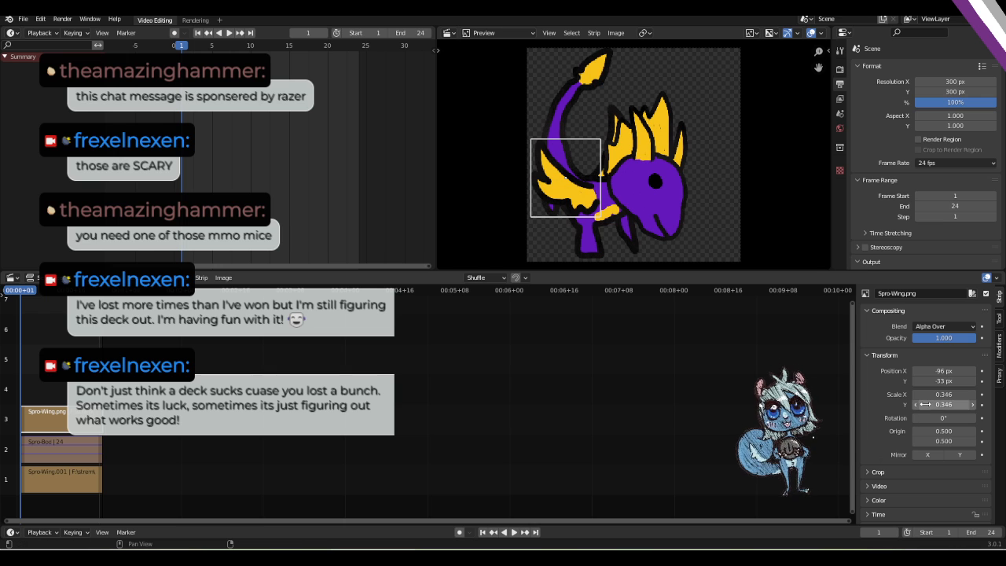
pyautogui.click(982, 371)
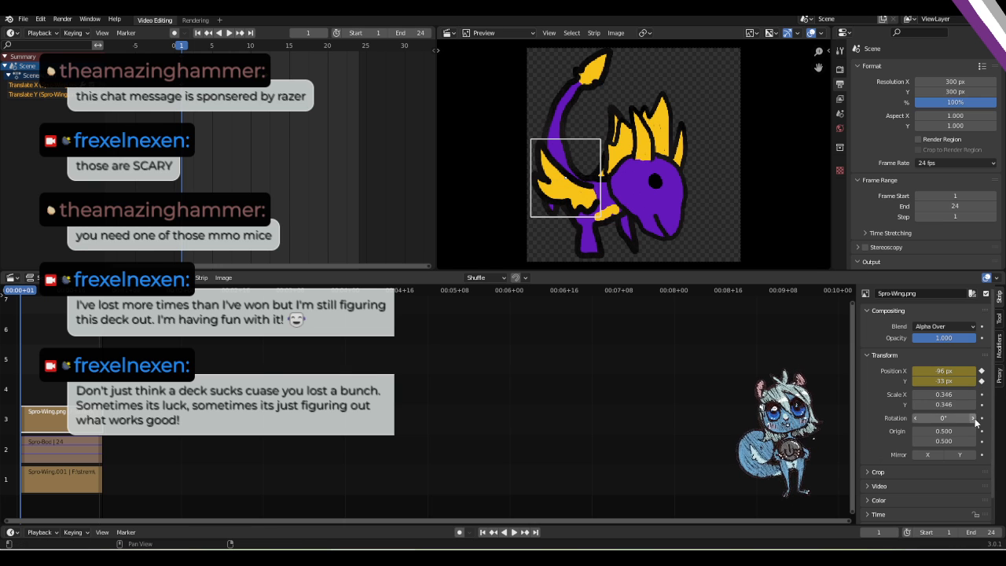
pyautogui.click(981, 418)
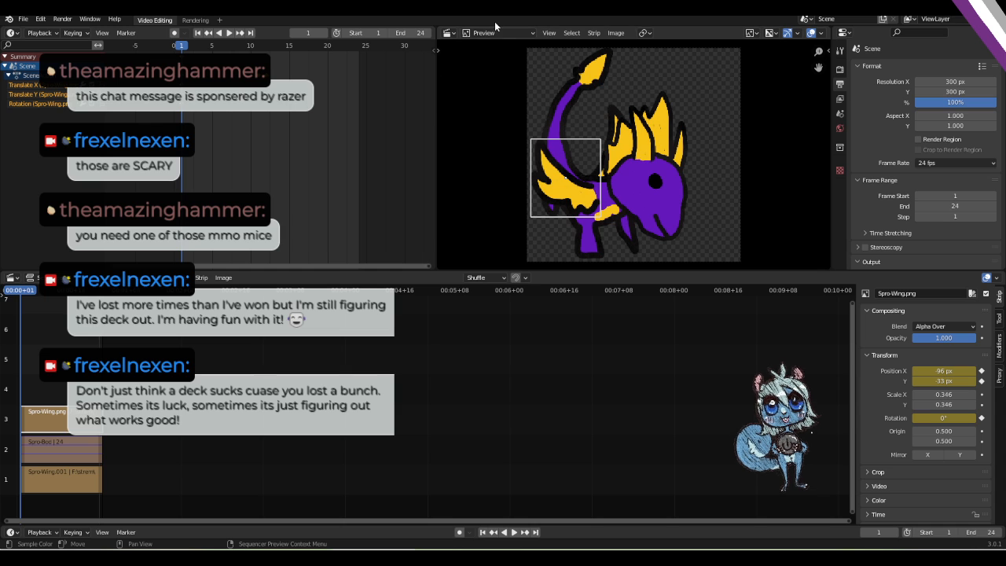
pyautogui.click(550, 33)
pyautogui.moveTo(579, 38)
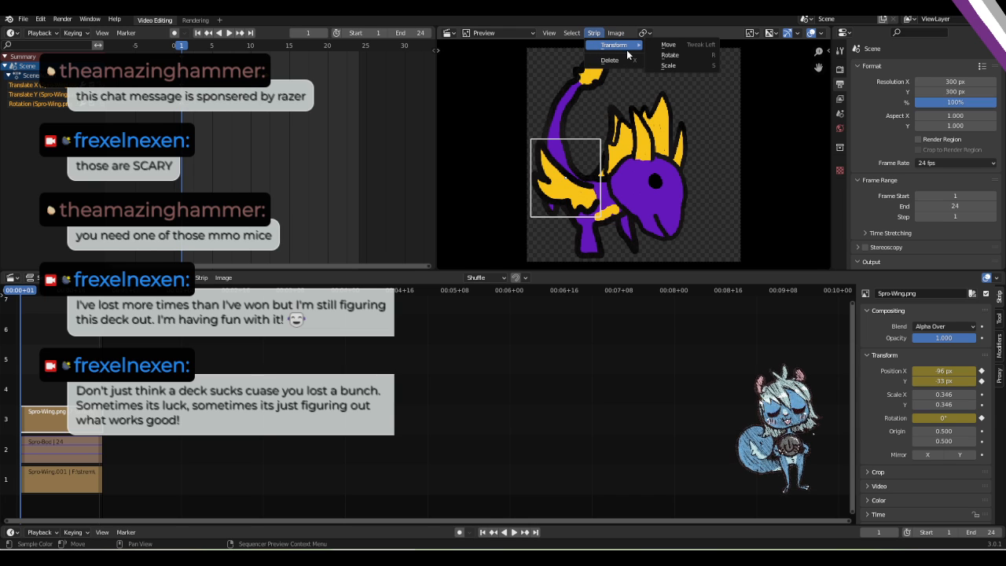
pyautogui.click(676, 56)
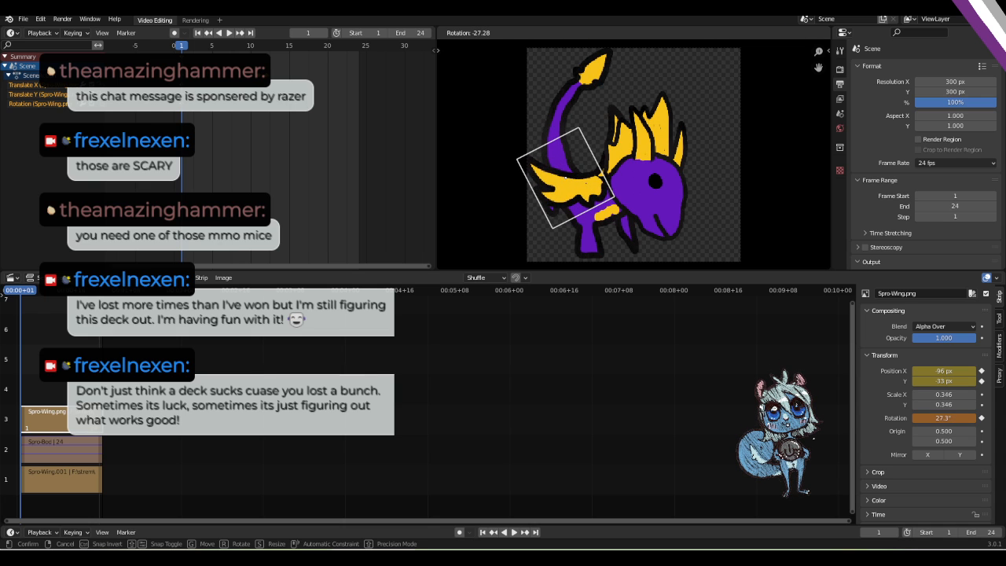
pyautogui.click(97, 346)
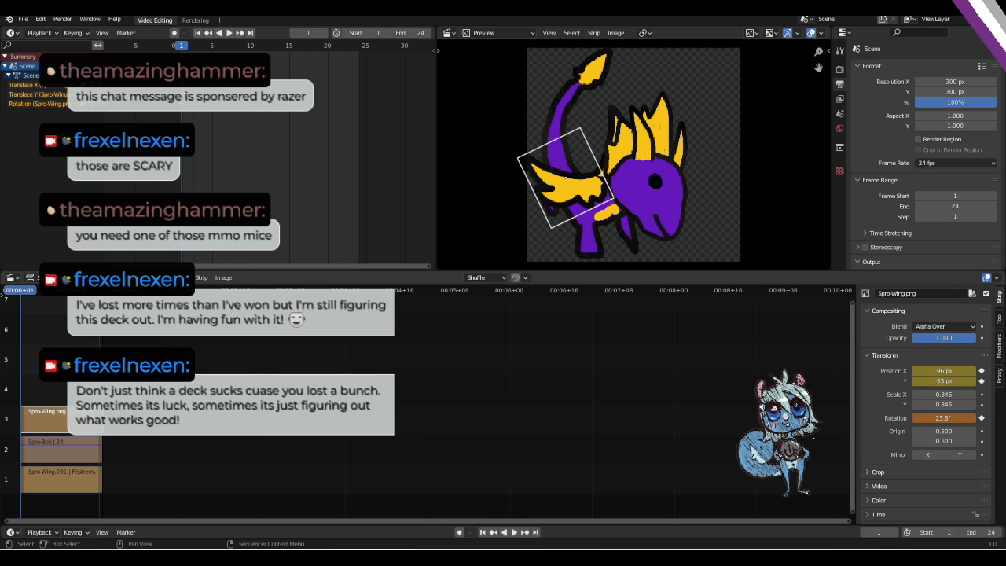
pyautogui.hotkey('ctrl', 'z')
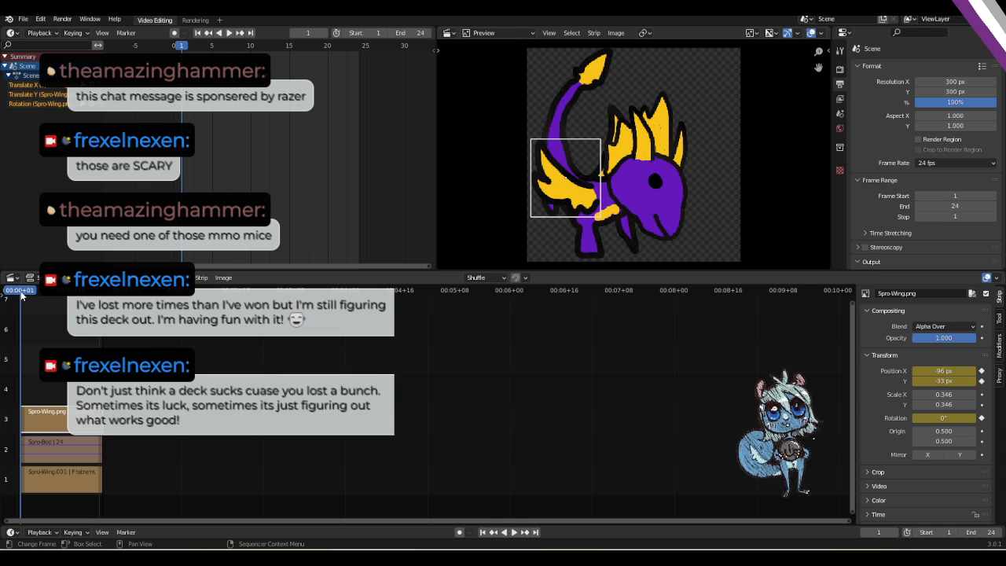
# At frame 6, rotate the Spro-Wing.png image to about 17.7° and move it to about X -98 px, Y -44 px.
pyautogui.press('space')
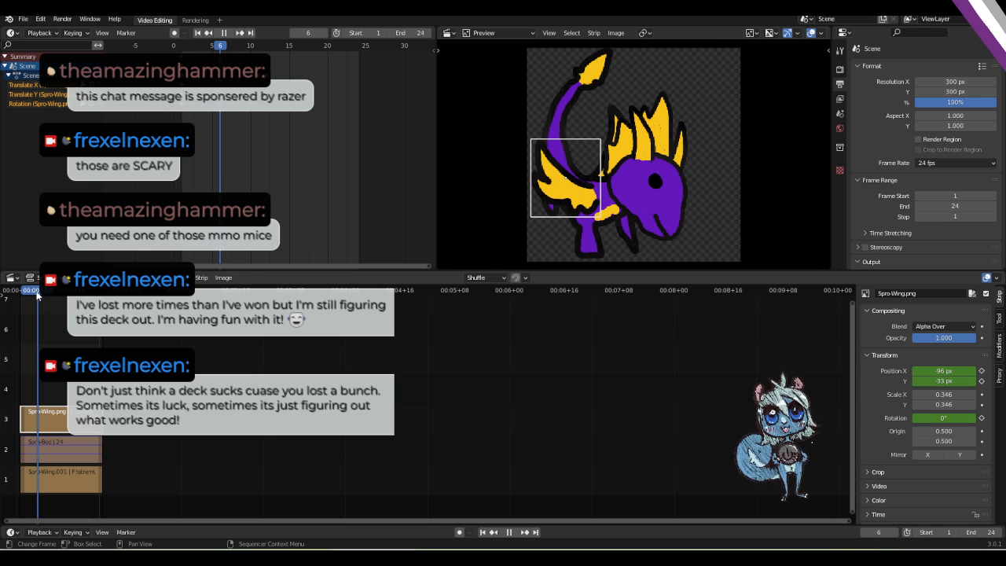
pyautogui.press('space')
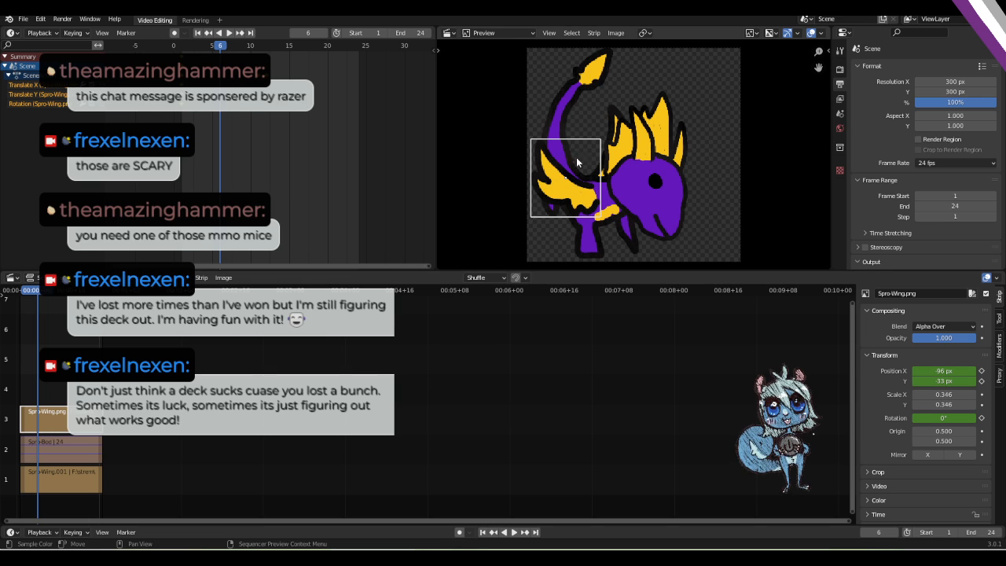
pyautogui.press('r')
pyautogui.click(551, 192)
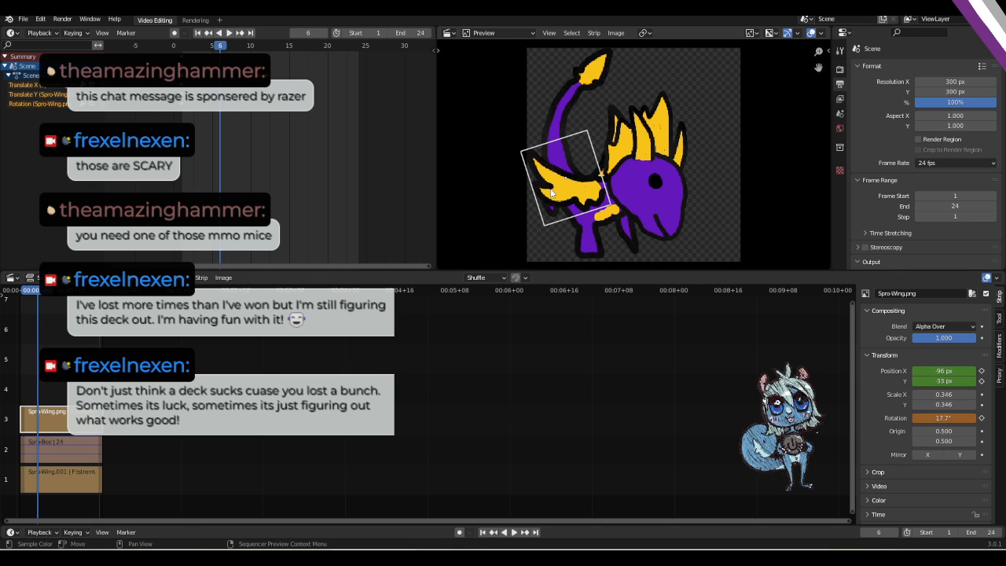
pyautogui.press('g')
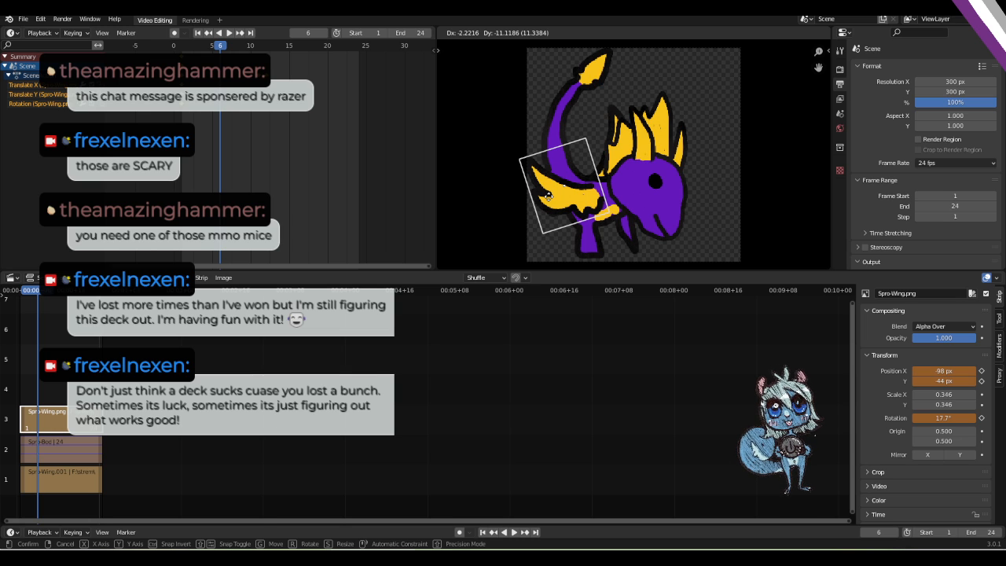
pyautogui.click(548, 195)
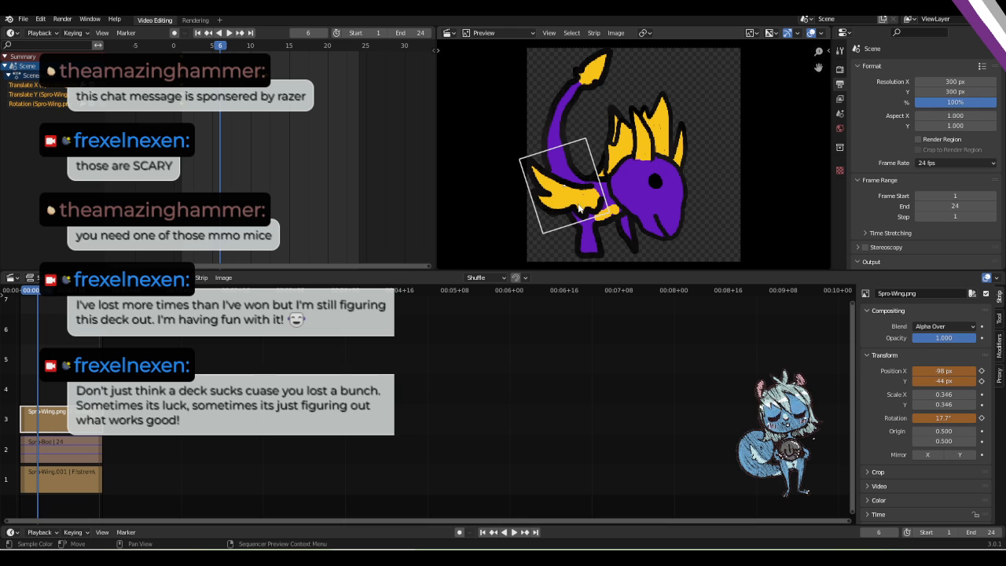
# Keyframe the Spro-Wing.png strip's X and Y position and rotation at frame 6.
pyautogui.click(981, 371)
pyautogui.click(981, 381)
pyautogui.click(981, 418)
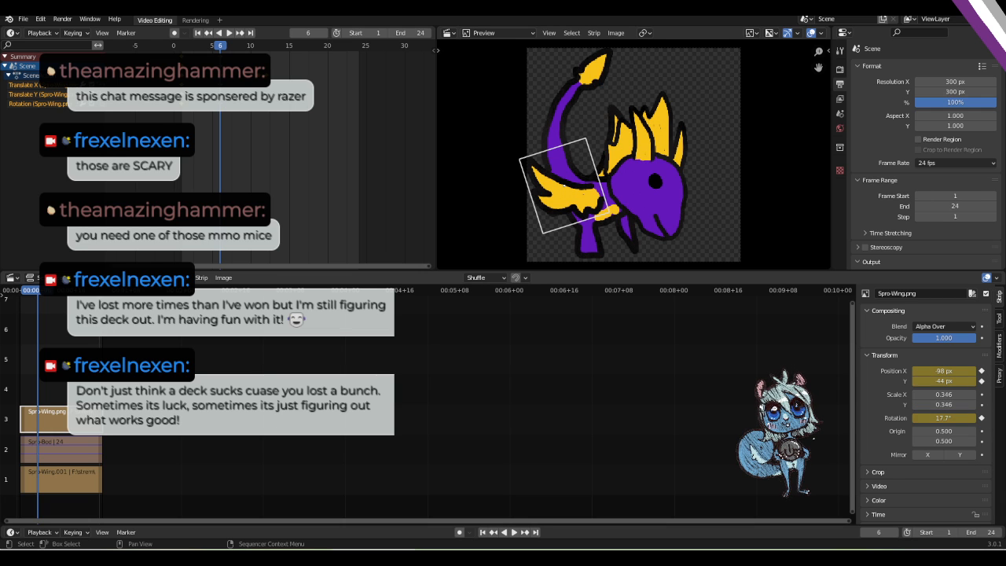
# Preview the front wing's motion and shift its keyframes from frame 6 to frame 7.
pyautogui.press('space')
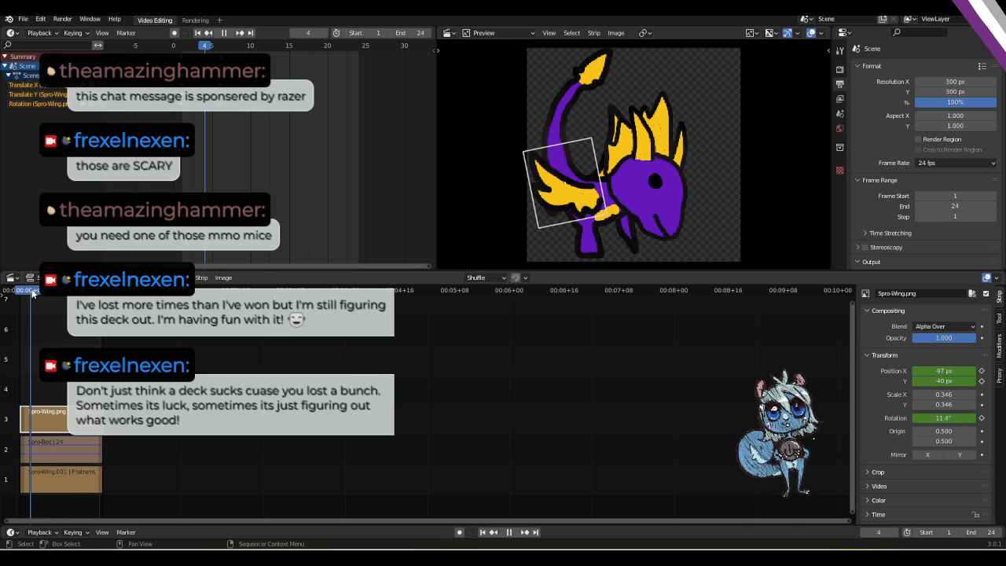
pyautogui.moveTo(61, 293); pyautogui.dragTo(38, 294)
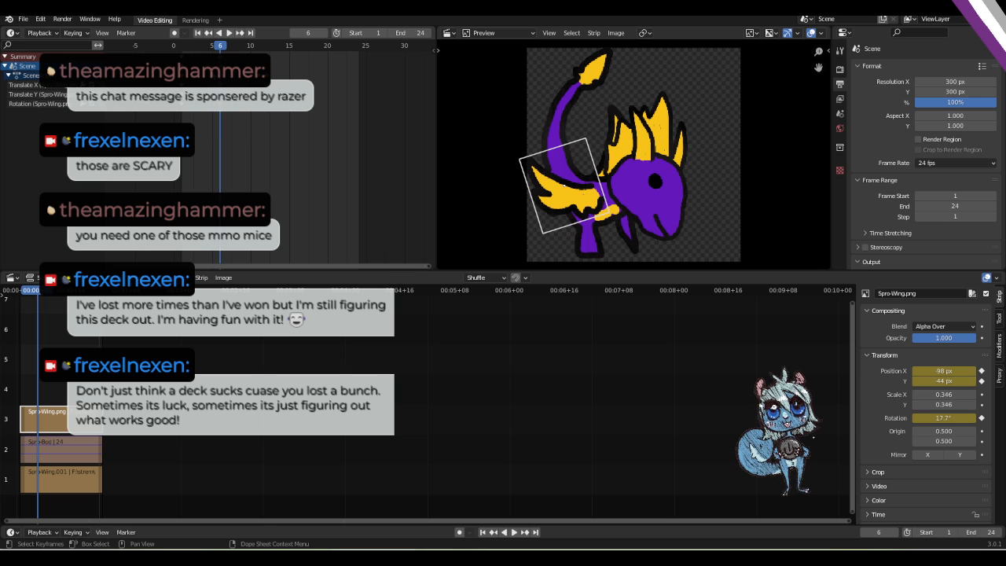
pyautogui.press('g')
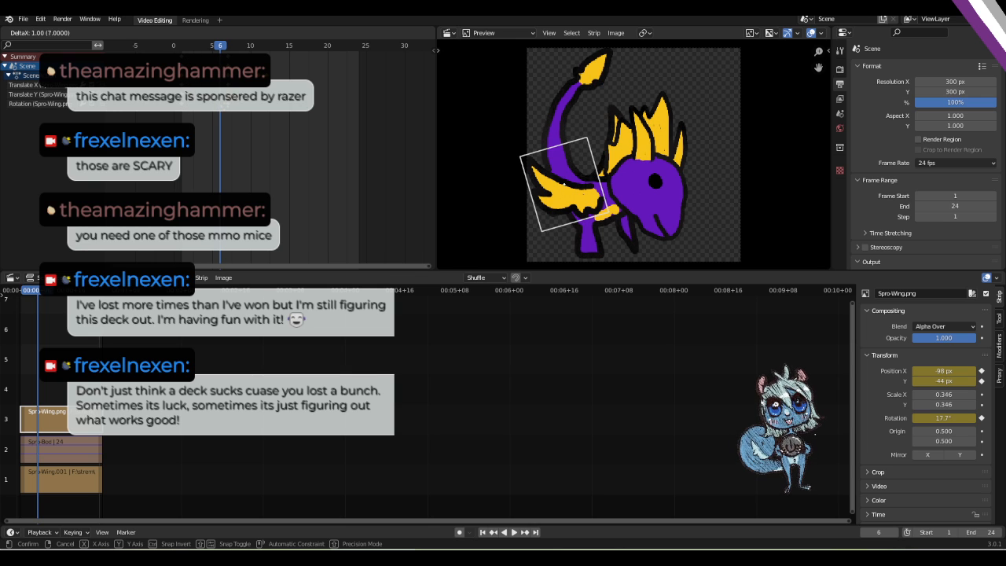
pyautogui.click(274, 41)
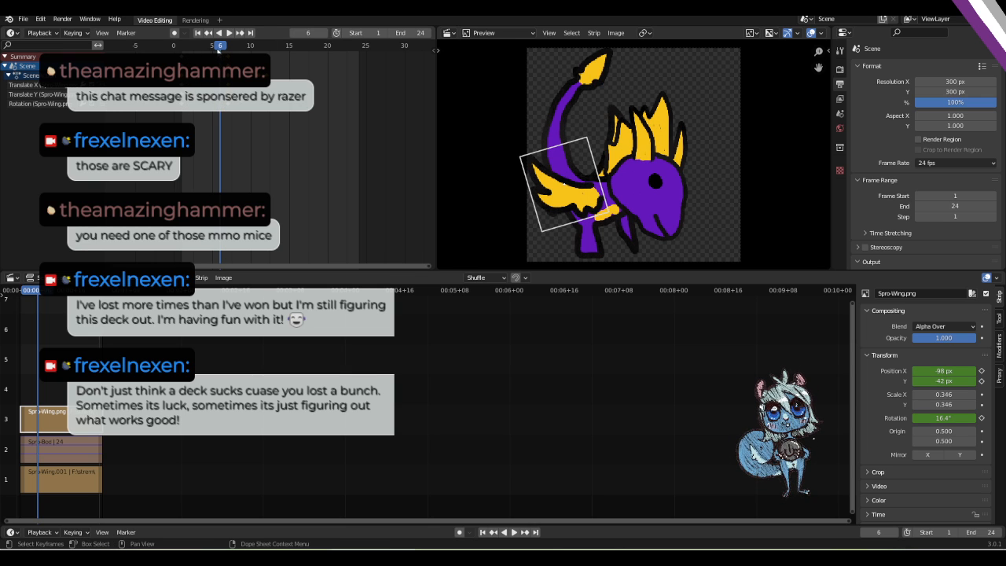
# Paste the front wing's frame 1 position and rotation keyframes at frame 13 and preview the motion.
pyautogui.moveTo(218, 50); pyautogui.dragTo(272, 47)
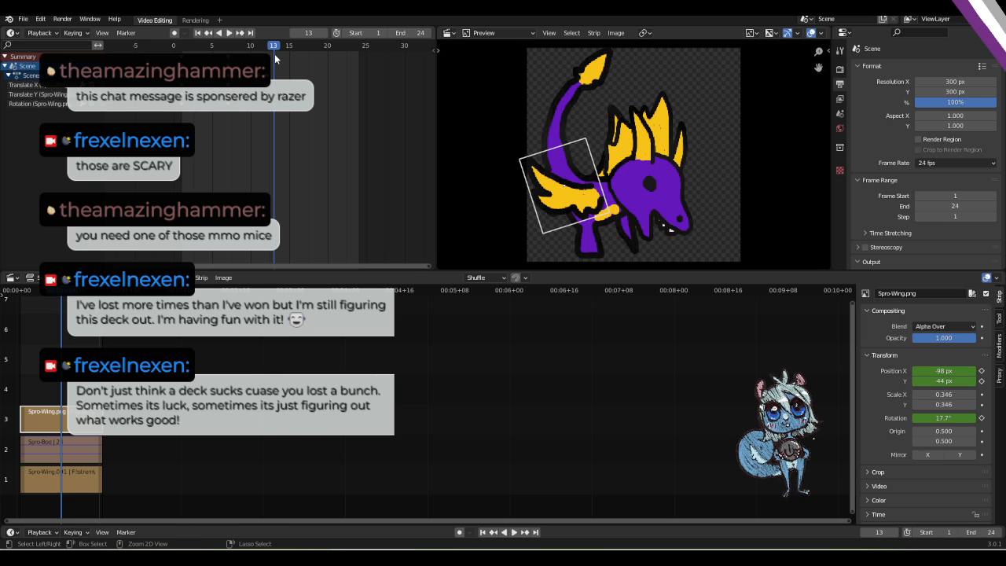
pyautogui.hotkey('ctrl', 'v')
pyautogui.press('space')
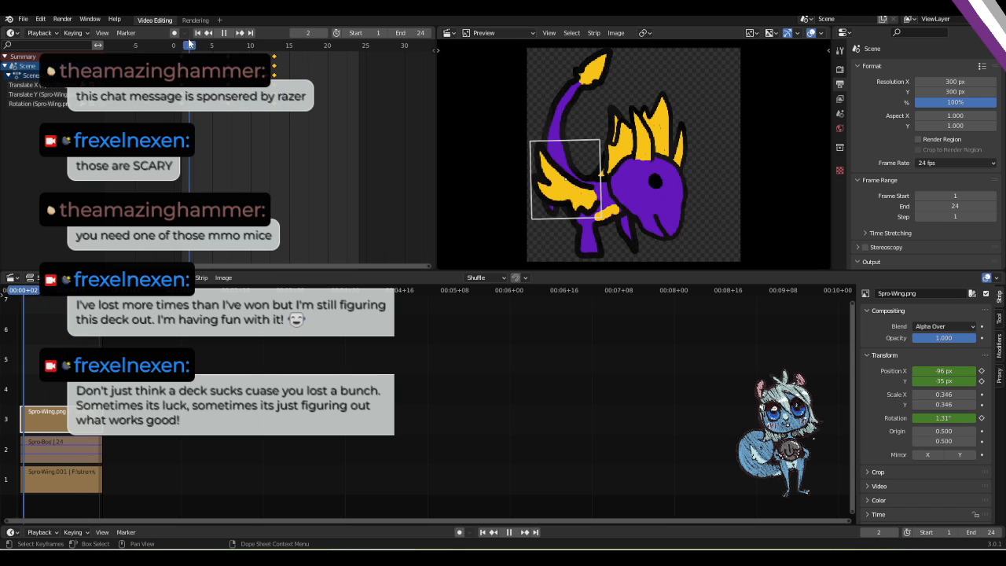
pyautogui.click(274, 45)
pyautogui.press('space')
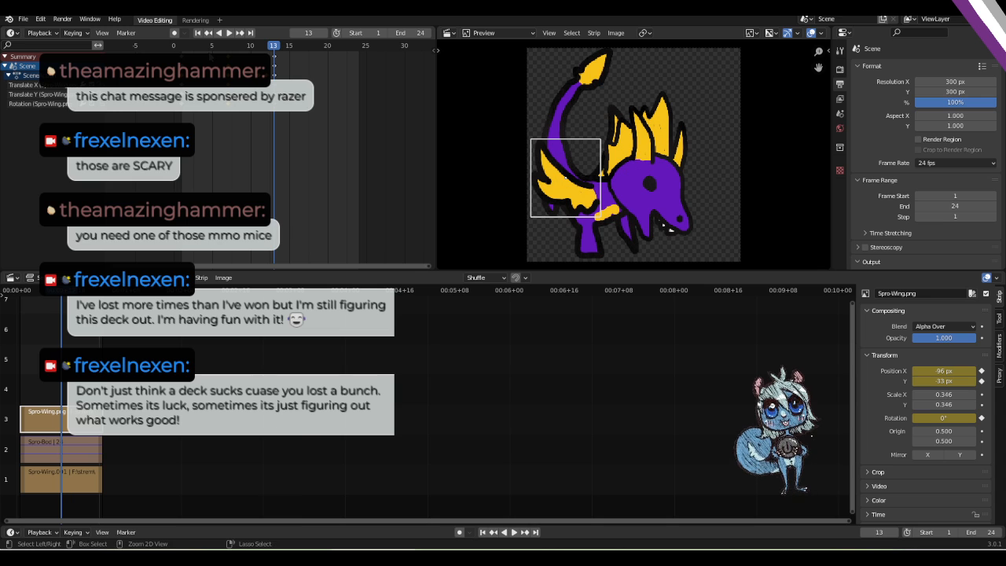
# Paste the front wing's frame 7 position and rotation keyframes at frame 19 and replay the animation.
pyautogui.moveTo(274, 48); pyautogui.dragTo(321, 48)
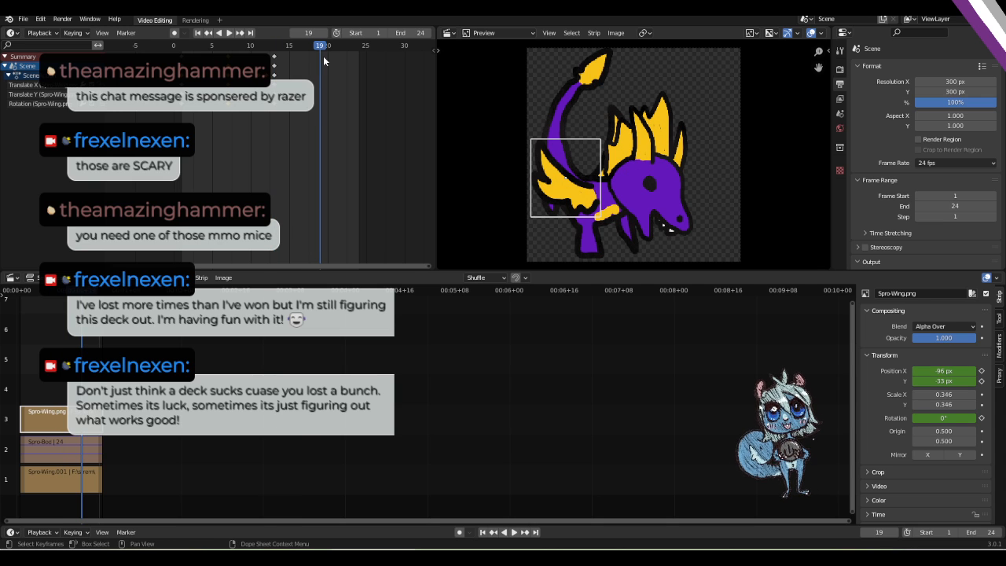
pyautogui.hotkey('ctrl', 'v')
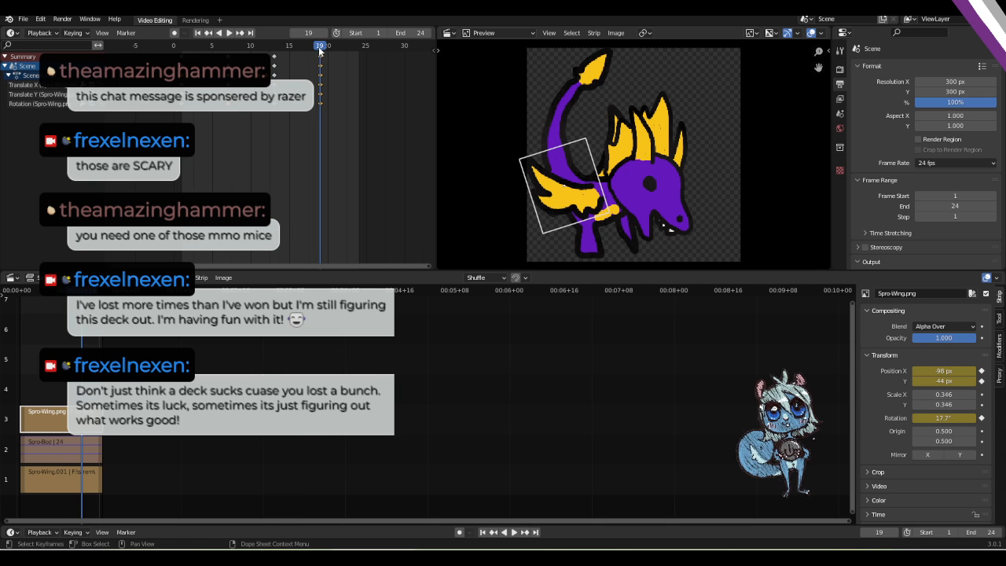
pyautogui.moveTo(320, 48); pyautogui.dragTo(275, 48)
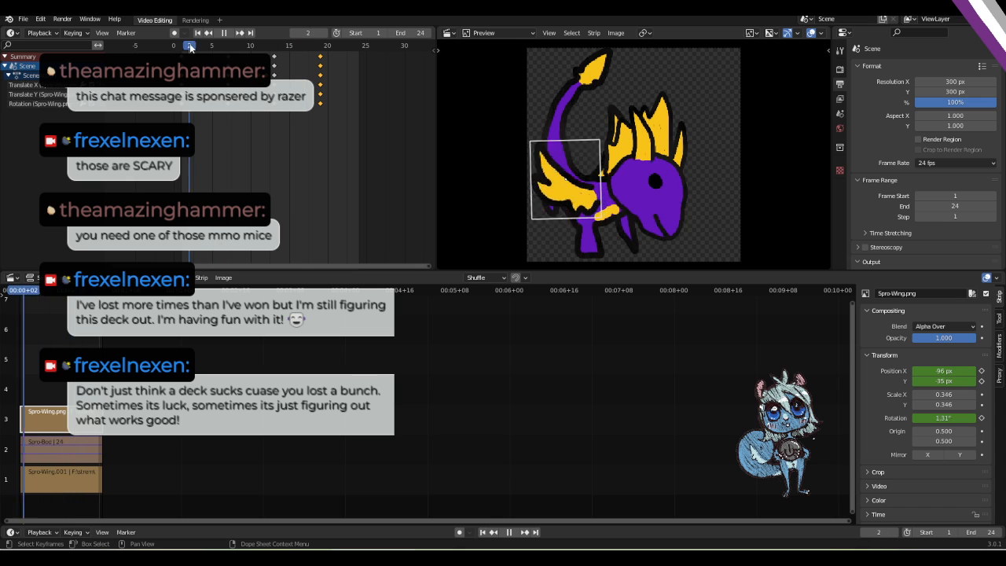
# Replay the front wing's motion and return to frame 1.
pyautogui.press('space')
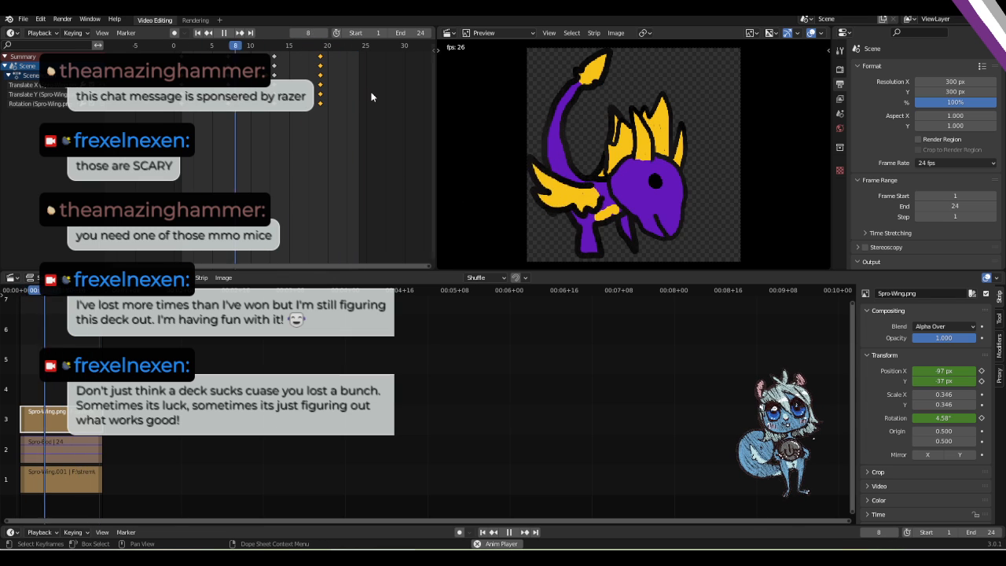
pyautogui.press('Escape')
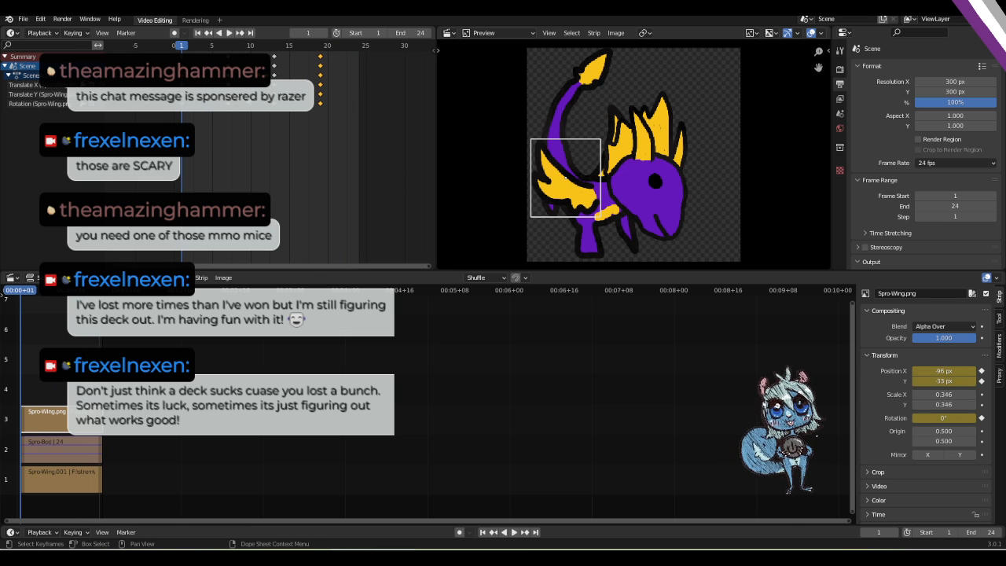
# At frame 6, rotate the Spro-Wing.001 back wing to 353° and move it to X 10 px, Y -17 px.
pyautogui.click(90, 487)
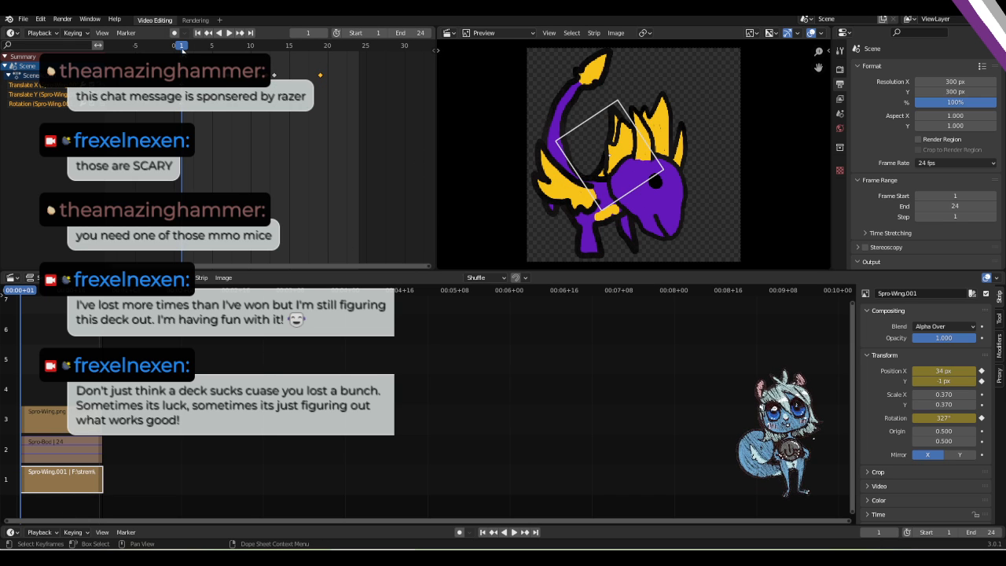
pyautogui.press('space')
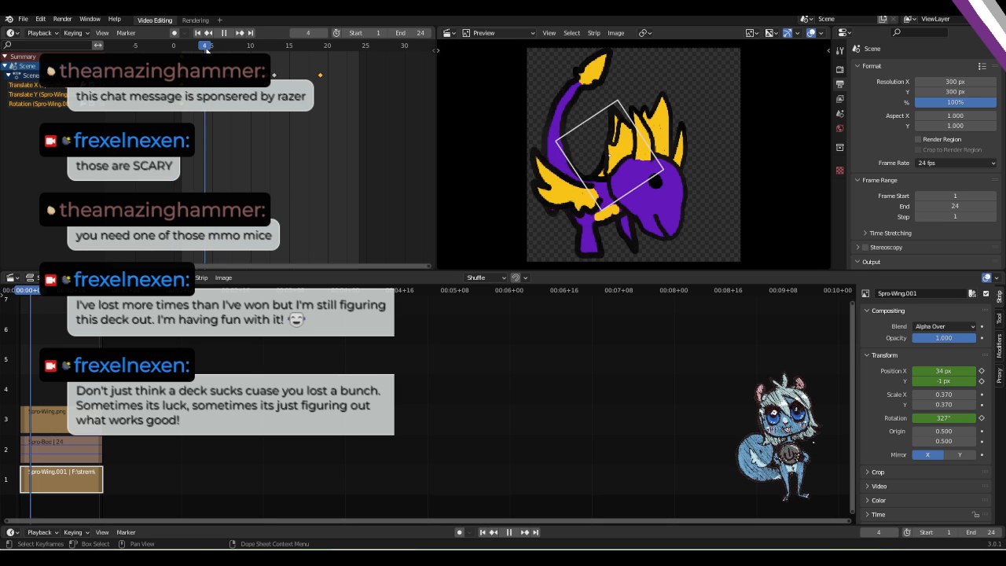
pyautogui.press('space')
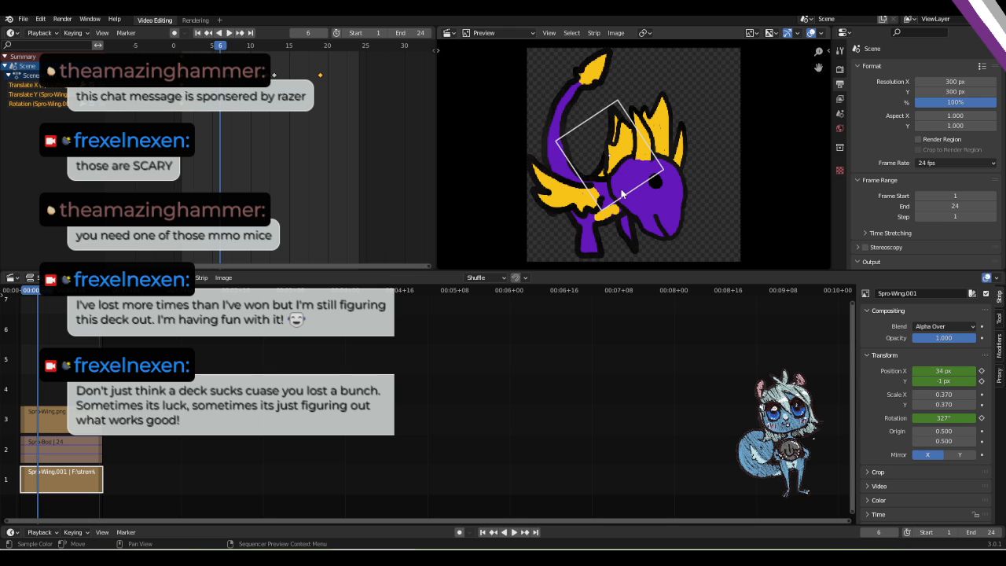
pyautogui.press('r')
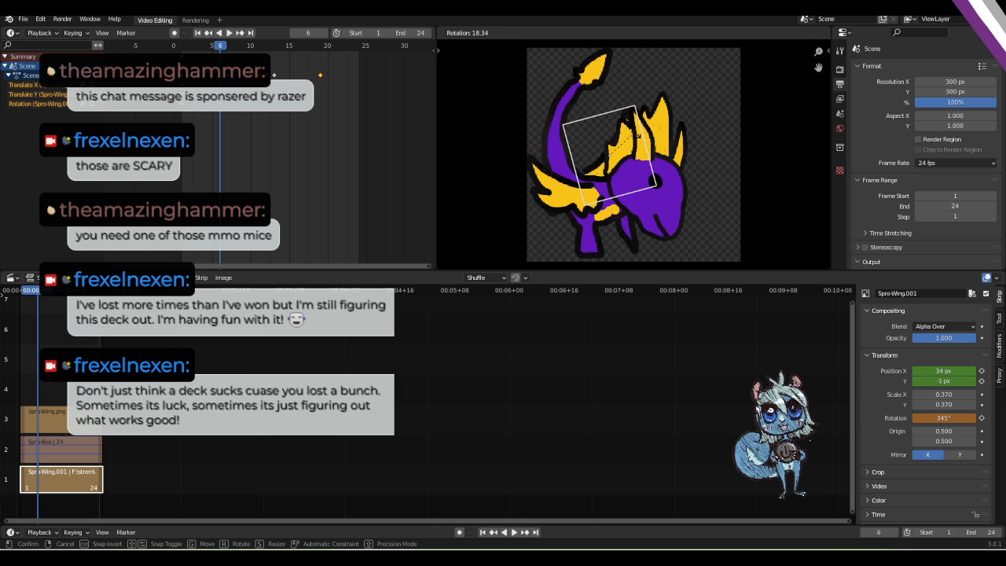
pyautogui.click(637, 118)
pyautogui.press('g')
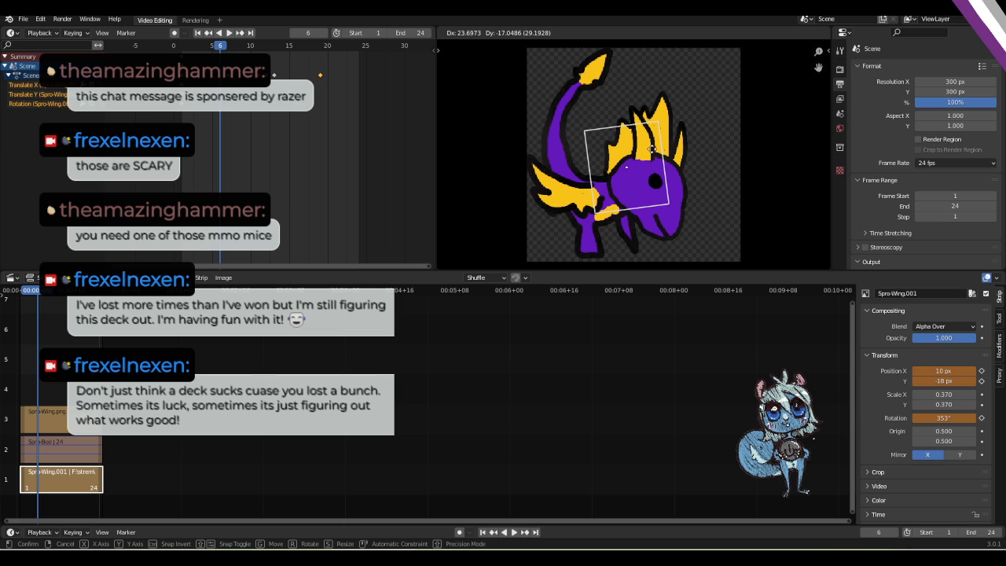
pyautogui.click(652, 150)
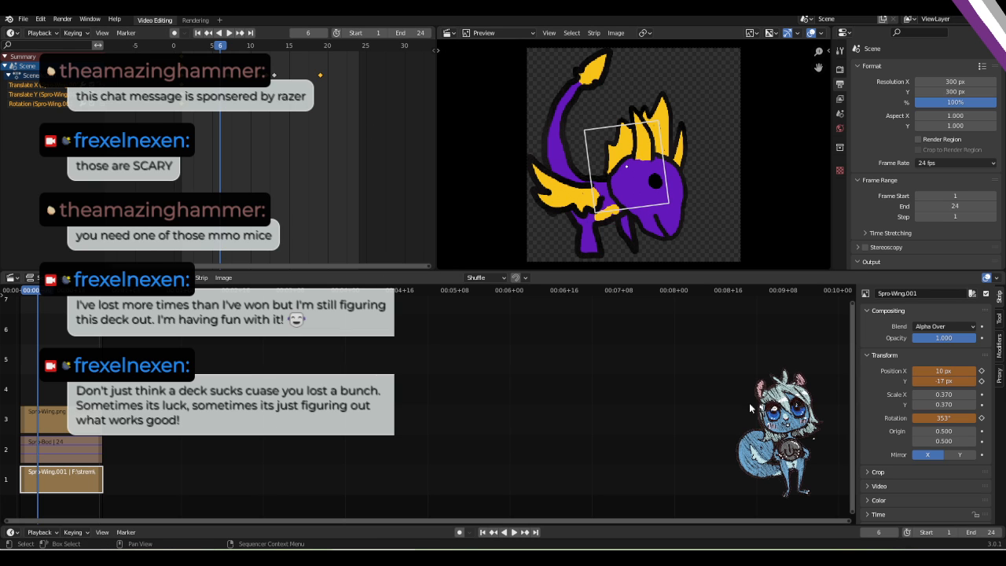
# Keyframe the back wing's X and Y position and rotation at frame 6.
pyautogui.click(982, 370)
pyautogui.click(981, 380)
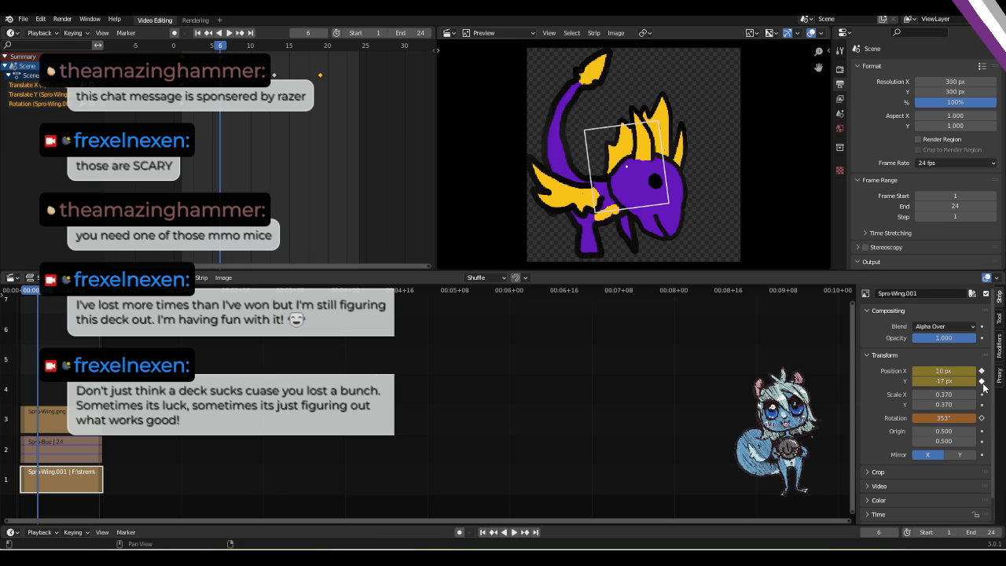
pyautogui.click(982, 417)
# Preview the back wing's motion between frames 1 and 6.
pyautogui.click(190, 46)
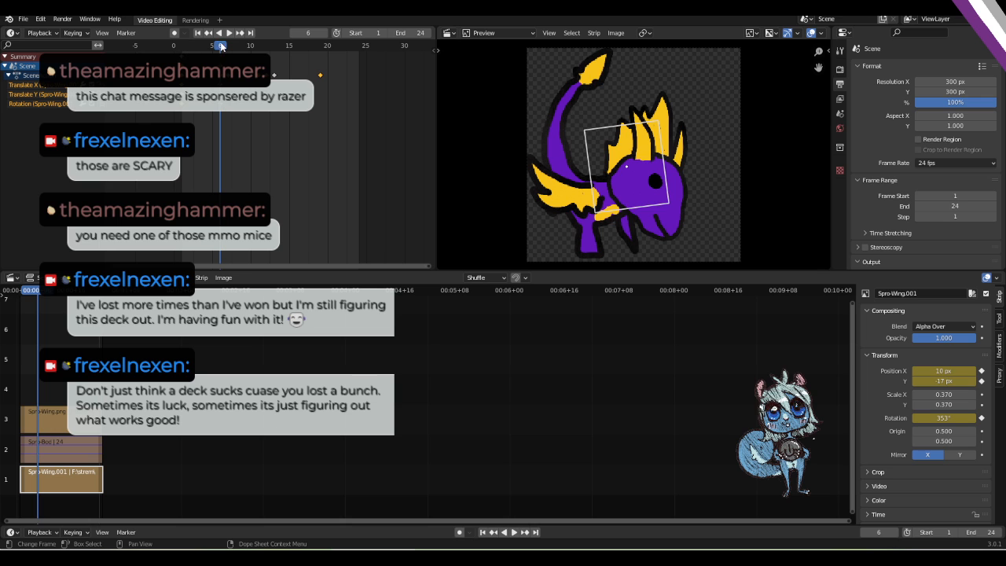
pyautogui.press('space')
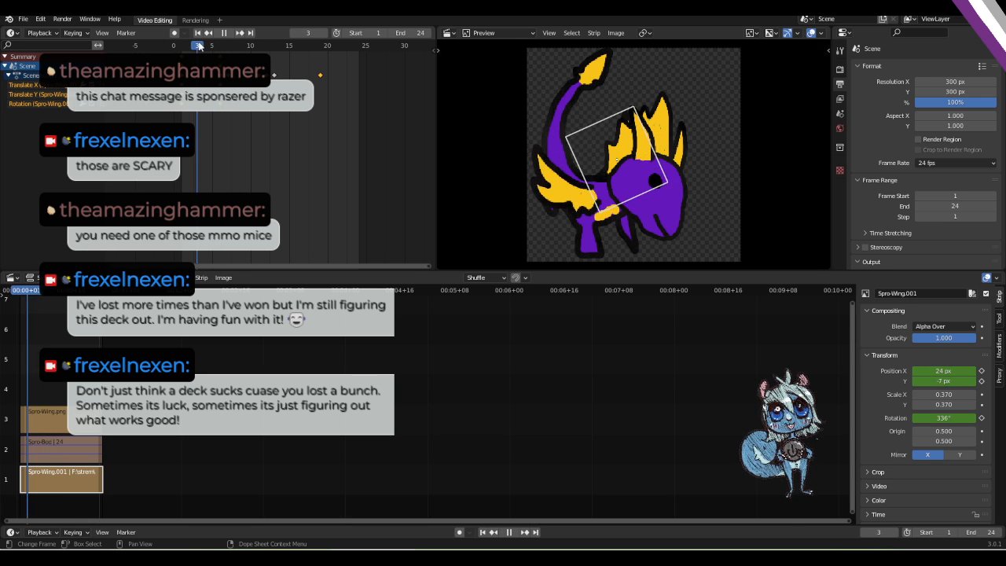
pyautogui.press('space')
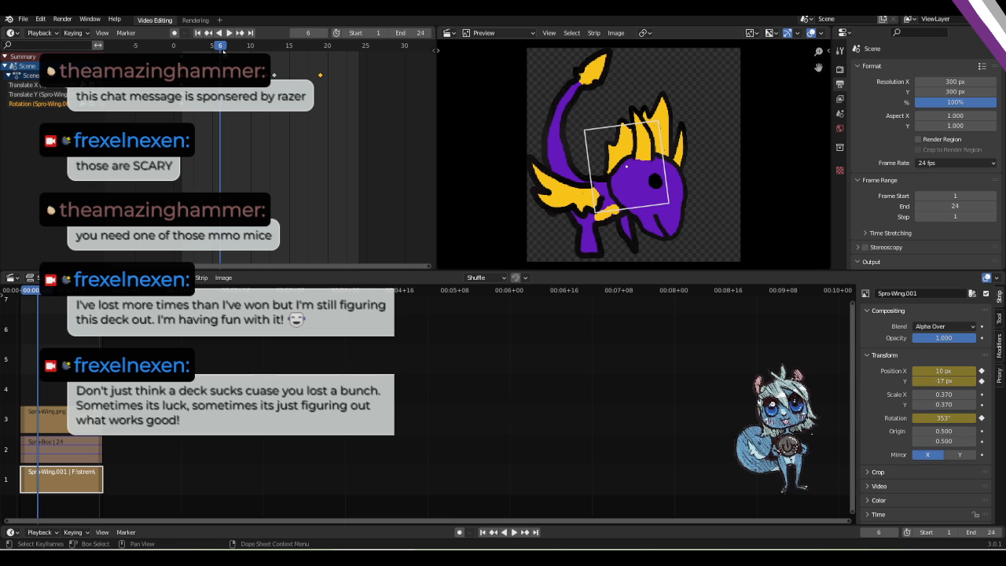
# Undo the faulty keyframe paste at frame 13 and paste the back wing's frame 1 position and rotation keyframes there.
pyautogui.press('space')
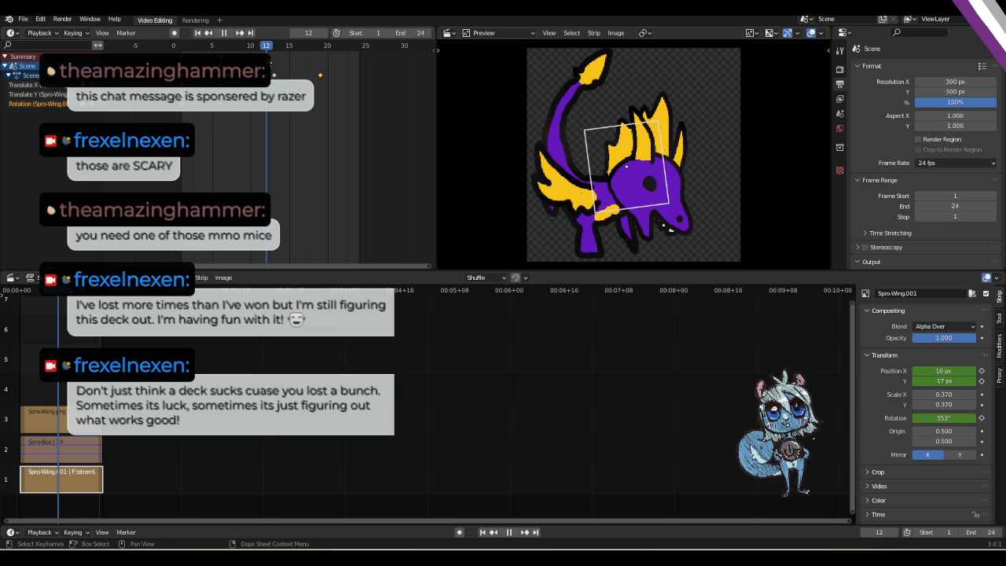
pyautogui.press('space')
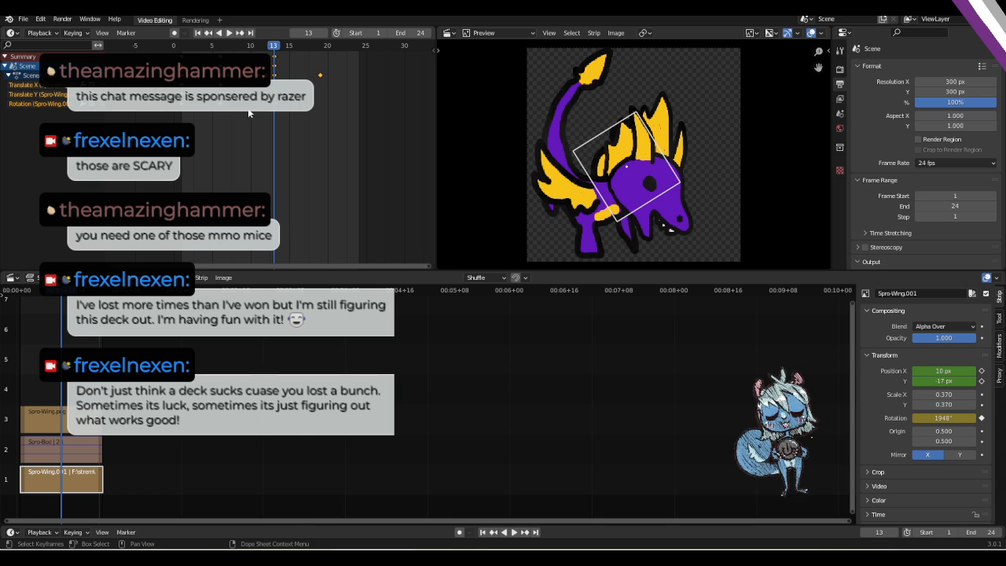
pyautogui.hotkey('ctrl', 'z')
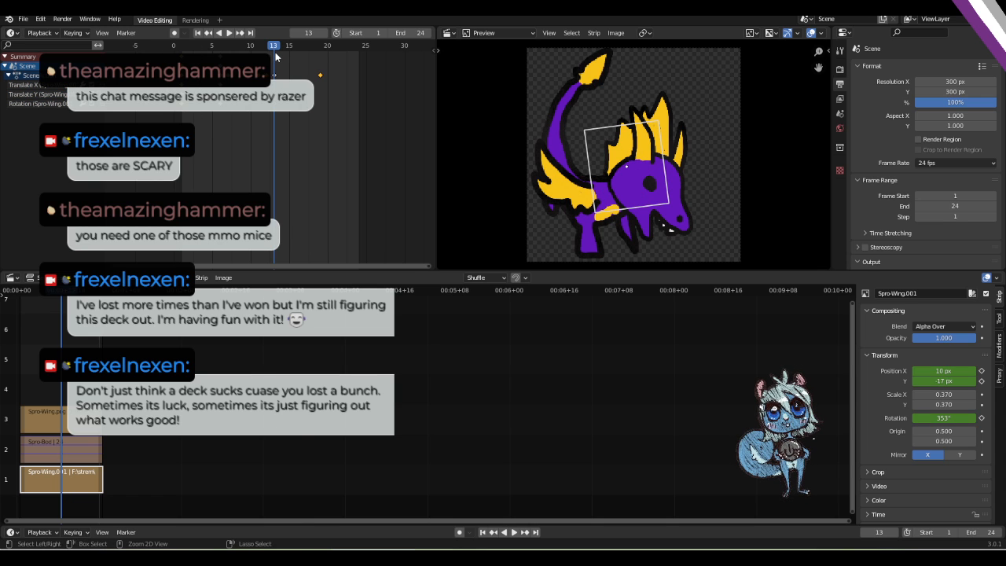
pyautogui.hotkey('ctrl', 'z')
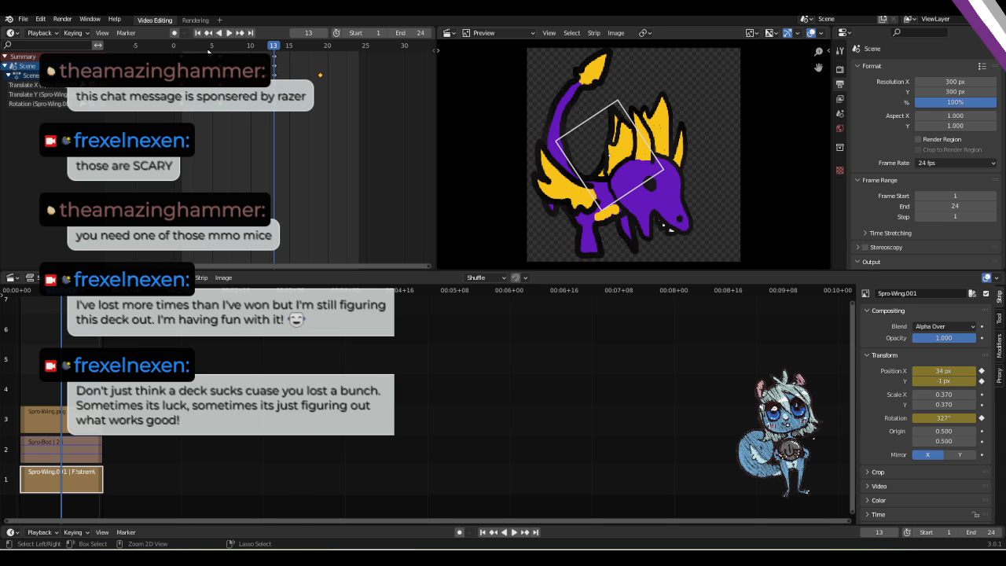
# Paste the back wing's frame 6 position and rotation keyframes at frame 19, check the motion and return to frame 1.
pyautogui.press('space')
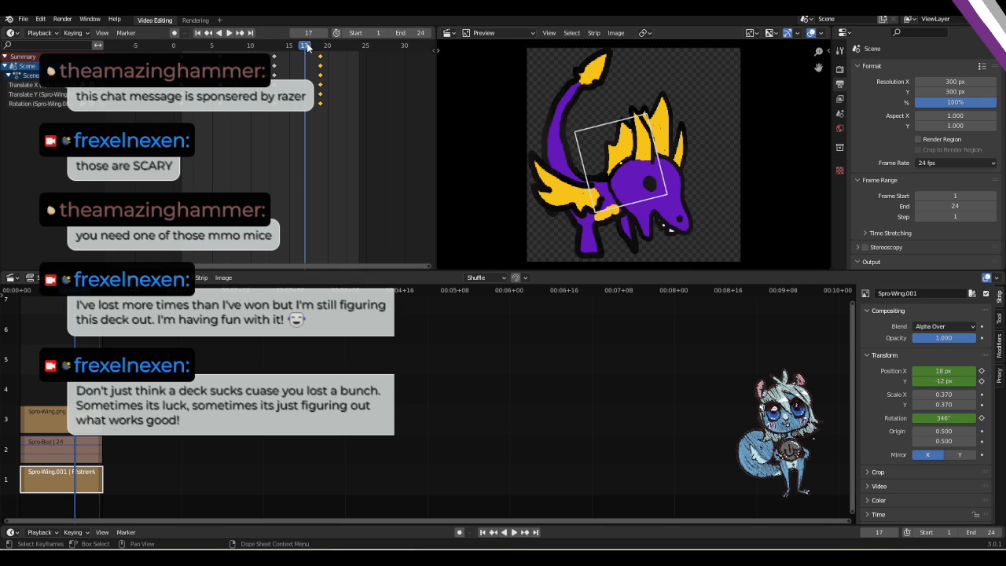
pyautogui.click(128, 45)
pyautogui.press('Escape')
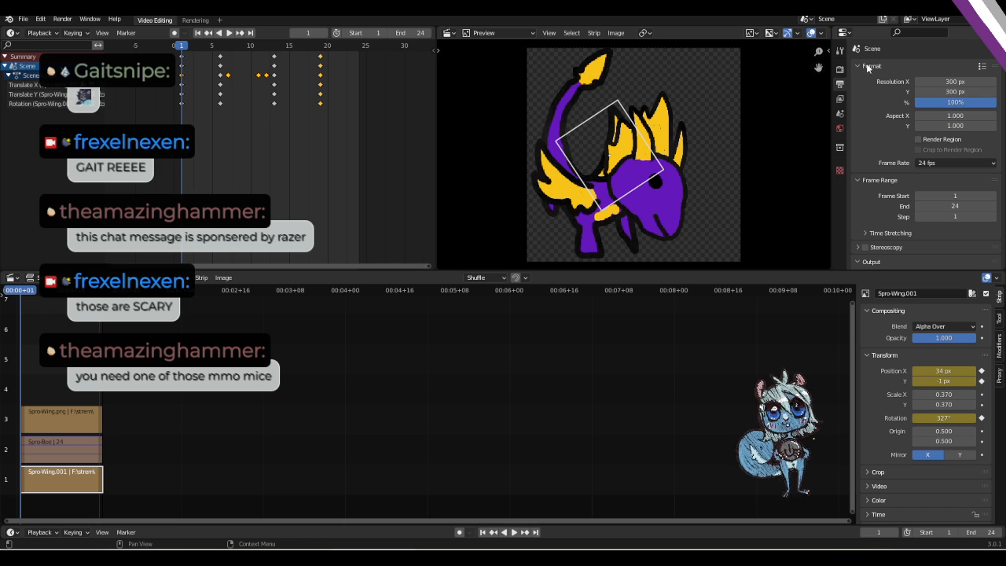
# Enable Transparent for the film in the render properties.
pyautogui.click(840, 69)
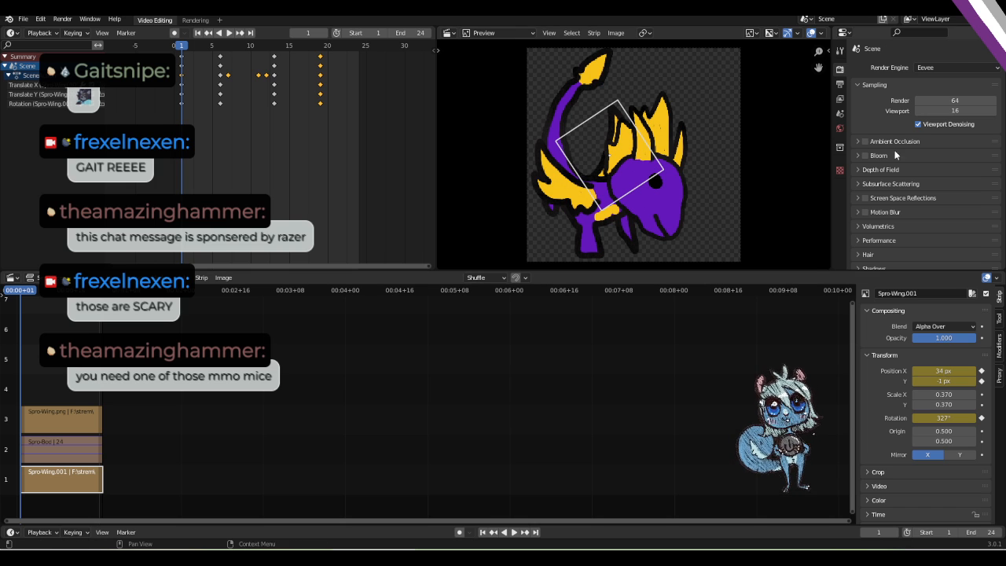
pyautogui.click(839, 83)
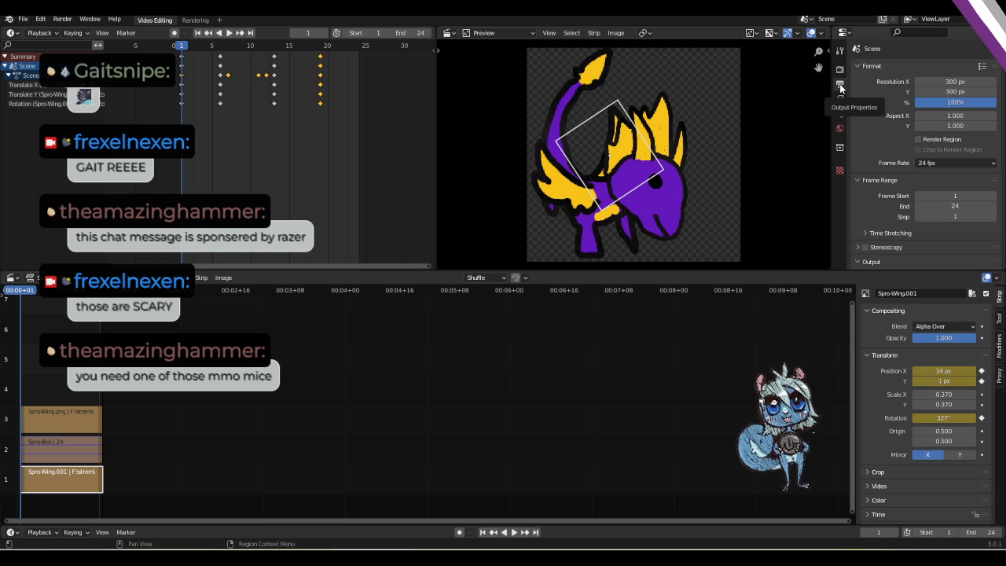
pyautogui.scroll(-5, 863, 128)
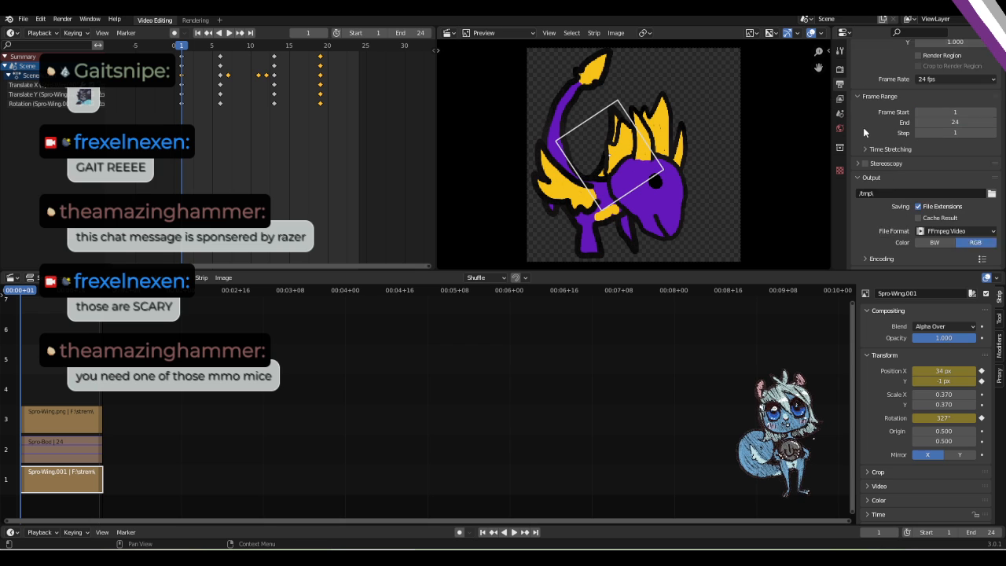
pyautogui.click(840, 71)
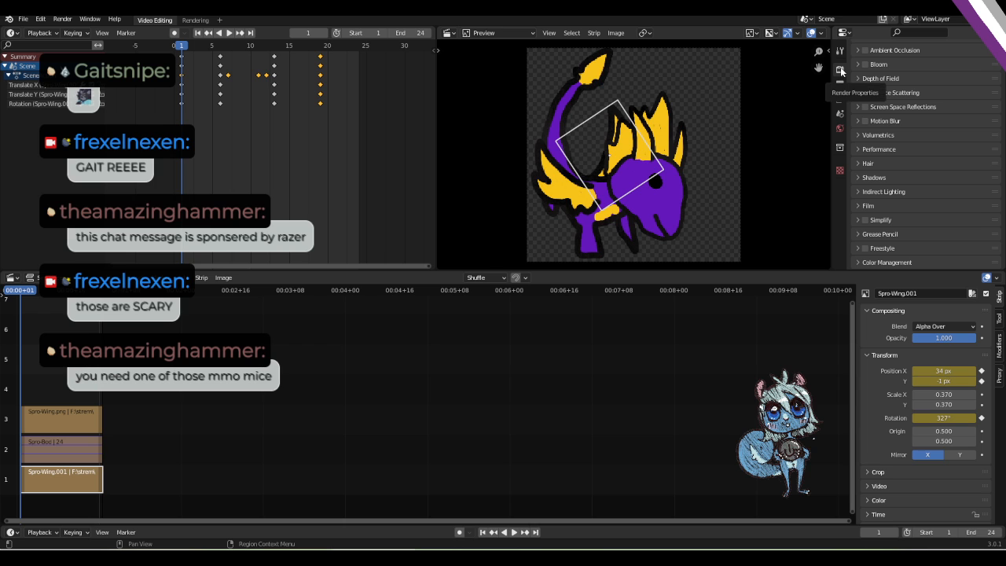
pyautogui.click(858, 206)
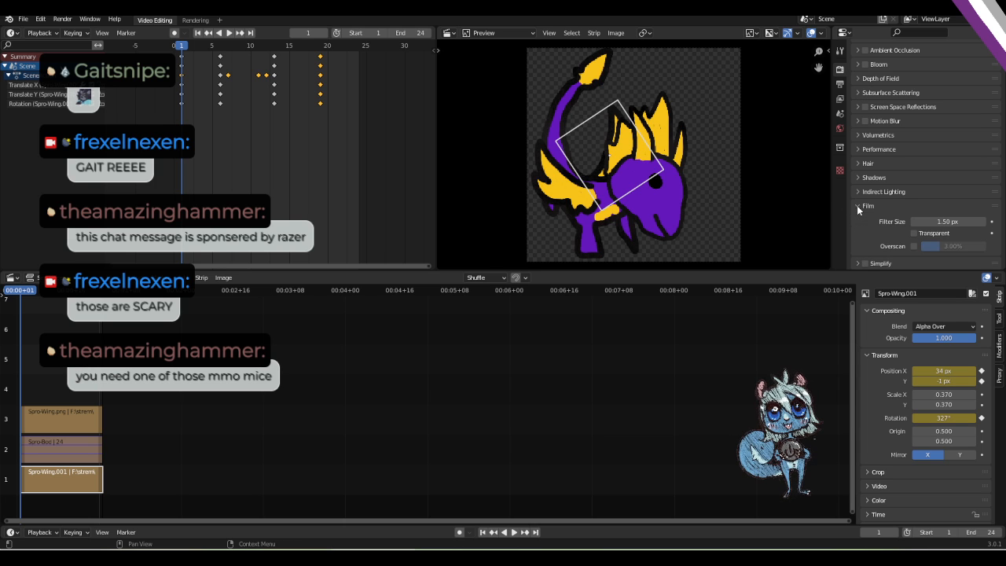
pyautogui.click(914, 233)
pyautogui.scroll(-2, 896, 236)
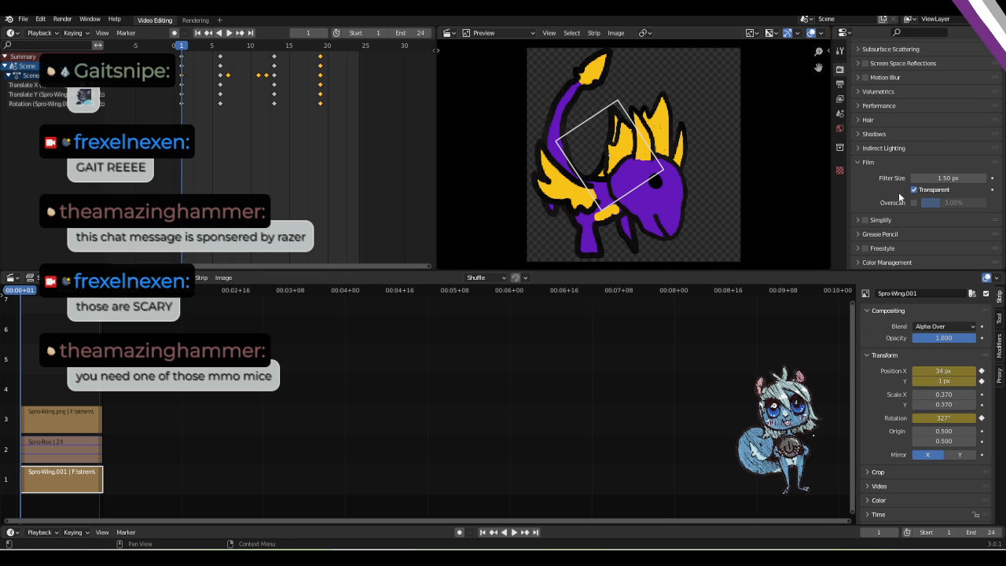
# Check the render and output settings, including the output path, and look at the spro folder in File Explorer.
pyautogui.click(841, 86)
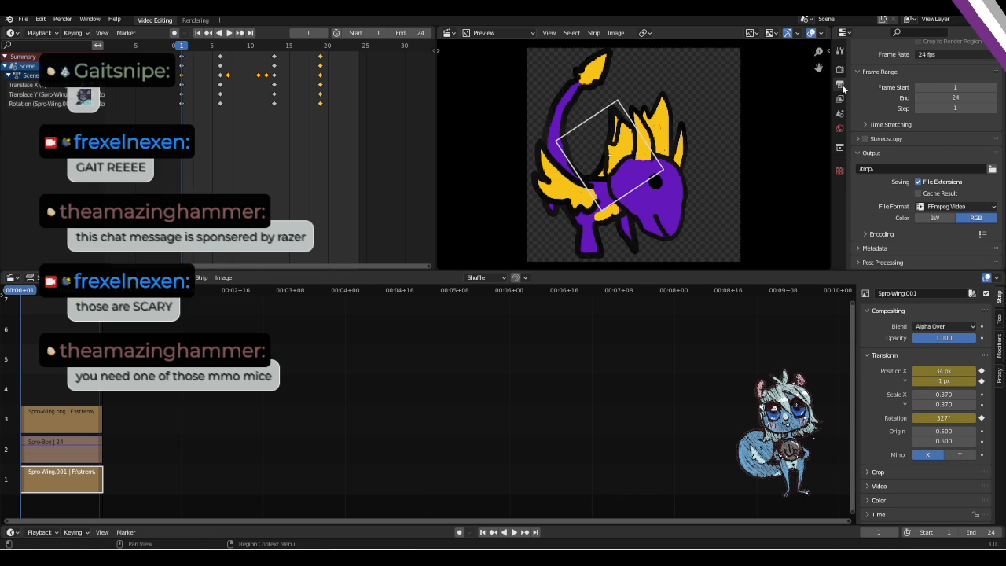
pyautogui.click(840, 69)
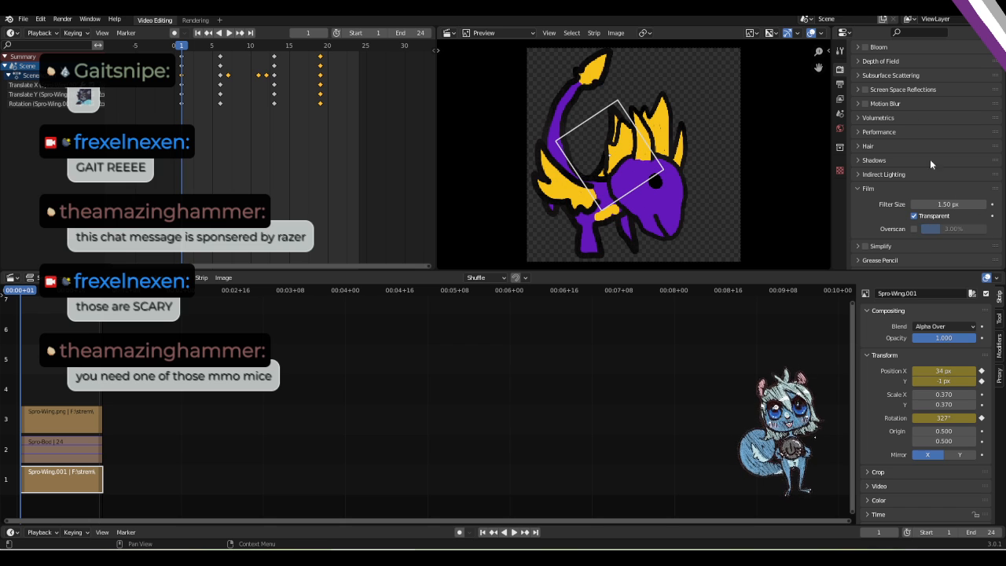
pyautogui.click(839, 84)
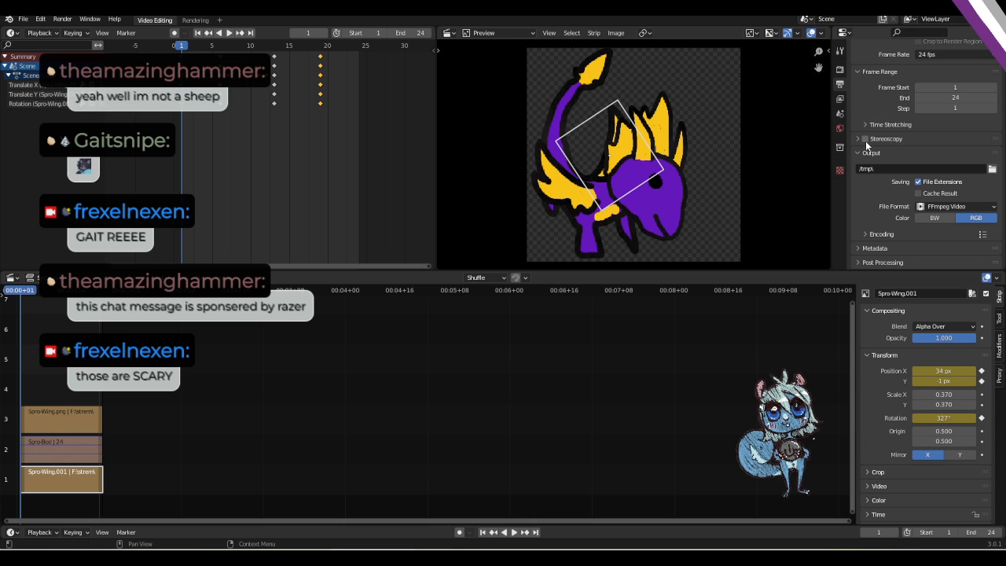
pyautogui.click(866, 168)
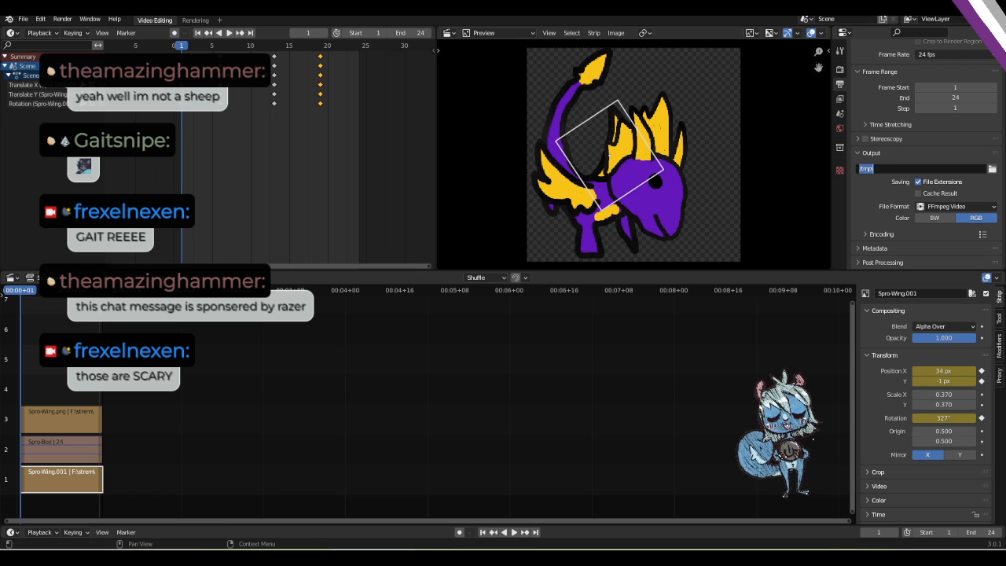
pyautogui.press('Escape')
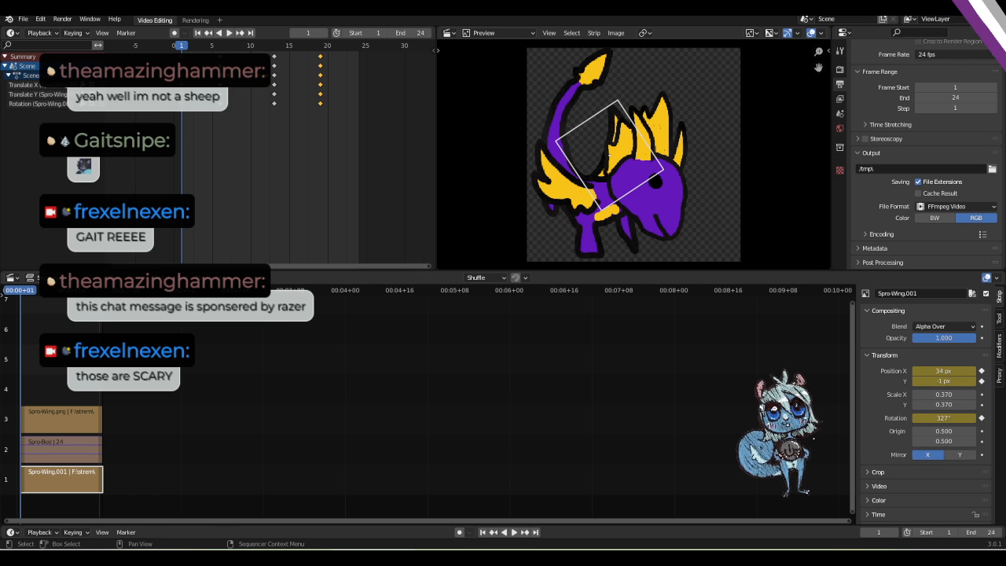
pyautogui.hotkey('alt', 'Tab')
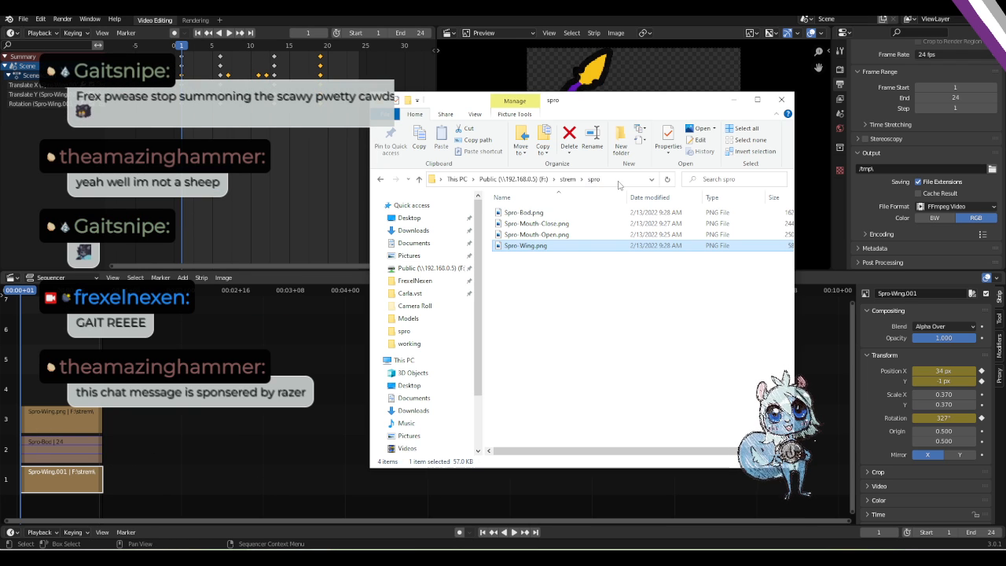
pyautogui.hotkey('alt', 'Tab')
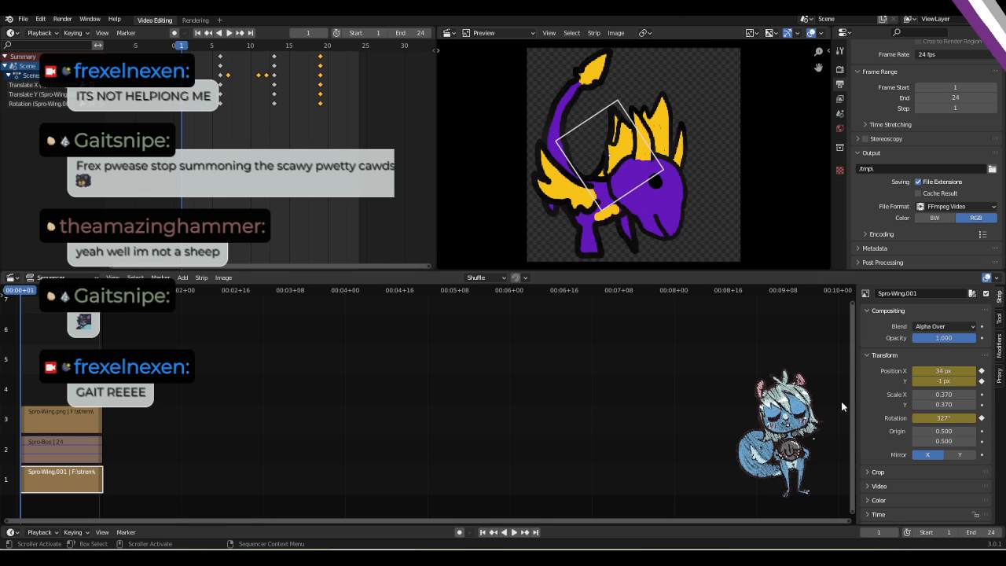
# Change the dope sheet area into an Image Editor.
pyautogui.click(13, 277)
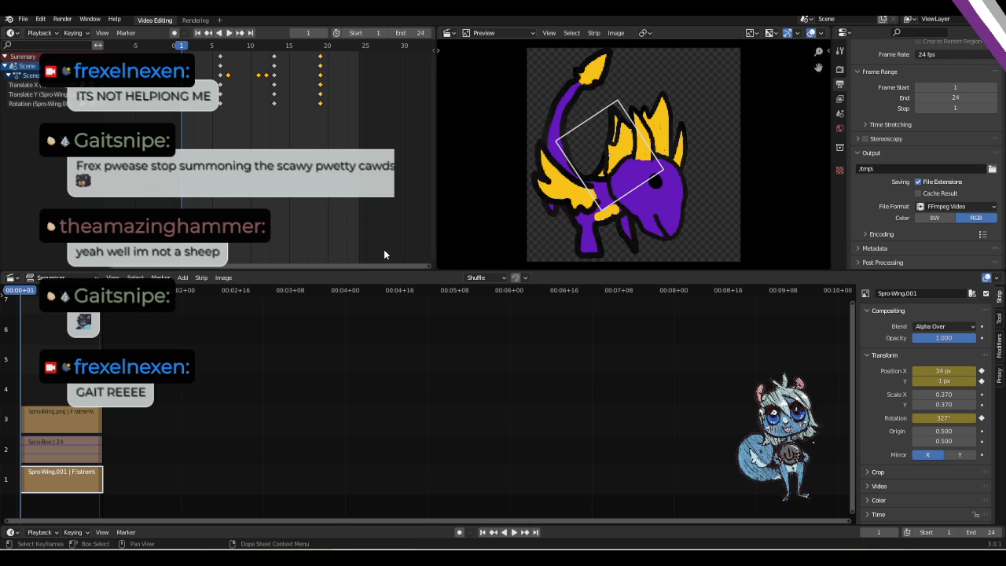
pyautogui.click(12, 33)
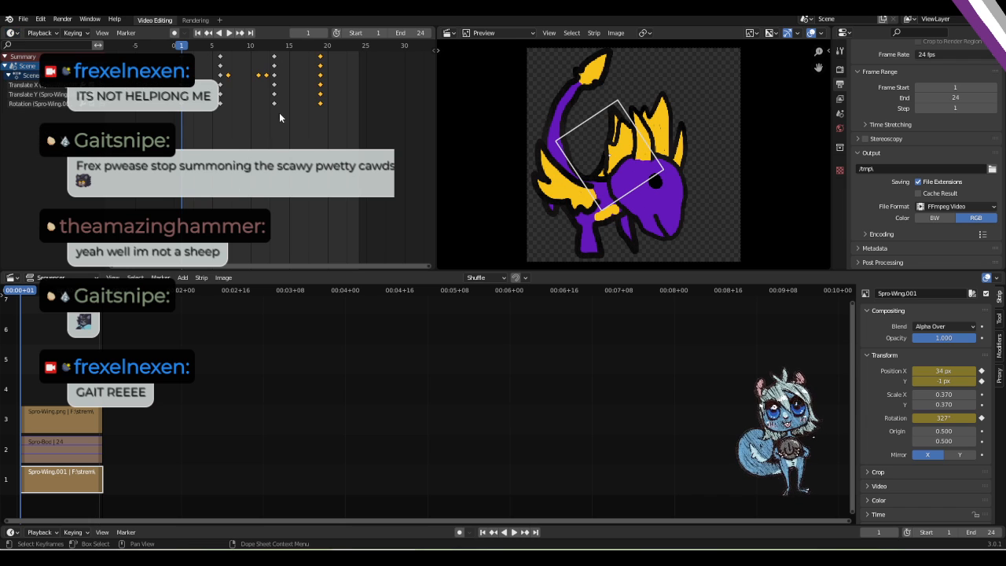
pyautogui.click(16, 33)
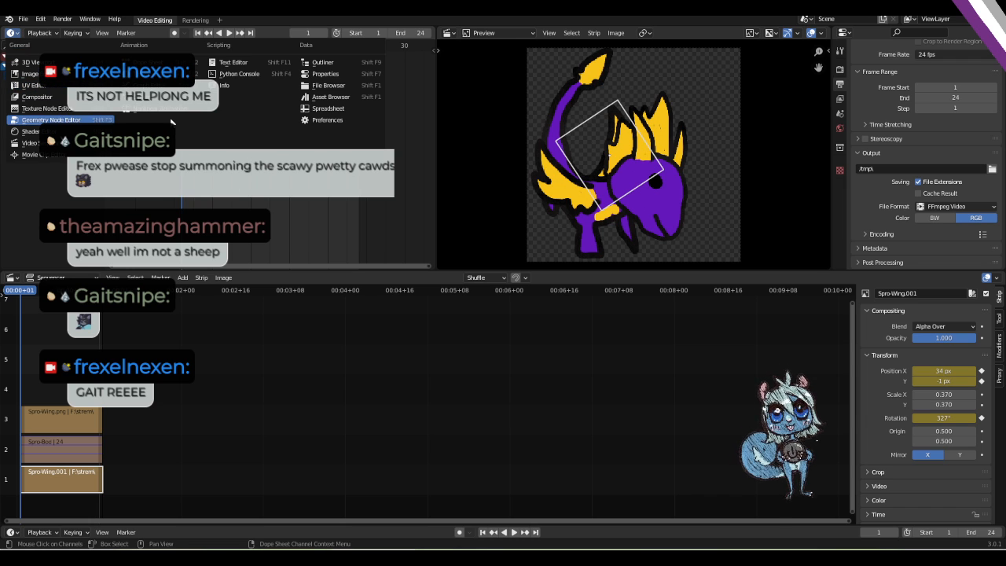
pyautogui.click(32, 73)
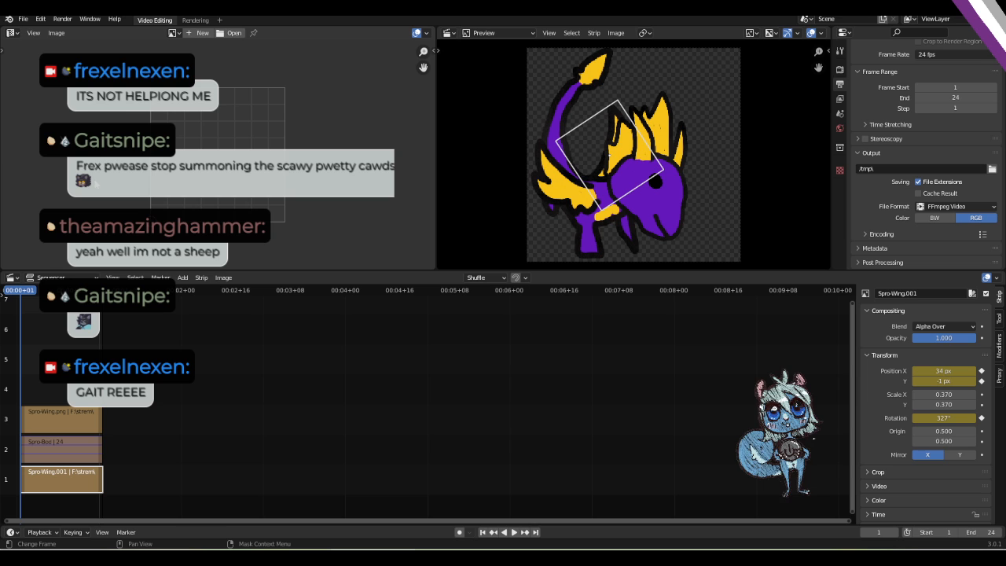
# Change the Image Editor area into a Video Sequencer.
pyautogui.click(11, 33)
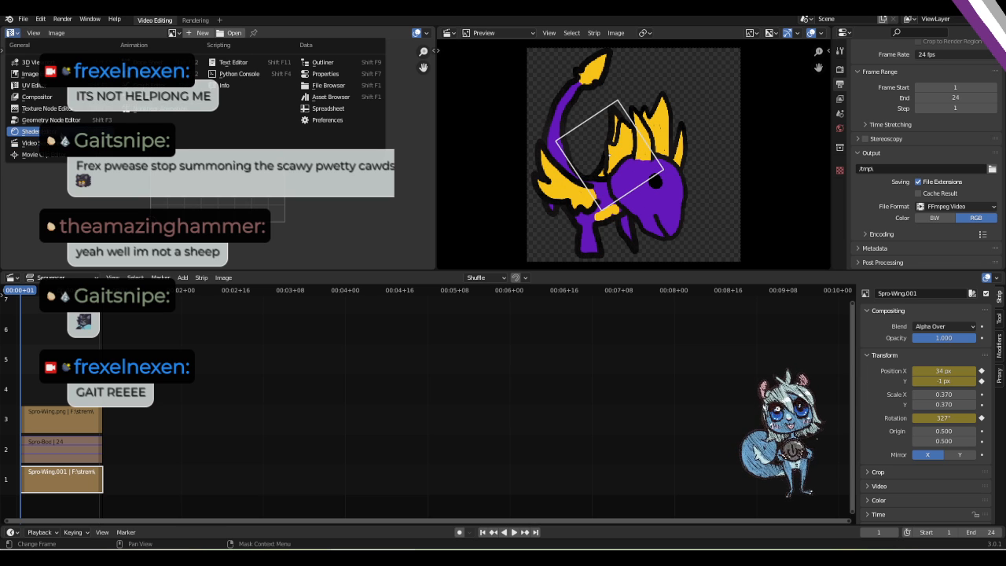
pyautogui.click(31, 144)
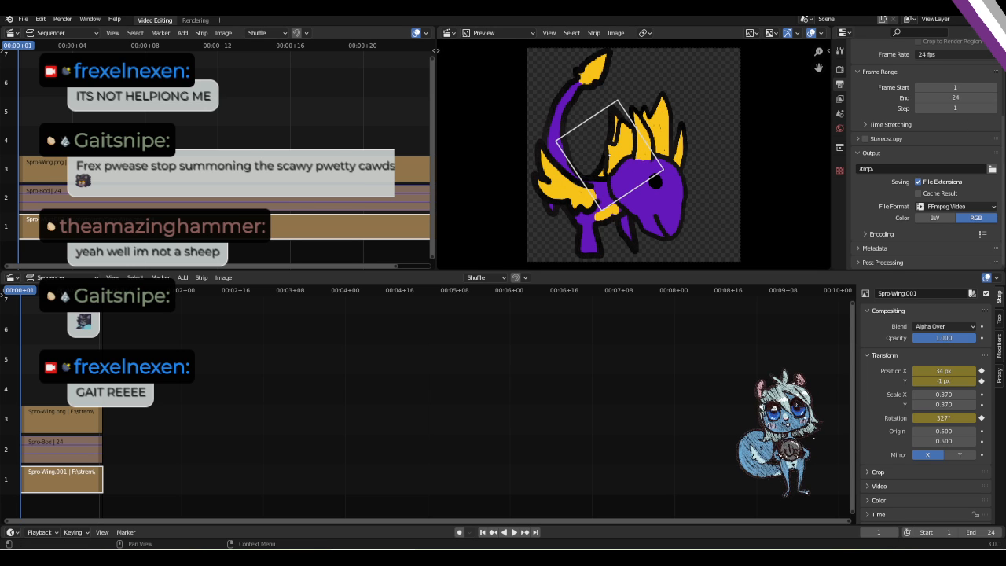
# Copy the spro folder's path from File Explorer and set the render output path to F:\strem\spro.
pyautogui.hotkey('alt', 'Tab')
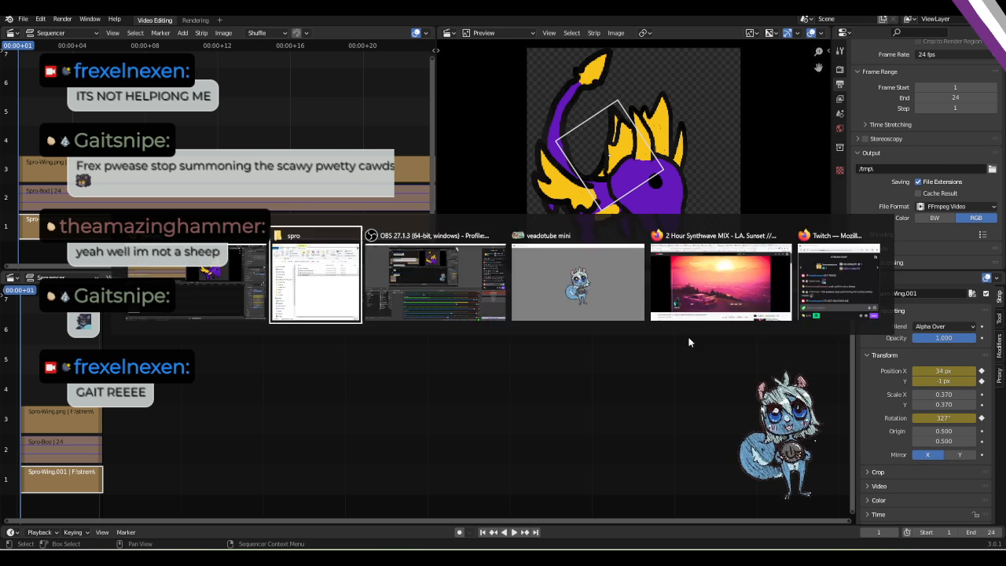
pyautogui.click(616, 180)
pyautogui.hotkey('ctrl', 'c')
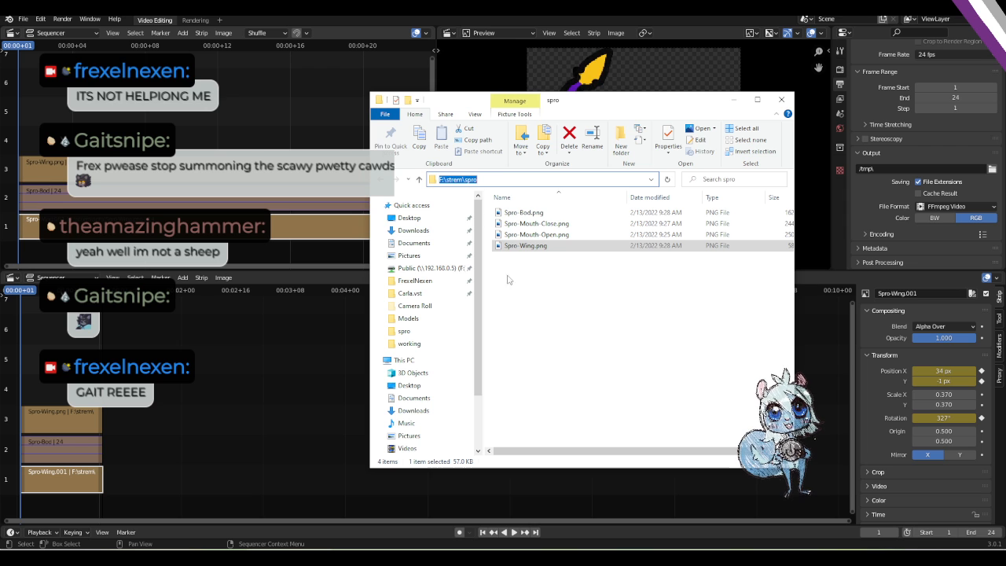
pyautogui.hotkey('alt', 'Tab')
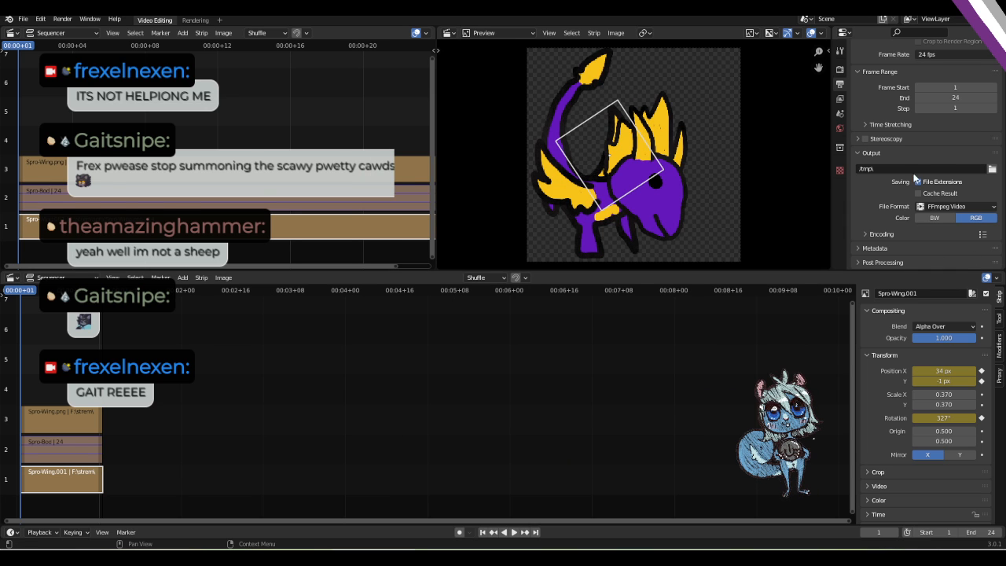
pyautogui.click(864, 168)
pyautogui.hotkey('ctrl', 'v')
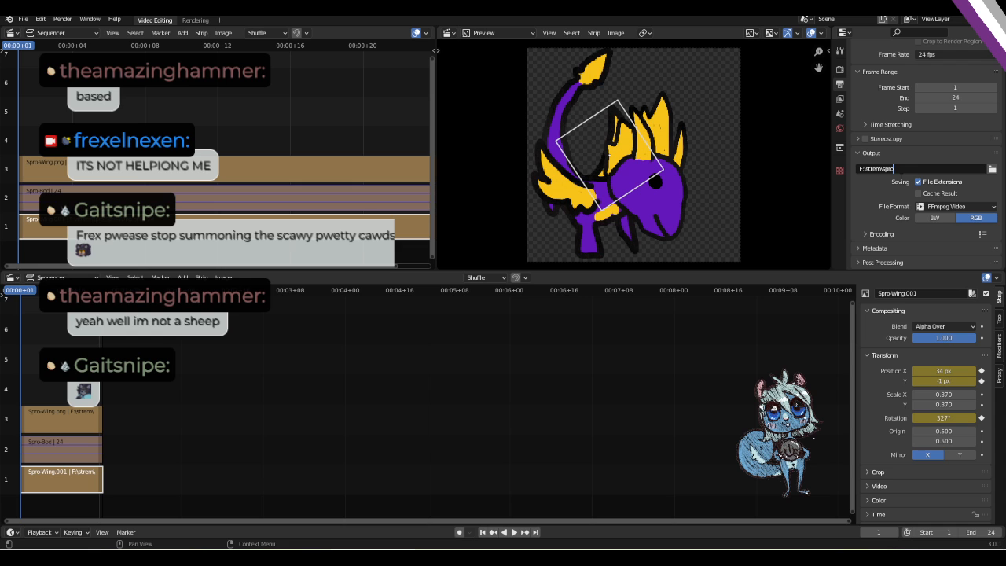
pyautogui.hotkey('ctrl', 'a')
pyautogui.hotkey('ctrl', 'c')
pyautogui.press('BackSpace')
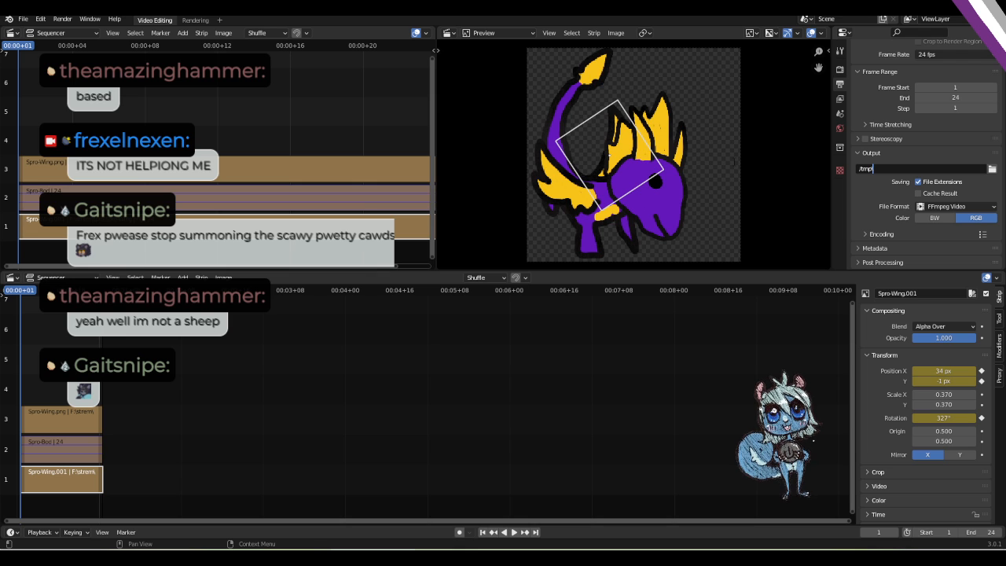
pyautogui.moveTo(871, 168); pyautogui.dragTo(859, 168)
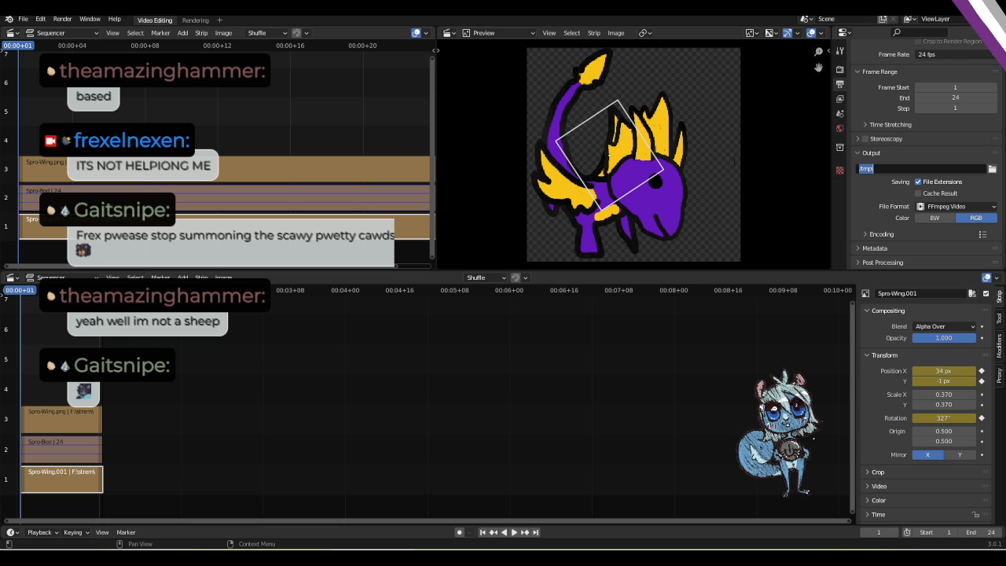
pyautogui.hotkey('ctrl', 'v')
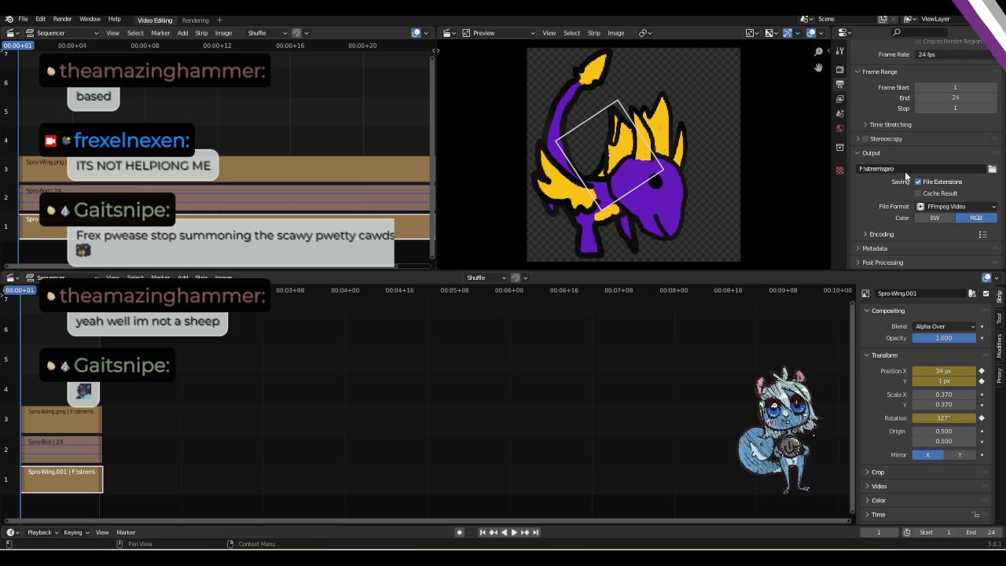
pyautogui.hotkey('ctrl', 'a')
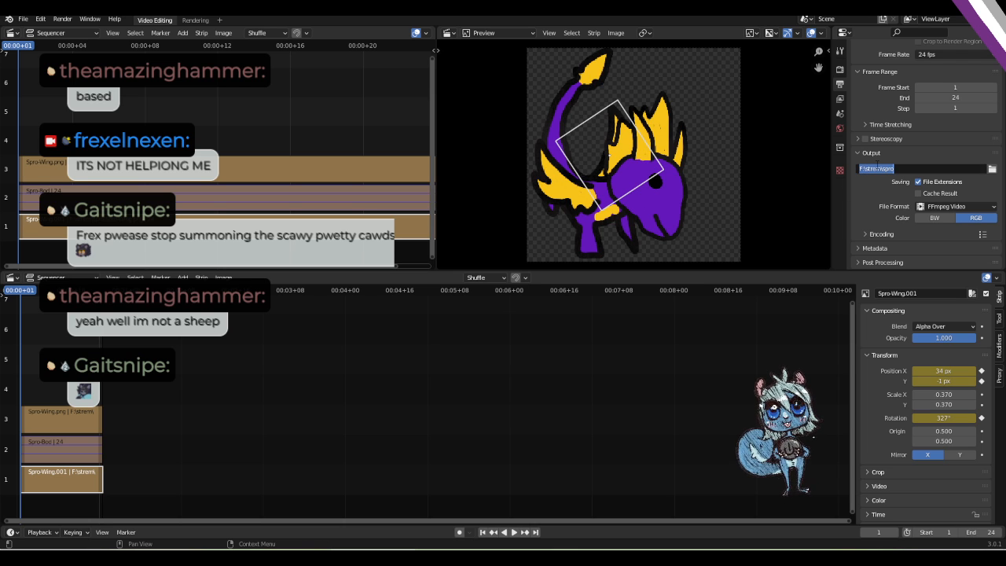
# Look through the folders suggested for %userprofile%\ in the Windows Run dialog.
pyautogui.press('super+r')
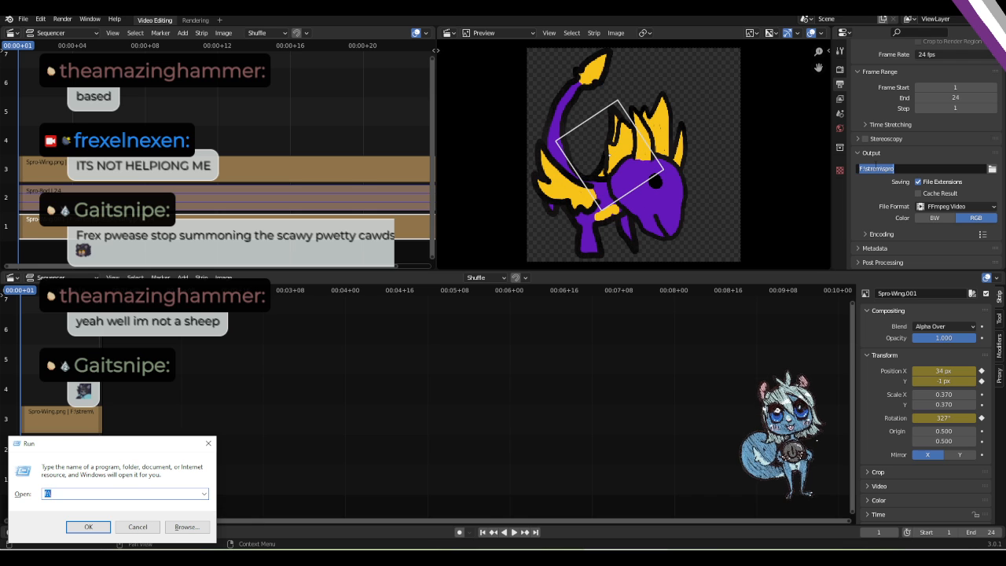
pyautogui.press('Escape')
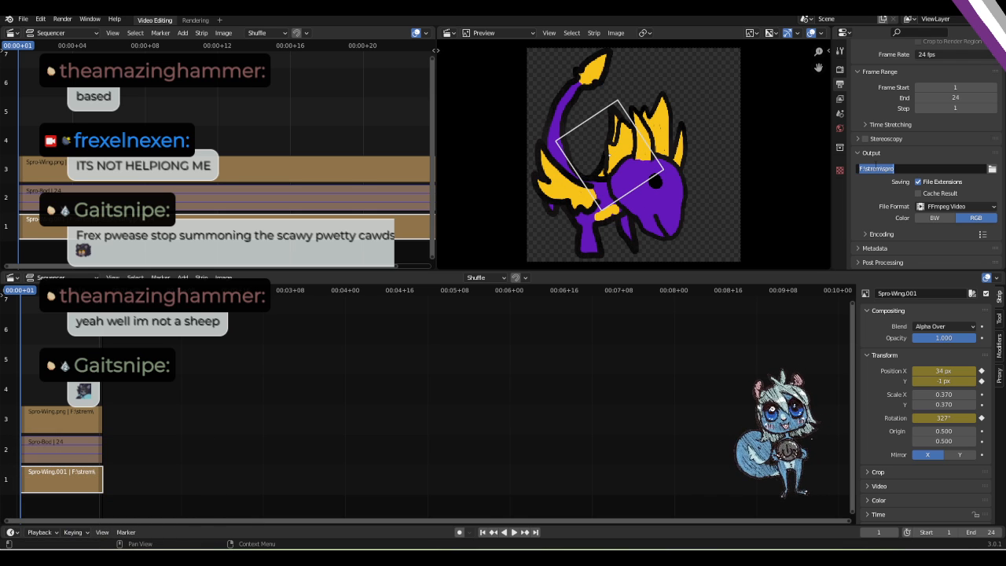
pyautogui.press('super+r')
pyautogui.write('%')
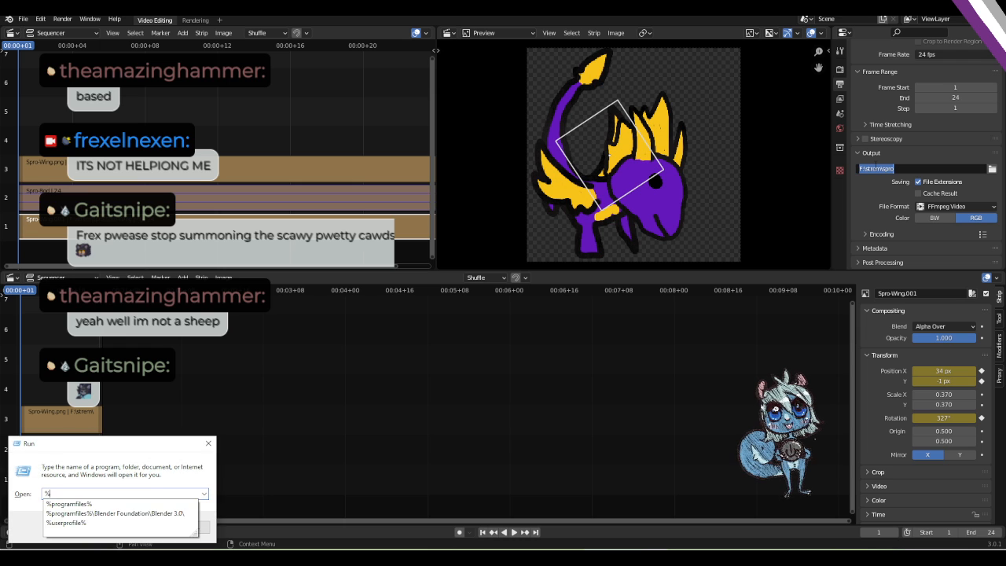
pyautogui.write('userprofile%\\')
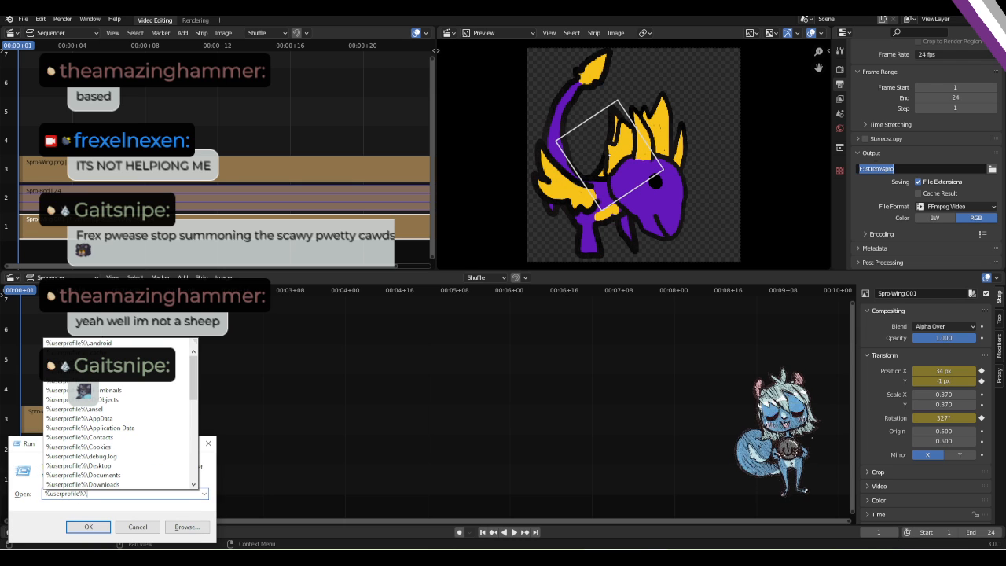
pyautogui.press('Down')
pyautogui.press('Down')
pyautogui.press('Down')
pyautogui.press('Down')
pyautogui.press('Down')
pyautogui.press('Down')
pyautogui.press('Down')
pyautogui.press('Down')
pyautogui.press('Down')
pyautogui.press('Down')
pyautogui.press('Down')
pyautogui.press('Down')
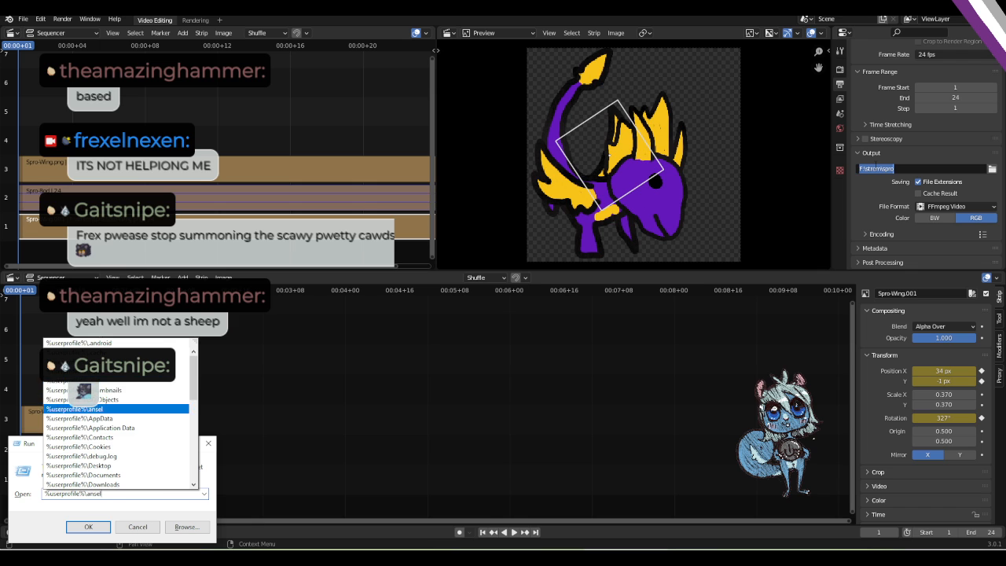
pyautogui.press('Down')
pyautogui.press('Up')
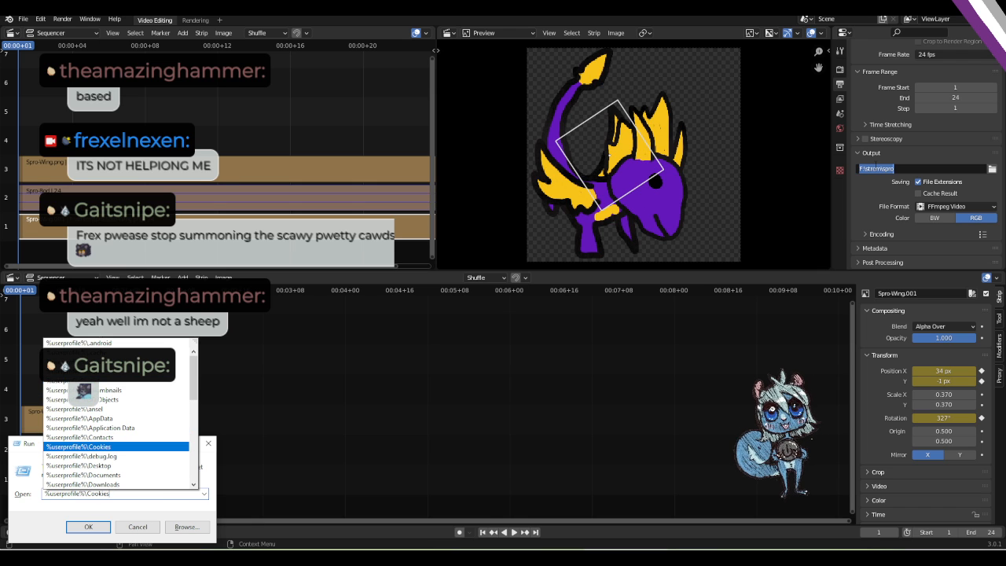
pyautogui.press('Down')
pyautogui.press('Down')
pyautogui.press('Down')
pyautogui.press('Down')
pyautogui.press('Down')
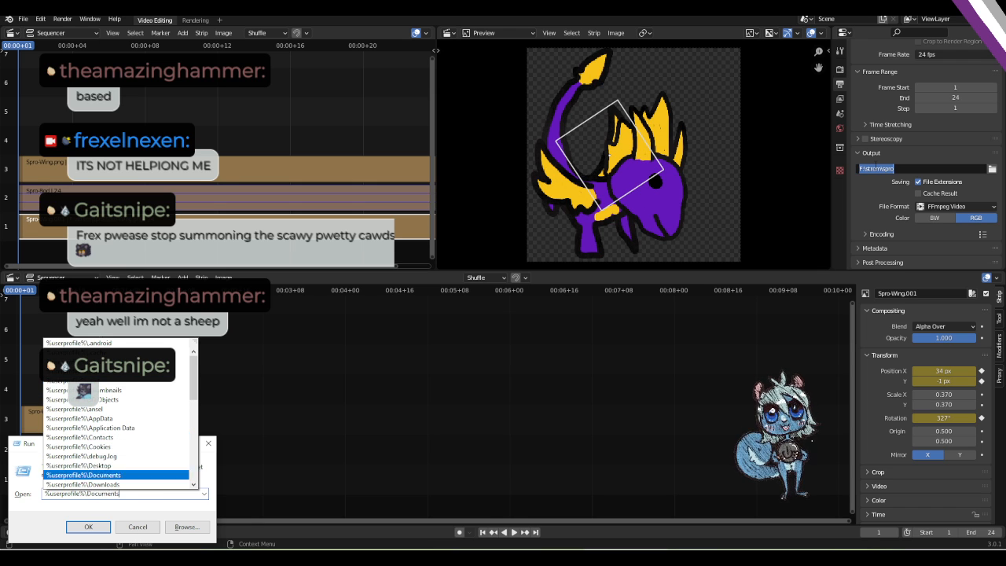
pyautogui.press('Down')
pyautogui.press('Down')
pyautogui.press('Down')
pyautogui.press('Down')
pyautogui.press('Down')
pyautogui.press('Down')
pyautogui.press('Down')
pyautogui.press('Down')
pyautogui.press('Down')
pyautogui.press('Down')
pyautogui.press('Down')
pyautogui.press('Down')
pyautogui.press('Down')
pyautogui.press('Down')
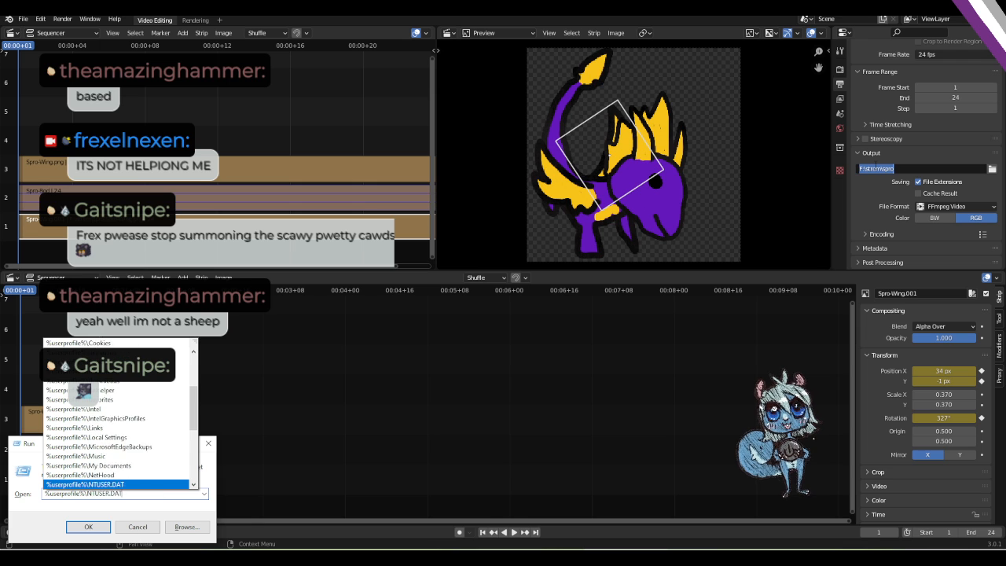
pyautogui.press('Down')
pyautogui.press('Down')
pyautogui.press('Down')
pyautogui.press('Down')
pyautogui.press('Down')
pyautogui.press('Down')
pyautogui.press('Down')
pyautogui.press('Down')
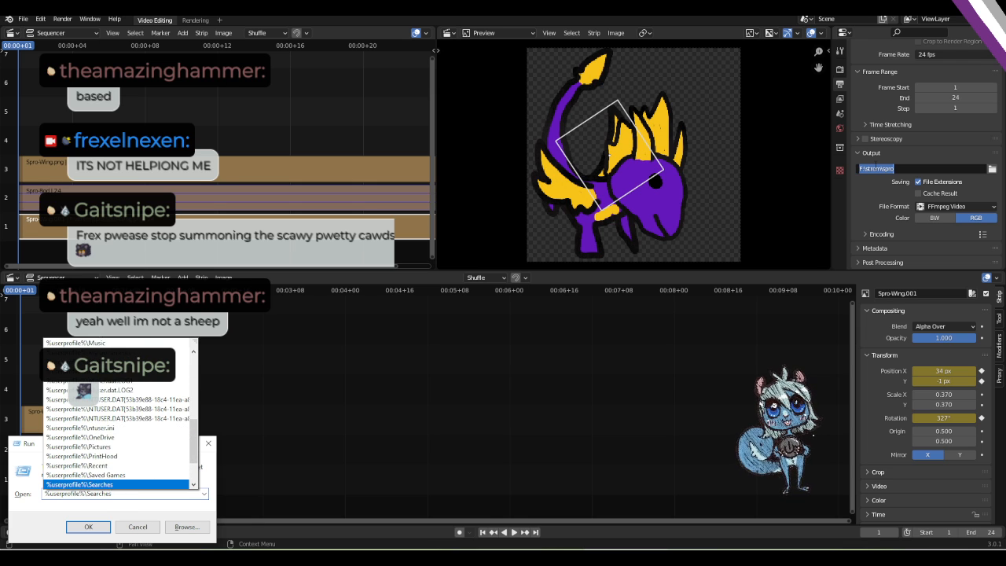
# Clear the suggested folder name from the Run path and open %userprofile%\Desktop.
pyautogui.press('Escape')
pyautogui.press('BackSpace')
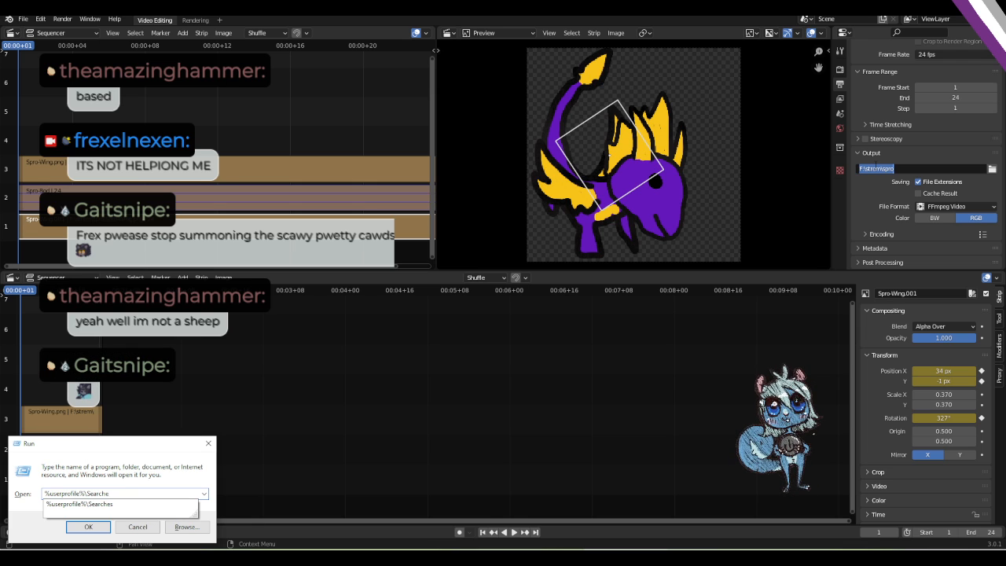
pyautogui.hotkey('ctrl', 'shift', 'Left')
pyautogui.press('BackSpace')
pyautogui.write('re')
pyautogui.press('BackSpace')
pyautogui.press('BackSpace')
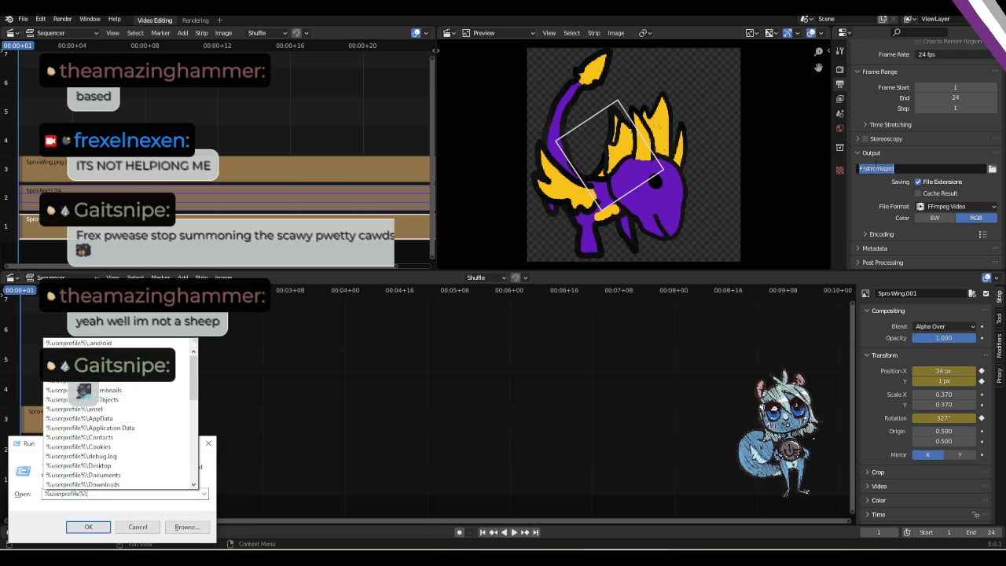
pyautogui.write('co')
pyautogui.press('BackSpace')
pyautogui.press('BackSpace')
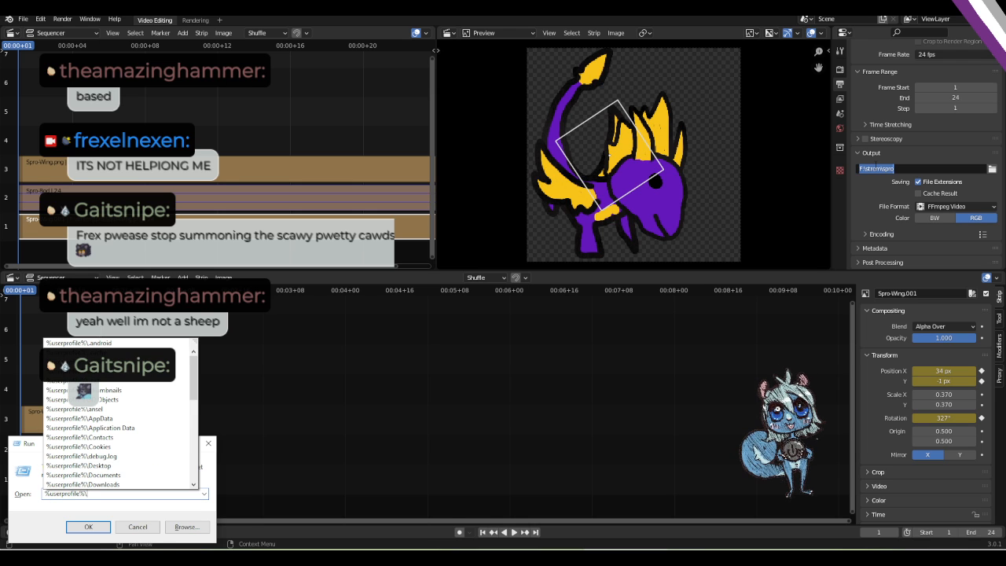
pyautogui.press('Down')
pyautogui.press('Down')
pyautogui.press('Down')
pyautogui.press('Down')
pyautogui.press('Down')
pyautogui.press('Down')
pyautogui.press('Down')
pyautogui.press('Down')
pyautogui.press('Down')
pyautogui.press('Down')
pyautogui.press('Down')
pyautogui.press('Down')
pyautogui.press('Down')
pyautogui.press('Down')
pyautogui.press('Down')
pyautogui.press('Up')
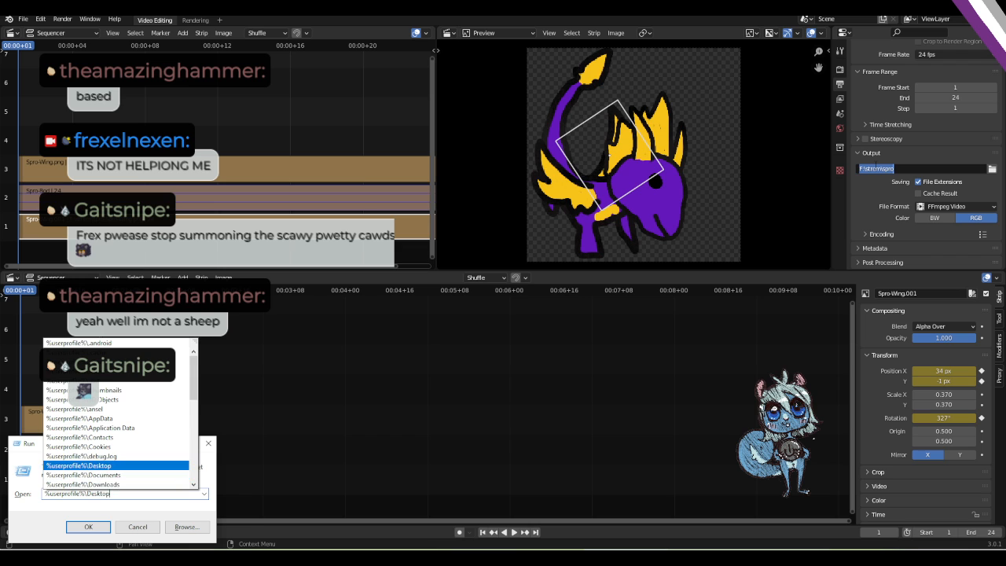
pyautogui.press('Return')
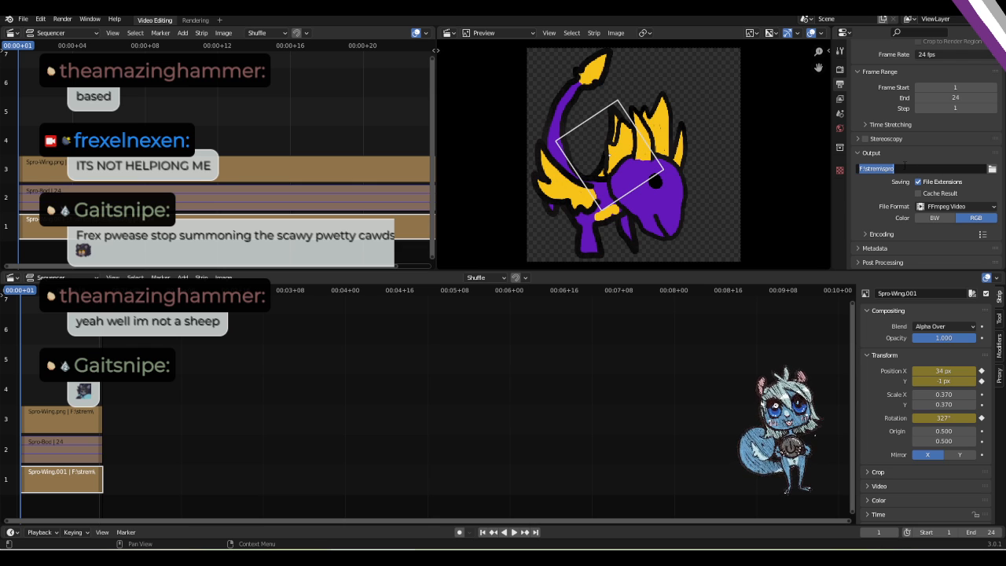
# Check the film's Transparent setting, and examine the output encoding settings and the available file formats.
pyautogui.click(839, 69)
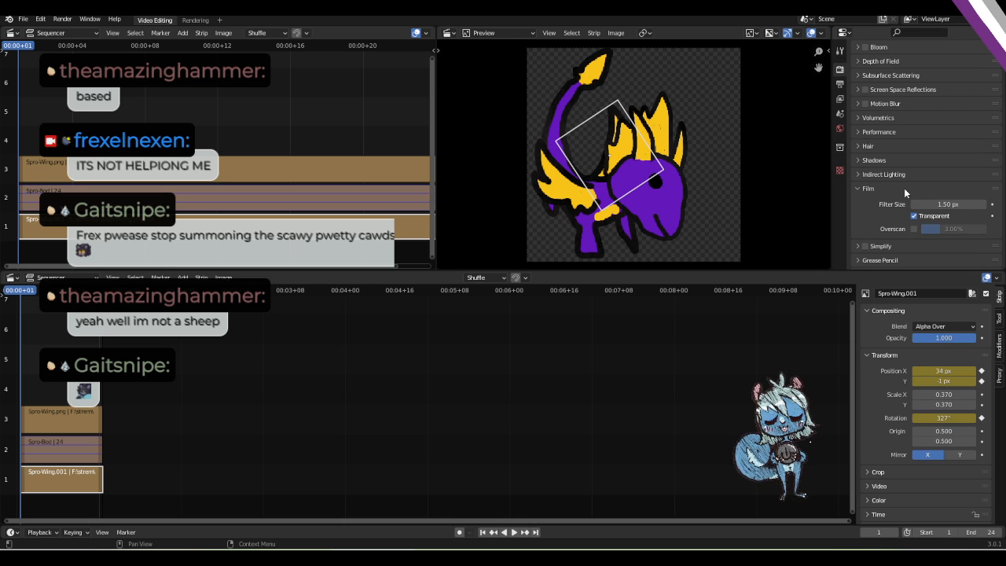
pyautogui.click(840, 84)
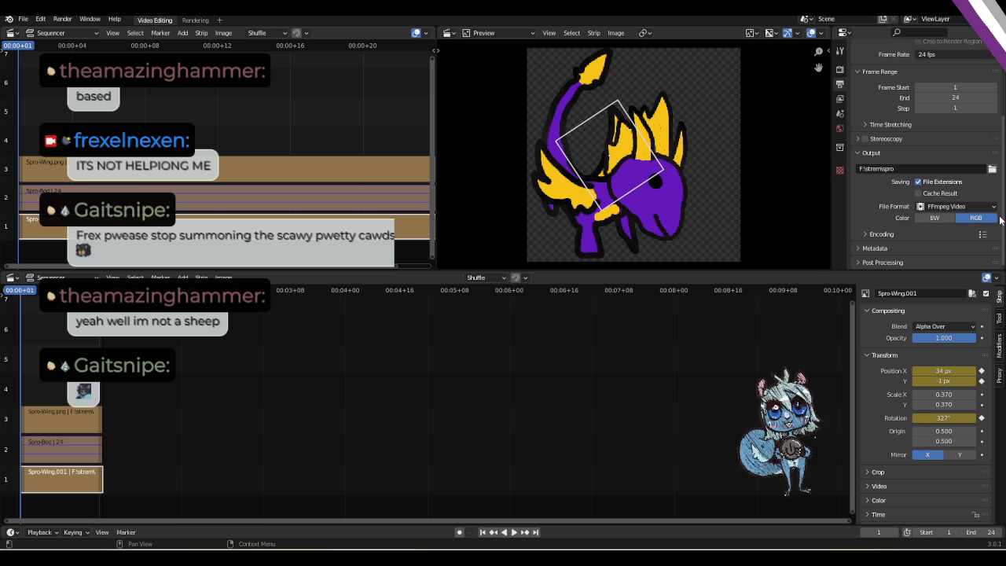
pyautogui.click(869, 234)
pyautogui.scroll(-1, 868, 212)
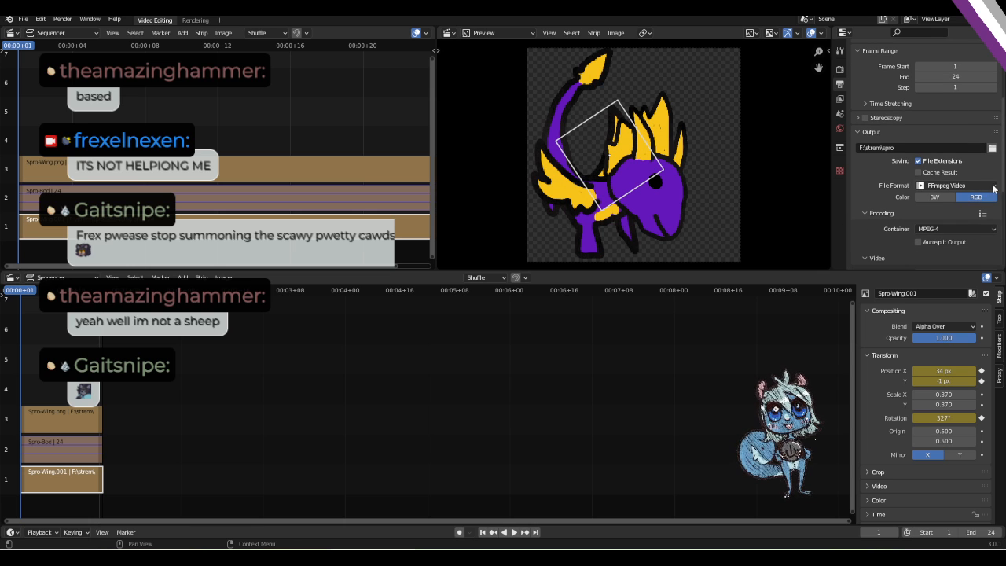
pyautogui.click(945, 186)
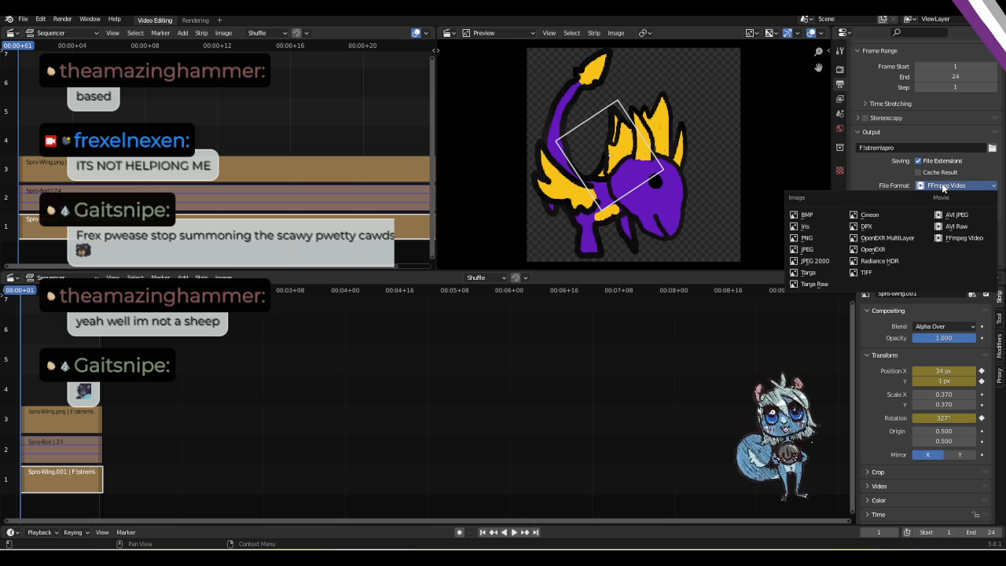
pyautogui.click(886, 177)
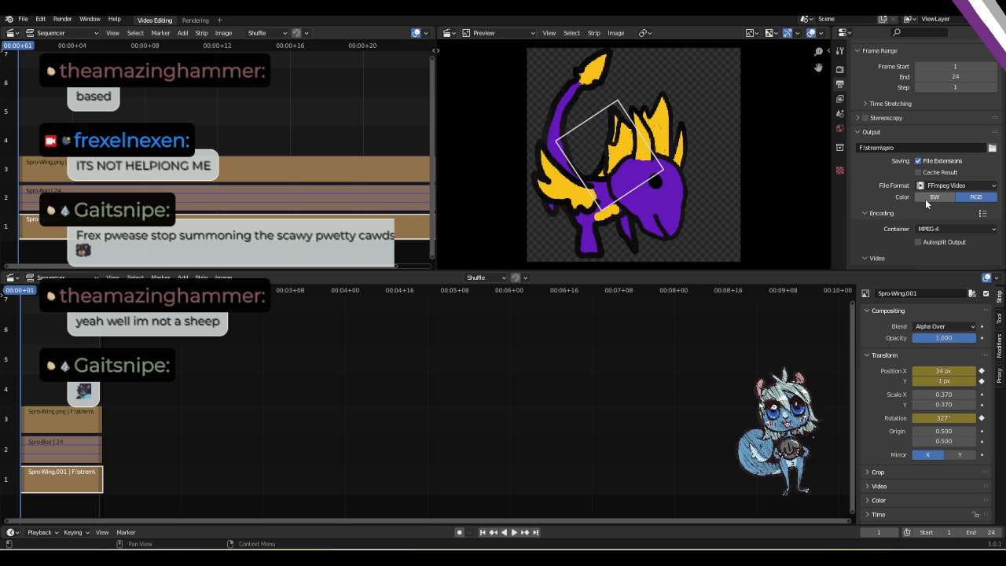
# Examine the container formats available for the FFmpeg video output.
pyautogui.scroll(-1, 923, 228)
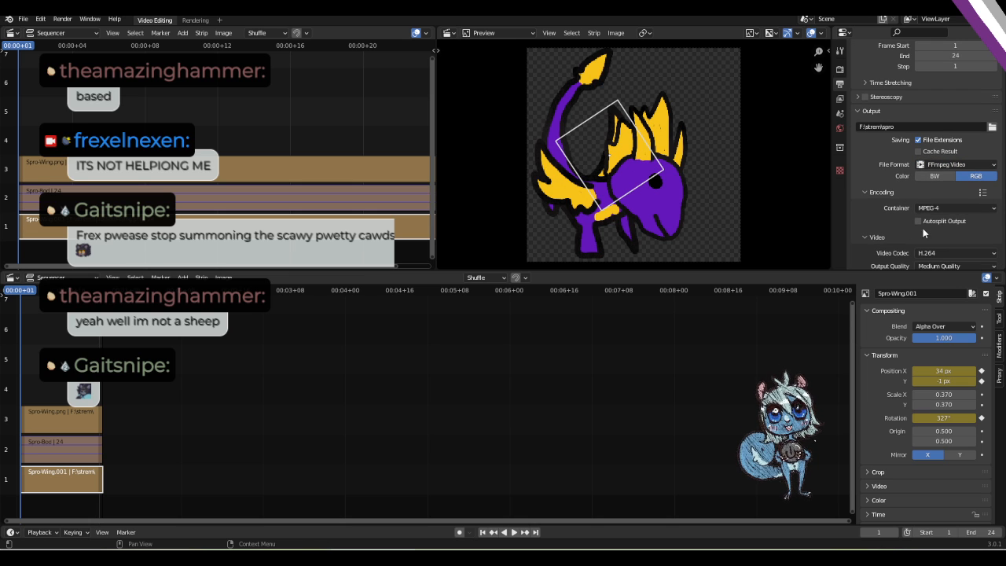
pyautogui.click(935, 209)
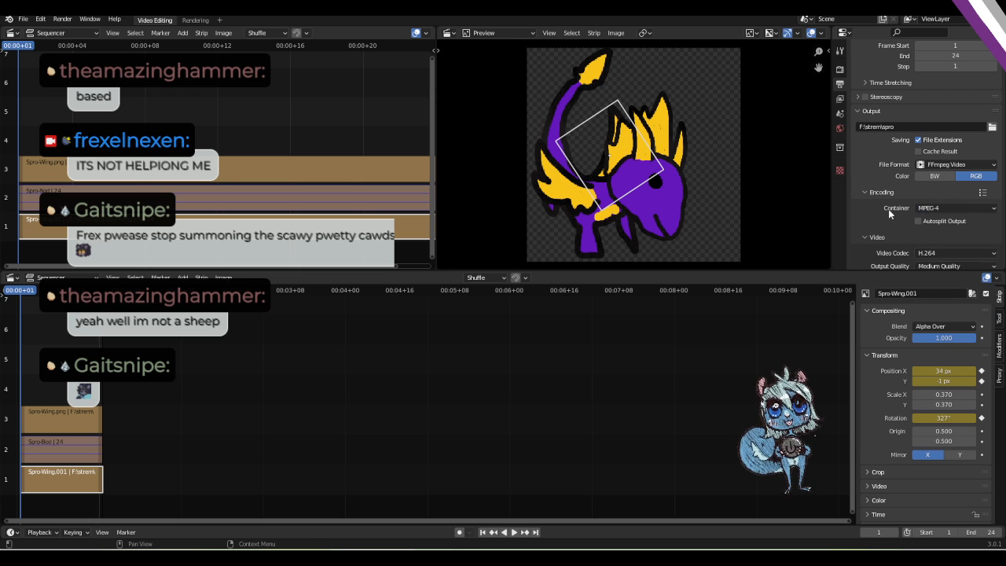
pyautogui.scroll(-1, 880, 226)
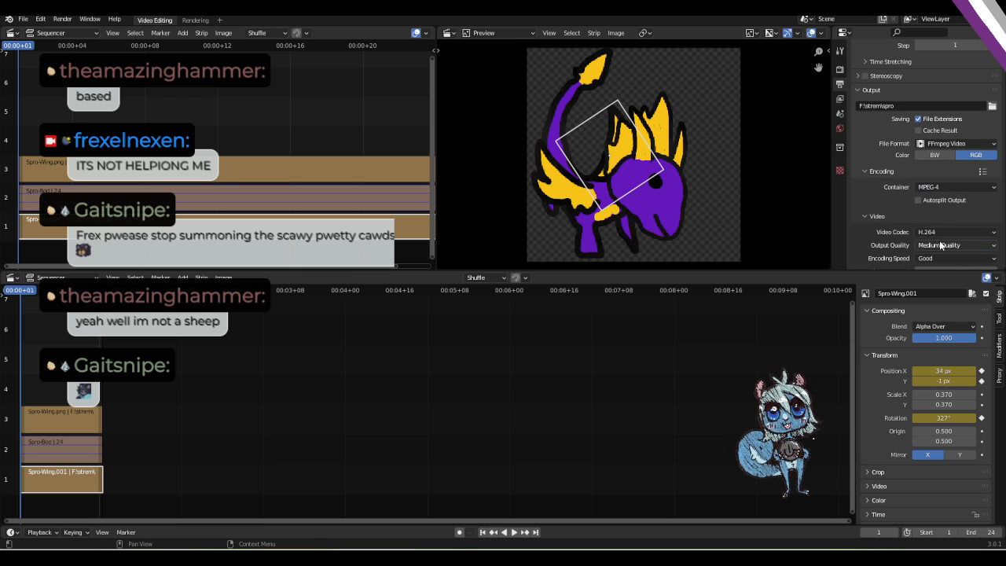
pyautogui.click(955, 187)
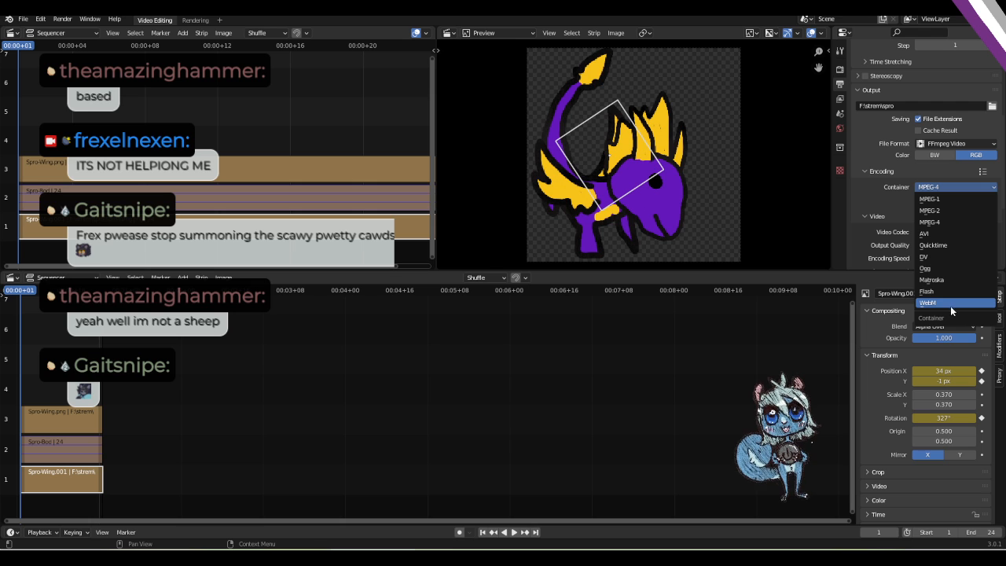
pyautogui.click(925, 233)
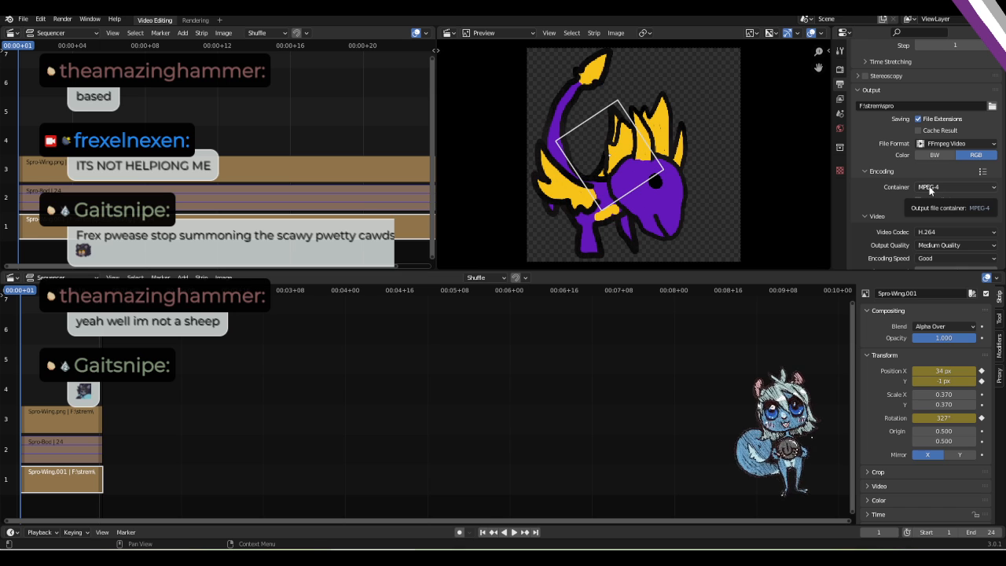
pyautogui.click(930, 189)
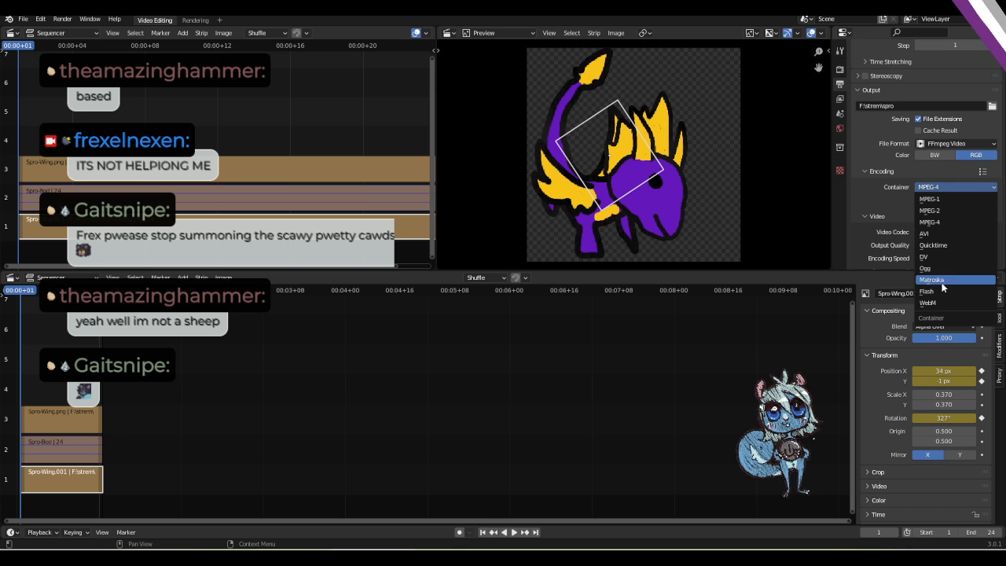
pyautogui.click(915, 313)
pyautogui.click(932, 187)
pyautogui.click(935, 220)
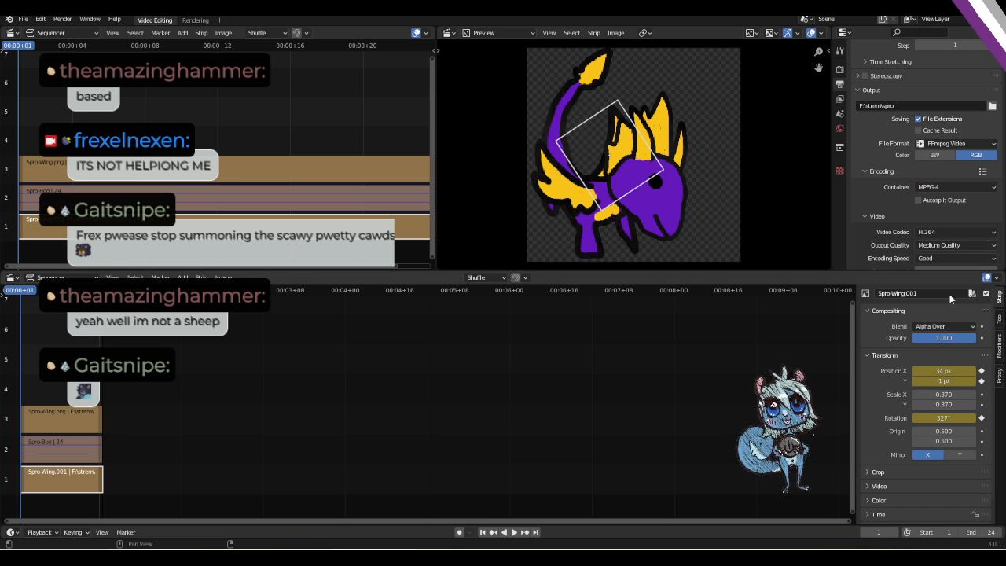
pyautogui.click(936, 189)
pyautogui.click(923, 219)
pyautogui.click(935, 187)
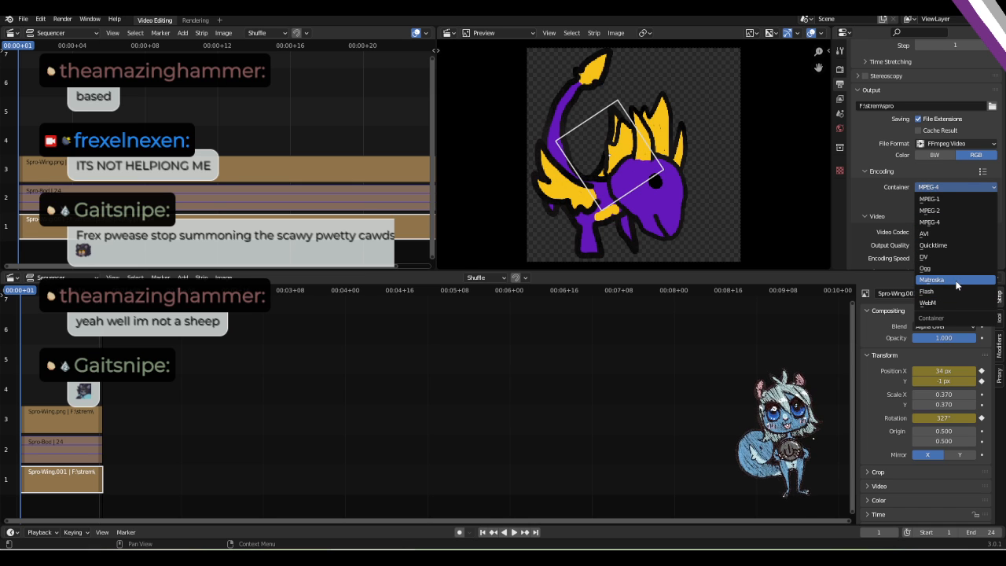
# Set the output container to WebM and the video codec to WEBM / VP9.
pyautogui.click(944, 186)
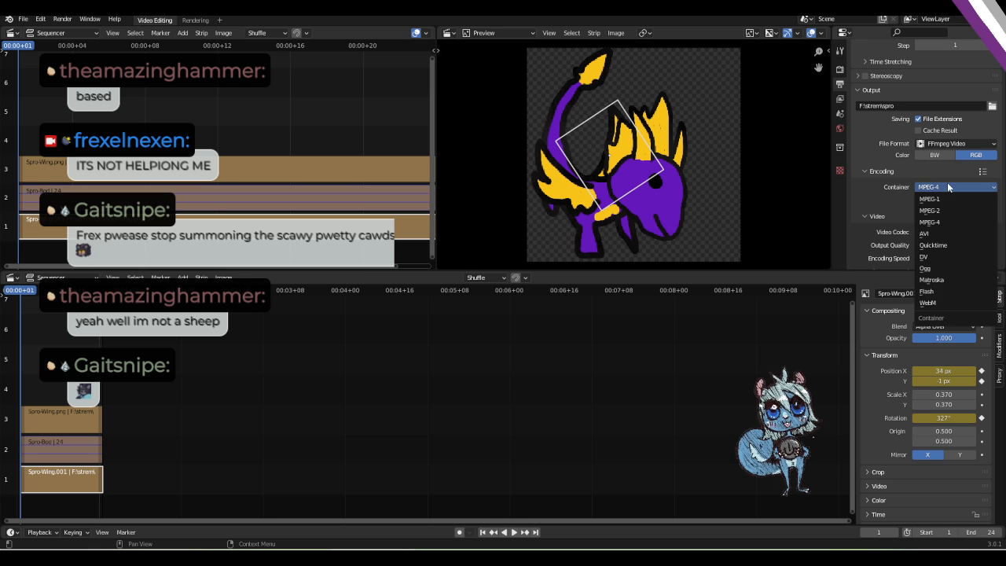
pyautogui.click(952, 302)
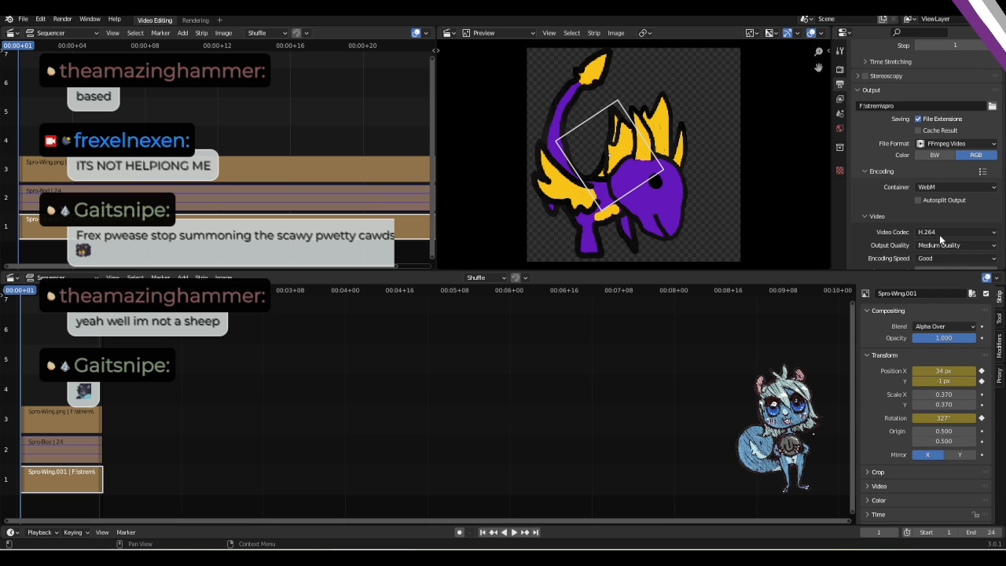
pyautogui.click(941, 232)
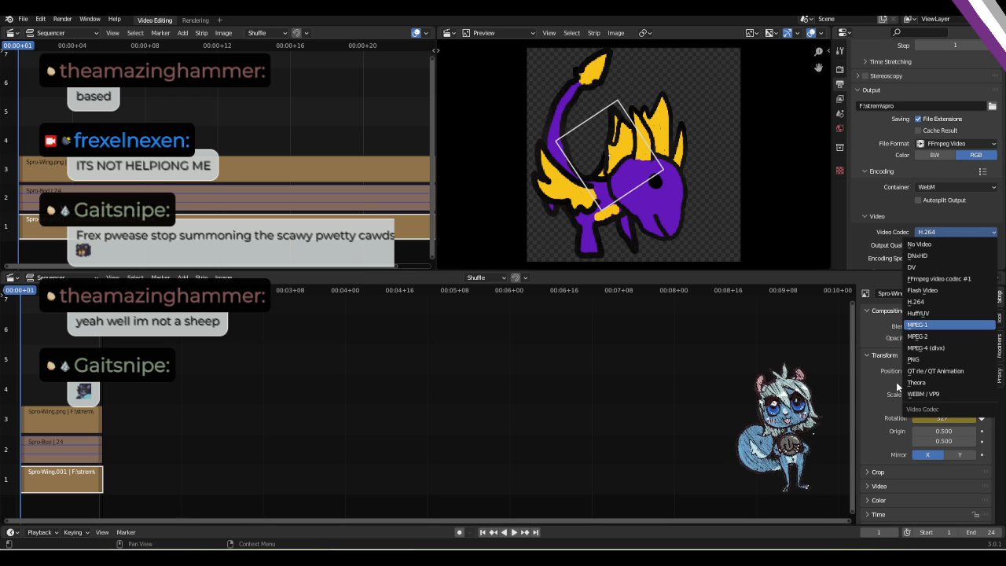
pyautogui.click(940, 394)
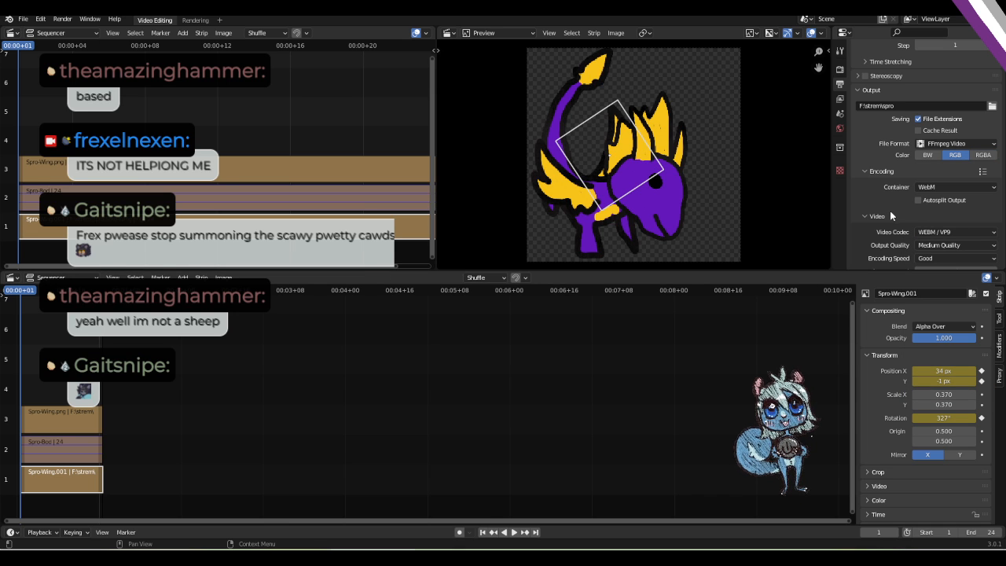
# Set the output audio codec to No Audio and collapse the audio settings.
pyautogui.scroll(-5, 890, 239)
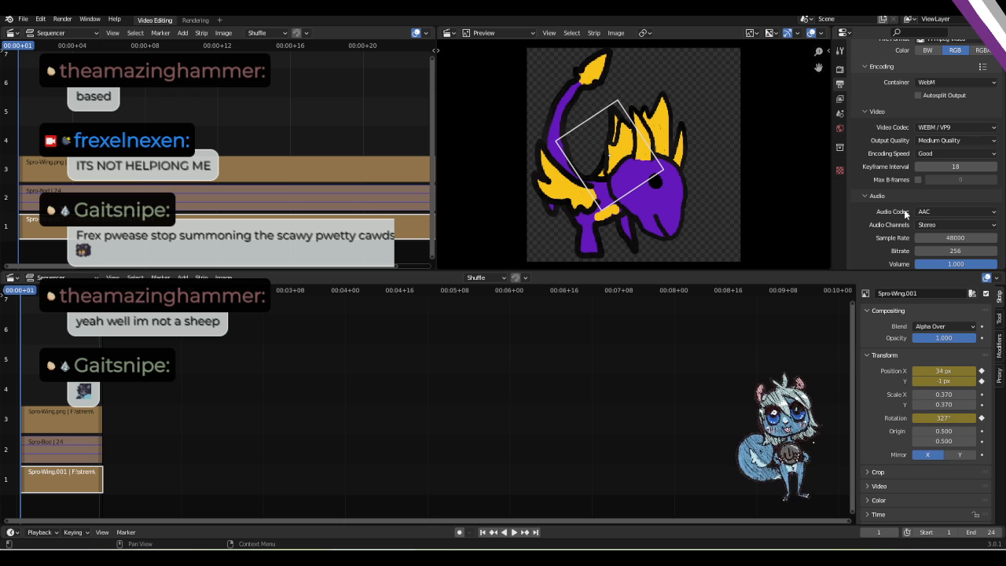
pyautogui.click(947, 212)
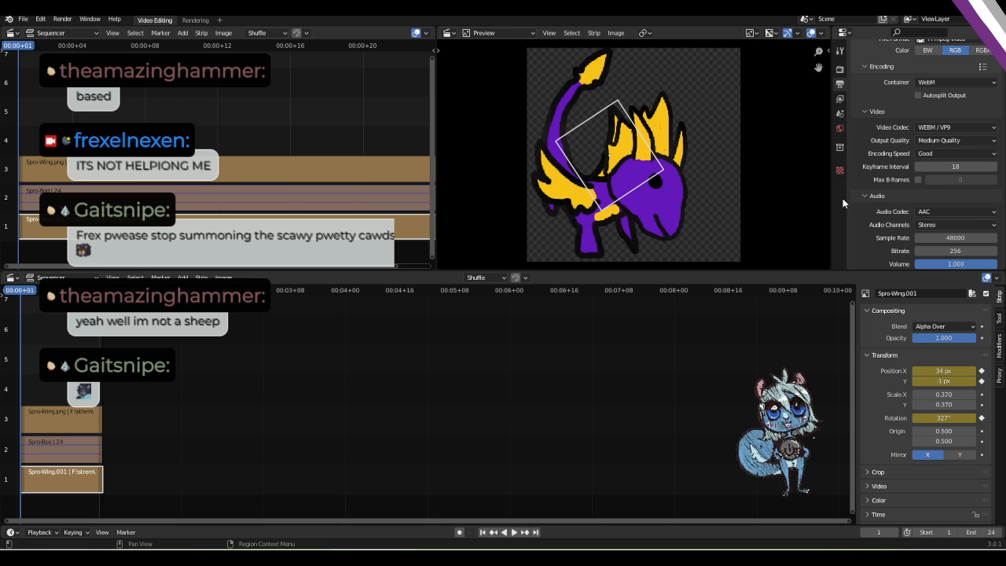
pyautogui.click(962, 211)
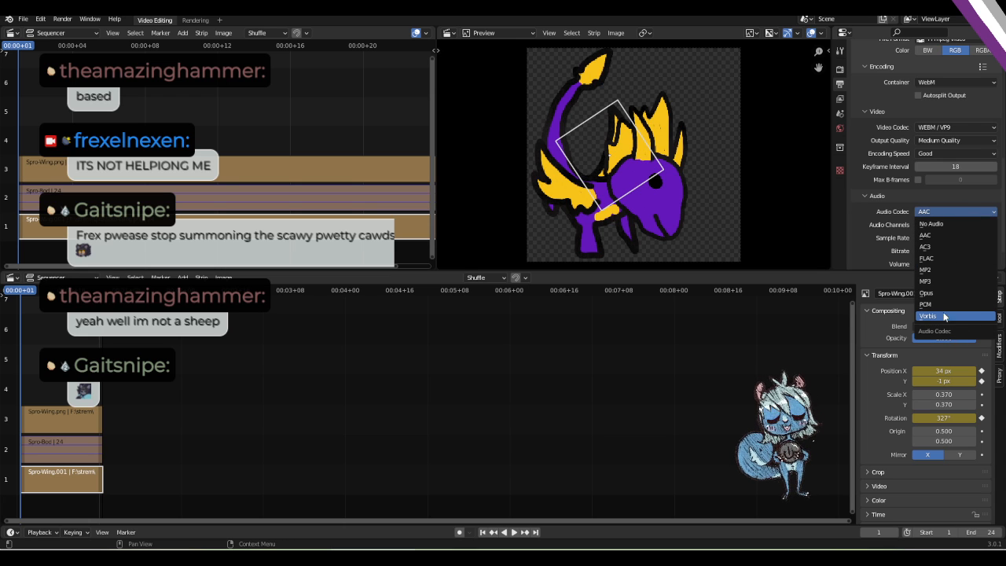
pyautogui.click(933, 225)
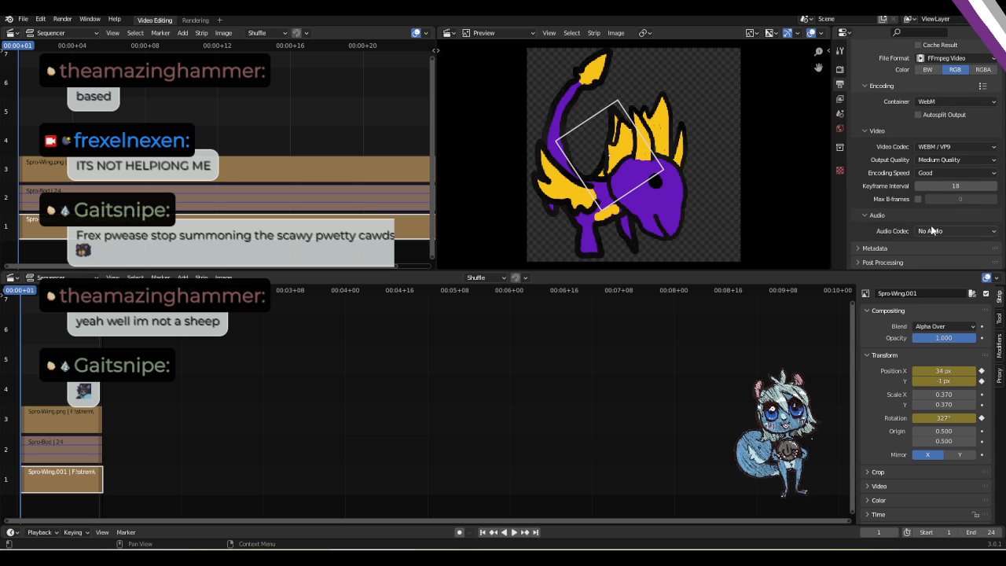
pyautogui.click(864, 215)
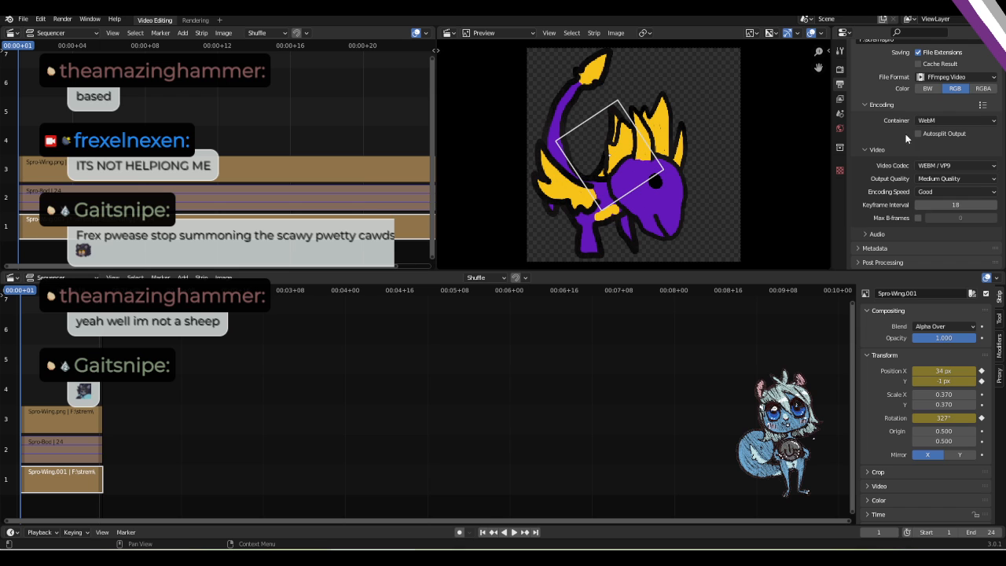
# Look through the output quality and encoding speed options, and set the output color to RGBA.
pyautogui.click(932, 180)
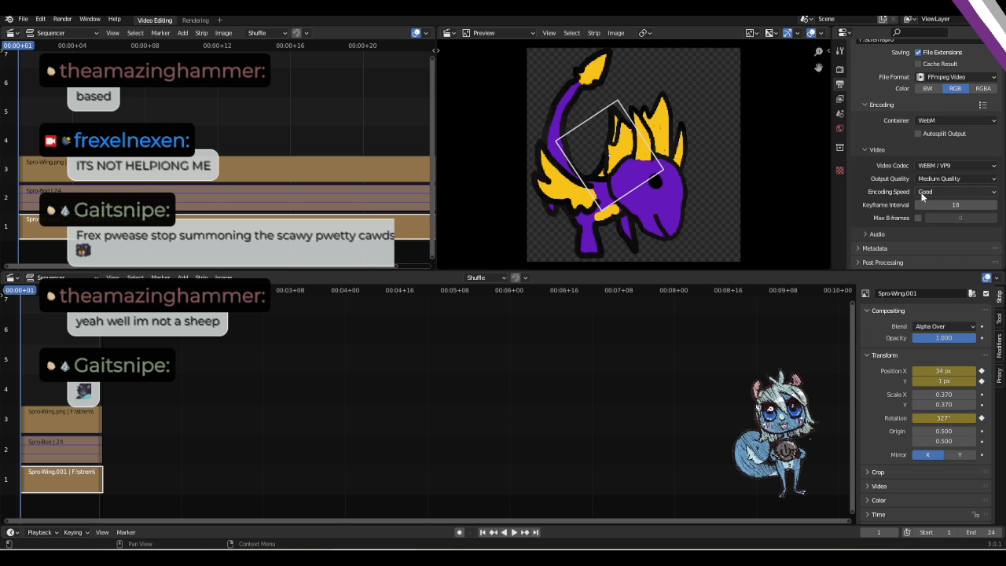
pyautogui.click(931, 179)
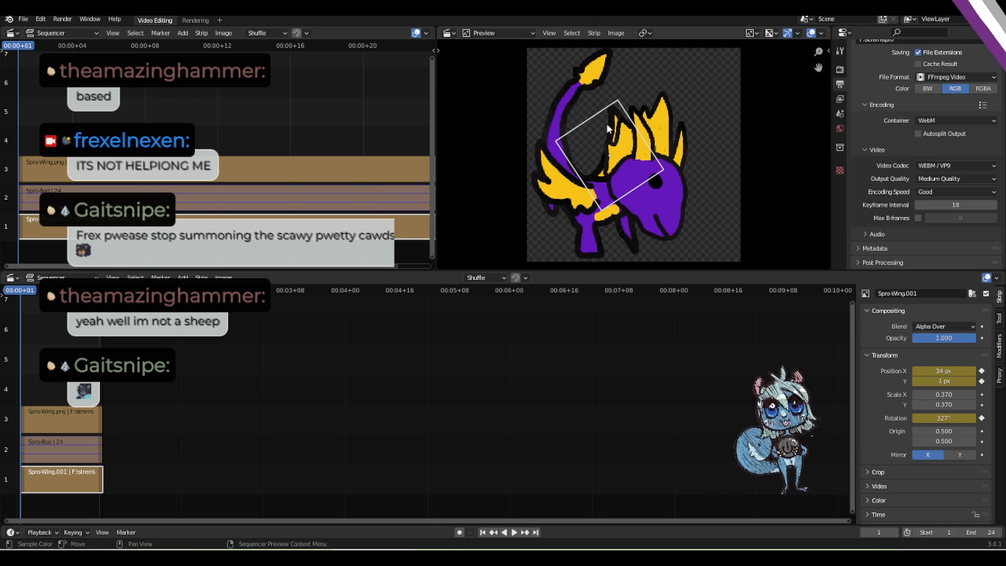
pyautogui.click(957, 180)
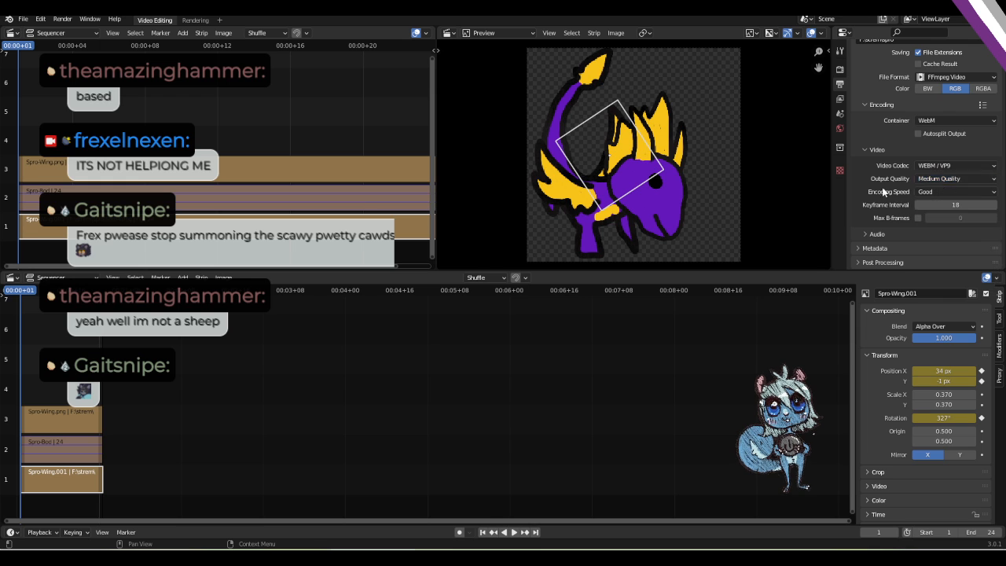
pyautogui.click(930, 175)
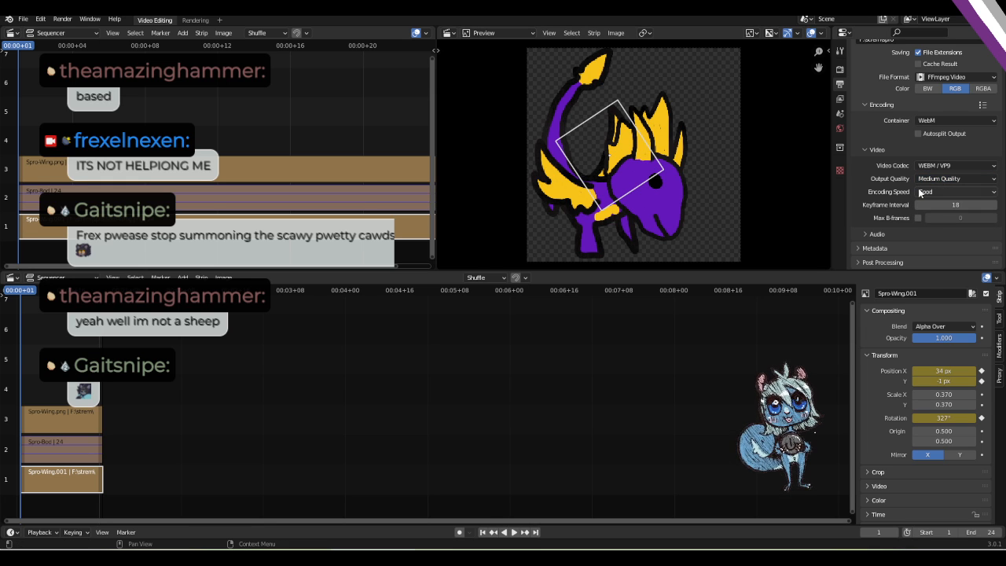
pyautogui.click(938, 180)
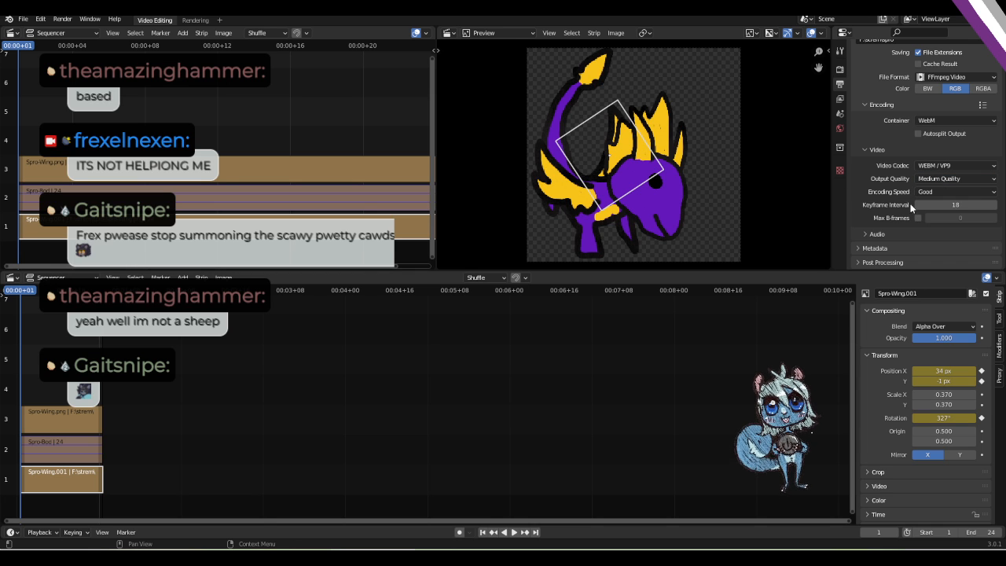
pyautogui.click(928, 192)
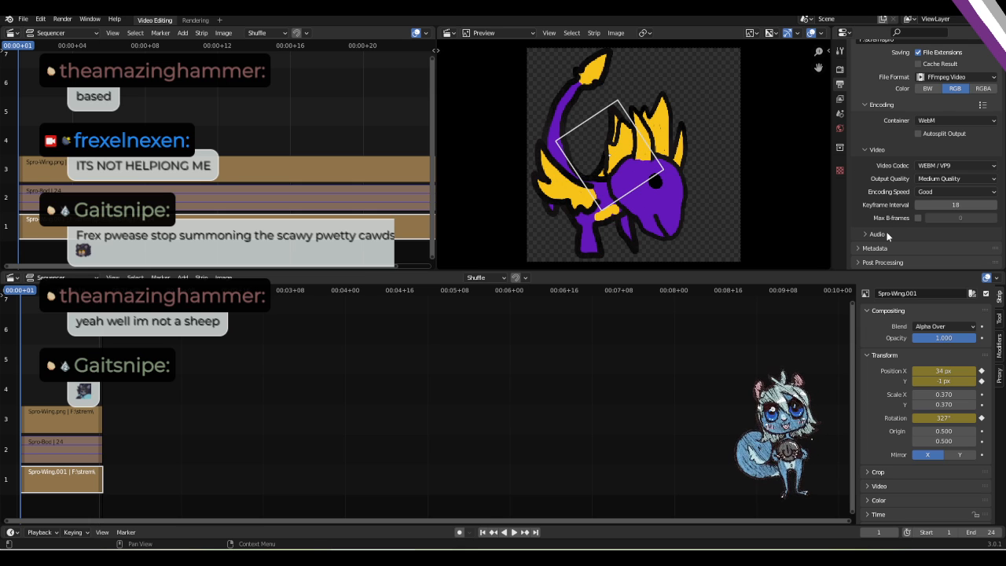
pyautogui.click(929, 190)
pyautogui.click(986, 89)
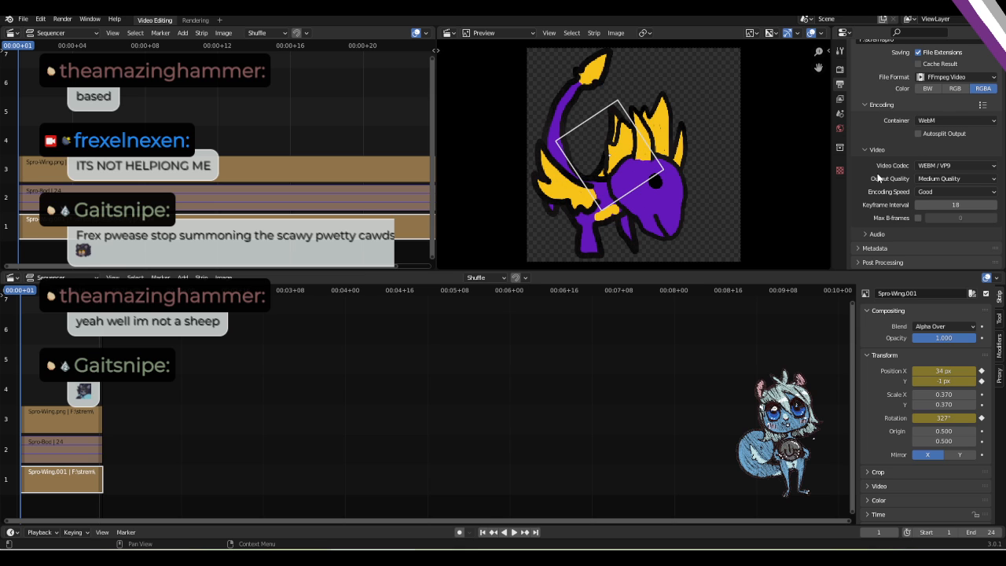
# Check the film's Transparent setting, and review the resolution, frame range, output path and video encoding settings.
pyautogui.scroll(10, 879, 178)
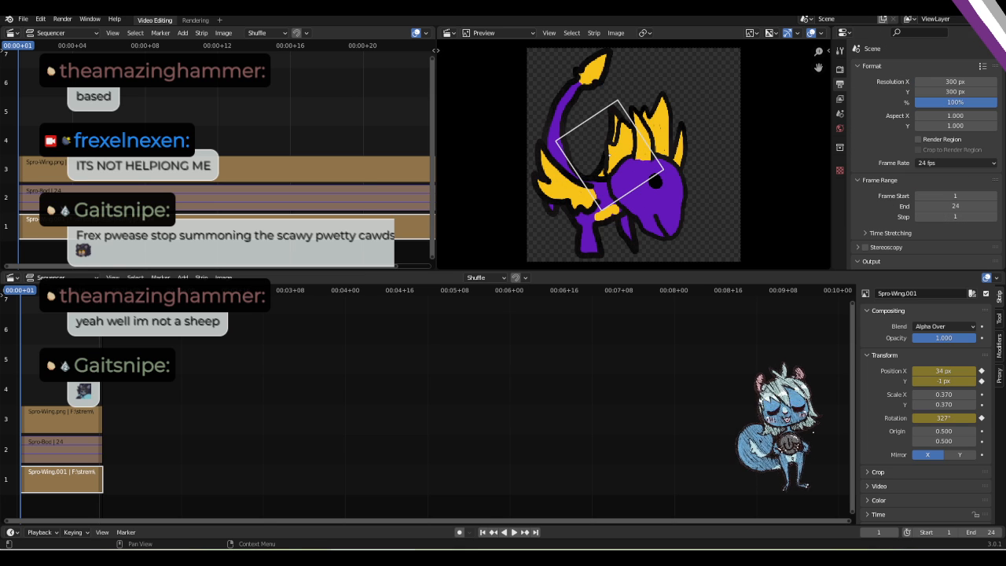
pyautogui.click(840, 69)
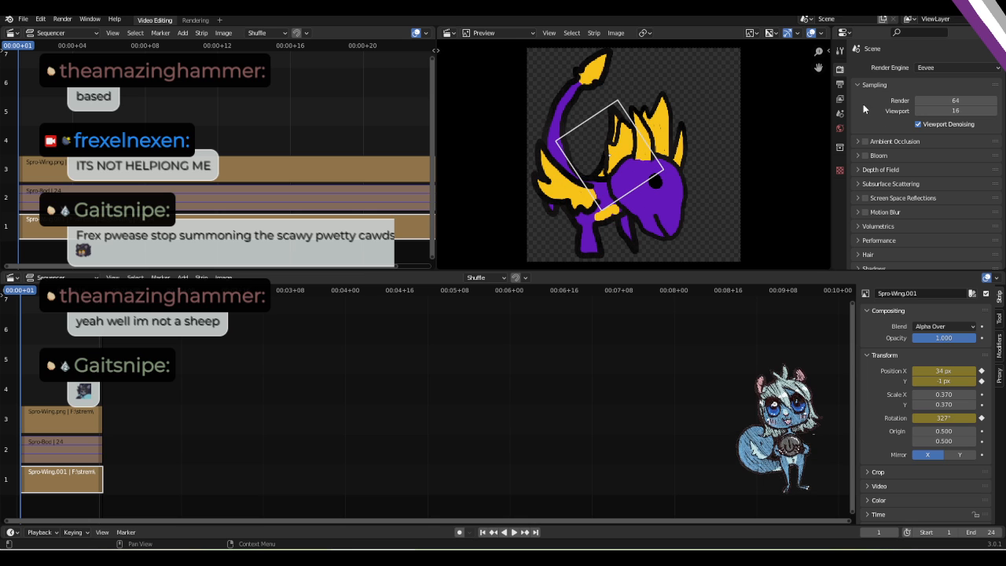
pyautogui.scroll(-5, 857, 259)
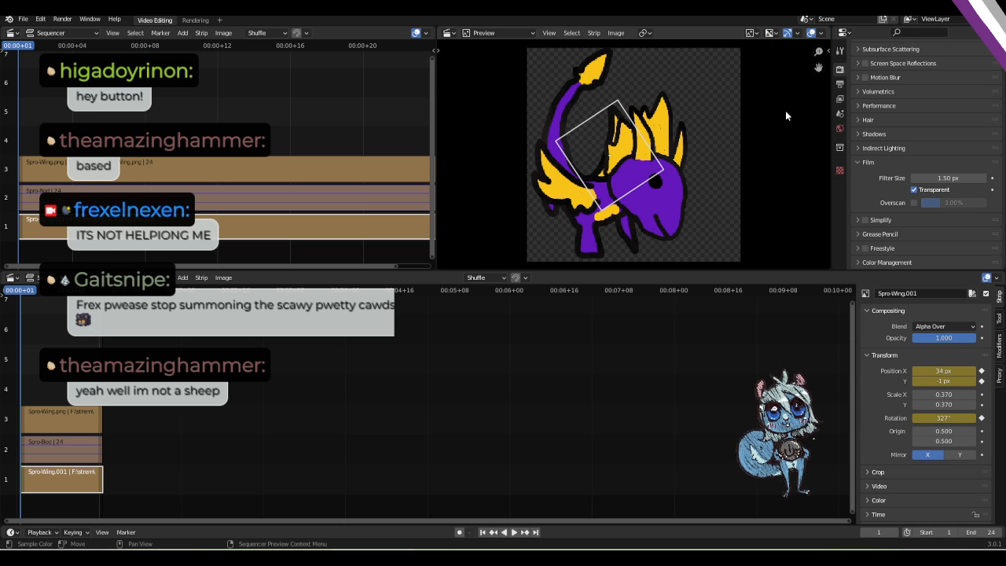
pyautogui.click(840, 88)
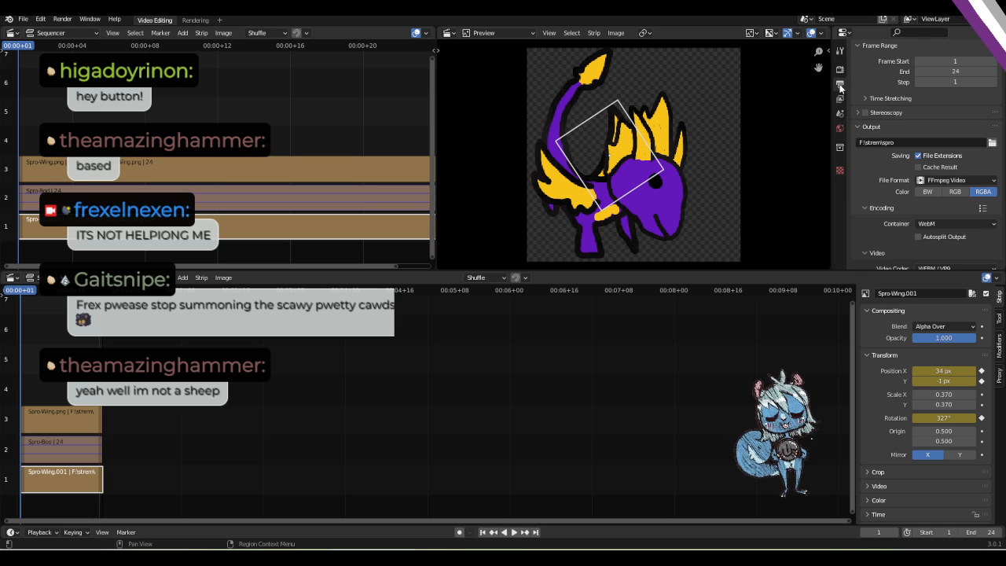
pyautogui.scroll(3, 861, 167)
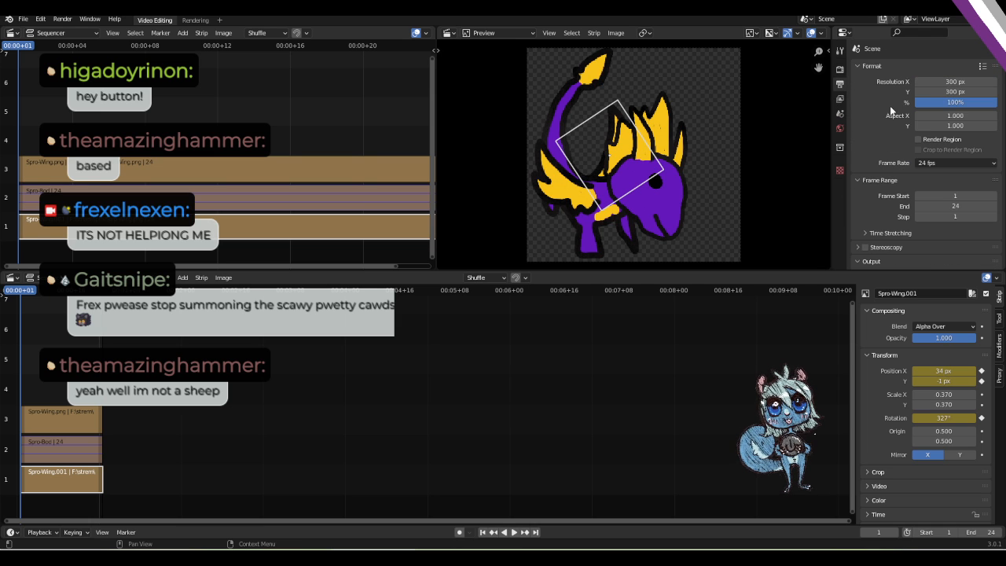
pyautogui.scroll(-2, 918, 200)
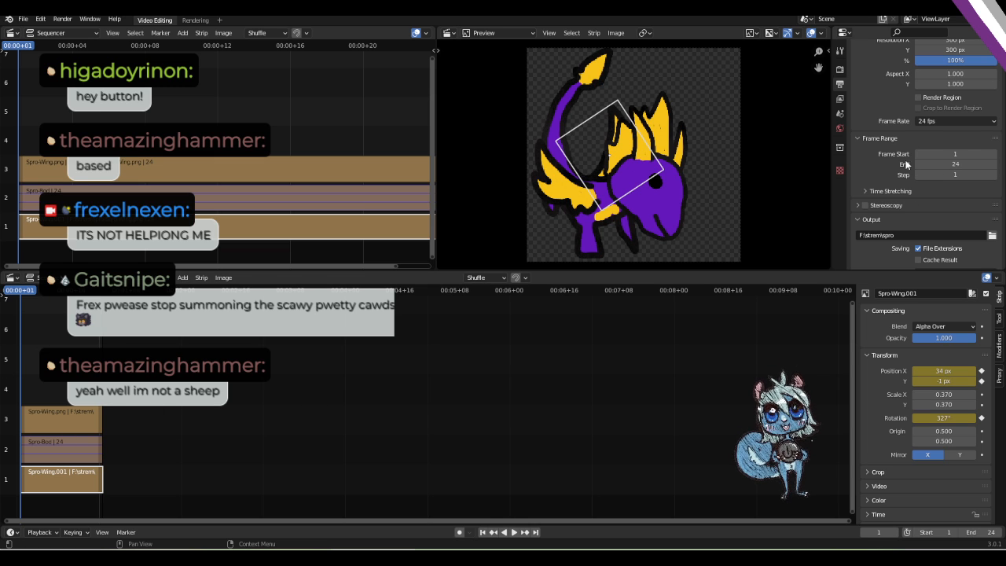
pyautogui.scroll(-2, 900, 161)
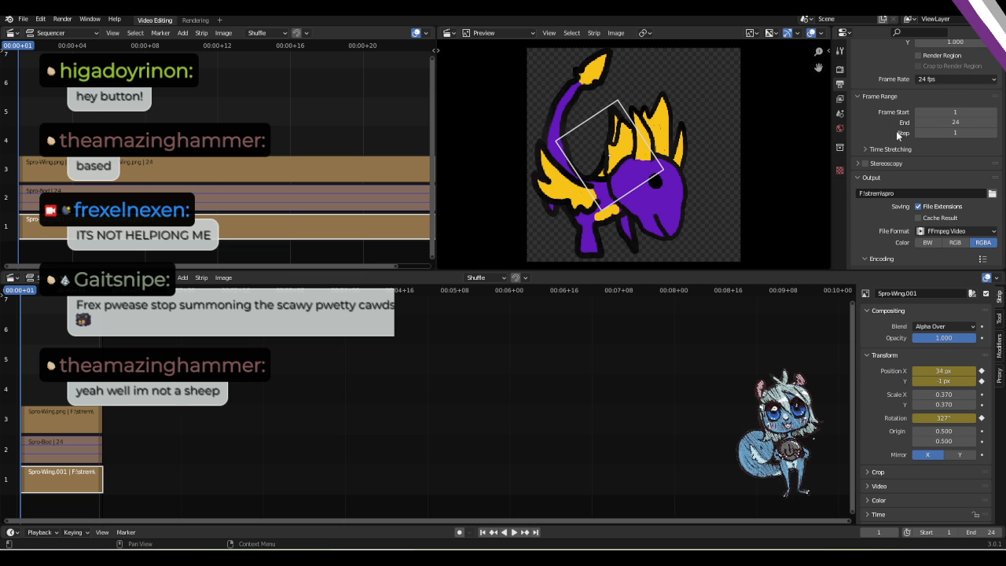
pyautogui.scroll(-3, 896, 138)
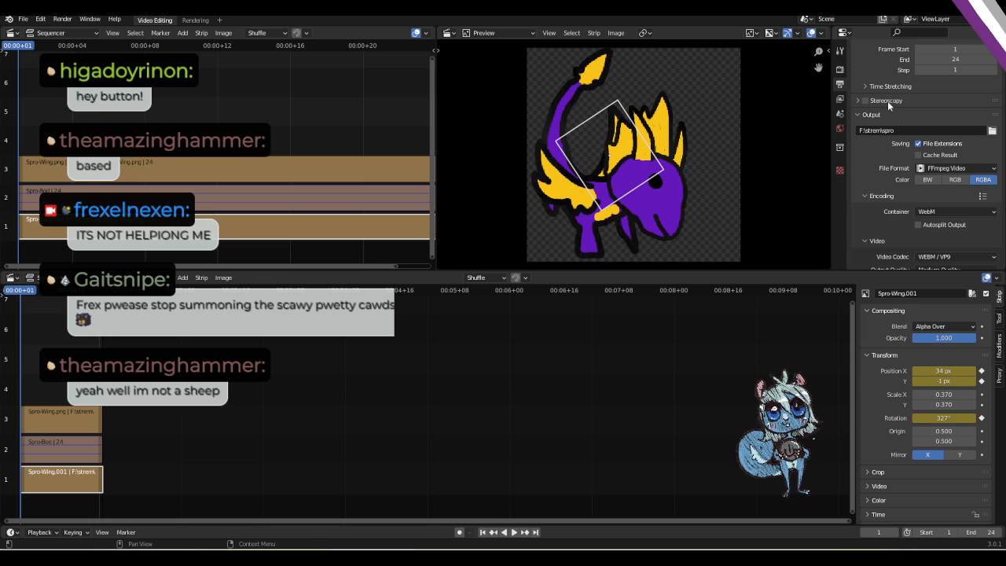
pyautogui.scroll(-2, 883, 146)
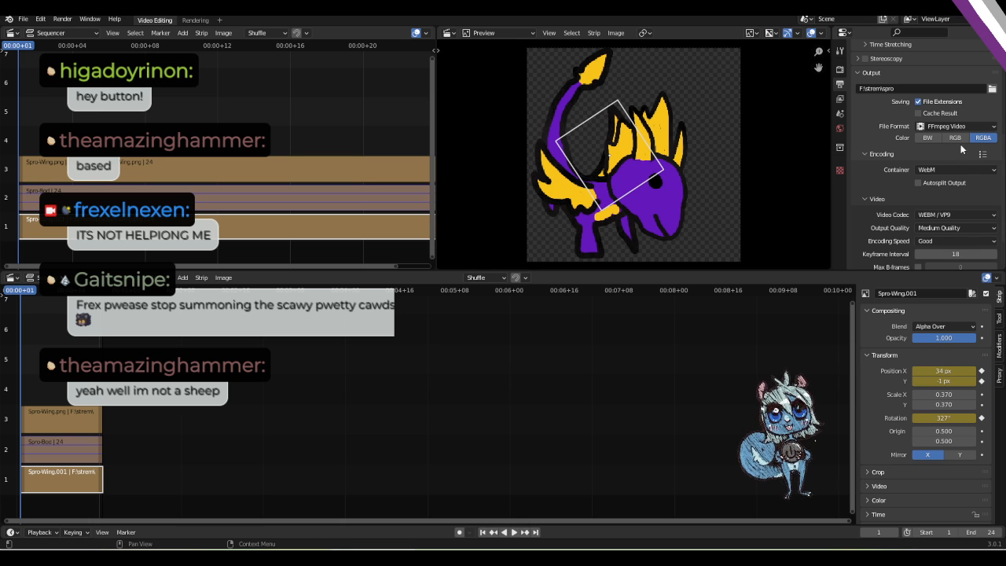
pyautogui.scroll(-2, 935, 166)
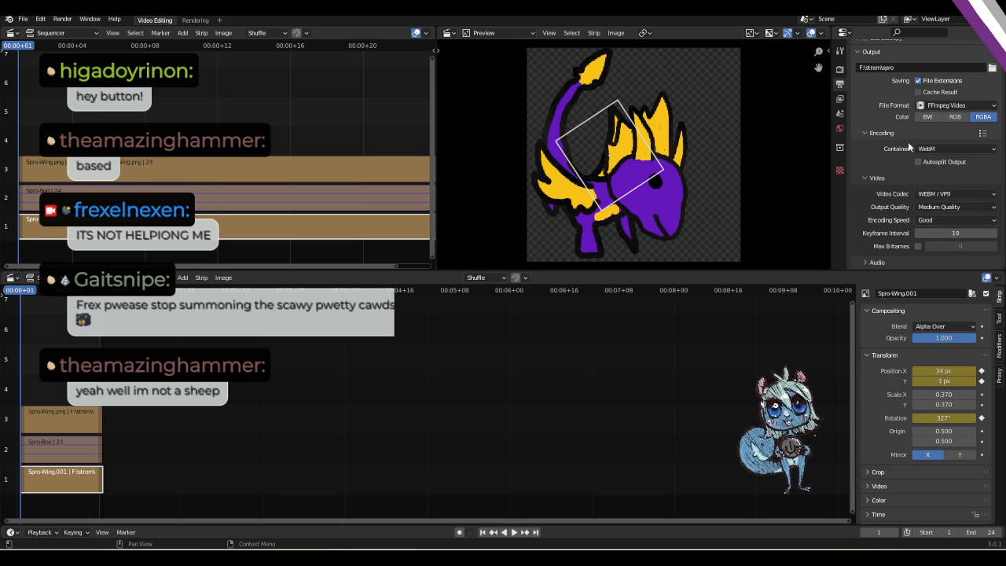
pyautogui.scroll(-1, 929, 142)
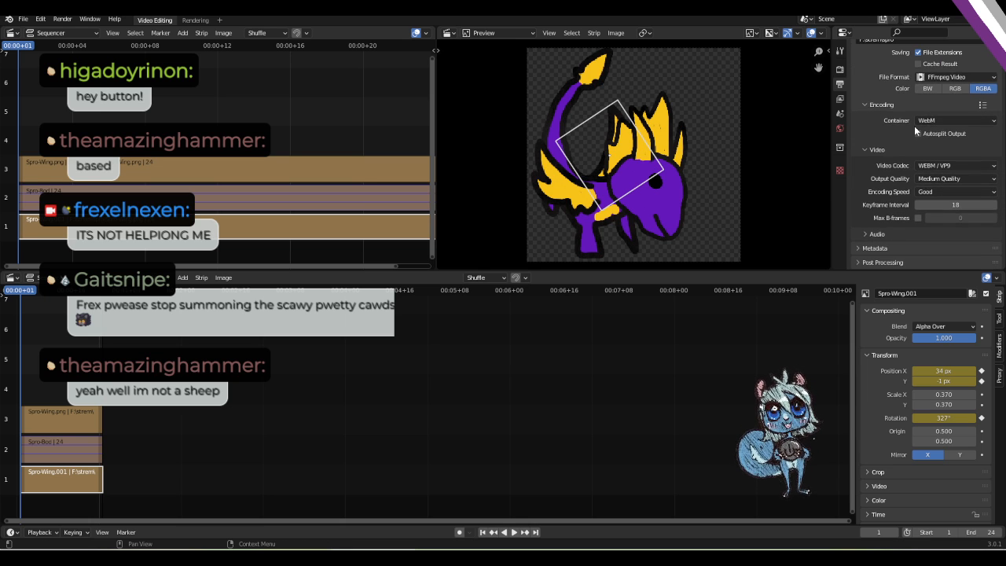
# Render the full animation with the current WebM output settings.
pyautogui.click(866, 235)
pyautogui.scroll(4, 896, 215)
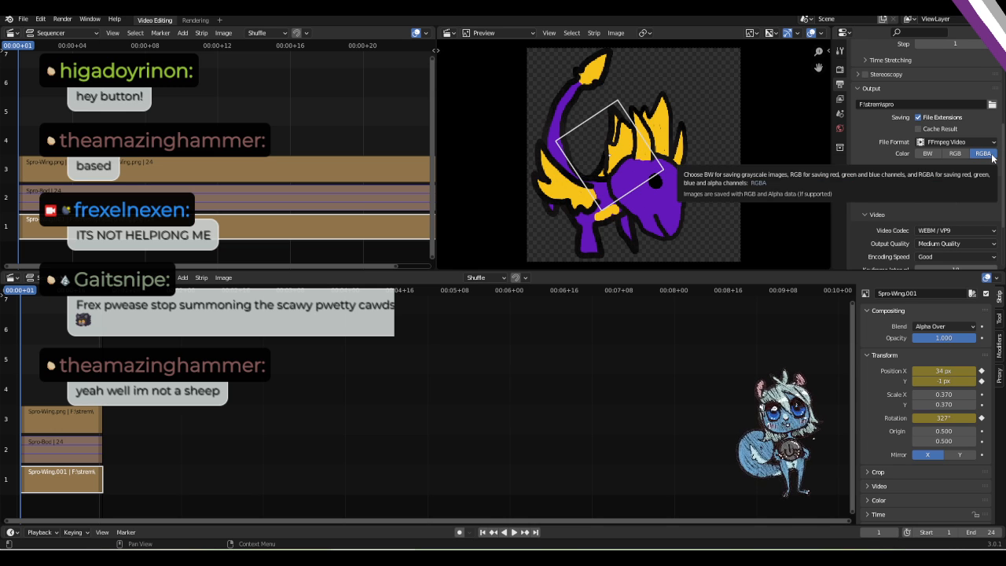
pyautogui.click(115, 19)
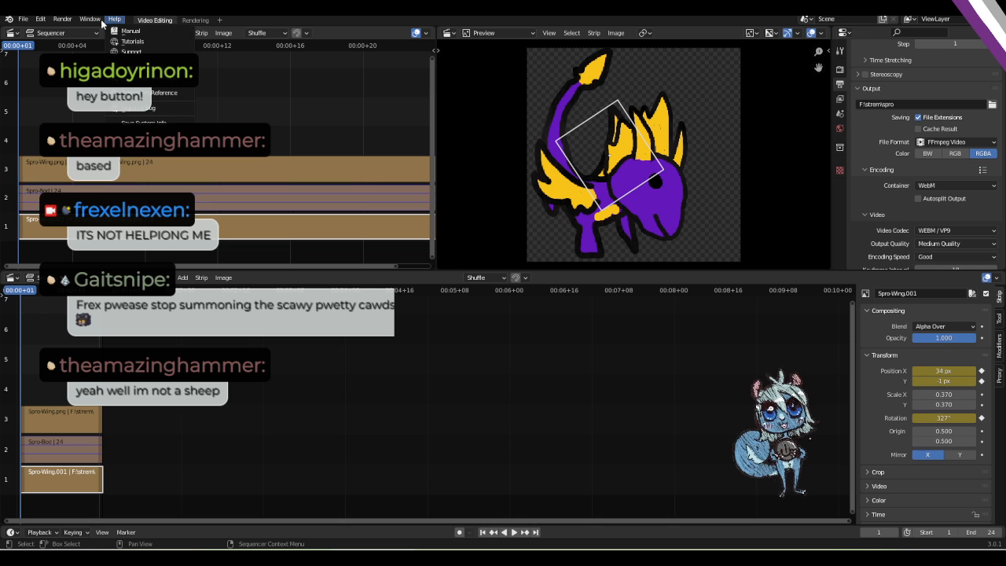
pyautogui.moveTo(63, 19)
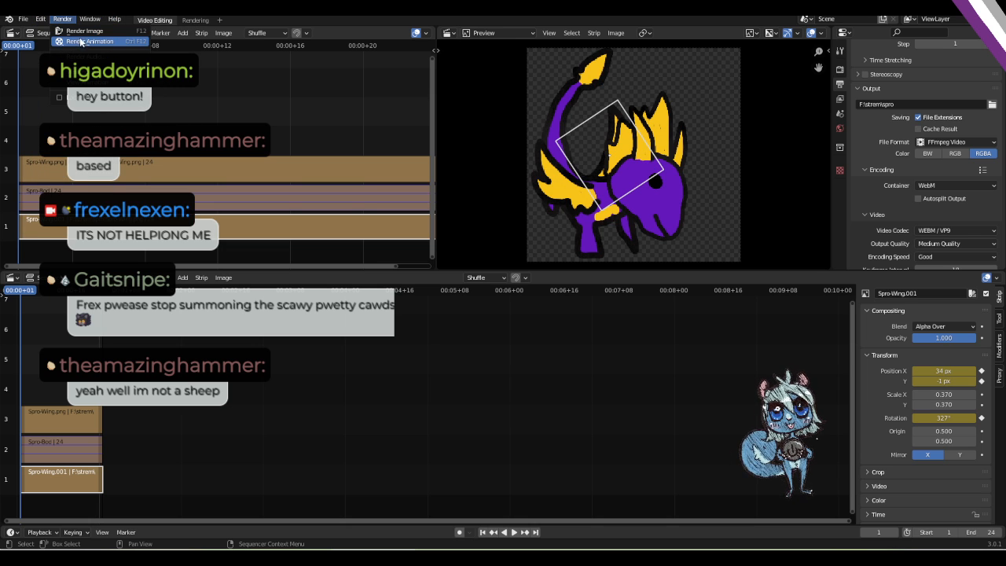
pyautogui.click(131, 40)
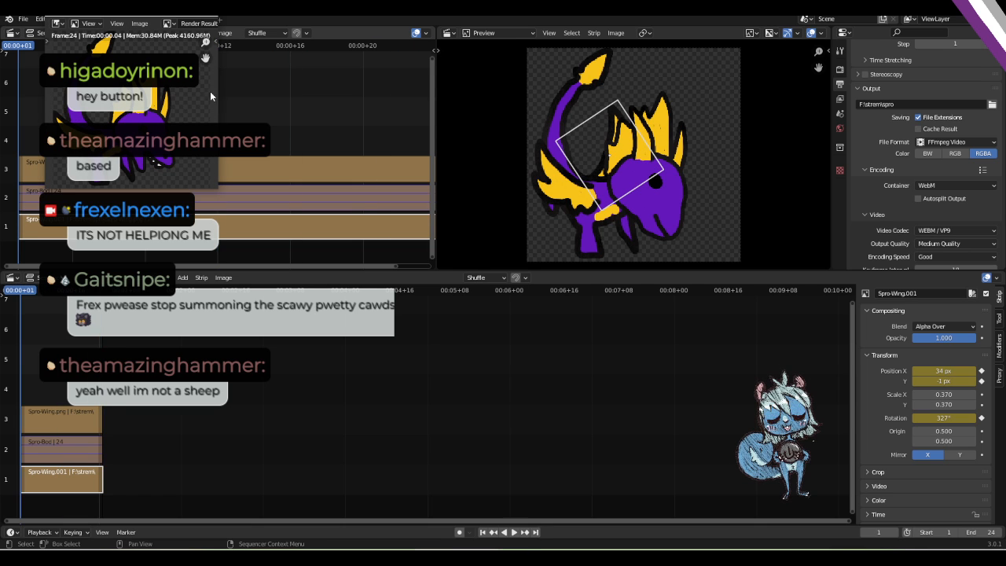
# Switch to File Explorer to look for the rendered video in the spro folder and compare its location with the render output path.
pyautogui.hotkey('alt', 'Tab')
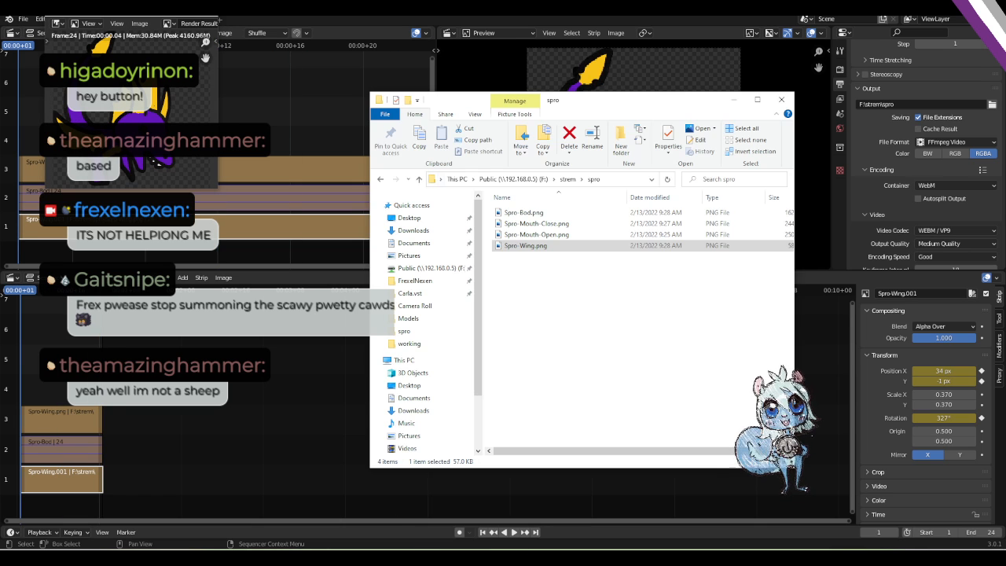
pyautogui.click(616, 309)
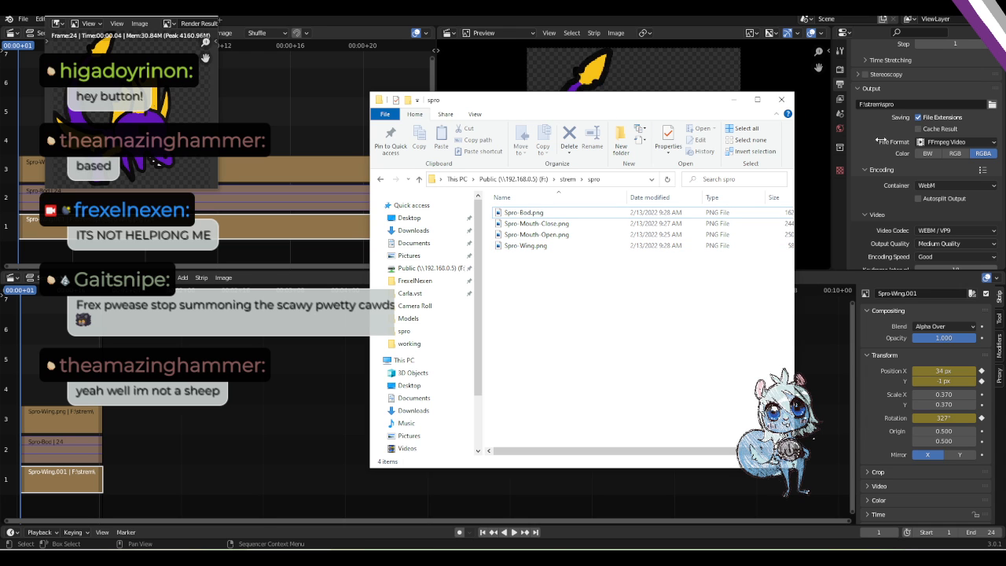
pyautogui.click(877, 104)
pyautogui.hotkey('alt', 'Tab')
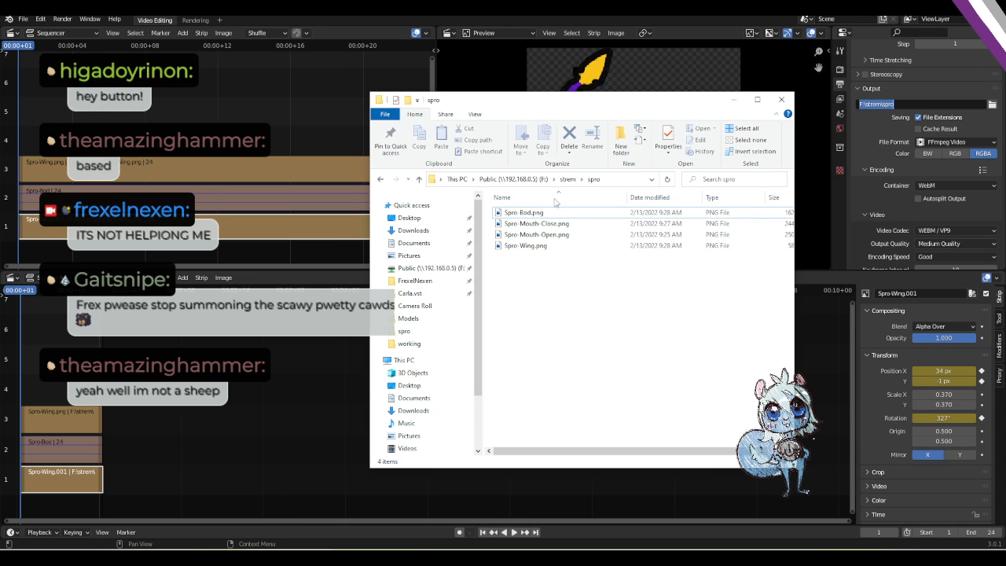
pyautogui.click(619, 179)
pyautogui.press('Escape')
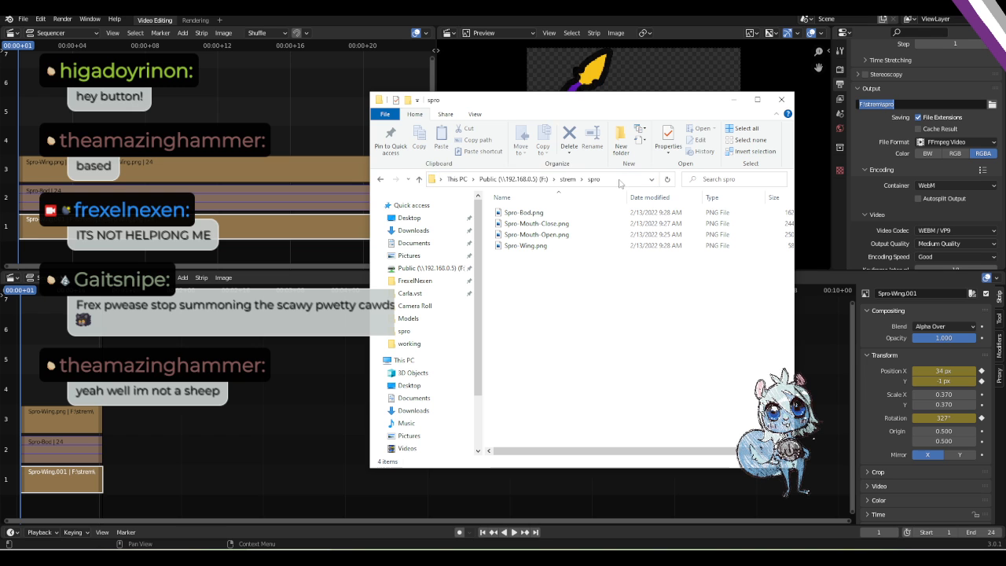
pyautogui.click(662, 16)
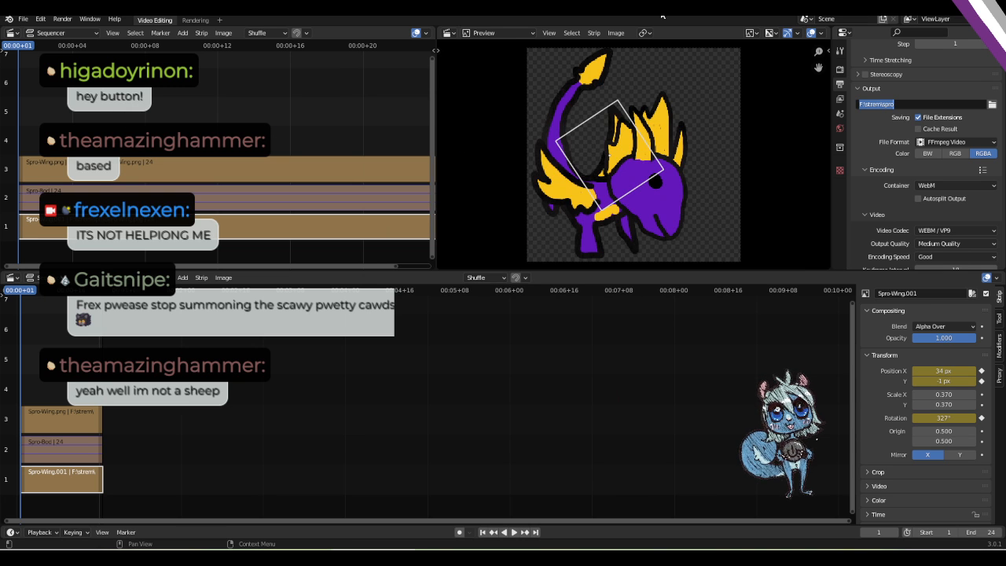
# Bring up the render result window, move it fully into view, and recheck the spro folder in File Explorer for the rendered video.
pyautogui.hotkey('alt', 'Tab')
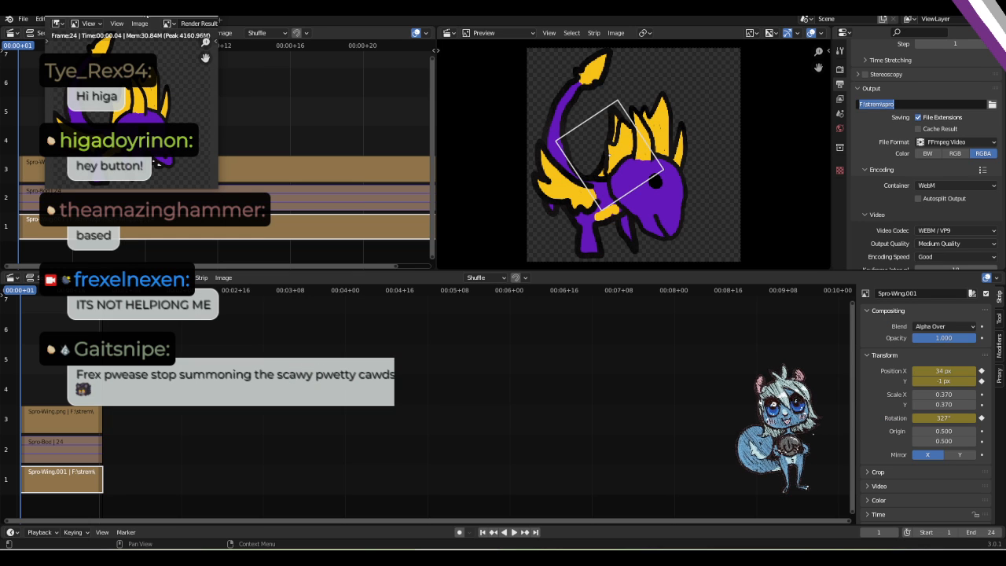
pyautogui.moveTo(144, 9); pyautogui.dragTo(169, 34)
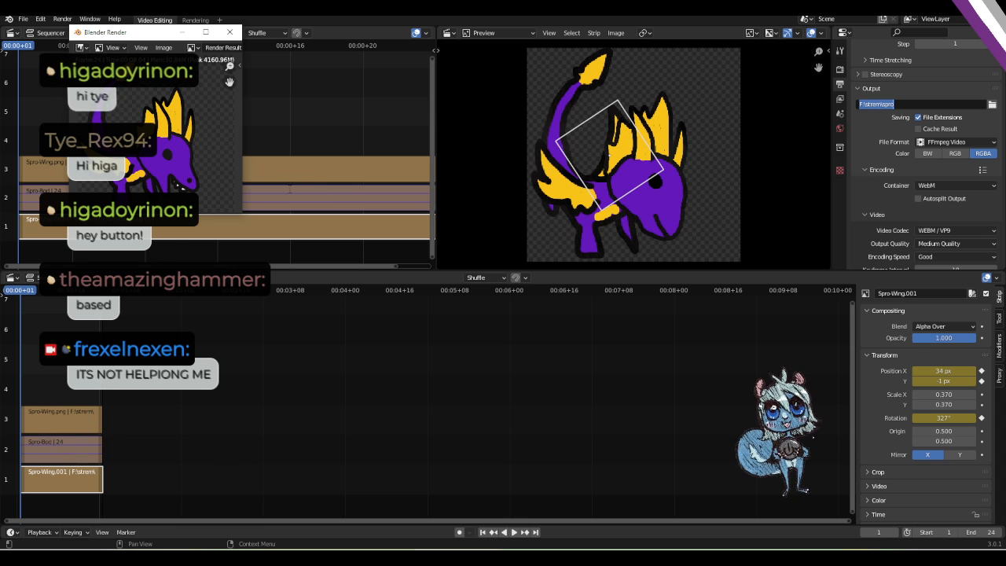
pyautogui.hotkey('alt', 'Tab')
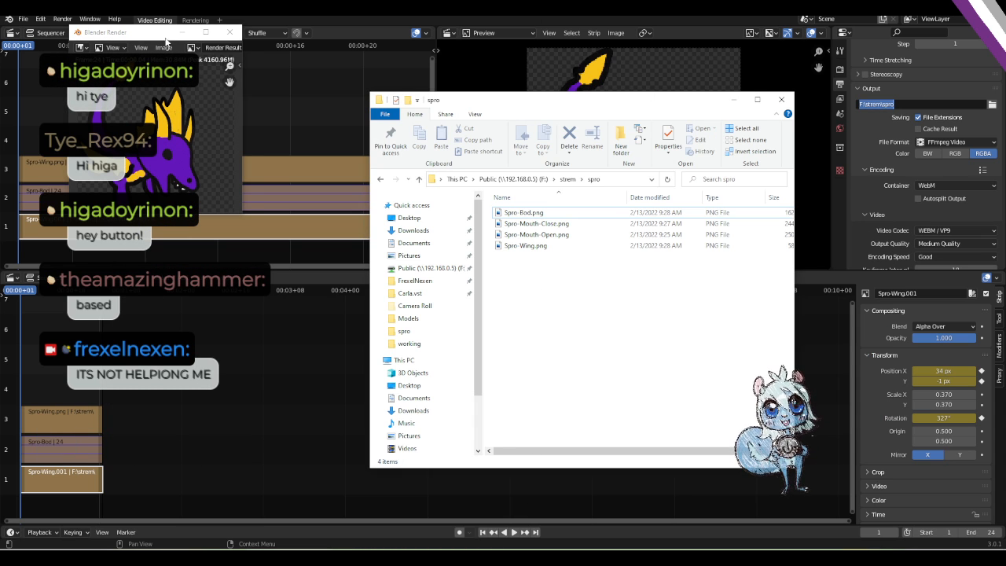
pyautogui.click(142, 34)
pyautogui.click(600, 103)
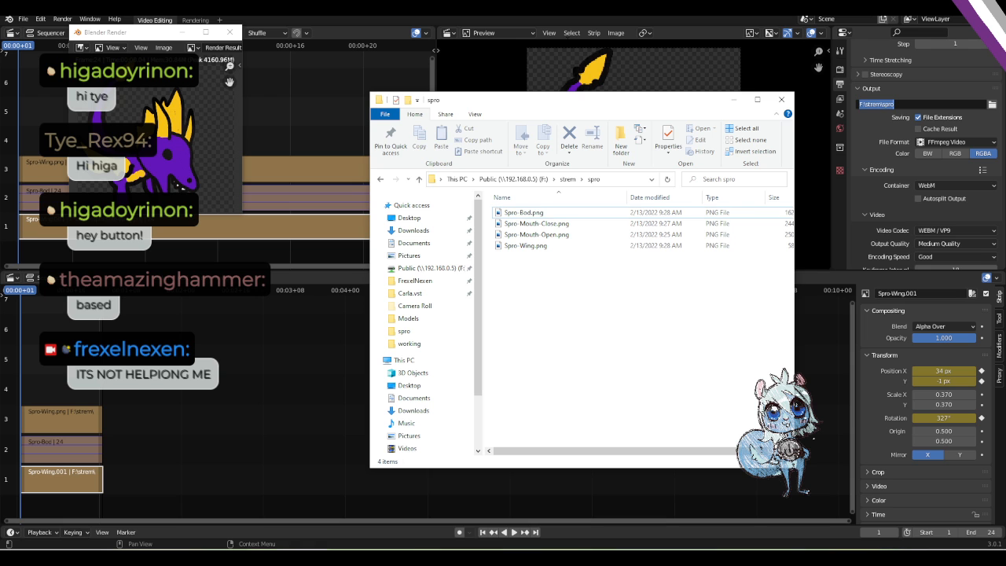
# Check the network drive's connection status in a command prompt and close both the prompt and the spro folder window.
pyautogui.click(167, 7)
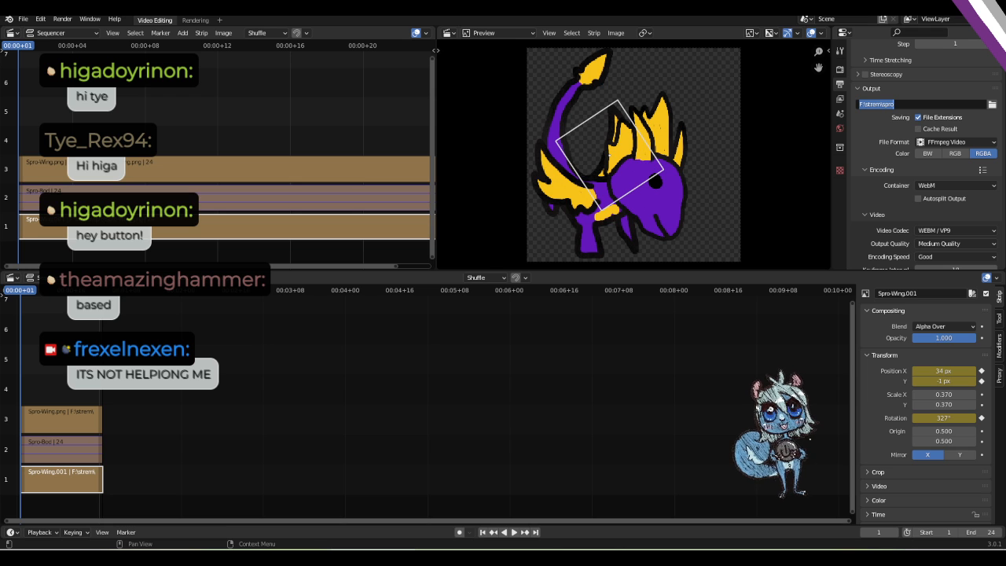
pyautogui.hotkey('alt', 'Tab')
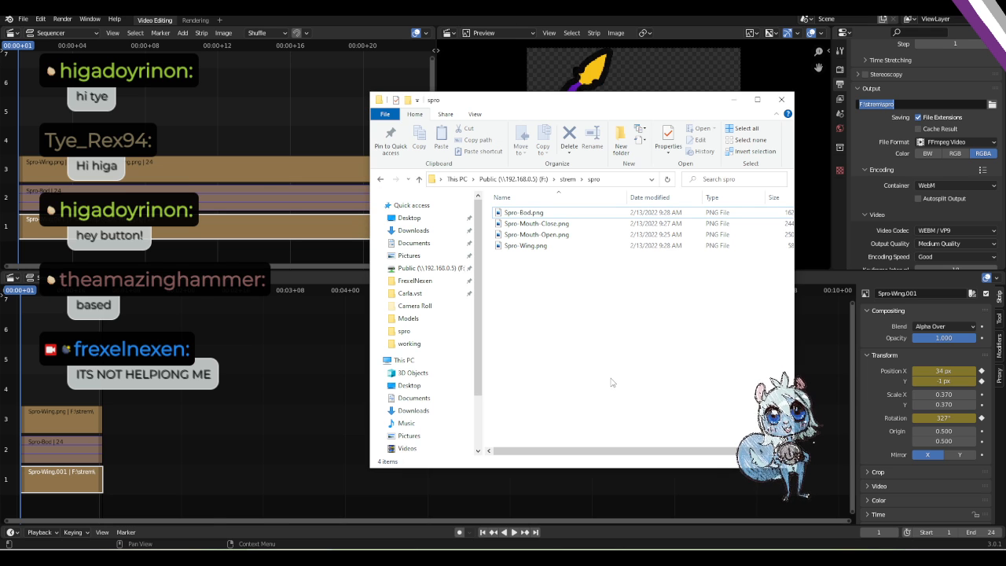
pyautogui.press('super+r')
pyautogui.press('Return')
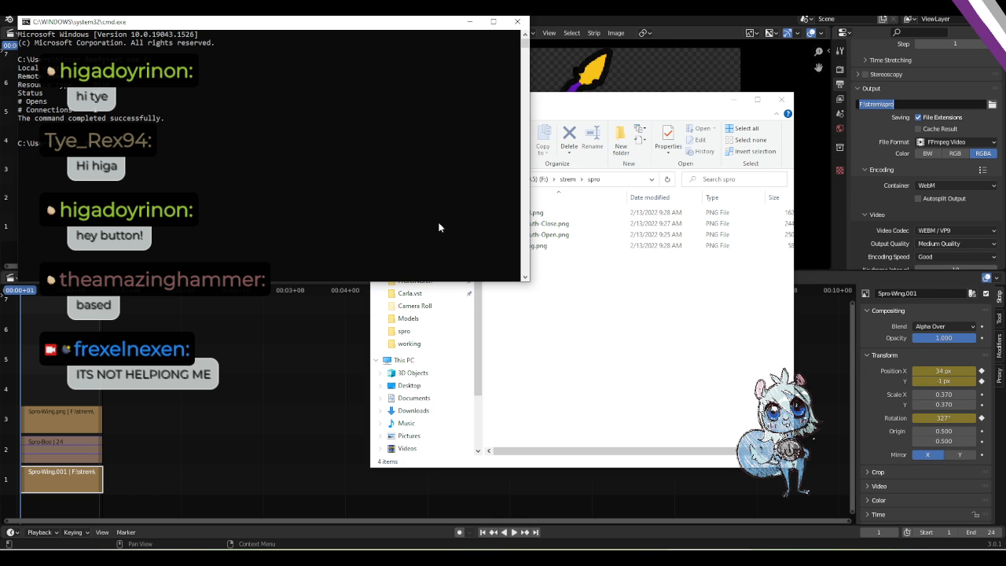
pyautogui.click(516, 22)
pyautogui.click(781, 99)
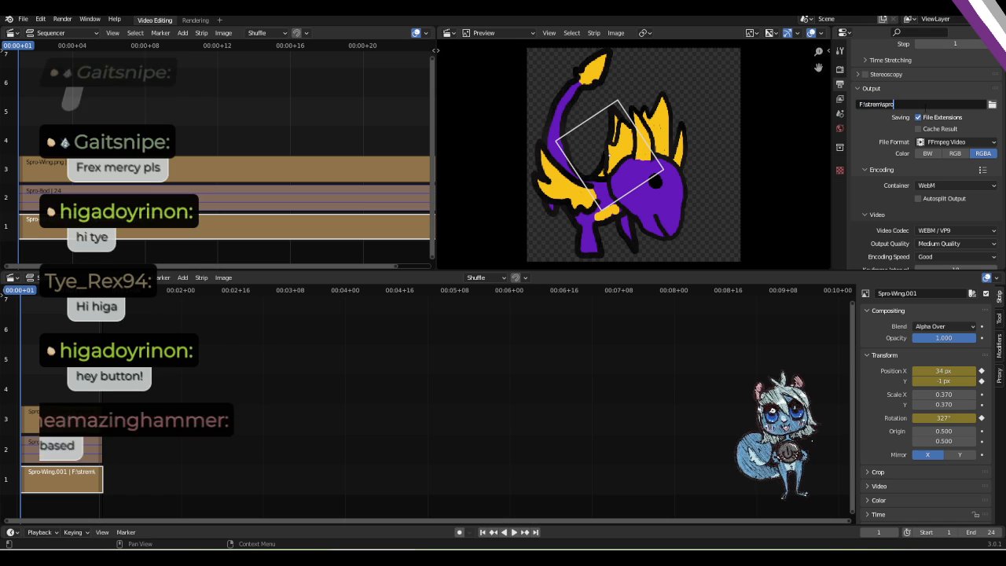
# Open the local folder c:\tmp in File Explorer.
pyautogui.press('super+r')
pyautogui.write('c:\tmp')
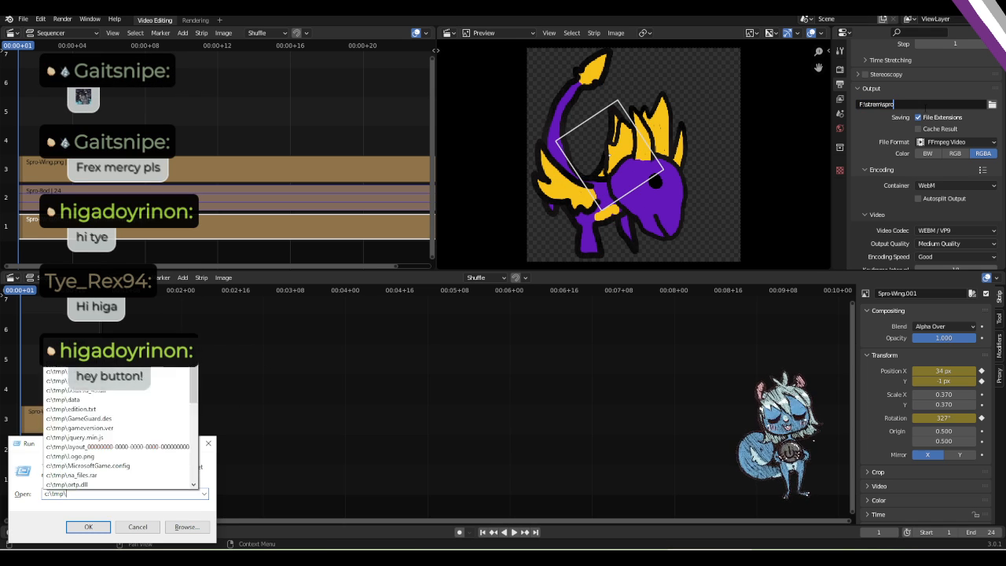
pyautogui.press('Return')
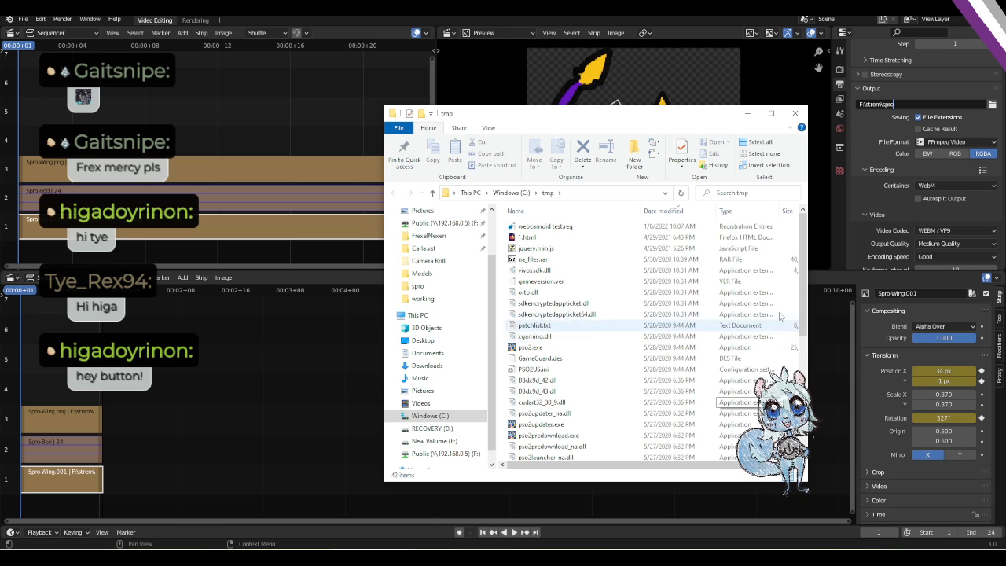
# Set the render output path to c:\tmp\.
pyautogui.click(978, 182)
pyautogui.hotkey('ctrl', 'a')
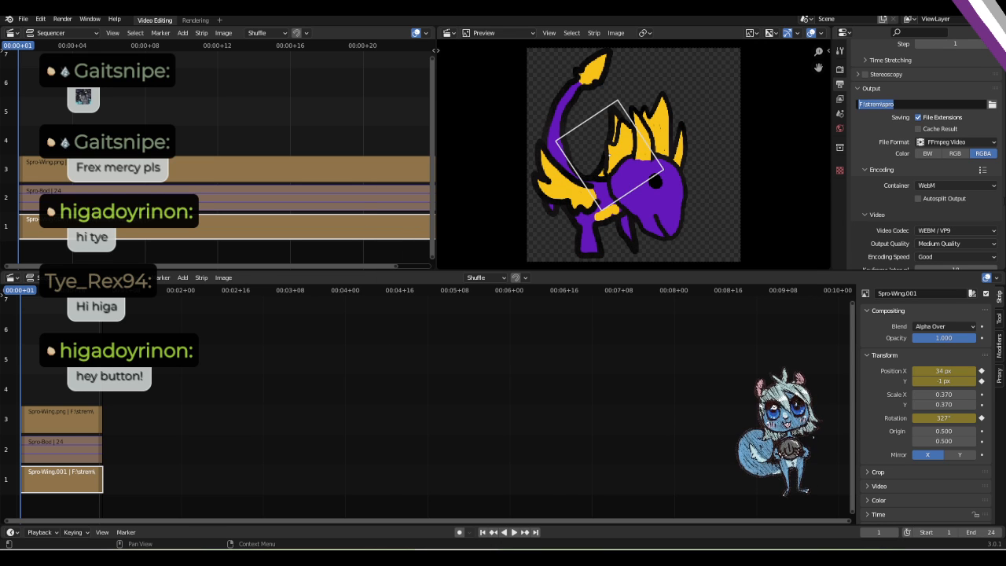
pyautogui.write('c:\tmp')
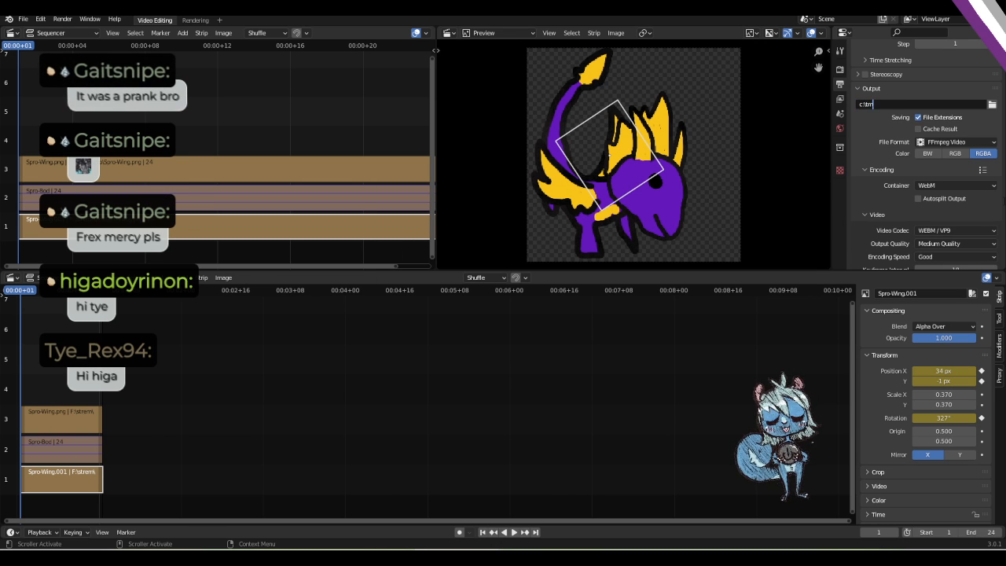
pyautogui.hotkey('ctrl', 'a')
pyautogui.click(875, 105)
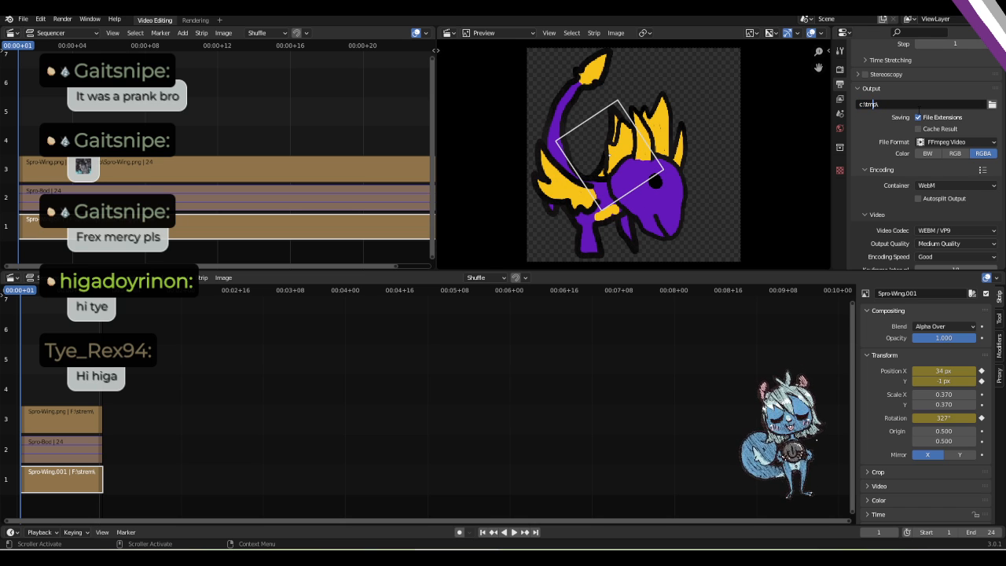
pyautogui.press('Return')
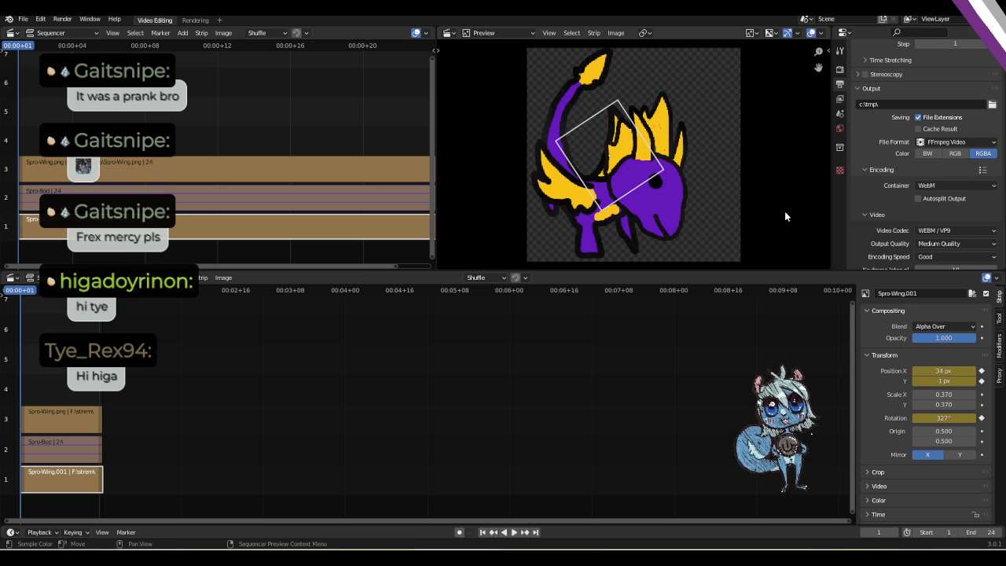
# Render the whole animation and bring the tmp folder window back to the front.
pyautogui.click(62, 19)
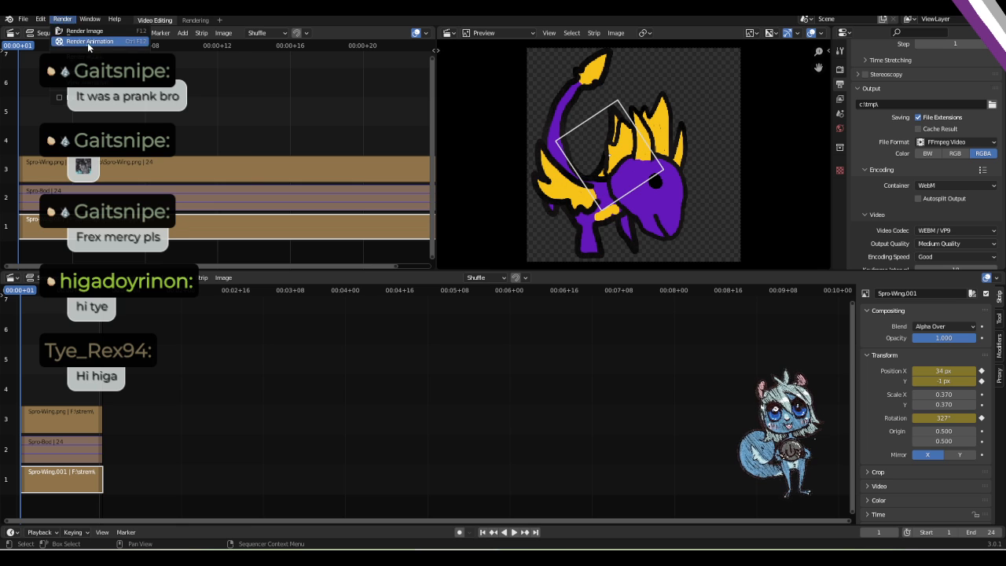
pyautogui.click(87, 47)
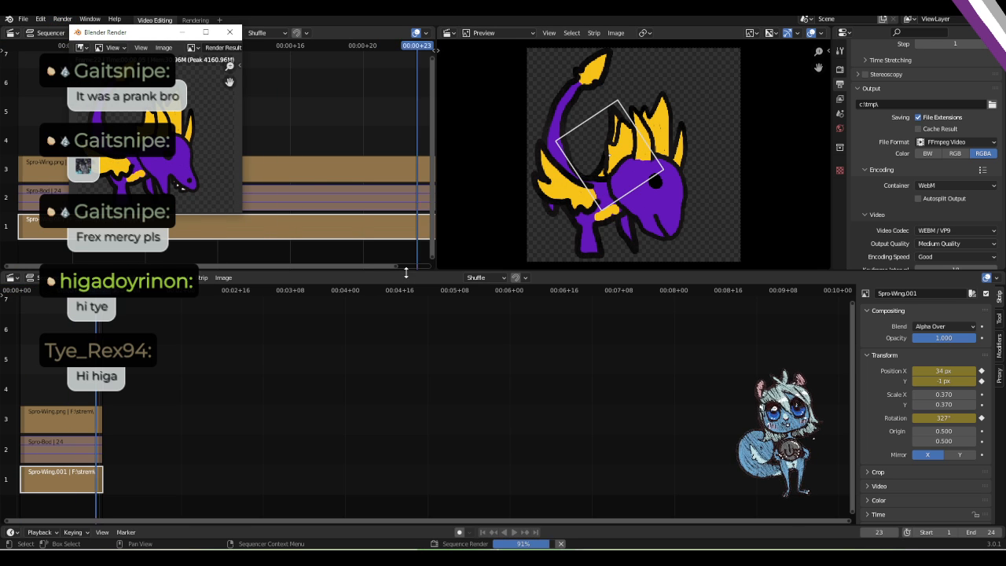
pyautogui.hotkey('alt', 'Tab')
pyautogui.hotkey('alt', 'Tab')
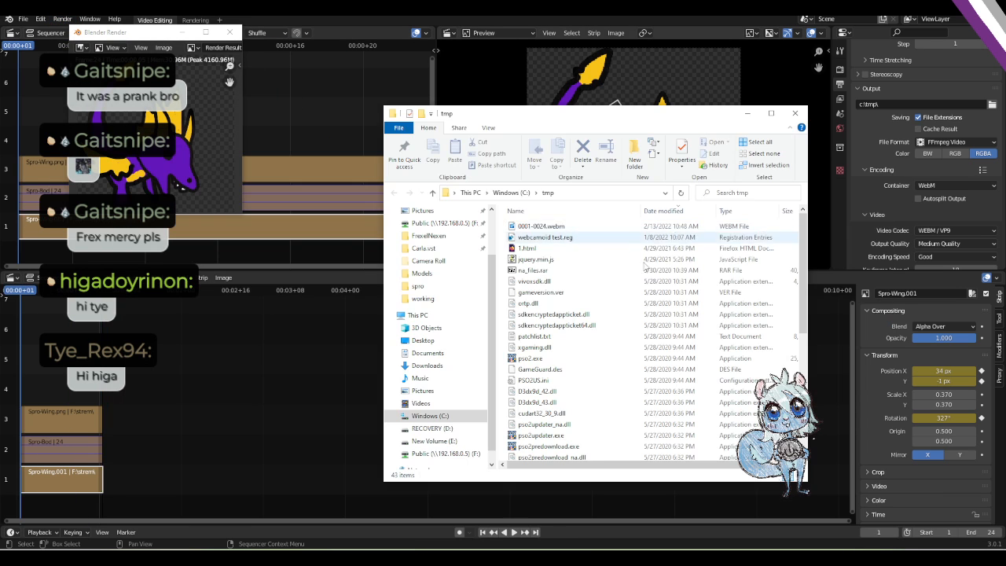
# Play the rendered file 0001-0024.webm in the default video player and close the player.
pyautogui.click(539, 226)
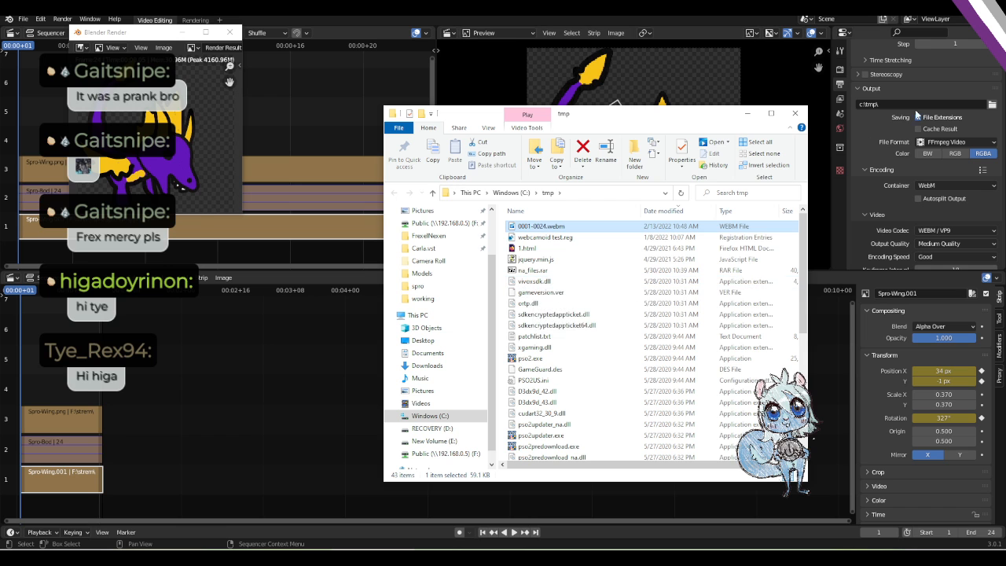
pyautogui.press('Return')
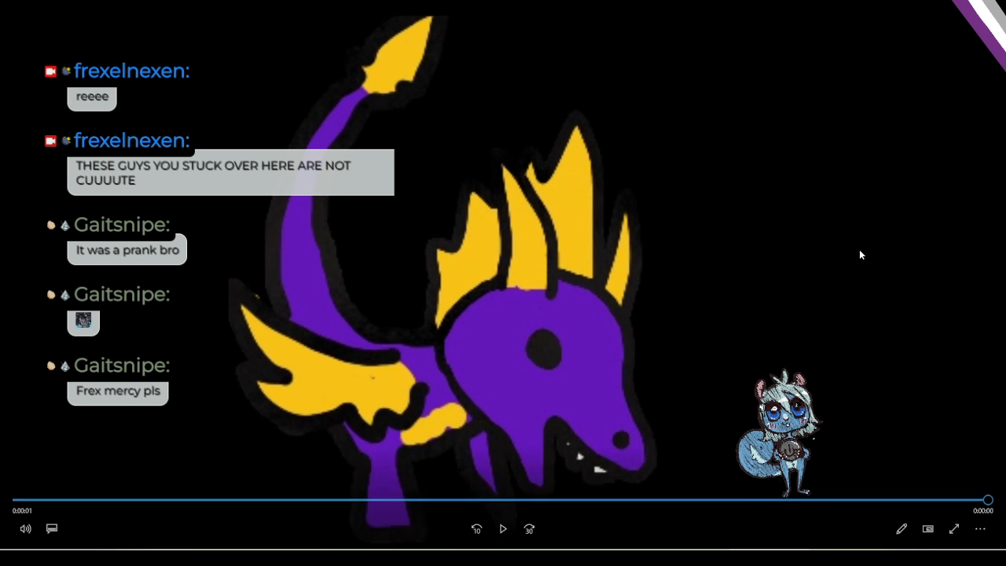
pyautogui.hotkey('alt', 'F4')
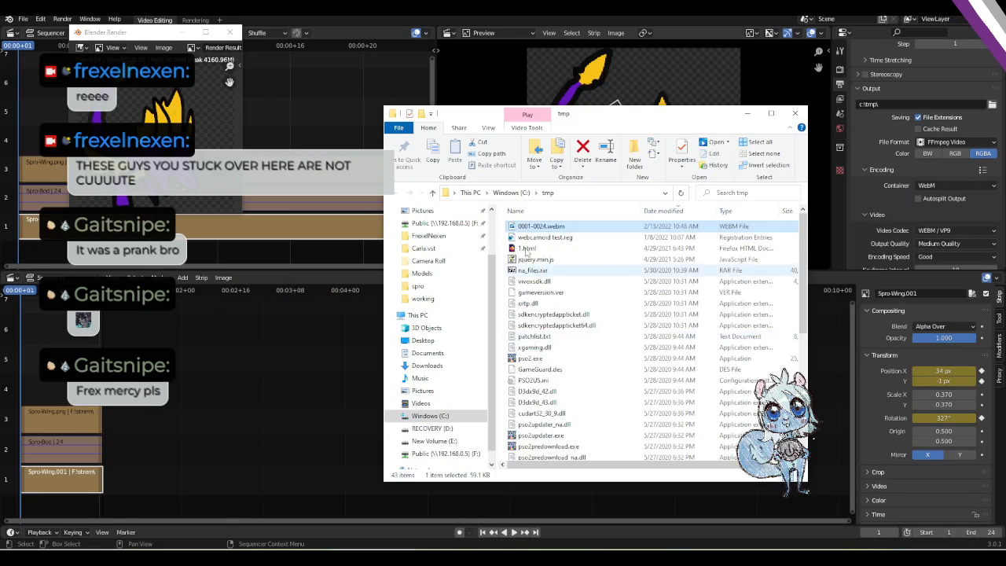
# Open 0001-0024.webm in VLC instead, review the animation's playback, and close the player.
pyautogui.rightClick(547, 225)
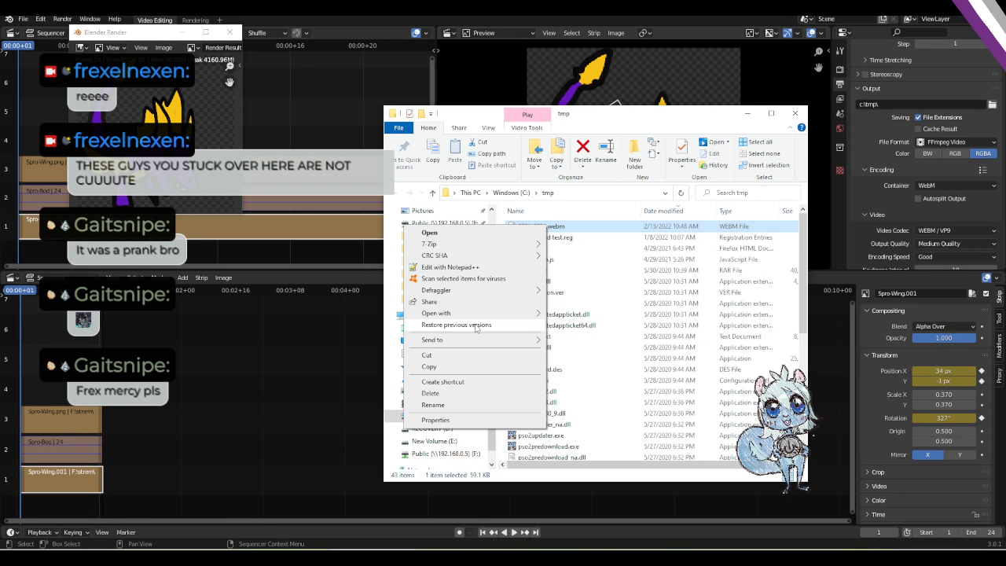
pyautogui.moveTo(459, 315)
pyautogui.click(581, 327)
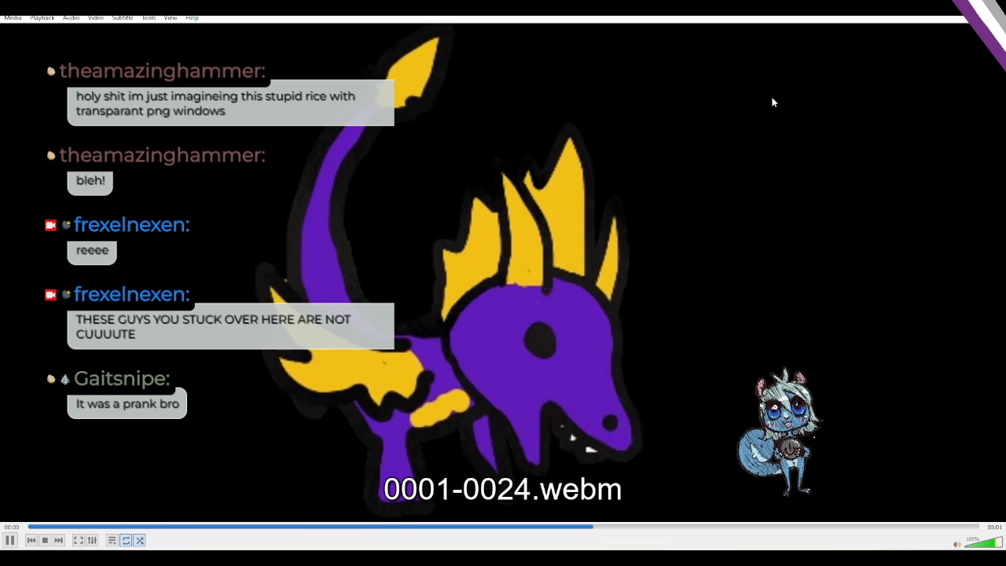
pyautogui.press('s')
pyautogui.press('space')
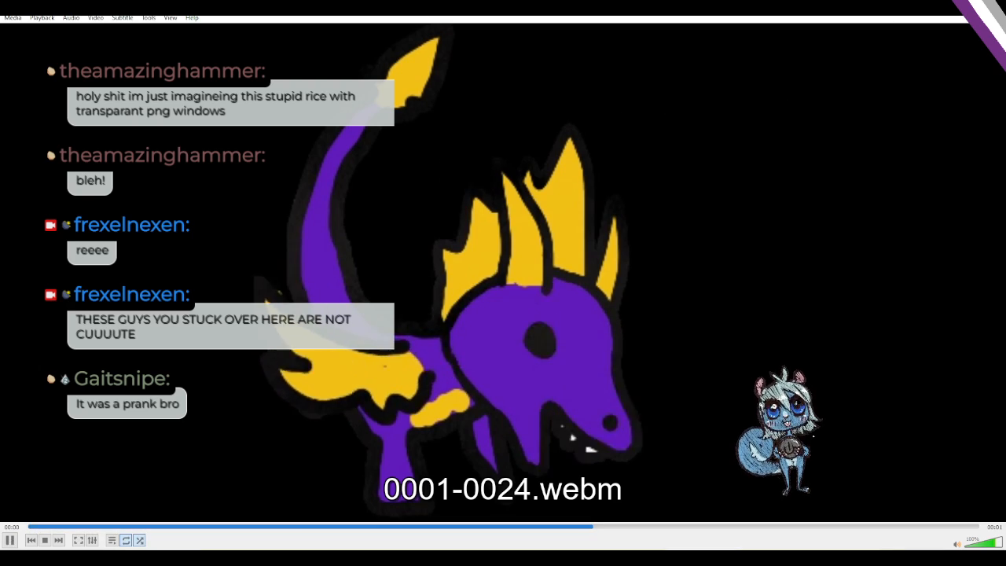
pyautogui.press('s')
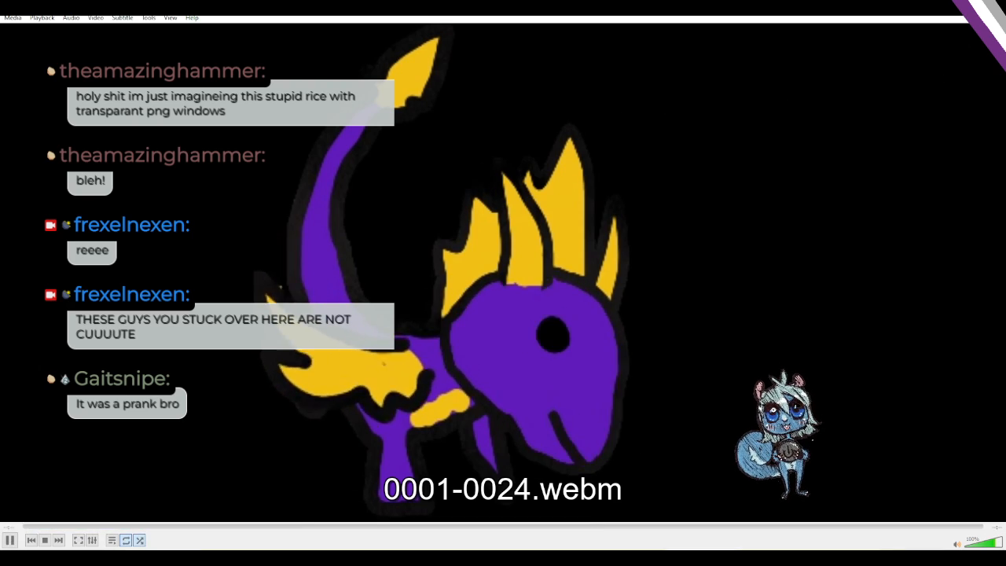
pyautogui.click(991, 11)
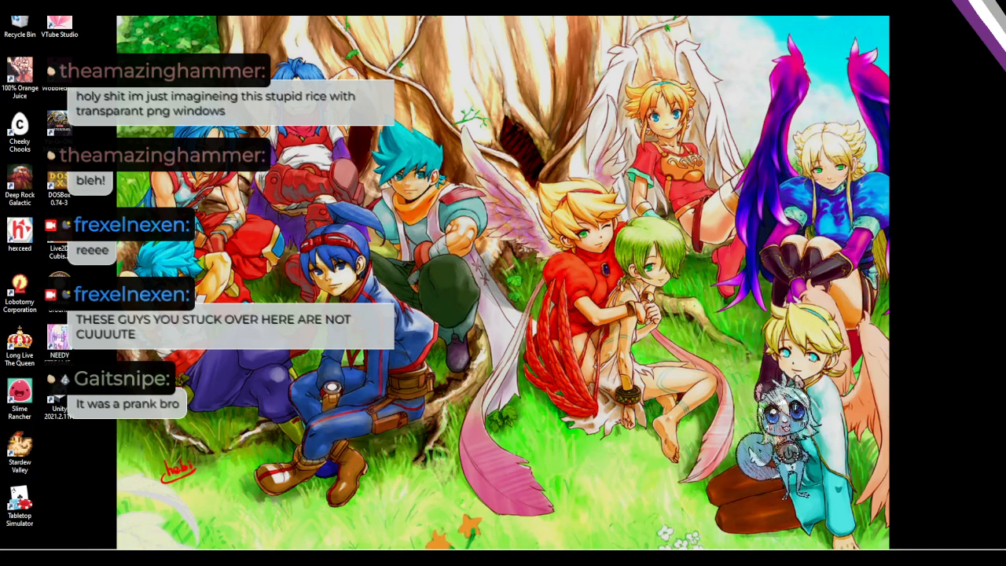
# Rename the rendered file 0001-0024.webm in the tmp folder to spro.webm.
pyautogui.press('super+d')
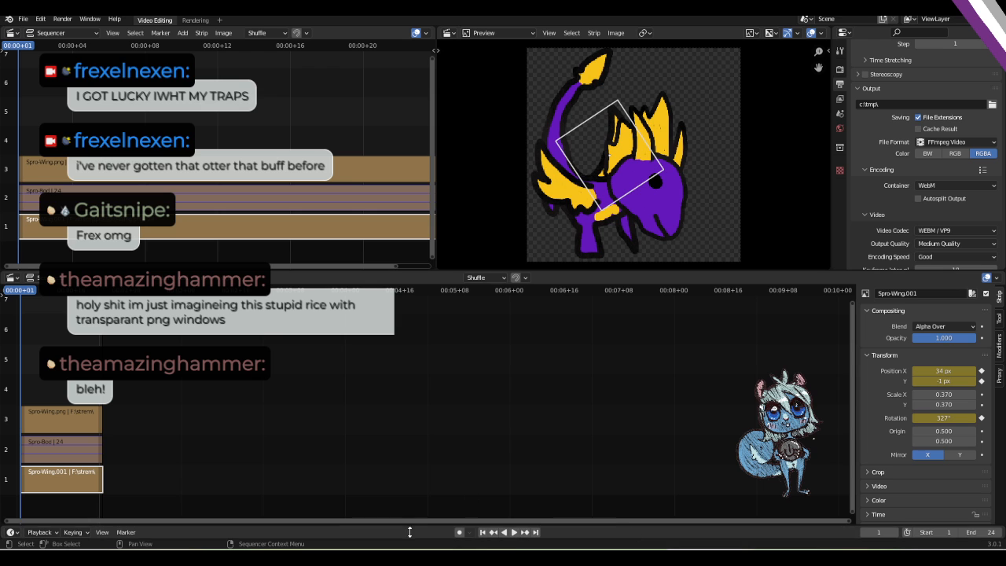
pyautogui.click(409, 557)
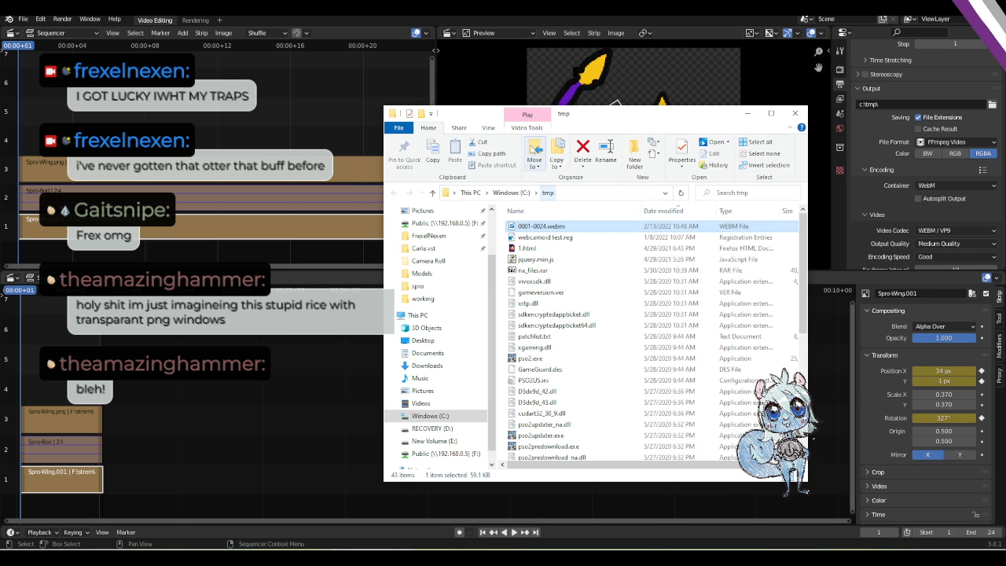
pyautogui.click(533, 230)
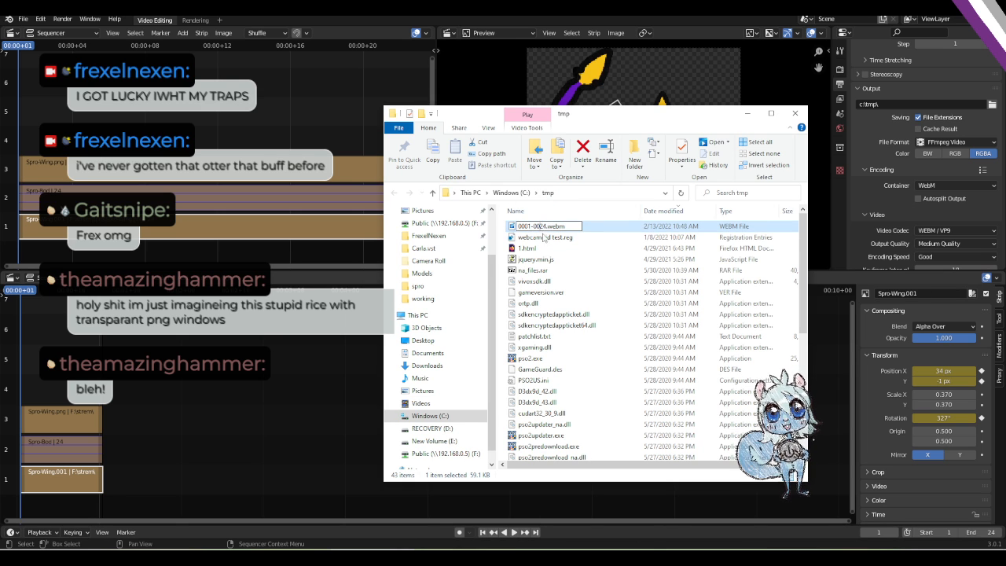
pyautogui.write('spro')
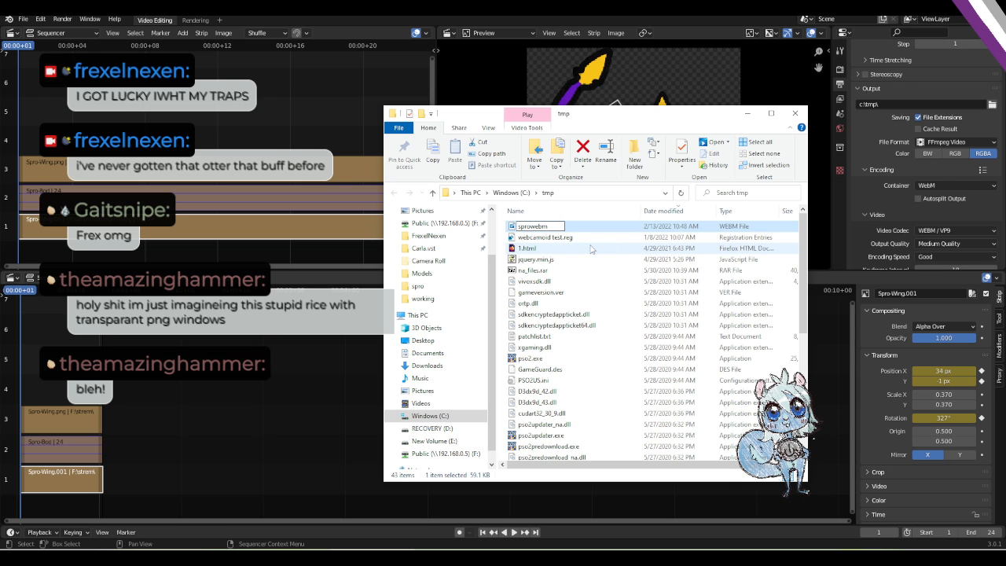
pyautogui.press('Return')
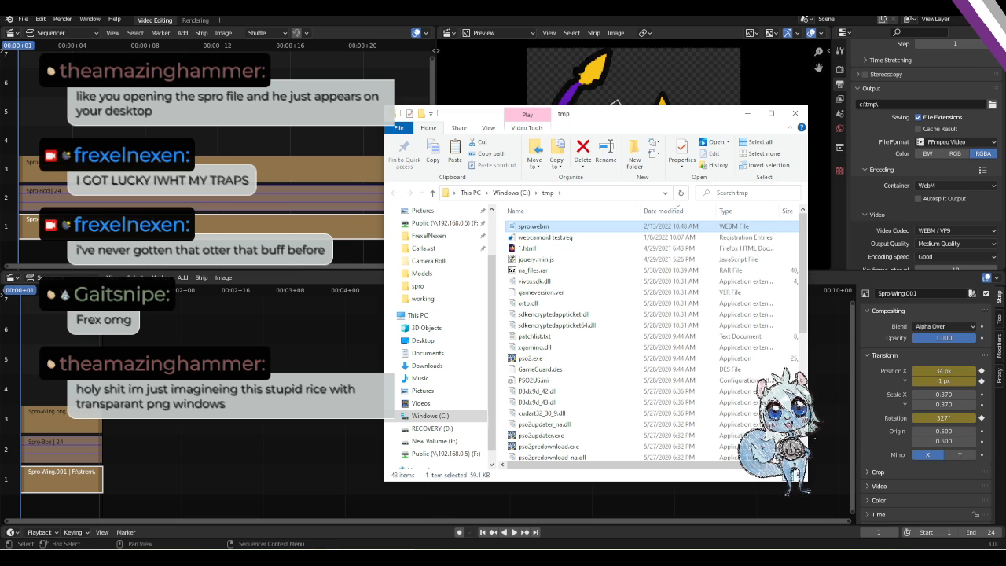
# Move spro.webm from the tmp folder into the strem\spro folder on drive F: and minimize both folder windows.
pyautogui.hotkey('alt', 'Tab')
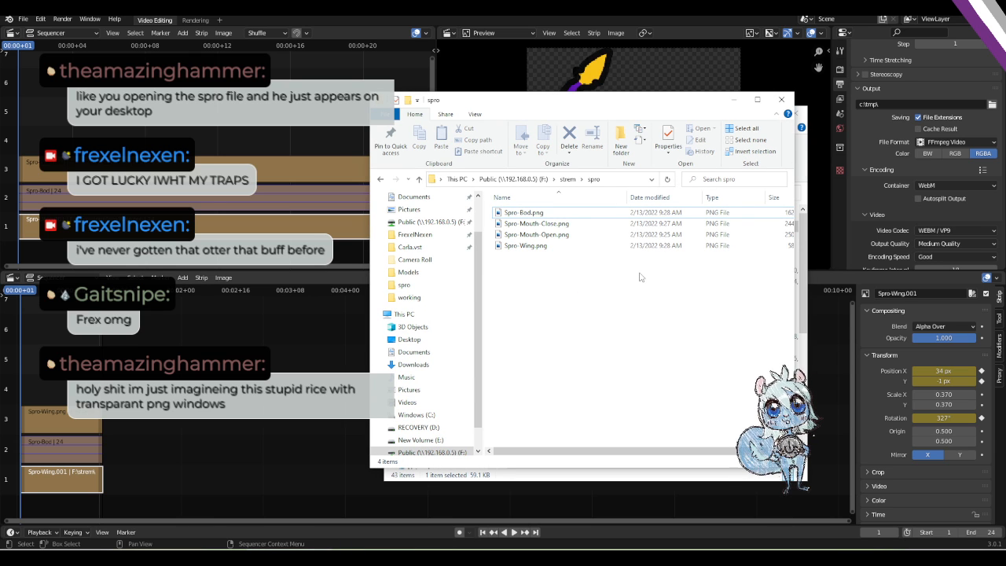
pyautogui.click(564, 257)
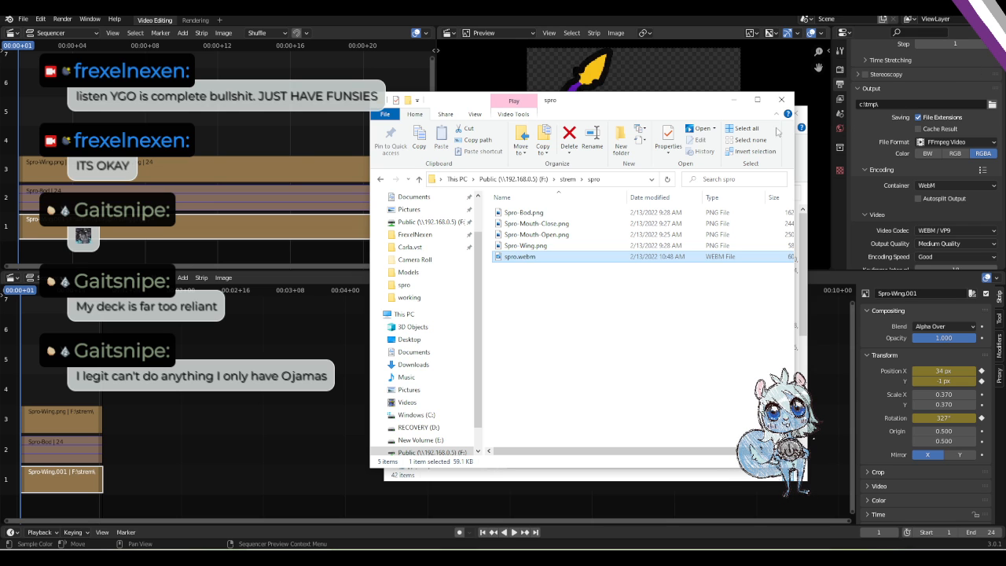
pyautogui.moveTo(666, 107); pyautogui.dragTo(639, 110)
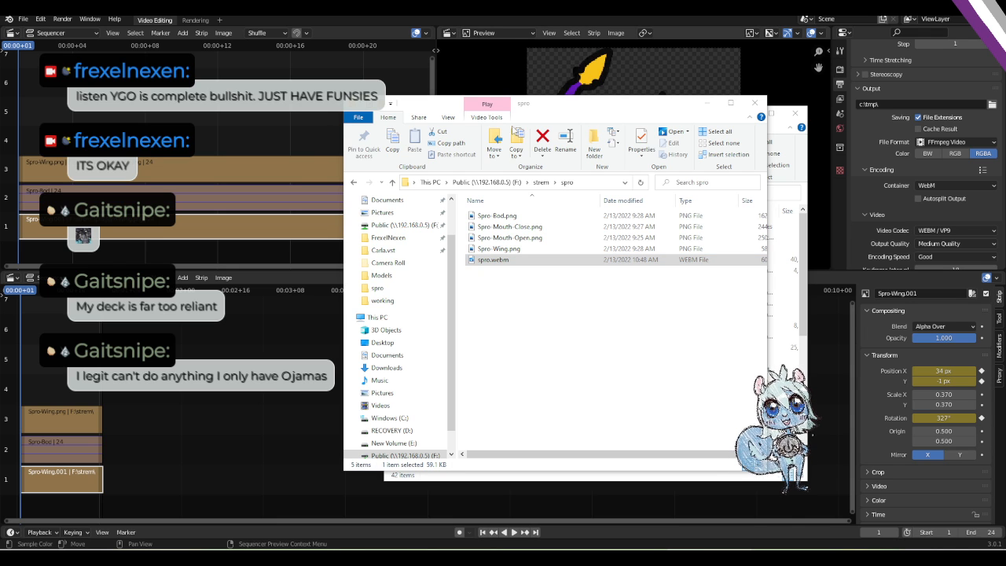
pyautogui.click(711, 103)
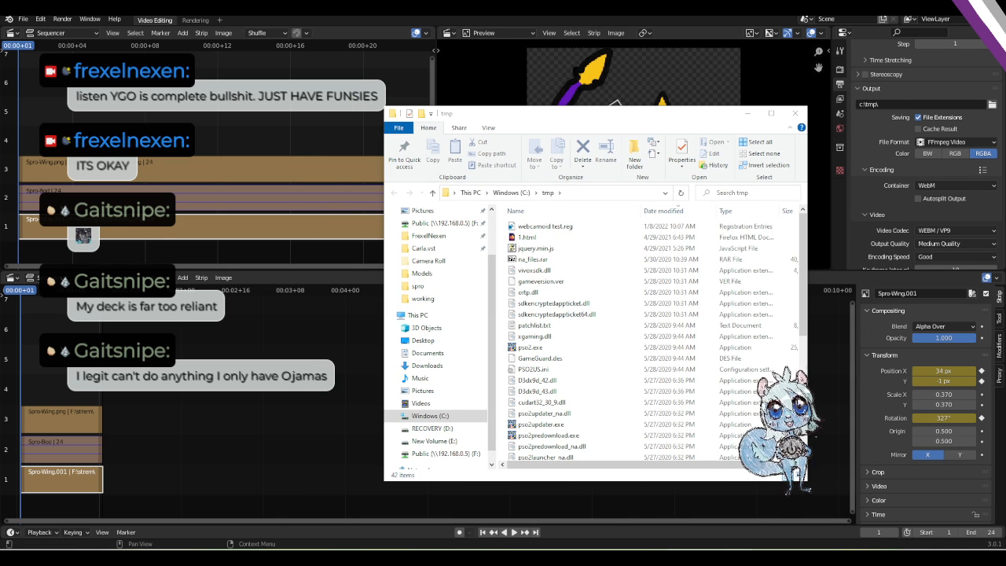
pyautogui.click(632, 125)
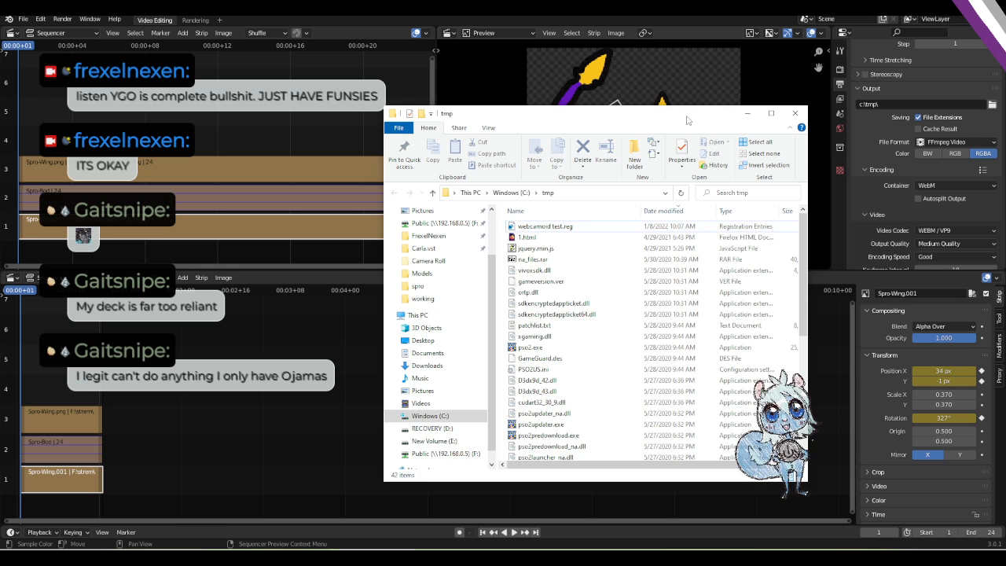
pyautogui.click(747, 115)
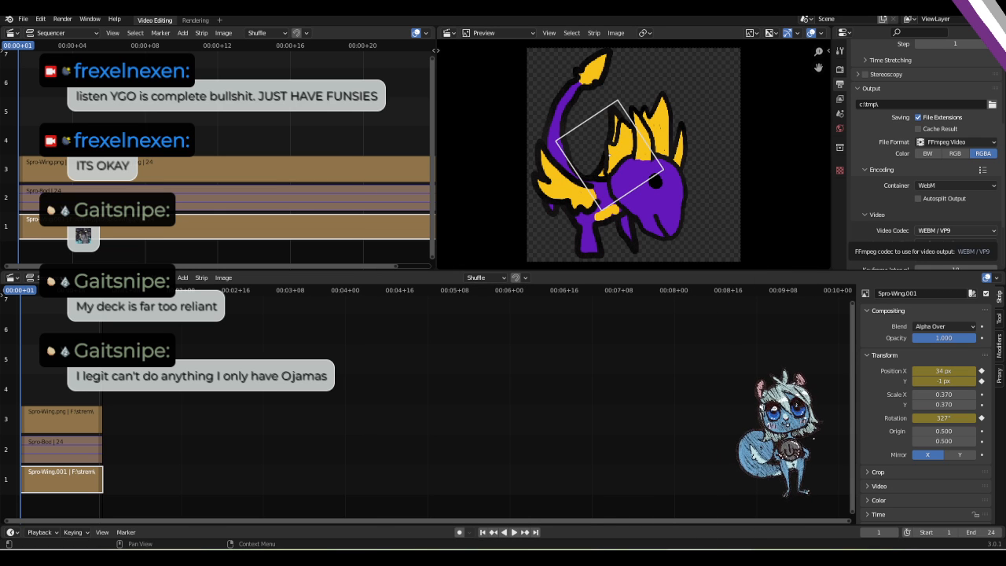
# Switch to OBS, open the properties of the spro.webm media source, and apply them.
pyautogui.moveTo(1005, 90); pyautogui.dragTo(631, 18)
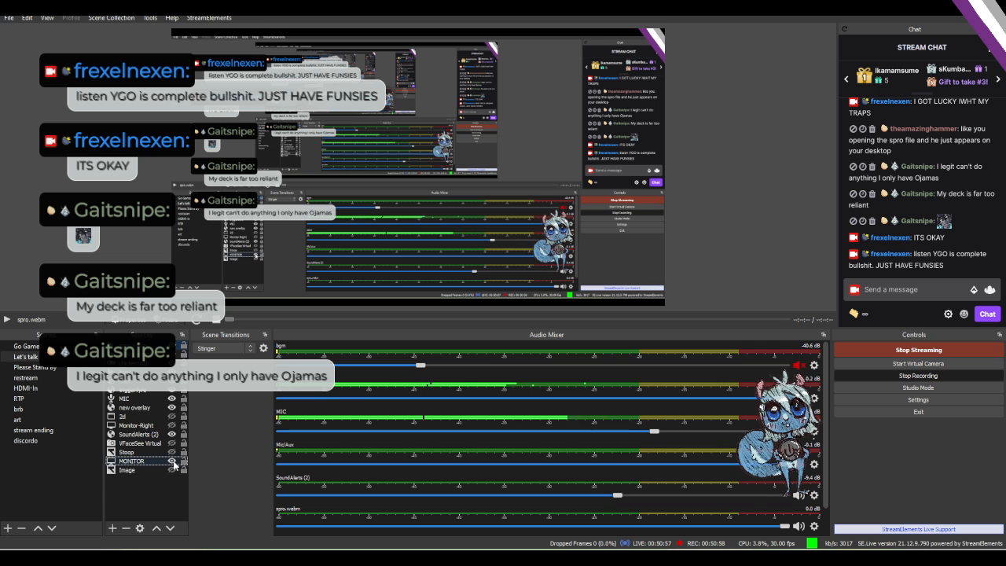
pyautogui.doubleClick(140, 346)
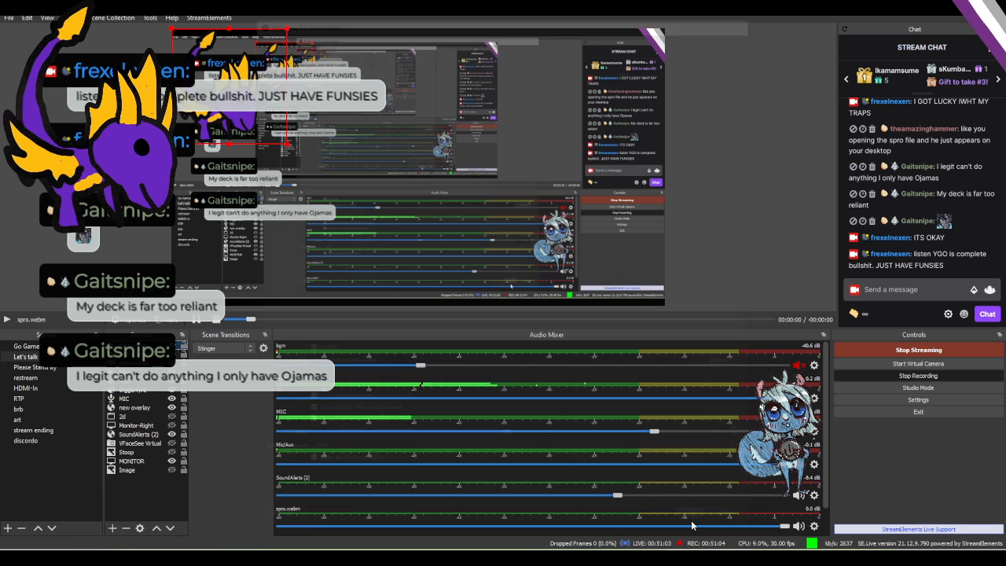
pyautogui.click(695, 525)
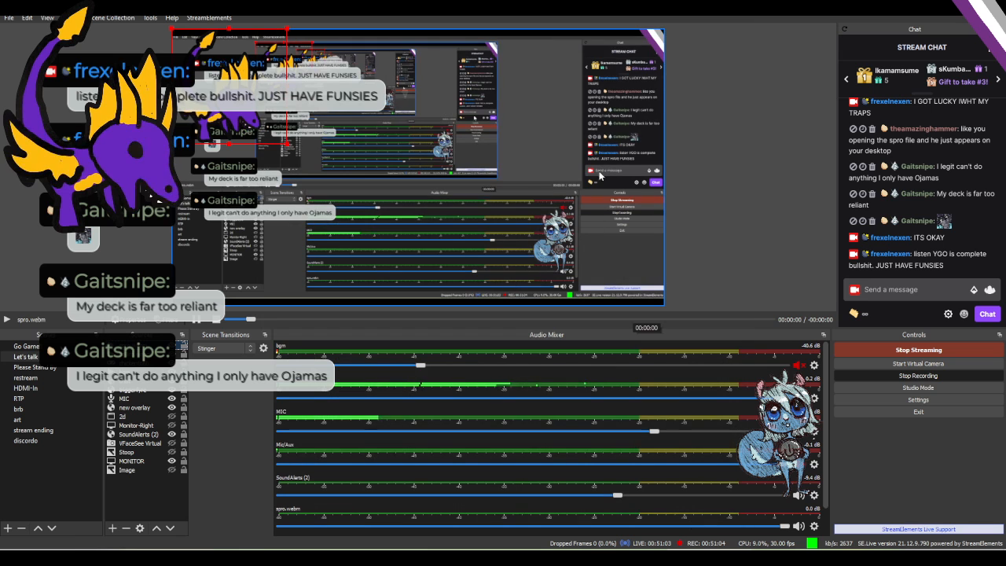
# Scale down the dragon overlay in the stream scene and place it on top of the squirrel avatar's head.
pyautogui.click(260, 129)
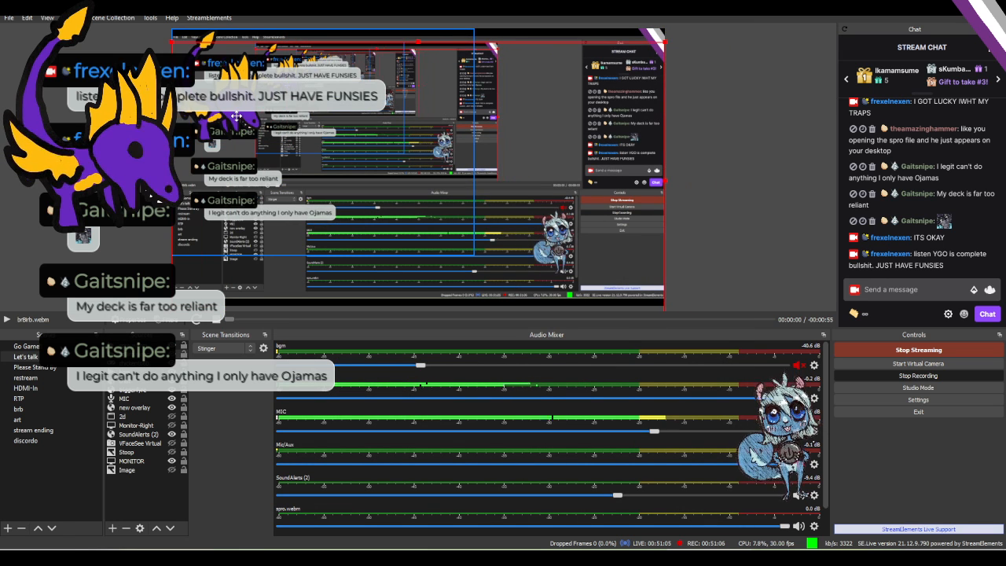
pyautogui.moveTo(259, 130); pyautogui.dragTo(247, 129)
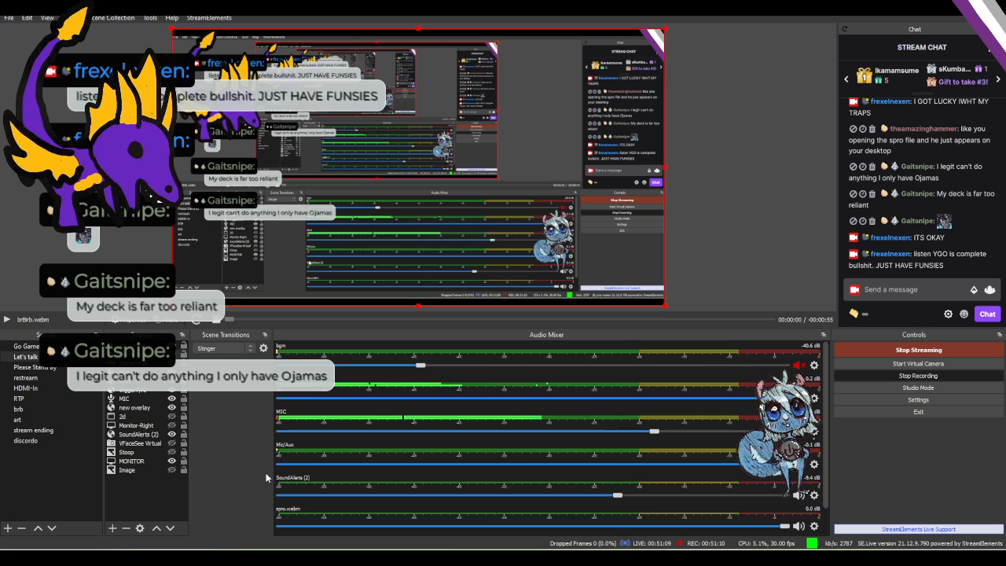
pyautogui.moveTo(657, 9); pyautogui.dragTo(1005, 34)
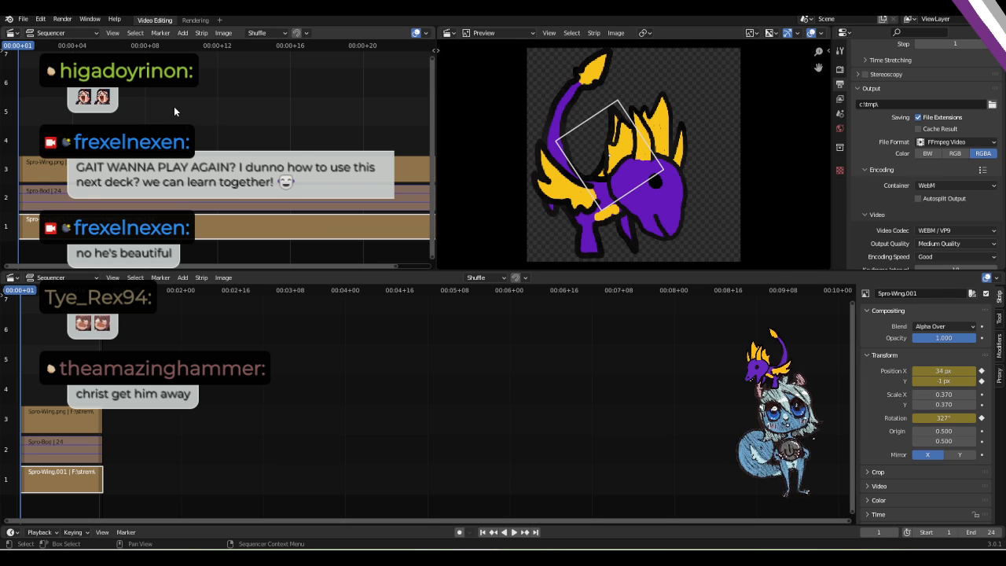
pyautogui.click(22, 19)
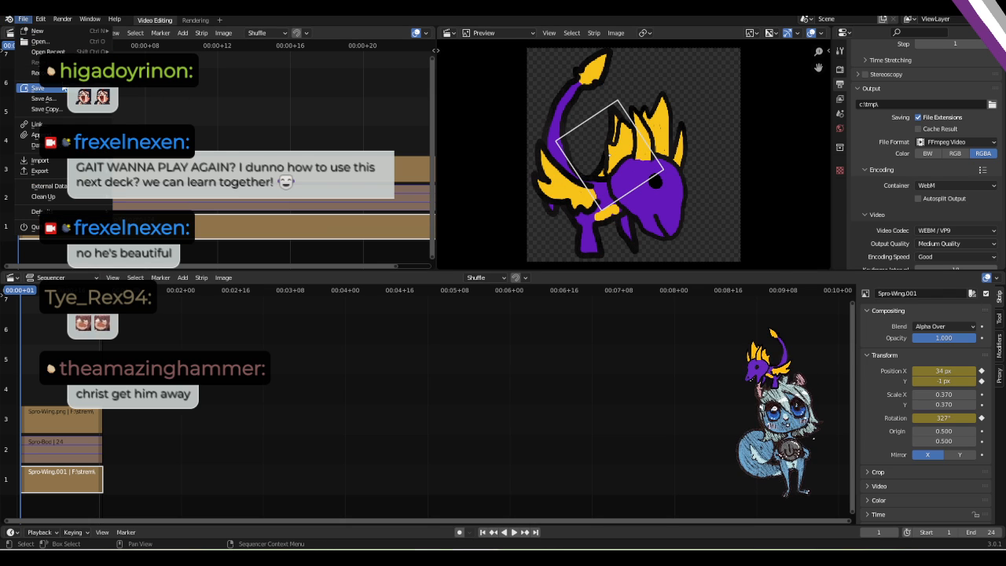
pyautogui.click(58, 99)
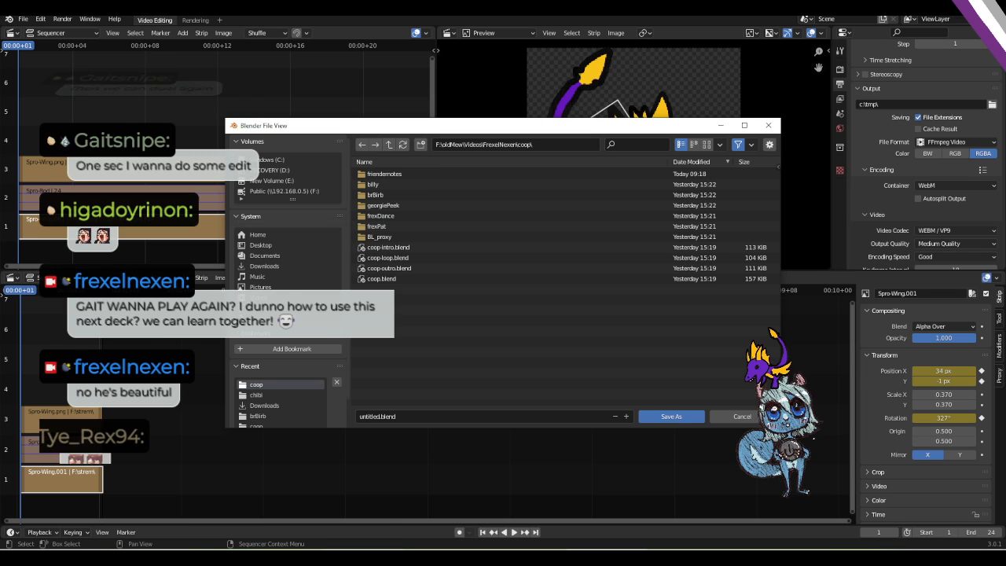
pyautogui.click(741, 416)
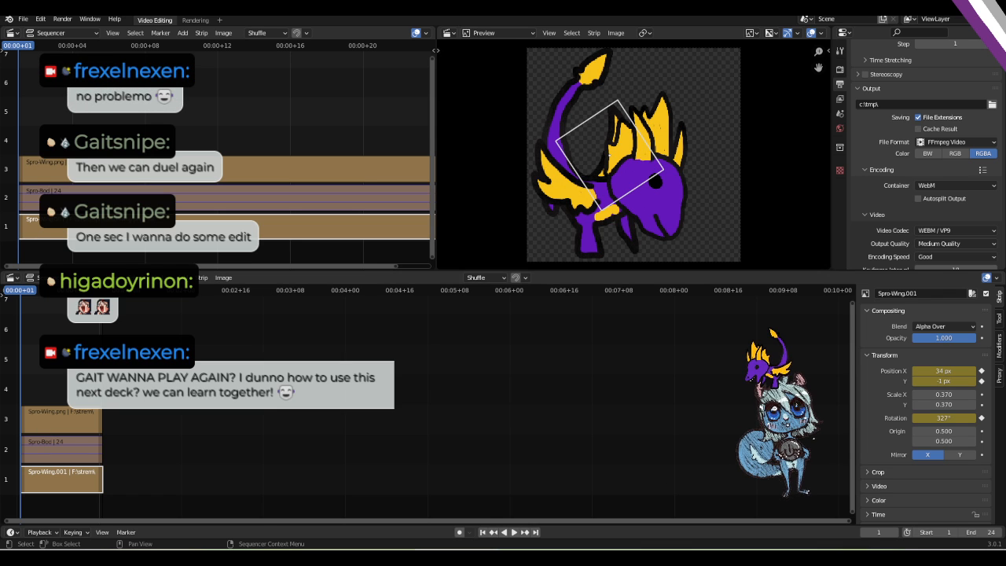
# Bring up the spro folder window and copy its path, F:\strem\spro.
pyautogui.moveTo(330, 556)
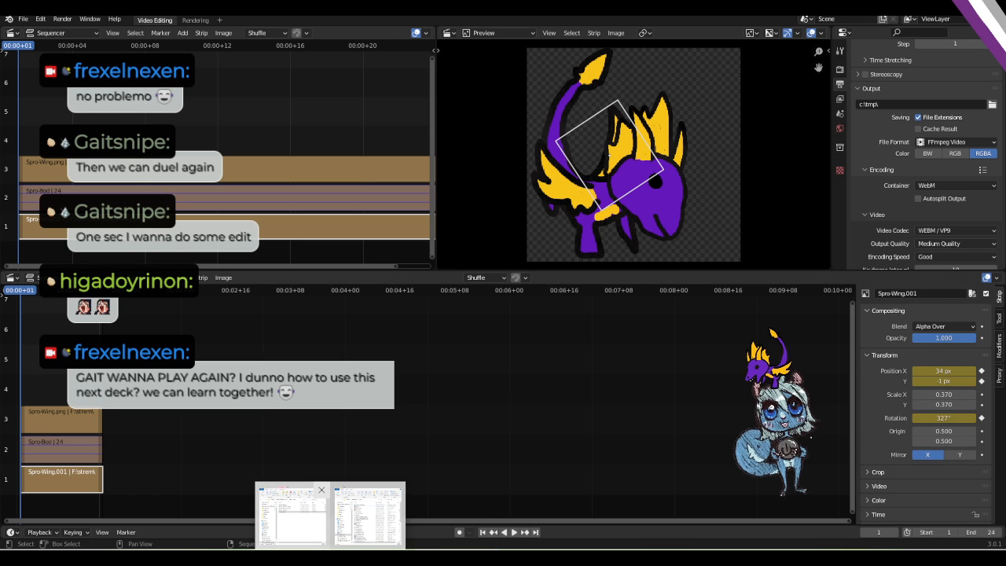
pyautogui.click(292, 518)
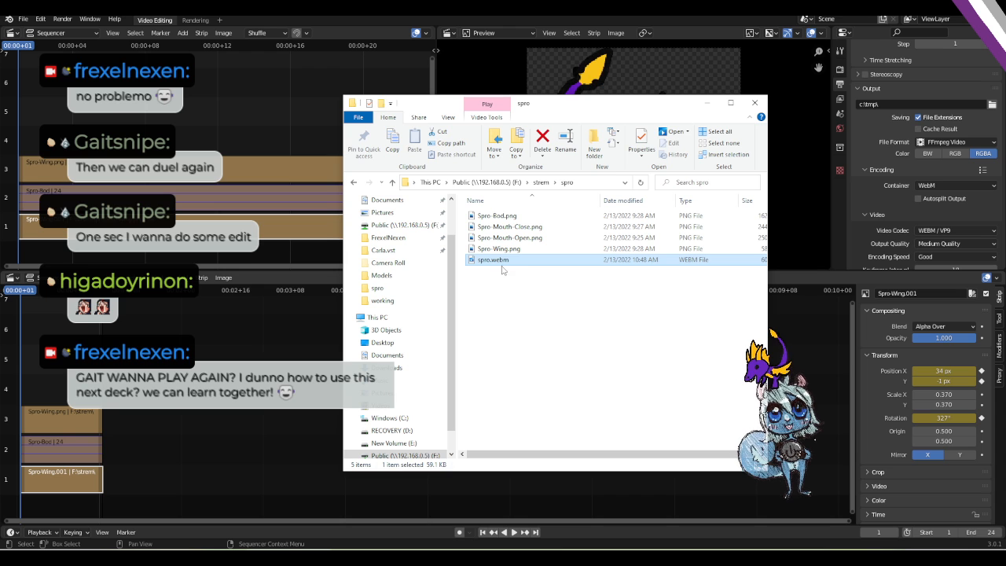
pyautogui.click(518, 324)
pyautogui.click(595, 183)
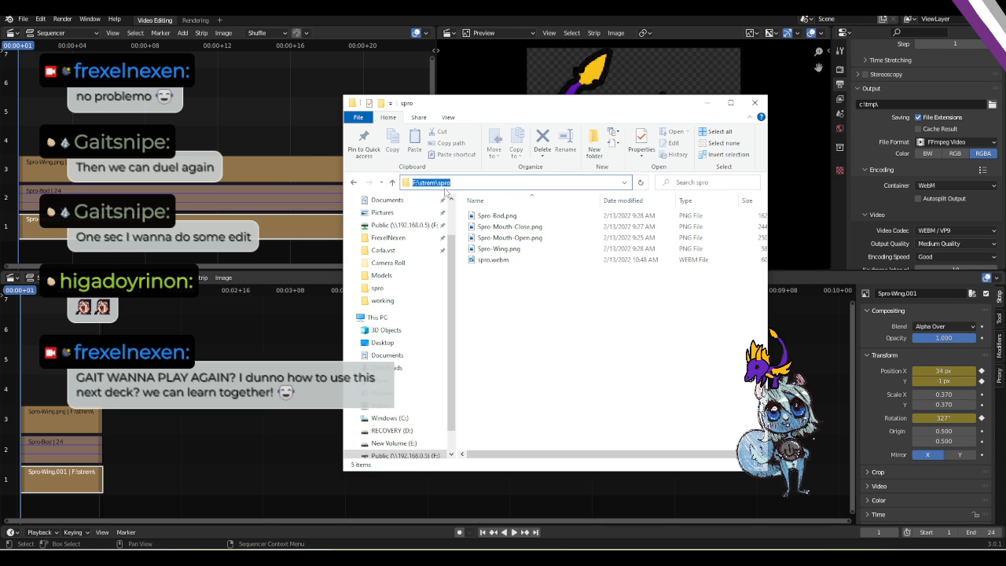
pyautogui.rightClick(431, 187)
pyautogui.click(355, 221)
pyautogui.click(584, 312)
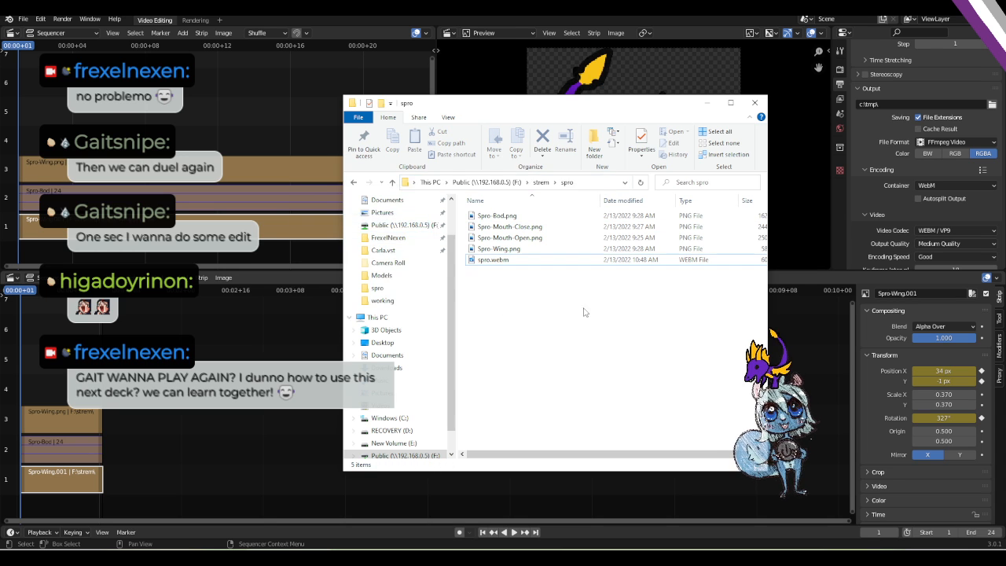
# Return to Blender, start saving the dragon project under a new name, and enter spro.blend as the file name.
pyautogui.click(572, 33)
pyautogui.click(11, 21)
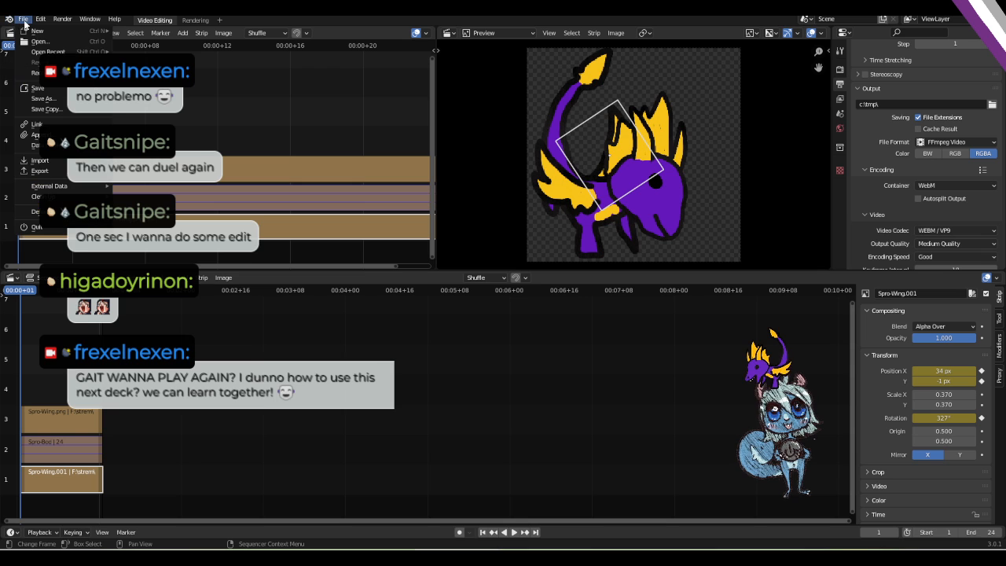
pyautogui.hotkey('ctrl', 'shift', 's')
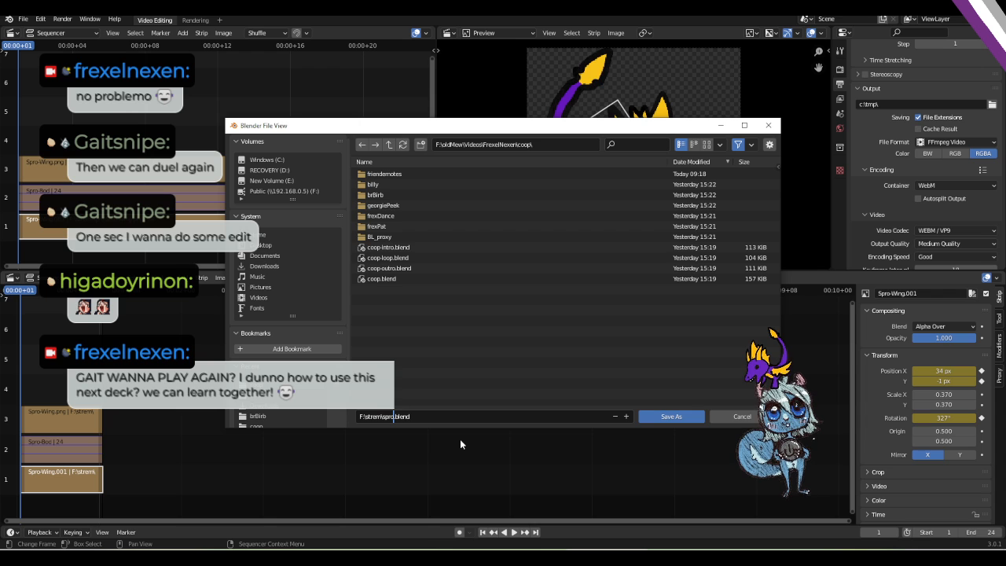
pyautogui.write('s')
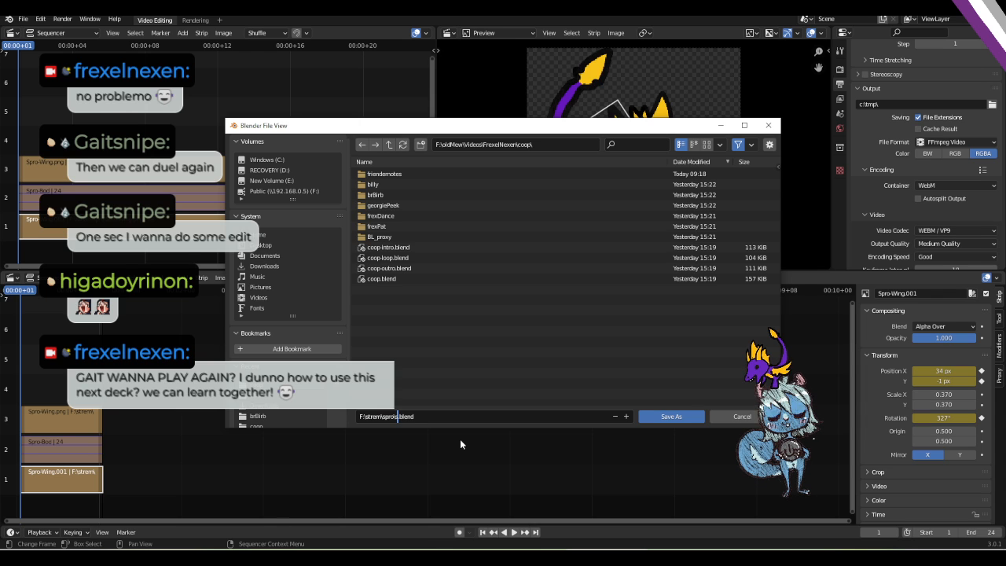
pyautogui.write('p')
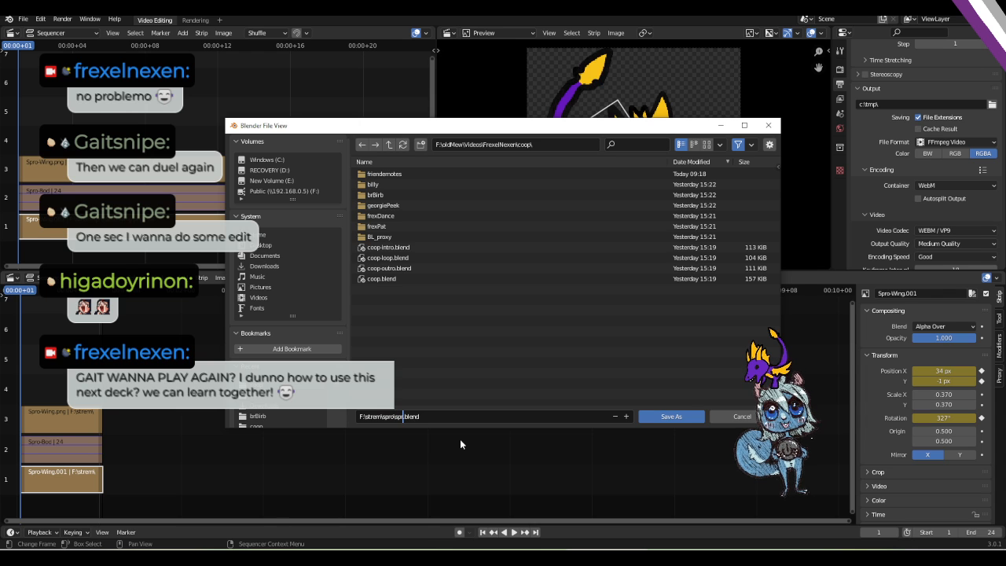
pyautogui.write('ro')
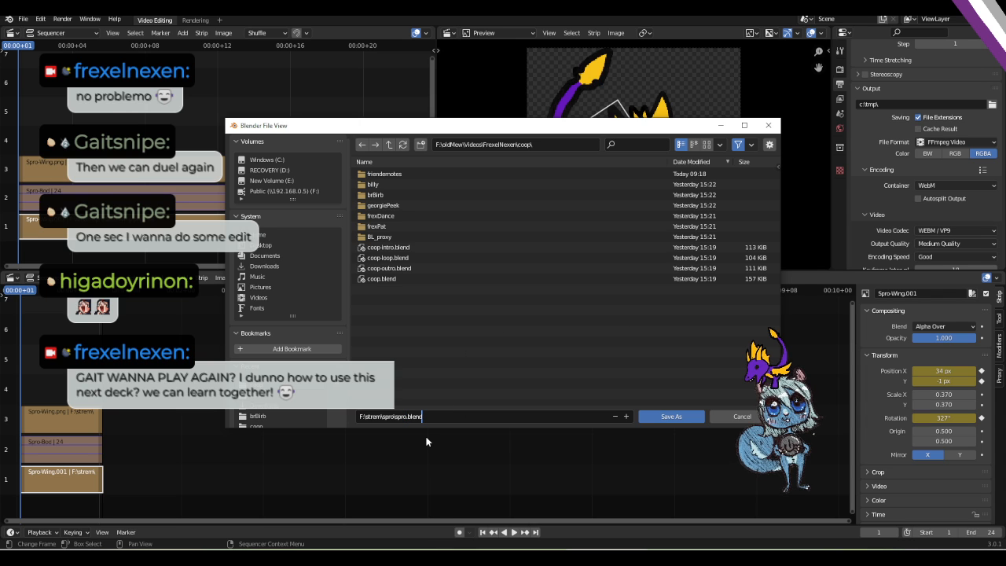
pyautogui.hotkey('shift', 'Home')
pyautogui.press('BackSpace')
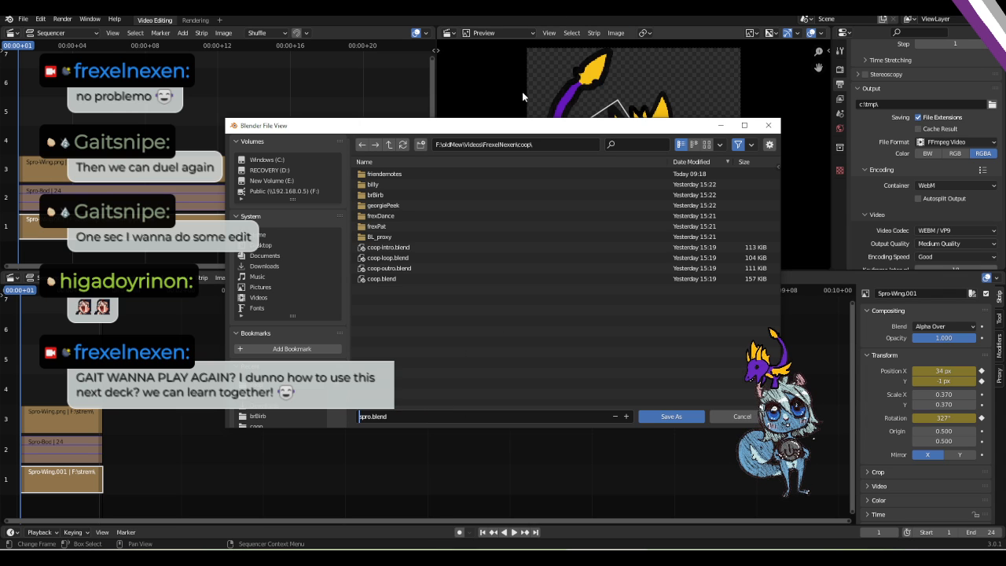
# Set the save location to F:\strem\spro and save the project there.
pyautogui.click(557, 144)
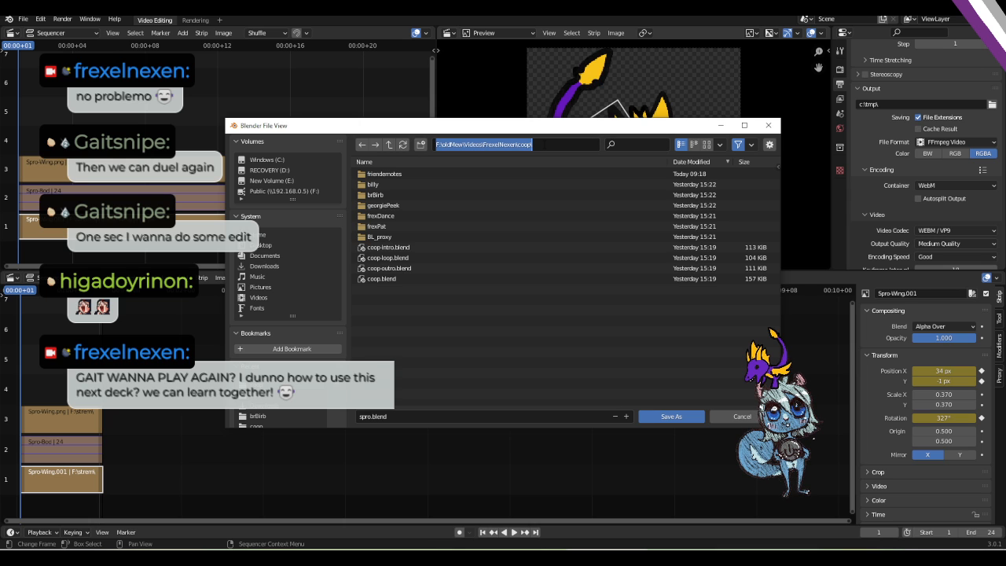
pyautogui.hotkey('ctrl', 'v')
pyautogui.press('Return')
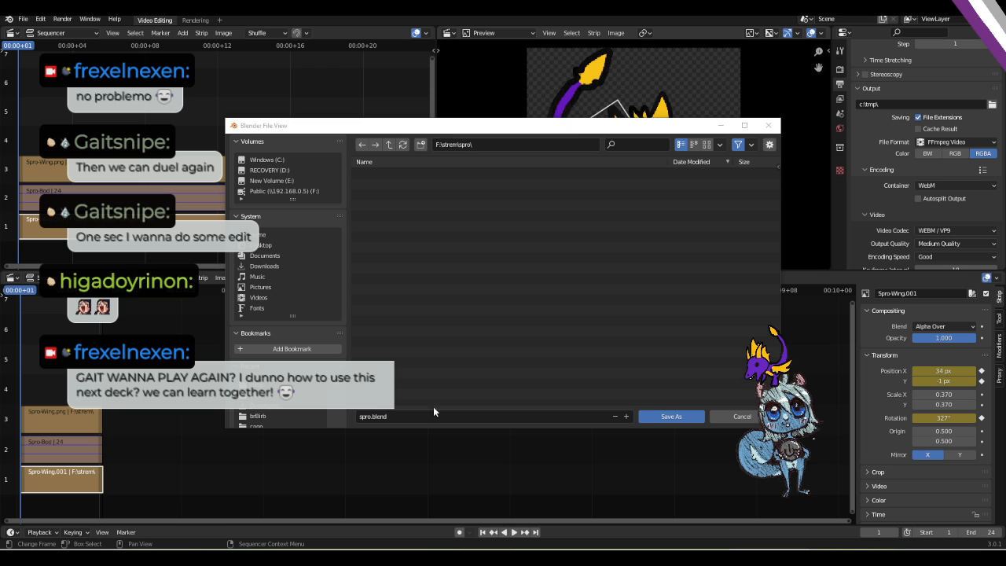
pyautogui.click(382, 416)
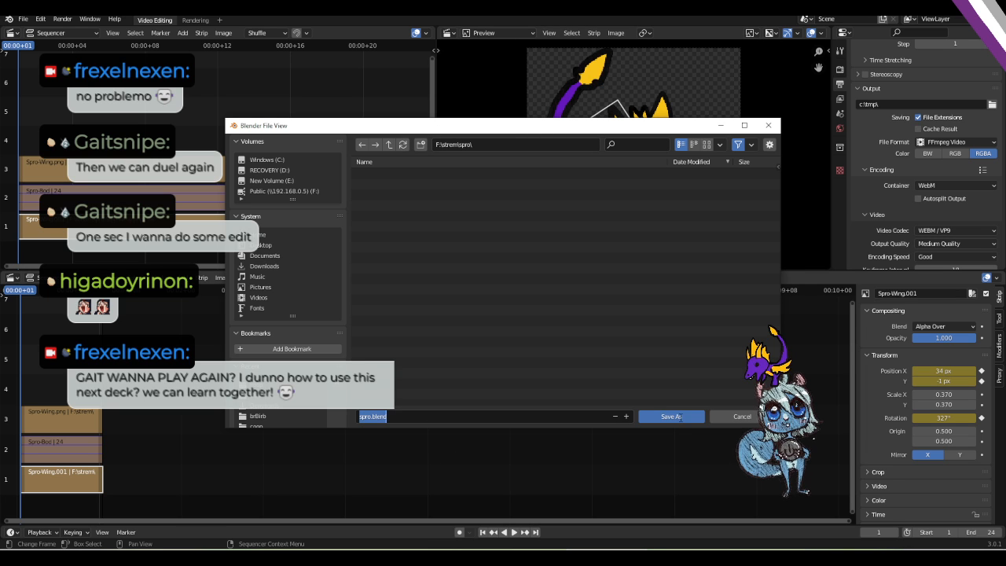
pyautogui.click(680, 416)
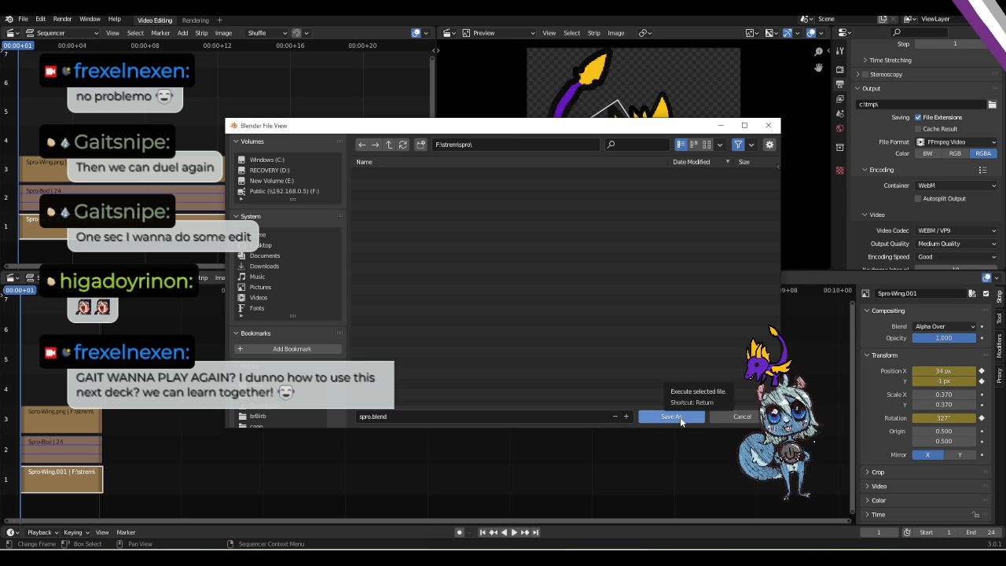
pyautogui.click(680, 417)
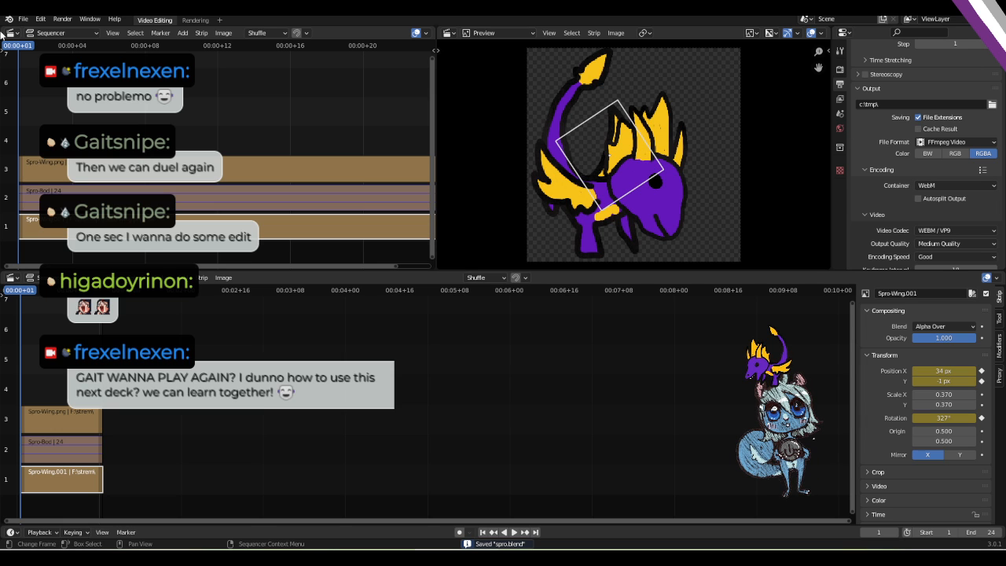
# Open the recent project coop-loop.blend.
pyautogui.click(22, 18)
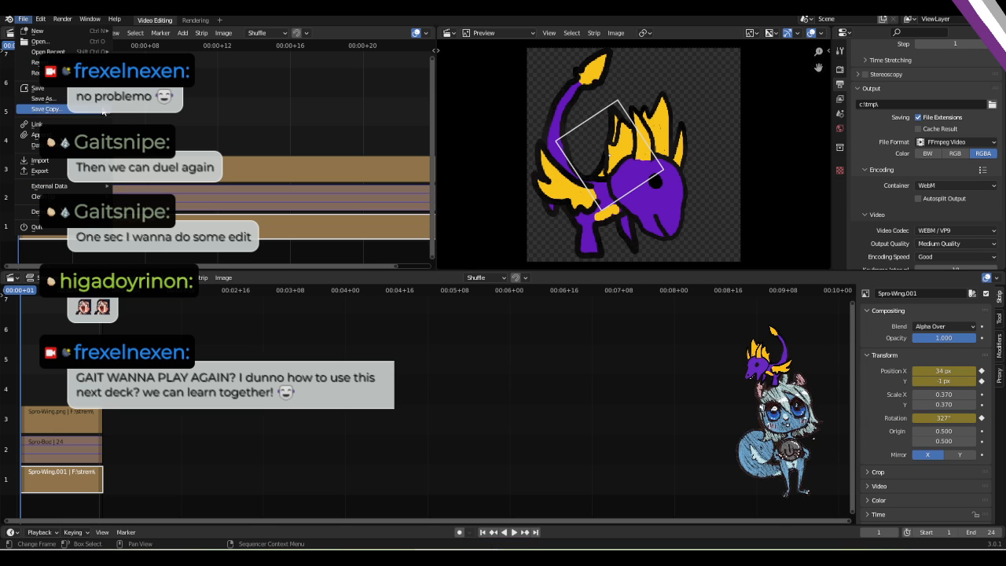
pyautogui.moveTo(102, 52)
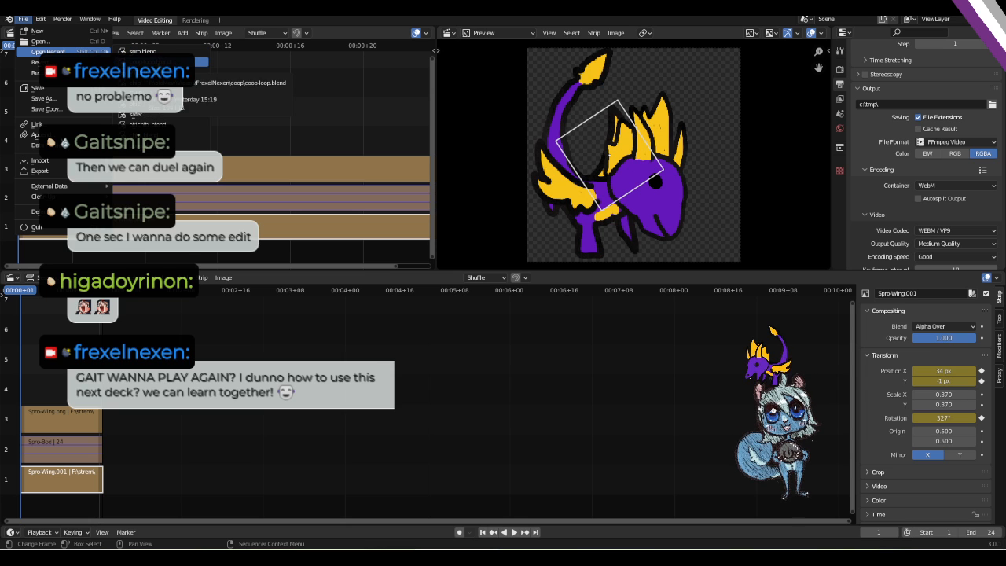
pyautogui.click(161, 61)
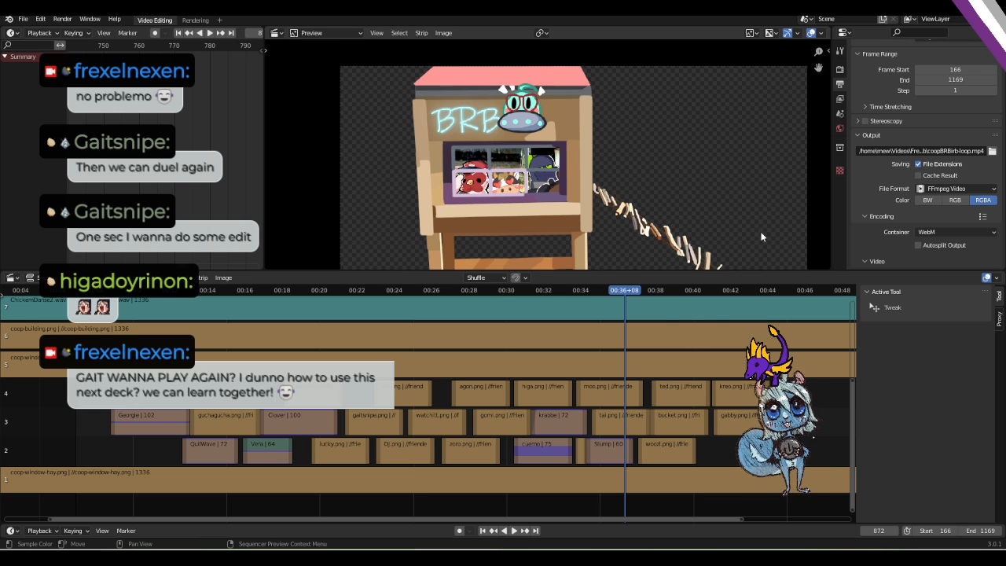
# Slide the coop-window-black.png strip off channel 5 and move the playhead to frame 1069.
pyautogui.moveTo(774, 356); pyautogui.dragTo(774, 356)
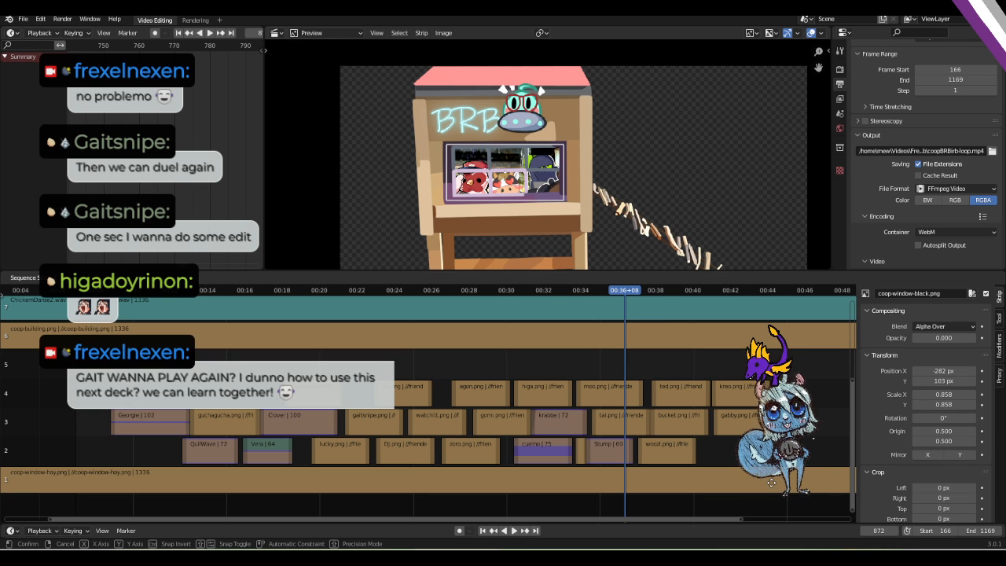
pyautogui.moveTo(771, 483); pyautogui.dragTo(771, 482)
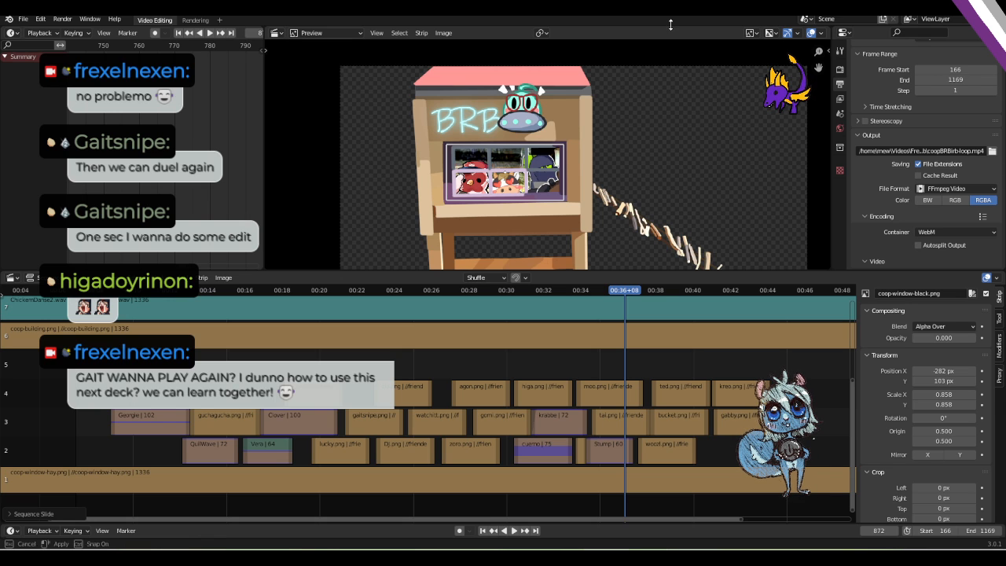
pyautogui.moveTo(620, 292); pyautogui.dragTo(778, 420)
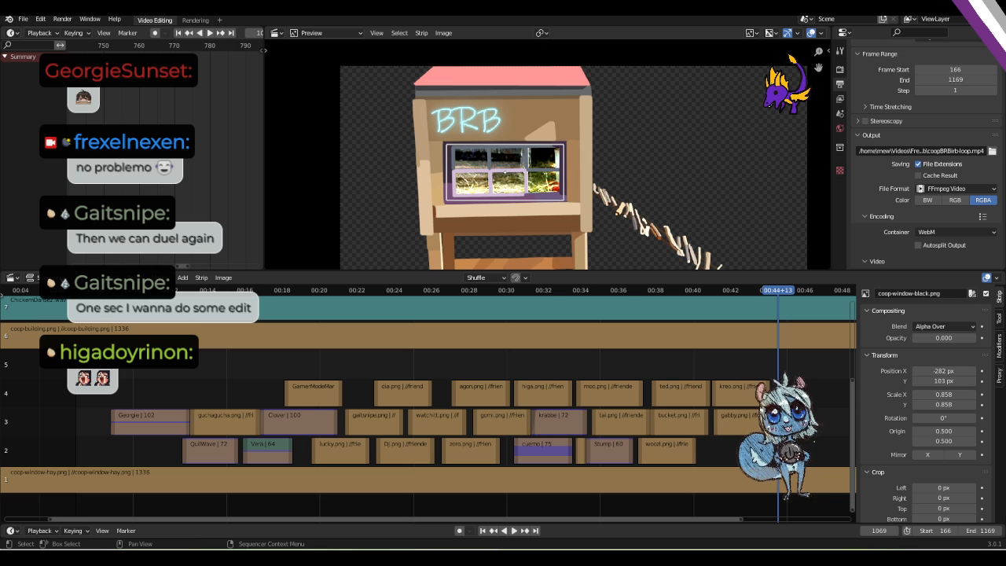
# Switch to the spro folder window, look through the parent strem folder, and go up to the root of drive F:.
pyautogui.hotkey('alt', 'Tab')
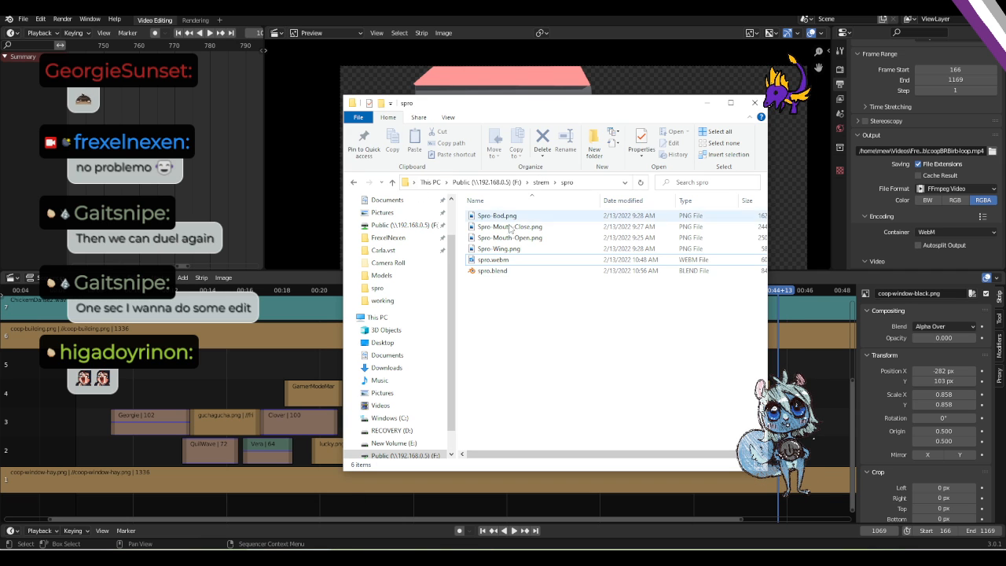
pyautogui.click(539, 183)
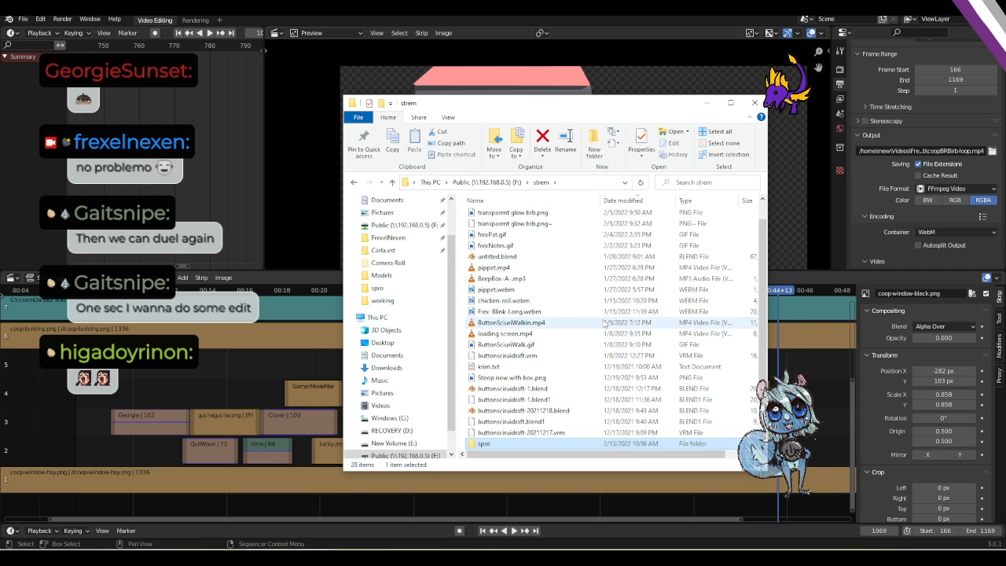
pyautogui.scroll(-5, 546, 286)
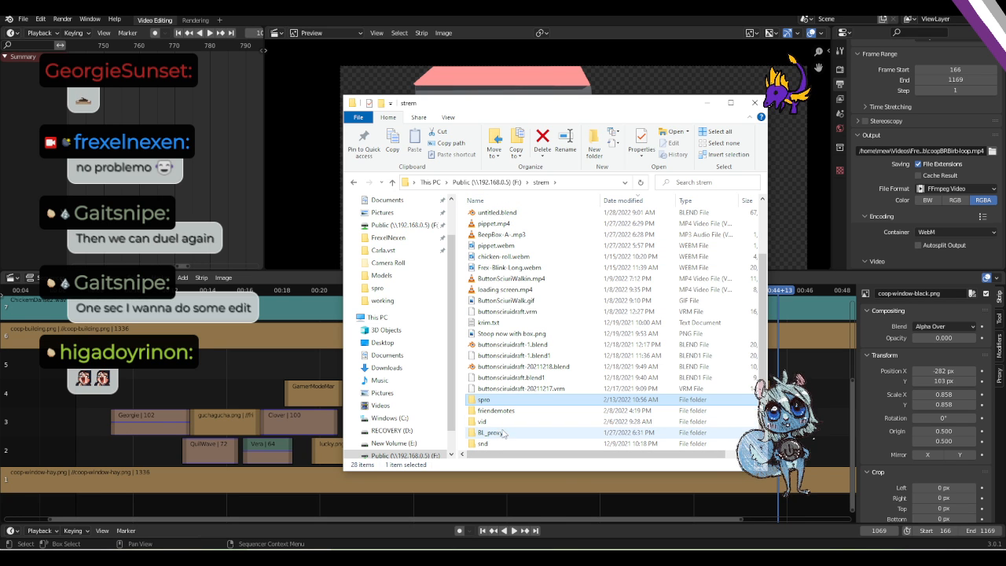
pyautogui.click(485, 181)
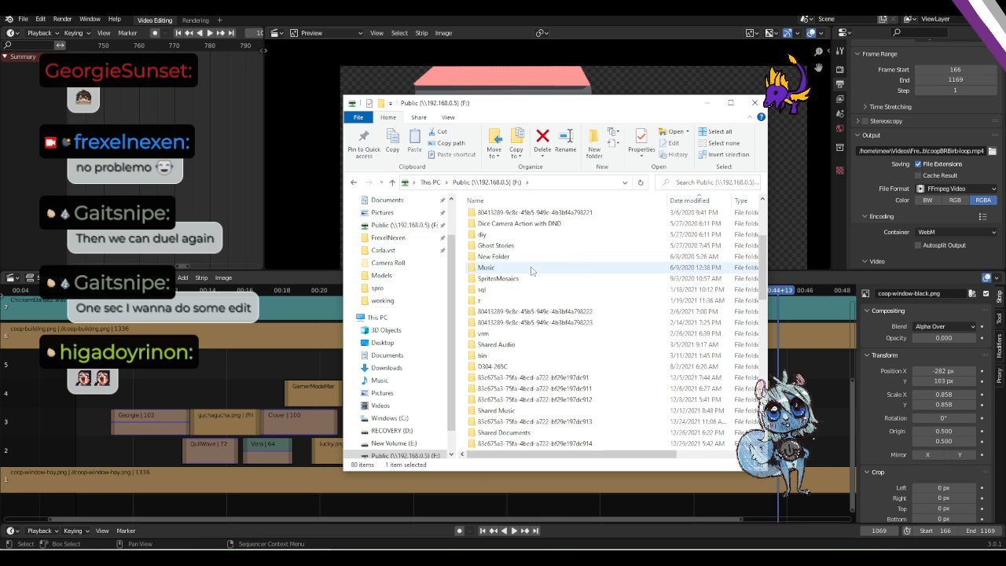
# Browse drive F: to the folder oldMew\Videos\FrexelNexen\coop\friendemotes.
pyautogui.scroll(7, 519, 267)
pyautogui.scroll(-10, 543, 314)
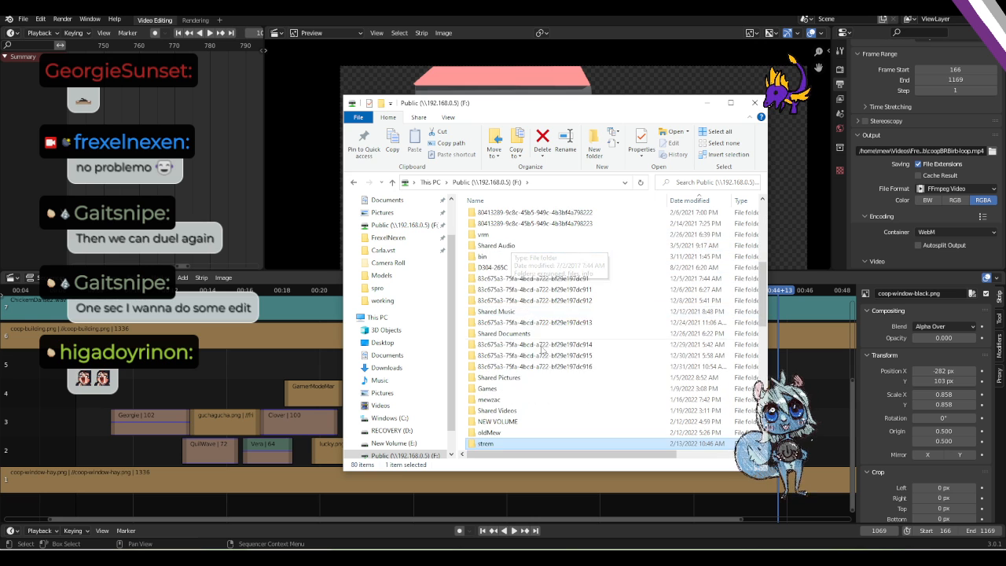
pyautogui.scroll(8, 561, 338)
pyautogui.scroll(-5, 563, 366)
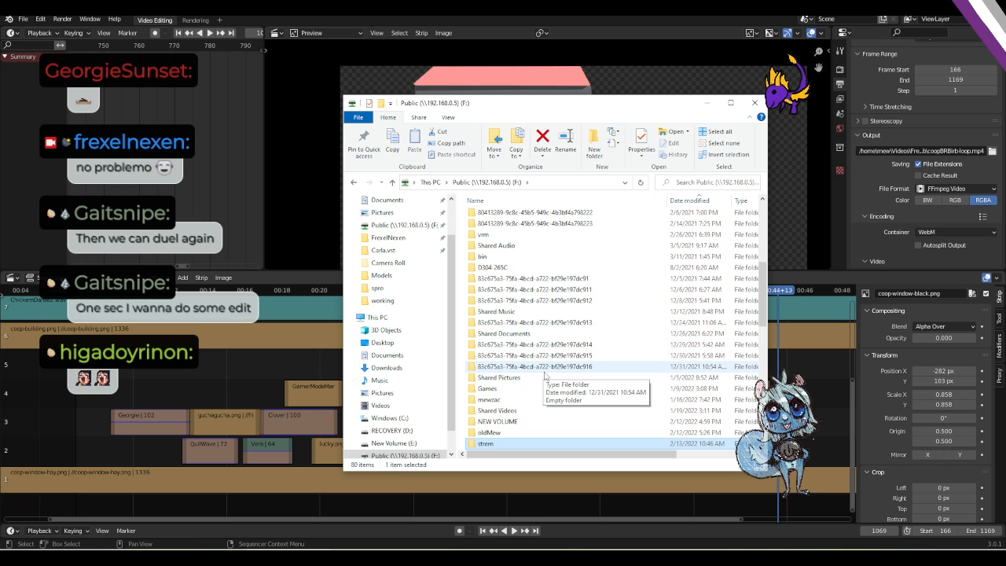
pyautogui.doubleClick(525, 433)
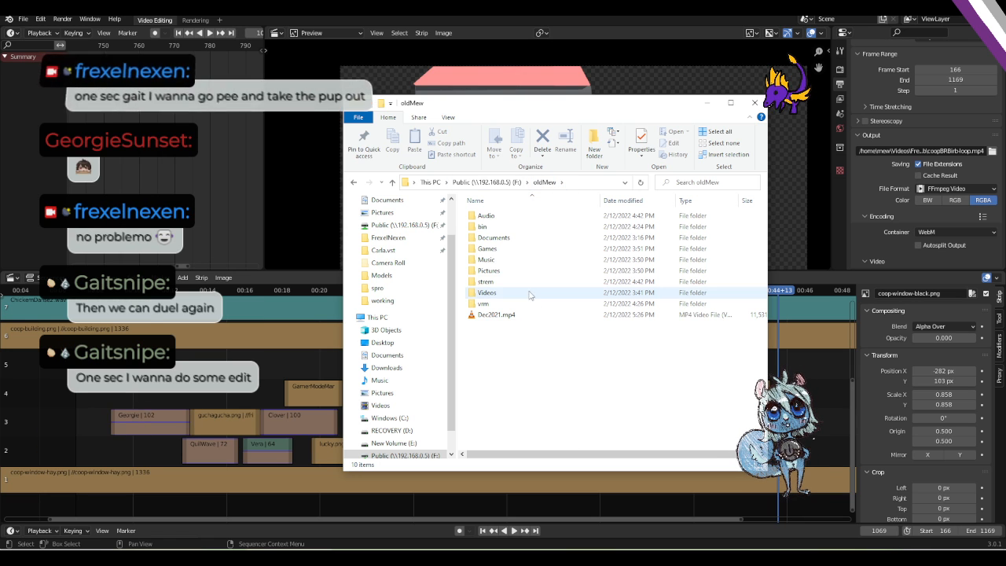
pyautogui.doubleClick(496, 294)
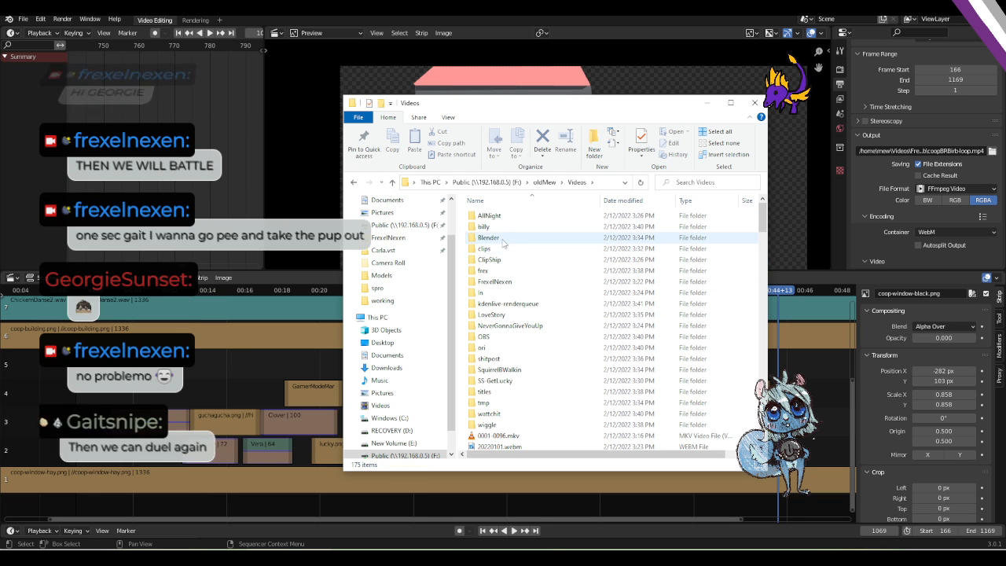
pyautogui.doubleClick(497, 283)
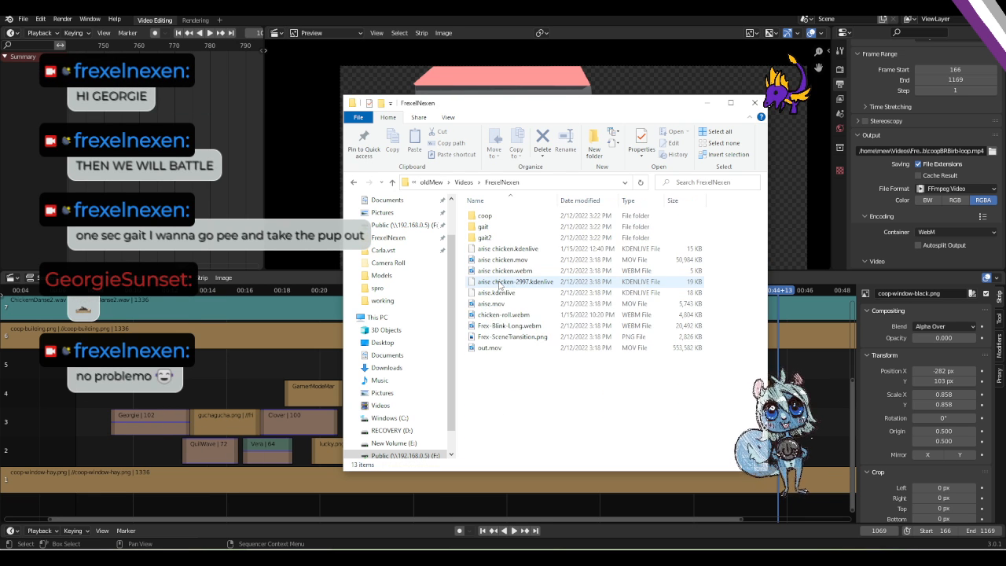
pyautogui.doubleClick(485, 215)
pyautogui.scroll(-3, 582, 381)
pyautogui.scroll(3, 579, 381)
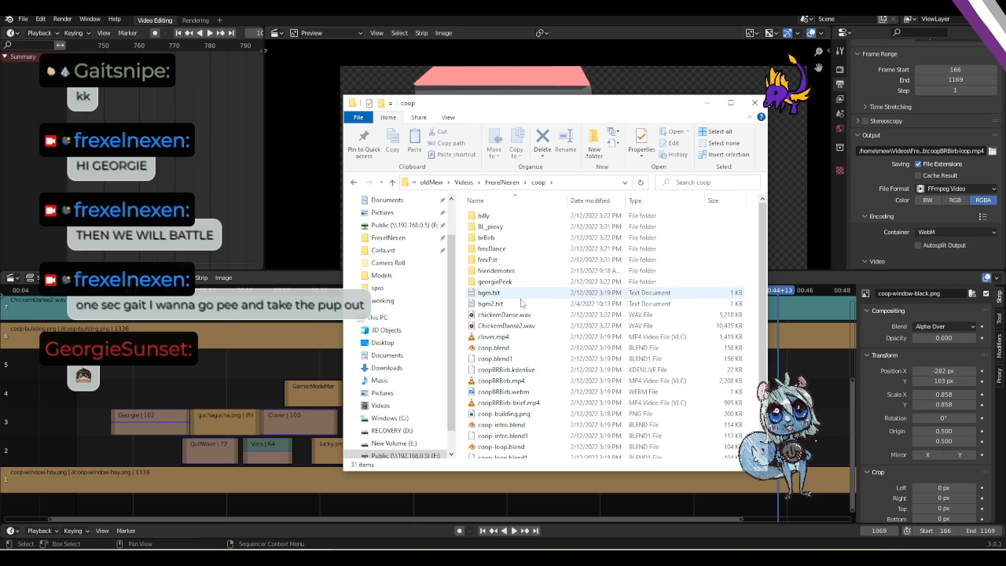
pyautogui.doubleClick(496, 270)
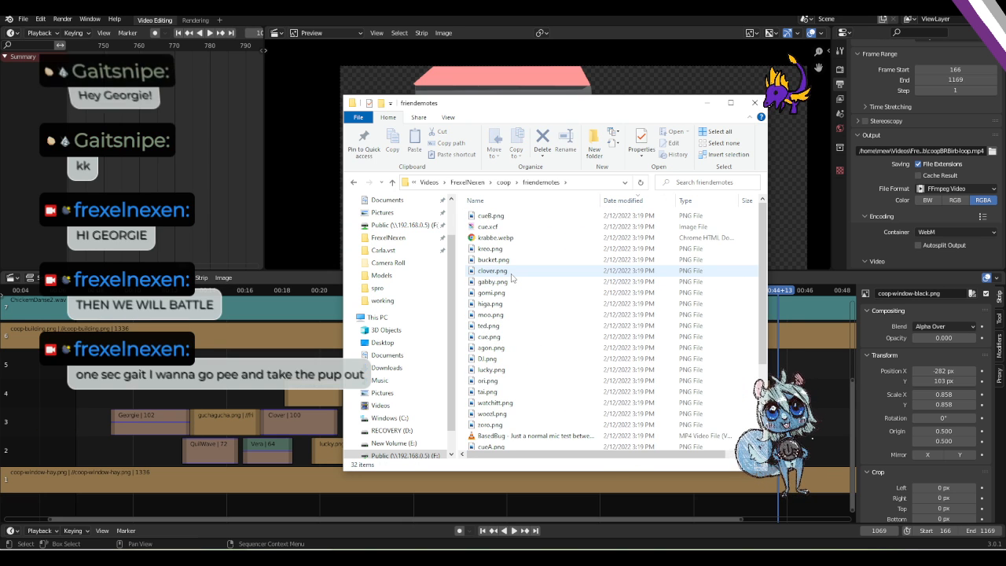
# Look through the emote files, sort them newest first by date modified, and select kabaalgrin.png.
pyautogui.scroll(-1, 507, 318)
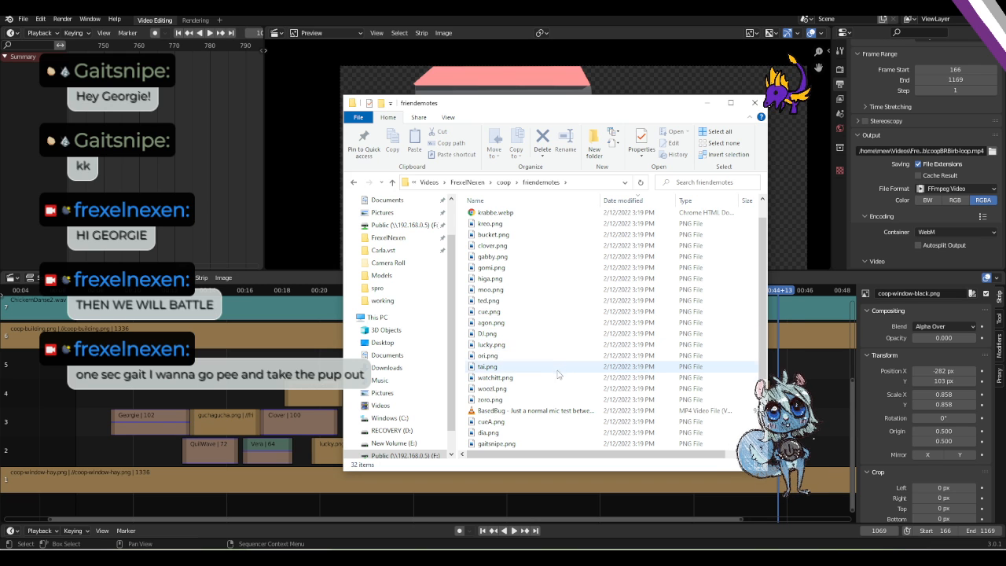
pyautogui.scroll(1, 582, 408)
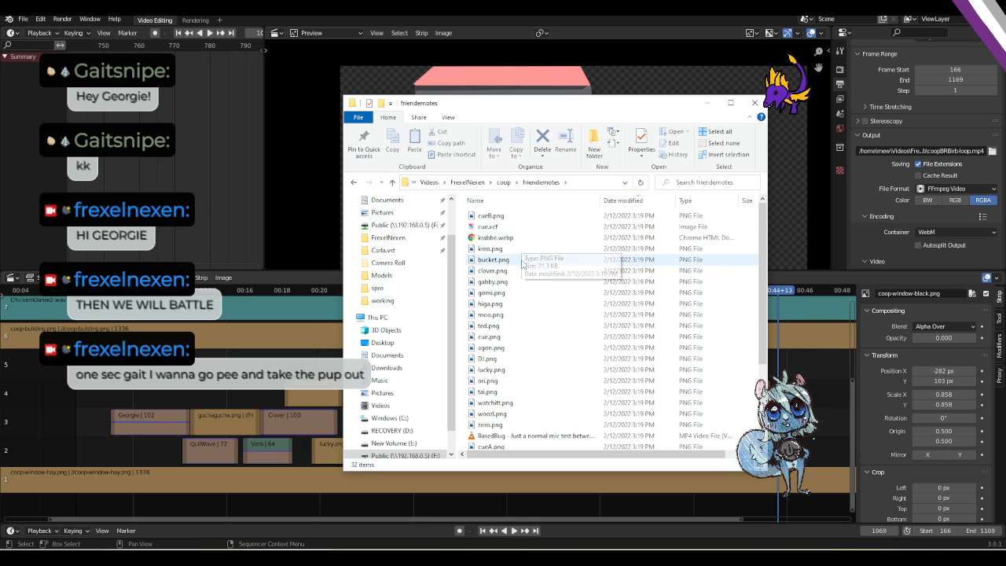
pyautogui.scroll(-1, 511, 265)
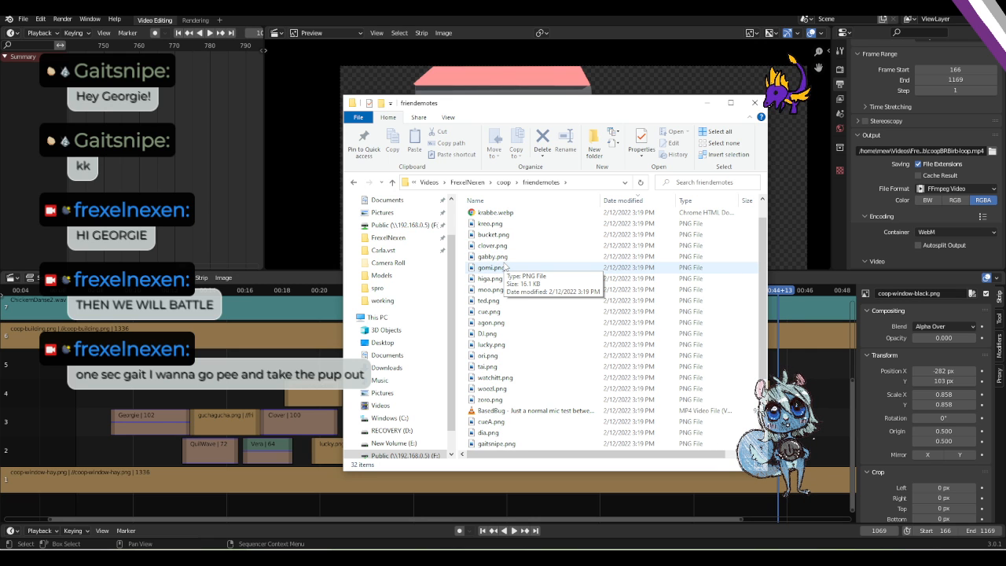
pyautogui.click(622, 200)
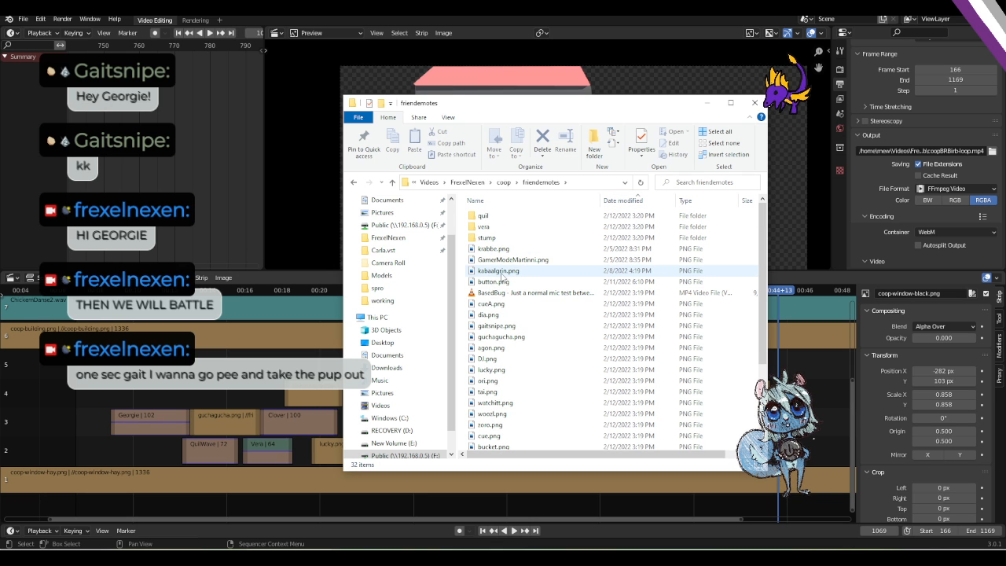
pyautogui.click(501, 271)
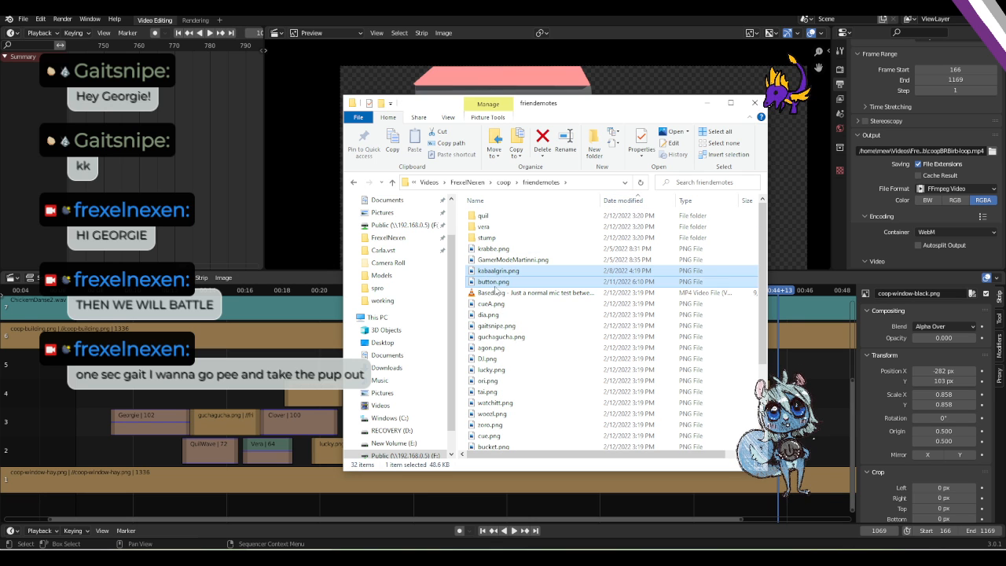
pyautogui.keyDown('ctrl'); pyautogui.click(495, 282); pyautogui.keyUp('ctrl')
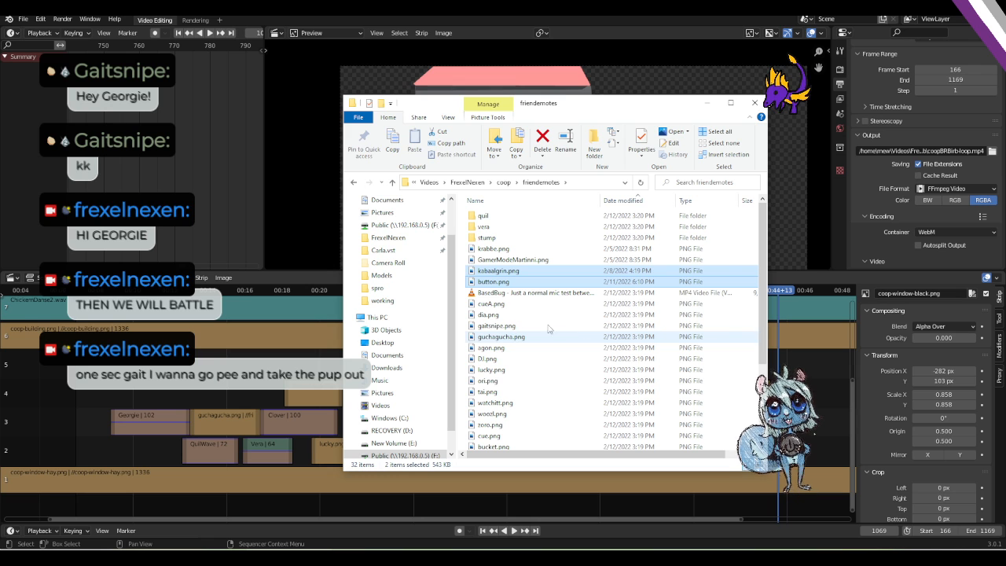
pyautogui.click(494, 270)
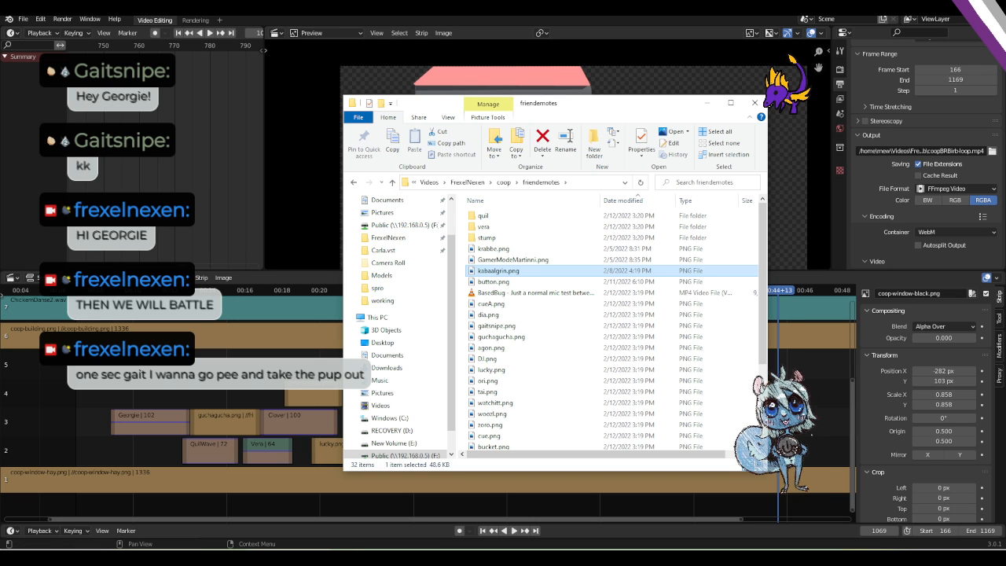
# Switch to Blender, play the coop loop from about frame 319, and scrub through it to frame 1017.
pyautogui.click(705, 18)
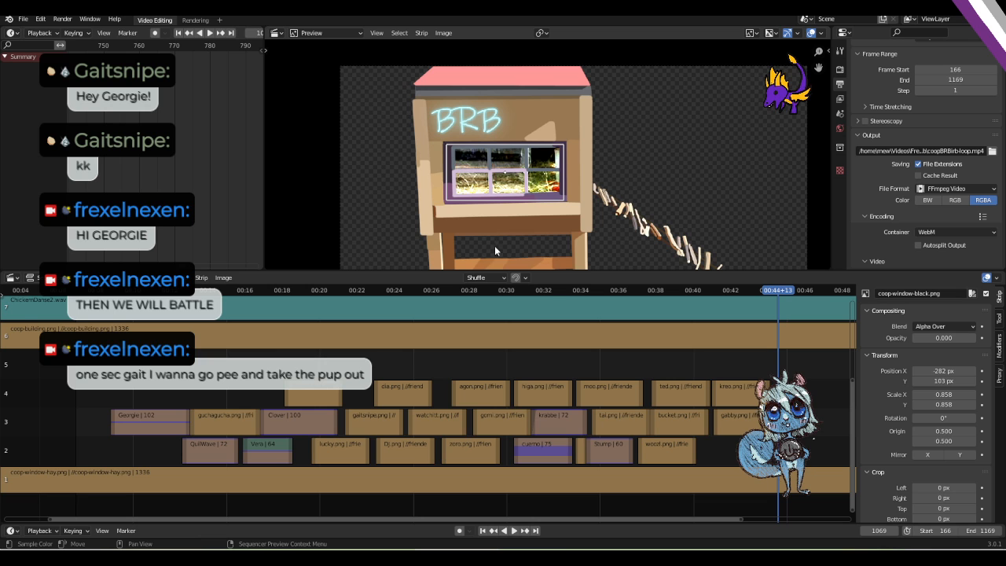
pyautogui.click(194, 289)
pyautogui.press('space')
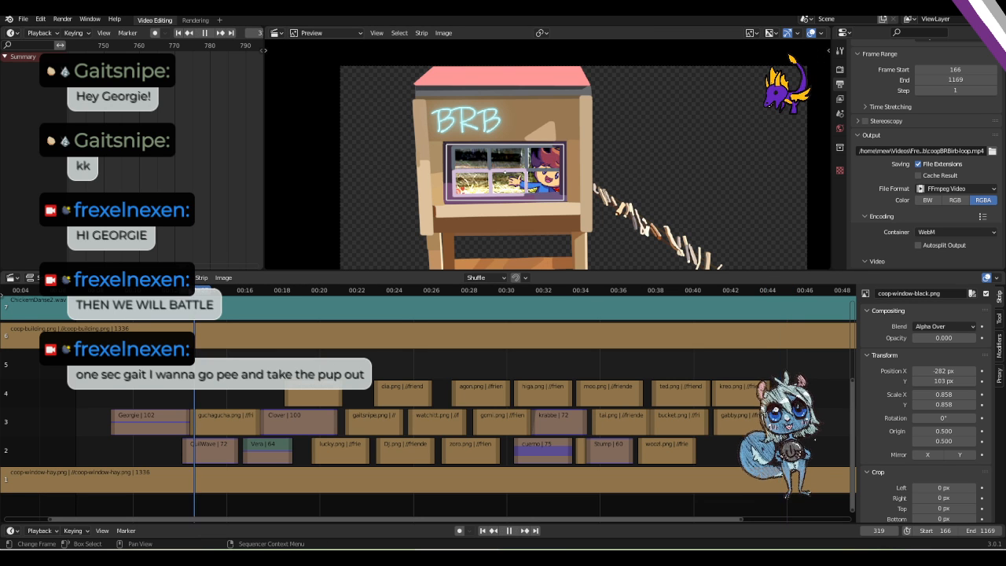
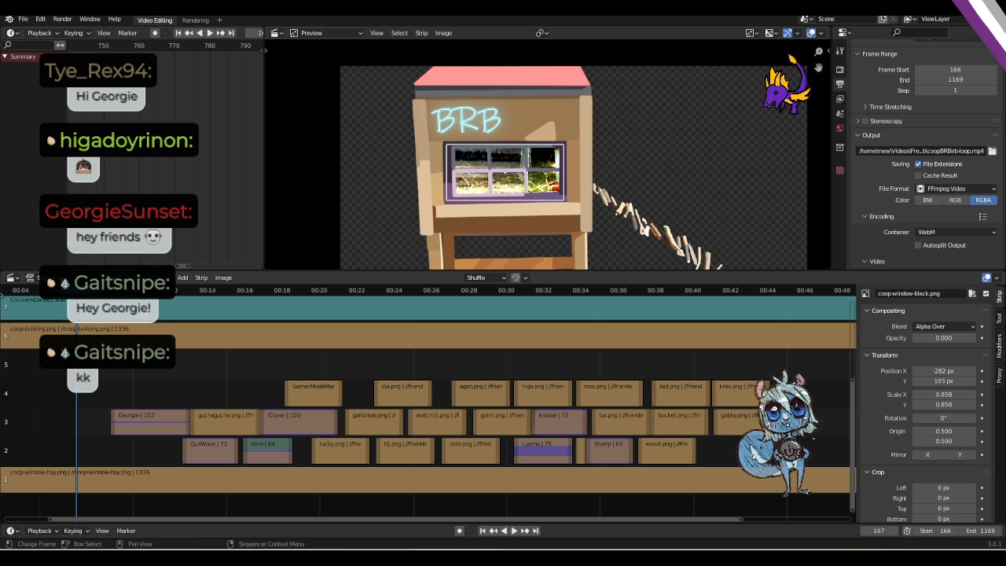
pyautogui.moveTo(72, 290); pyautogui.dragTo(737, 333)
pyautogui.press('space')
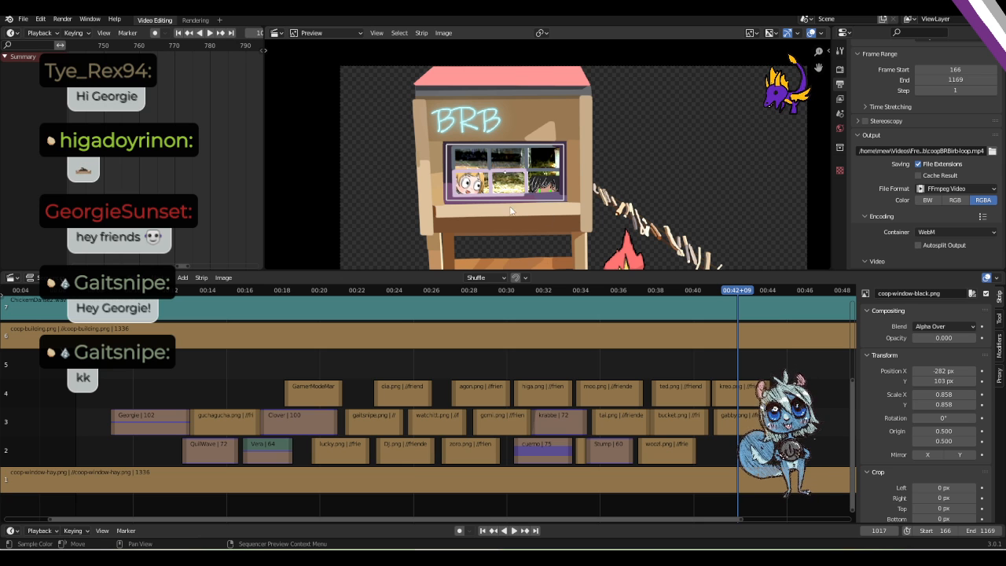
# Add kabaalgrin.png from the friendemotes folder as an image strip at frame 937 and set its blend mode to Alpha Over.
pyautogui.moveTo(738, 330); pyautogui.dragTo(675, 306)
pyautogui.hotkey('alt', 'Tab')
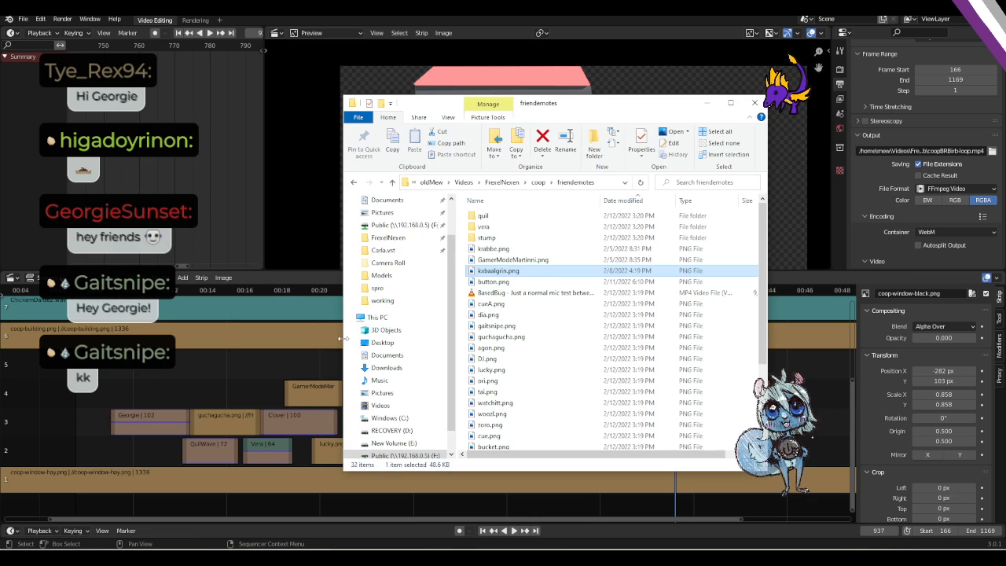
pyautogui.click(505, 282)
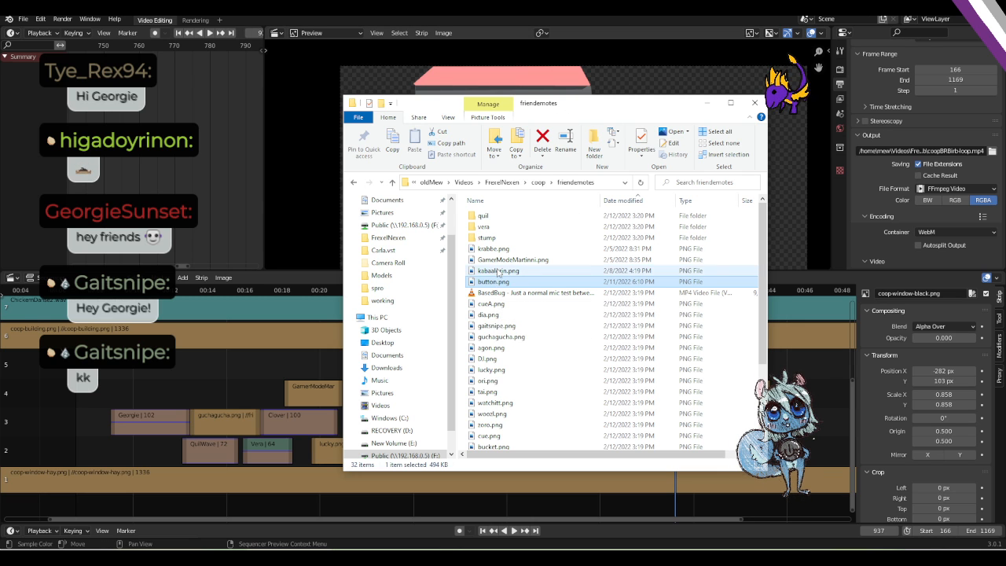
pyautogui.moveTo(494, 270); pyautogui.dragTo(718, 449)
pyautogui.hotkey('alt', 'Tab')
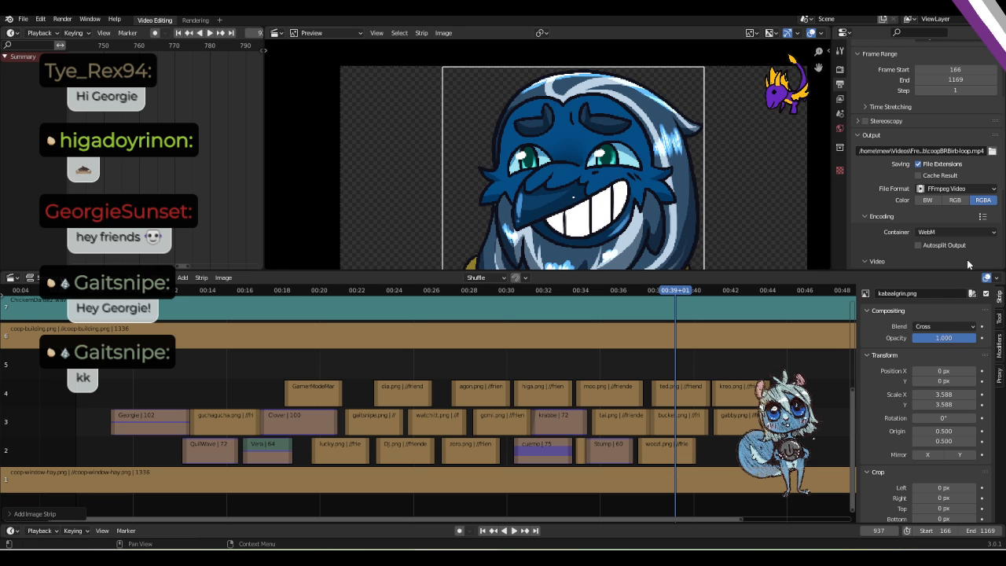
pyautogui.click(970, 326)
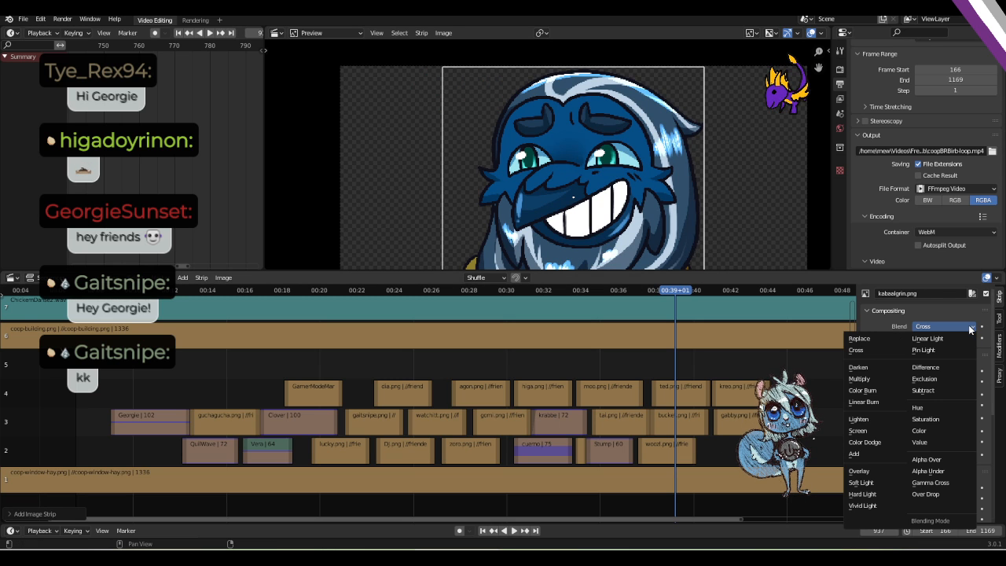
pyautogui.click(944, 459)
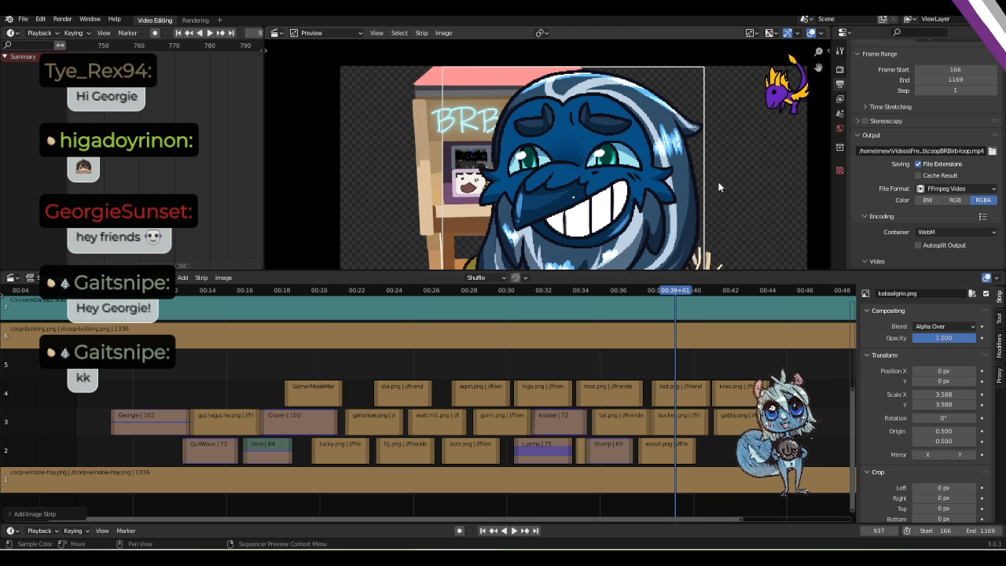
# Scale the kabaalgrin.png image to about 0.71 and move it to about X -140 px, Y 60 px over the coop window.
pyautogui.press('s')
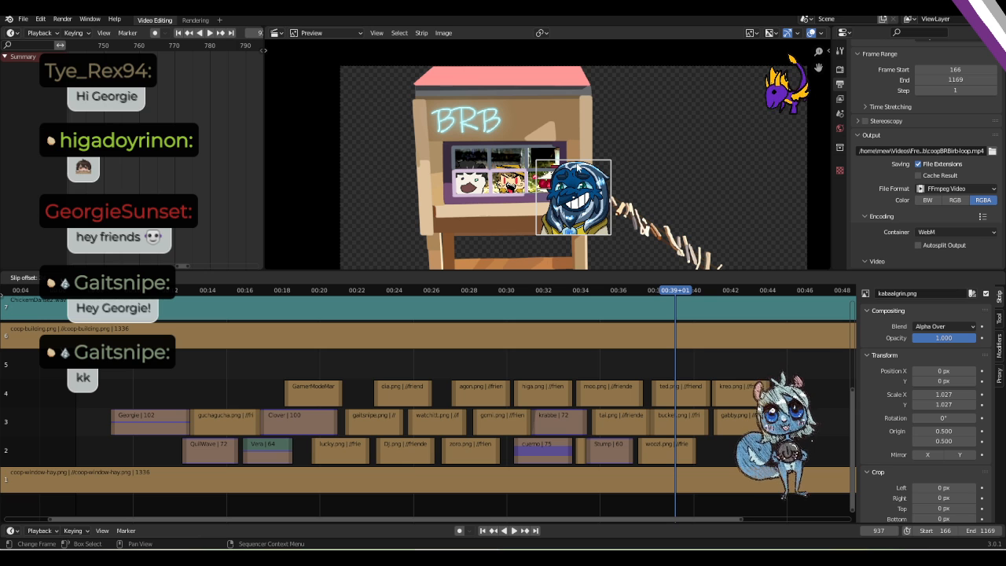
pyautogui.click(598, 160)
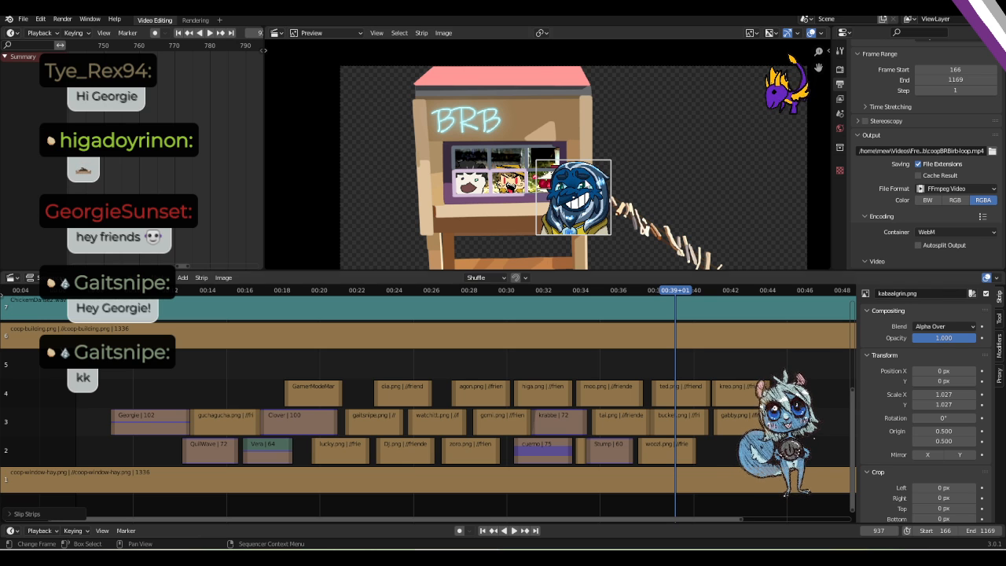
pyautogui.press('s')
pyautogui.click(605, 187)
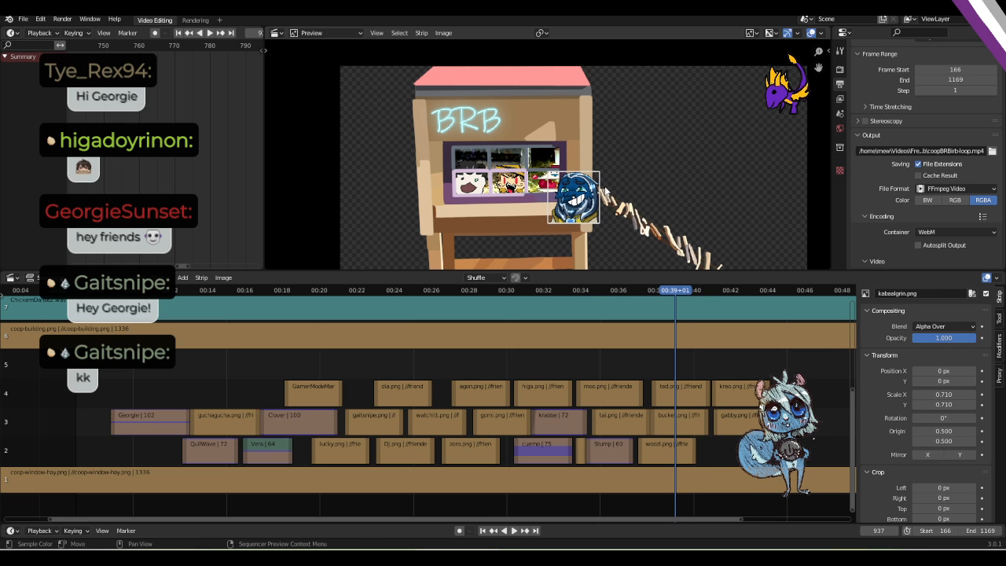
pyautogui.press('g')
pyautogui.click(571, 176)
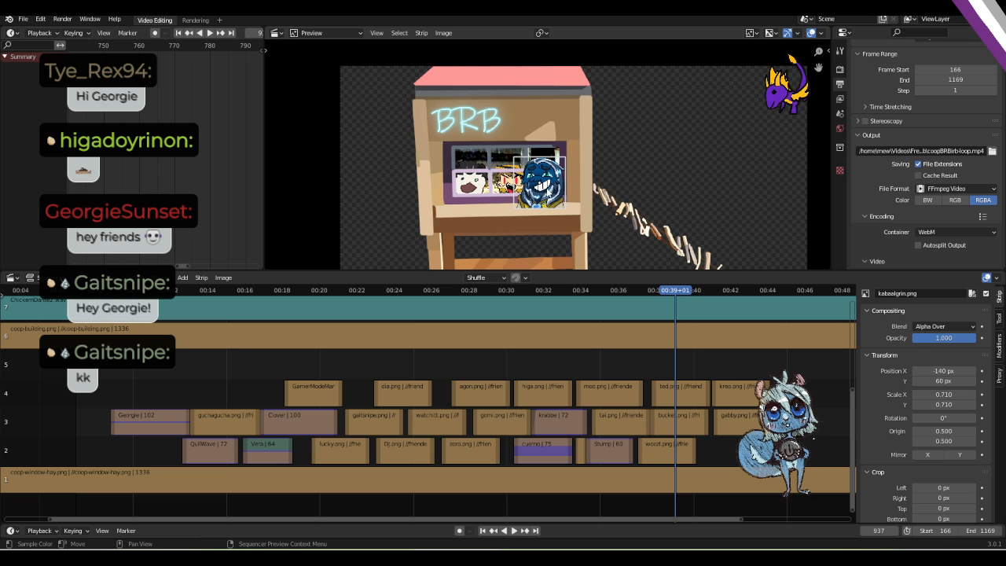
# Enlarge the preview and examine the strips around frame 937, from the lowest channels up past channel 11.
pyautogui.scroll(-1, 572, 177)
pyautogui.scroll(2, 572, 177)
pyautogui.scroll(-1, 571, 176)
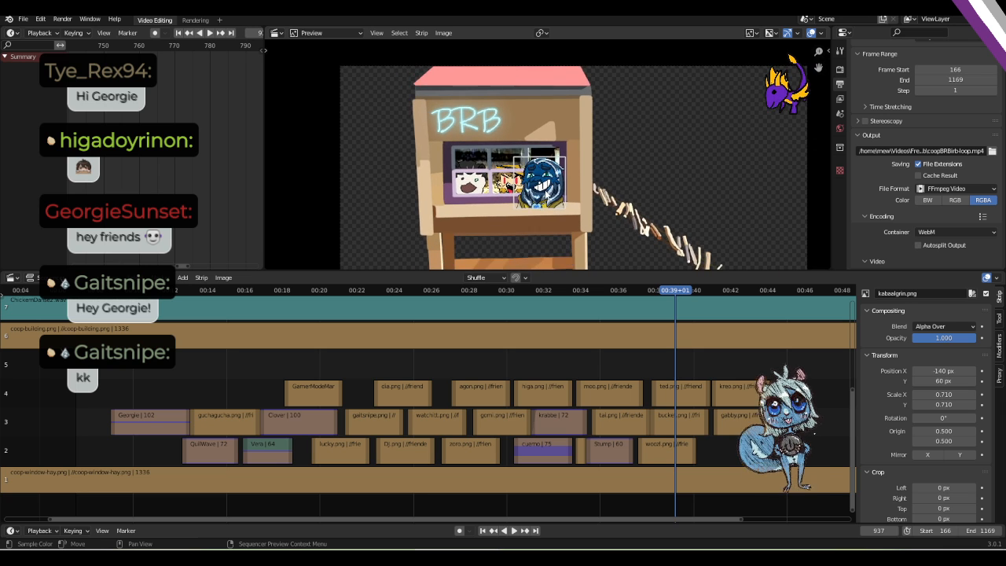
pyautogui.scroll(2, 572, 177)
pyautogui.scroll(1, 691, 361)
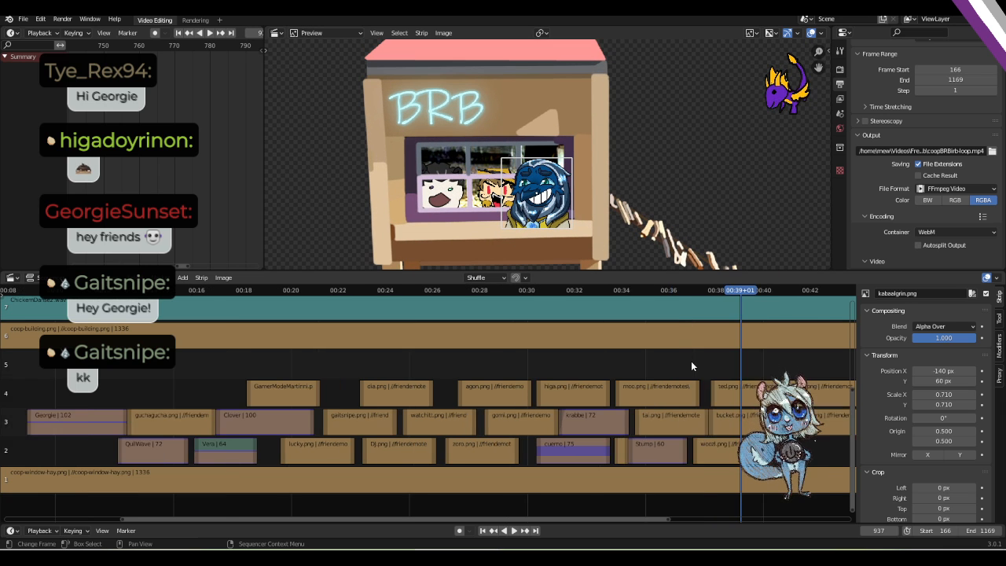
pyautogui.scroll(-1, 707, 366)
pyautogui.scroll(-1, 740, 377)
pyautogui.scroll(1, 741, 374)
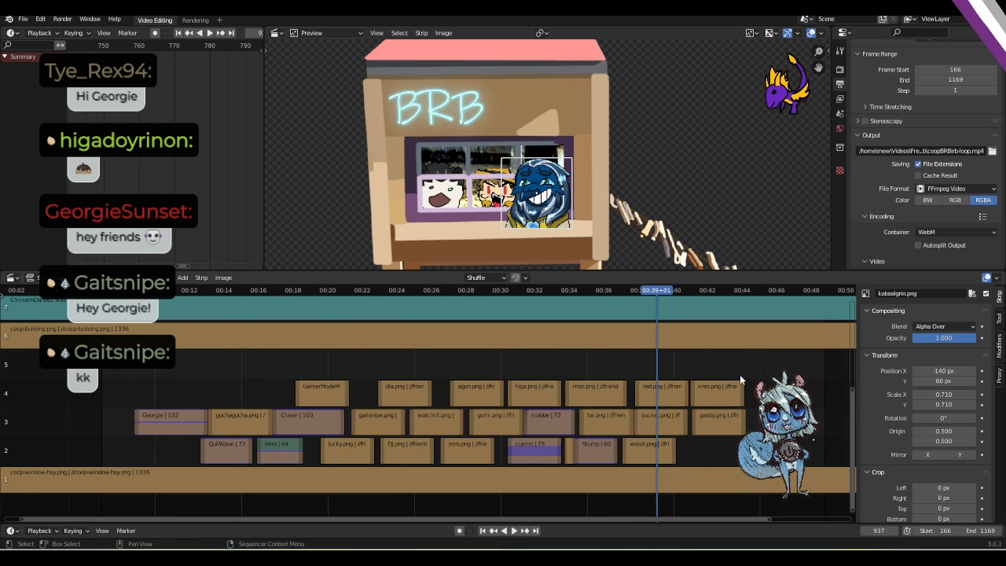
pyautogui.scroll(1, 740, 374)
pyautogui.scroll(-2, 739, 373)
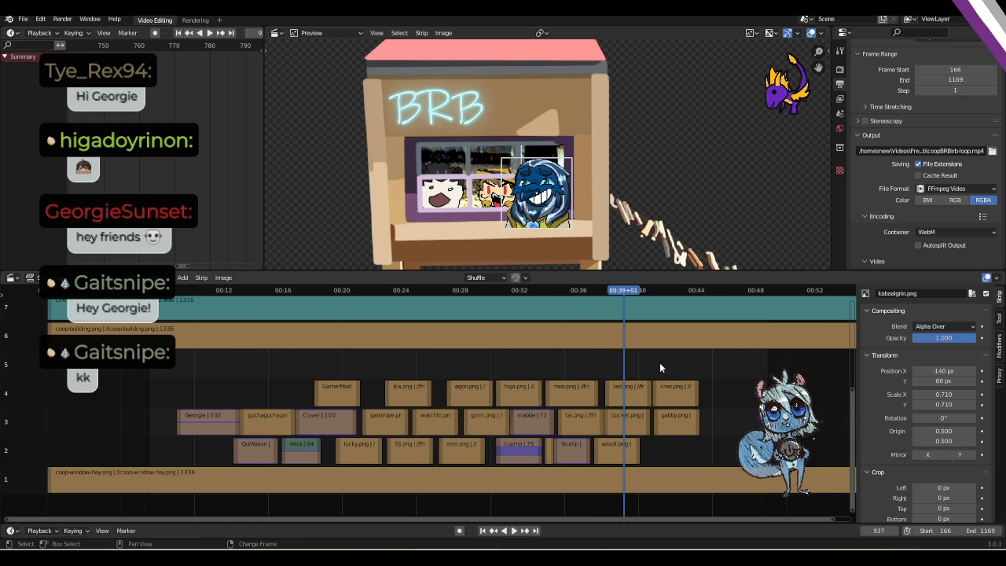
pyautogui.keyDown('shift'); pyautogui.scroll(2, 659, 362); pyautogui.keyUp('shift')
pyautogui.keyDown('shift'); pyautogui.scroll(-2, 659, 363); pyautogui.keyUp('shift')
pyautogui.keyDown('shift'); pyautogui.scroll(4, 661, 362); pyautogui.keyUp('shift')
pyautogui.keyDown('ctrl'); pyautogui.hscroll(3, 661, 364); pyautogui.keyUp('ctrl')
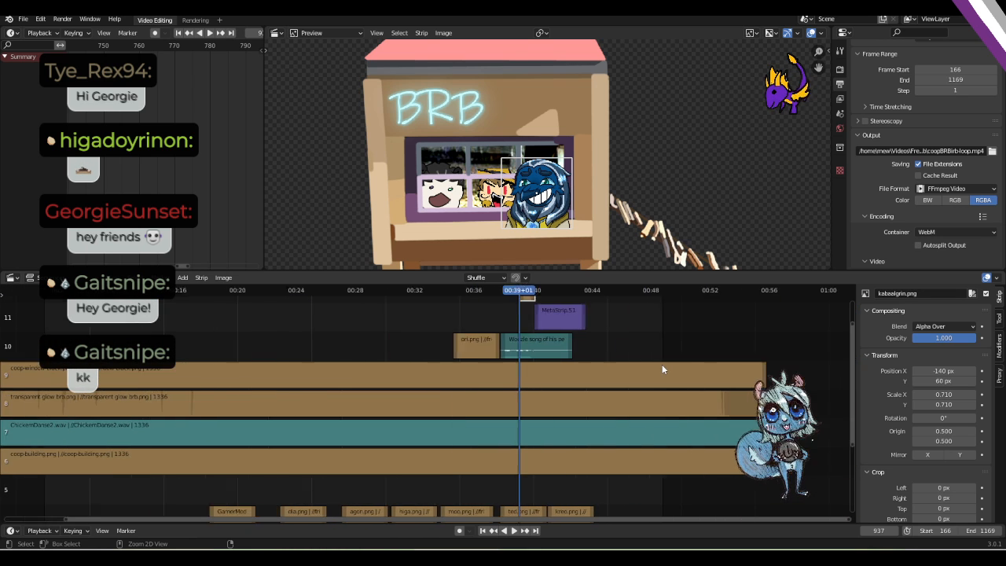
pyautogui.keyDown('ctrl'); pyautogui.hscroll(-4, 663, 366); pyautogui.keyUp('ctrl')
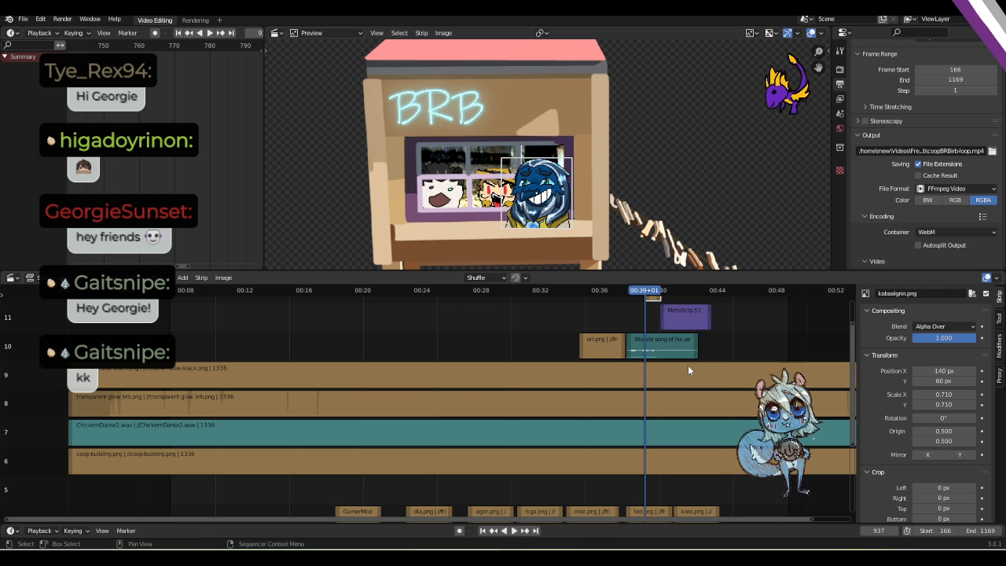
pyautogui.keyDown('shift'); pyautogui.scroll(3, 687, 368); pyautogui.keyUp('shift')
pyautogui.keyDown('shift'); pyautogui.scroll(-1, 652, 349); pyautogui.keyUp('shift')
pyautogui.keyDown('shift'); pyautogui.scroll(-5, 654, 345); pyautogui.keyUp('shift')
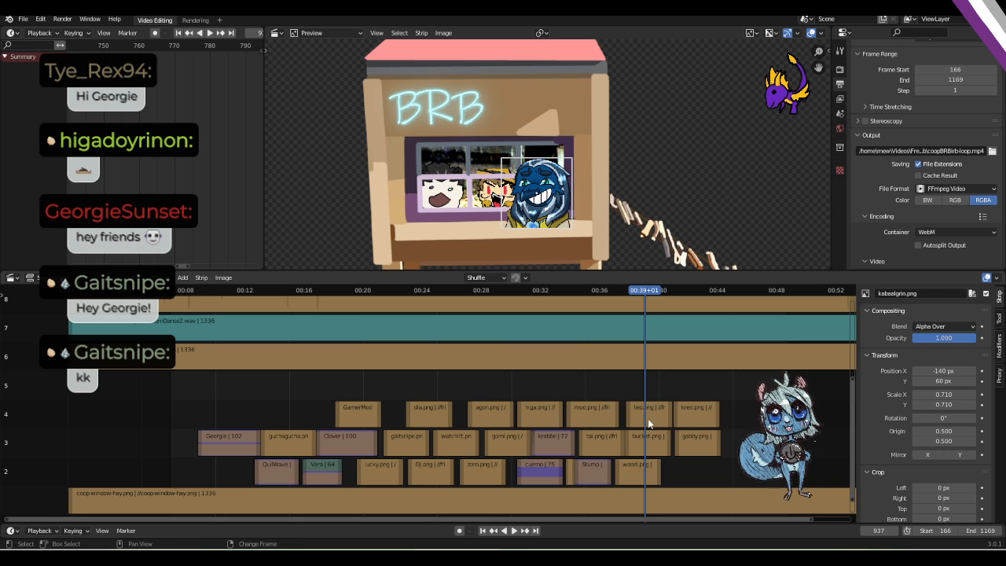
pyautogui.keyDown('shift'); pyautogui.scroll(-1, 637, 409); pyautogui.keyUp('shift')
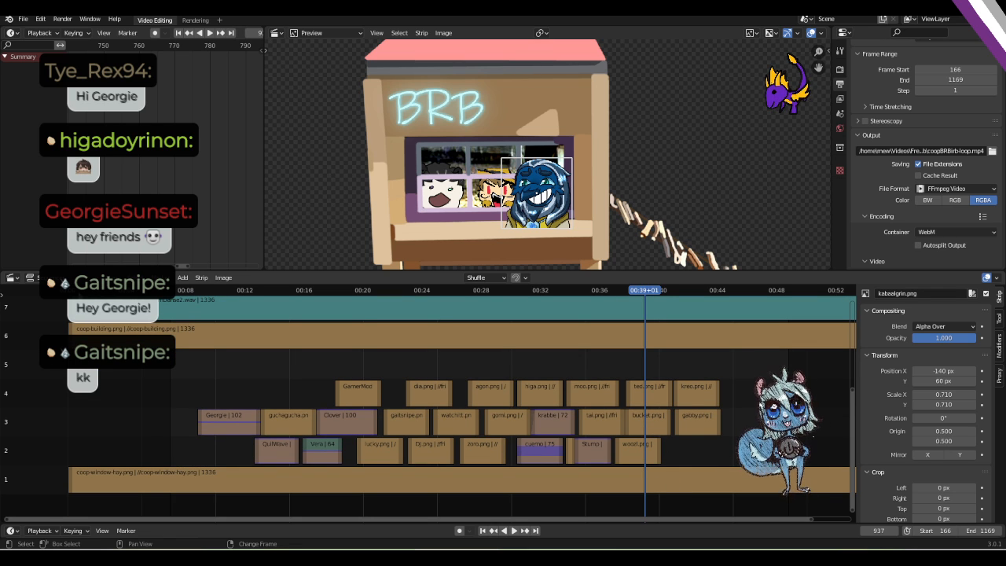
# Compare the strips on channels 1 to 12 around frame 937, looking for a free spot for kabaalgrin.png.
pyautogui.keyDown('shift'); pyautogui.scroll(4, 590, 497); pyautogui.keyUp('shift')
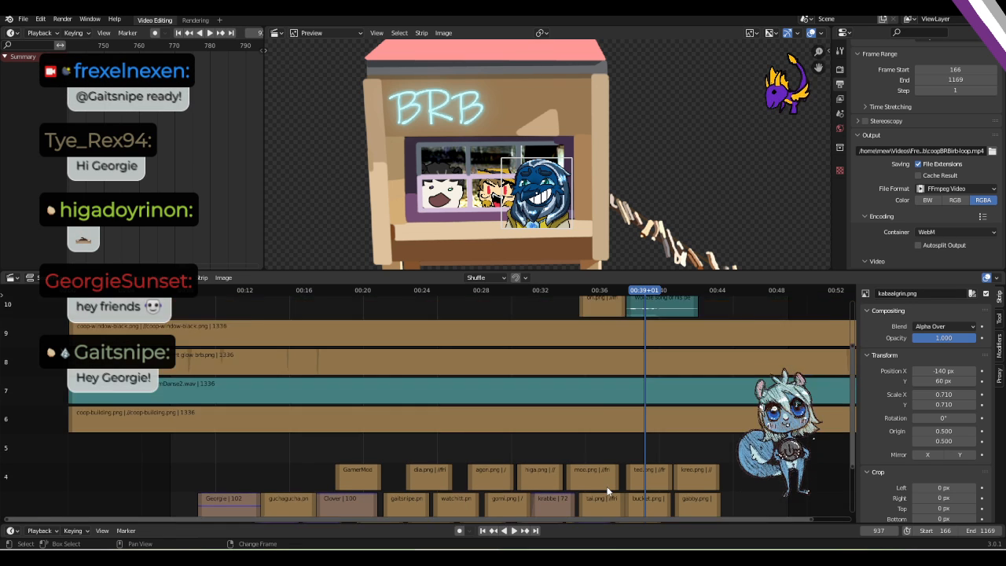
pyautogui.keyDown('shift'); pyautogui.scroll(-4, 609, 490); pyautogui.keyUp('shift')
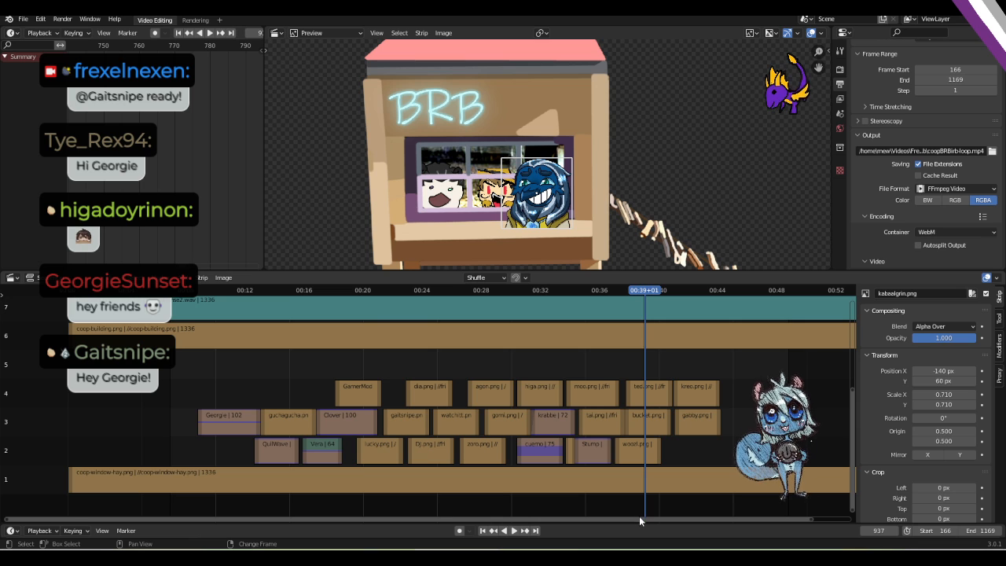
pyautogui.keyDown('shift'); pyautogui.scroll(5, 655, 464); pyautogui.keyUp('shift')
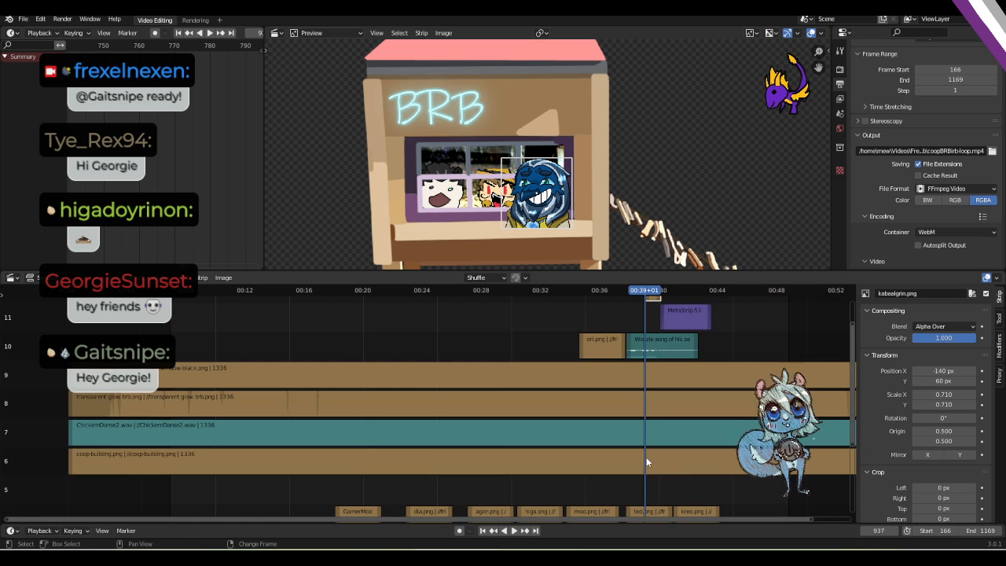
pyautogui.keyDown('shift'); pyautogui.scroll(-4, 642, 416); pyautogui.keyUp('shift')
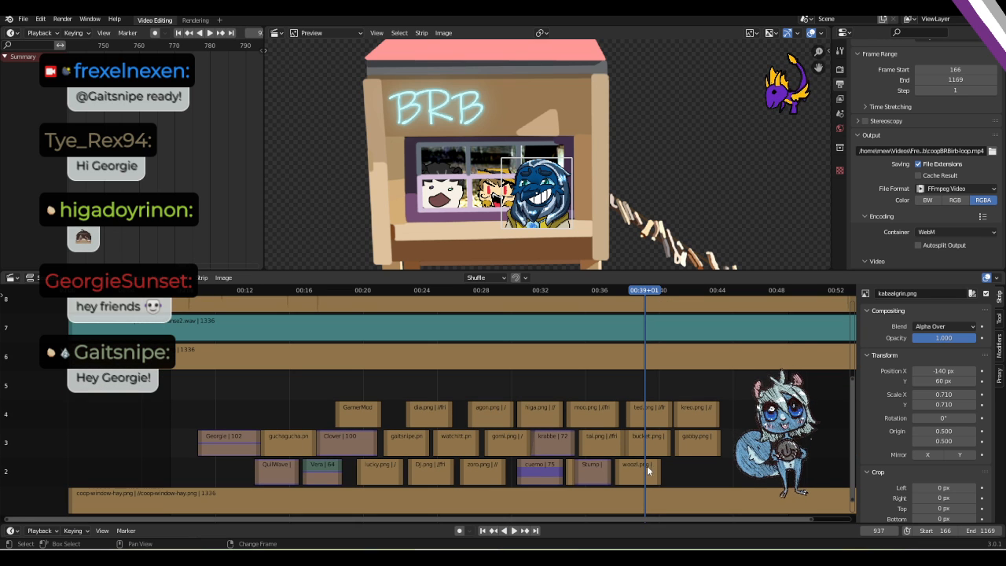
pyautogui.keyDown('shift'); pyautogui.scroll(4, 582, 447); pyautogui.keyUp('shift')
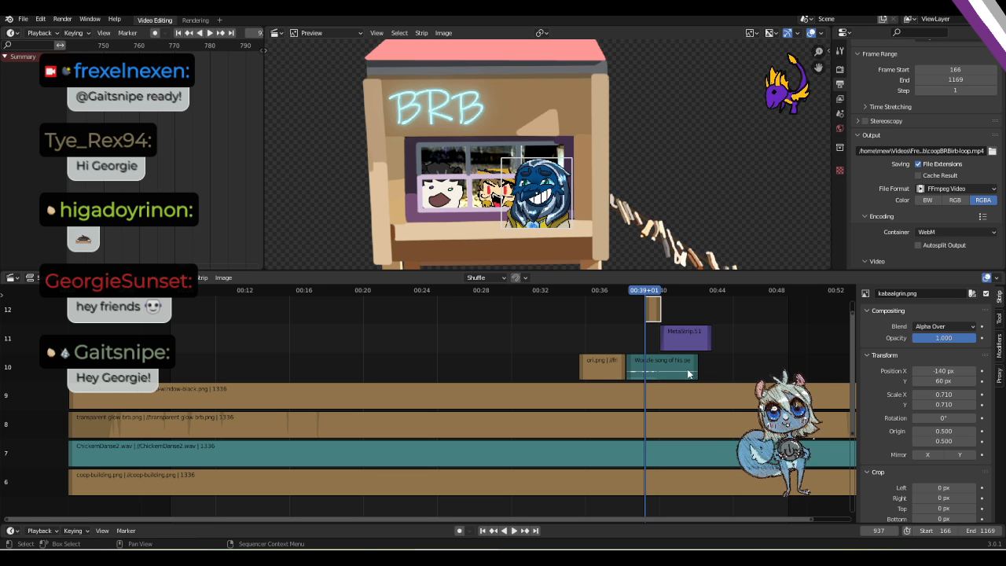
pyautogui.keyDown('shift'); pyautogui.scroll(-4, 674, 411); pyautogui.keyUp('shift')
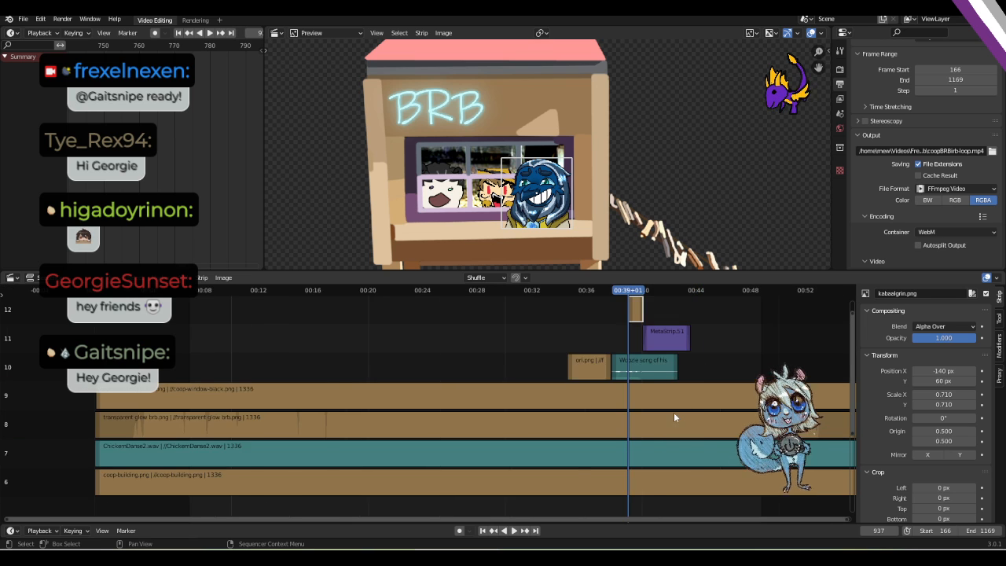
pyautogui.keyDown('shift'); pyautogui.scroll(3, 663, 433); pyautogui.keyUp('shift')
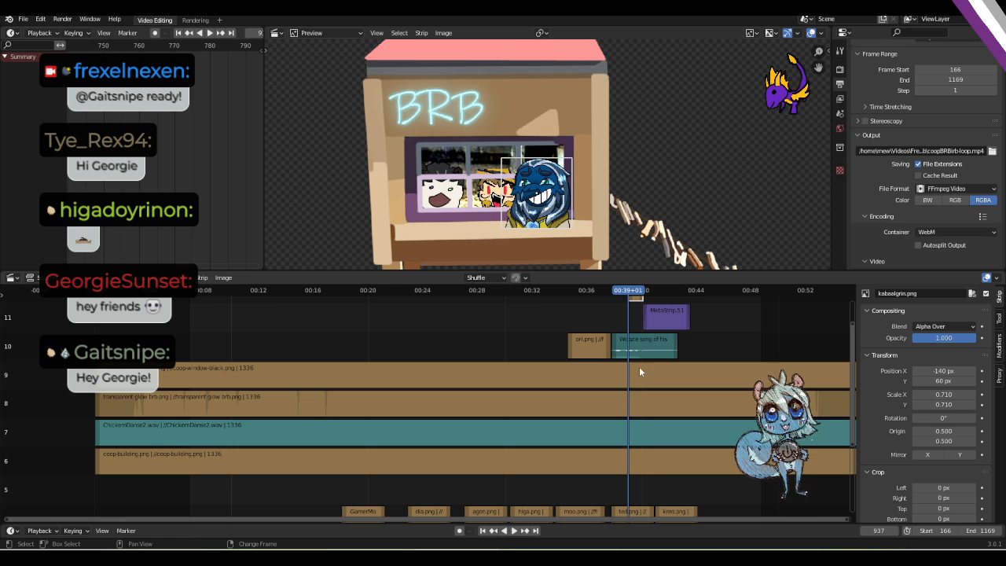
pyautogui.keyDown('shift'); pyautogui.scroll(2, 640, 413); pyautogui.keyUp('shift')
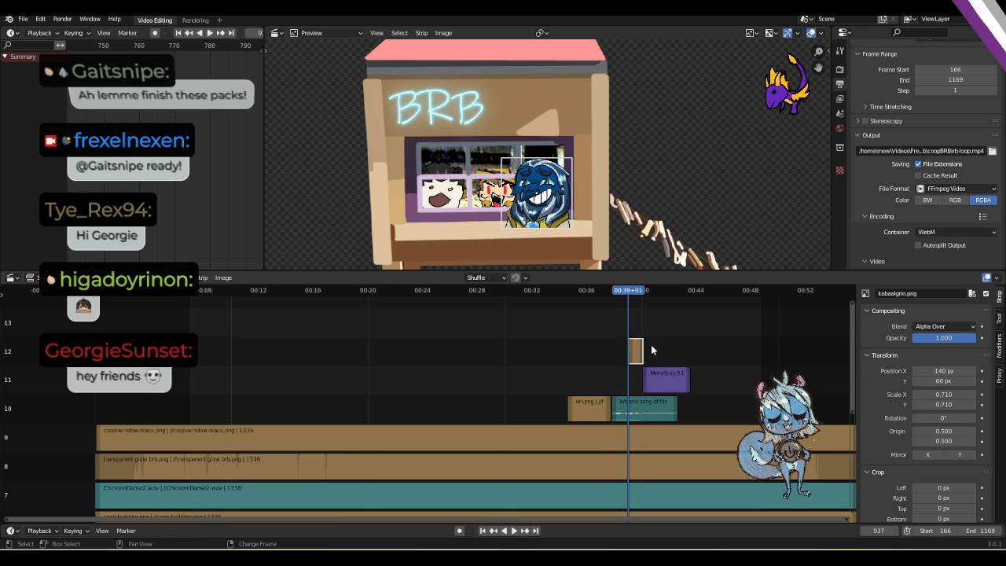
pyautogui.keyDown('shift'); pyautogui.scroll(-5, 633, 370); pyautogui.keyUp('shift')
pyautogui.keyDown('shift'); pyautogui.scroll(4, 633, 369); pyautogui.keyUp('shift')
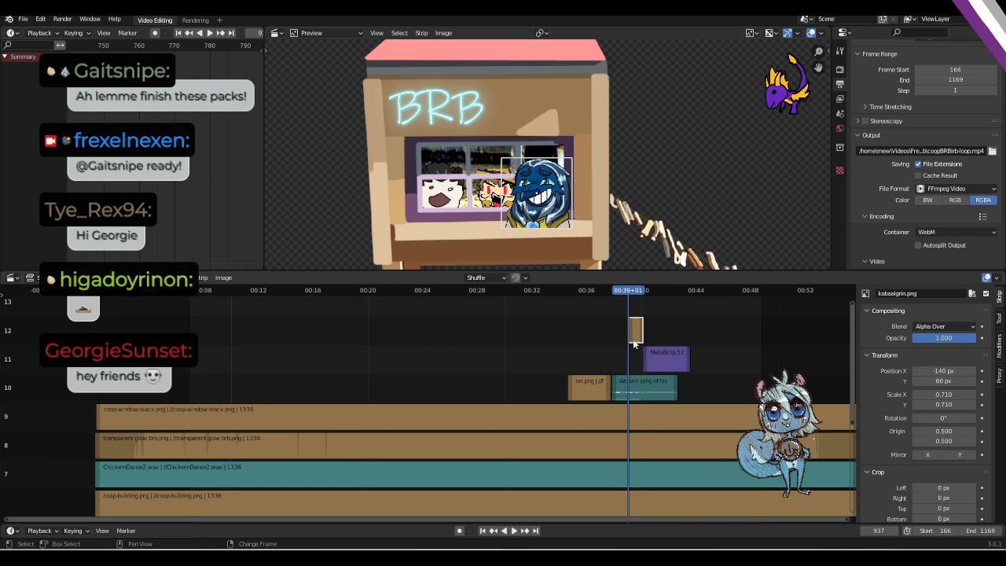
pyautogui.scroll(-2, 874, 380)
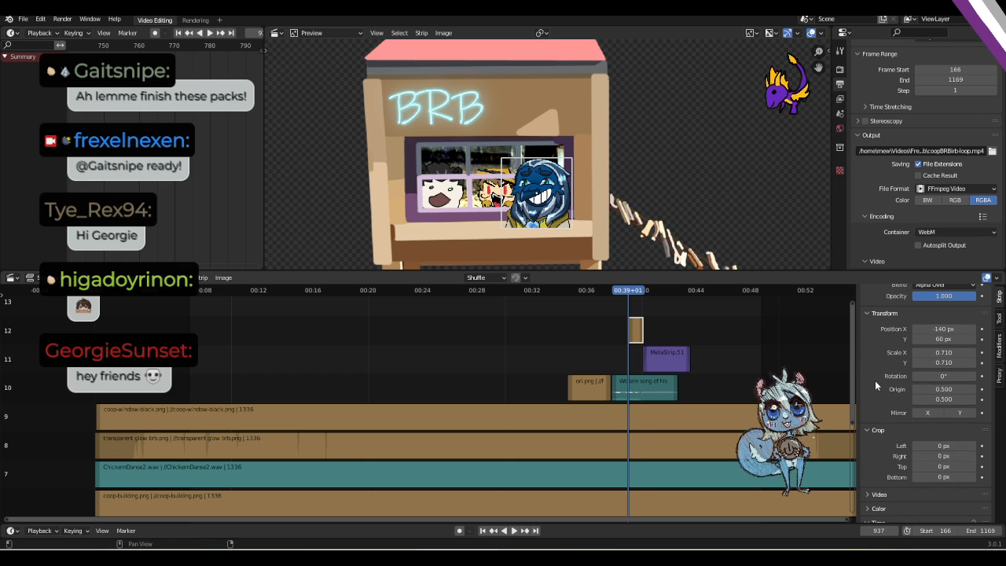
pyautogui.scroll(2, 885, 431)
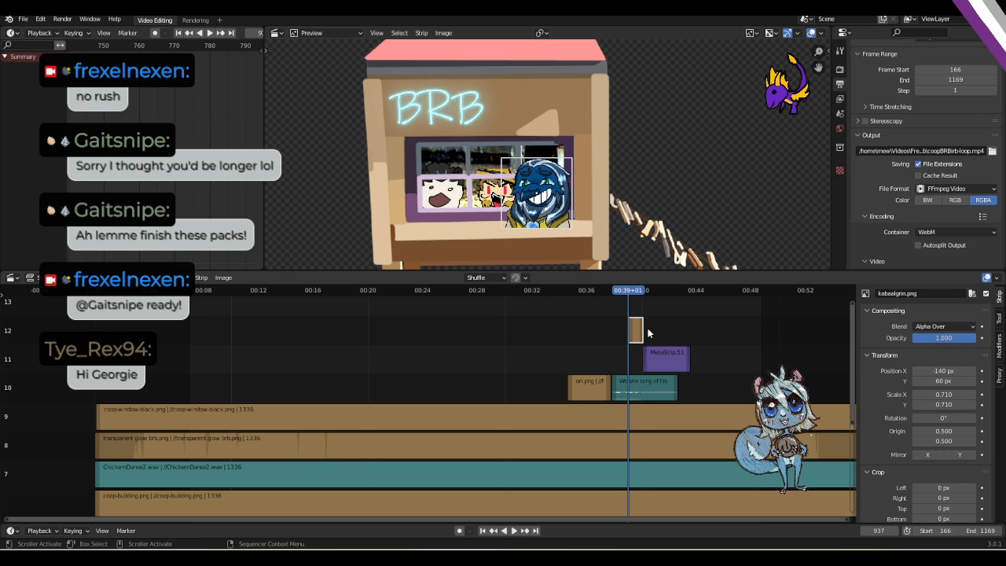
pyautogui.scroll(4, 633, 330)
pyautogui.keyDown('shift'); pyautogui.scroll(-8, 700, 344); pyautogui.keyUp('shift')
pyautogui.keyDown('shift'); pyautogui.scroll(9, 700, 343); pyautogui.keyUp('shift')
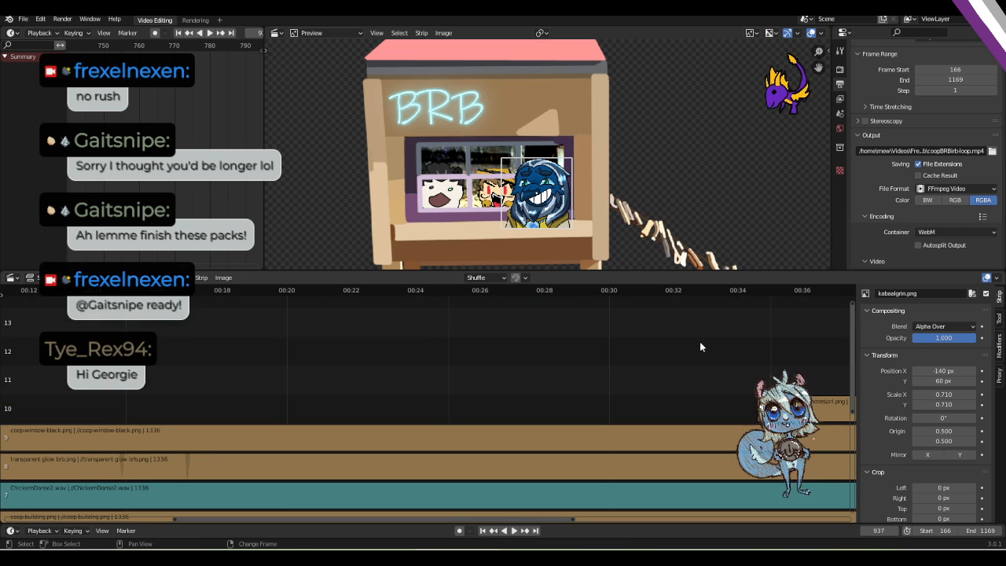
# Lengthen the kabaalgrin.png strip by one frame and move it from channel 12 down to the free channel 5.
pyautogui.keyDown('ctrl'); pyautogui.scroll(-1, 700, 338); pyautogui.keyUp('ctrl')
pyautogui.keyDown('ctrl'); pyautogui.scroll(-10, 700, 342); pyautogui.keyUp('ctrl')
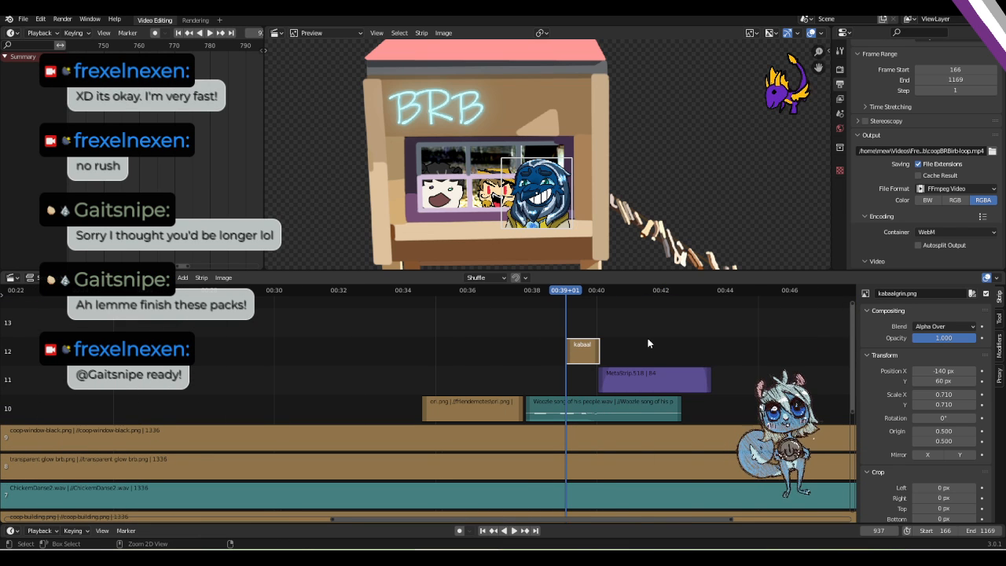
pyautogui.moveTo(596, 352); pyautogui.dragTo(586, 371)
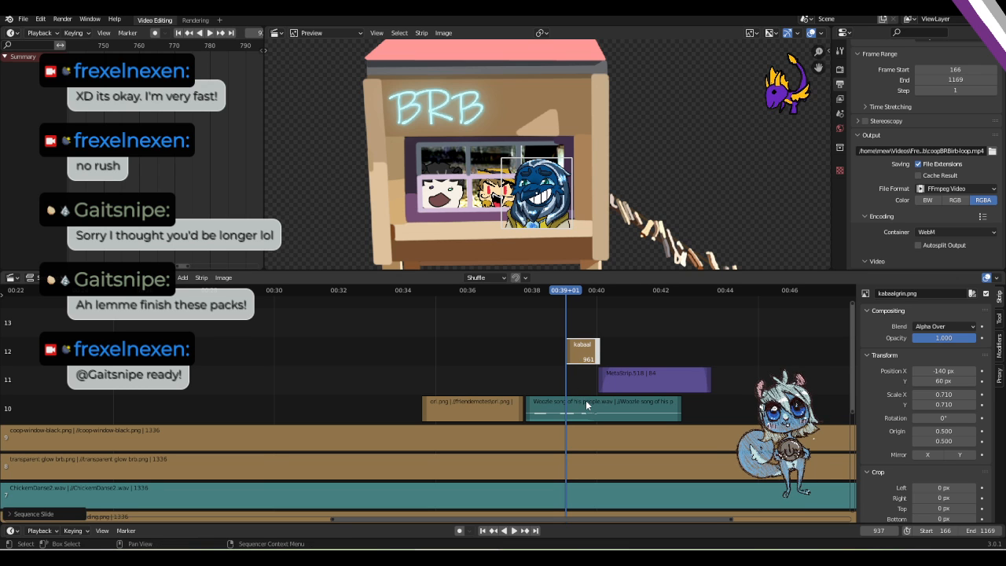
pyautogui.keyDown('shift'); pyautogui.scroll(-3, 585, 400); pyautogui.keyUp('shift')
pyautogui.keyDown('shift'); pyautogui.scroll(2, 586, 398); pyautogui.keyUp('shift')
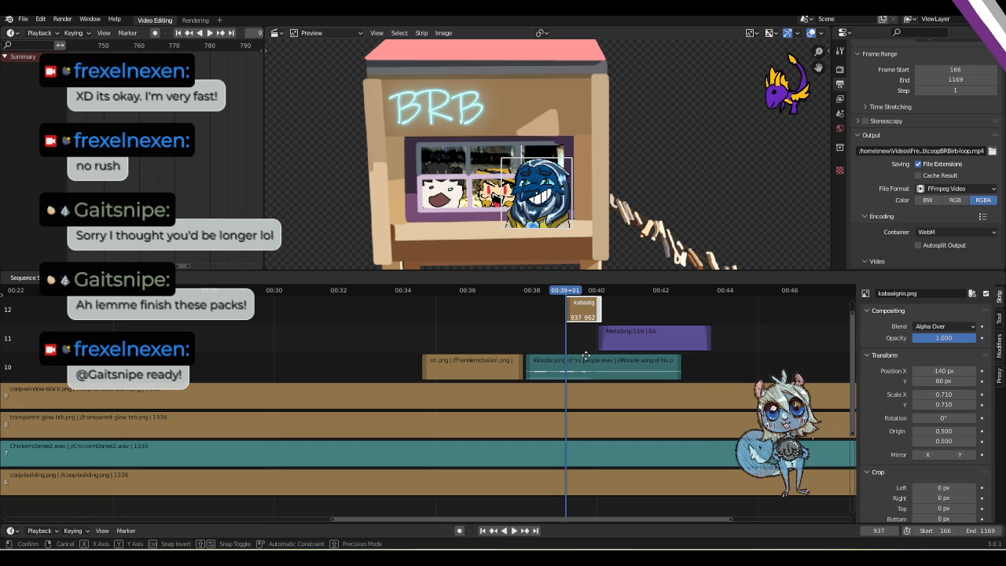
pyautogui.moveTo(585, 309); pyautogui.dragTo(588, 456)
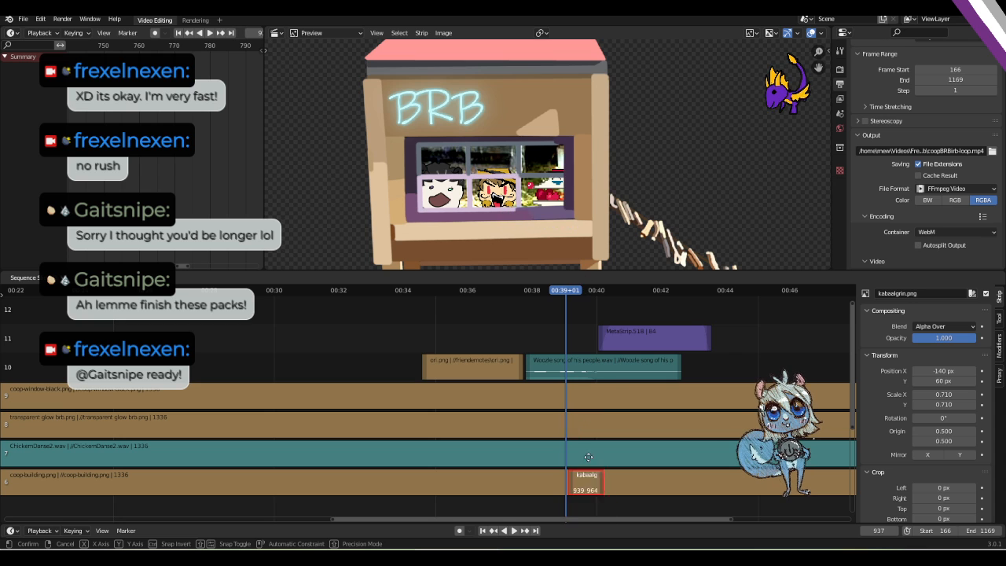
pyautogui.moveTo(586, 321); pyautogui.dragTo(599, 320)
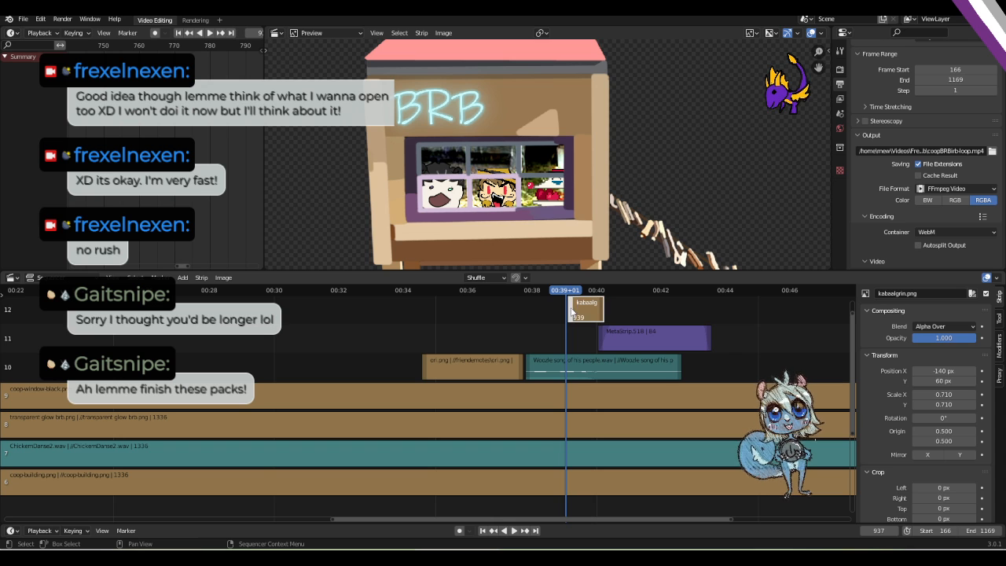
pyautogui.moveTo(585, 316); pyautogui.dragTo(594, 448)
pyautogui.moveTo(593, 508); pyautogui.dragTo(594, 508)
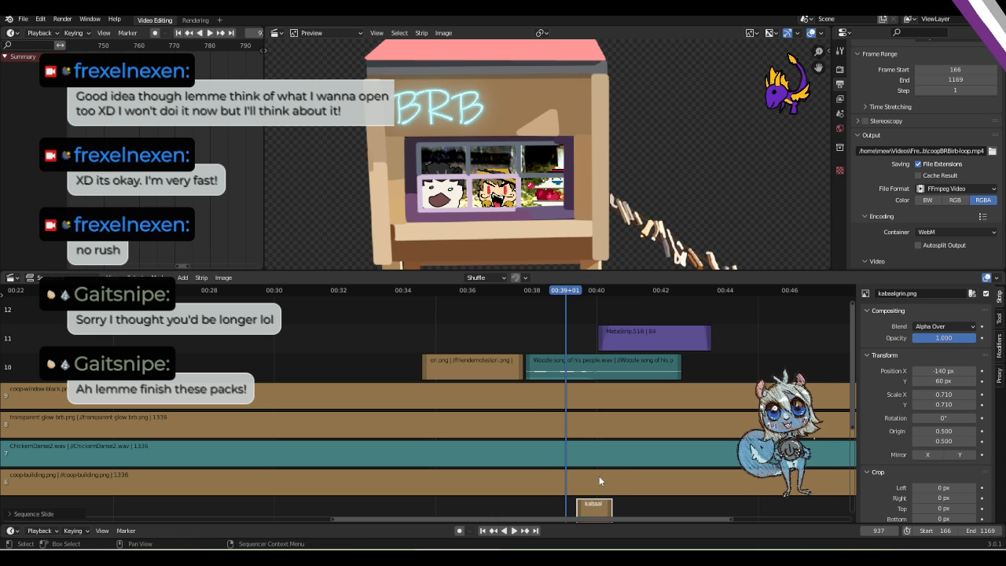
# Move the kabaalgrin.png strip from channel 5 to channel 2, just after the last emote strip there.
pyautogui.keyDown('shift'); pyautogui.scroll(-5, 598, 475); pyautogui.keyUp('shift')
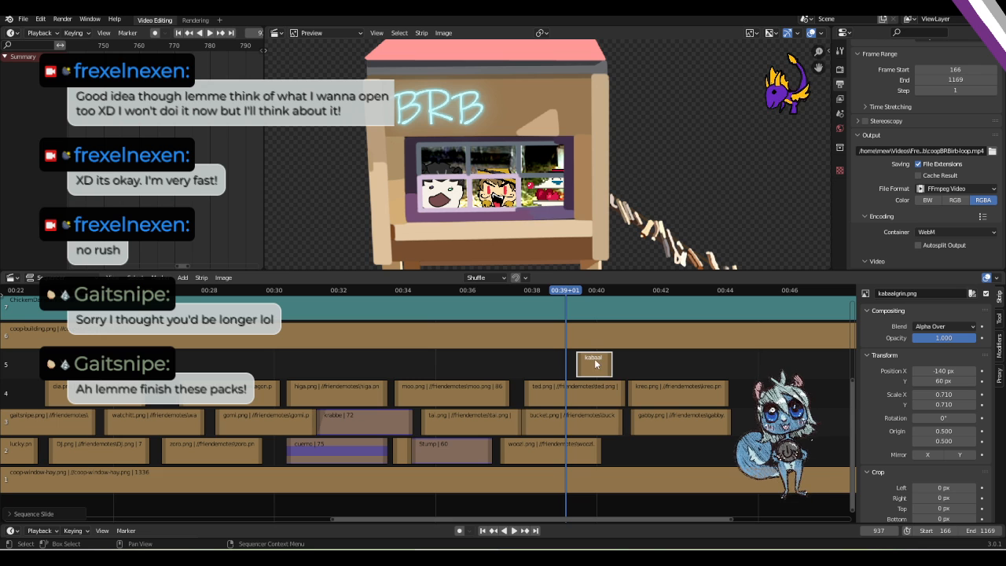
pyautogui.moveTo(596, 363); pyautogui.dragTo(601, 412)
pyautogui.moveTo(624, 459); pyautogui.dragTo(624, 459)
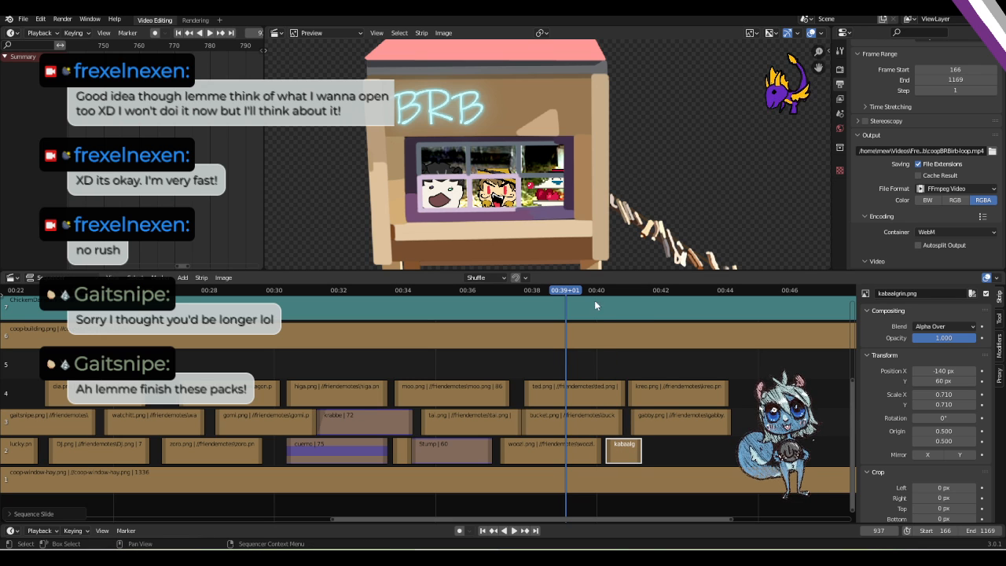
# Play and scrub the loop up to frame 1008, and shift the kabaalgrin.png strip on channel 2 to start at frame 993.
pyautogui.click(628, 291)
pyautogui.press('space')
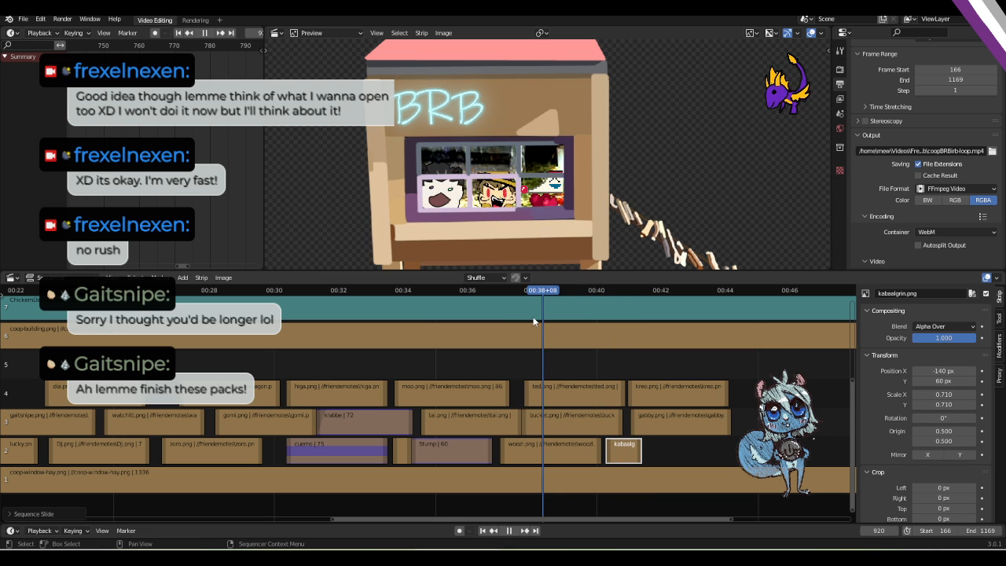
pyautogui.moveTo(656, 313)
pyautogui.mouseDown()
pyautogui.moveTo(675, 313)
pyautogui.moveTo(636, 316)
pyautogui.moveTo(662, 315)
pyautogui.mouseUp()
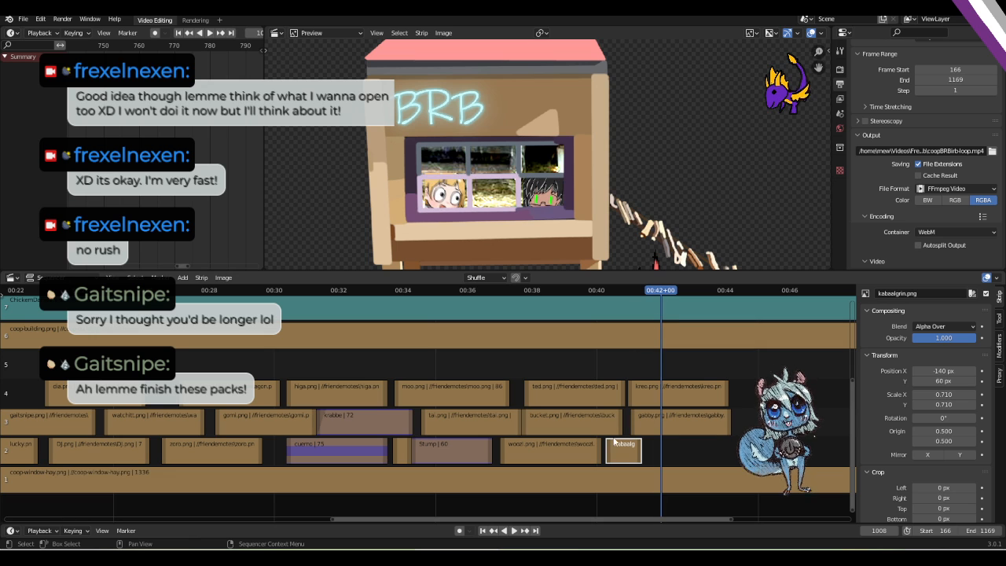
pyautogui.moveTo(625, 453); pyautogui.dragTo(659, 452)
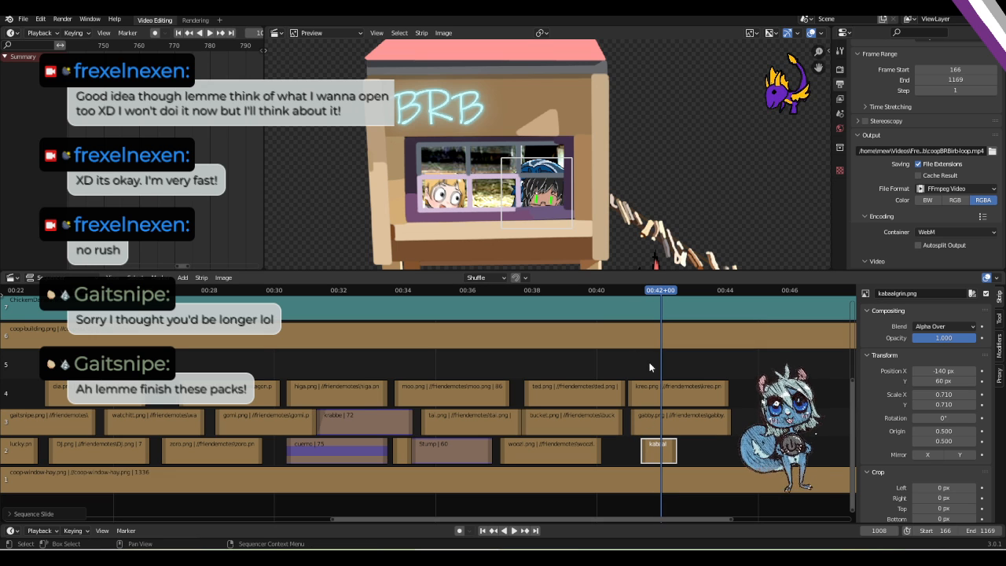
# Check the timing of the gabby.png strip and set the kabaalgrin.png strip's duration to 75 frames.
pyautogui.click(669, 422)
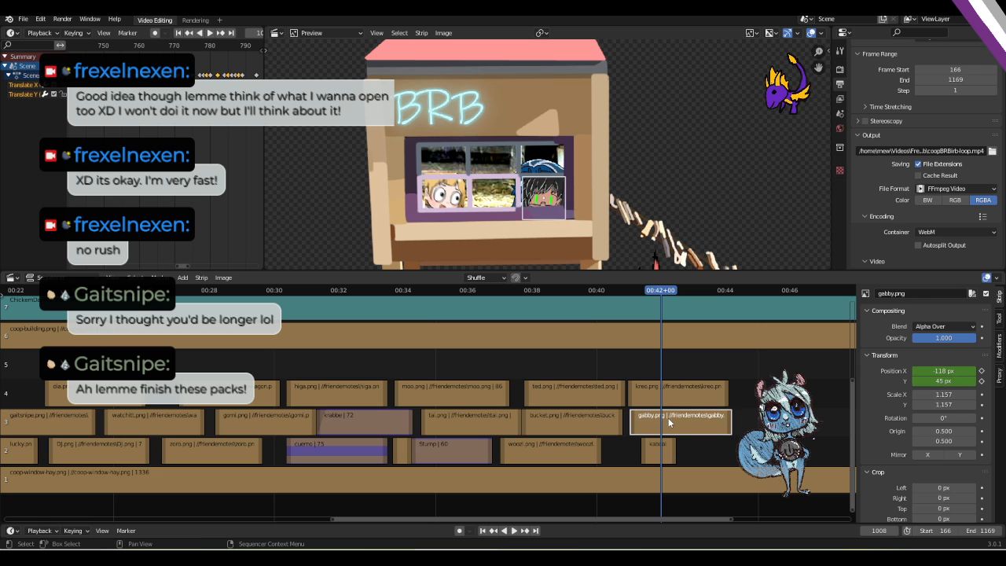
pyautogui.scroll(-5, 875, 393)
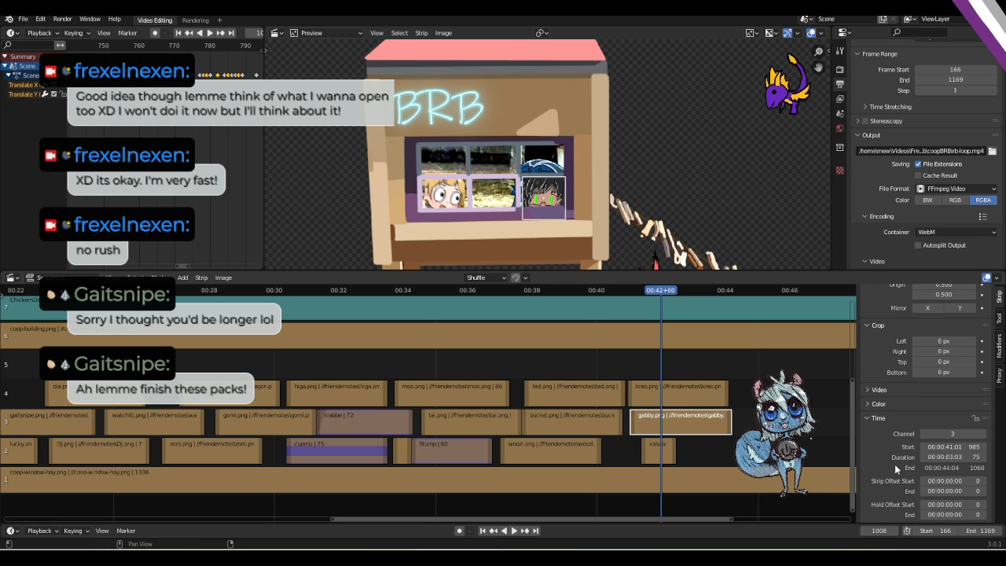
pyautogui.scroll(-2, 866, 456)
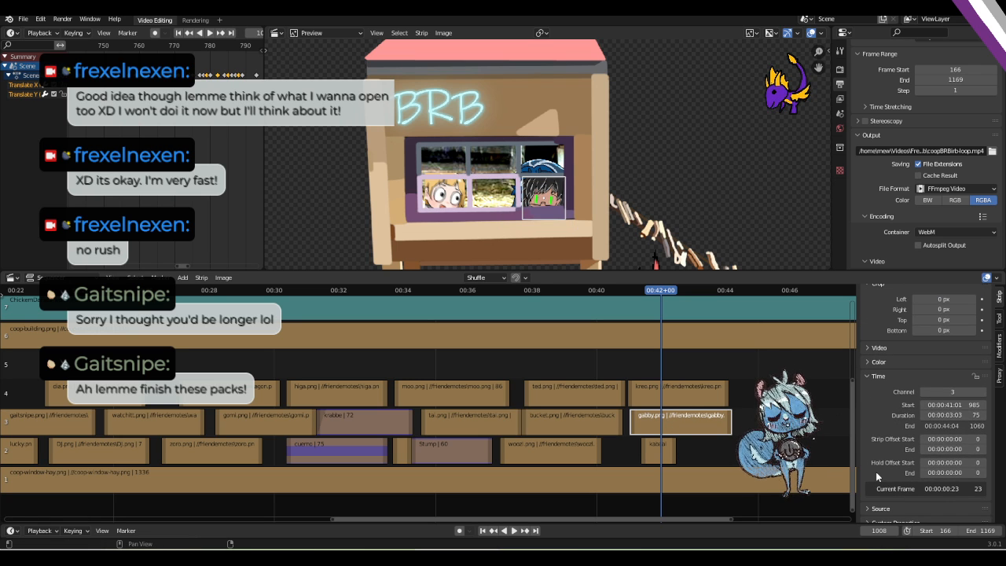
pyautogui.click(566, 423)
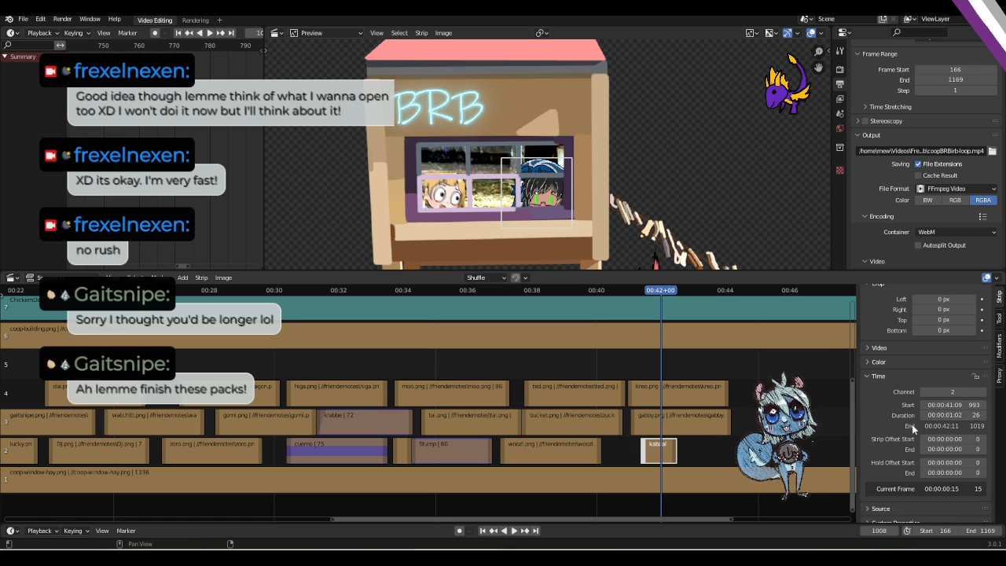
pyautogui.moveTo(966, 415); pyautogui.dragTo(1004, 415)
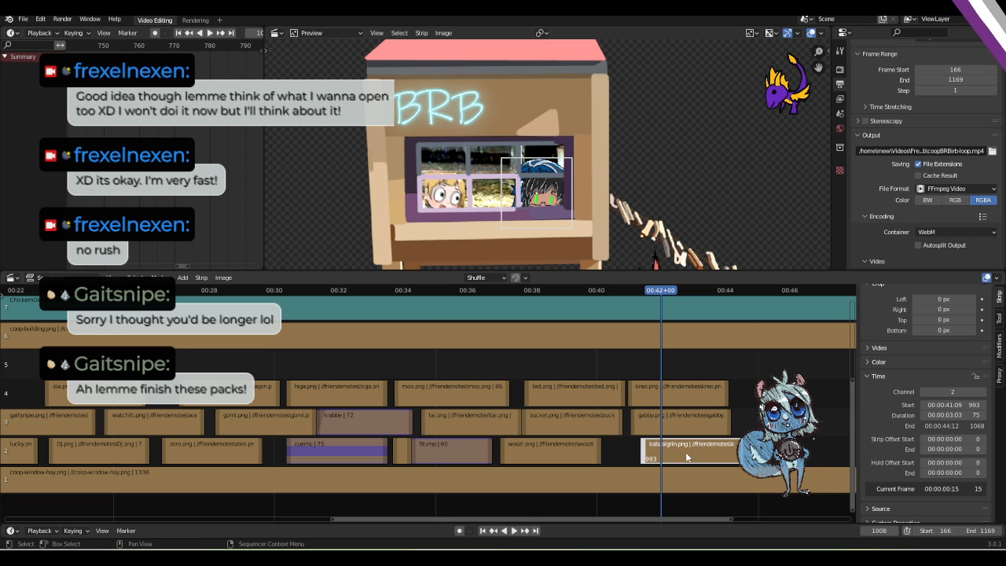
# Play the loop from about frame 986 and set the current frame to 993, where the kabaalgrin.png strip starts.
pyautogui.click(633, 294)
pyautogui.press('space')
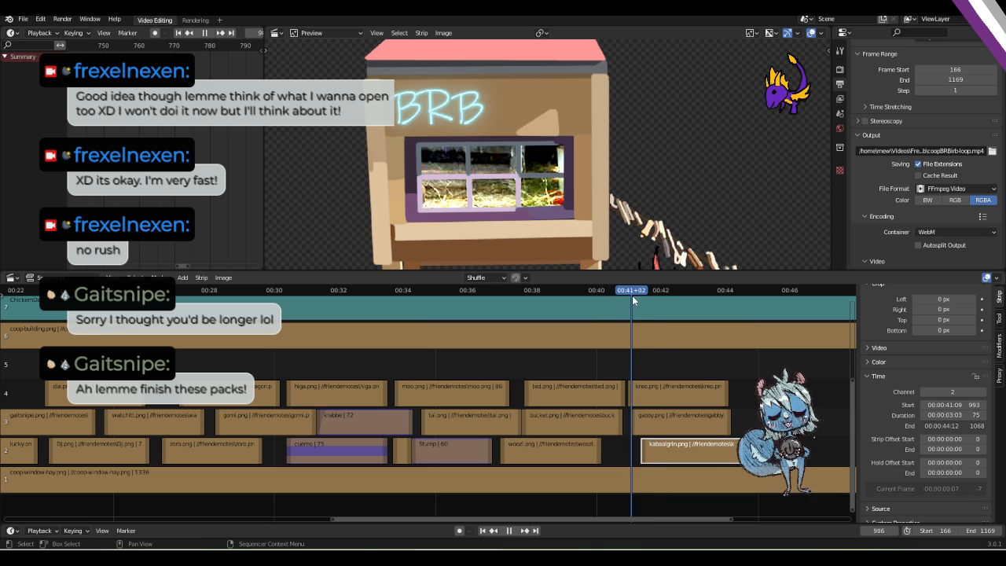
pyautogui.moveTo(632, 295); pyautogui.dragTo(641, 294)
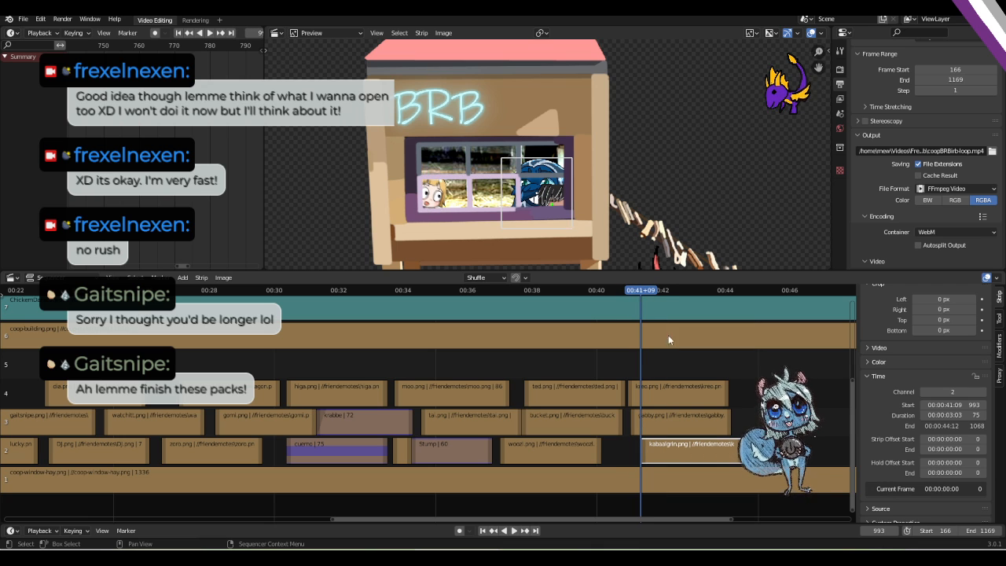
# Try the kabaalgrin.png strip at opacity 0 on frame 993, and restore its opacity to 1.000.
pyautogui.scroll(2, 879, 445)
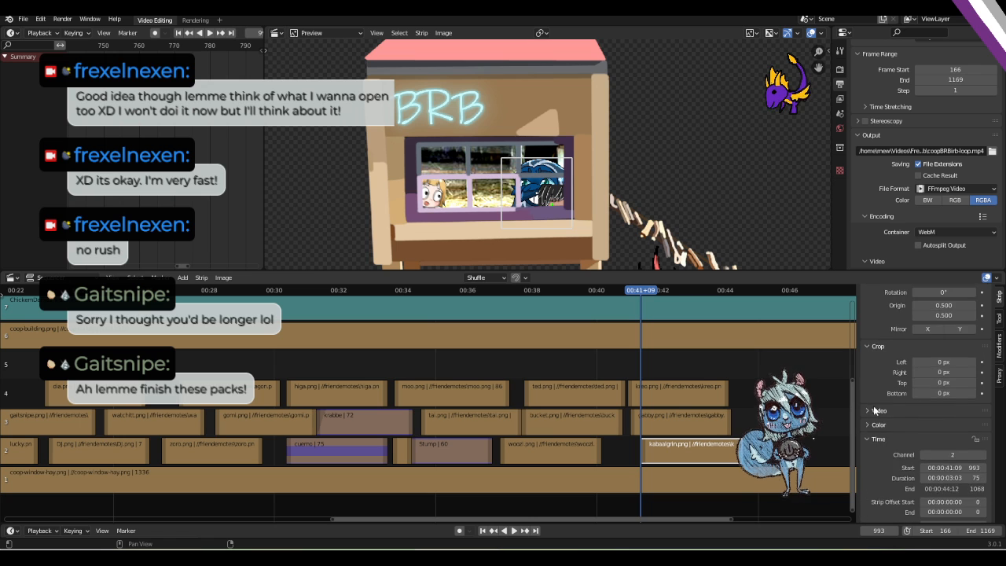
pyautogui.scroll(4, 875, 410)
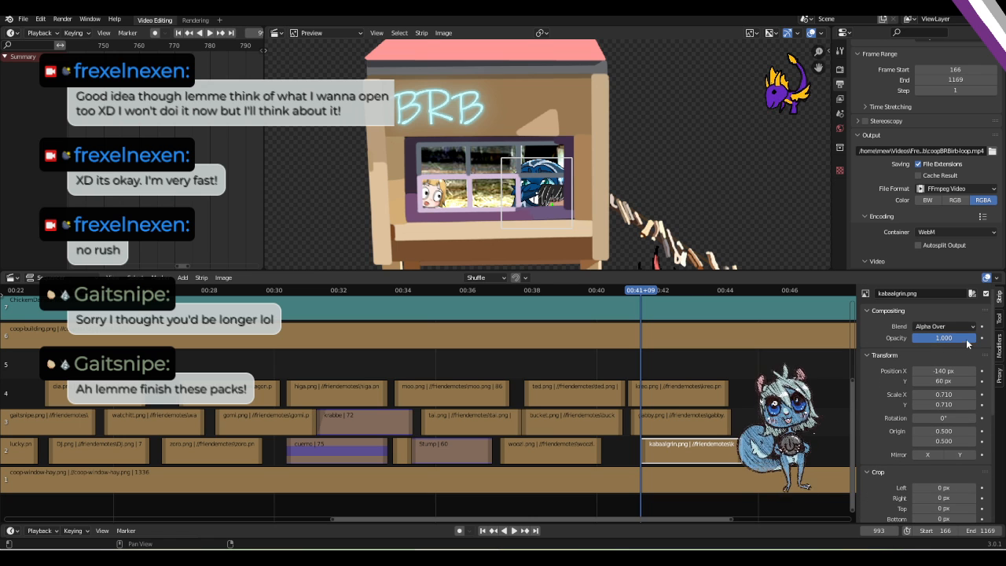
pyautogui.moveTo(966, 340); pyautogui.dragTo(902, 339)
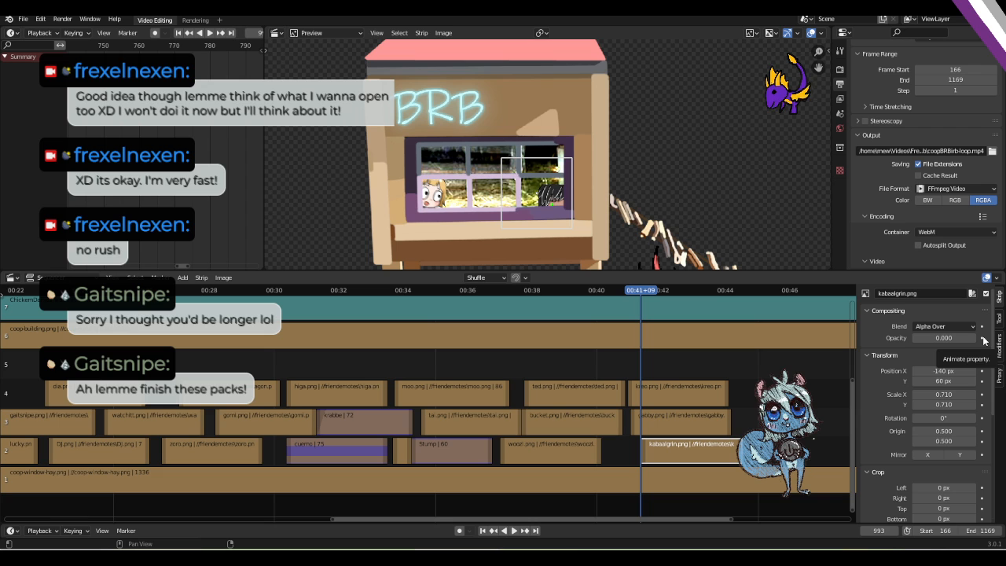
pyautogui.moveTo(919, 339); pyautogui.dragTo(984, 339)
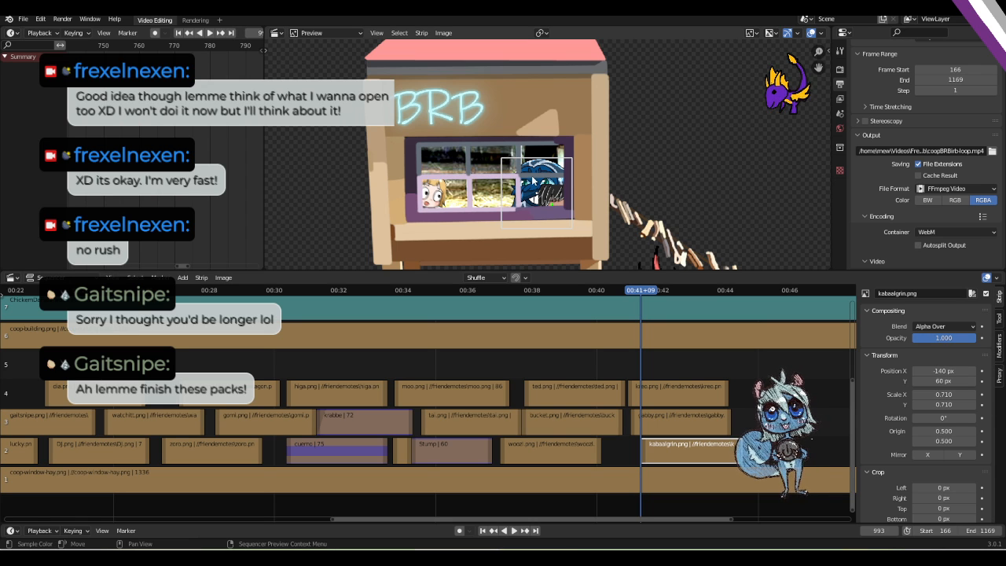
# On frame 1004, scale the kabaalgrin.png emote to 0.403 and place it behind the middle window pane at X -272 px, Y 74 px.
pyautogui.moveTo(644, 295); pyautogui.dragTo(657, 296)
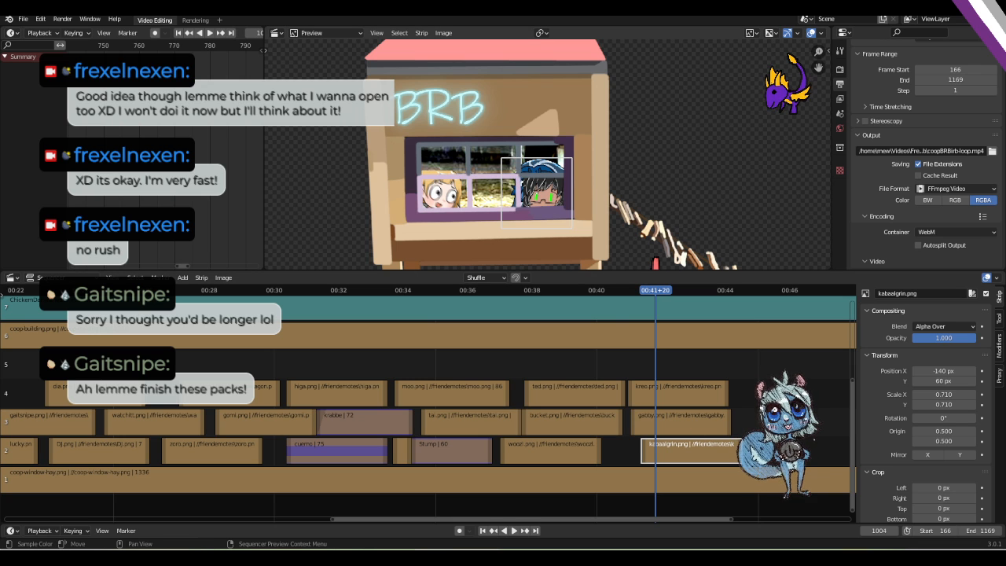
pyautogui.press('s')
pyautogui.click(524, 184)
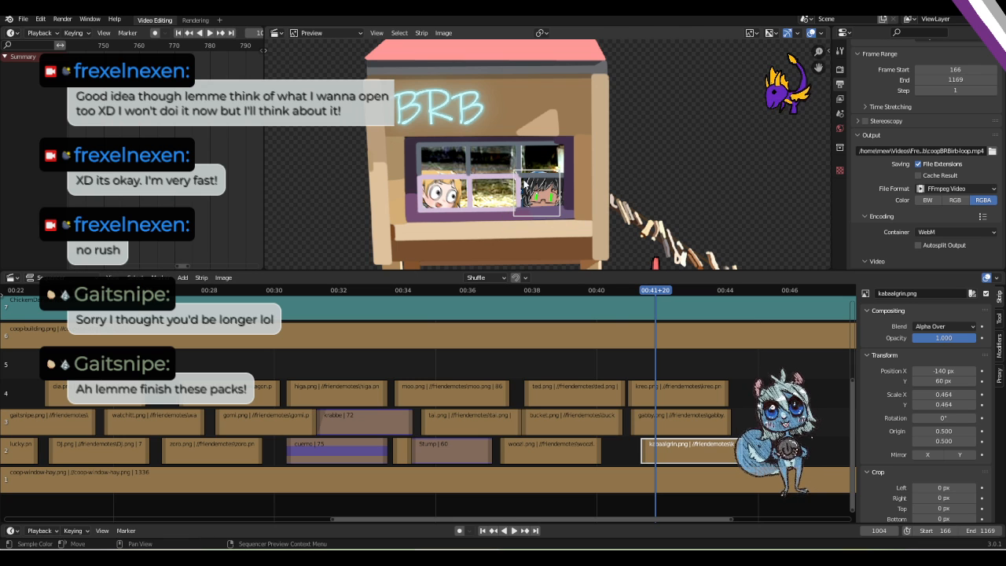
pyautogui.press('g')
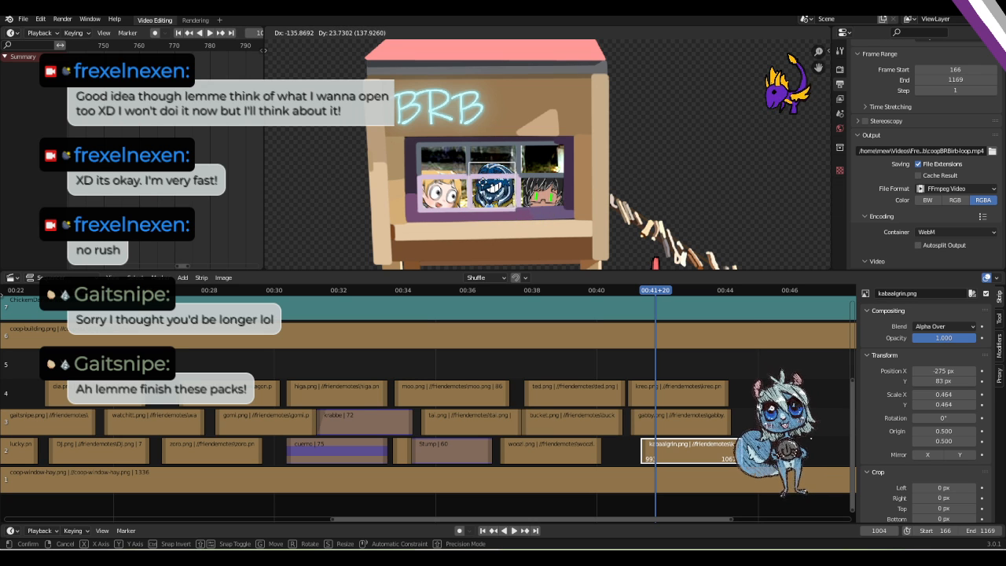
pyautogui.press('Return')
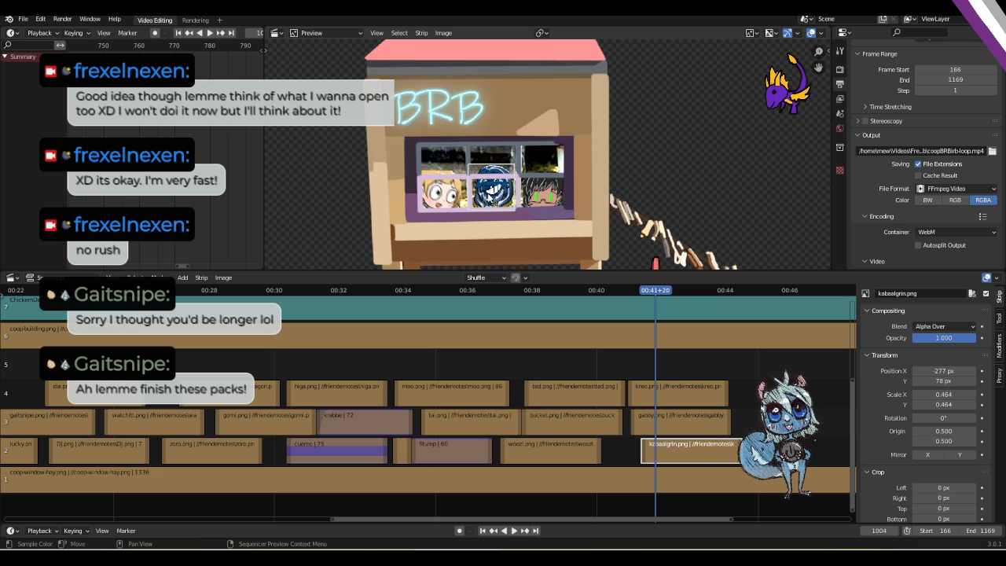
pyautogui.press('s')
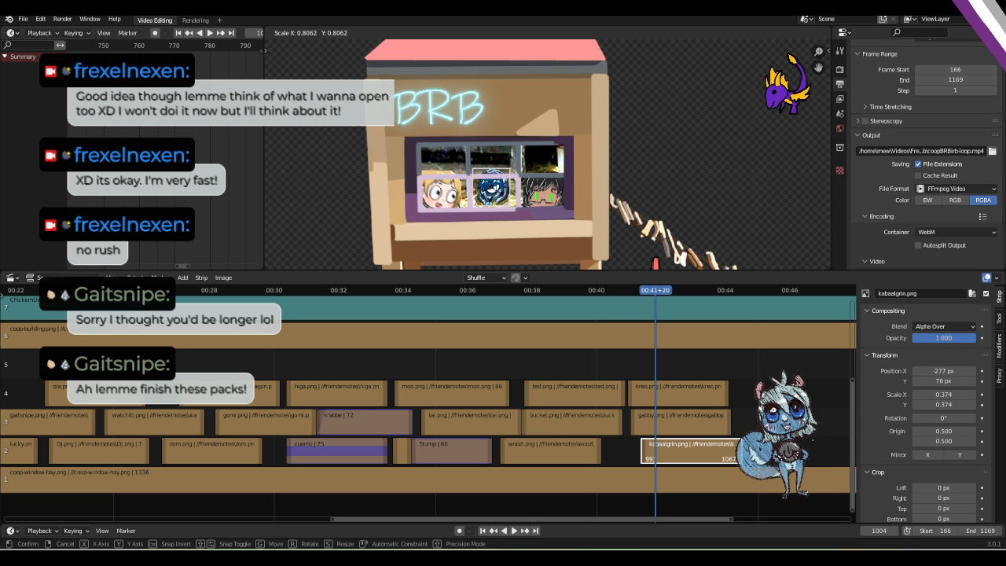
pyautogui.press('Return')
pyautogui.press('g')
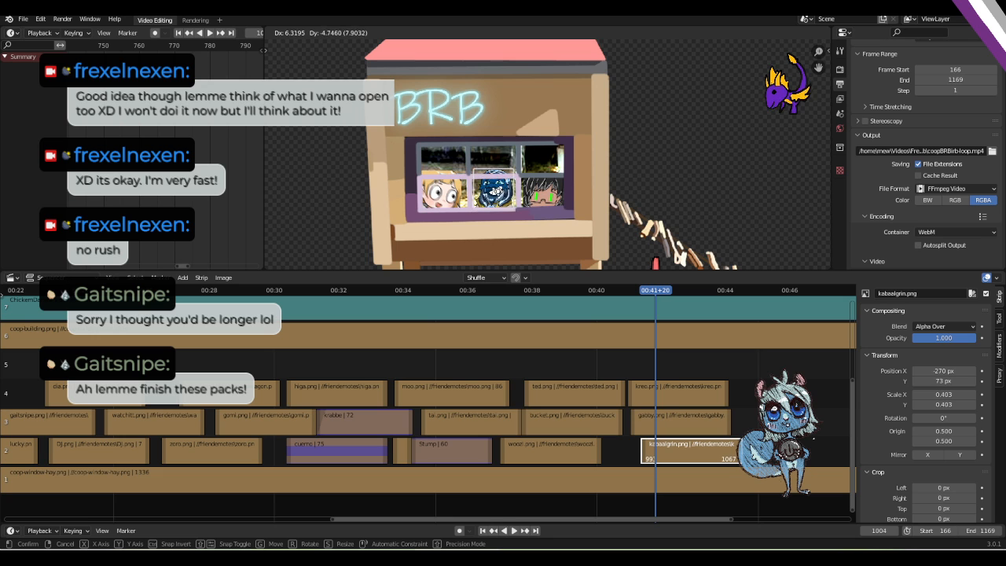
pyautogui.press('Return')
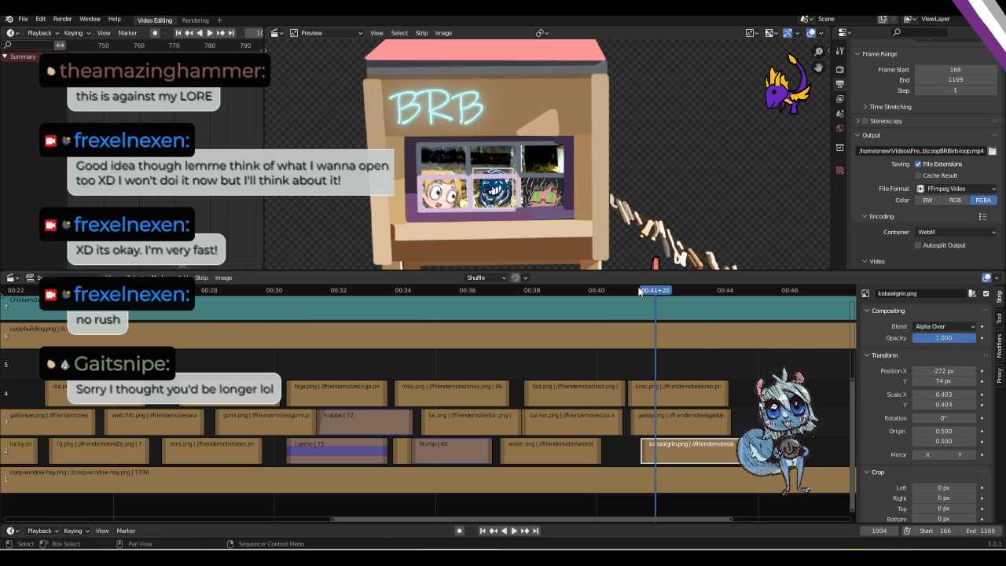
# Play the loop to frame 1023 and keyframe the kabaalgrin.png strip's position there at X -272 px, Y 74 px.
pyautogui.press('space')
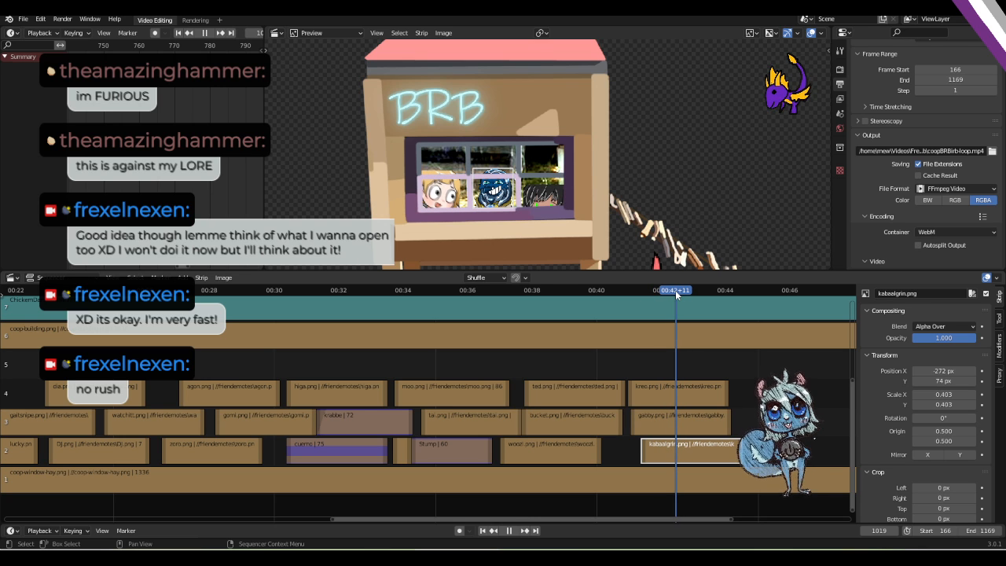
pyautogui.press('space')
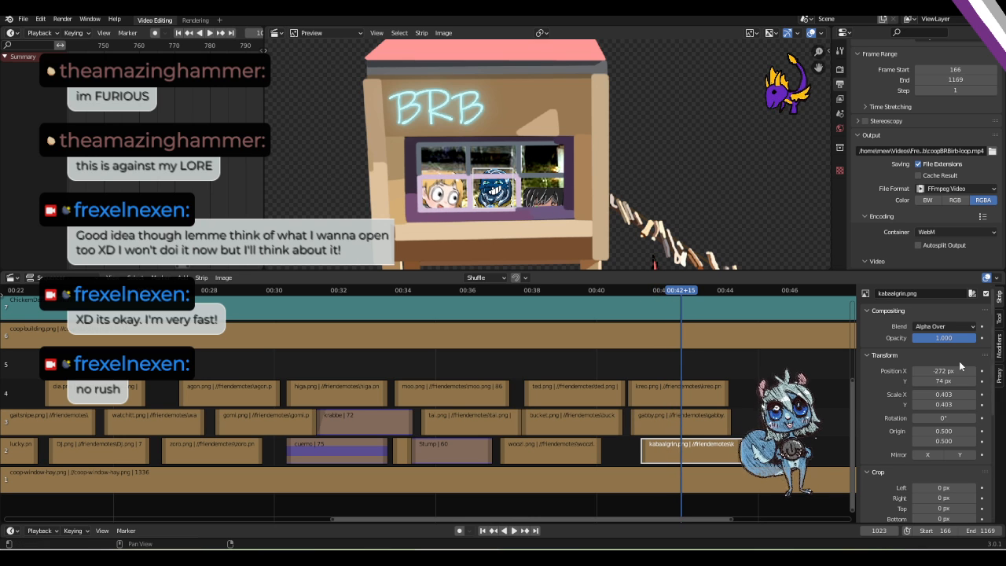
pyautogui.click(981, 380)
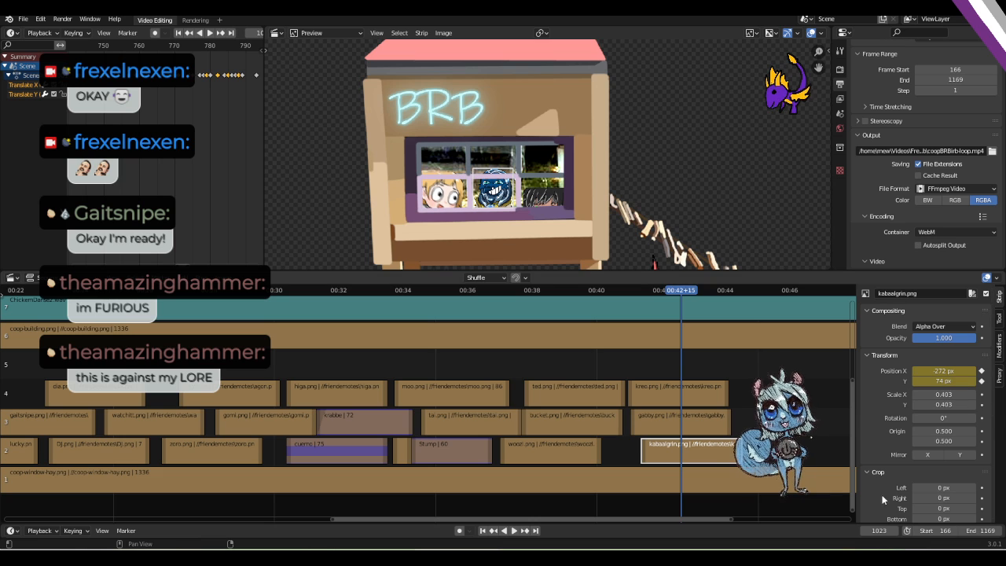
# On frame 993, lower the kabaalgrin.png emote below the window to X -294 px, Y -46 px and keyframe its position.
pyautogui.moveTo(683, 295); pyautogui.dragTo(641, 290)
pyautogui.press('g')
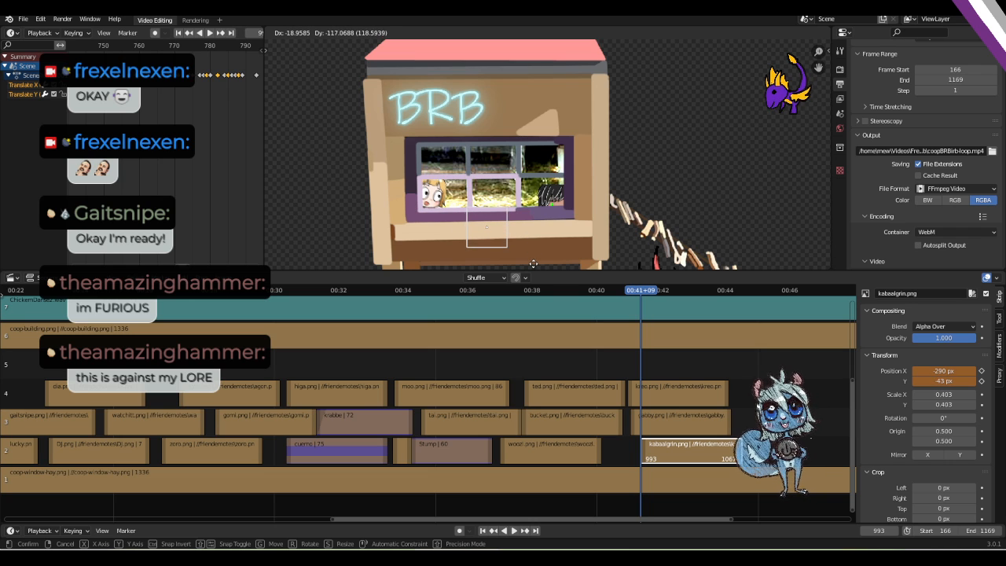
pyautogui.click(533, 263)
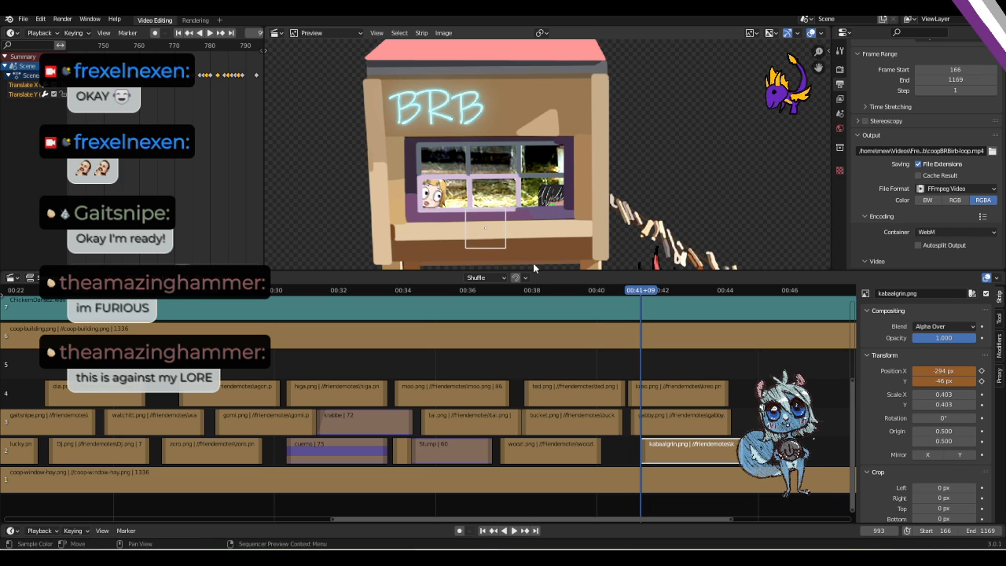
pyautogui.click(981, 382)
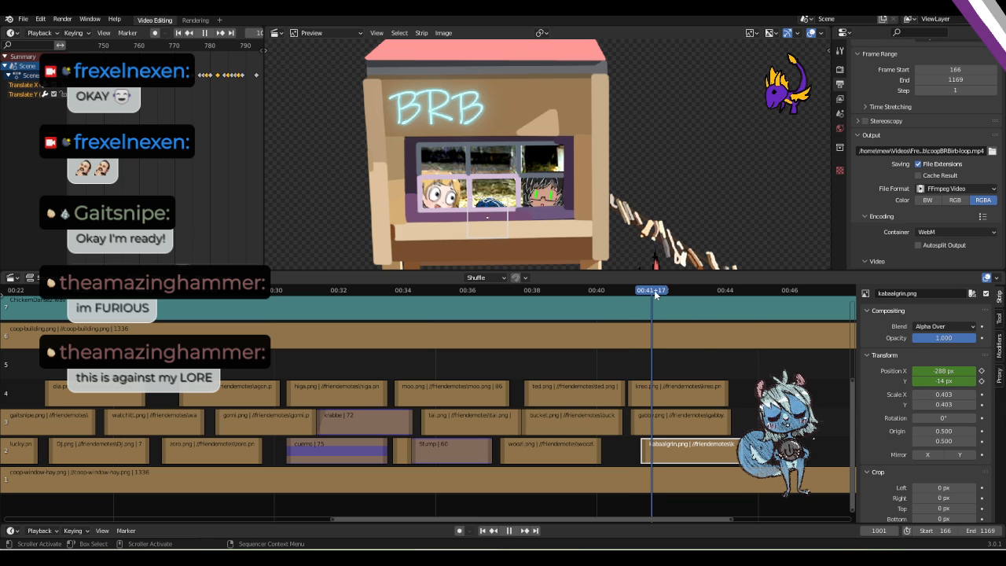
# Preview the emote's rise up to frame 1007, and shift it sideways there to X -252 px, Y 10 px with a position keyframe.
pyautogui.press('space')
pyautogui.moveTo(633, 296); pyautogui.dragTo(659, 305)
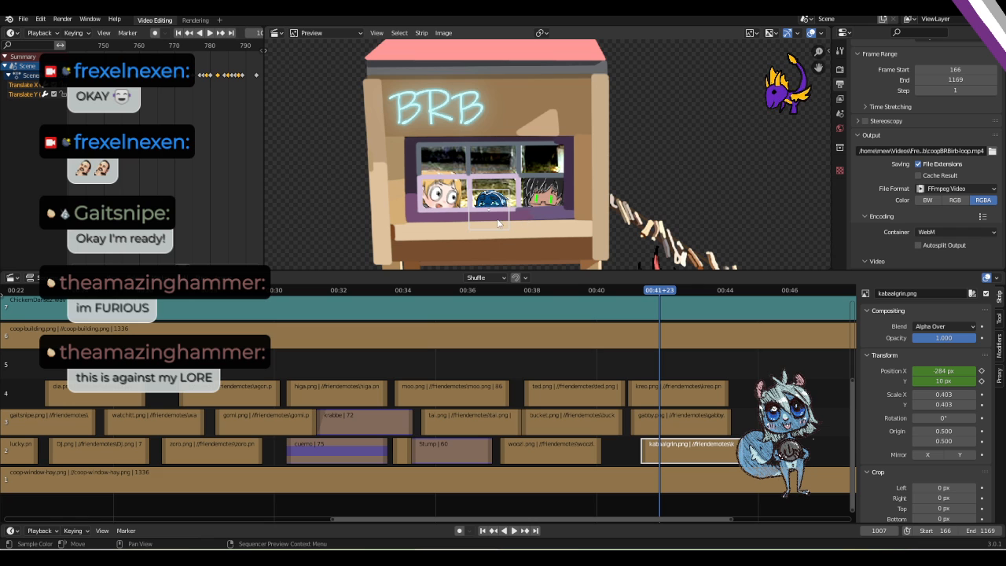
pyautogui.moveTo(497, 223); pyautogui.dragTo(506, 217)
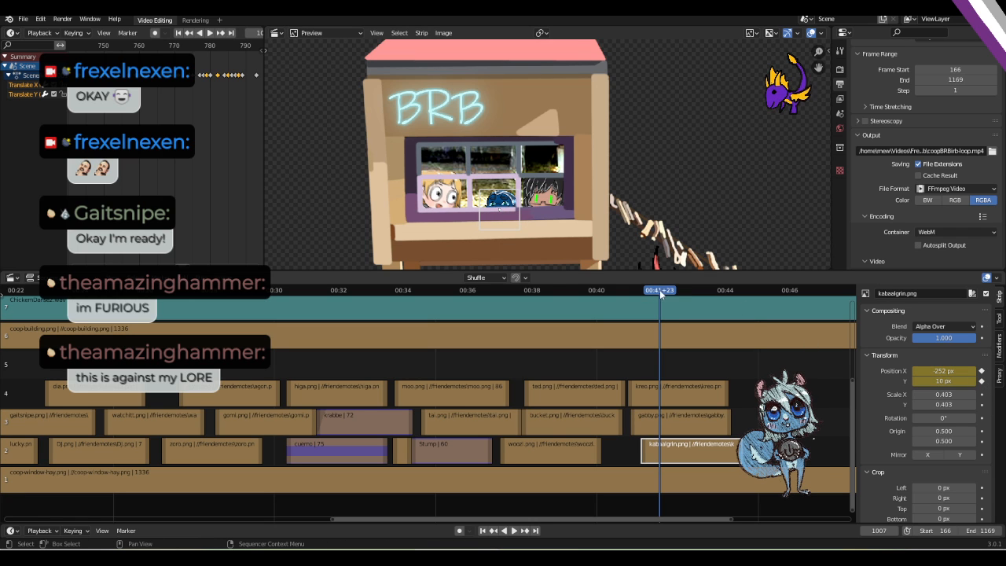
# Play and scrub the loop to check how the kabaalgrin.png emote enters and sits behind the window.
pyautogui.moveTo(660, 293); pyautogui.dragTo(687, 310)
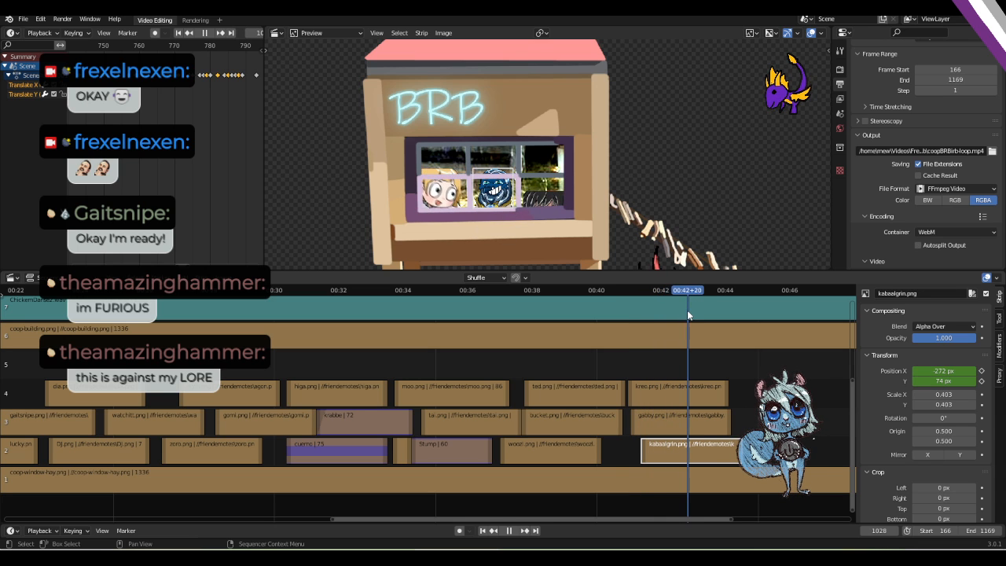
pyautogui.scroll(2, 483, 210)
pyautogui.scroll(1, 491, 235)
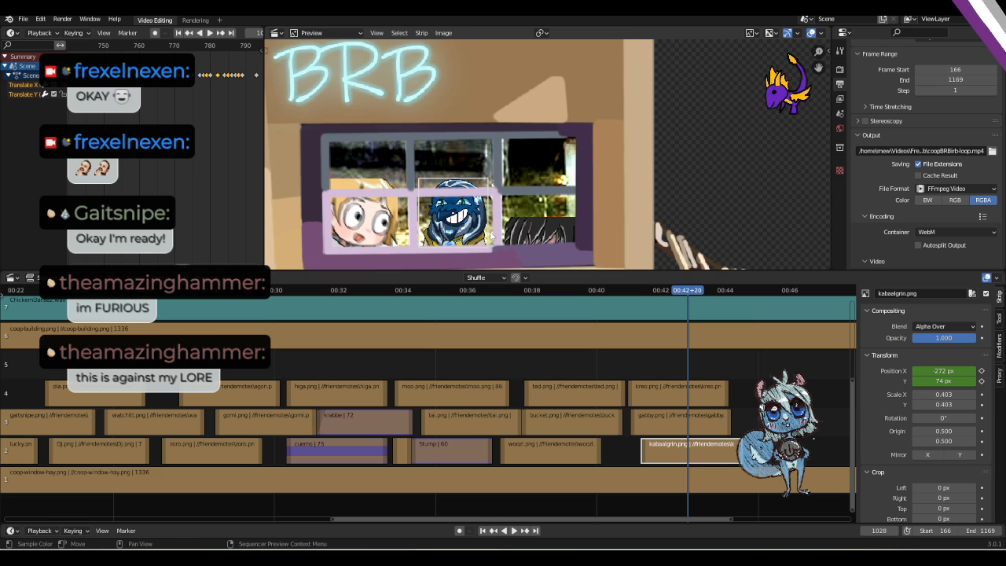
pyautogui.scroll(-2, 489, 235)
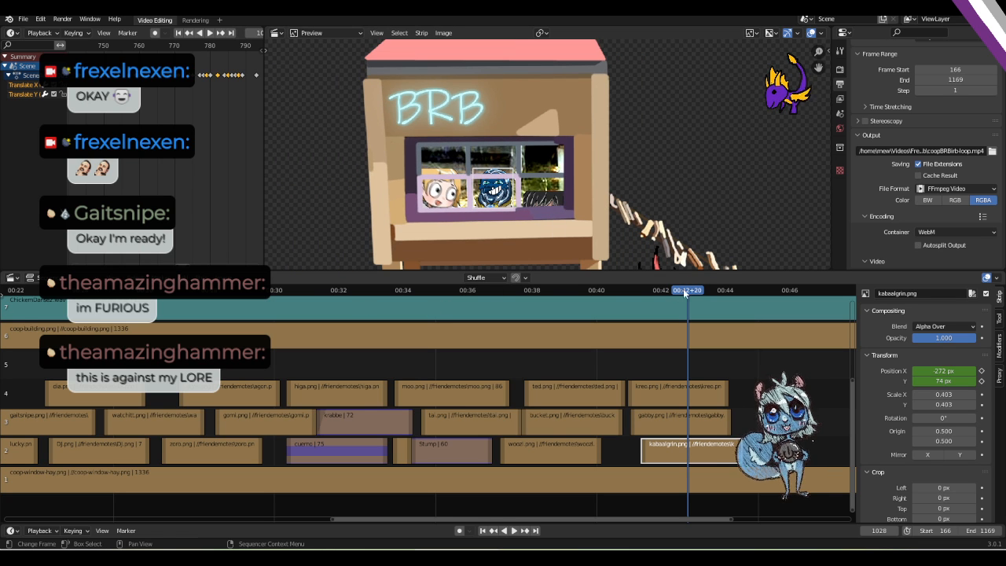
pyautogui.press('space')
pyautogui.moveTo(676, 289); pyautogui.dragTo(457, 338)
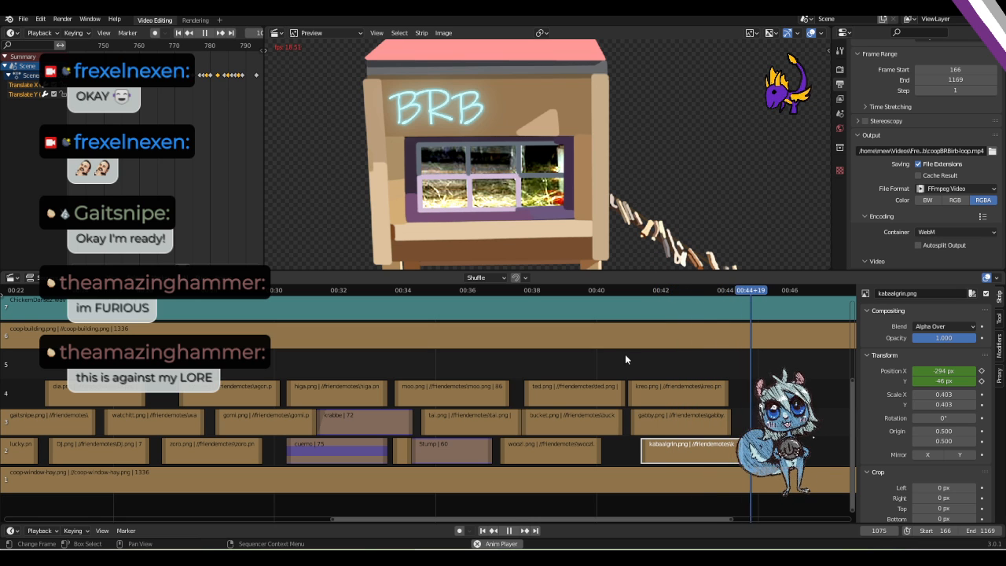
# Keyframe the kabaalgrin.png strip's position on frame 1049 at X -272 px, Y 74 px to hold it in the window.
pyautogui.moveTo(778, 292); pyautogui.dragTo(717, 324)
pyautogui.press('space')
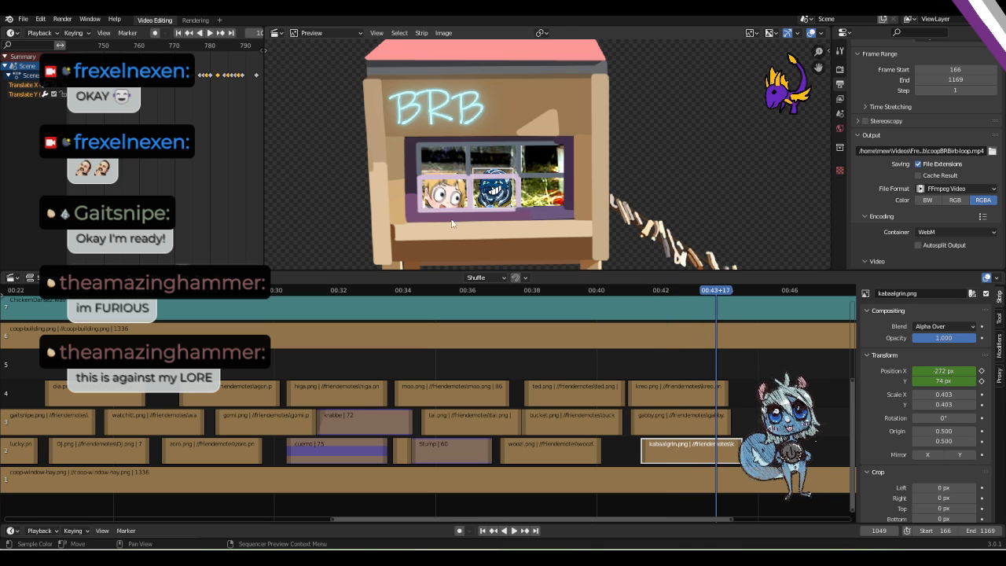
pyautogui.click(982, 371)
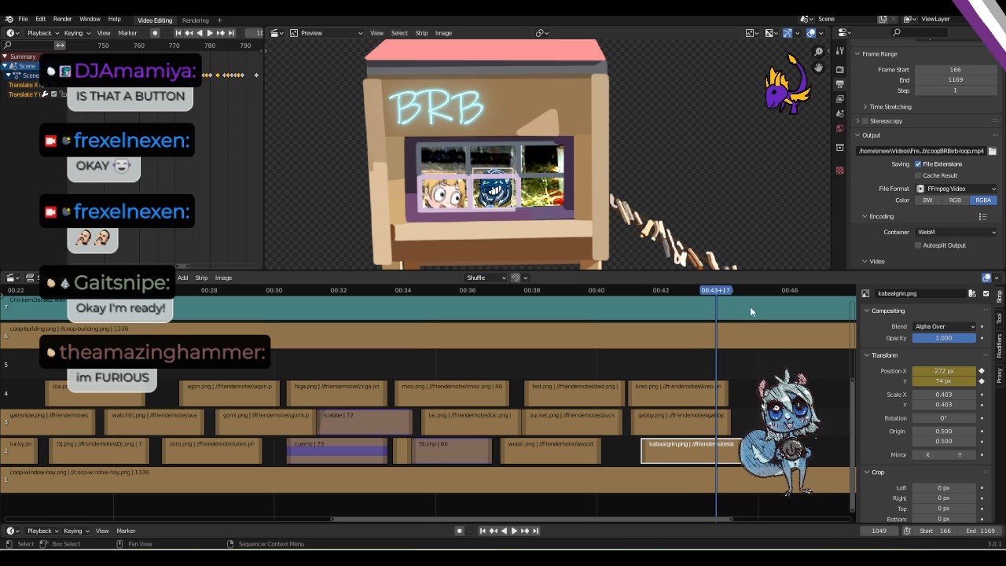
# On frame 1066, lower the kabaalgrin.png emote below the window to X -215 px, Y -43 px and keyframe its position.
pyautogui.moveTo(718, 296); pyautogui.dragTo(739, 297)
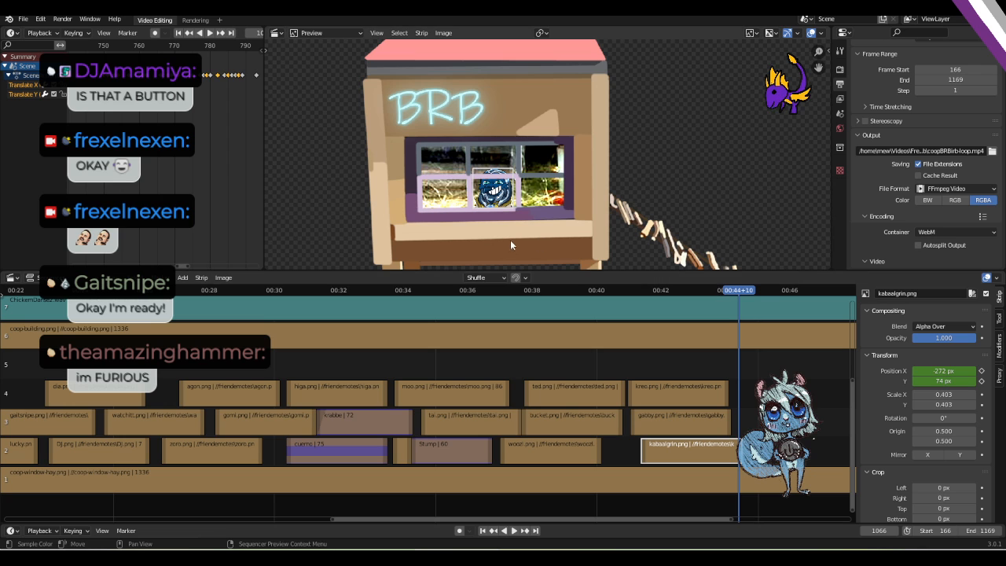
pyautogui.press('g')
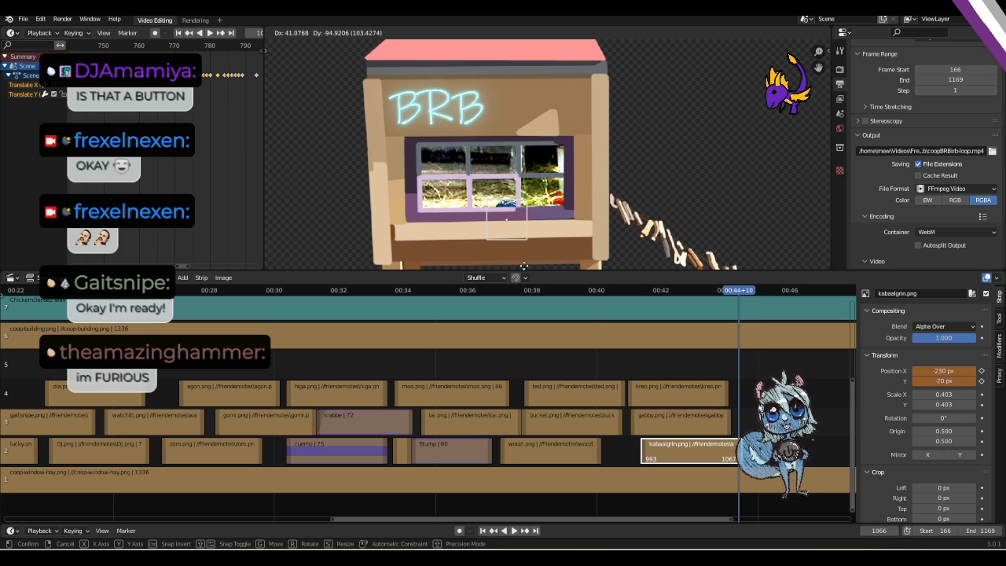
pyautogui.click(528, 32)
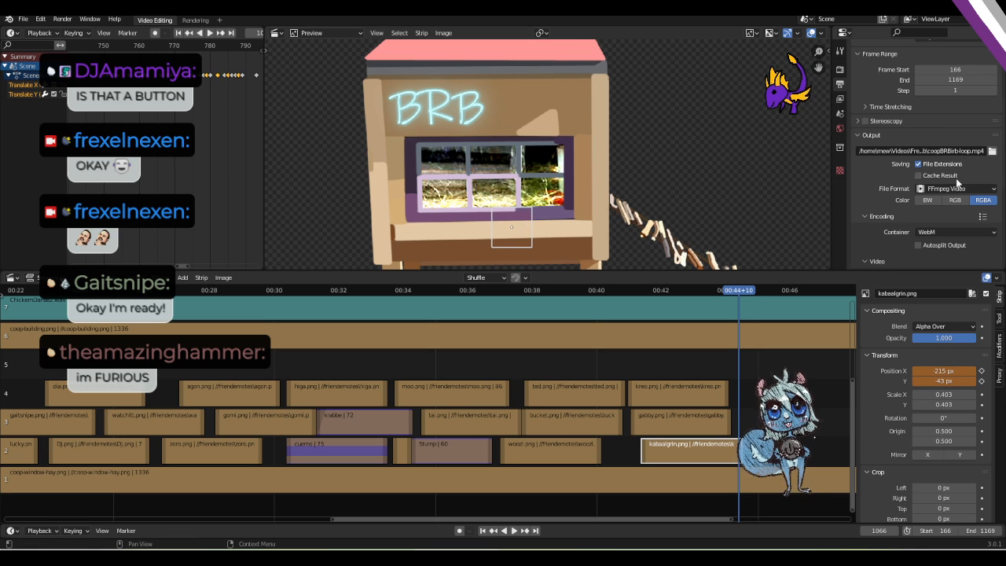
pyautogui.click(980, 382)
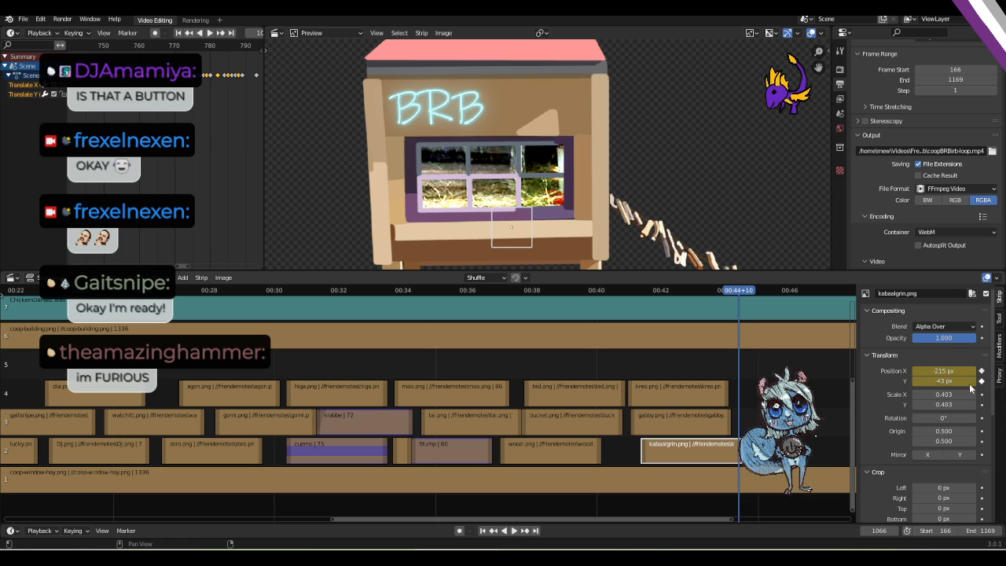
# Play and scrub through the kabaalgrin.png strip to review its entrance and exit.
pyautogui.press('space')
pyautogui.moveTo(742, 294); pyautogui.dragTo(627, 301)
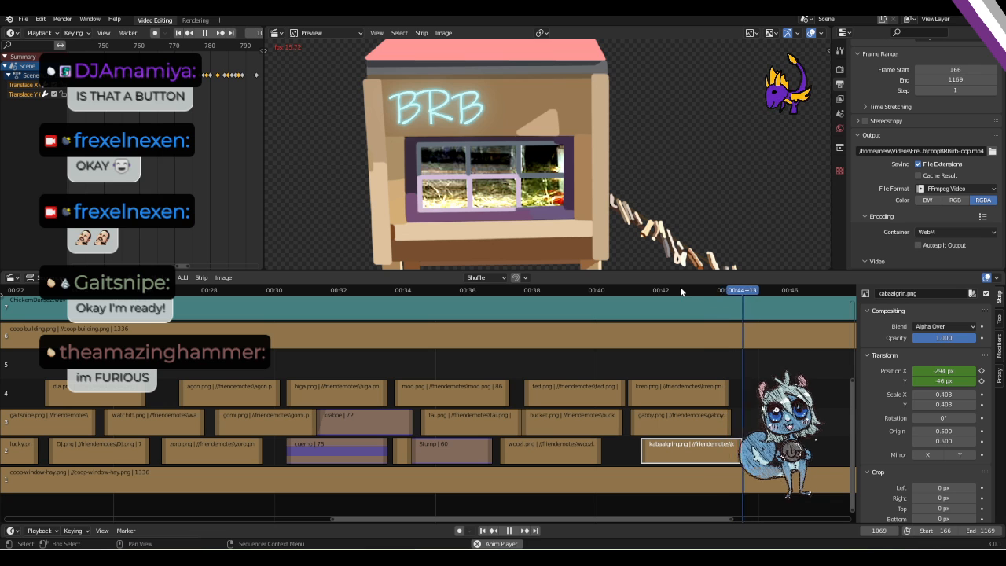
pyautogui.press('space')
pyautogui.moveTo(760, 292); pyautogui.dragTo(689, 304)
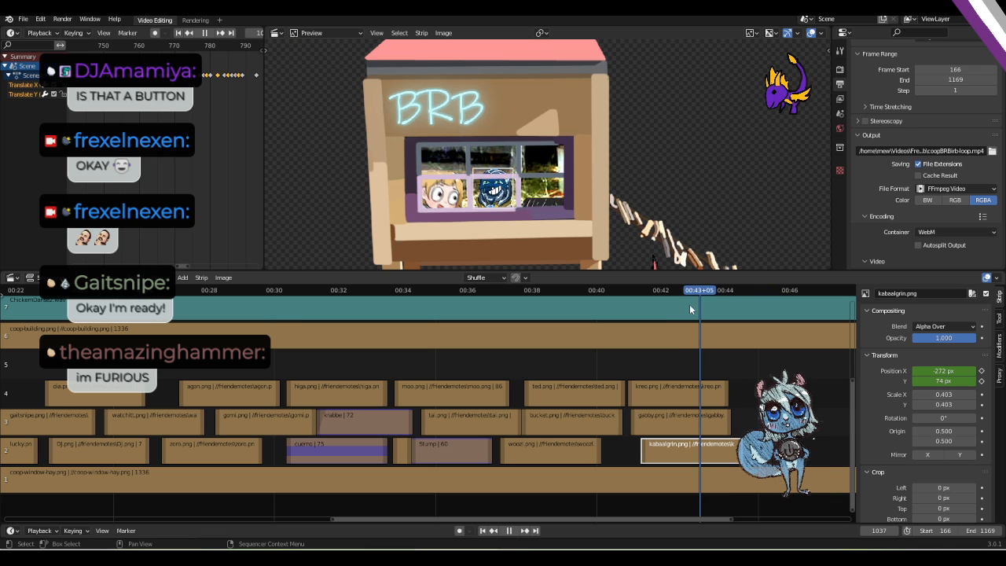
# Set the current frame to 1083 and add button.png from the friendemotes folder in File Explorer to Blender's sequencer as an image strip.
pyautogui.hotkey('alt', 'Tab')
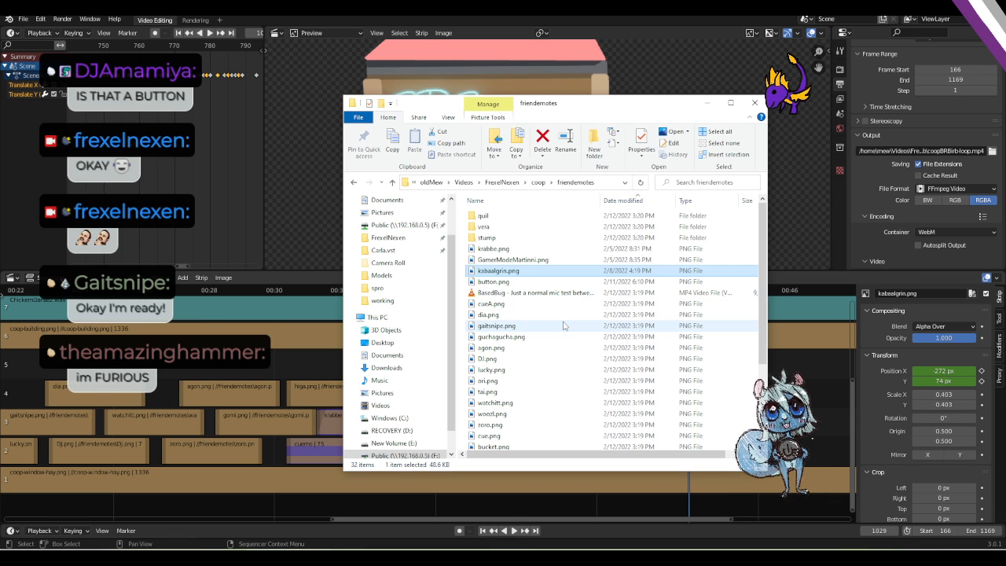
pyautogui.click(506, 290)
pyautogui.moveTo(503, 282); pyautogui.dragTo(629, 308)
pyautogui.hotkey('alt', 'Tab')
pyautogui.hotkey('alt', 'Tab')
pyautogui.hotkey('alt', 'Tab')
pyautogui.click(762, 294)
pyautogui.press('space')
pyautogui.hotkey('alt', 'Tab')
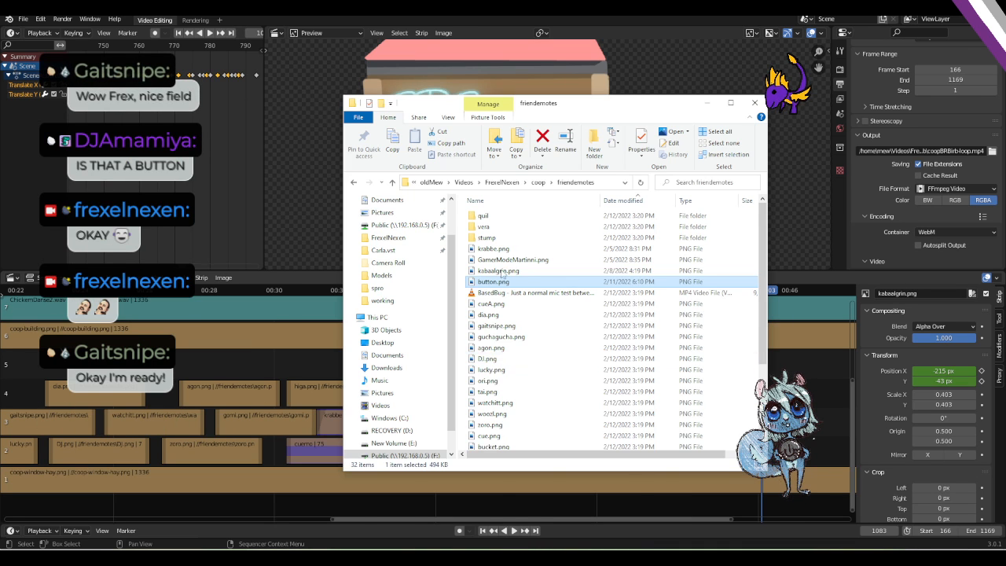
pyautogui.hotkey('alt', 'Tab')
pyautogui.hotkey('alt', 'Tab')
pyautogui.moveTo(503, 281); pyautogui.dragTo(759, 412)
pyautogui.hotkey('alt', 'Tab')
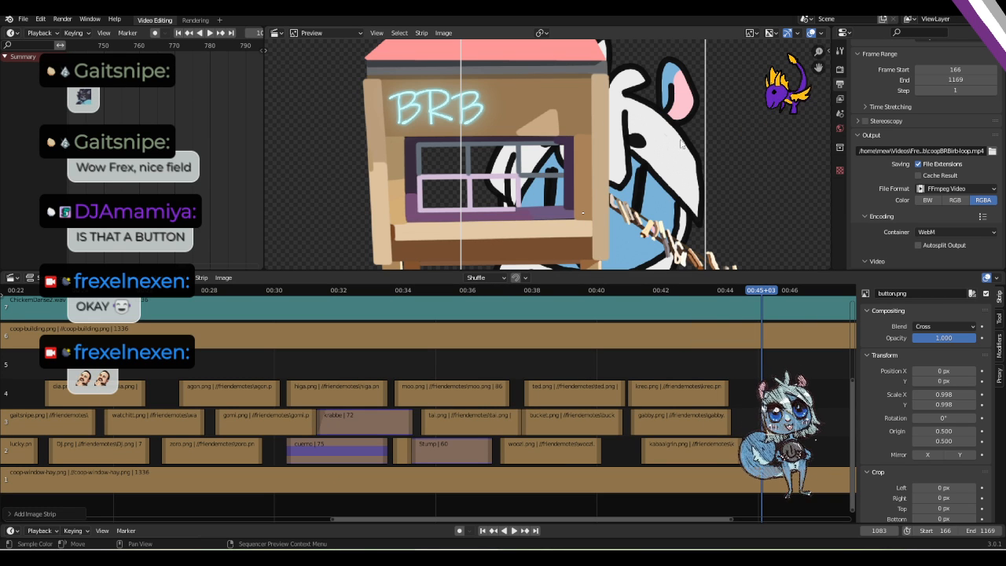
# Scale the button.png image down to 0.265.
pyautogui.press('s')
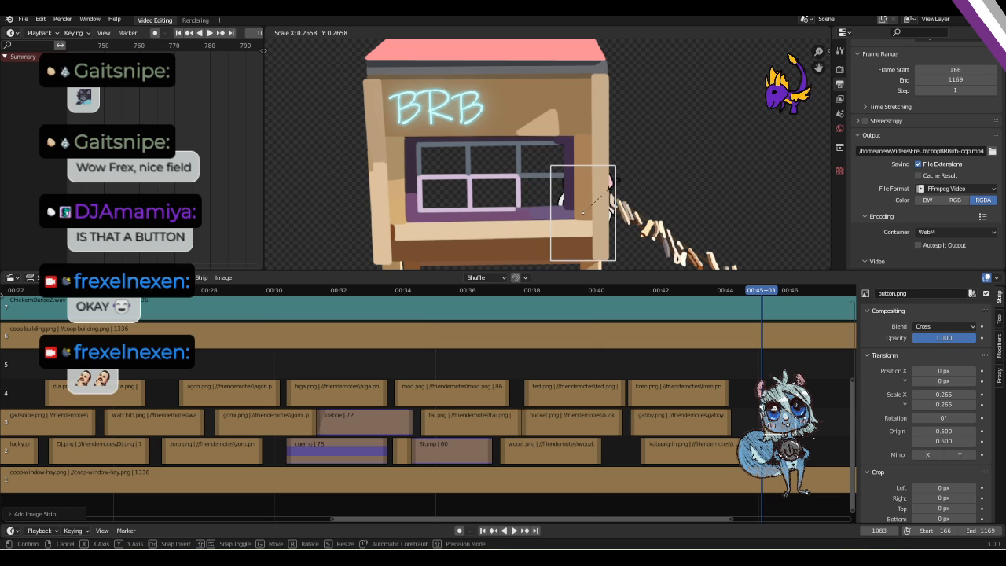
pyautogui.click(610, 182)
pyautogui.press('g')
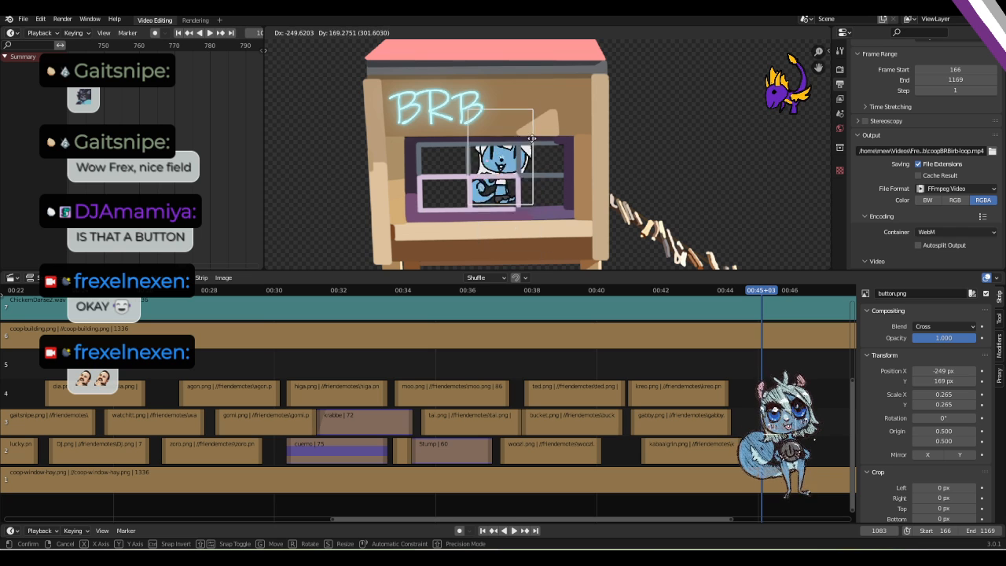
pyautogui.moveTo(541, 236); pyautogui.dragTo(497, 213)
pyautogui.moveTo(590, 157); pyautogui.dragTo(481, 170)
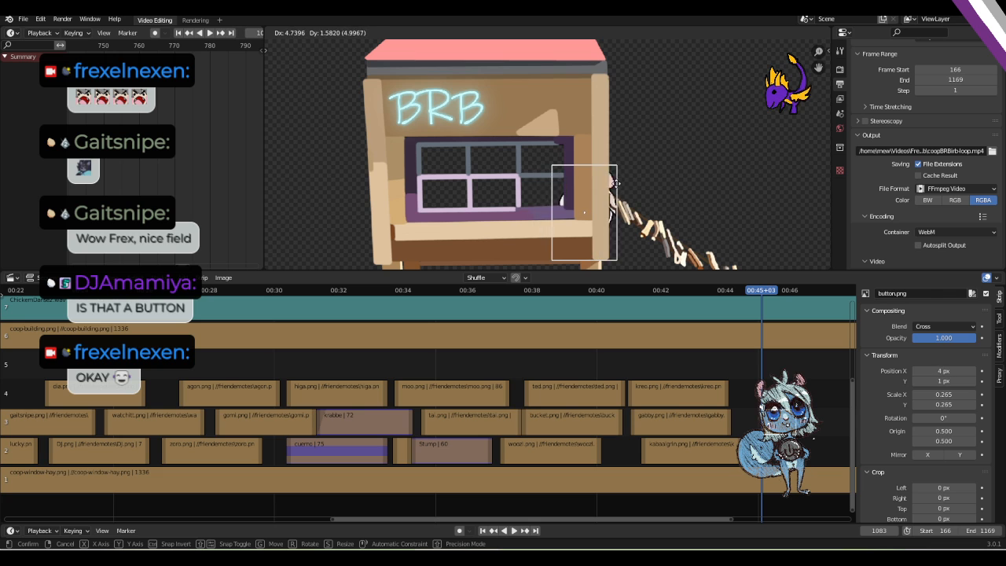
pyautogui.moveTo(428, 173); pyautogui.dragTo(452, 179)
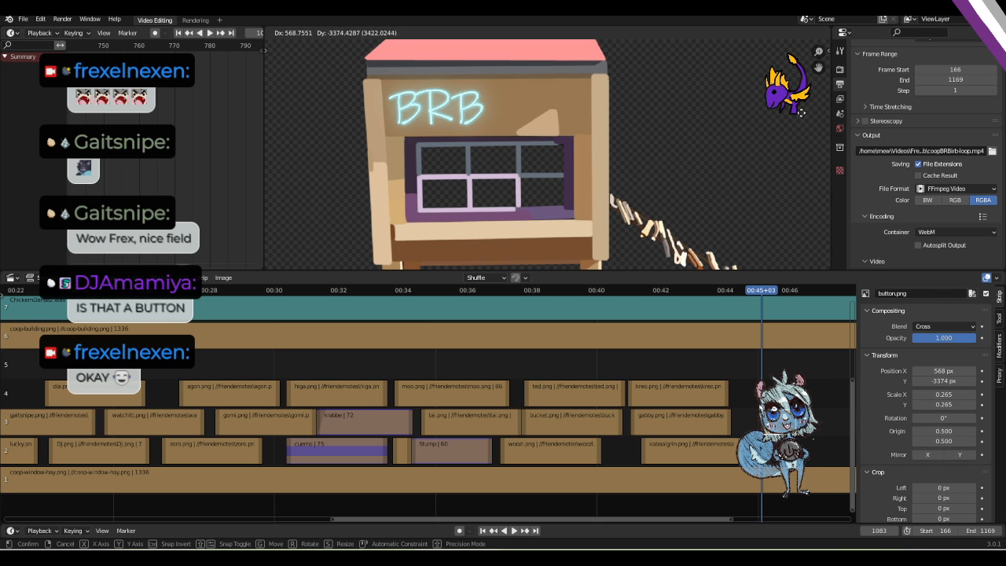
pyautogui.rightClick(776, 119)
# Move the button.png strip onto channel 5 above the kabaalgrin.png strip, and set the current frame to 1023.
pyautogui.moveTo(776, 395); pyautogui.dragTo(681, 372)
pyautogui.moveTo(760, 292); pyautogui.dragTo(681, 299)
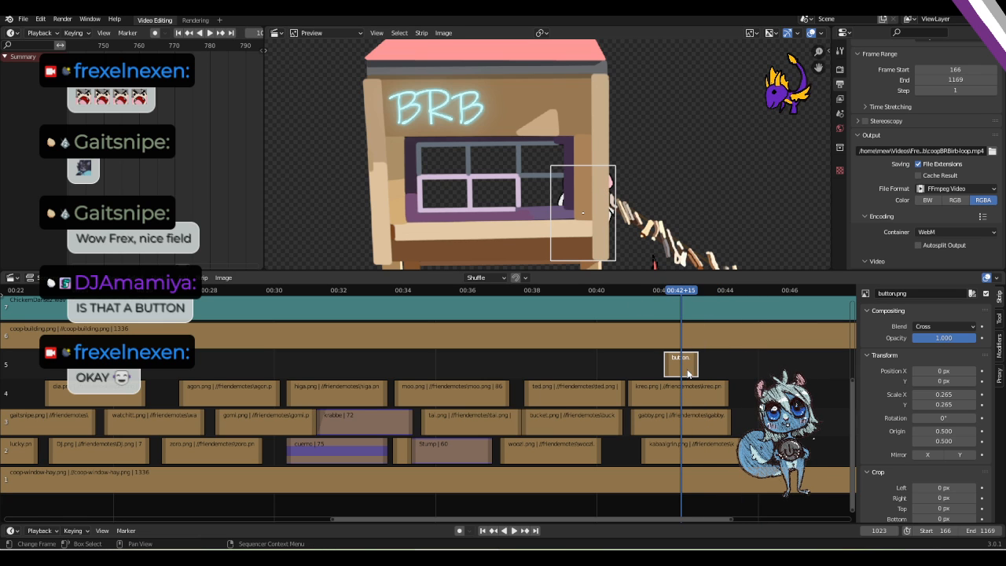
# Set the button.png strip's blend to Alpha Over and fit the image in the coop window at scale 0.169, position -176, 100 px.
pyautogui.click(971, 326)
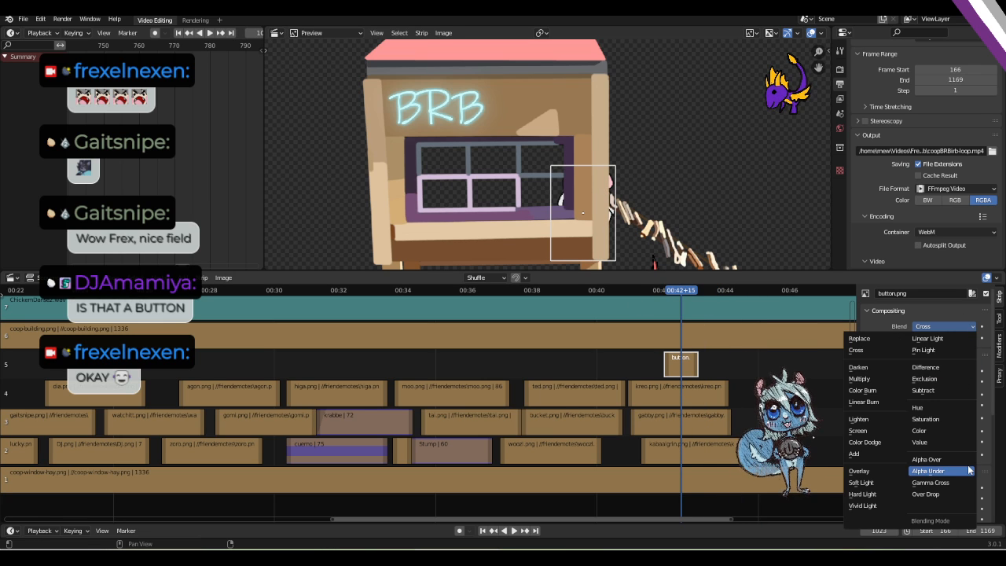
pyautogui.click(956, 459)
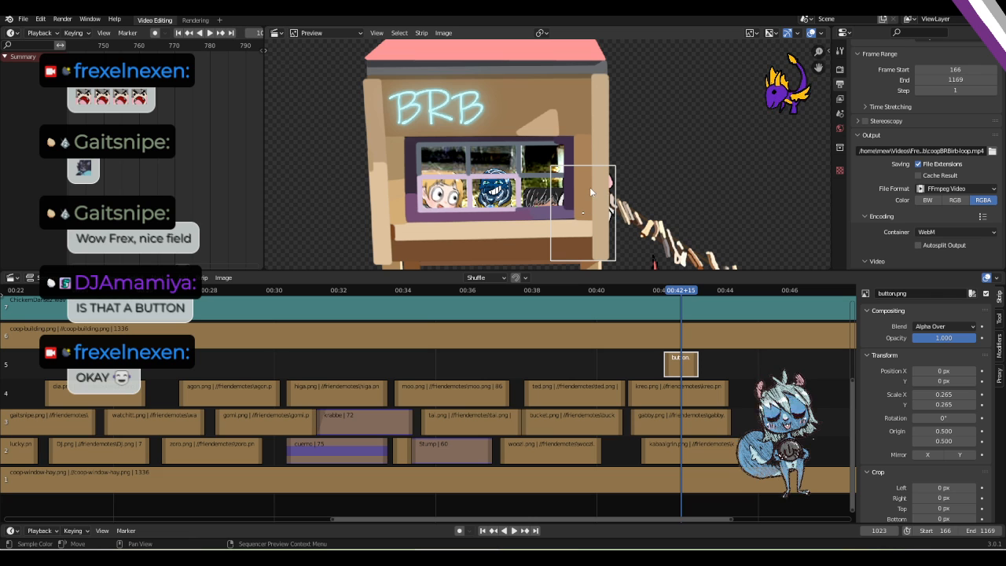
pyautogui.moveTo(590, 191); pyautogui.dragTo(530, 168)
pyautogui.press('s')
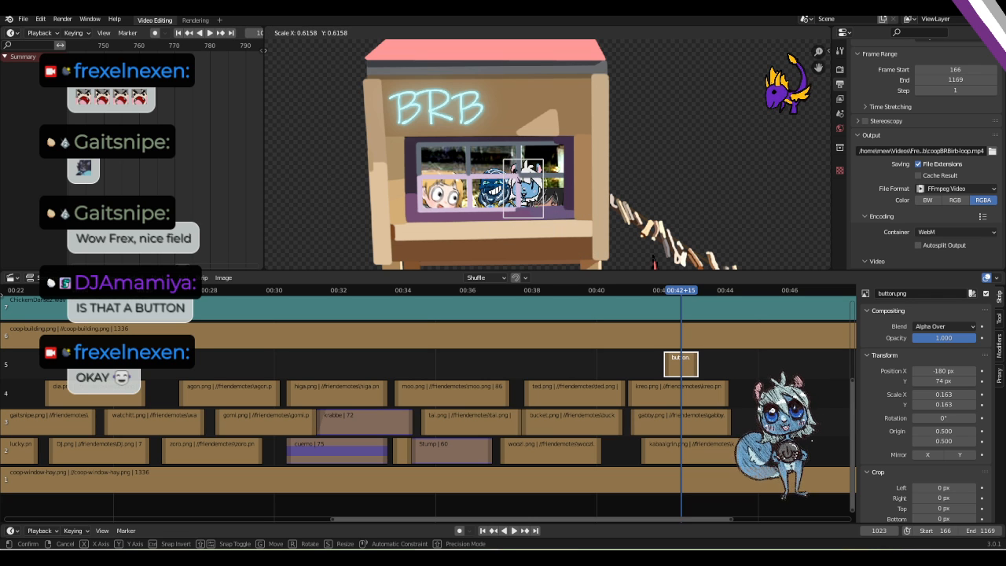
pyautogui.press('Return')
pyautogui.press('g')
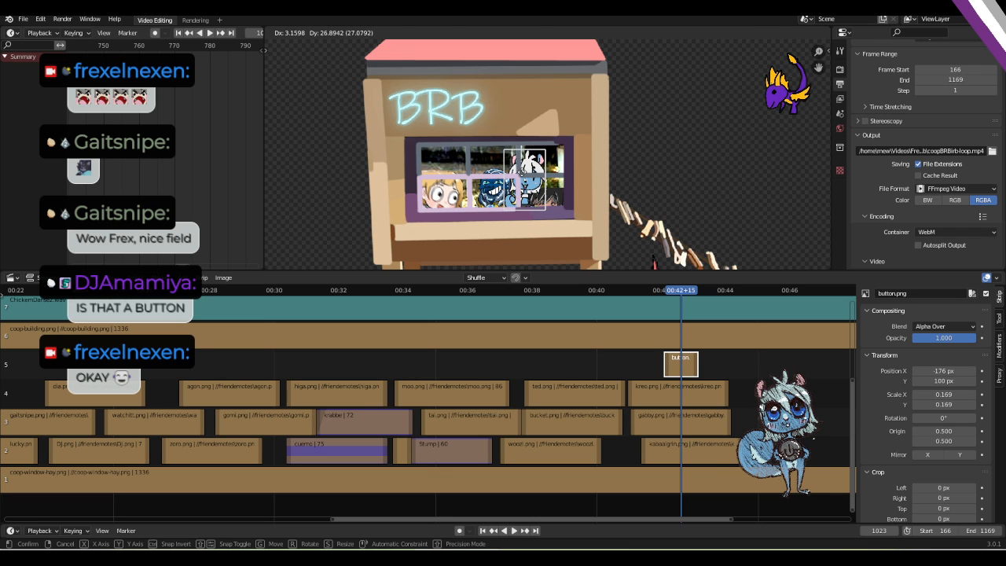
pyautogui.press('Return')
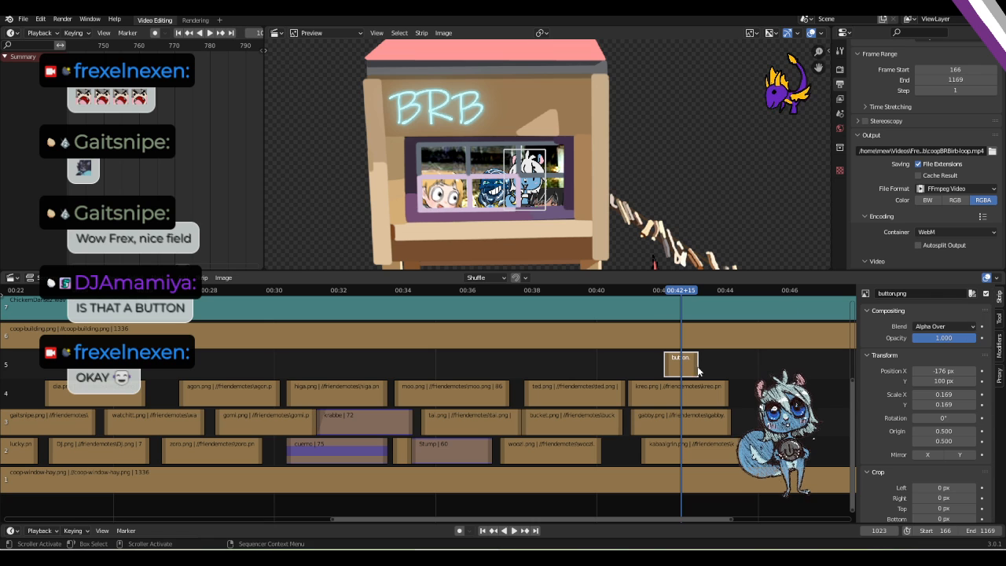
# Move the button.png strip onto channel 4 directly after the last emote strip there, and play back from frame 971 to review it.
pyautogui.press('g')
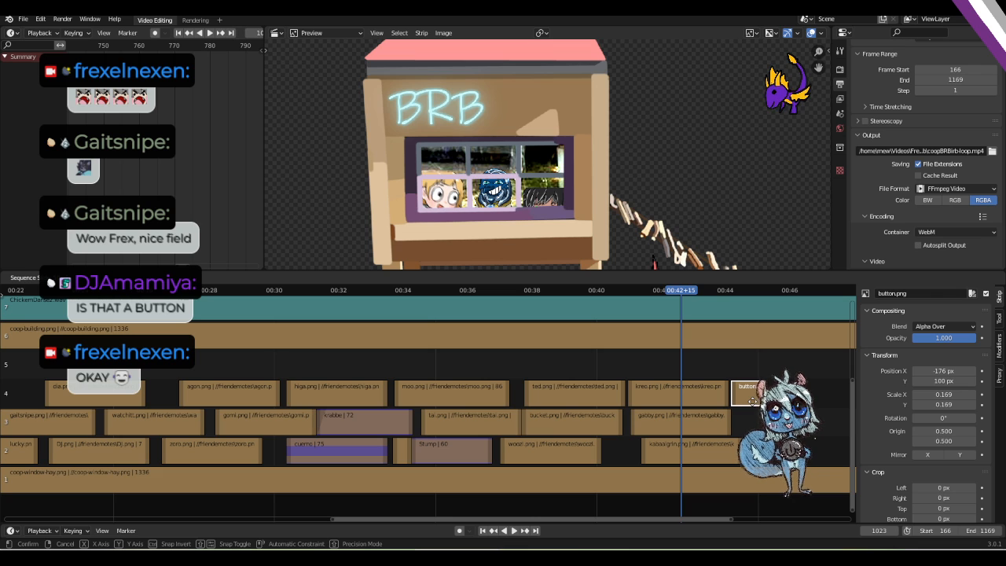
pyautogui.click(745, 405)
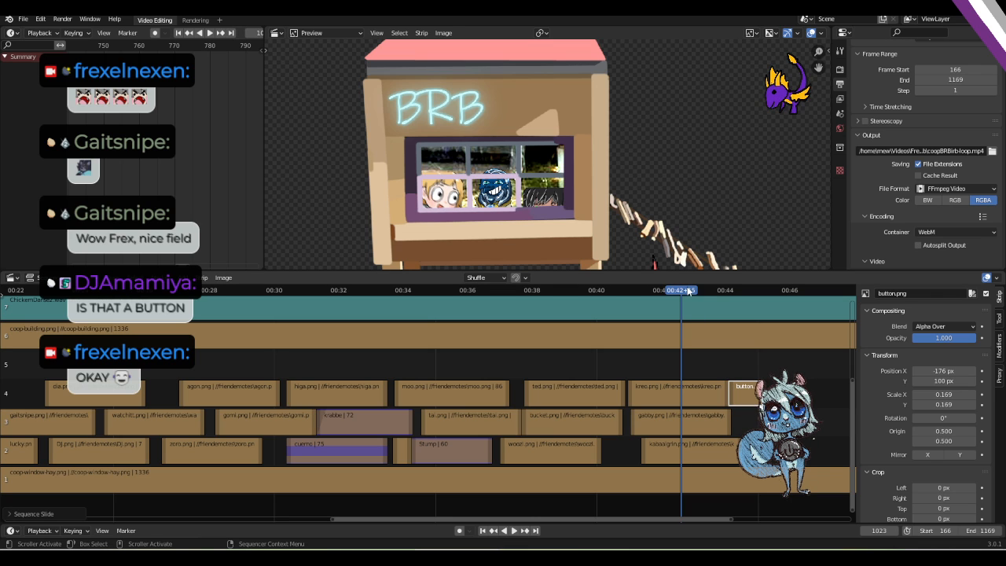
pyautogui.moveTo(680, 290); pyautogui.dragTo(609, 303)
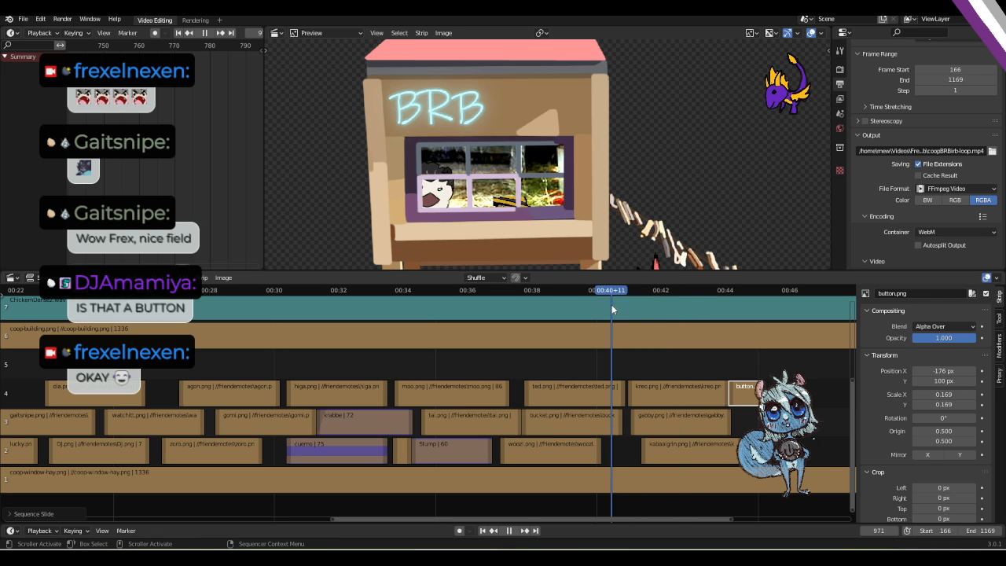
pyautogui.press('space')
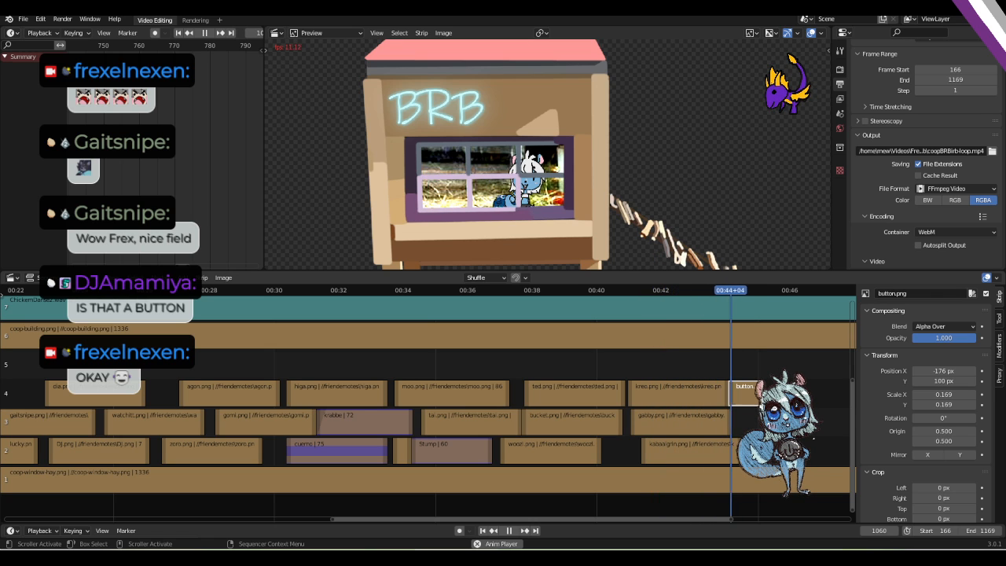
pyautogui.press('space')
# Keyframe the button.png strip's Y position of 100 px at frame 1067.
pyautogui.moveTo(747, 291); pyautogui.dragTo(728, 298)
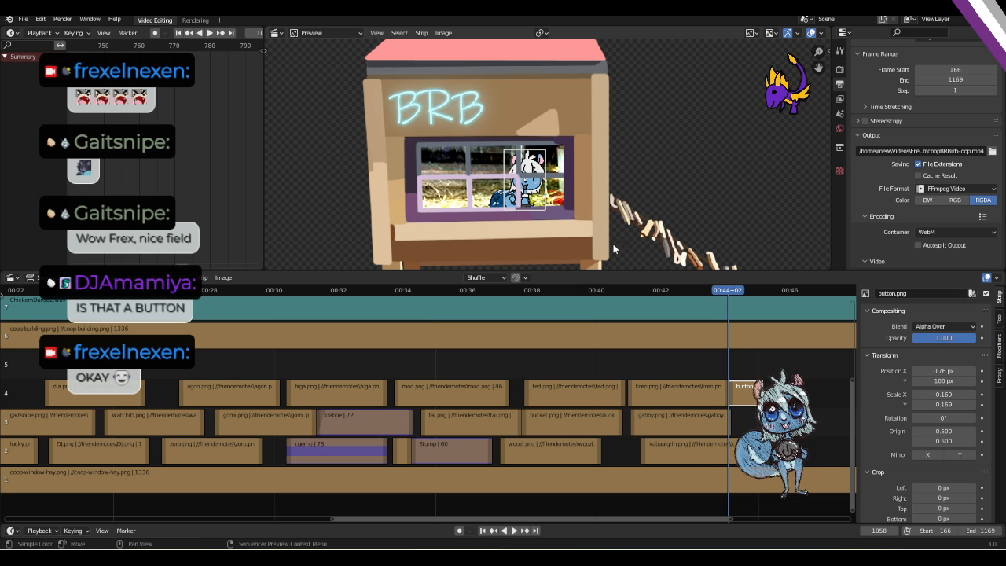
pyautogui.moveTo(735, 294); pyautogui.dragTo(746, 293)
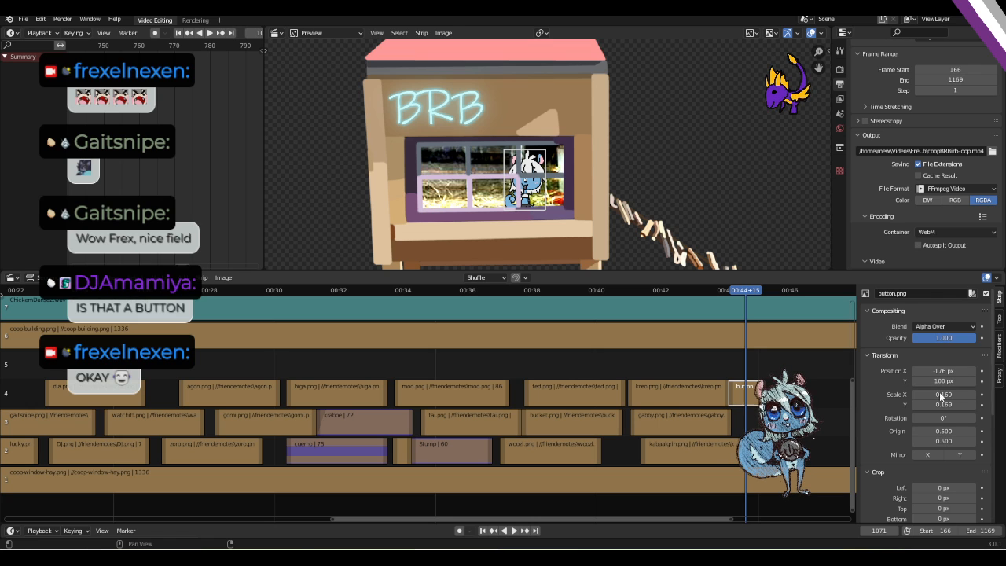
pyautogui.moveTo(744, 289); pyautogui.dragTo(741, 288)
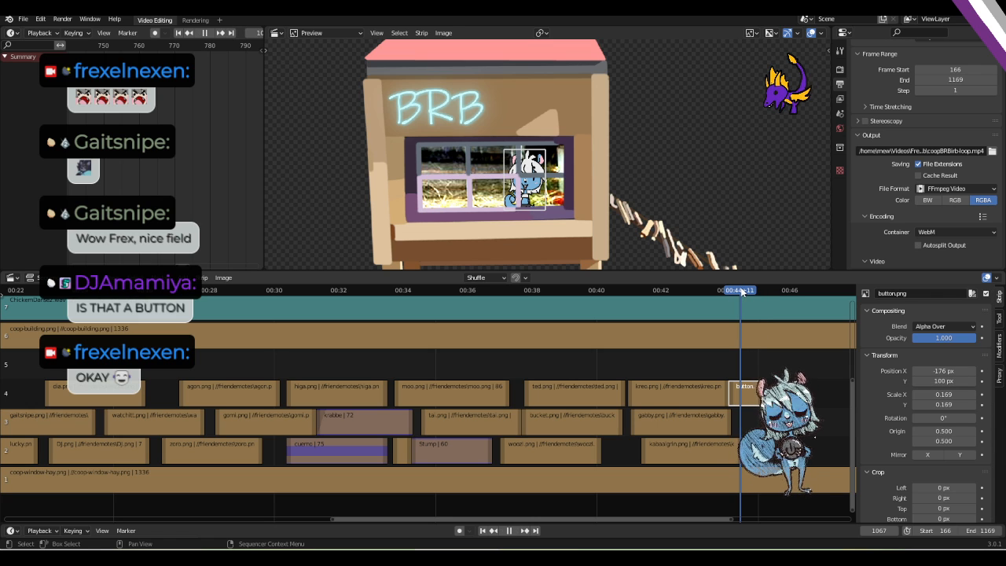
pyautogui.click(981, 381)
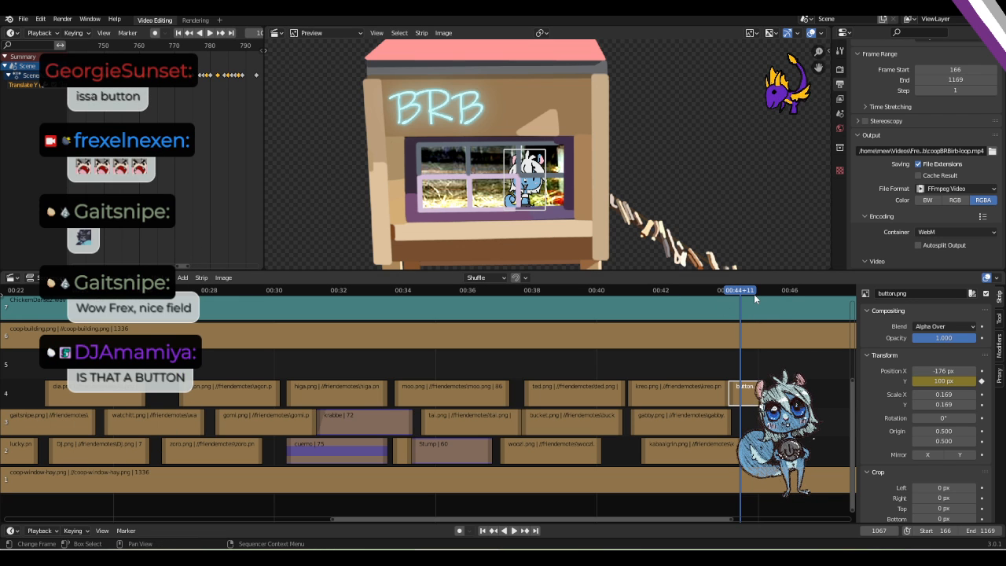
pyautogui.press('g')
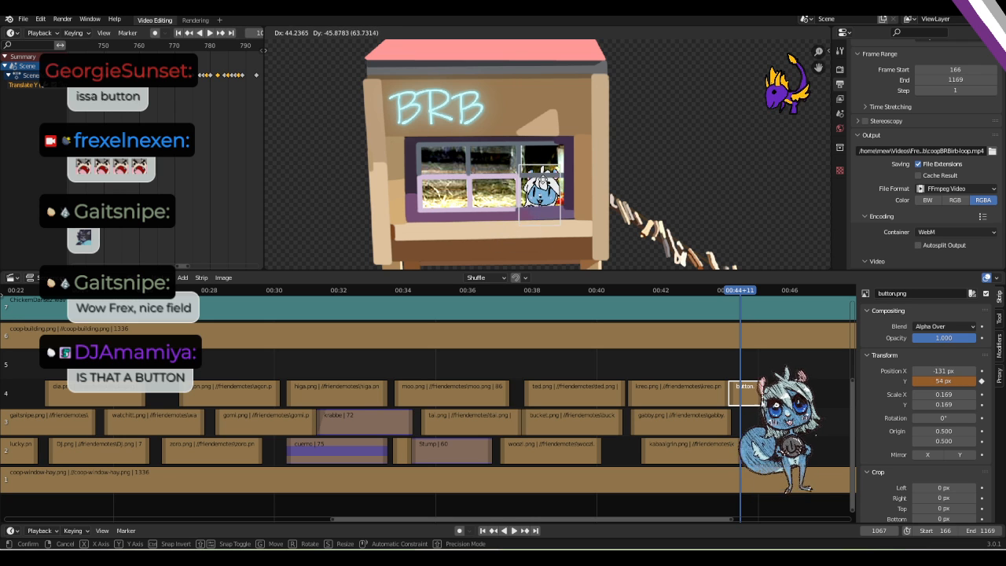
pyautogui.press('x')
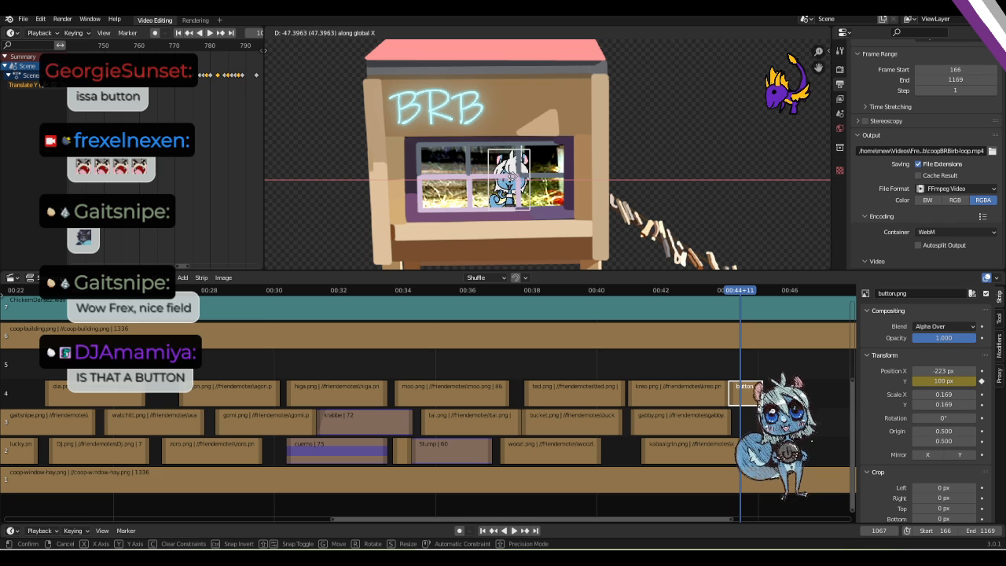
pyautogui.press('y')
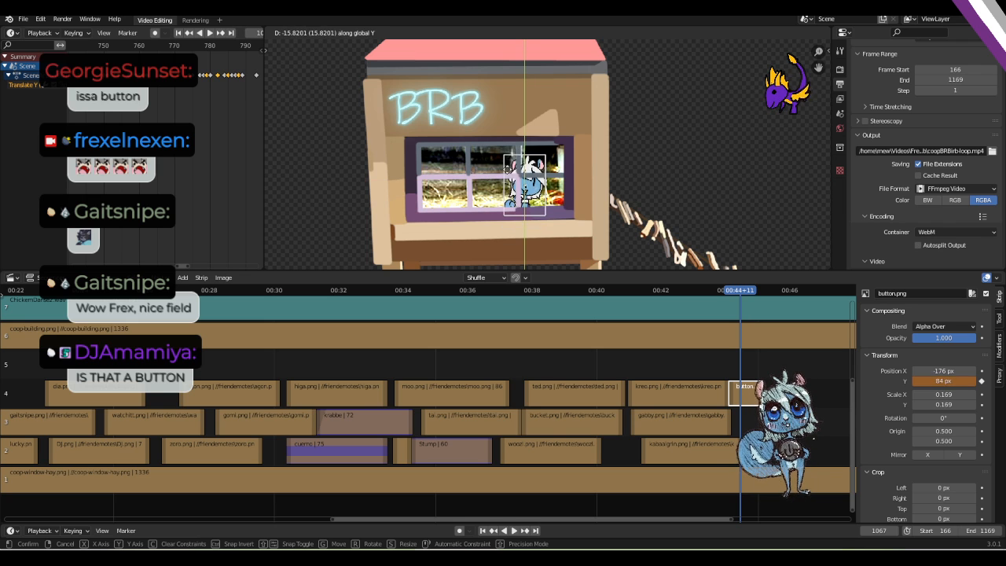
pyautogui.press('x')
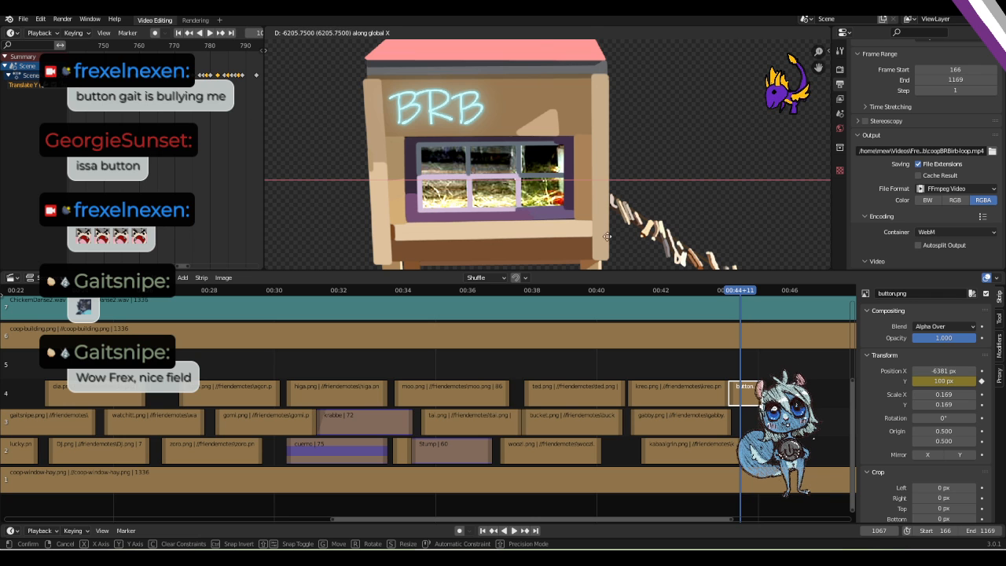
pyautogui.press('Escape')
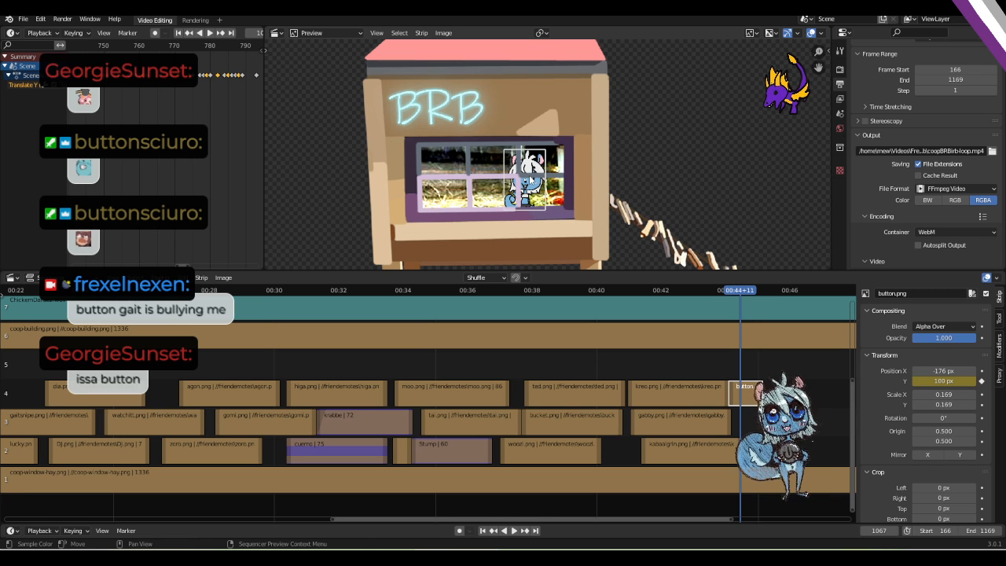
pyautogui.press('g')
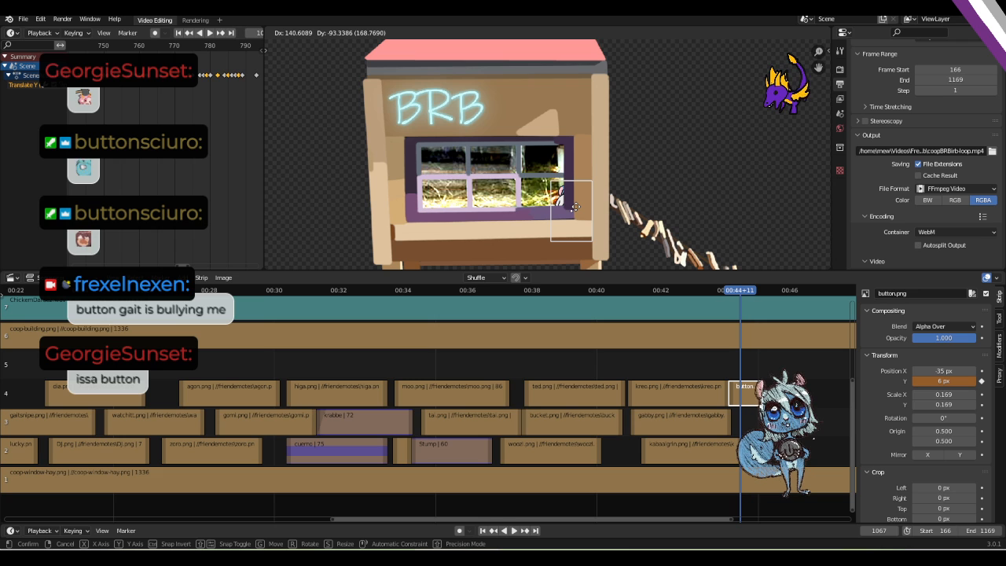
pyautogui.press('x')
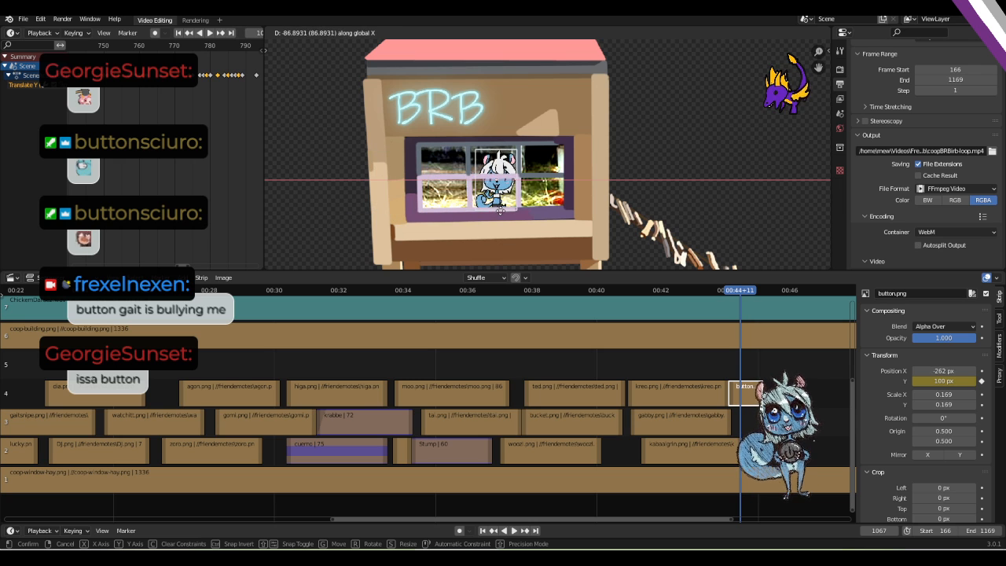
pyautogui.click(549, 245)
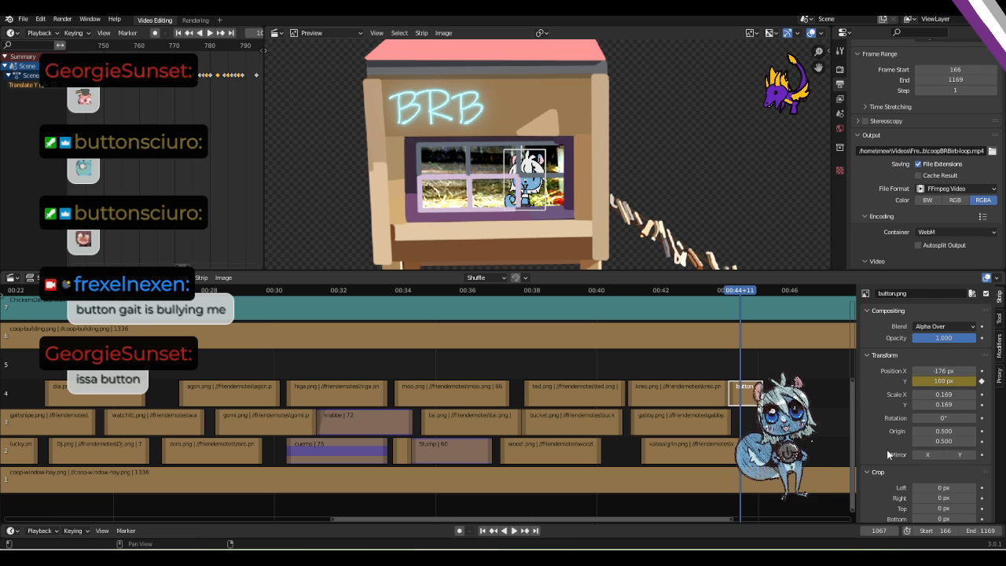
# Try moving button.png along X to about -618 px, beyond the coop's side, and cropping its left side by 274 px.
pyautogui.scroll(-2, 878, 422)
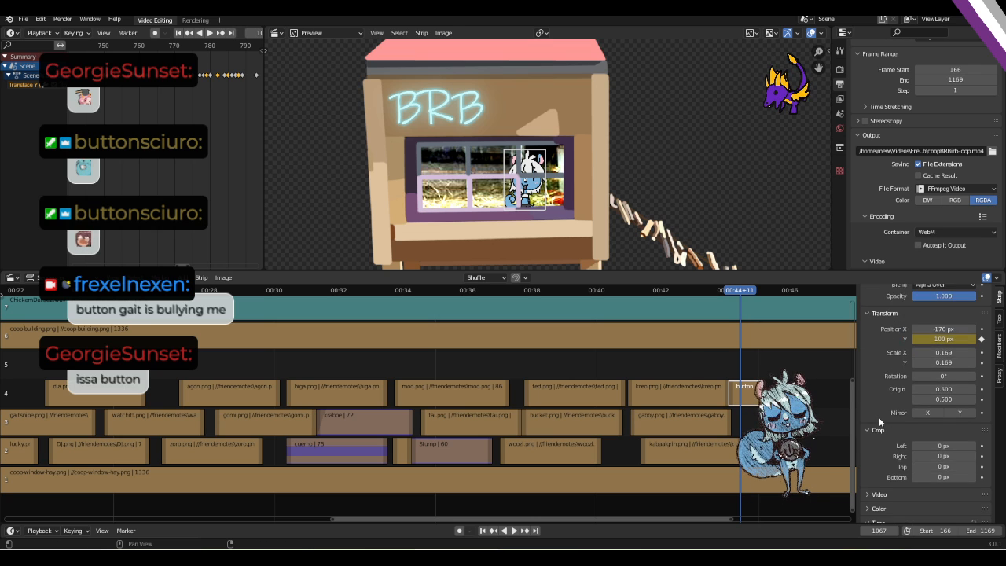
pyautogui.scroll(-1, 878, 422)
pyautogui.moveTo(941, 424); pyautogui.dragTo(998, 424)
pyautogui.moveTo(943, 424); pyautogui.dragTo(880, 424)
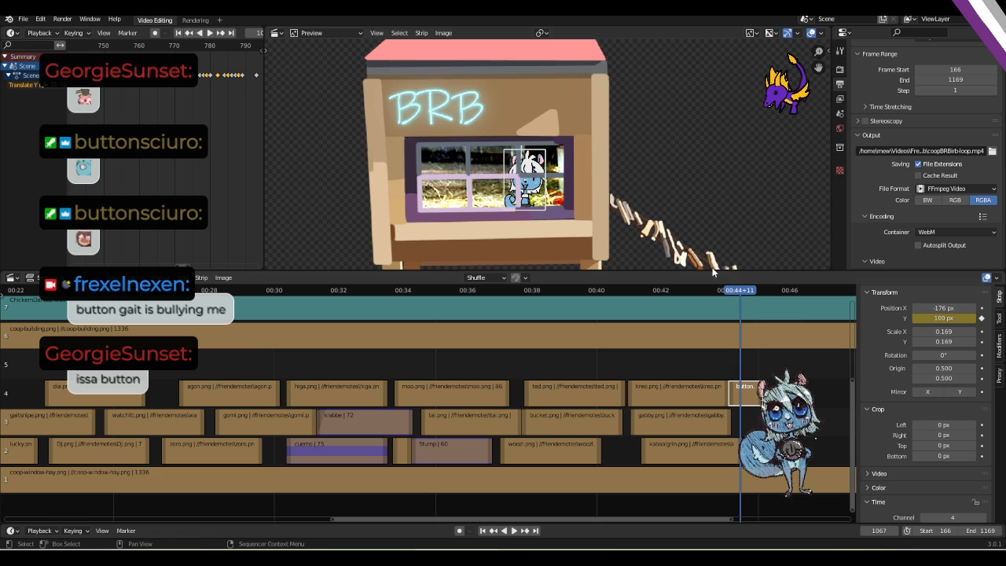
pyautogui.press('g')
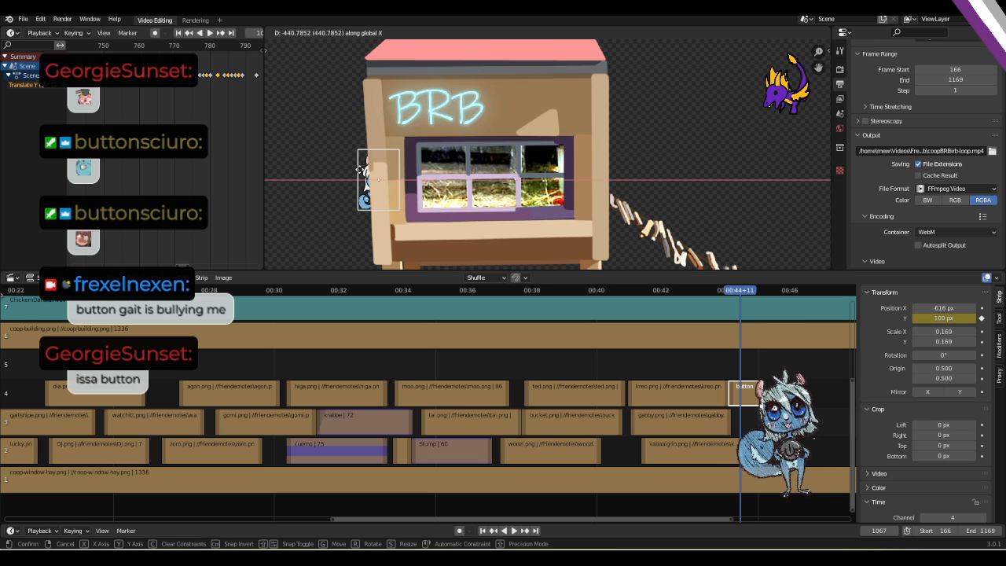
pyautogui.click(358, 156)
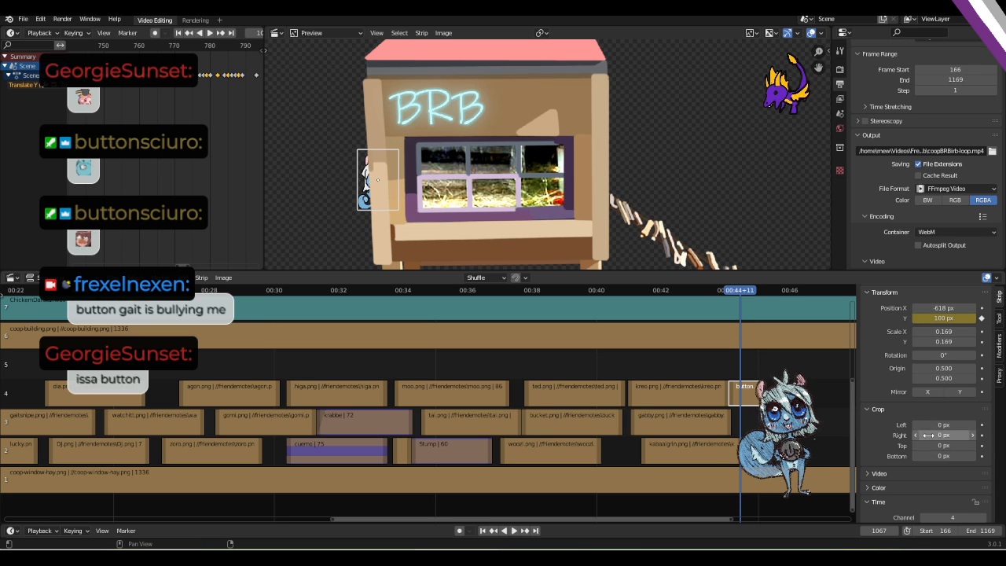
pyautogui.moveTo(935, 425); pyautogui.dragTo(978, 425)
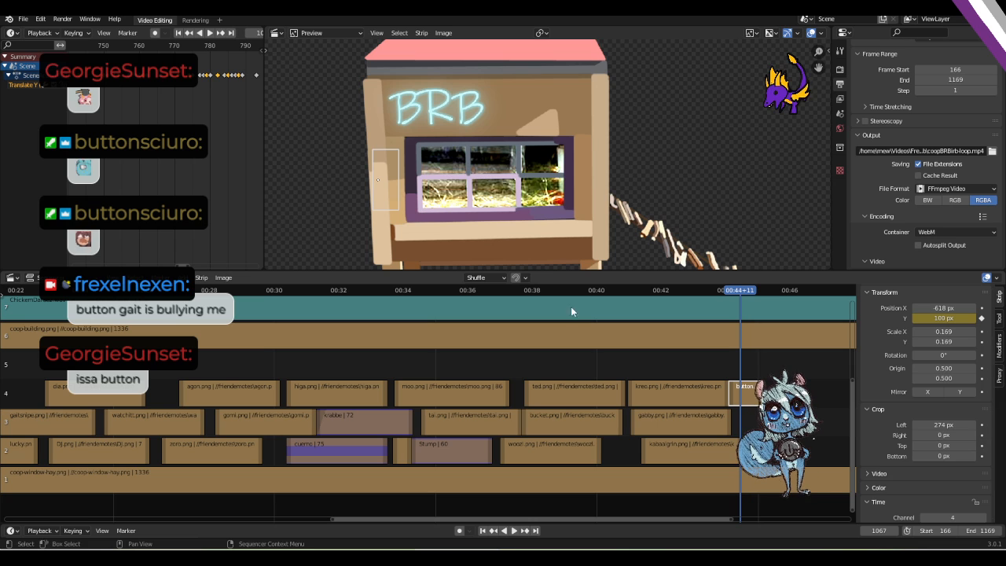
# Try the cropped button.png image at X about -429 px inside the window, and undo the moves and the crop.
pyautogui.press('g')
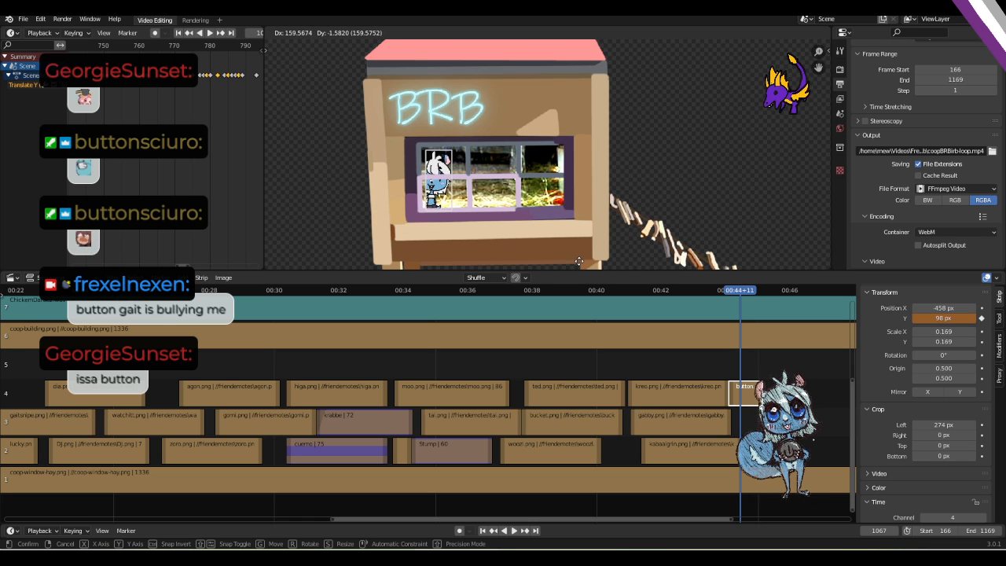
pyautogui.click(587, 262)
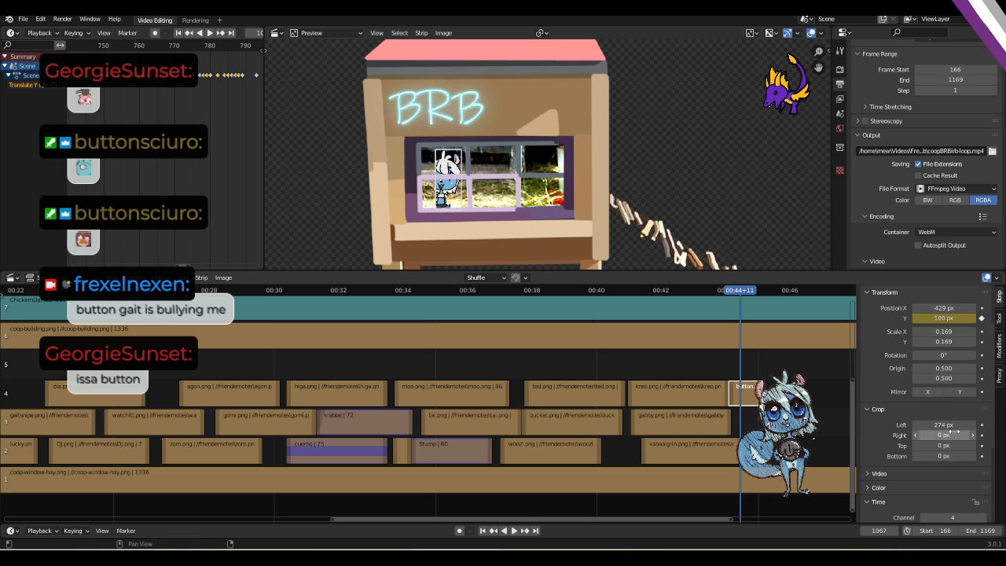
pyautogui.moveTo(952, 423); pyautogui.dragTo(923, 424)
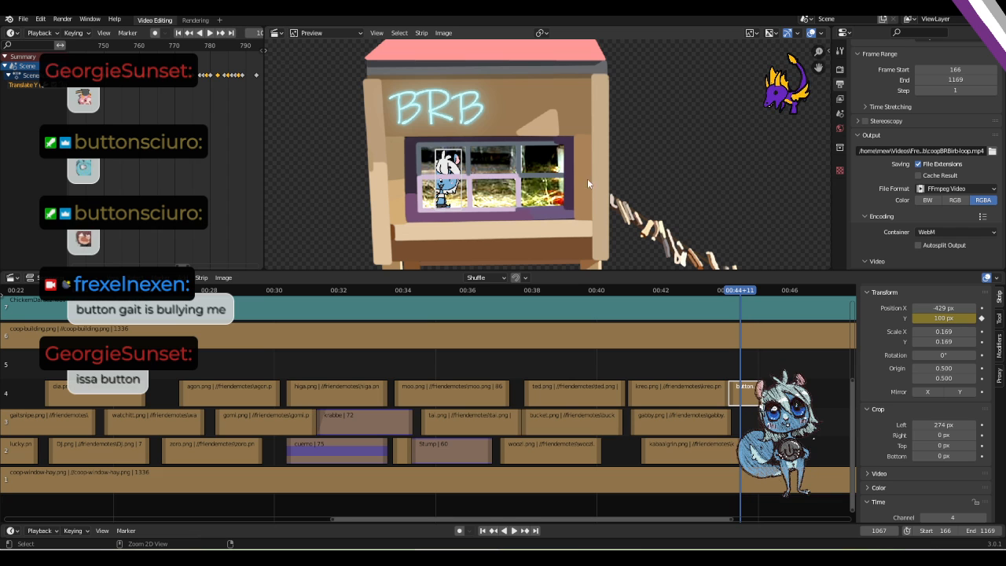
pyautogui.hotkey('ctrl', 'z')
pyautogui.hotkey('ctrl', 'z')
pyautogui.hotkey('ctrl', 'z')
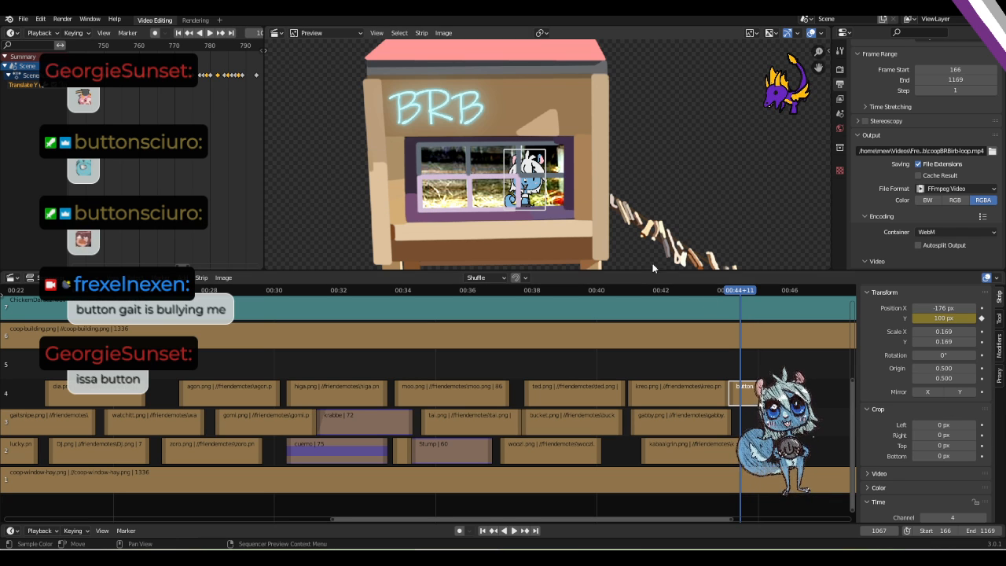
# Keyframe button.png's left crop at 726 px on frame 1059, and play ahead to frame 1073.
pyautogui.moveTo(740, 293); pyautogui.dragTo(730, 292)
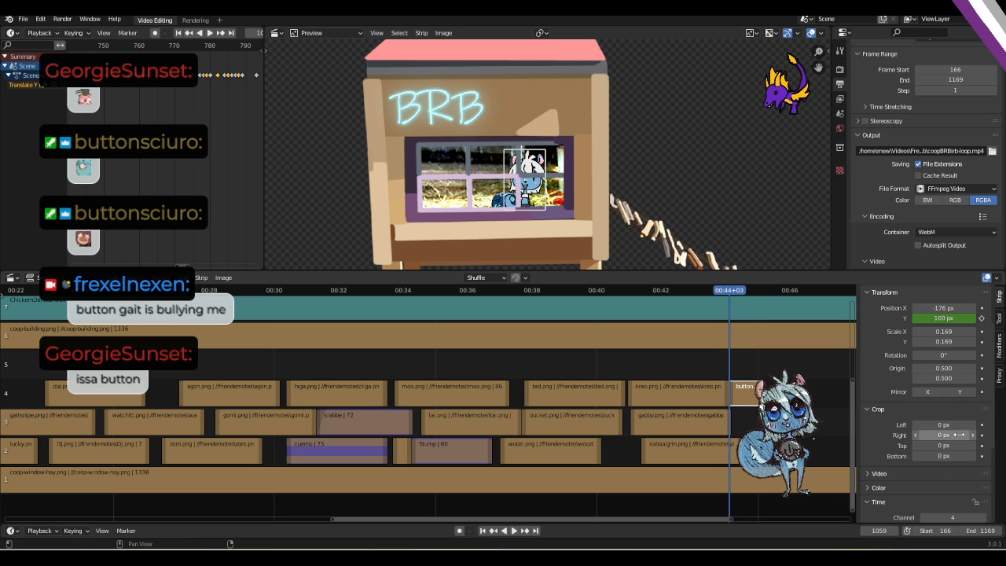
pyautogui.moveTo(960, 425); pyautogui.dragTo(991, 425)
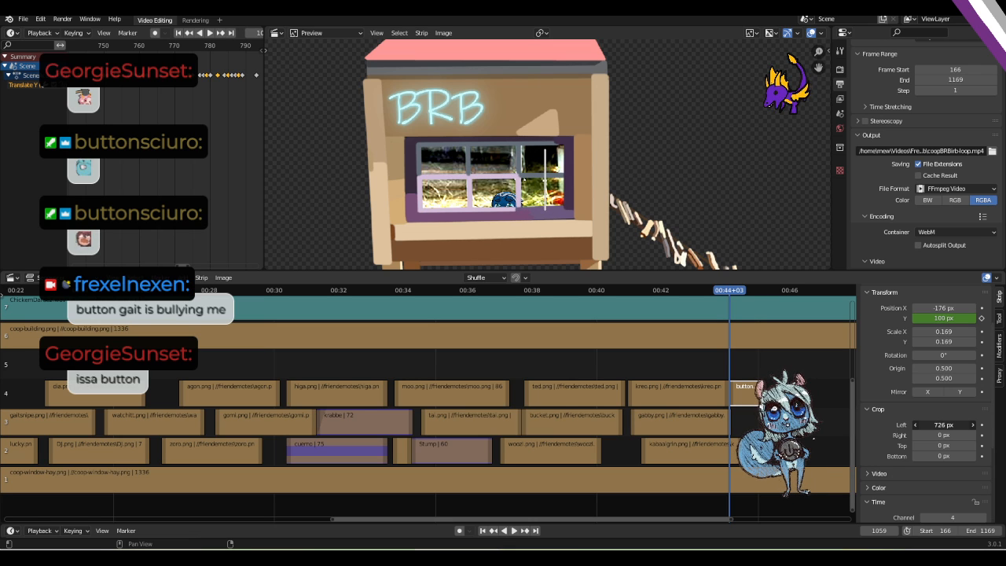
pyautogui.click(982, 425)
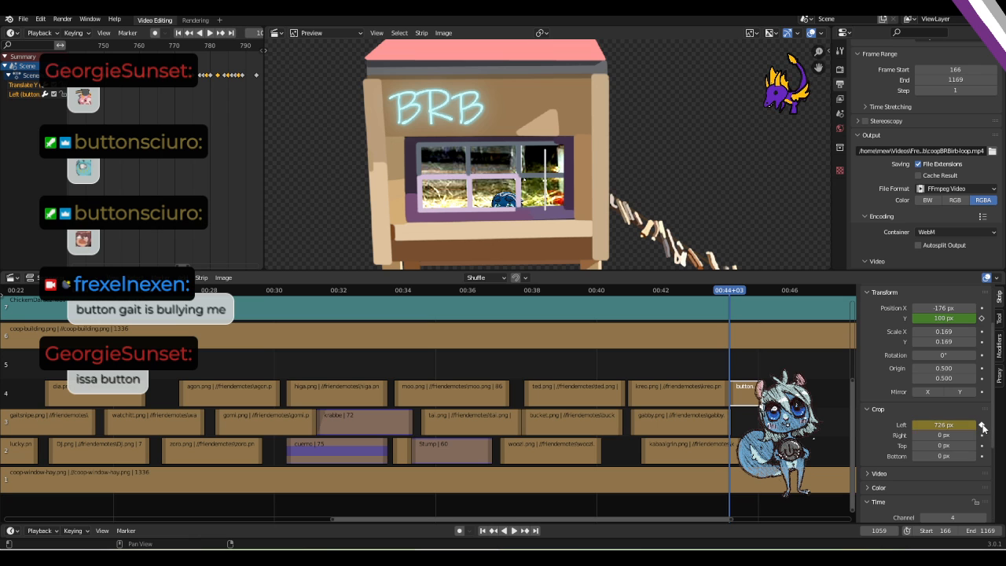
pyautogui.press('space')
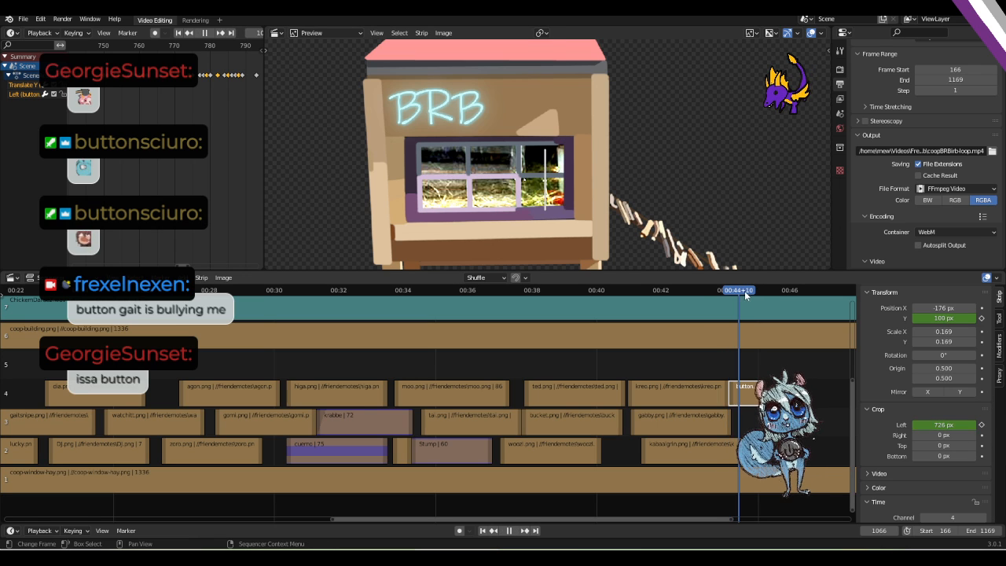
pyautogui.press('space')
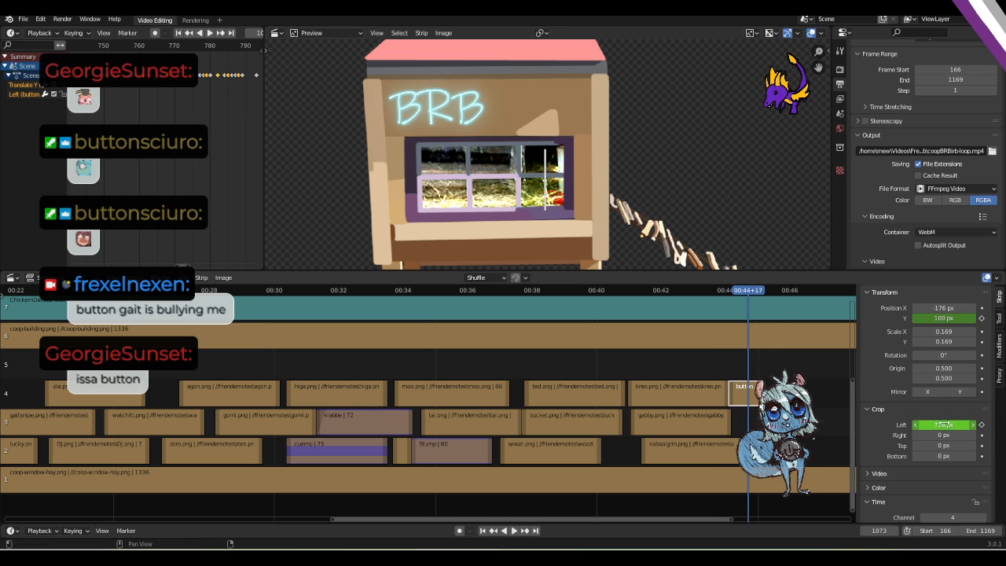
# Try a left crop of 0 px on button.png at frame 1073, and undo the left-crop animation after previewing it.
pyautogui.moveTo(943, 425); pyautogui.dragTo(896, 424)
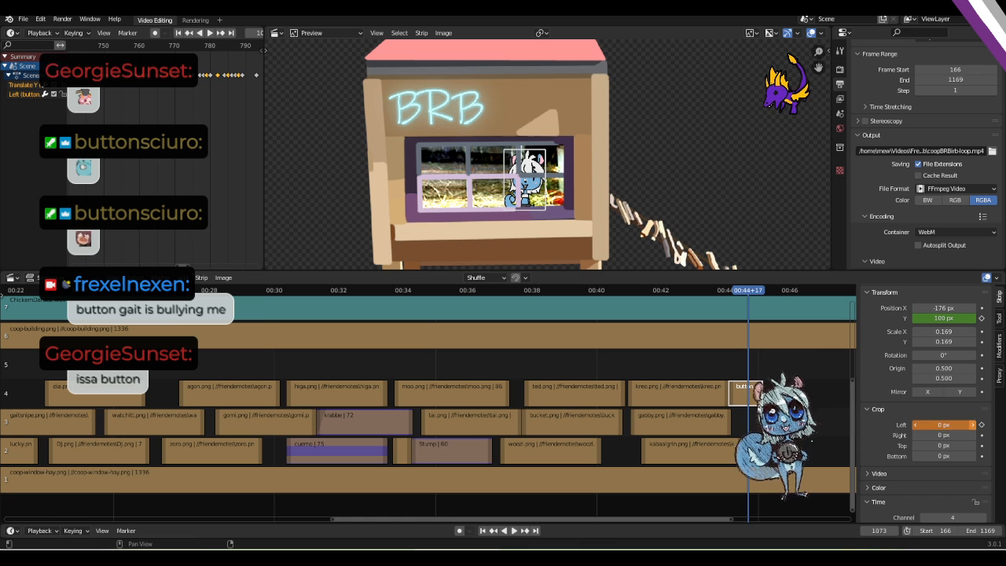
pyautogui.click(723, 291)
pyautogui.press('space')
pyautogui.press('space')
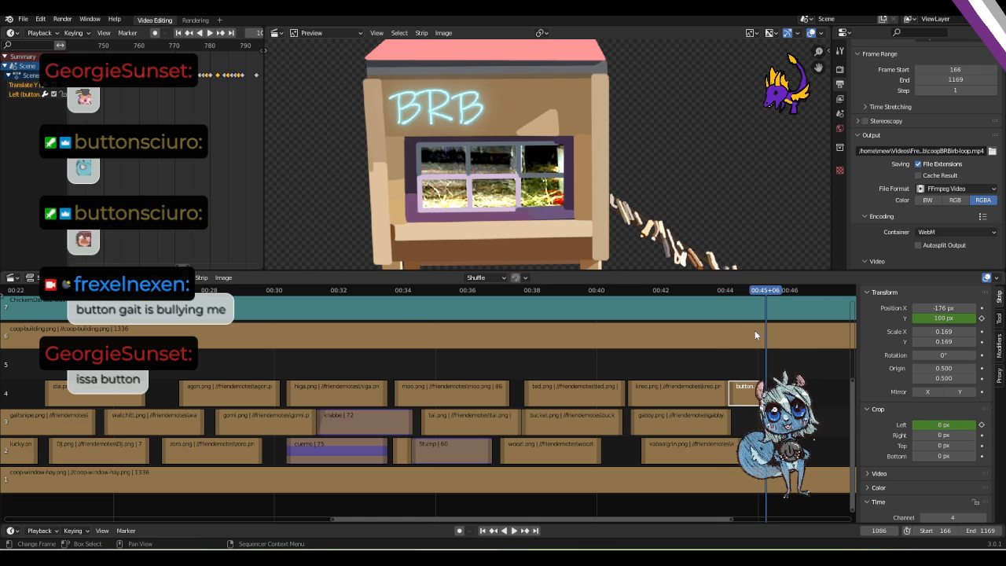
pyautogui.moveTo(776, 291); pyautogui.dragTo(748, 303)
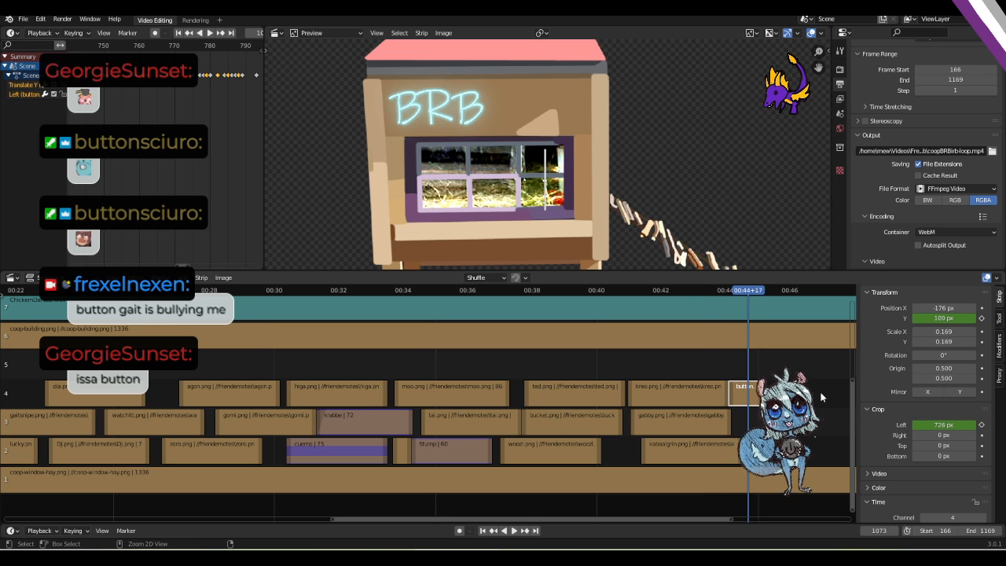
pyautogui.press('pagedown')
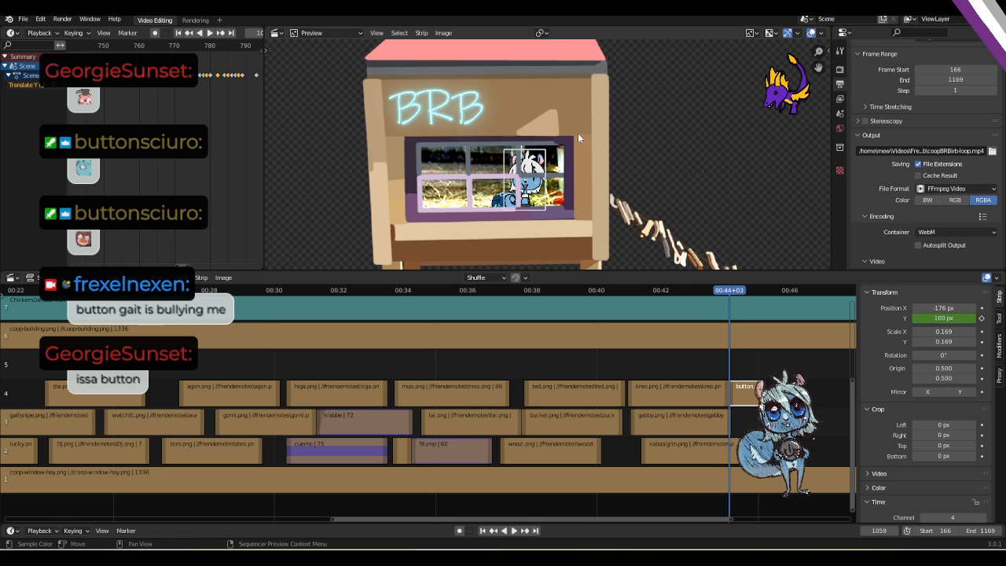
# Move button.png along X to about -558 px, beside the coop window, and keyframe its X position at frame 1059.
pyautogui.press('g')
pyautogui.press('x')
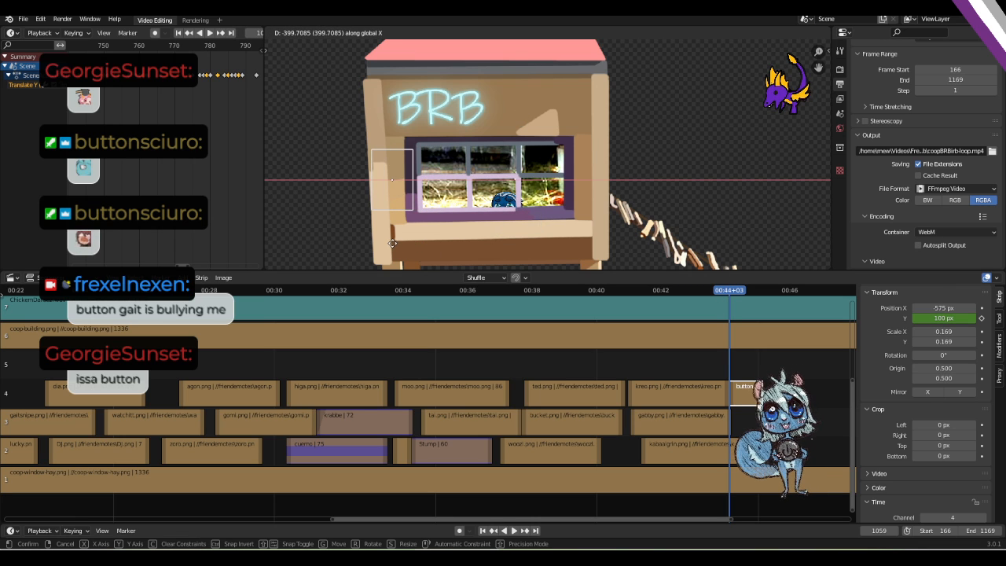
pyautogui.click(398, 244)
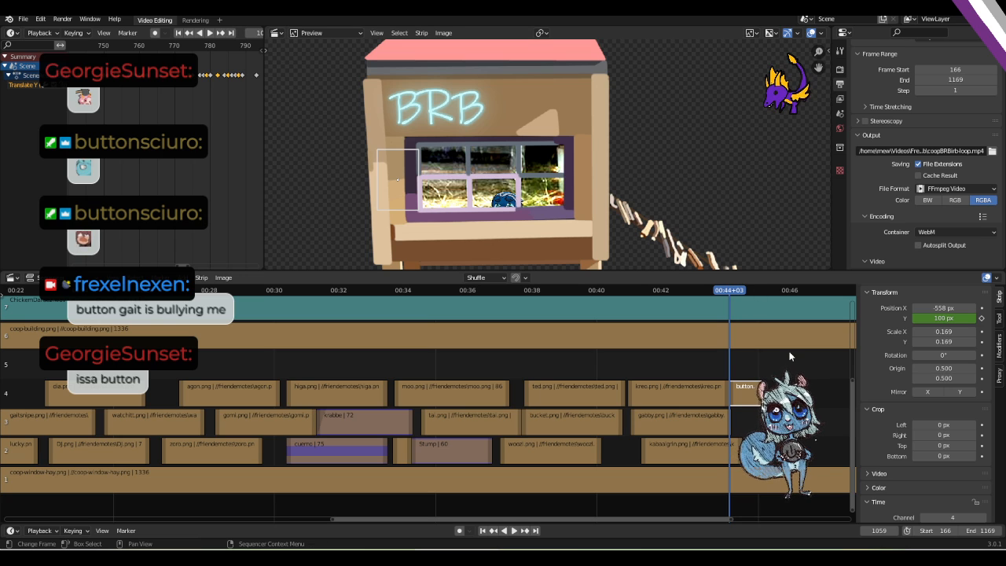
pyautogui.click(980, 308)
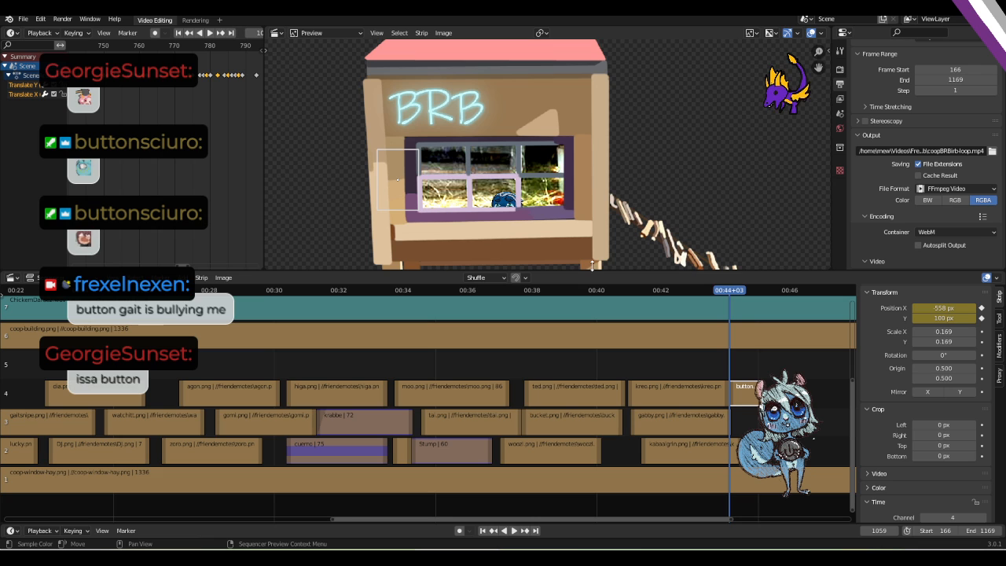
# At frame 1064, move button.png to about X -504 px, Y -10 px at the window's lower corner, and keyframe both positions.
pyautogui.press('Right')
pyautogui.press('Right')
pyautogui.press('Right')
pyautogui.press('Right')
pyautogui.press('Right')
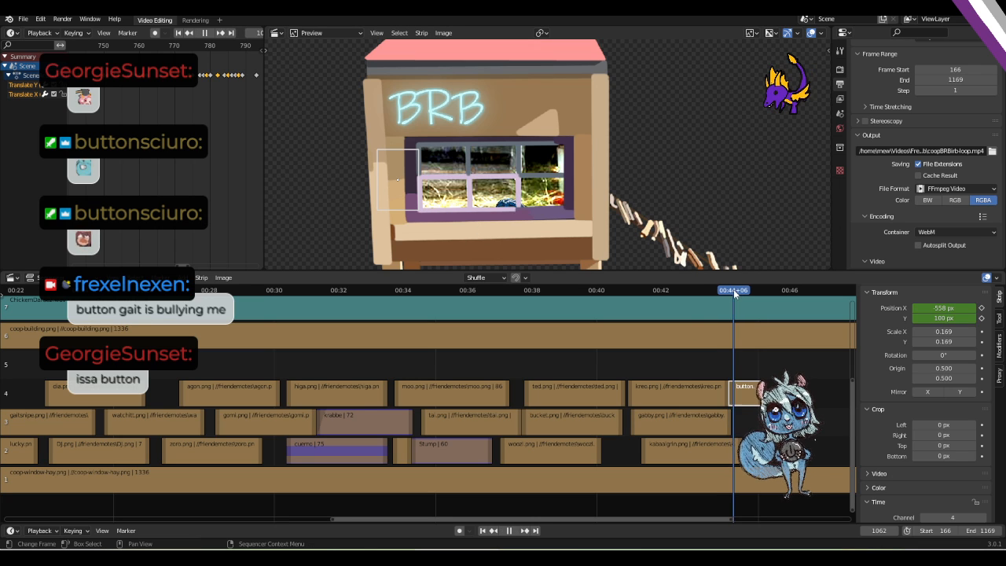
pyautogui.press('g')
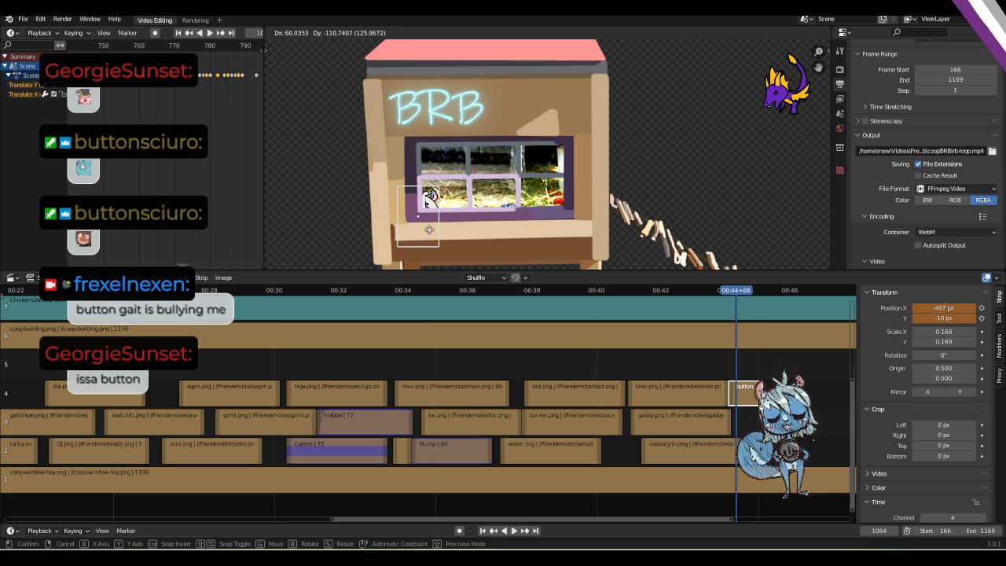
pyautogui.click(427, 229)
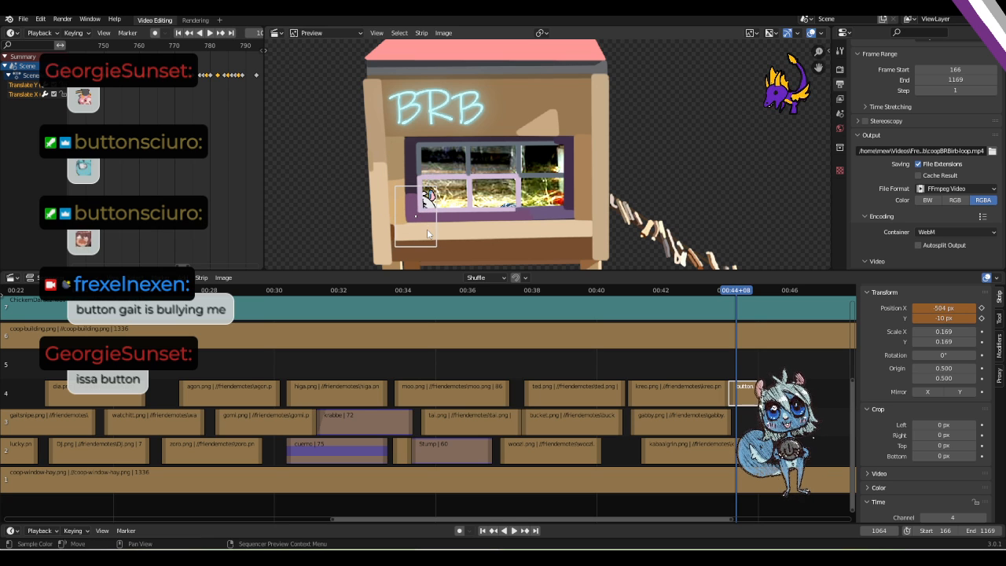
pyautogui.click(982, 319)
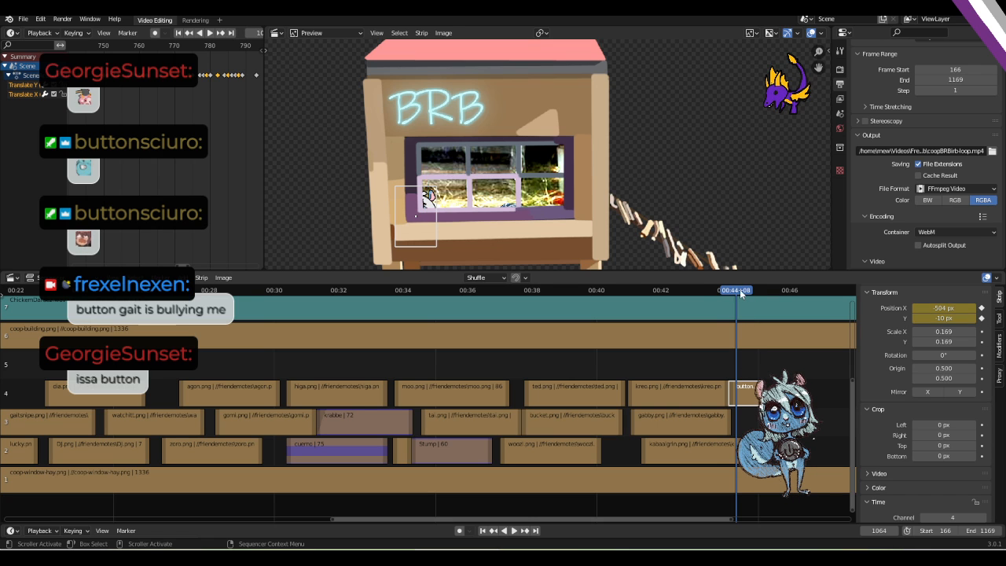
# Review button.png's entrance by playing it back and stepping through its position keyframes between frames 1059 and 1067.
pyautogui.press('space')
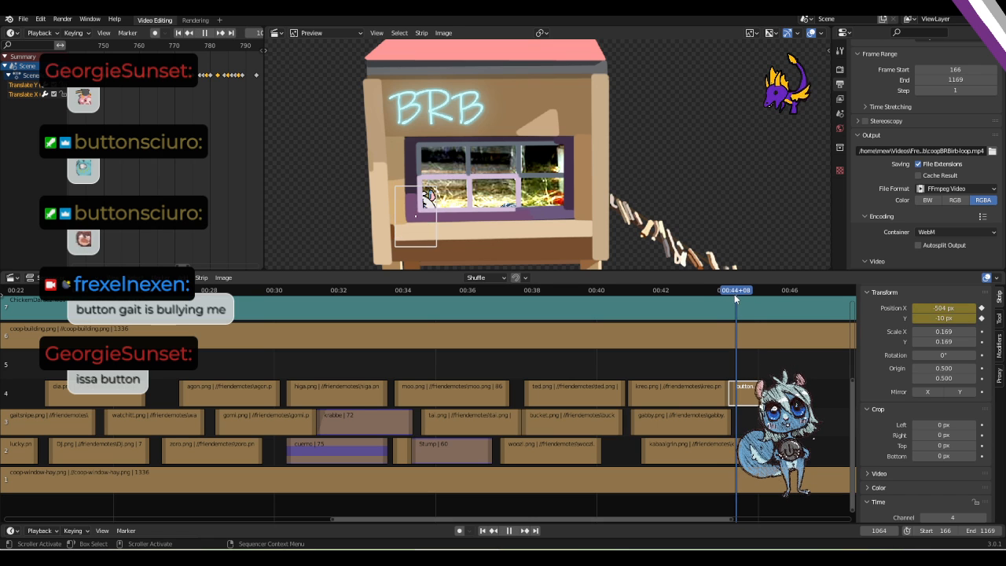
pyautogui.moveTo(734, 294)
pyautogui.mouseDown()
pyautogui.moveTo(761, 295)
pyautogui.moveTo(734, 309)
pyautogui.mouseUp()
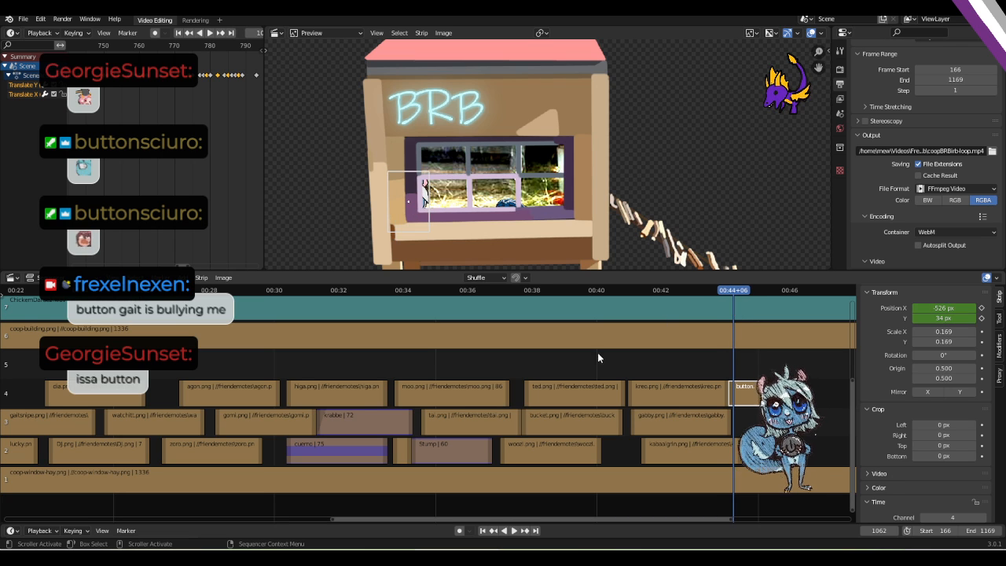
pyautogui.click(515, 531)
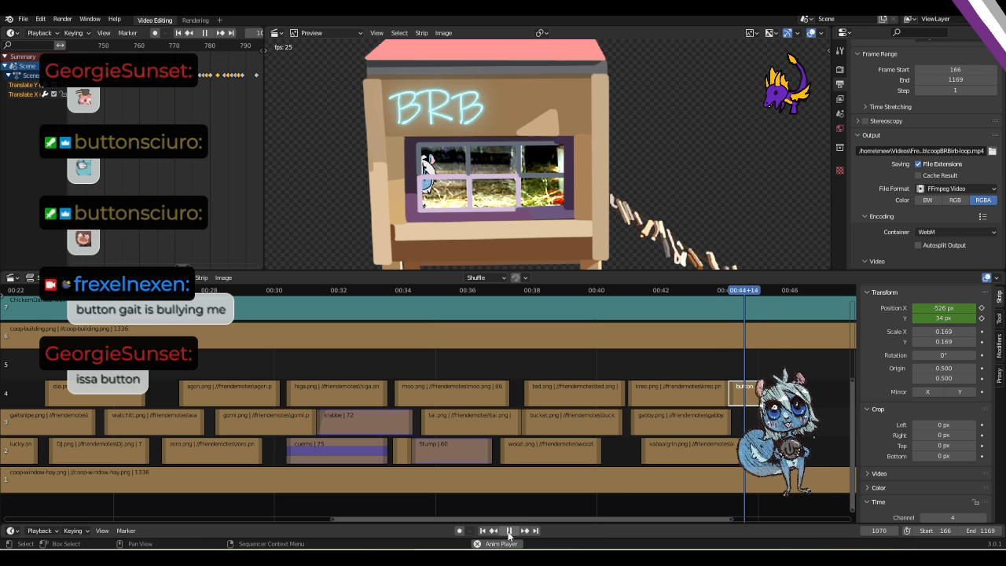
pyautogui.click(503, 532)
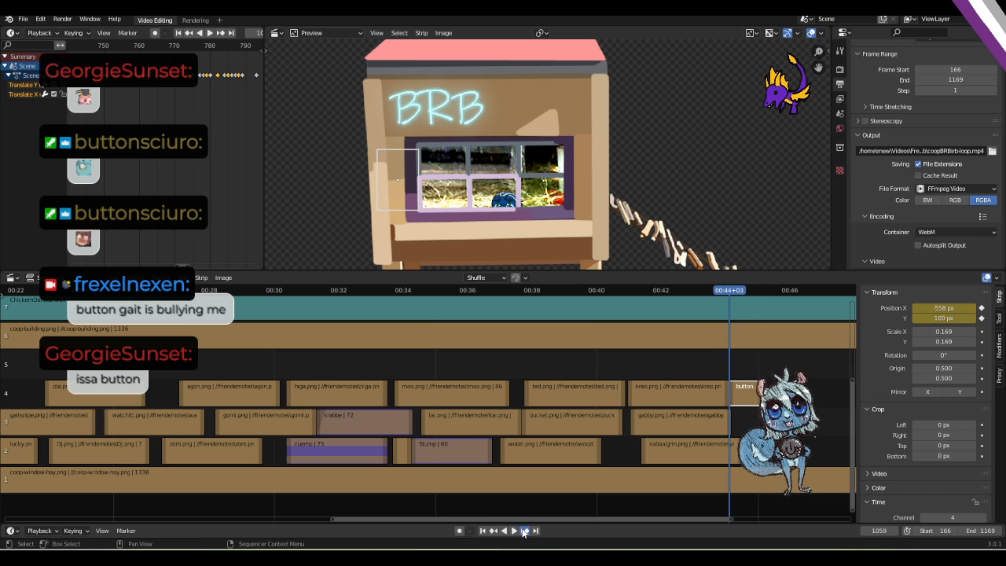
pyautogui.click(525, 532)
pyautogui.click(525, 531)
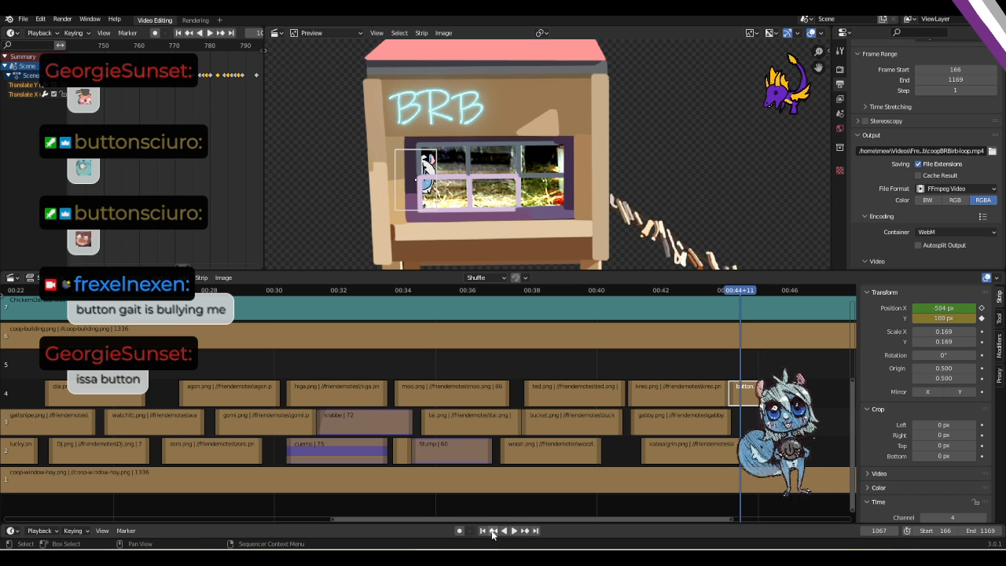
pyautogui.click(494, 532)
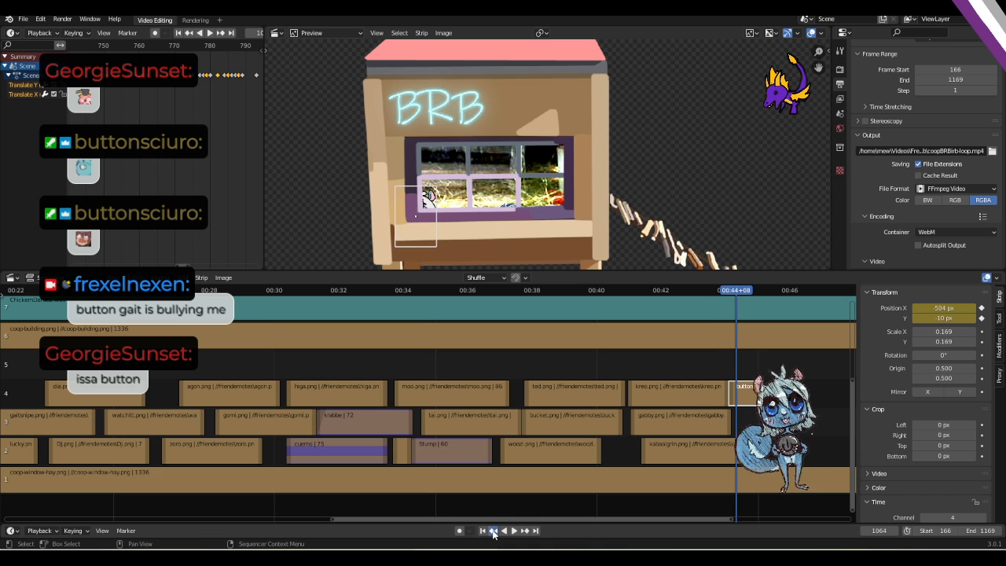
pyautogui.click(493, 531)
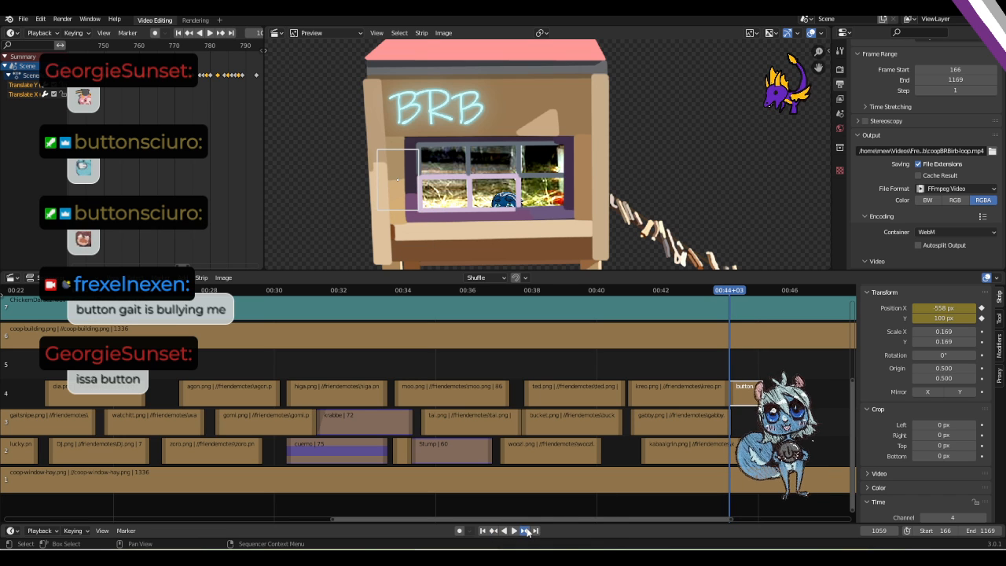
pyautogui.click(526, 531)
pyautogui.click(526, 531)
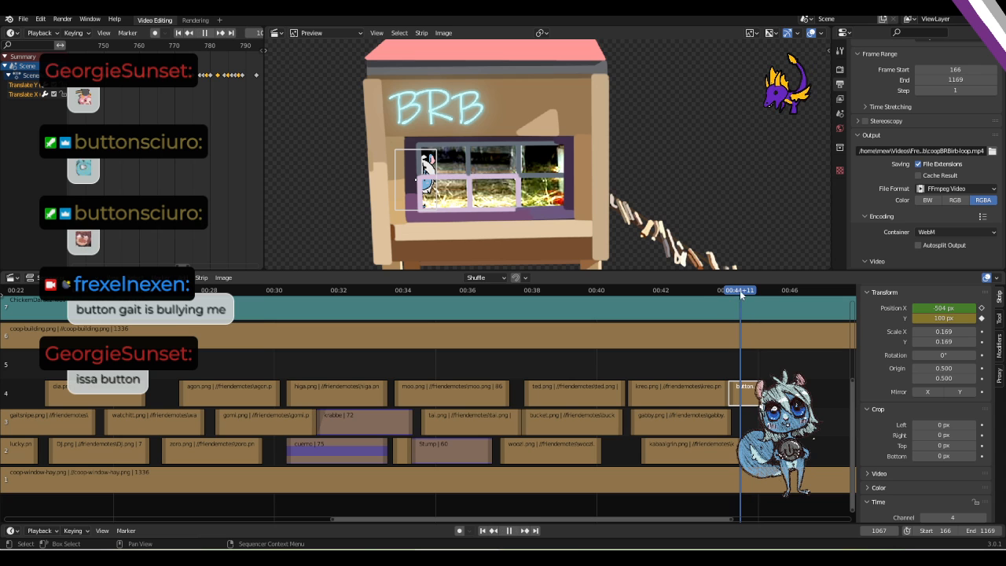
pyautogui.press('space')
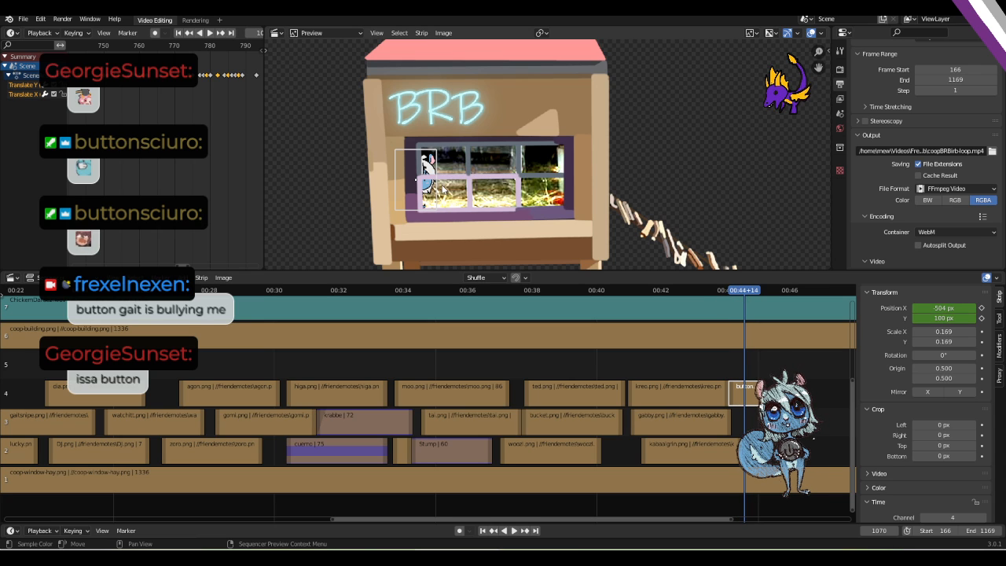
pyautogui.click(495, 532)
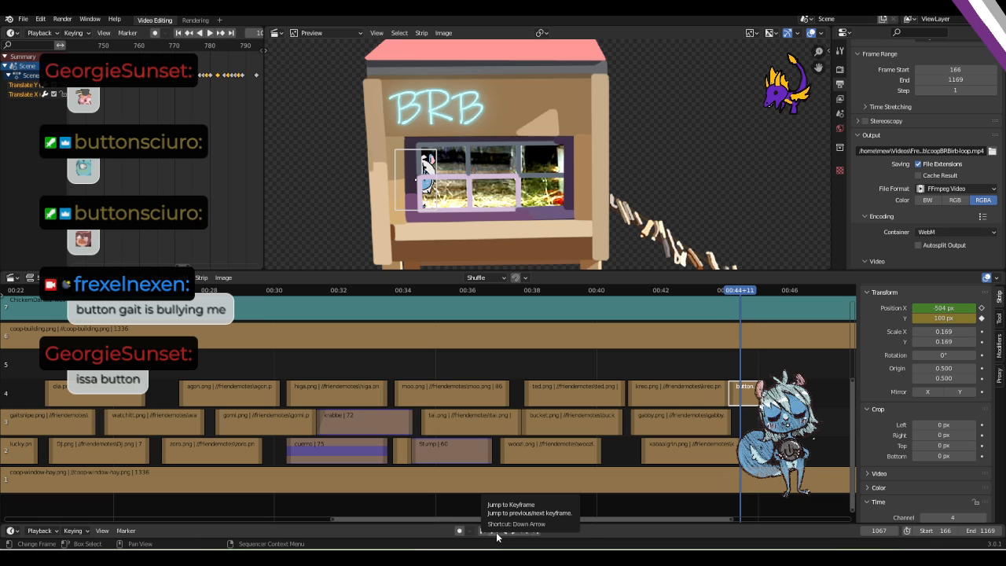
pyautogui.click(495, 532)
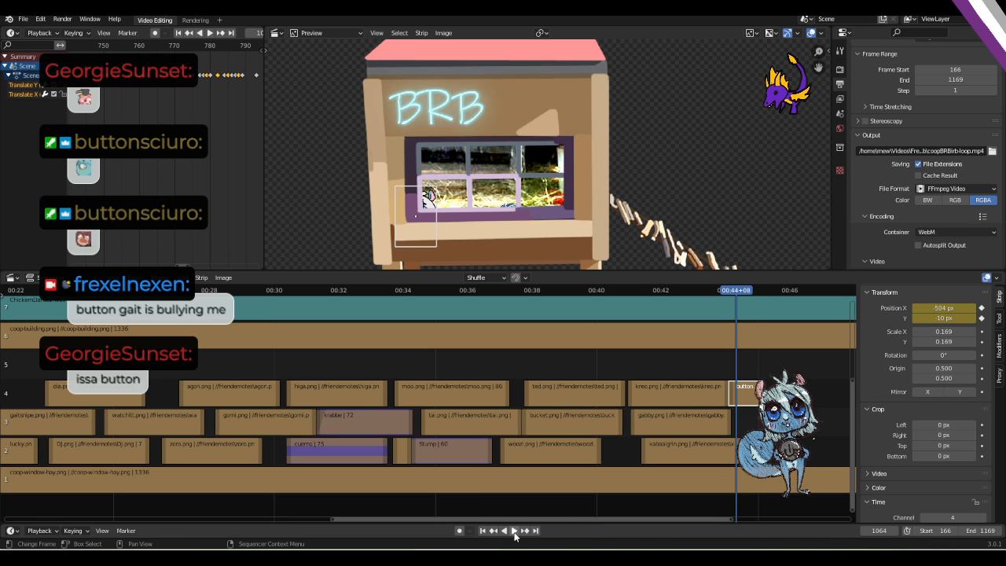
pyautogui.click(515, 532)
pyautogui.click(508, 532)
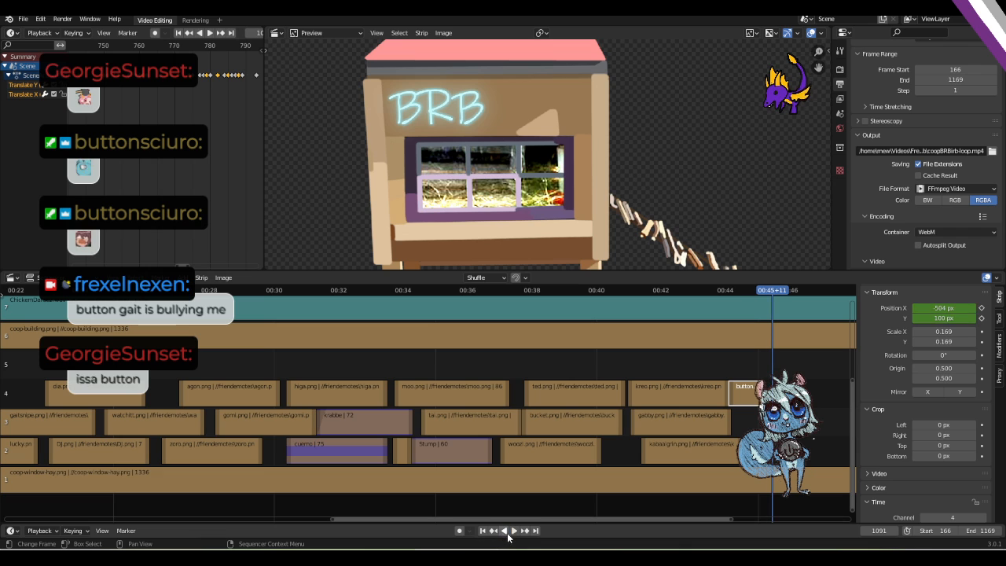
pyautogui.click(506, 531)
pyautogui.click(511, 533)
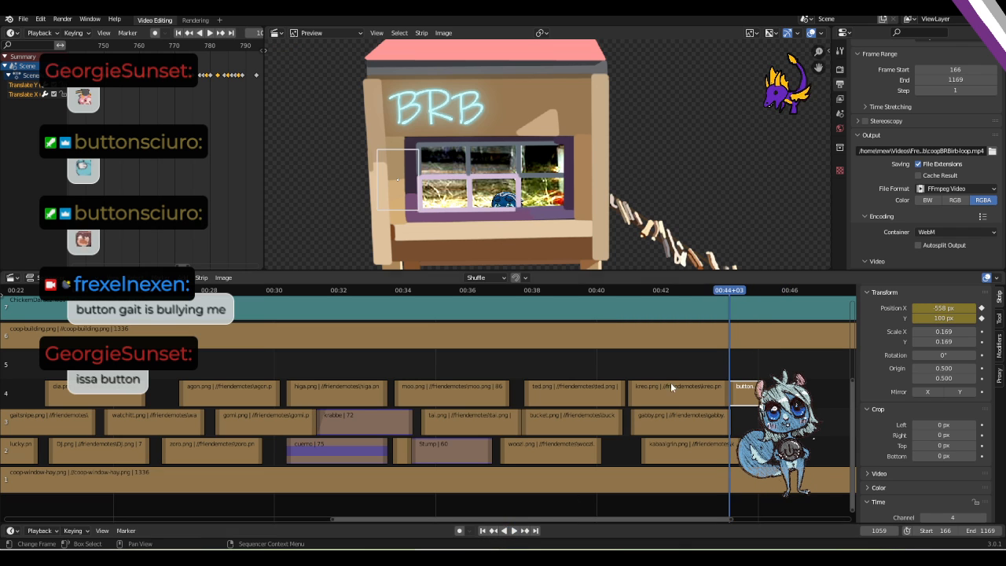
pyautogui.click(525, 531)
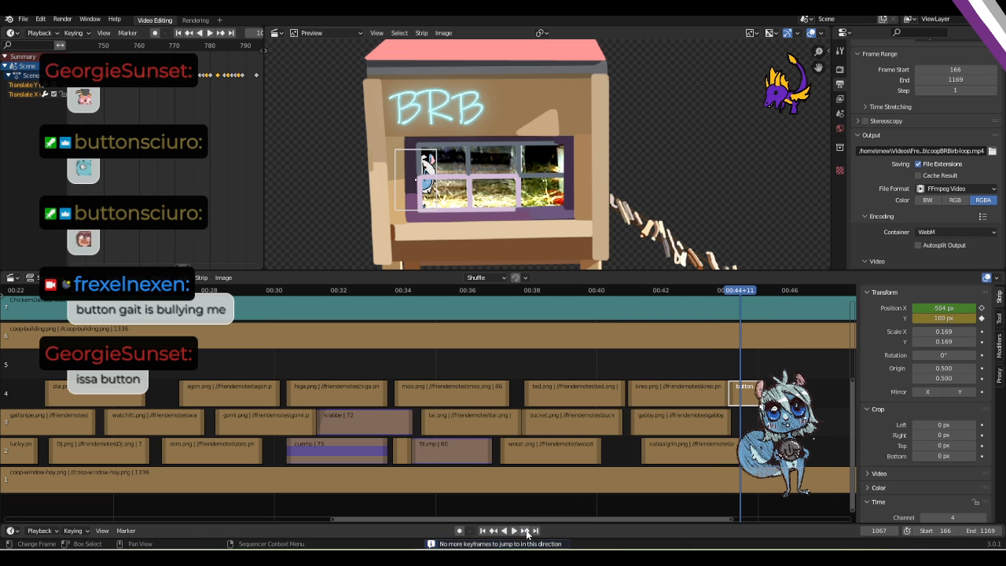
# At frame 1071, move button.png into the window to about X -405 px, Y 74 px, and keyframe both positions.
pyautogui.moveTo(740, 290); pyautogui.dragTo(745, 293)
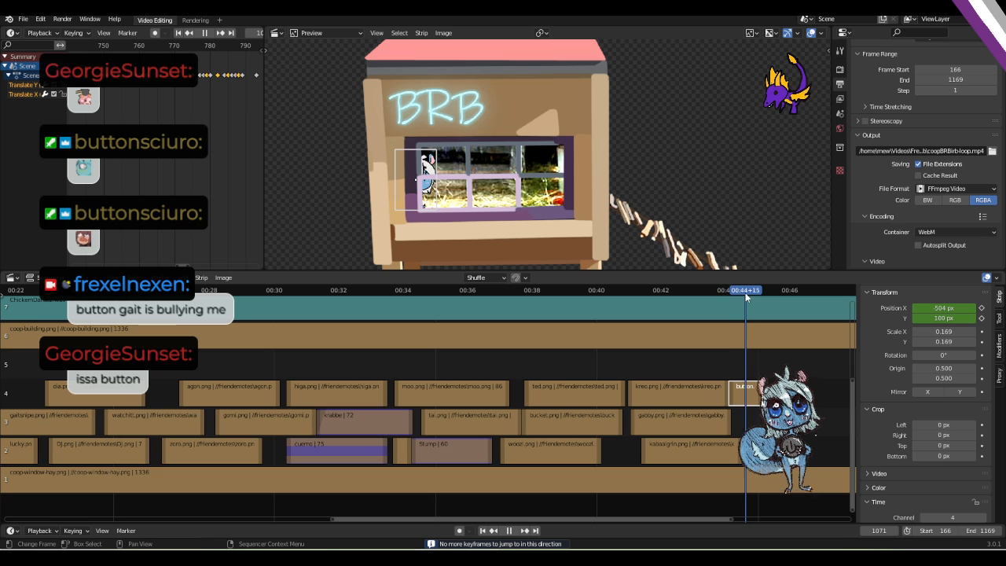
pyautogui.press('g')
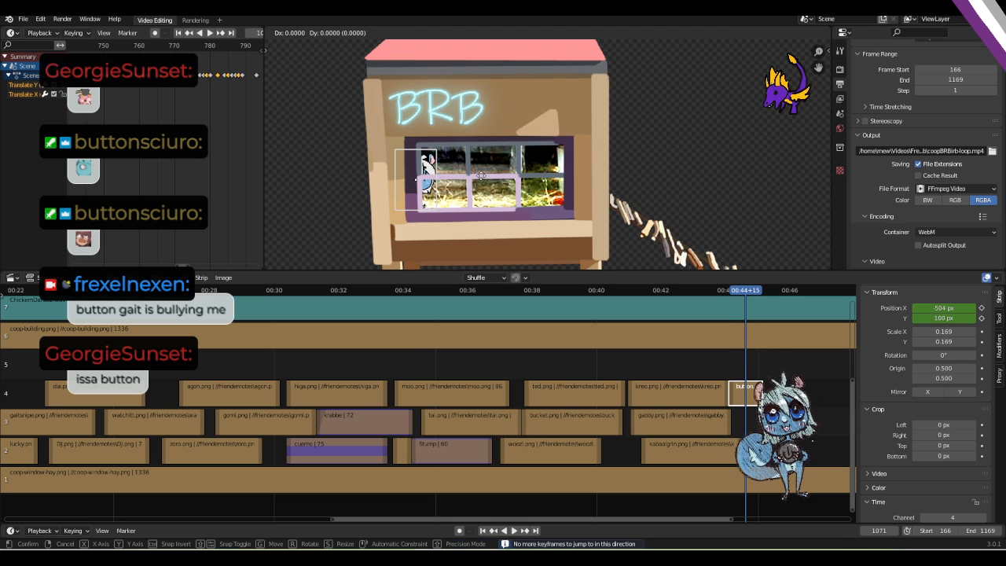
pyautogui.press('x')
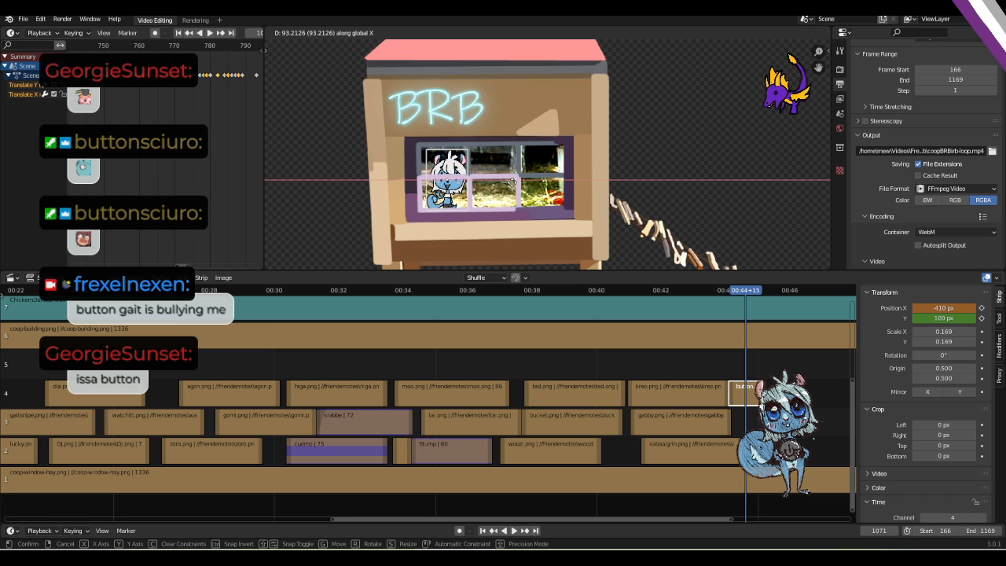
pyautogui.click(514, 186)
pyautogui.press('g')
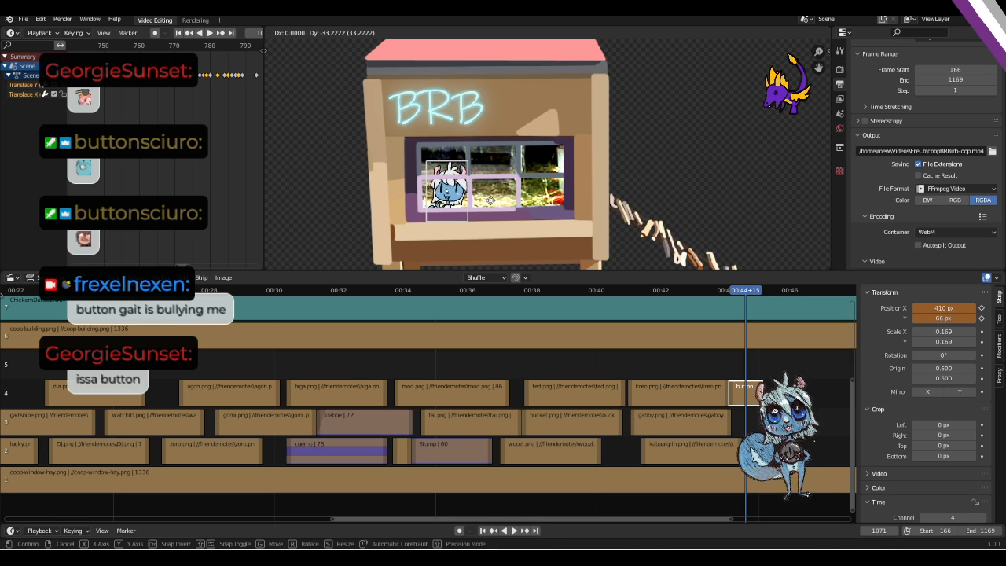
pyautogui.click(492, 200)
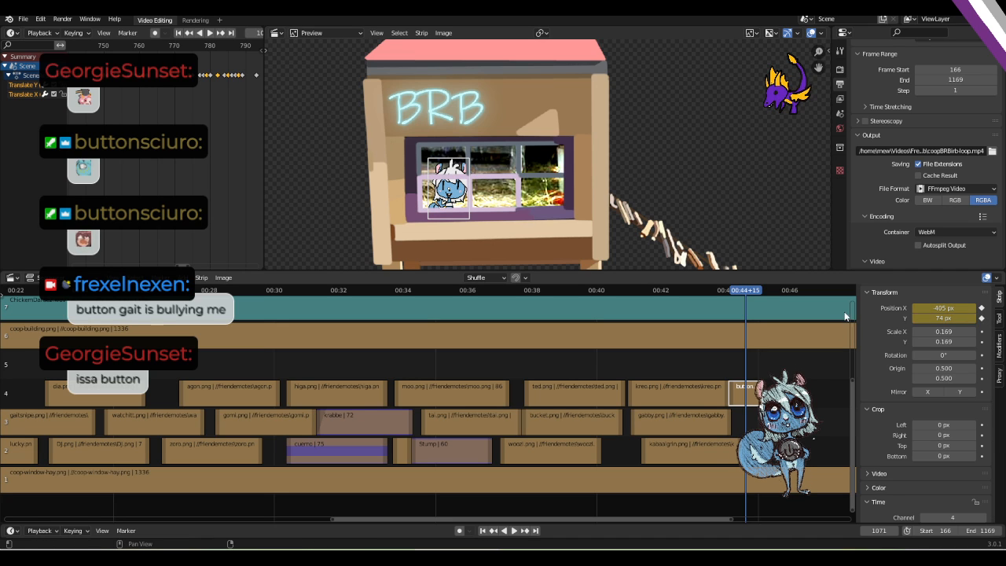
# Play back button.png's entrance from before the strip starts, and return to frame 1074.
pyautogui.moveTo(749, 292); pyautogui.dragTo(689, 294)
pyautogui.press('space')
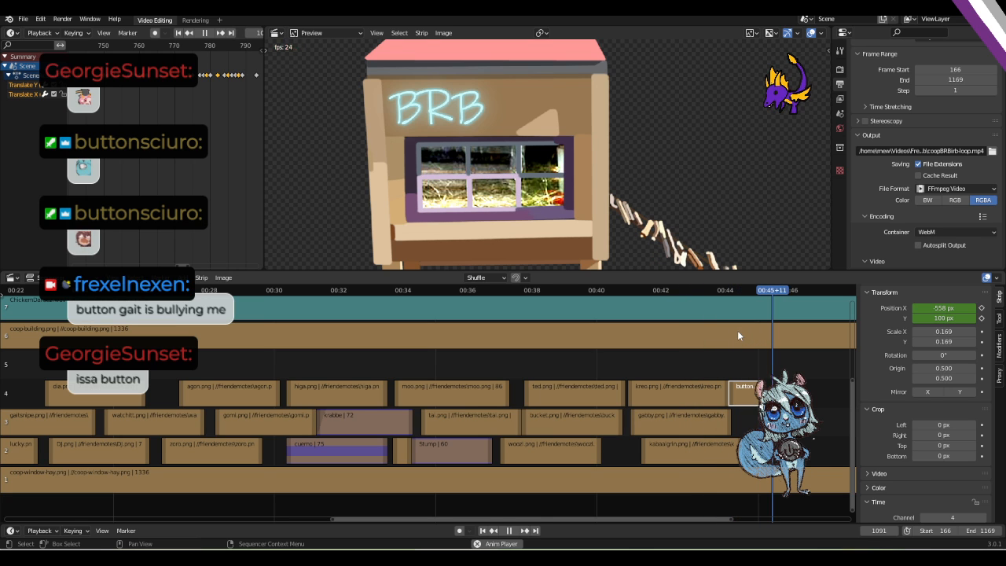
pyautogui.press('space')
pyautogui.moveTo(758, 289); pyautogui.dragTo(749, 290)
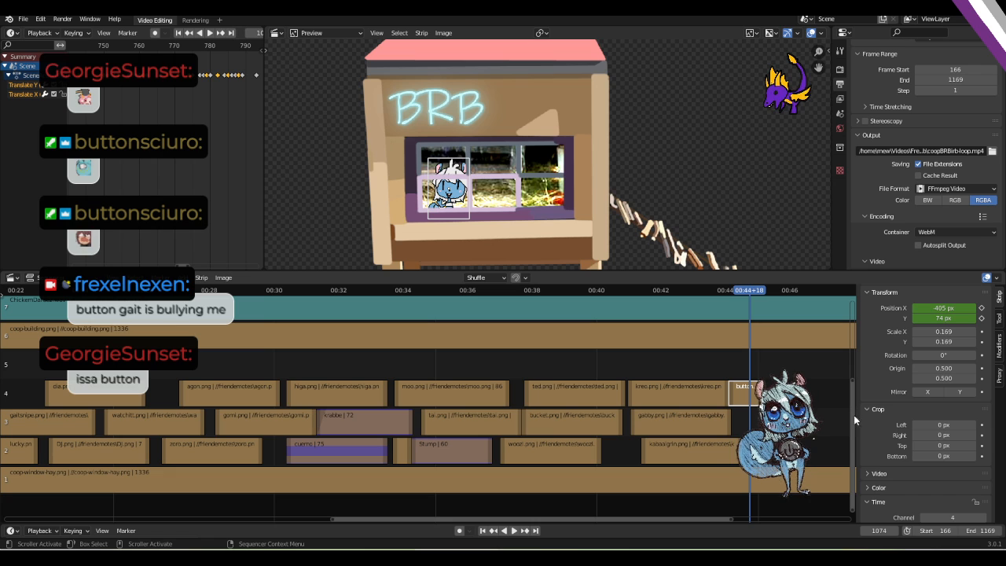
# Set the button.png strip's duration to 75 frames.
pyautogui.scroll(-4, 928, 395)
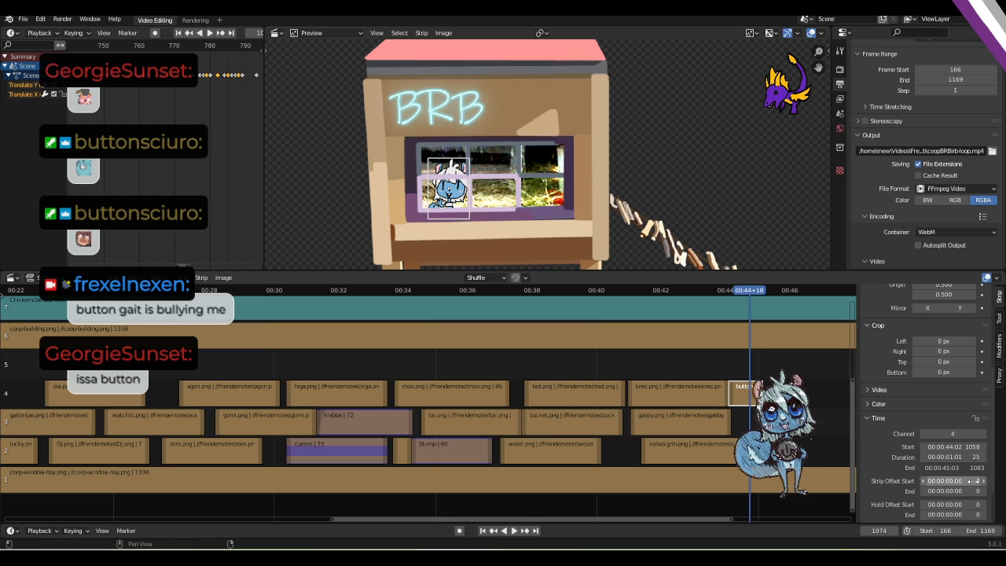
pyautogui.click(972, 454)
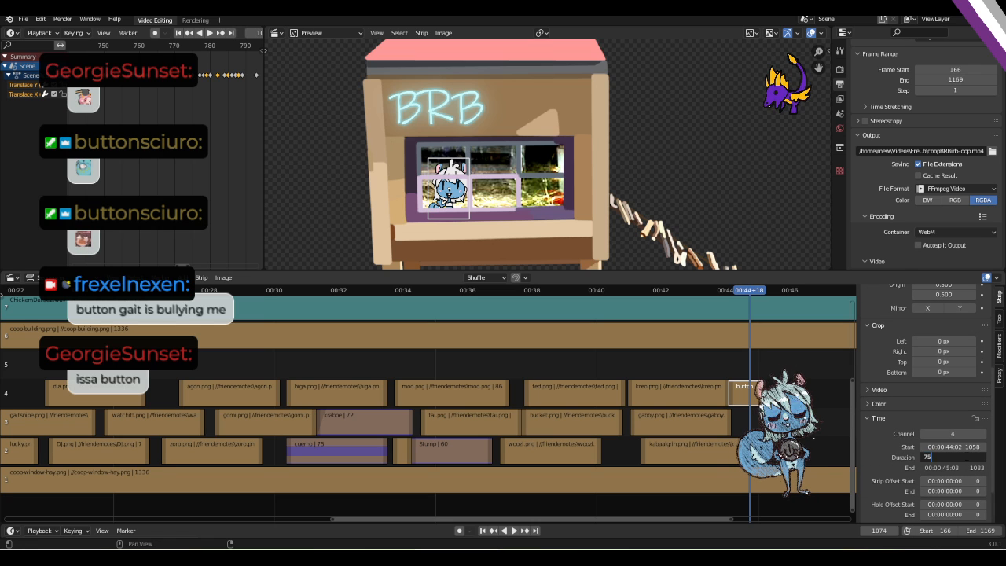
pyautogui.write('75')
pyautogui.press('Return')
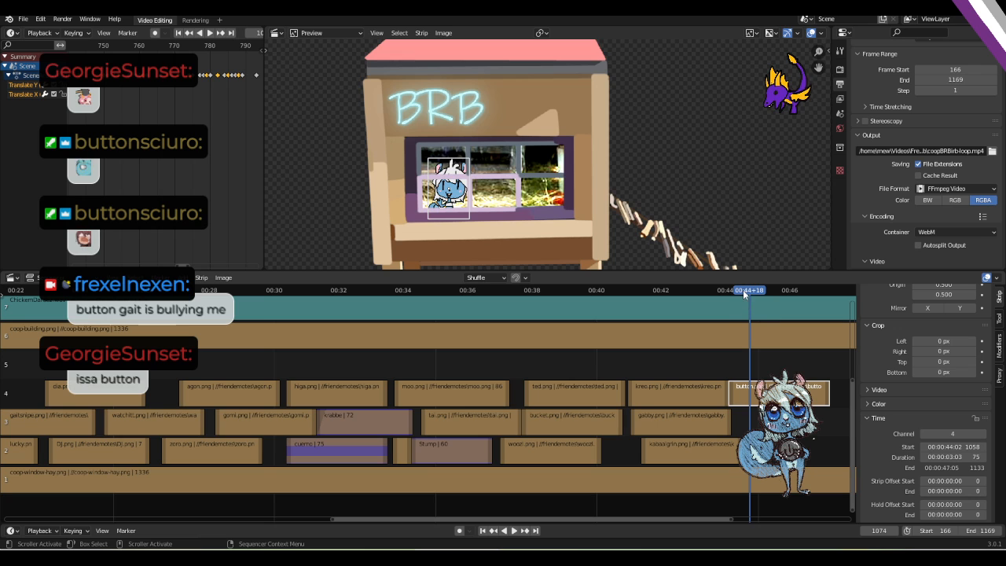
# Keyframe button.png's rotation at 0° on frame 1071, where its slide into the window ends.
pyautogui.moveTo(743, 292)
pyautogui.mouseDown()
pyautogui.moveTo(731, 292)
pyautogui.moveTo(757, 295)
pyautogui.moveTo(743, 295)
pyautogui.mouseUp()
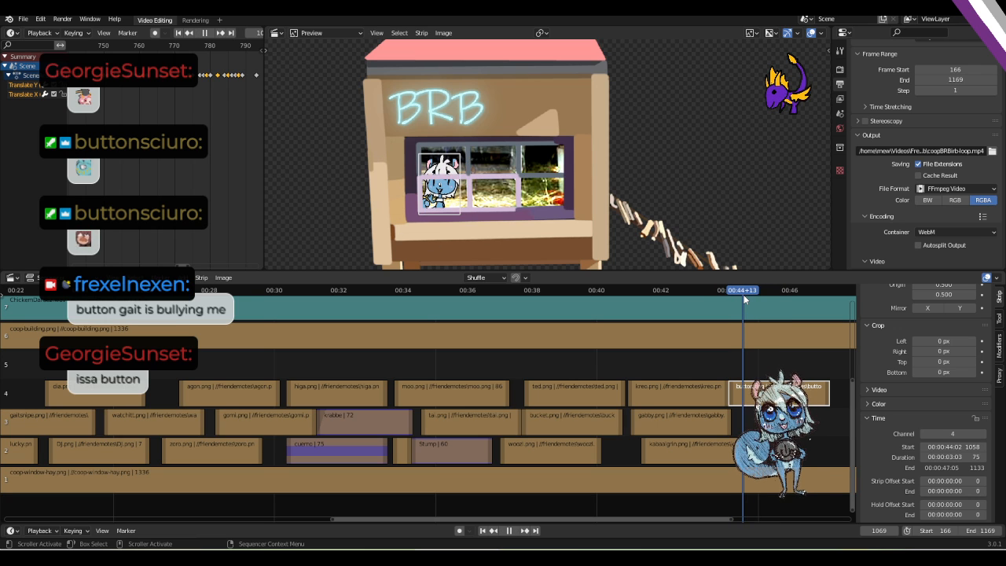
pyautogui.click(525, 531)
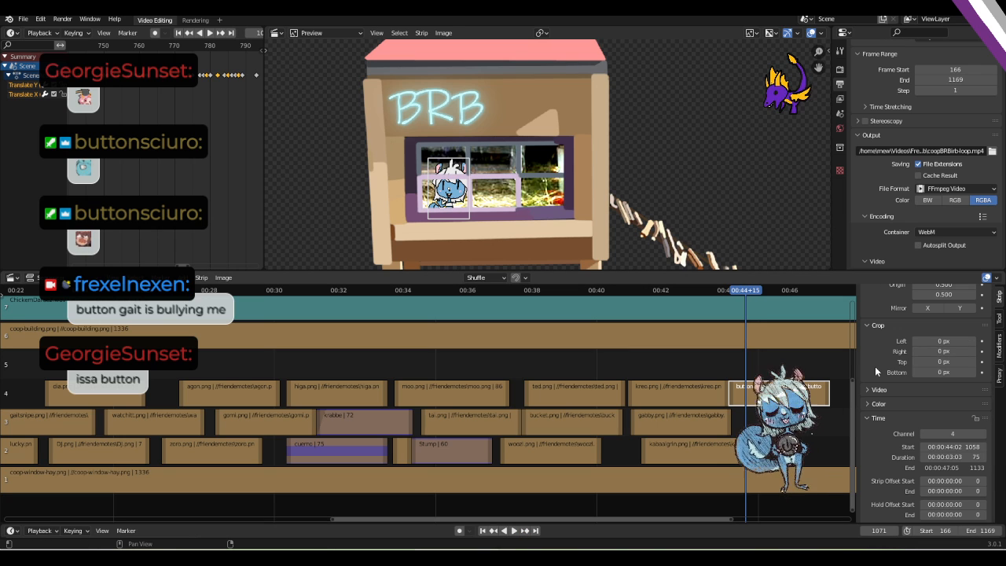
pyautogui.scroll(5, 876, 372)
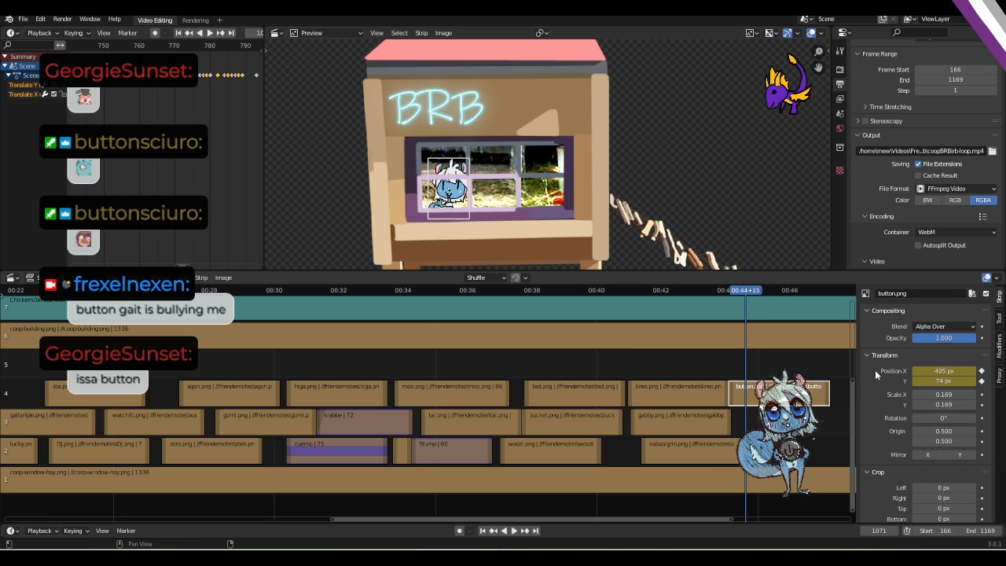
pyautogui.click(981, 418)
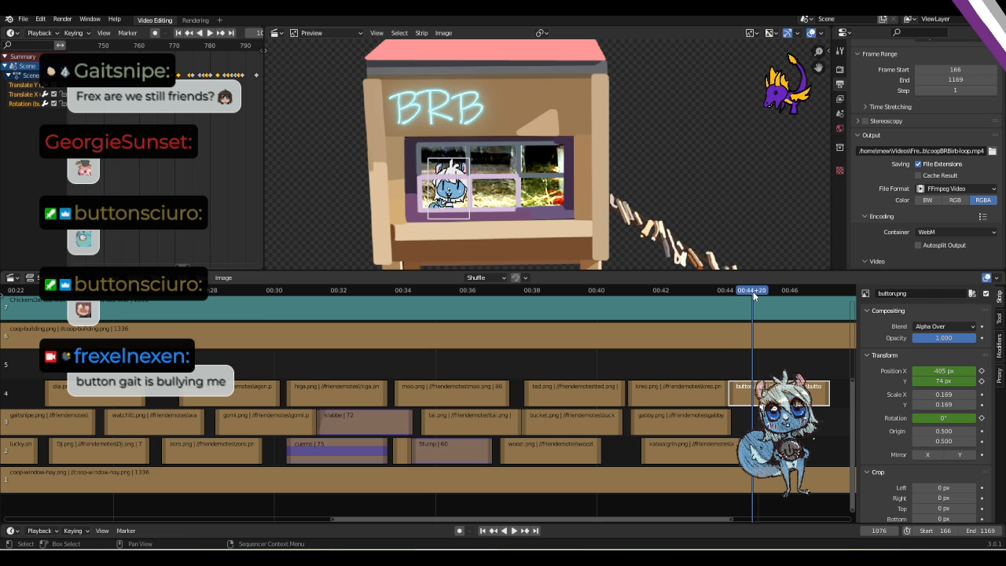
# Rotate button.png to about 9.11° at frame 1076 and about 356° at frame 1084, keyframing the rotation at both frames.
pyautogui.press('r')
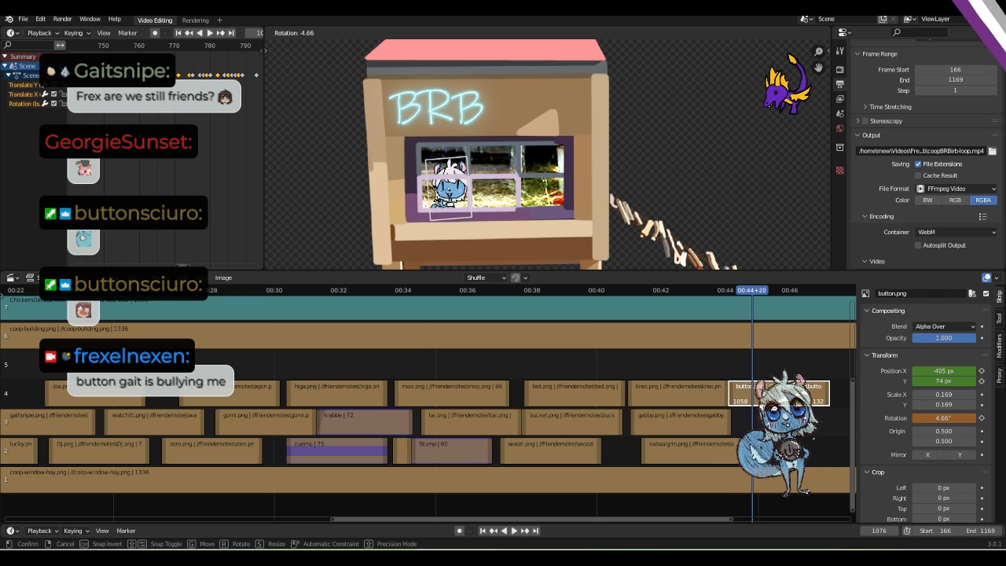
pyautogui.press('Return')
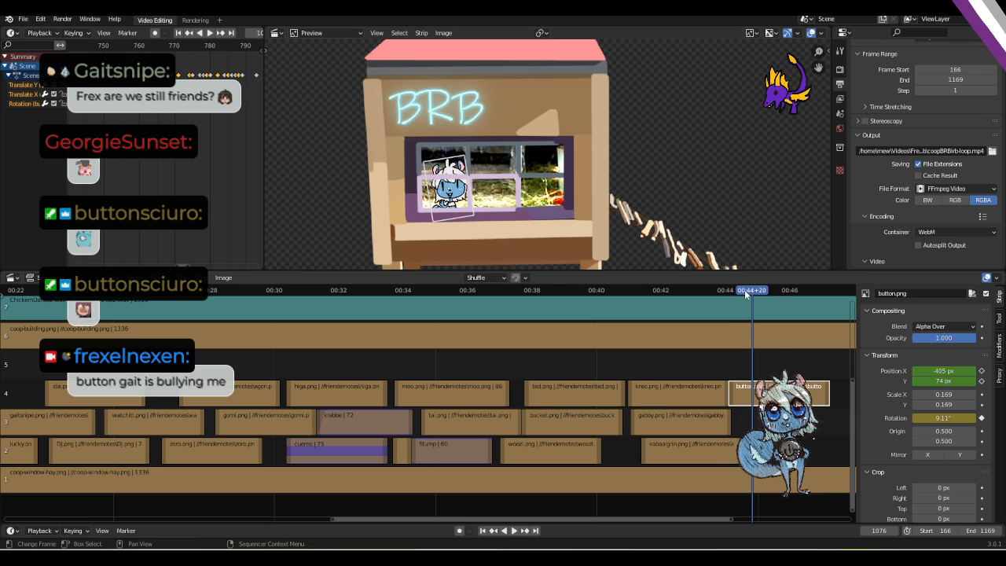
pyautogui.press('r')
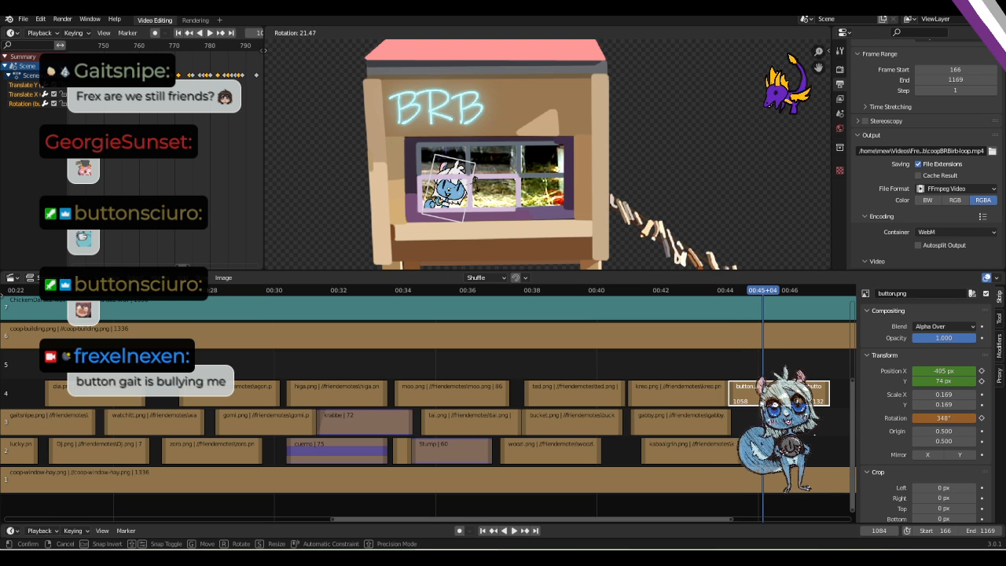
pyautogui.press('Return')
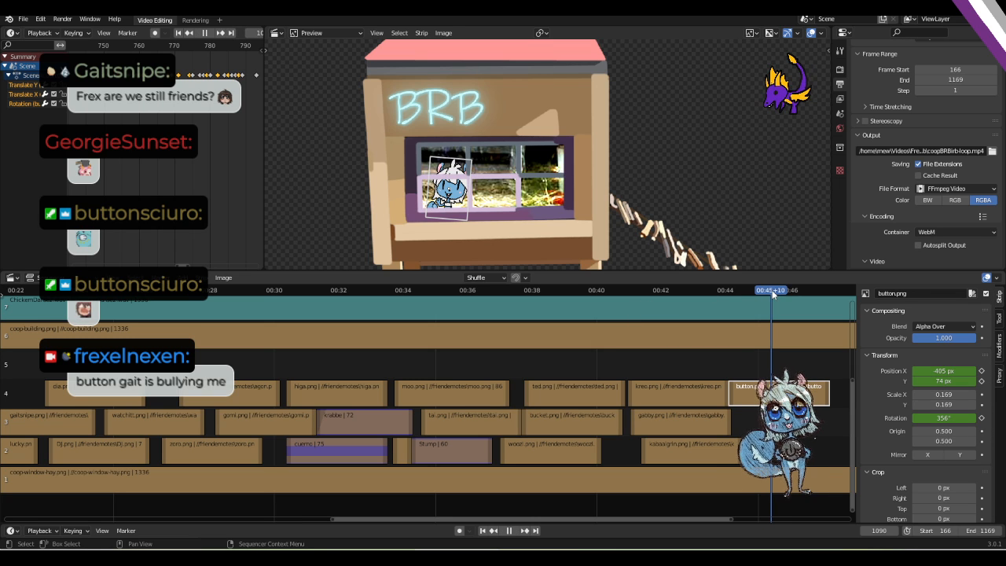
# Rotate button.png to about 10.6° at frame 1090 and about 353° at frame 1097, keyframing the rotation at both frames.
pyautogui.press('r')
pyautogui.click(437, 213)
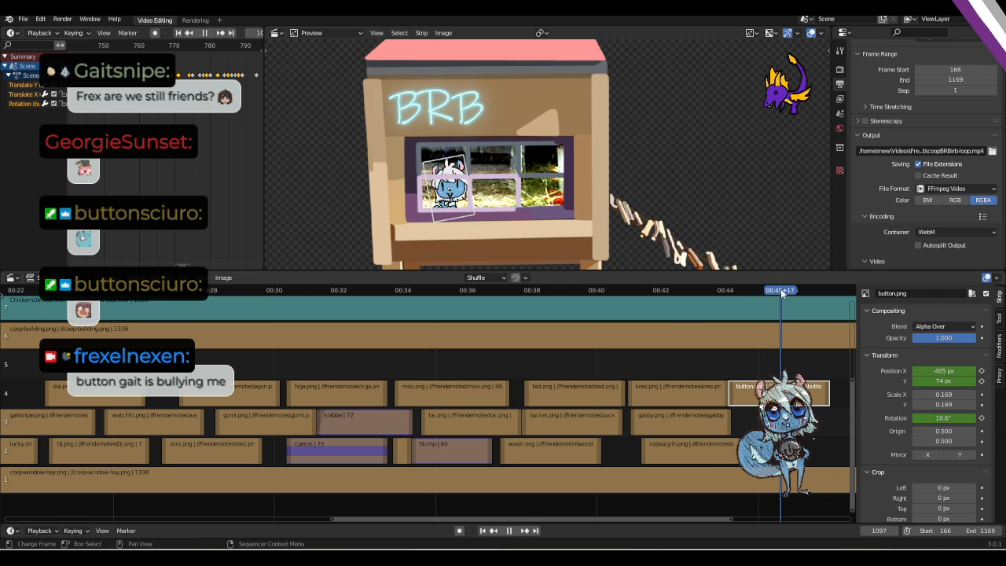
pyautogui.press('r')
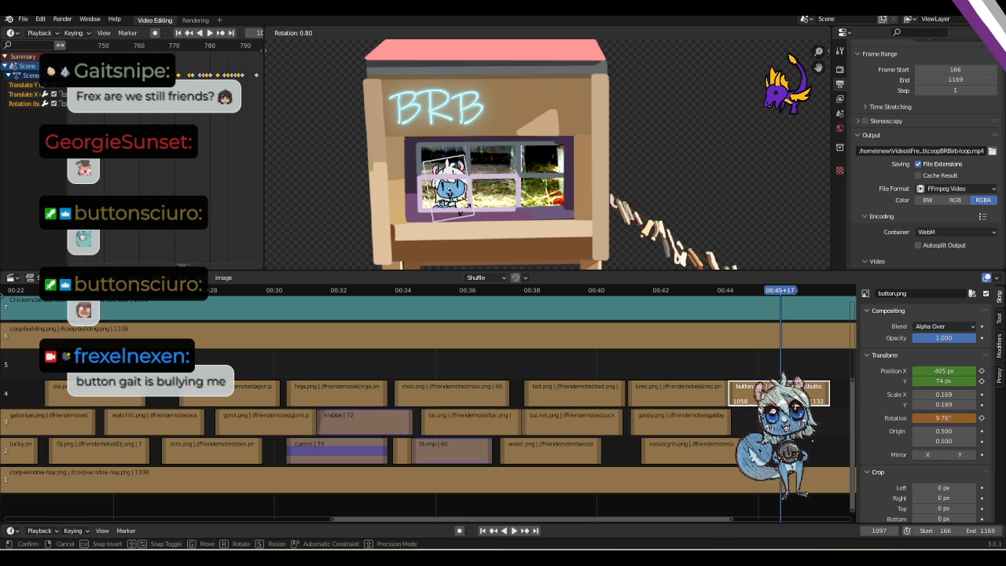
pyautogui.click(457, 215)
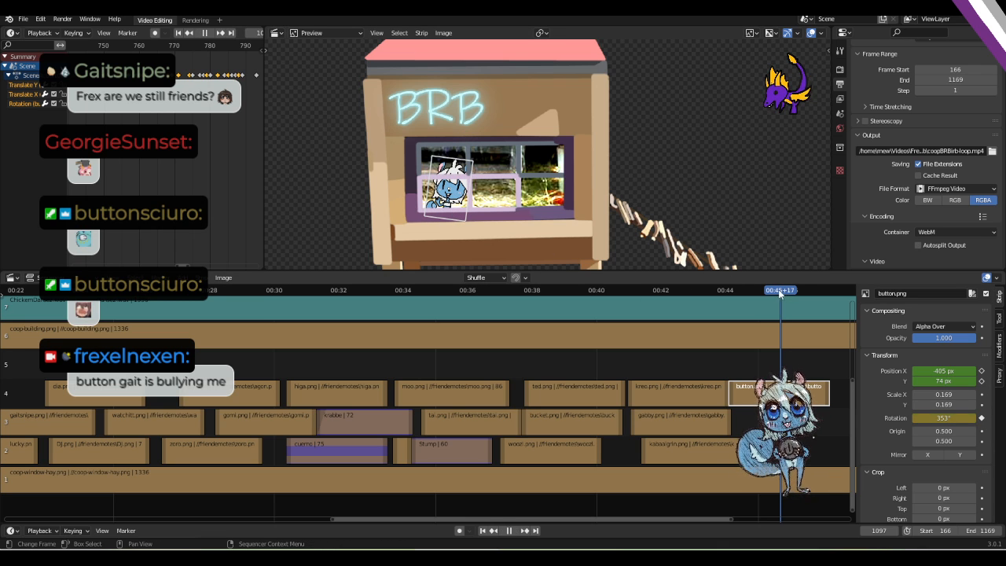
# Review button.png's entrance and rocking motion in playback, and stop at frame 1083 to examine the rotation between keyframes.
pyautogui.moveTo(778, 292); pyautogui.dragTo(748, 297)
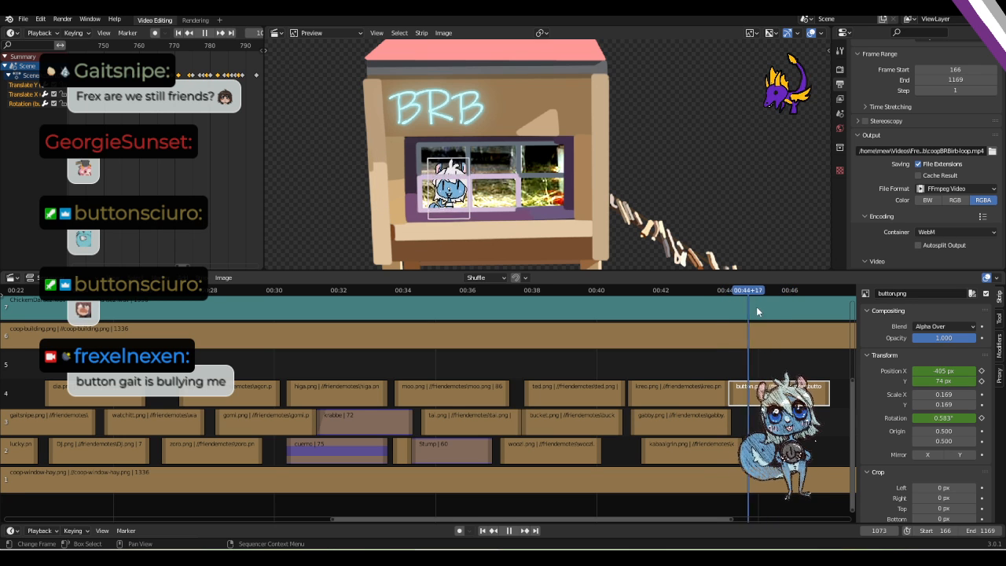
pyautogui.press('space')
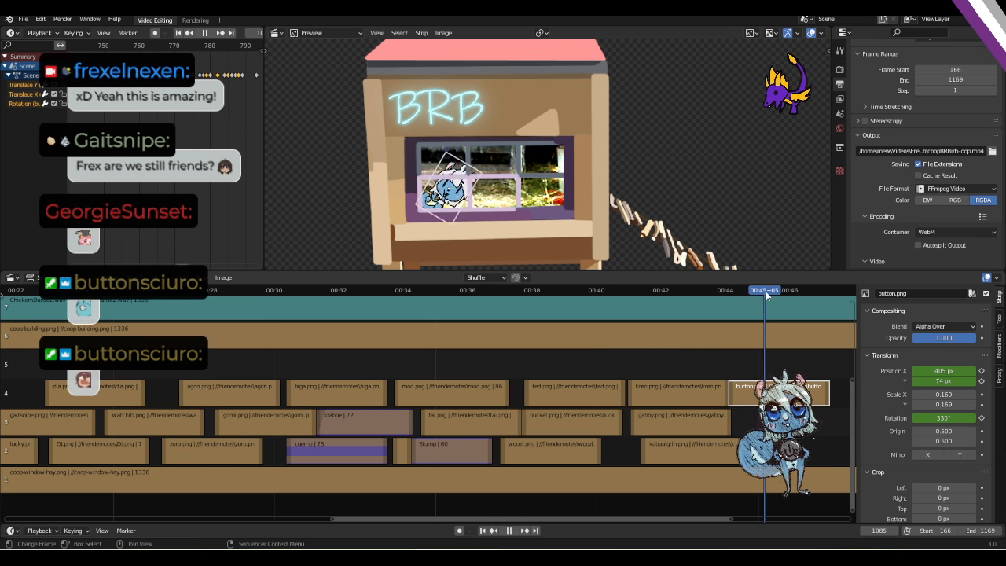
pyautogui.press('space')
pyautogui.click(715, 302)
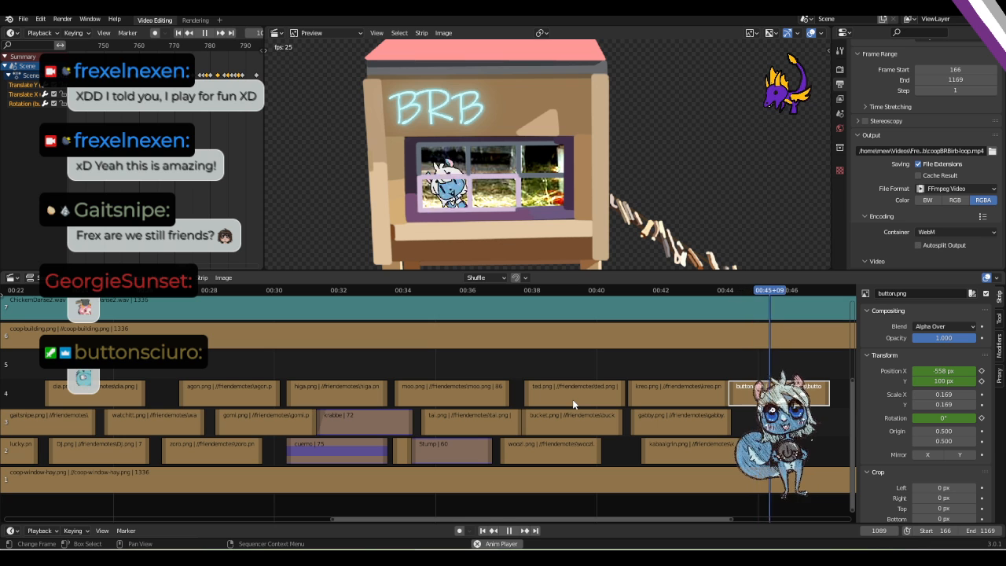
pyautogui.press('space')
pyautogui.click(717, 316)
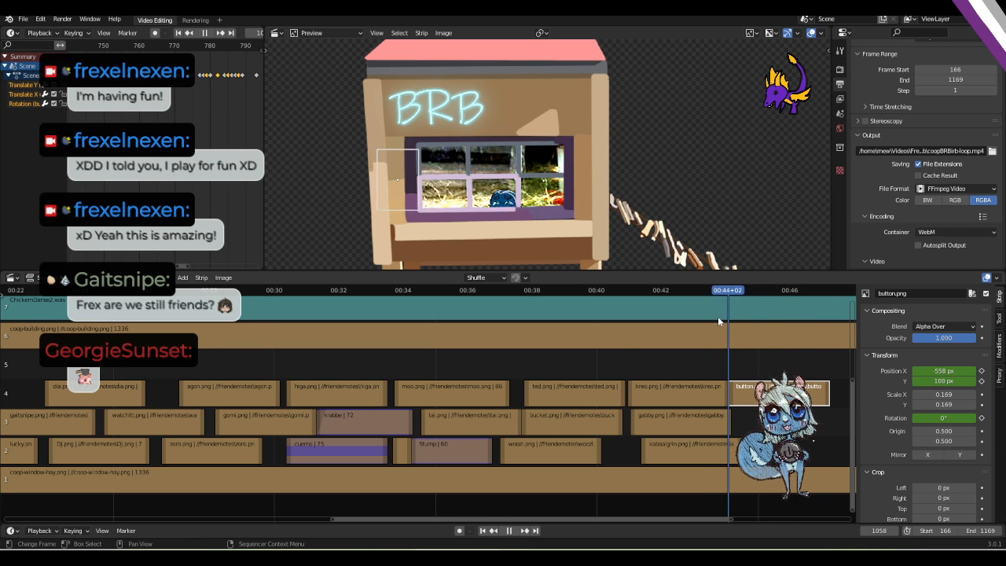
pyautogui.press('space')
pyautogui.click(358, 330)
pyautogui.moveTo(349, 336); pyautogui.dragTo(762, 371)
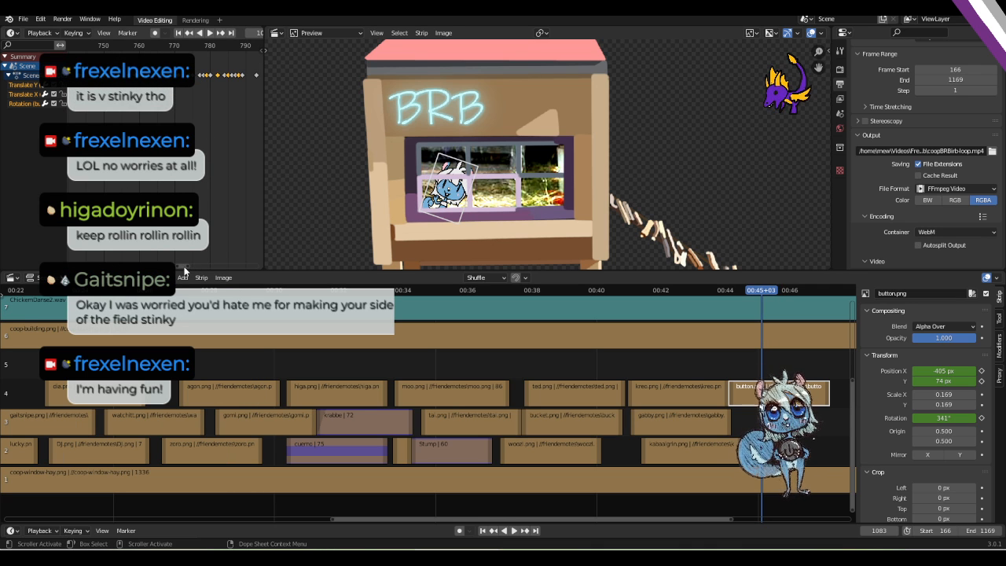
# Examine button.png's keyframes around frame 1083 in the Dope Sheet alongside those of the kmec, gabby and kabaalgrin strips.
pyautogui.moveTo(184, 267); pyautogui.dragTo(219, 269)
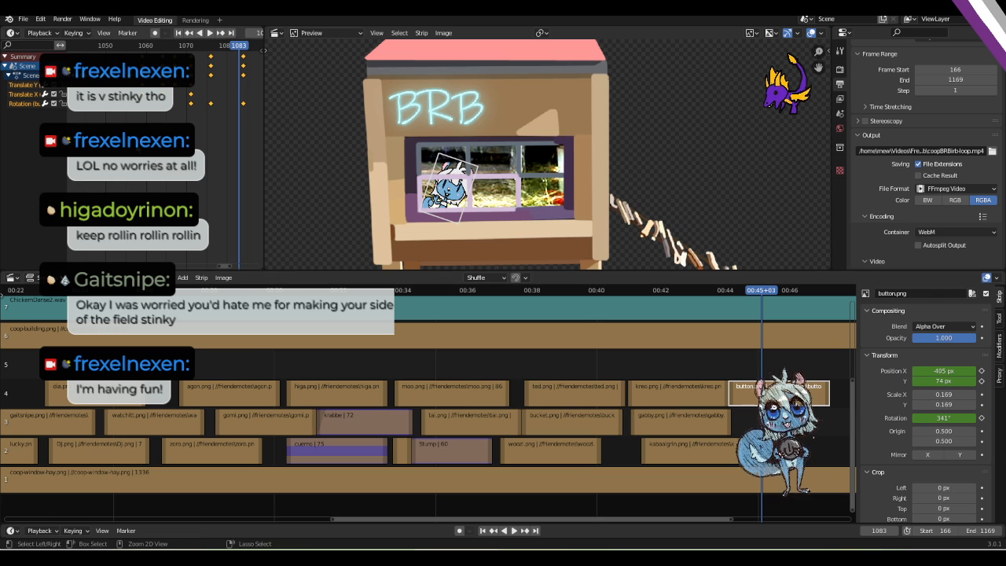
pyautogui.keyDown('ctrl'); pyautogui.scroll(-2, 158, 158); pyautogui.keyUp('ctrl')
pyautogui.keyDown('ctrl'); pyautogui.scroll(-2, 158, 158); pyautogui.keyUp('ctrl')
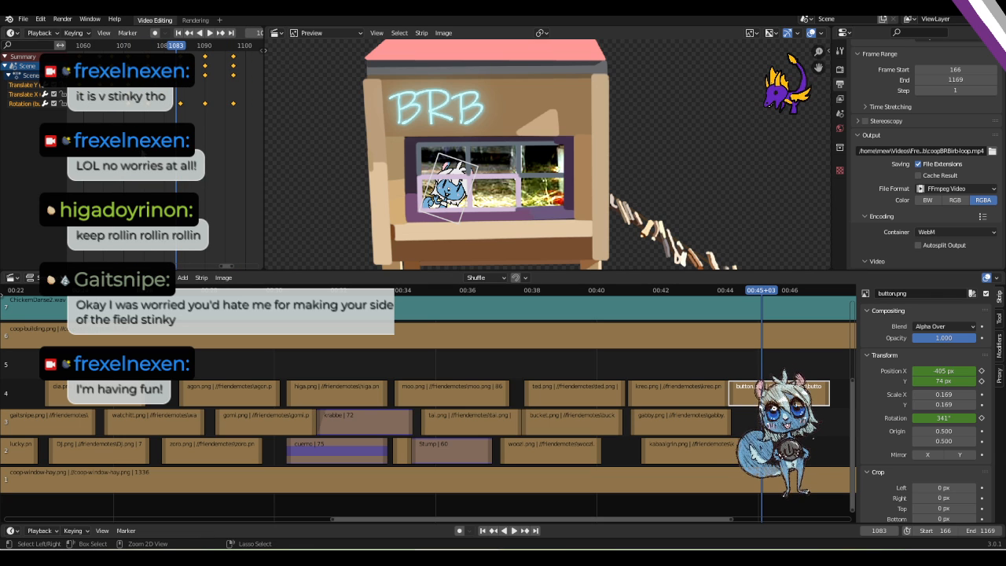
pyautogui.moveTo(157, 157); pyautogui.dragTo(157, 137, button='middle')
pyautogui.keyDown('shift'); pyautogui.scroll(1, 168, 175); pyautogui.keyUp('shift')
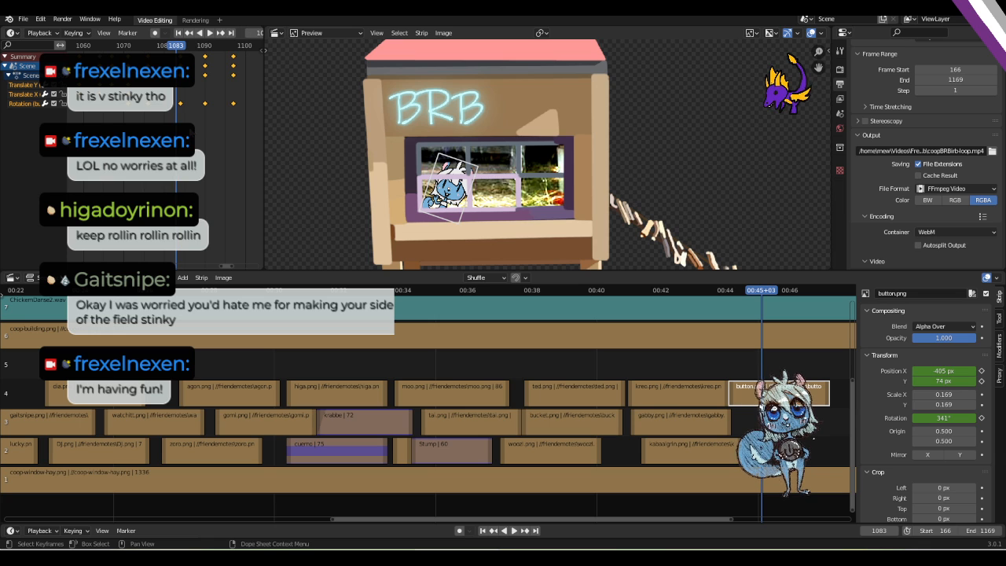
pyautogui.scroll(1, 191, 93)
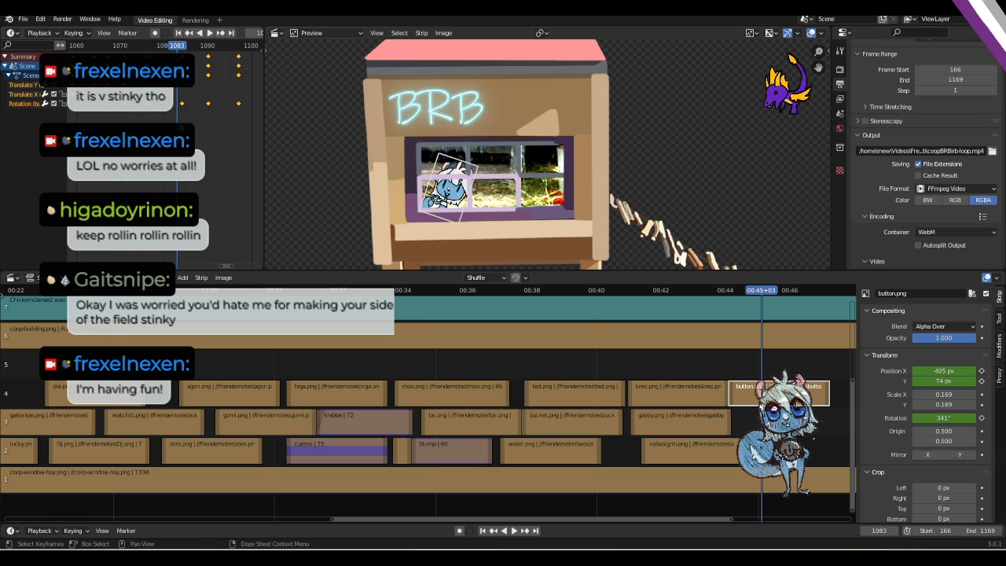
pyautogui.keyDown('shift'); pyautogui.click(703, 391); pyautogui.keyUp('shift')
pyautogui.keyDown('shift'); pyautogui.click(682, 421); pyautogui.keyUp('shift')
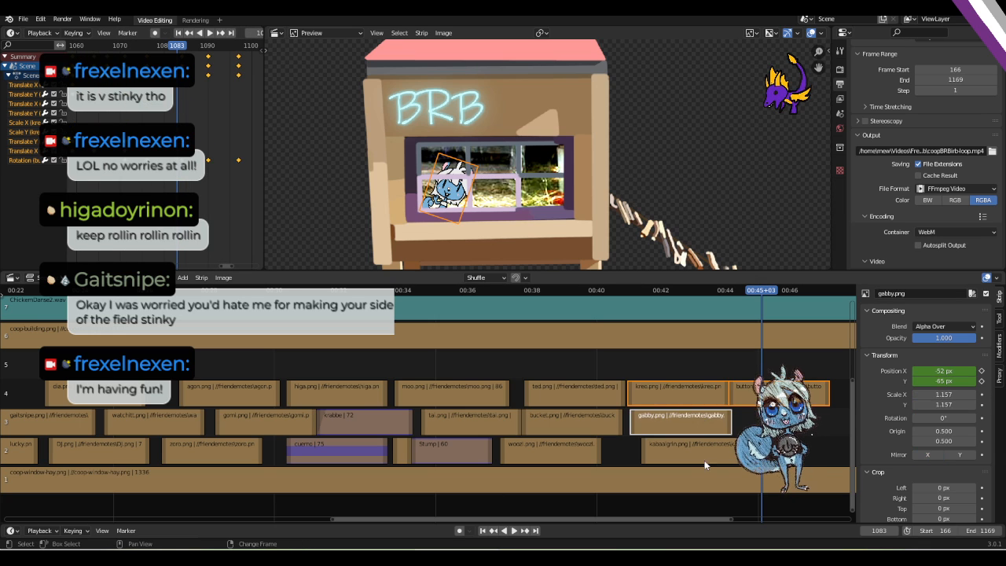
pyautogui.keyDown('shift'); pyautogui.click(691, 451); pyautogui.keyUp('shift')
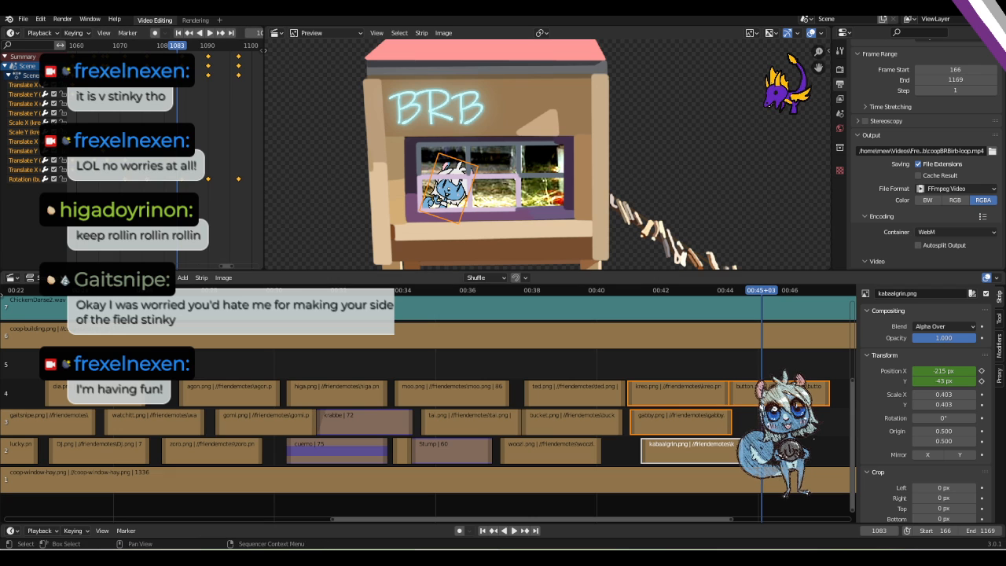
pyautogui.click(743, 385)
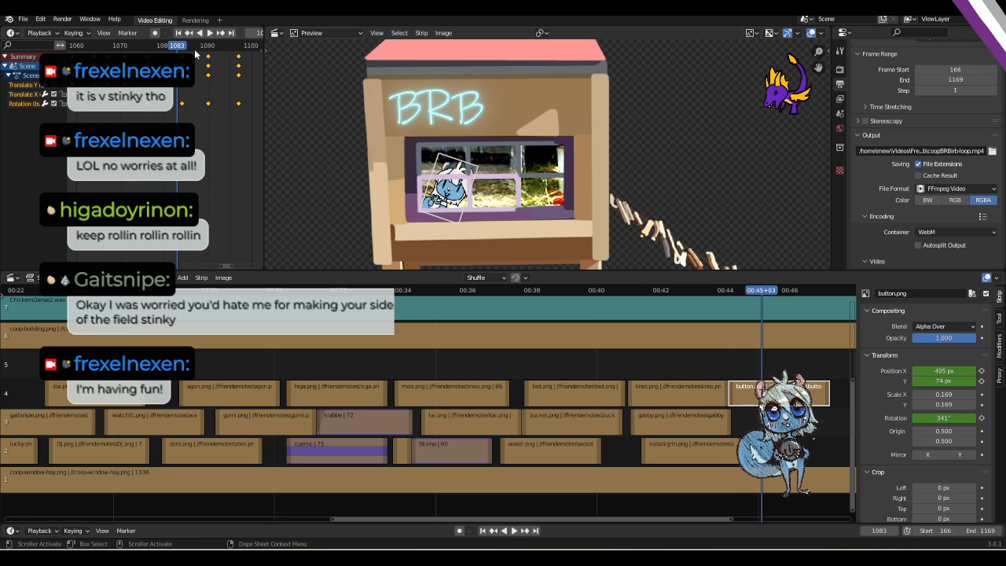
# Check the rotation from frame 1076 onward, set button.png's rotation to -4° at frame 1084, and keyframe it.
pyautogui.hotkey('shift', 'ctrl', 'space')
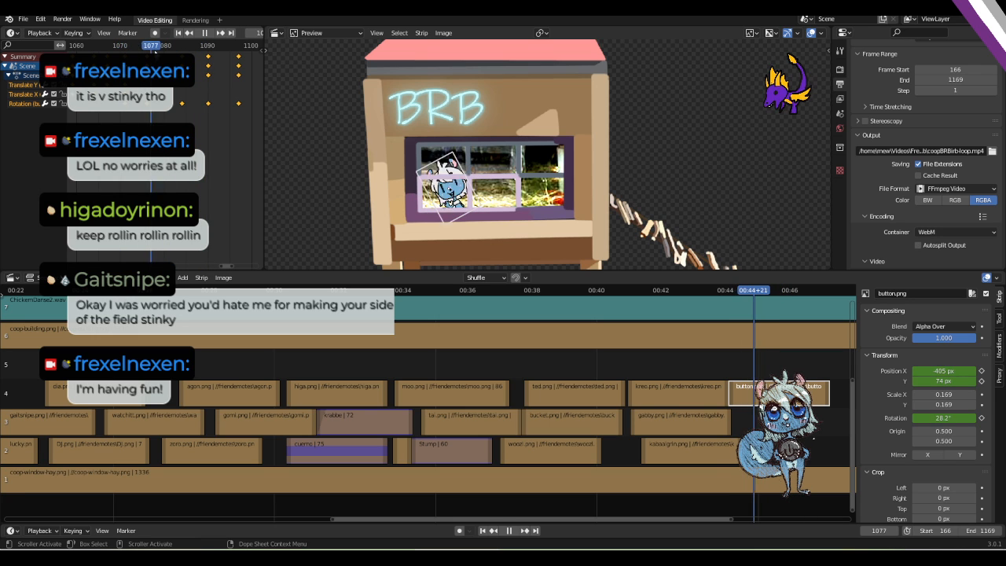
pyautogui.moveTo(135, 49)
pyautogui.mouseDown()
pyautogui.moveTo(123, 49)
pyautogui.moveTo(181, 49)
pyautogui.moveTo(146, 50)
pyautogui.mouseUp()
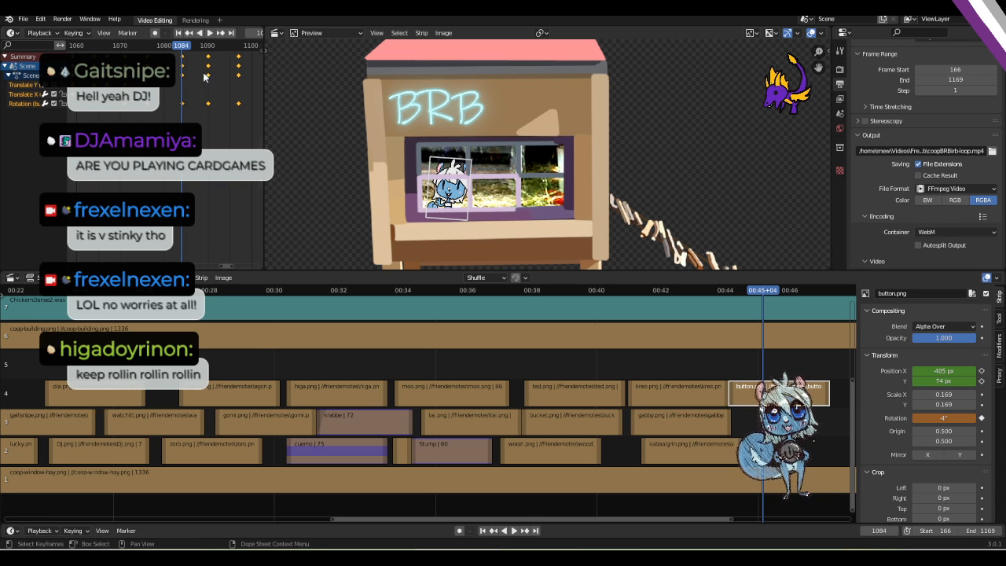
pyautogui.moveTo(181, 47); pyautogui.dragTo(146, 45)
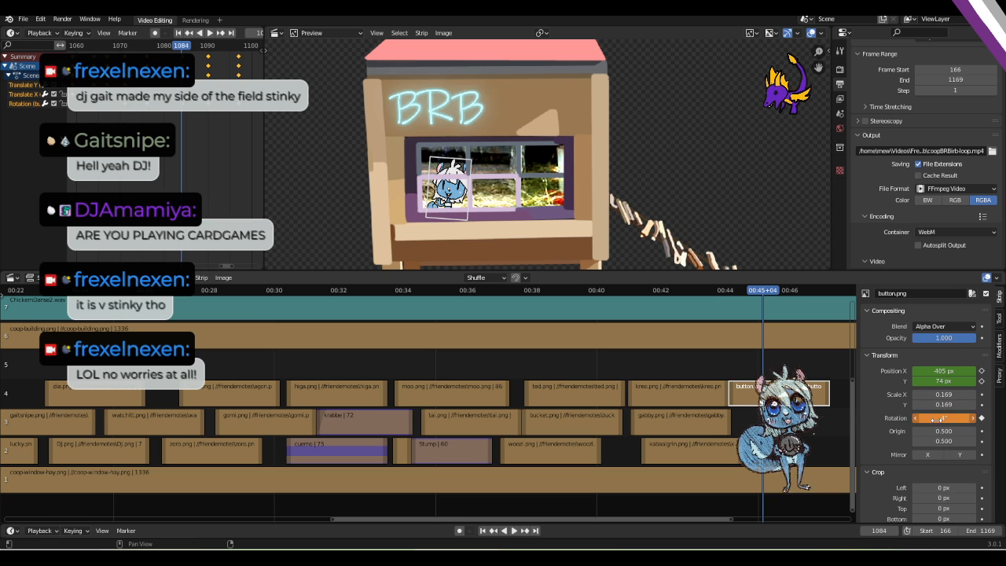
pyautogui.click(982, 418)
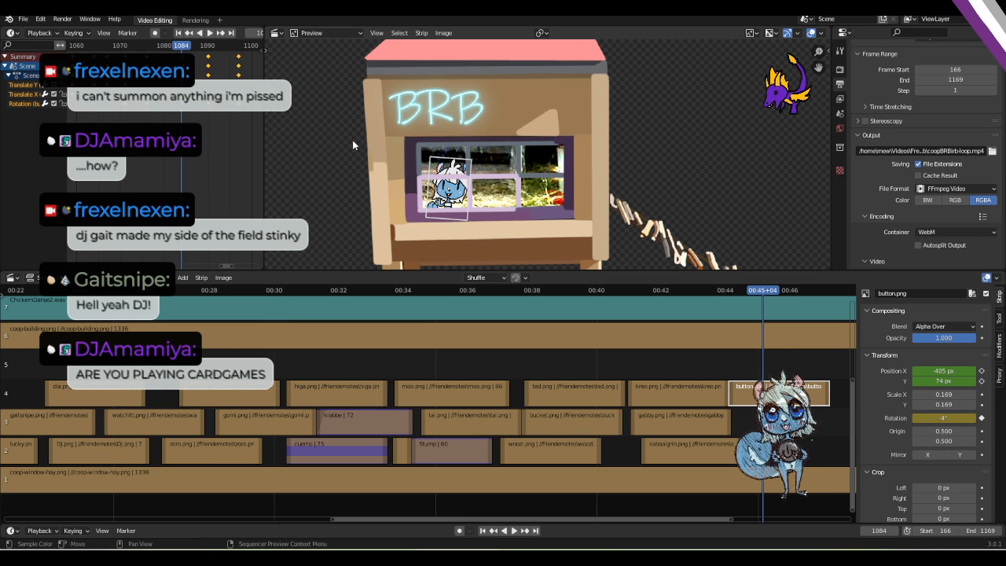
# Check the rotation around frames 1075 to 1084, set button.png's rotation to -7° at frame 1097, and keyframe it.
pyautogui.moveTo(178, 43); pyautogui.dragTo(145, 45)
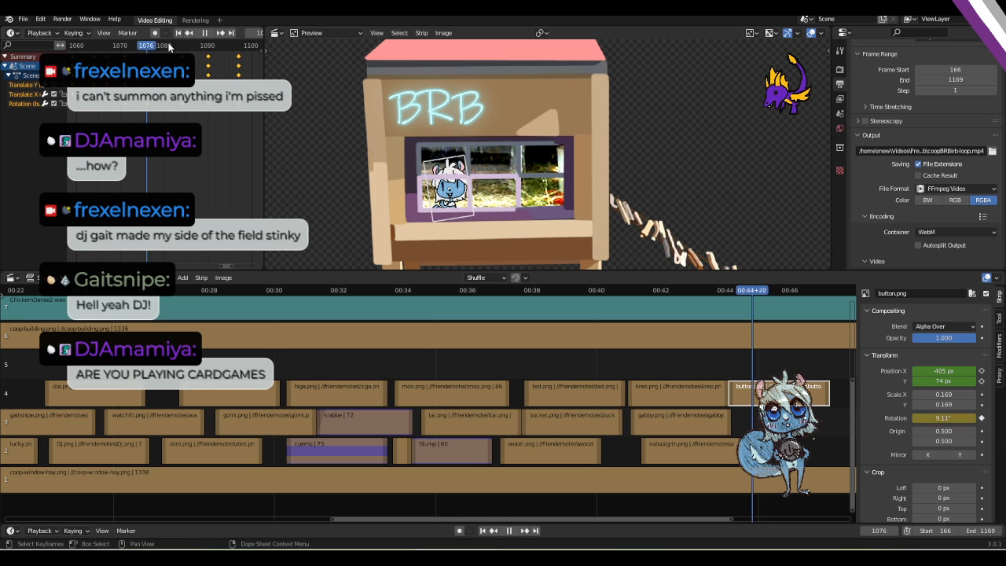
pyautogui.press('Left')
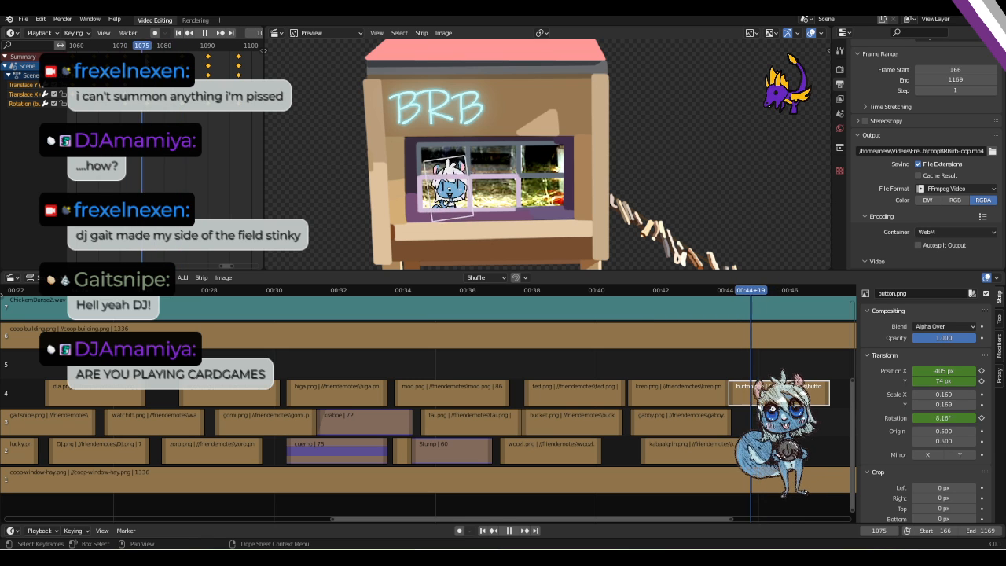
pyautogui.moveTo(142, 63); pyautogui.dragTo(241, 76)
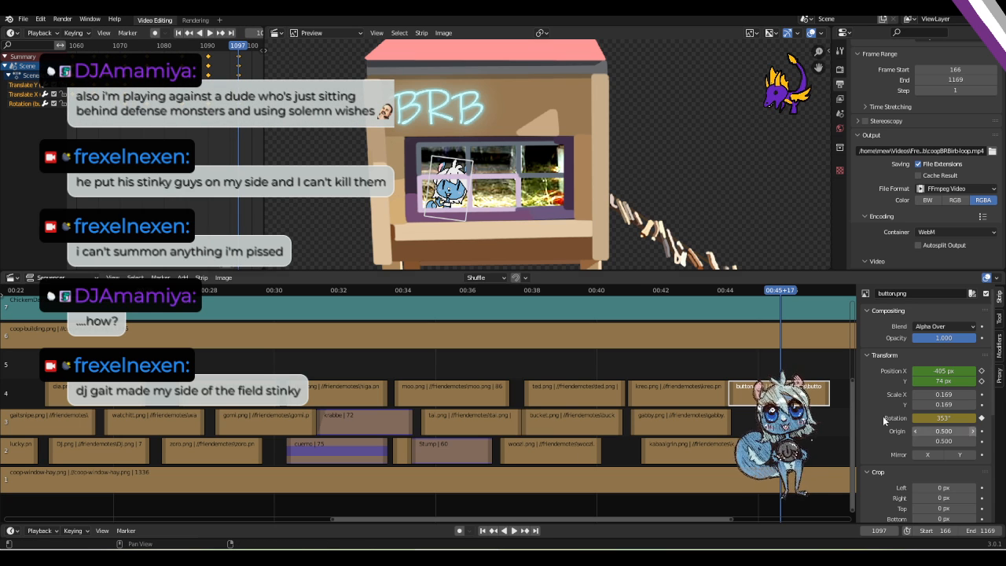
pyautogui.click(949, 419)
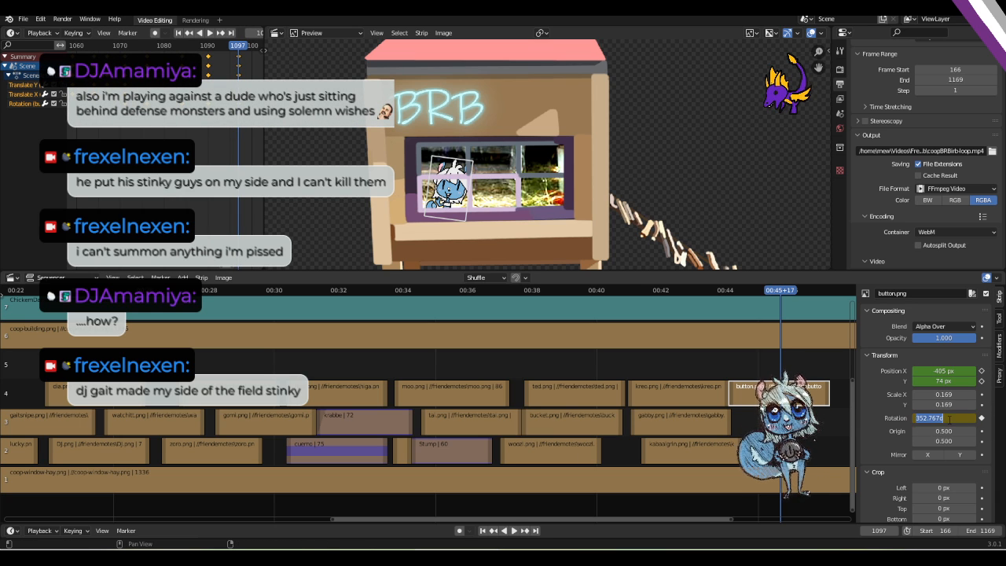
pyautogui.write('-7')
pyautogui.press('Return')
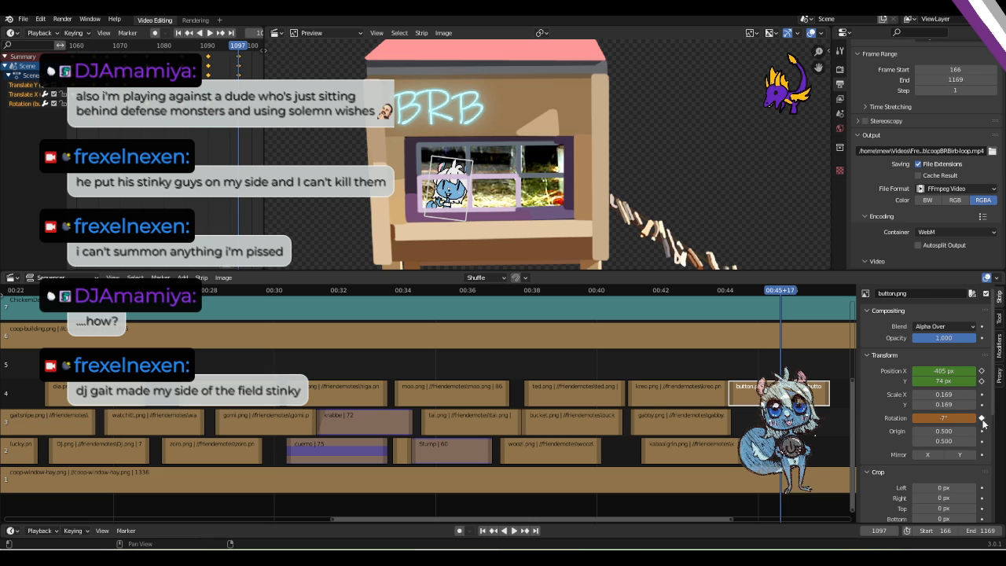
pyautogui.click(981, 419)
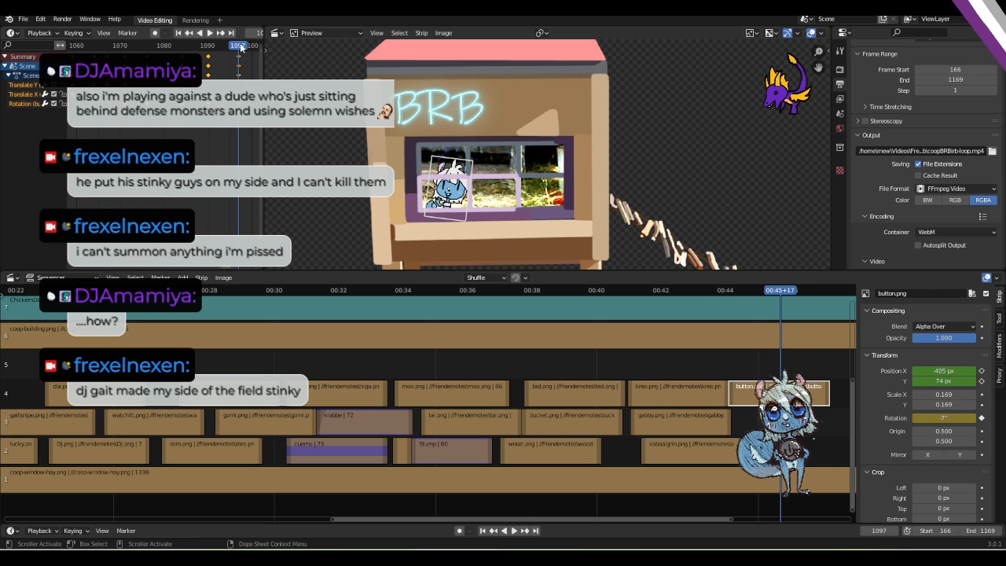
# Review button.png's rotation between frames 1090 and 1098, and return to frame 1097.
pyautogui.moveTo(240, 45); pyautogui.dragTo(207, 52)
pyautogui.press('space')
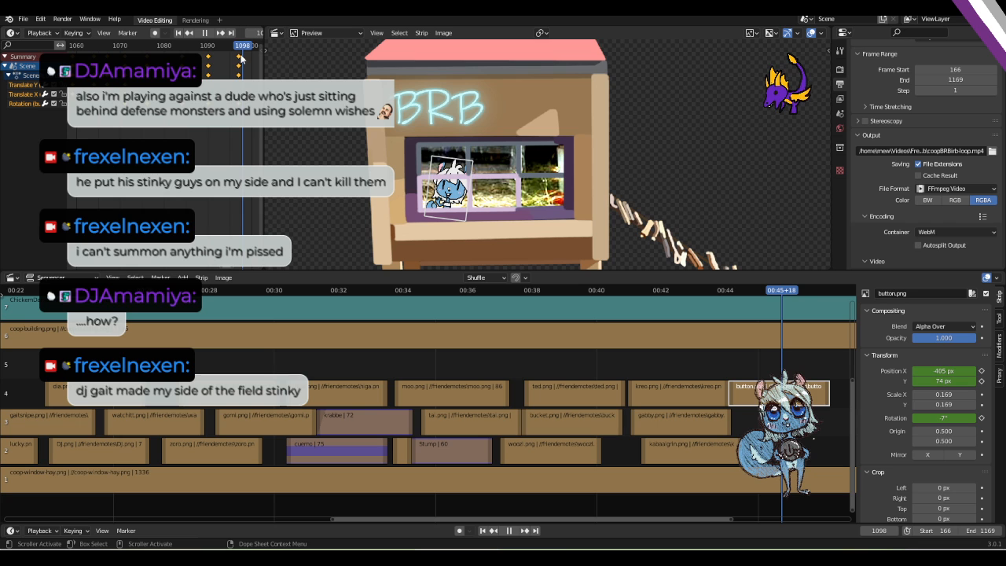
pyautogui.moveTo(241, 57)
pyautogui.mouseDown()
pyautogui.moveTo(231, 60)
pyautogui.moveTo(239, 65)
pyautogui.mouseUp()
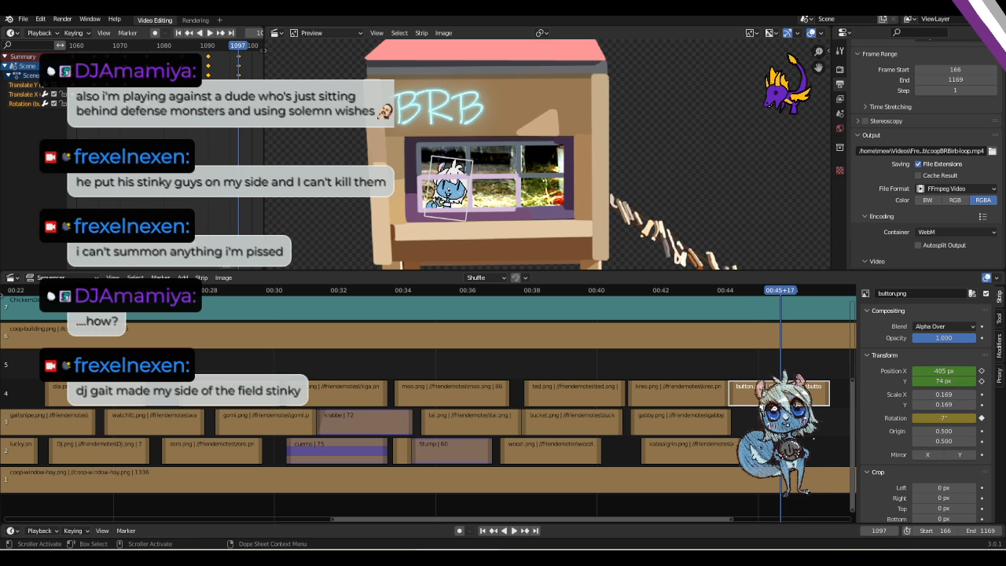
# Set button.png's rotation to 0° at frame 1108 and keyframe it.
pyautogui.keyDown('ctrl'); pyautogui.scroll(-8, 201, 150); pyautogui.keyUp('ctrl')
pyautogui.keyDown('ctrl'); pyautogui.scroll(6, 219, 121); pyautogui.keyUp('ctrl')
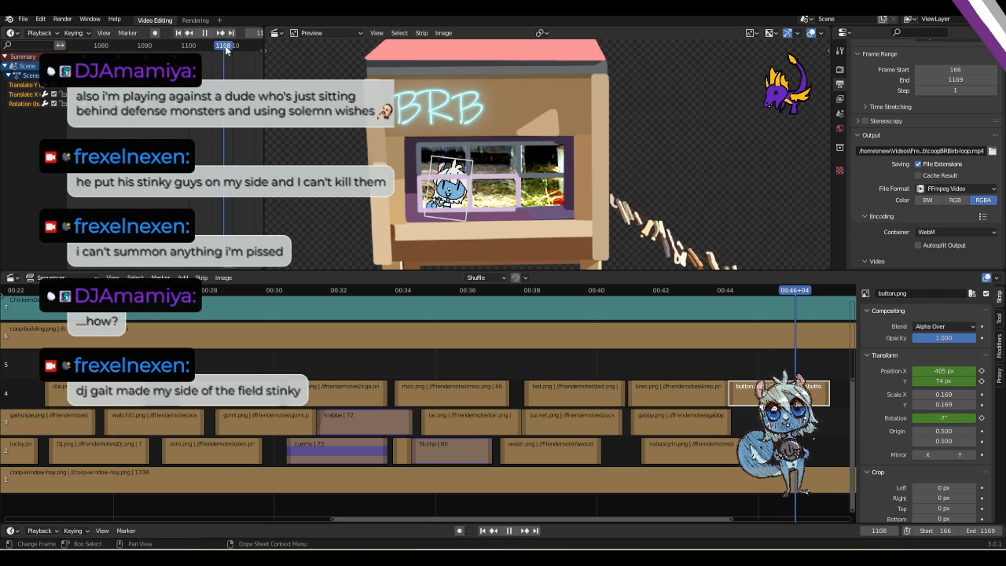
pyautogui.press('space')
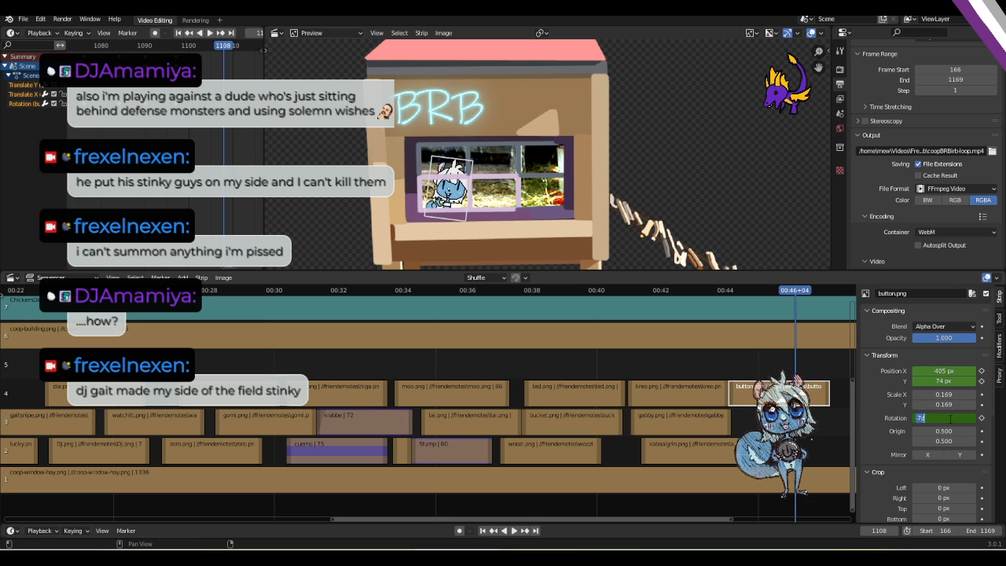
pyautogui.write('0')
pyautogui.press('Return')
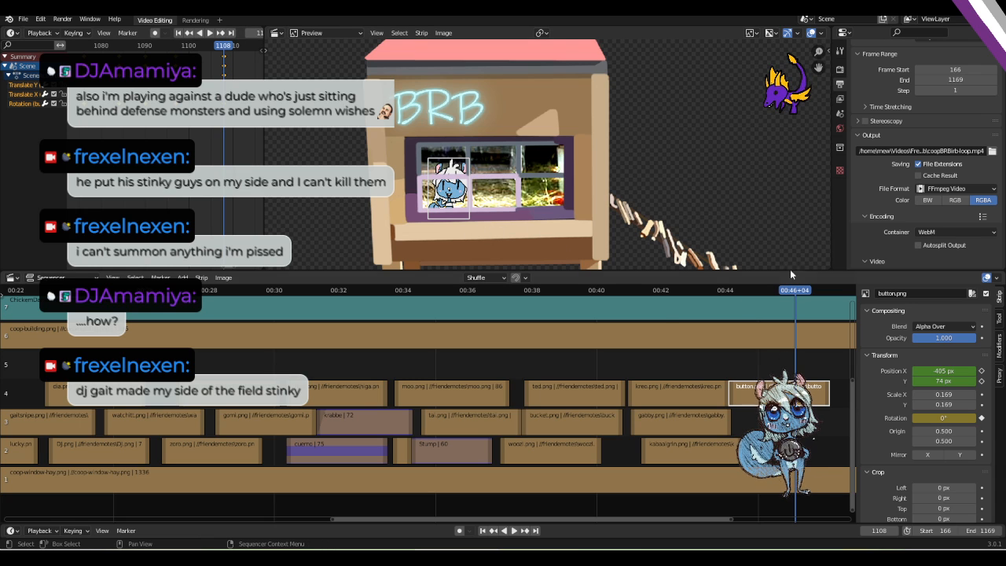
# At frame 1131, move button.png down behind the coop wall to about X -307 px, Y -79 px, and keyframe its position.
pyautogui.moveTo(797, 292); pyautogui.dragTo(826, 299)
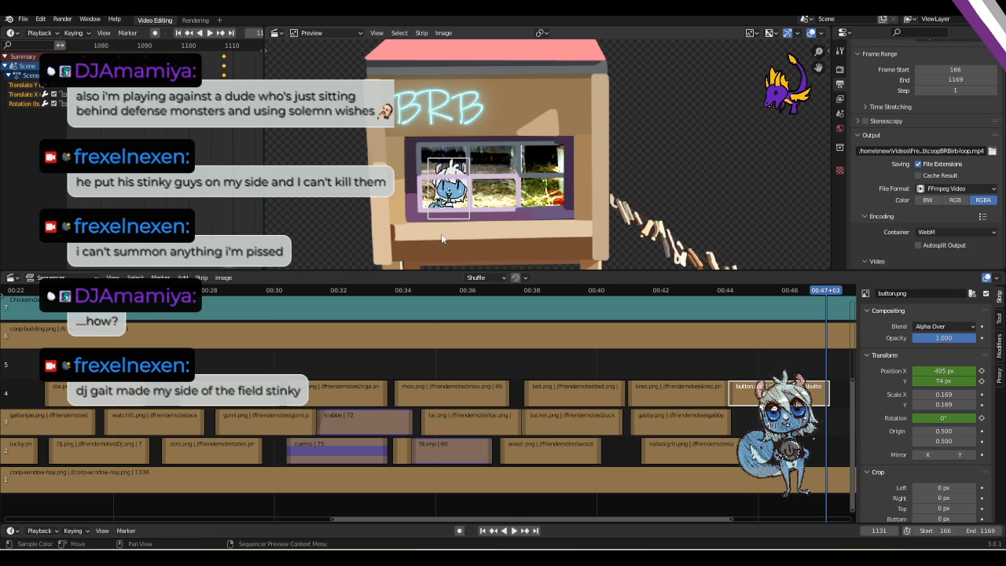
pyautogui.press('g')
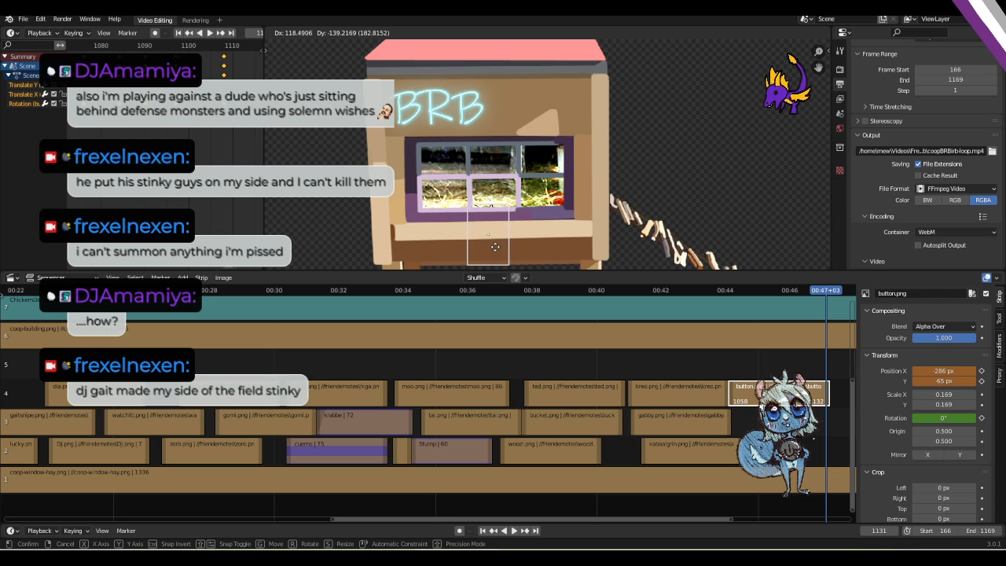
pyautogui.click(488, 251)
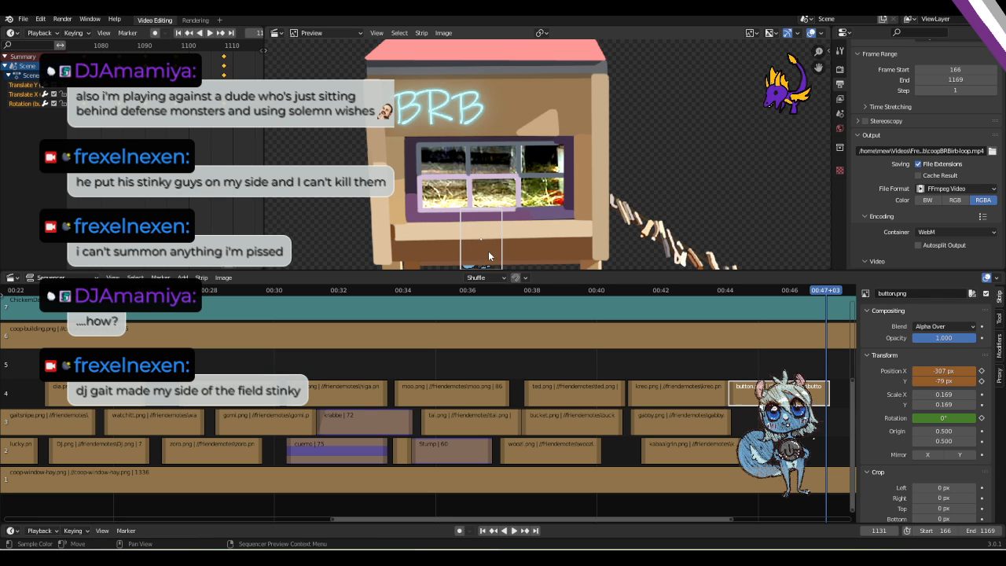
pyautogui.scroll(-1, 624, 223)
pyautogui.scroll(1, 516, 240)
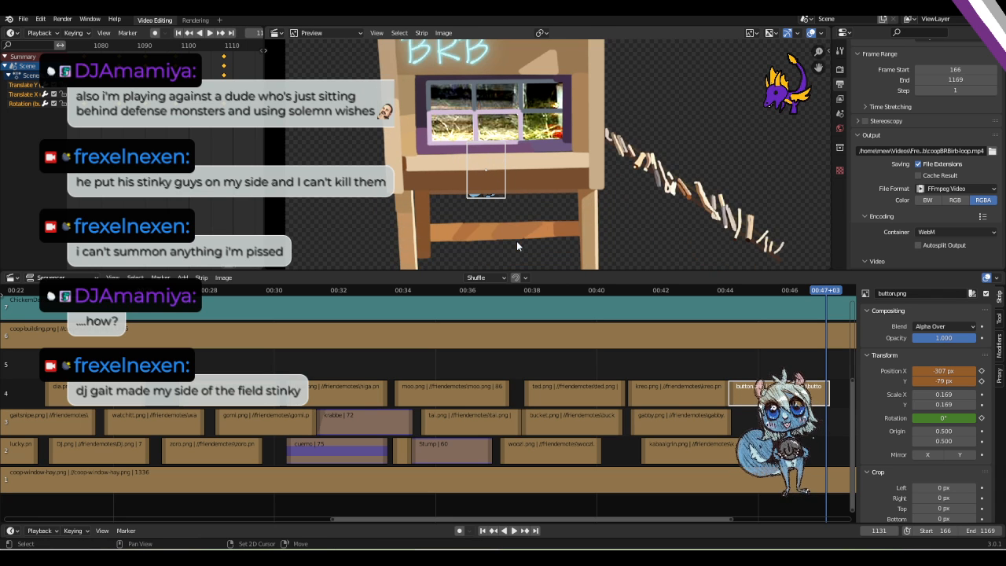
pyautogui.scroll(2, 490, 212)
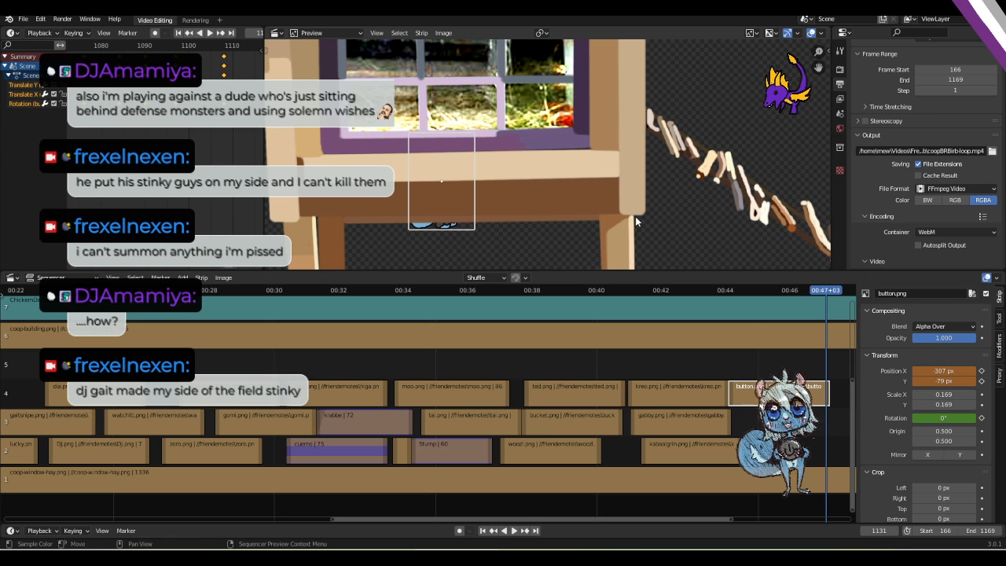
pyautogui.click(981, 371)
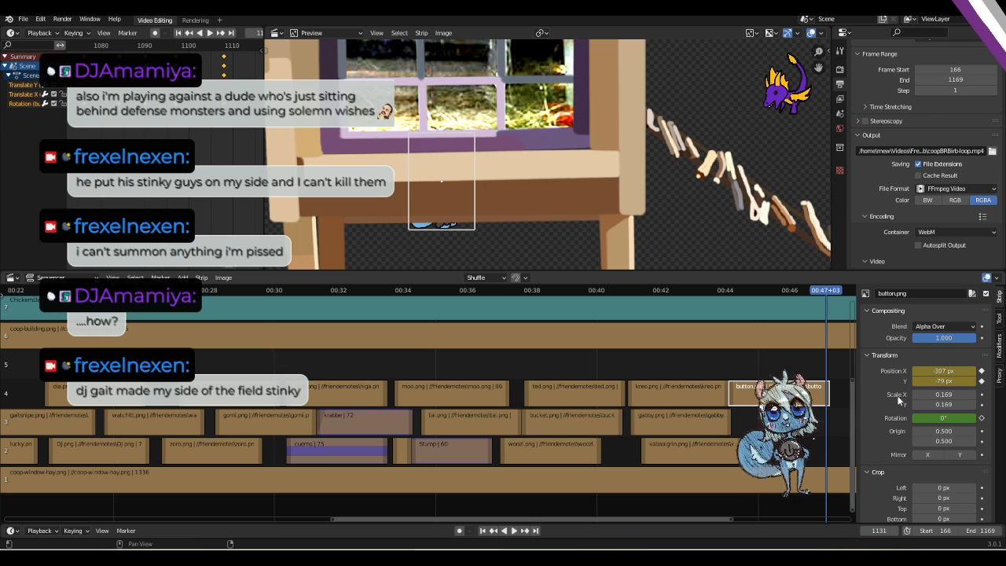
# Keyframe button.png's bottom crop at 0 px on frame 1108 and at 362 px on frame 1131.
pyautogui.scroll(-1, 890, 477)
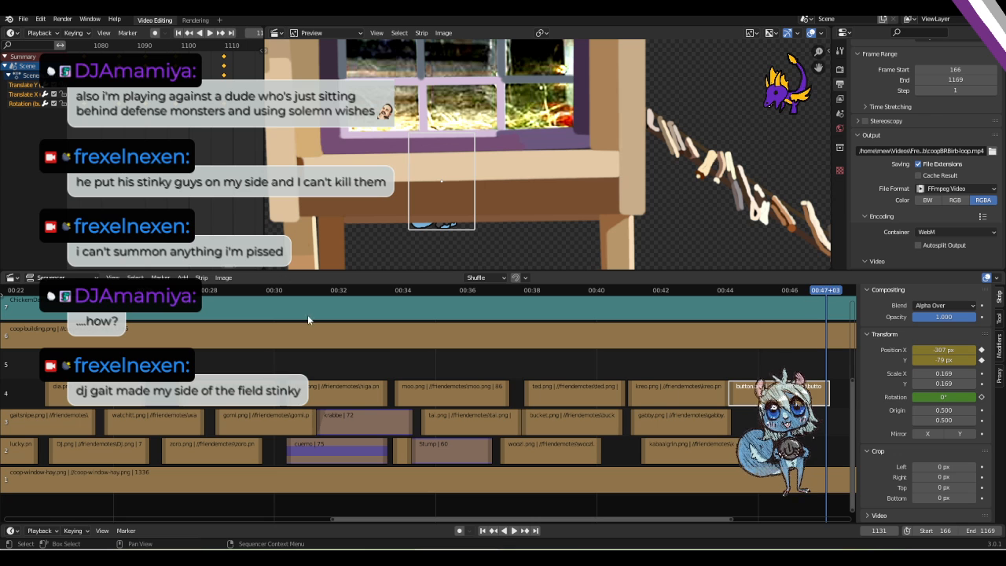
pyautogui.click(189, 35)
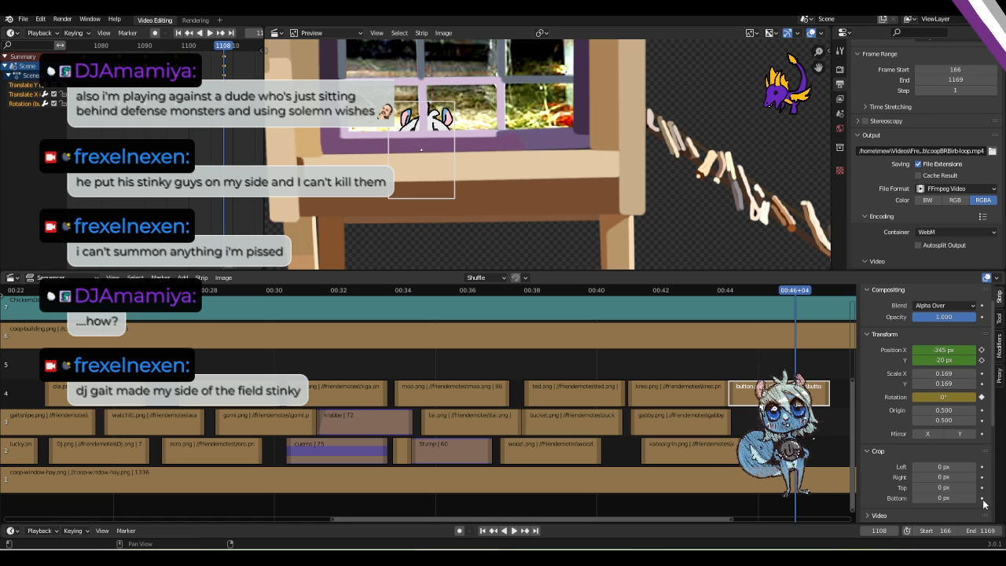
pyautogui.click(221, 33)
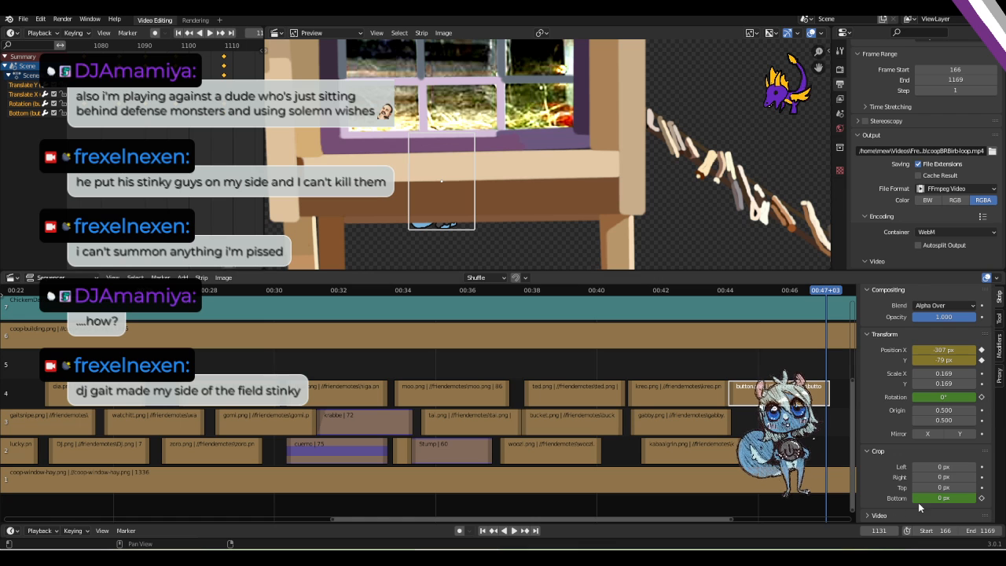
pyautogui.moveTo(924, 500); pyautogui.dragTo(986, 499)
pyautogui.click(981, 498)
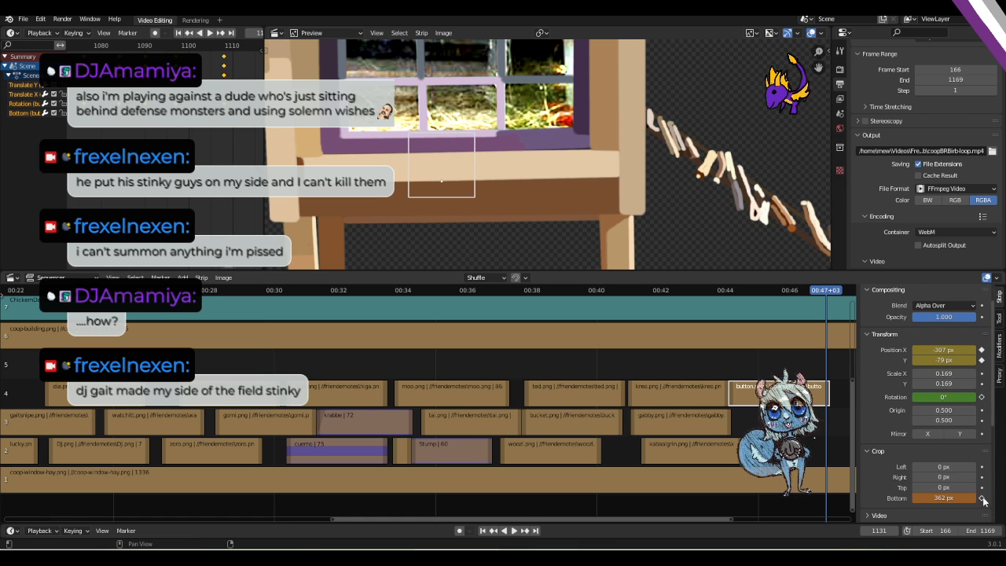
pyautogui.scroll(1, 448, 215)
pyautogui.scroll(-4, 444, 184)
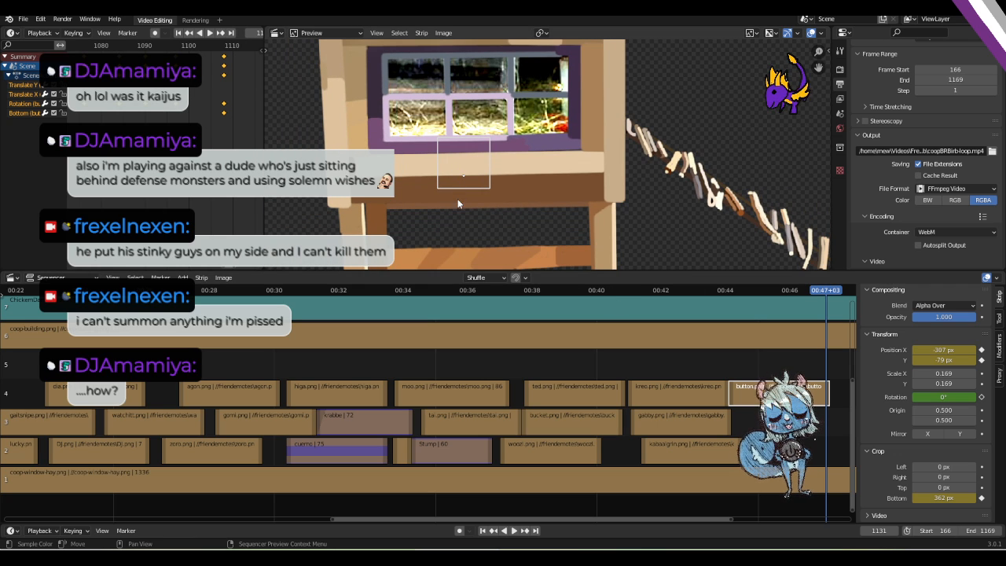
# Play back button.png's animation from its first keyframe through the exit at frame 1131.
pyautogui.click(188, 34)
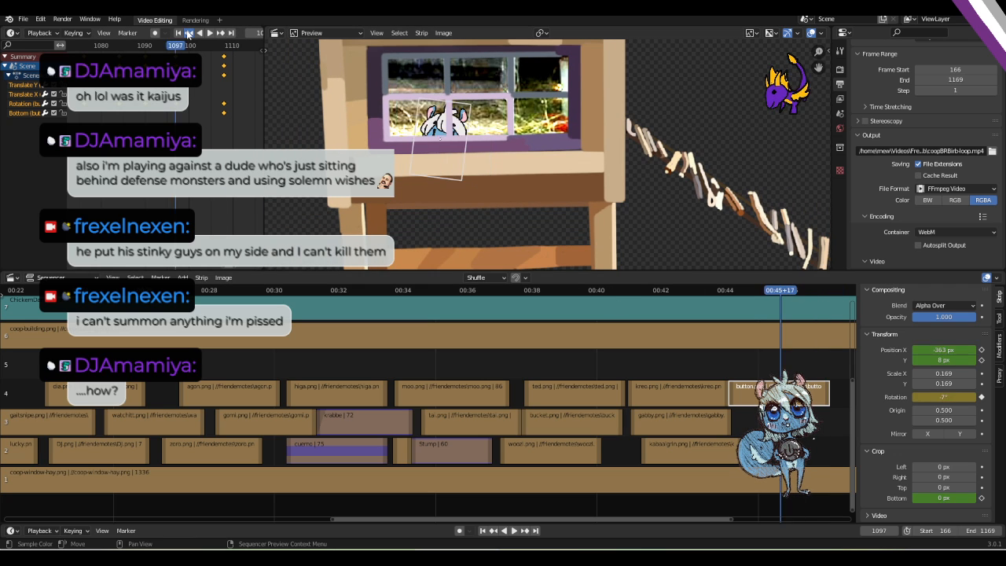
pyautogui.click(189, 34)
pyautogui.click(189, 34)
pyautogui.click(189, 34)
pyautogui.click(189, 34)
pyautogui.press('space')
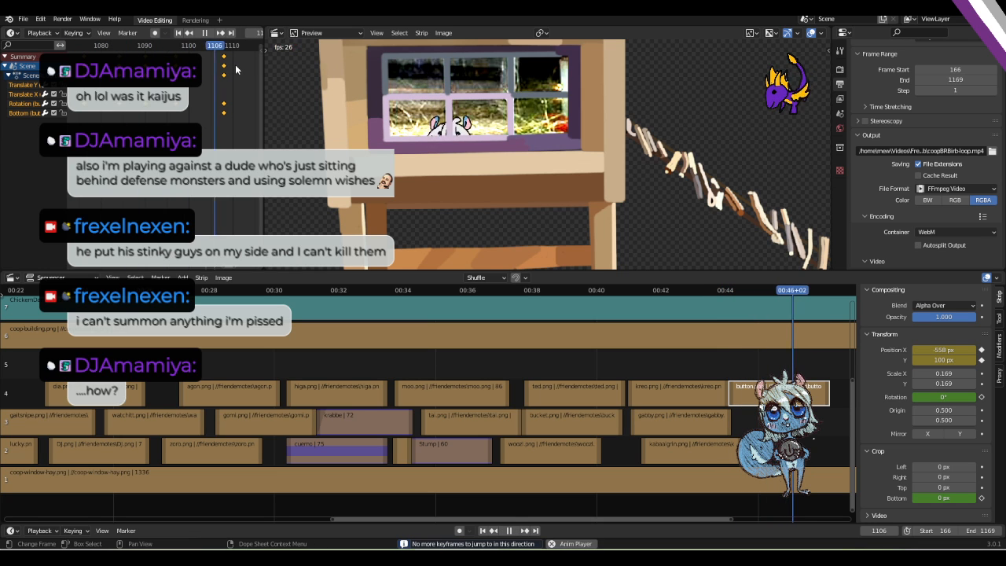
pyautogui.press('space')
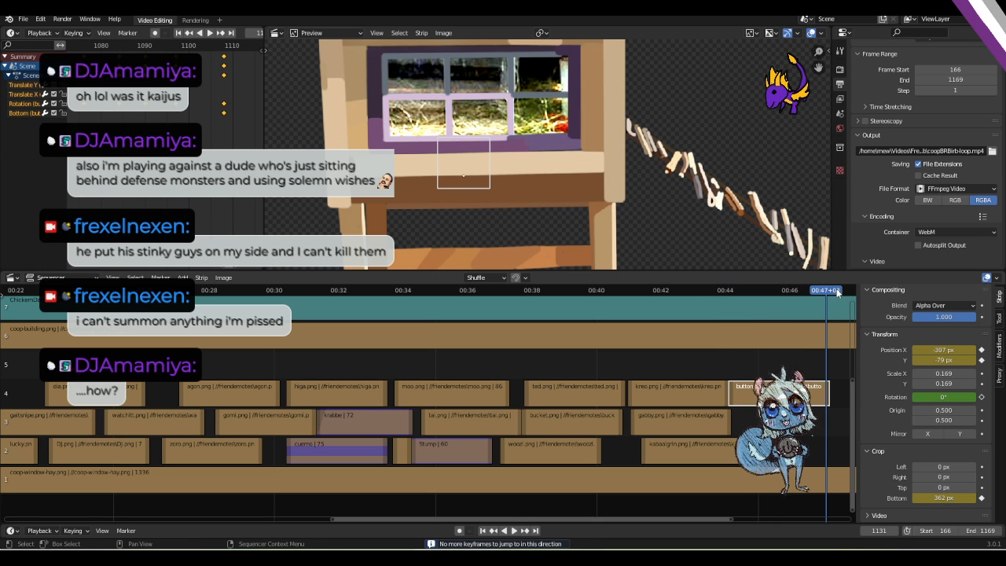
# Step through button.png's keyframes between frames 1067 and 1108 and check its position at each.
pyautogui.moveTo(807, 294); pyautogui.dragTo(753, 303)
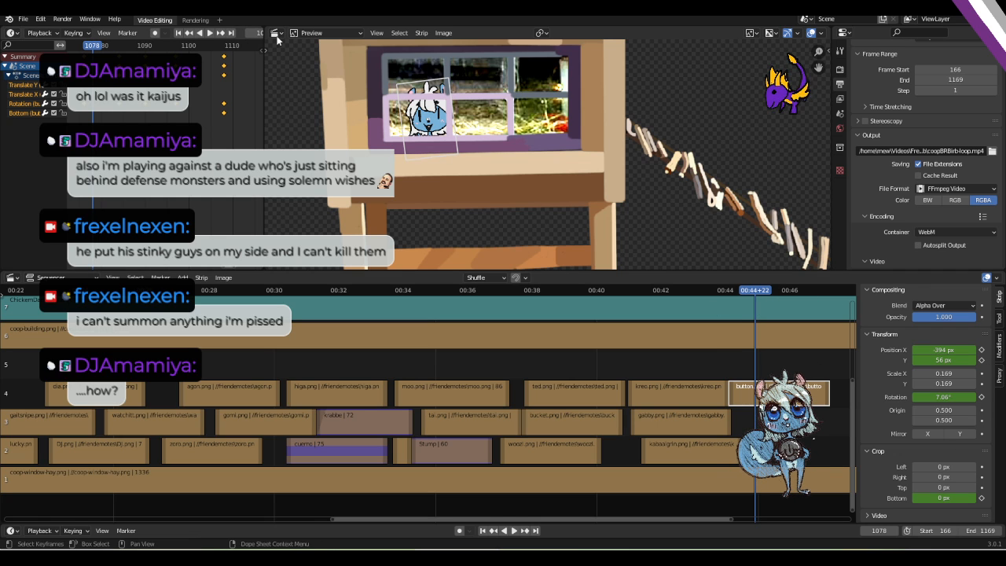
pyautogui.click(211, 33)
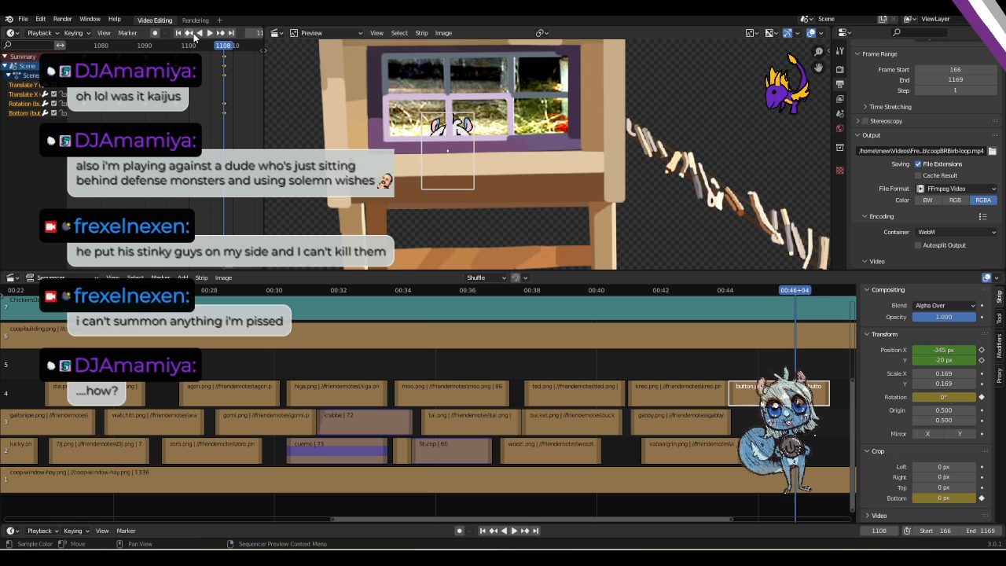
pyautogui.click(191, 33)
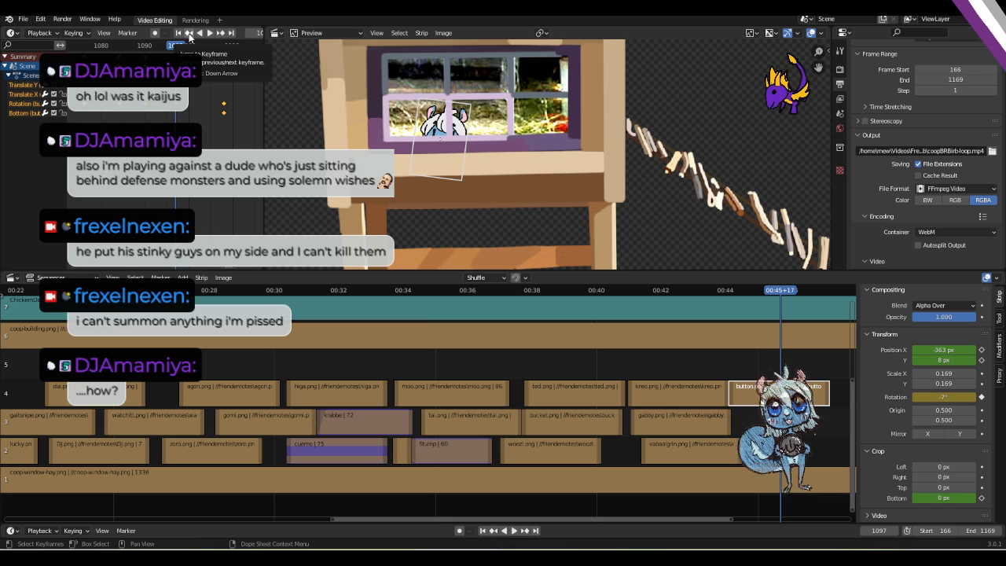
pyautogui.click(190, 33)
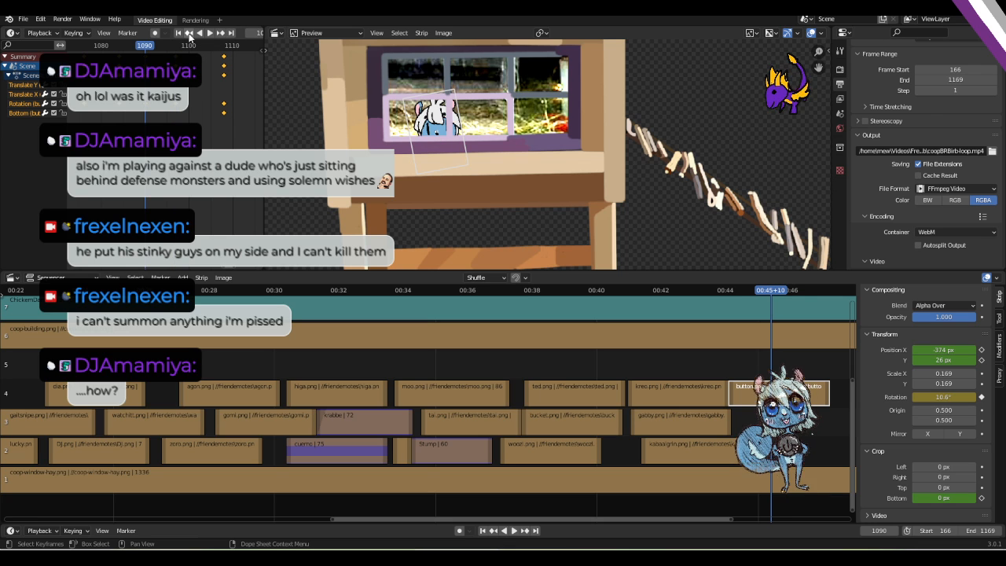
pyautogui.click(190, 36)
pyautogui.click(190, 36)
pyautogui.click(190, 36)
pyautogui.click(191, 35)
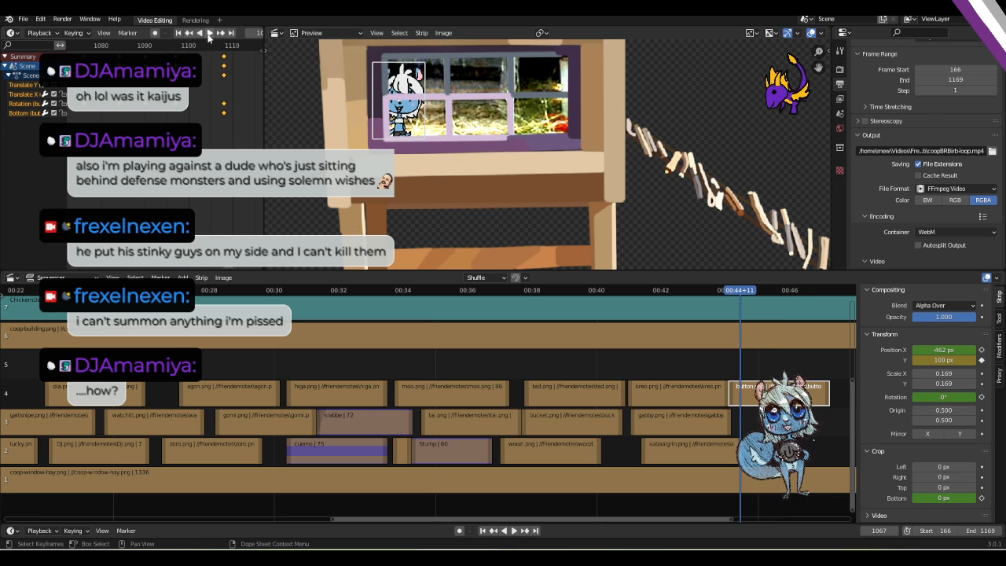
pyautogui.click(222, 35)
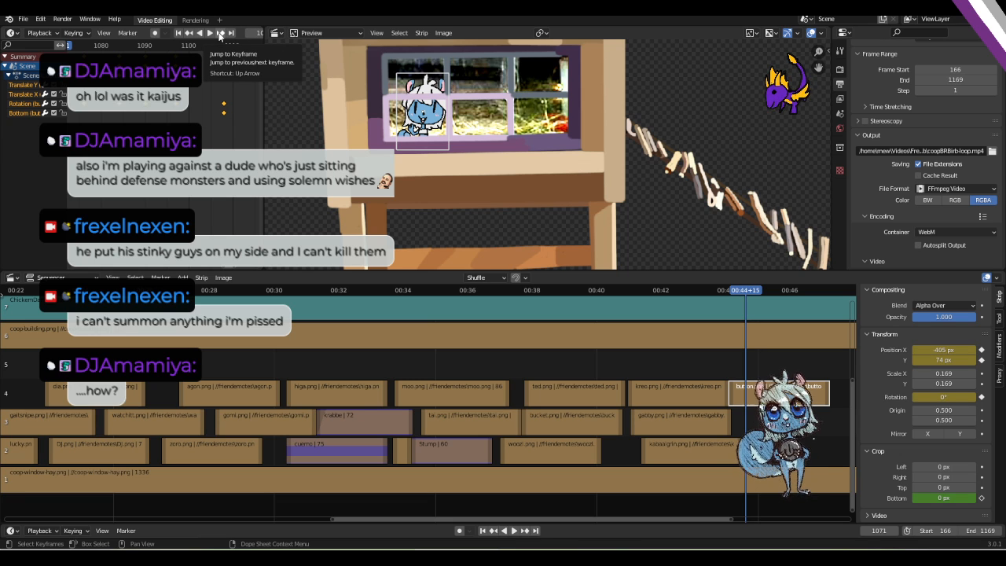
pyautogui.click(190, 33)
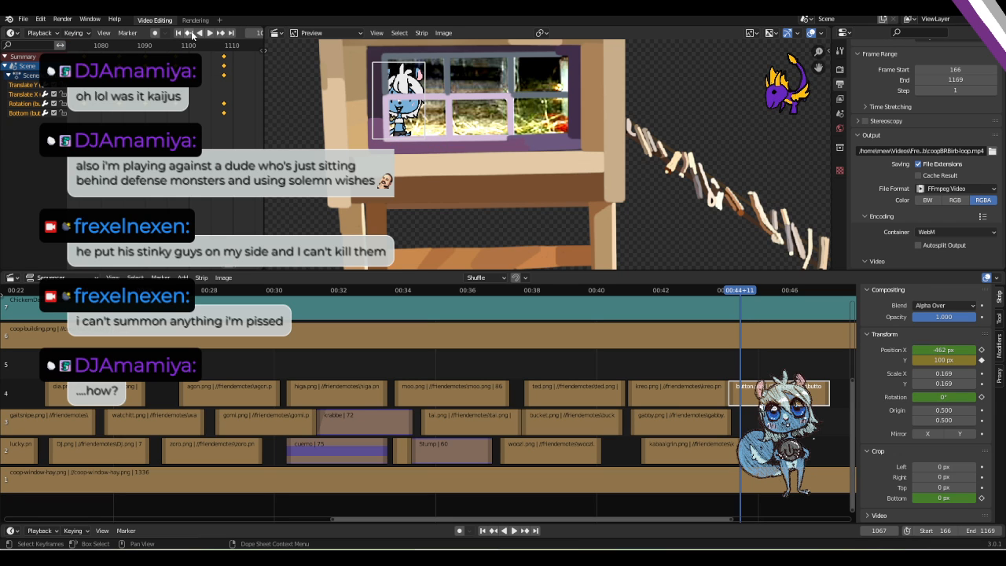
pyautogui.click(220, 33)
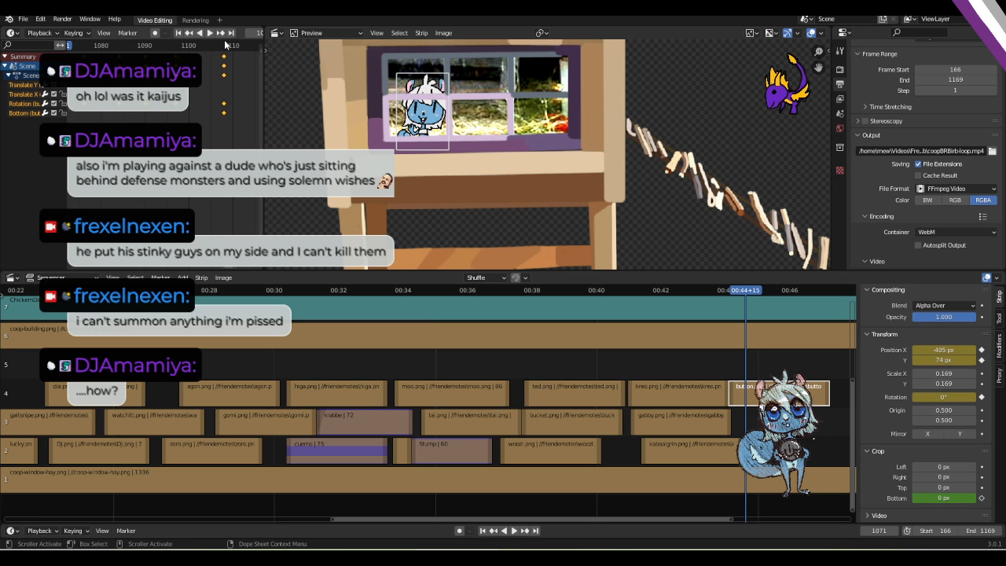
# Keyframe button.png's Y position at 74 px on frame 1097 and its X position at -397 px on frame 1090.
pyautogui.moveTo(198, 47); pyautogui.dragTo(178, 49)
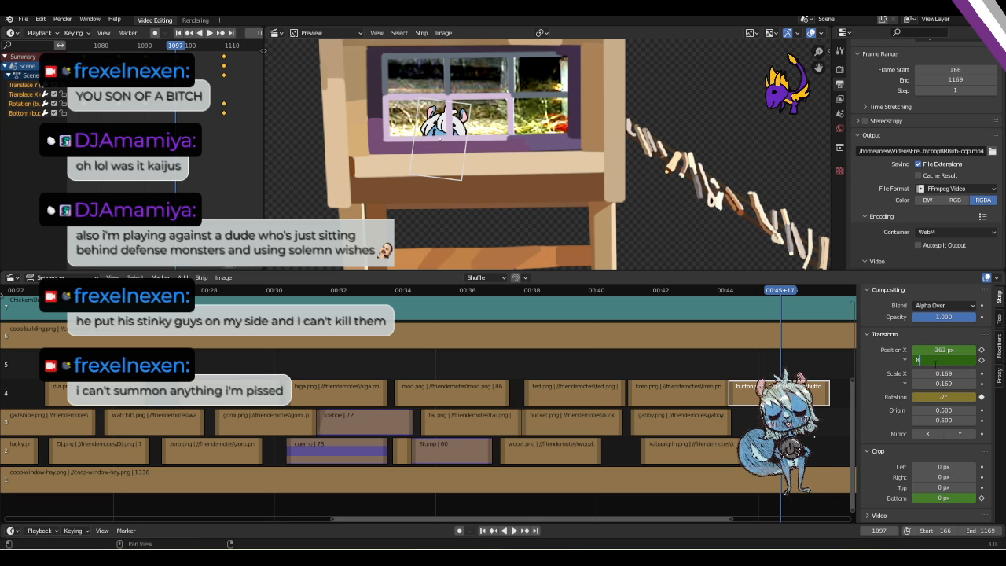
pyautogui.press('Return')
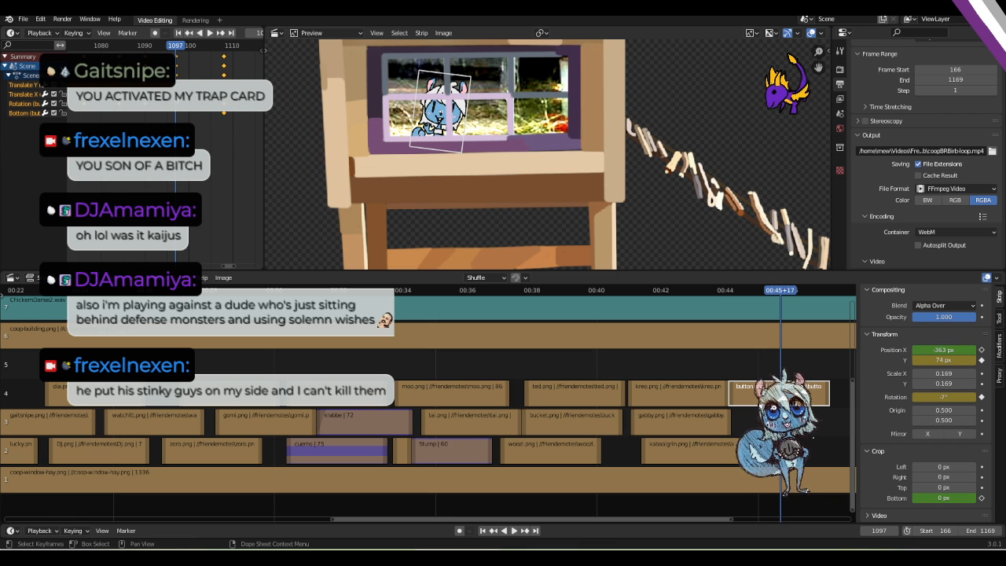
pyautogui.hotkey('shift', 'ctrl', 'space')
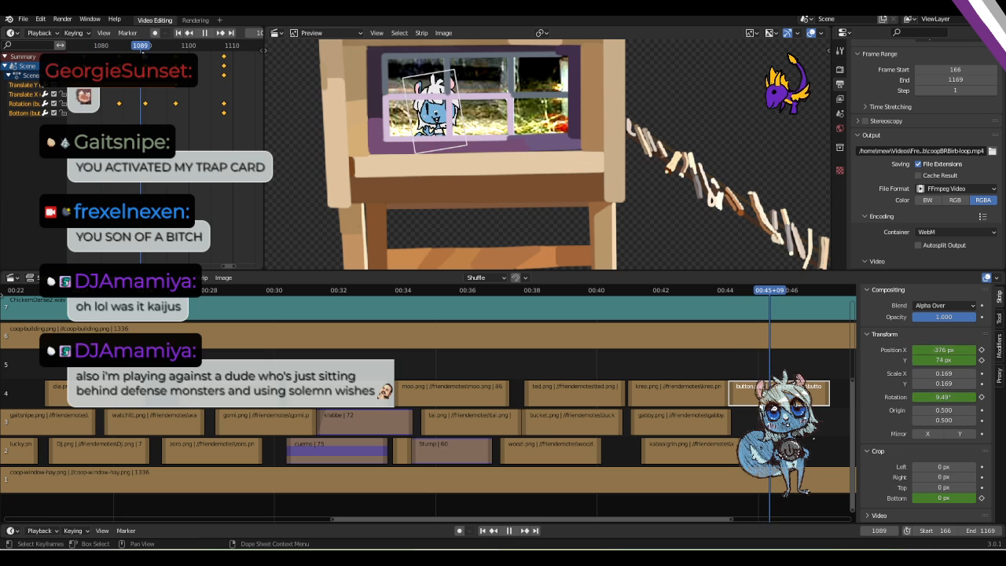
pyautogui.press('space')
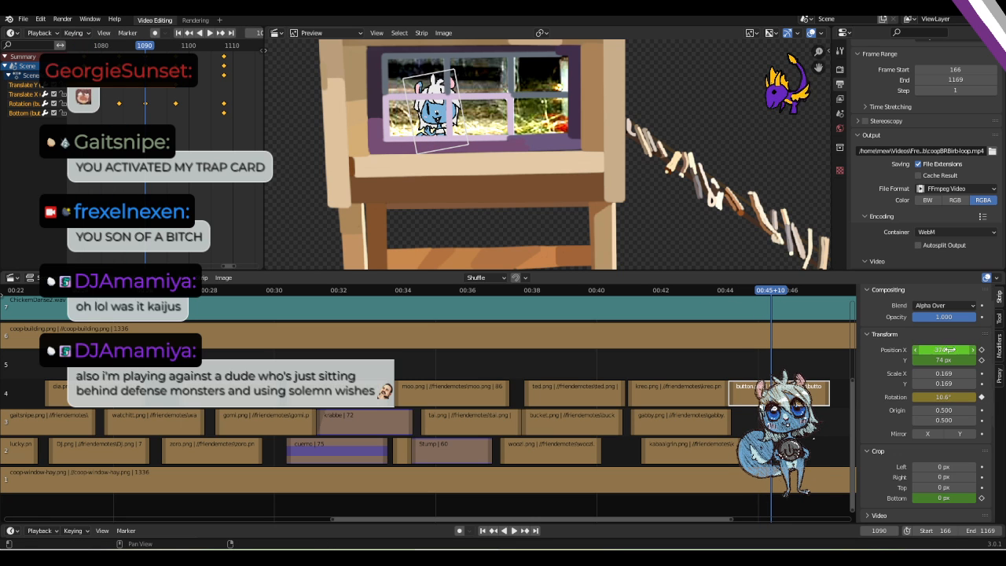
pyautogui.click(944, 348)
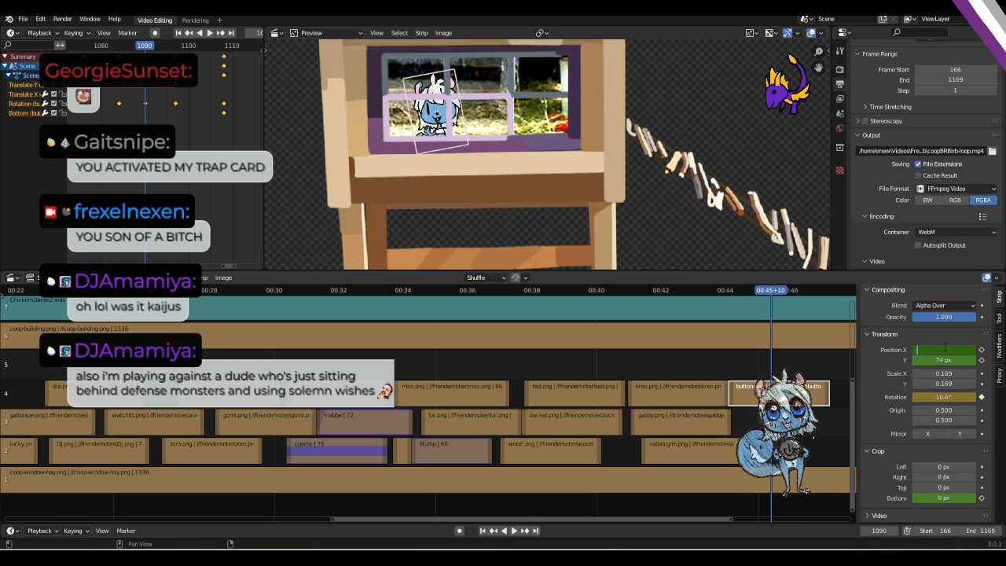
pyautogui.write('-397')
pyautogui.press('Return')
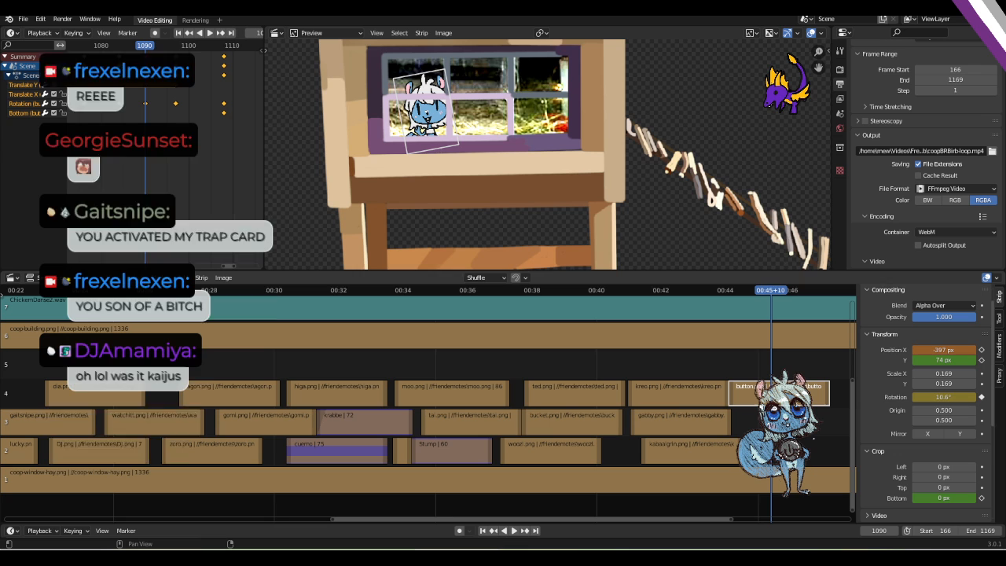
pyautogui.click(981, 349)
# Play back button.png's revised motion from before frame 1080 to past its exit, and save the project.
pyautogui.moveTo(146, 47); pyautogui.dragTo(63, 46)
pyautogui.press('space')
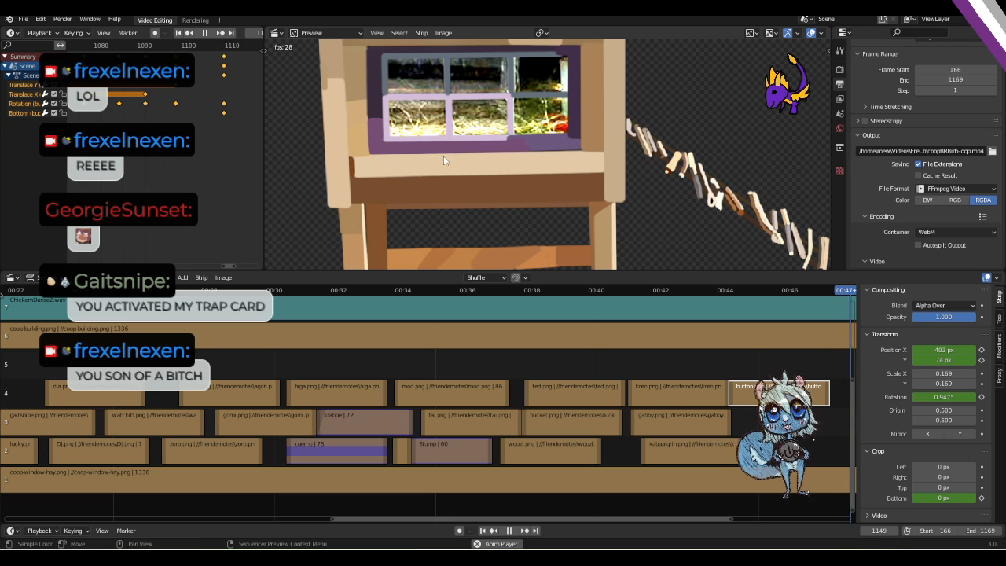
pyautogui.press('space')
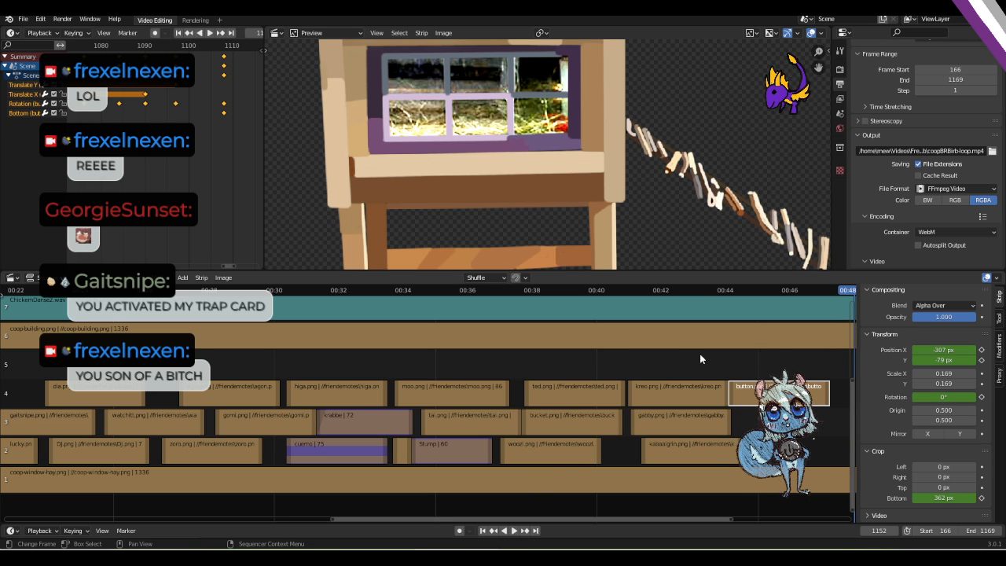
pyautogui.hotkey('ctrl', 's')
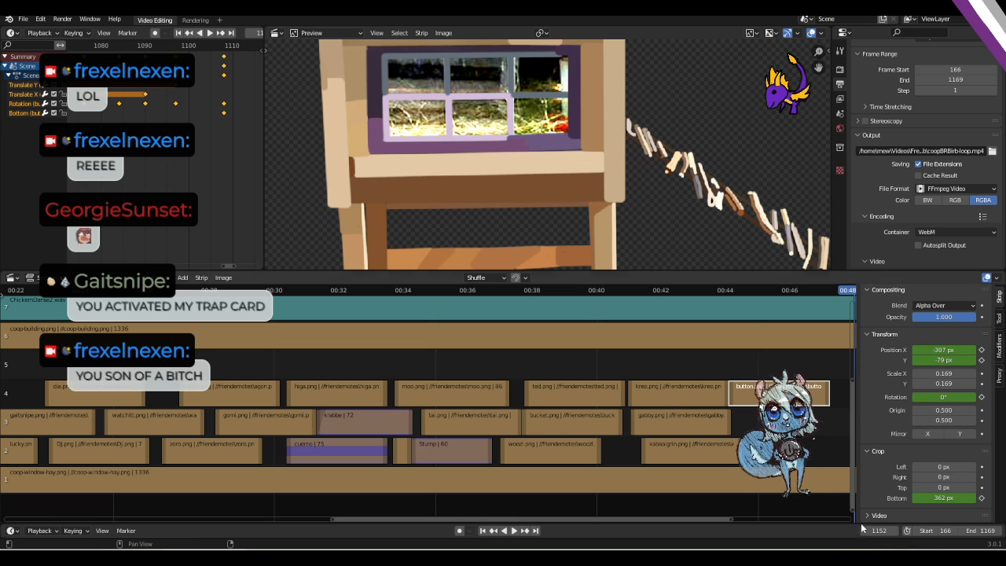
pyautogui.click(887, 556)
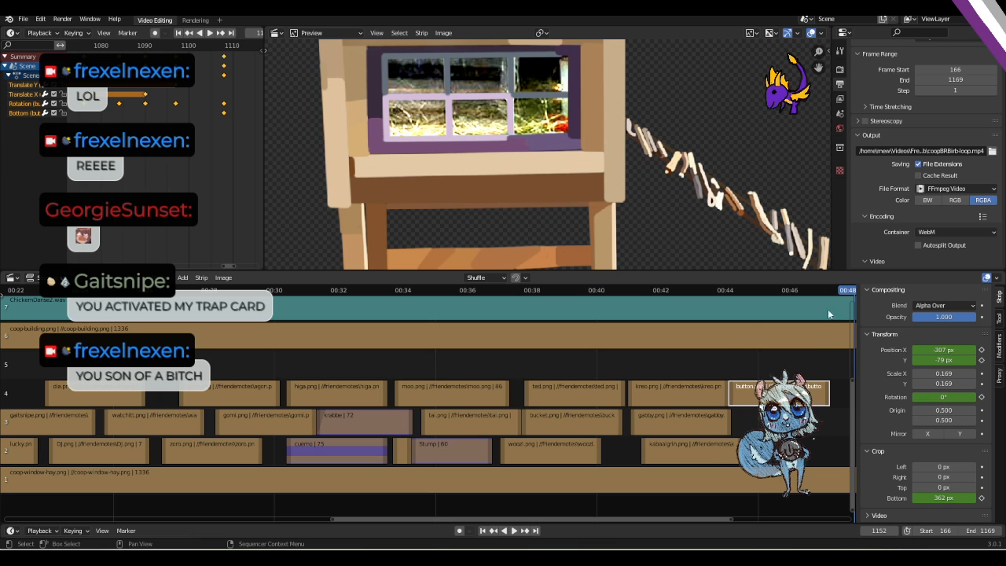
# Scrub the sequencer back to frame 1070 to show button.png in the coop window.
pyautogui.moveTo(836, 293); pyautogui.dragTo(743, 315)
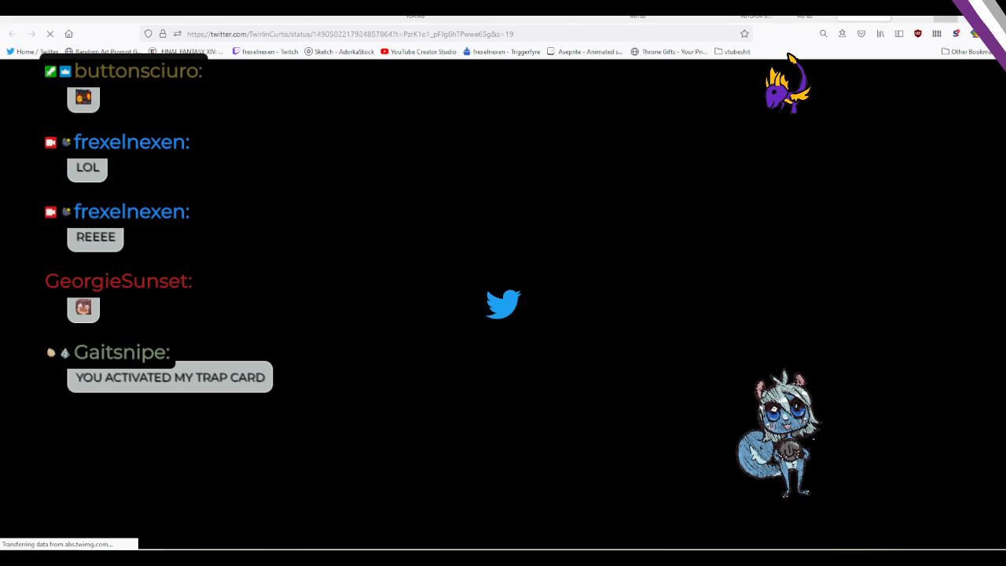
pyautogui.hotkey('alt', 'Tab')
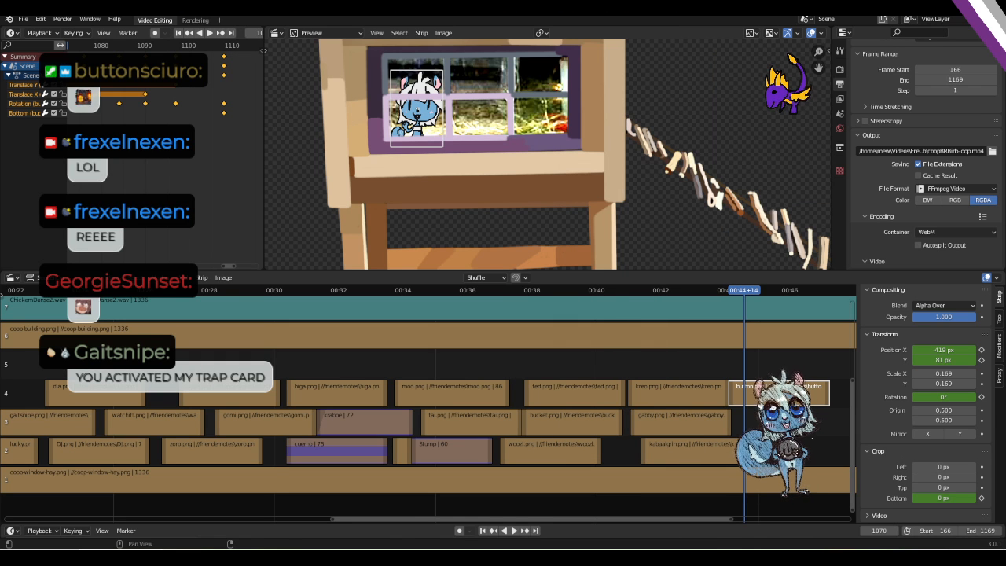
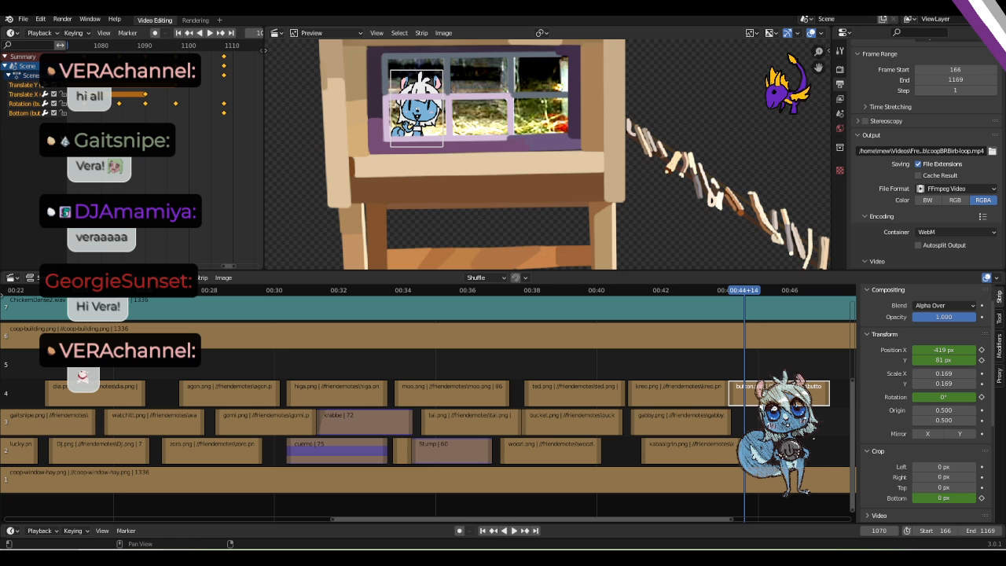
# Switch to the browser showing the "I eat da goopy" tweet, close its developer tools and clear the text selection.
pyautogui.moveTo(1005, 149); pyautogui.dragTo(546, 15)
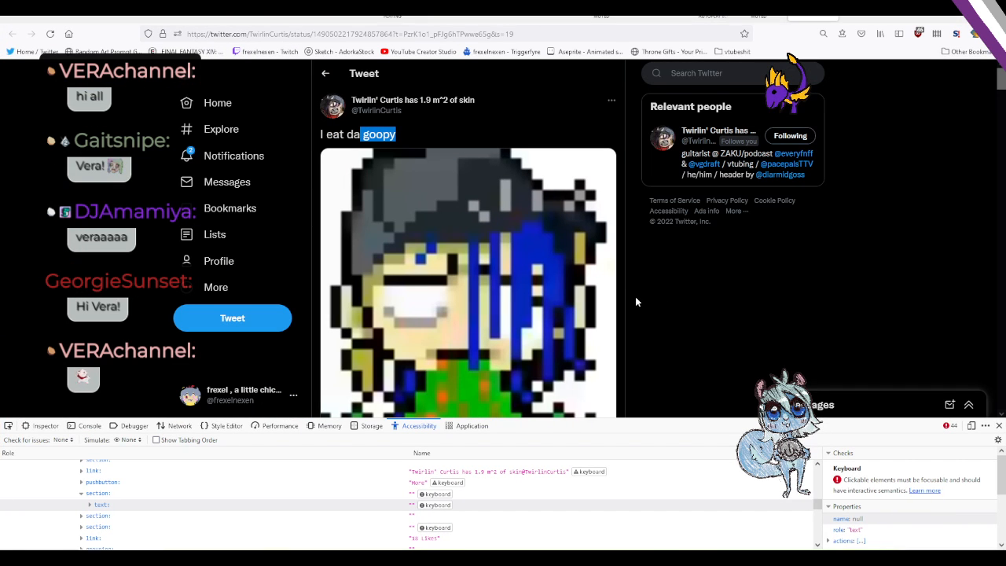
pyautogui.click(999, 425)
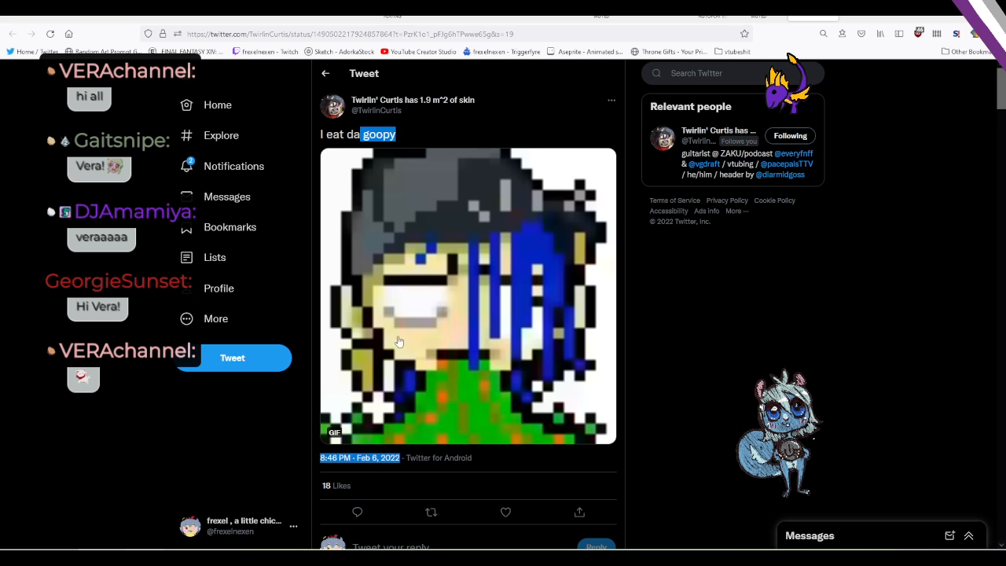
pyautogui.click(867, 434)
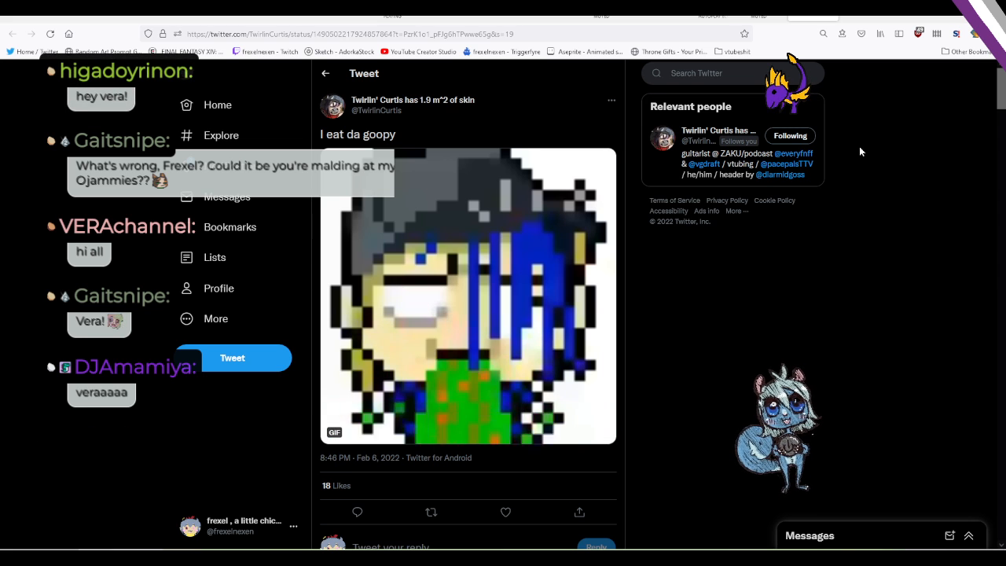
# Pick the tweet's GIF in the developer tools and examine its nodes in the accessibility tree.
pyautogui.moveTo(375, 134); pyautogui.dragTo(511, 475)
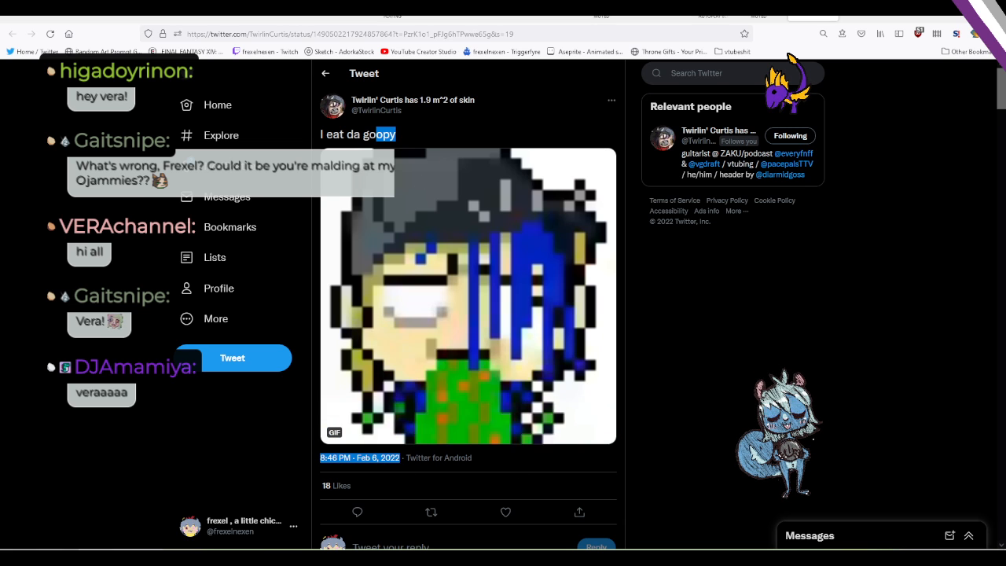
pyautogui.hotkey('ctrl', 'shift', 'i')
pyautogui.click(8, 425)
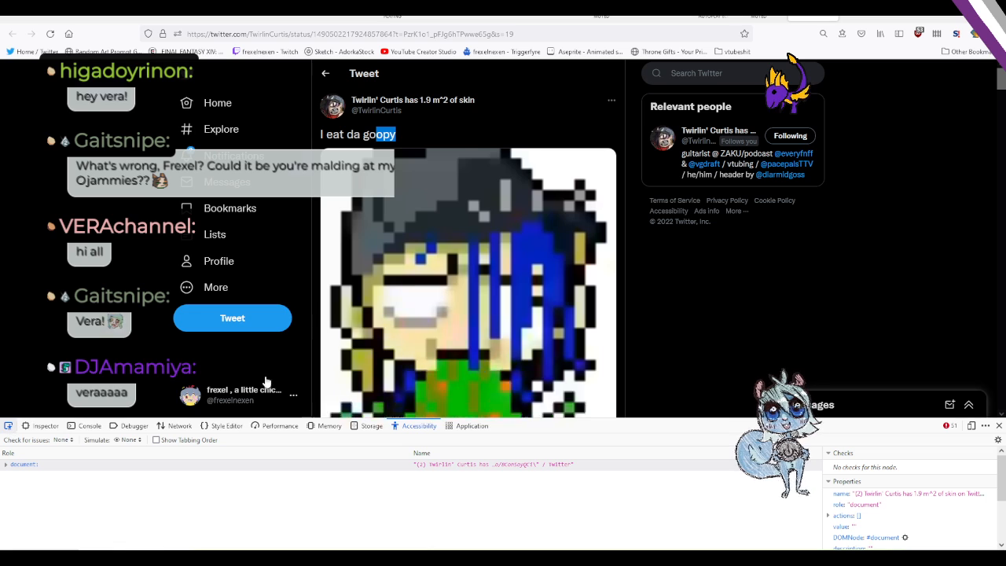
pyautogui.click(479, 274)
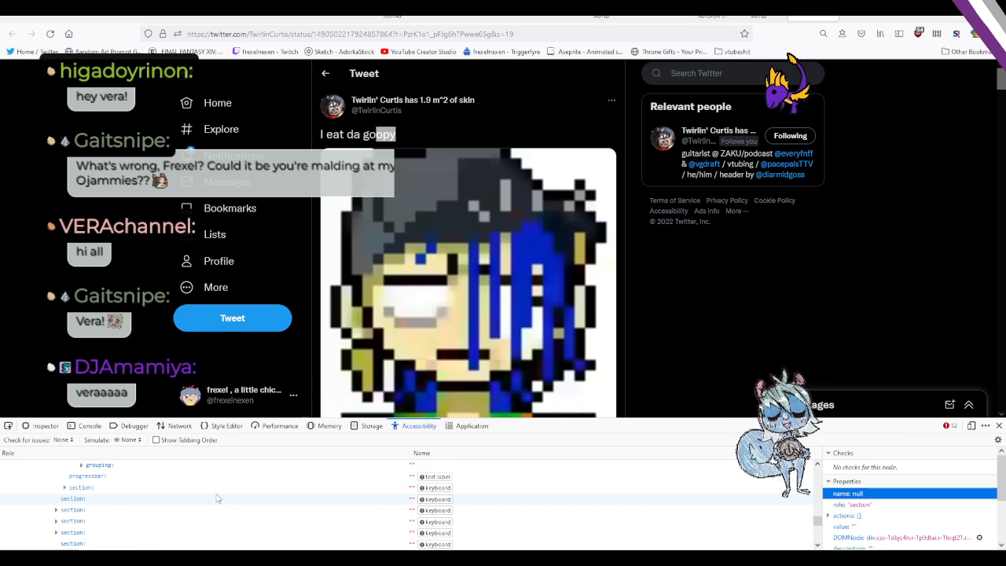
pyautogui.scroll(-2, 218, 499)
pyautogui.scroll(2, 132, 493)
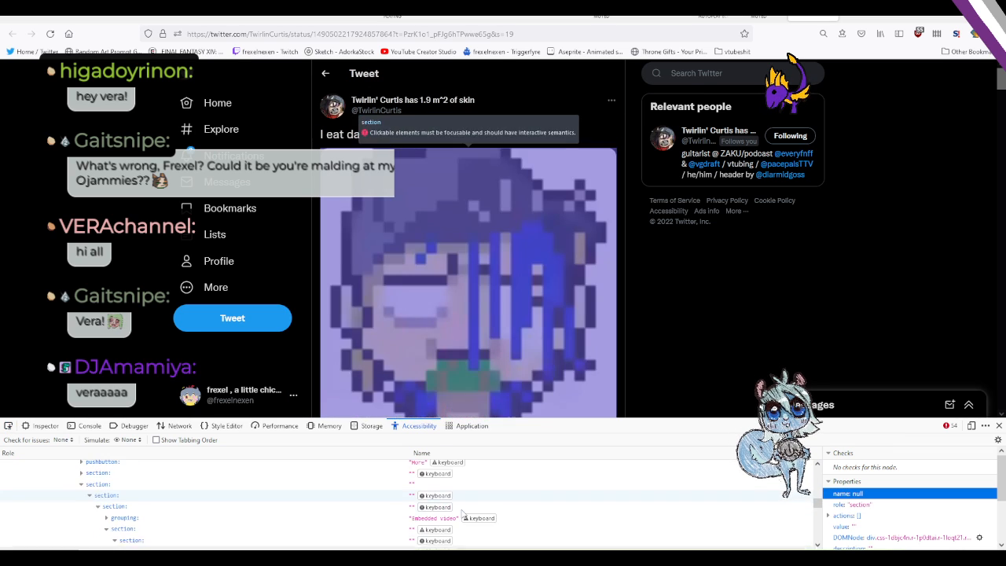
# Examine the HTML markup around the tweet's GIF for its video source, and close the developer tools.
pyautogui.click(41, 425)
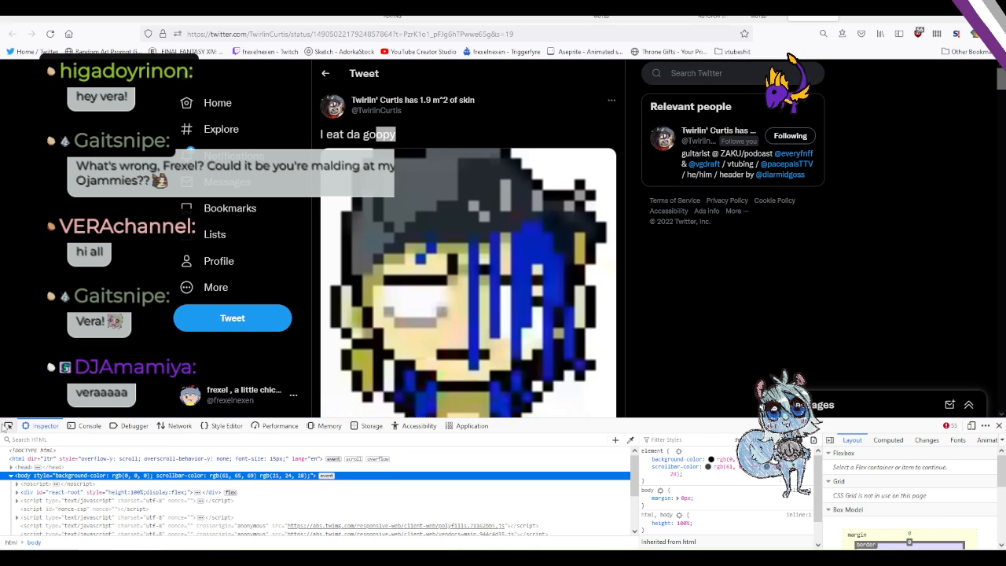
pyautogui.click(6, 425)
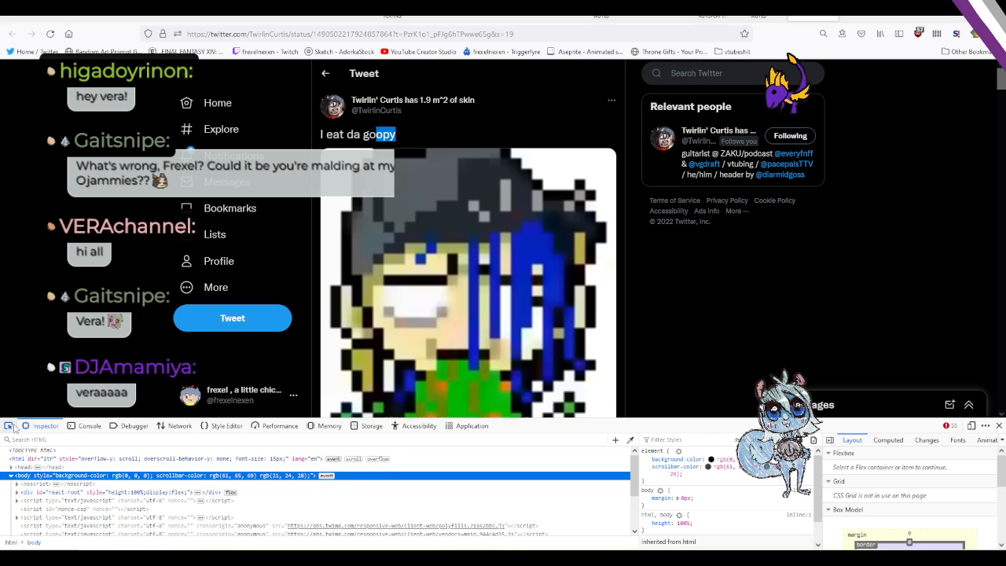
pyautogui.click(385, 383)
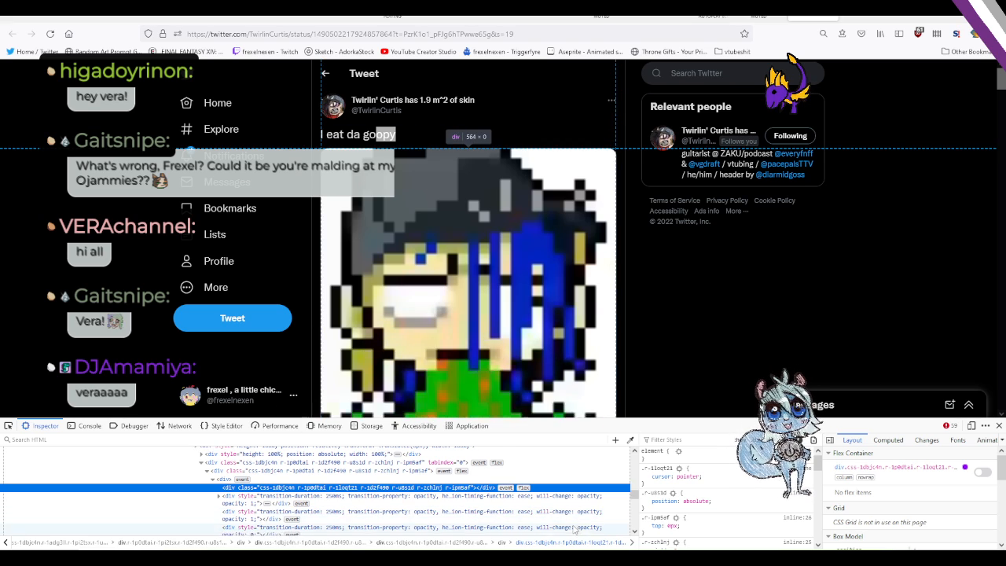
pyautogui.scroll(-2, 438, 505)
pyautogui.scroll(3, 438, 505)
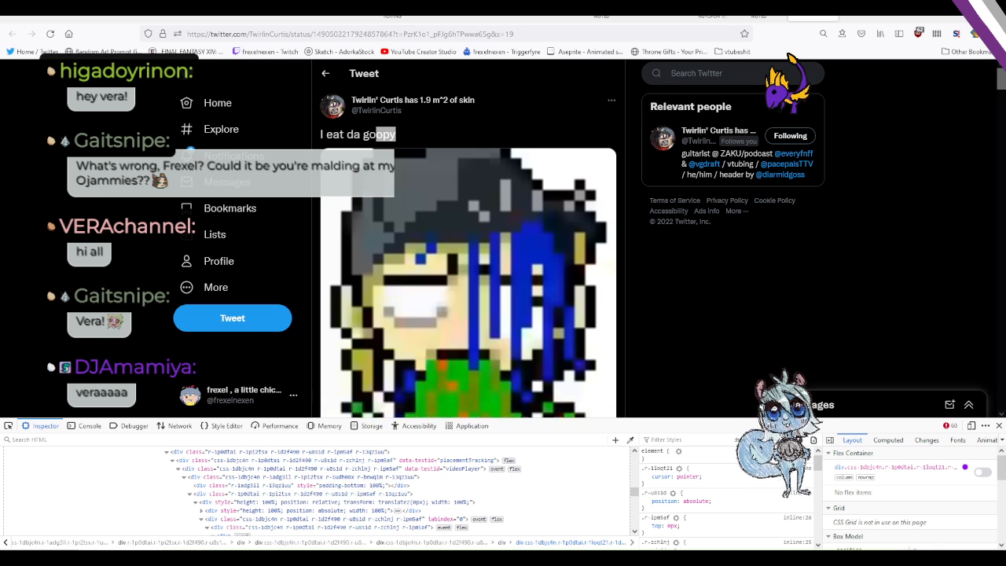
pyautogui.click(999, 425)
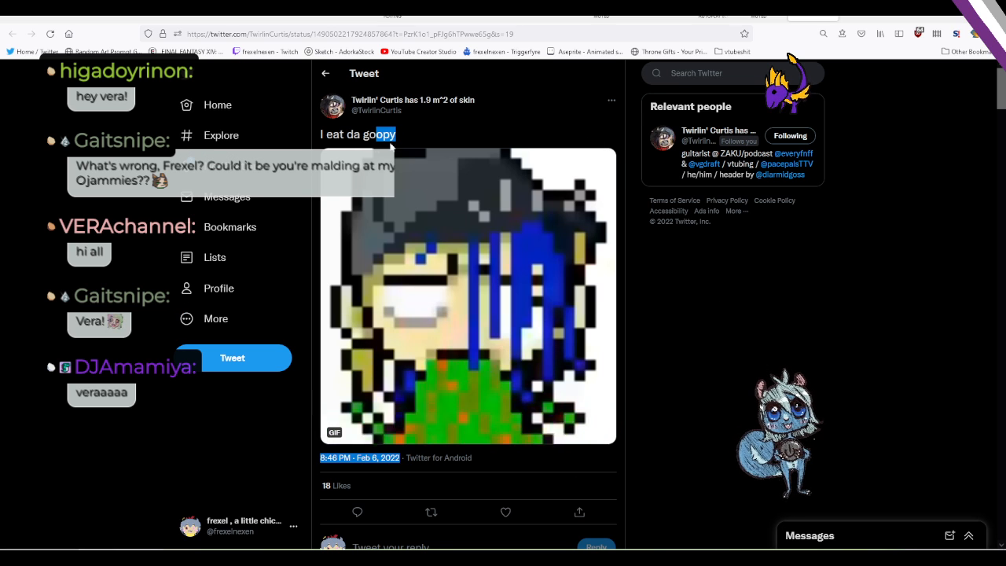
# Select the tweet from its text through its date and open the selection's source in a new tab.
pyautogui.moveTo(369, 134); pyautogui.dragTo(373, 464)
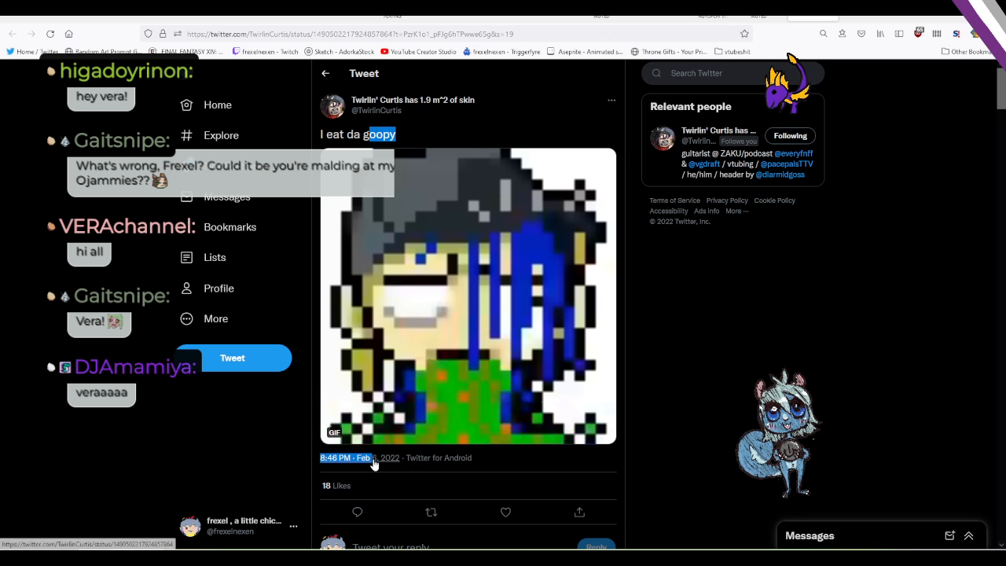
pyautogui.rightClick(382, 137)
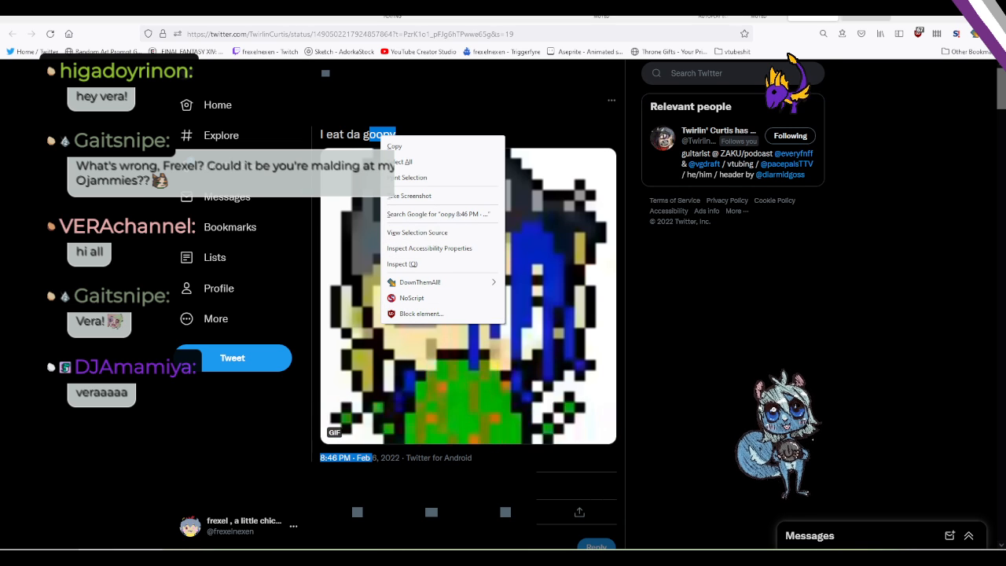
pyautogui.click(803, 15)
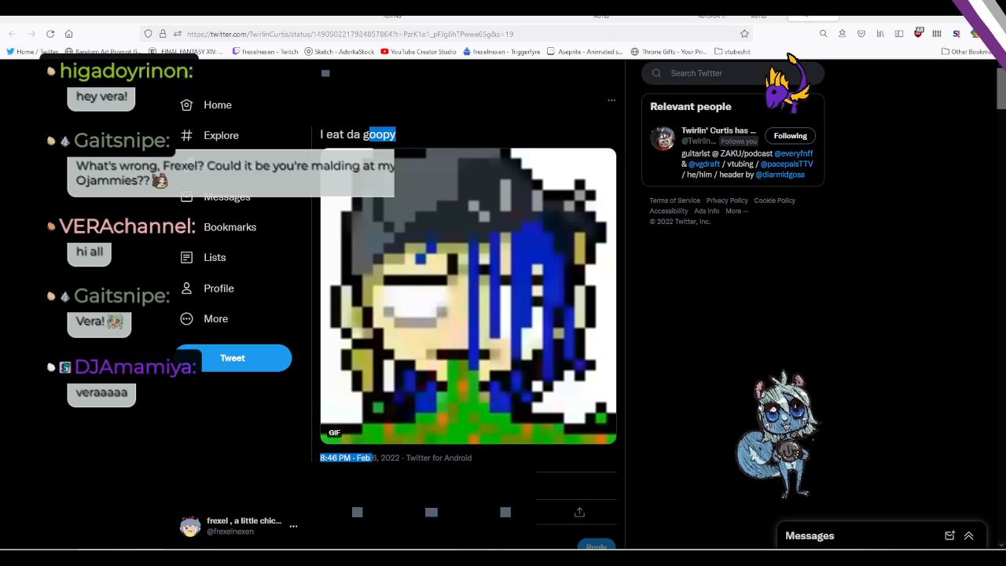
pyautogui.click(858, 17)
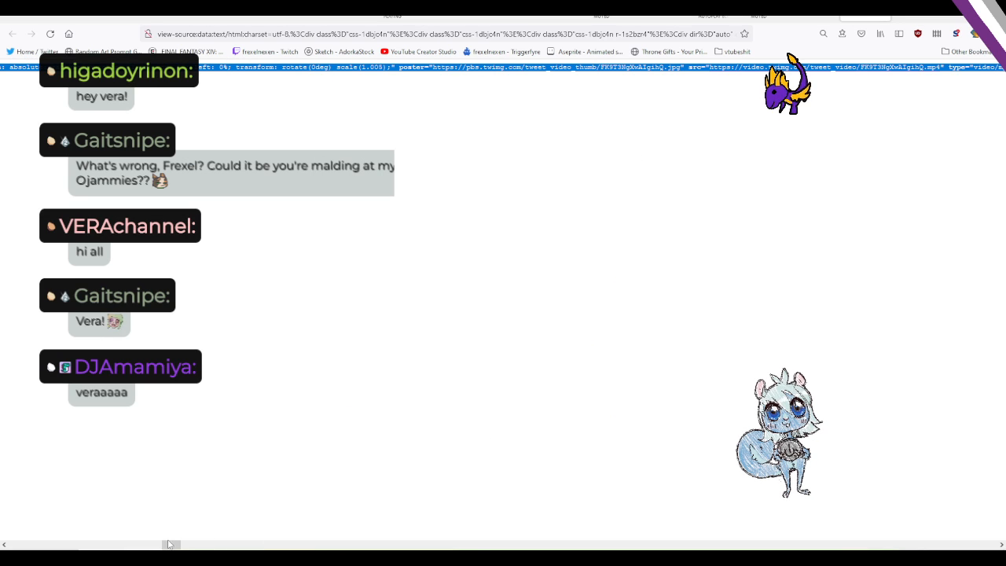
# Copy the .mp4 video URL from the tweet's source code and open it in the same tab.
pyautogui.moveTo(169, 544); pyautogui.dragTo(174, 545)
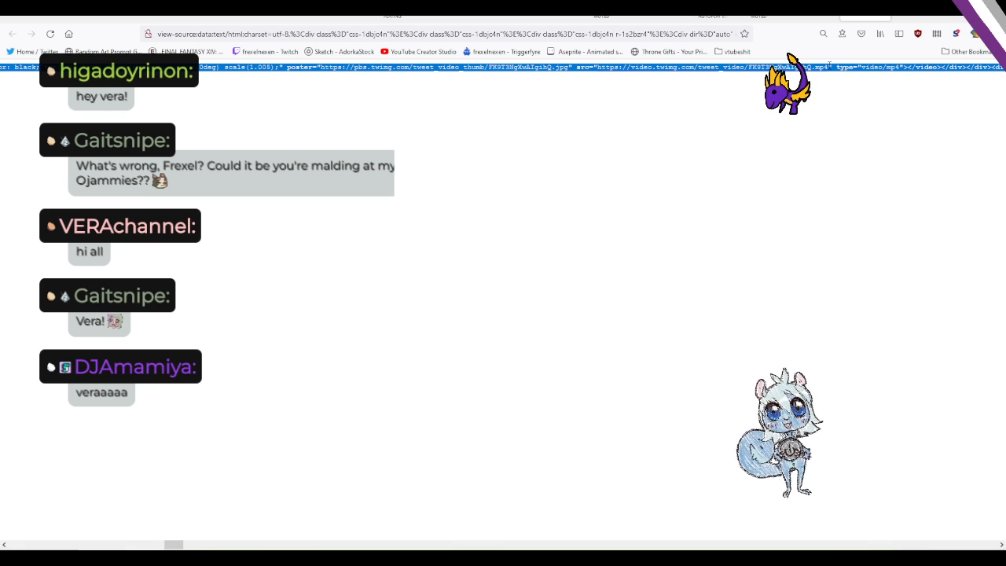
pyautogui.moveTo(828, 68); pyautogui.dragTo(603, 75)
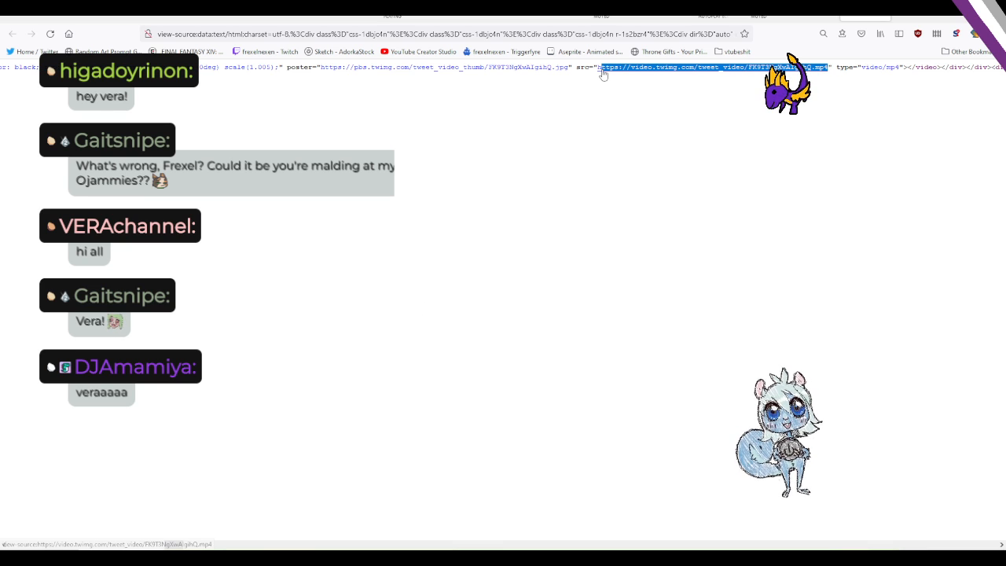
pyautogui.hotkey('ctrl', 'c')
pyautogui.click(577, 33)
pyautogui.hotkey('ctrl', 'v')
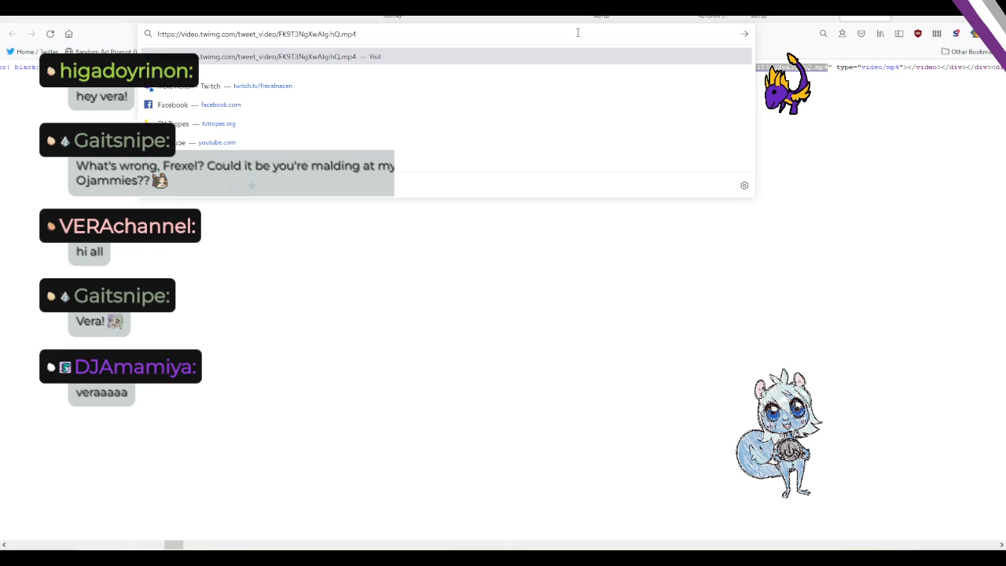
pyautogui.press('Return')
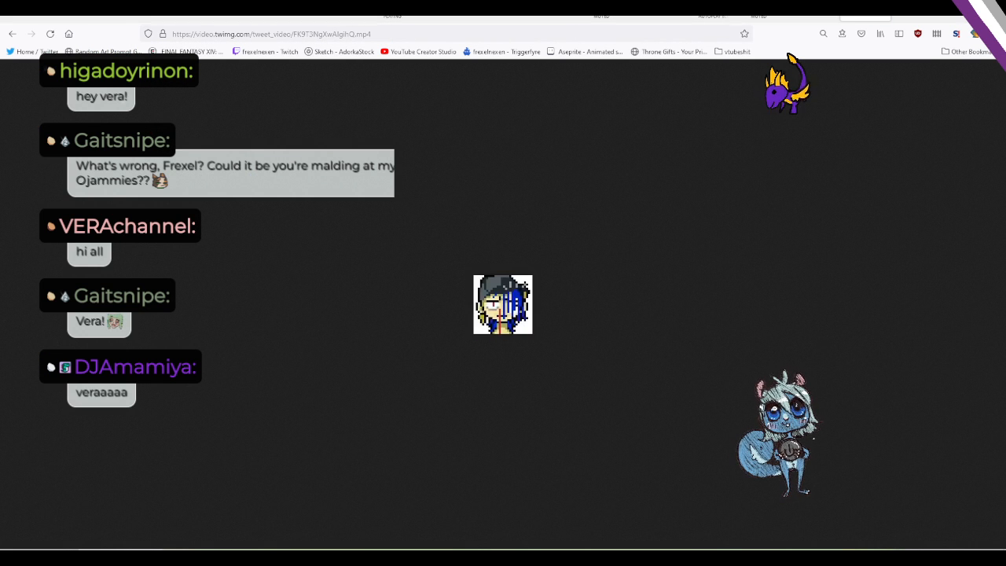
pyautogui.click(988, 34)
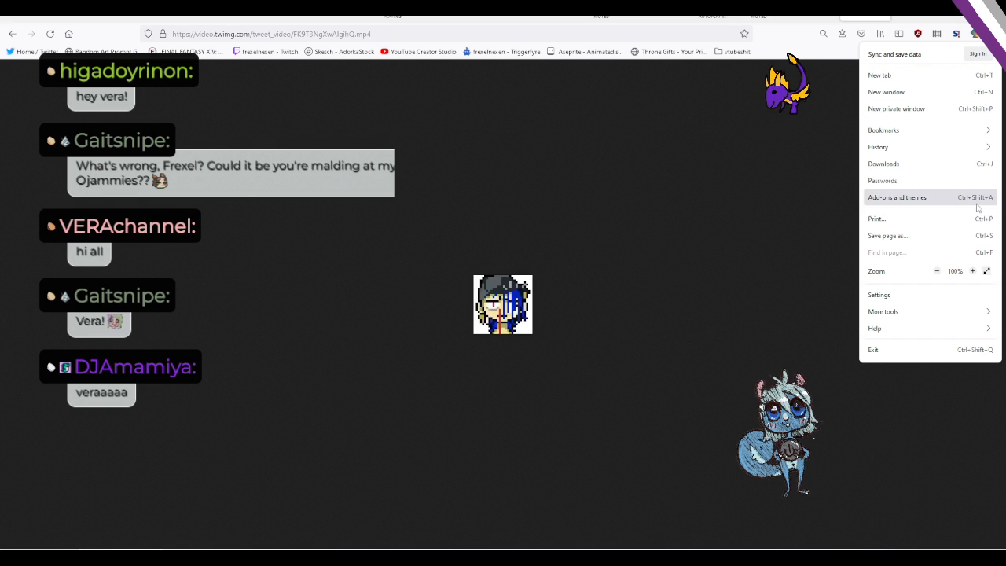
pyautogui.click(747, 338)
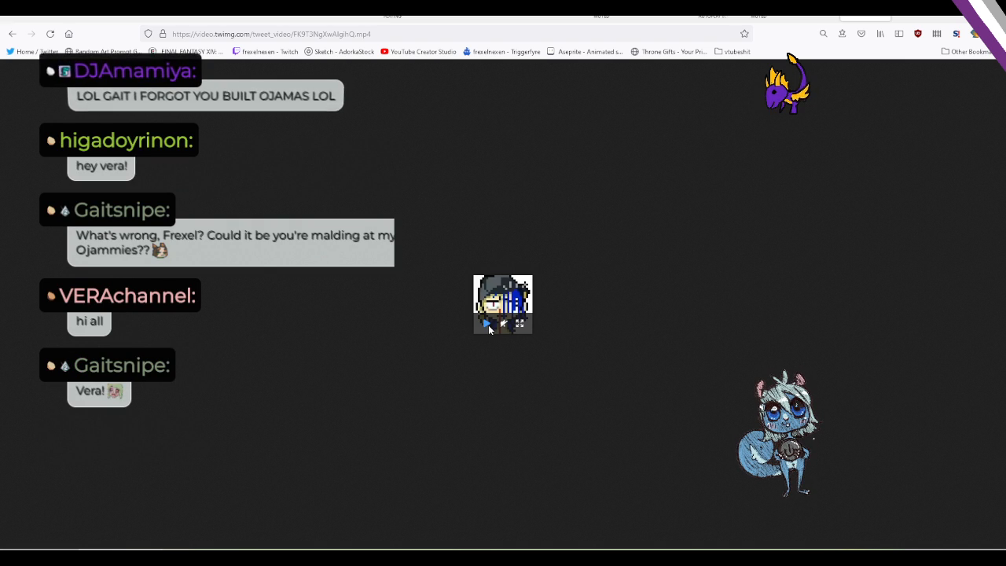
pyautogui.click(487, 326)
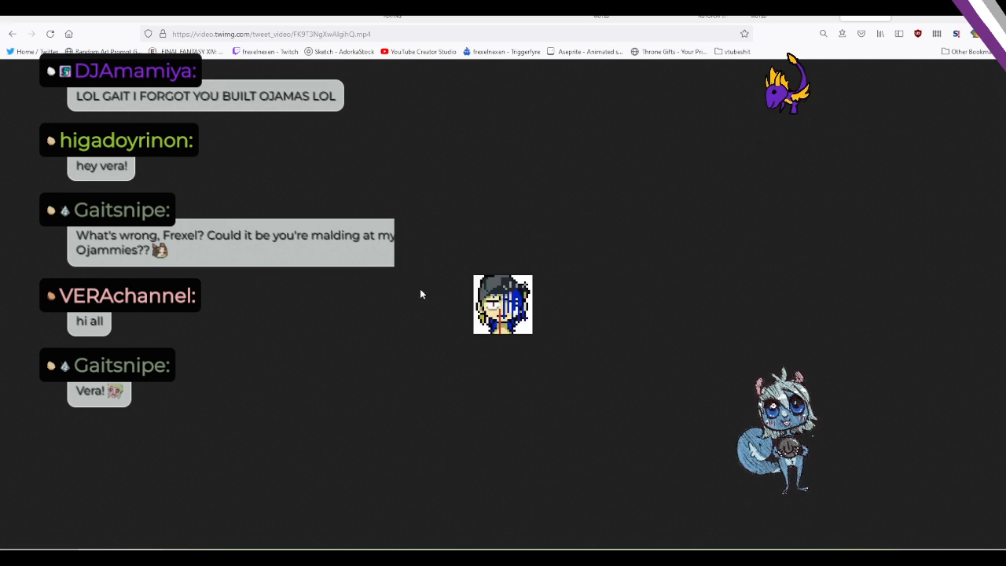
pyautogui.moveTo(518, 310)
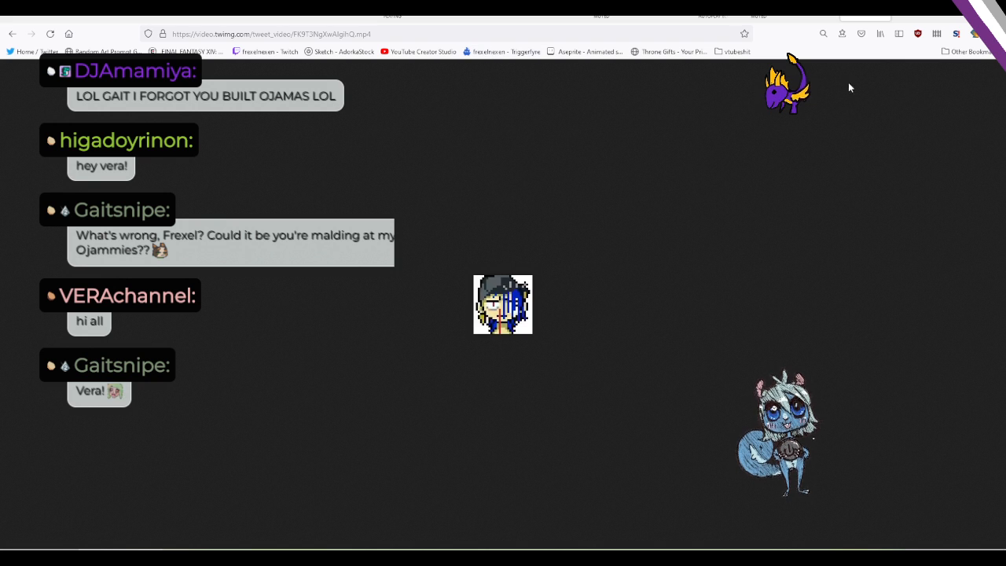
# Start saving the opened video page as an MP4 file.
pyautogui.hotkey('alt', 'f')
pyautogui.press('Down')
pyautogui.press('Down')
pyautogui.press('Down')
pyautogui.press('Down')
pyautogui.press('Down')
pyautogui.press('Down')
pyautogui.press('Down')
pyautogui.press('Down')
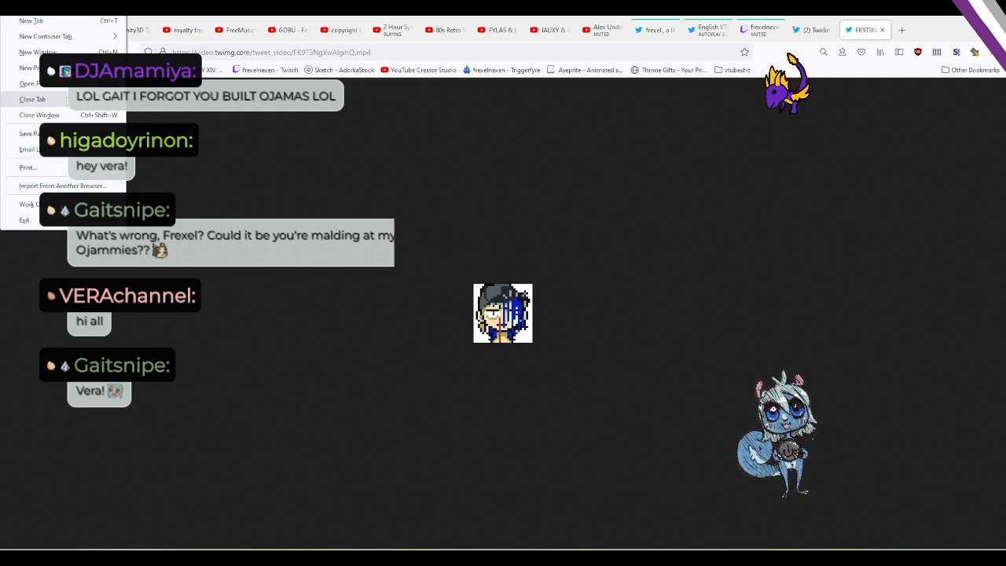
pyautogui.press('Return')
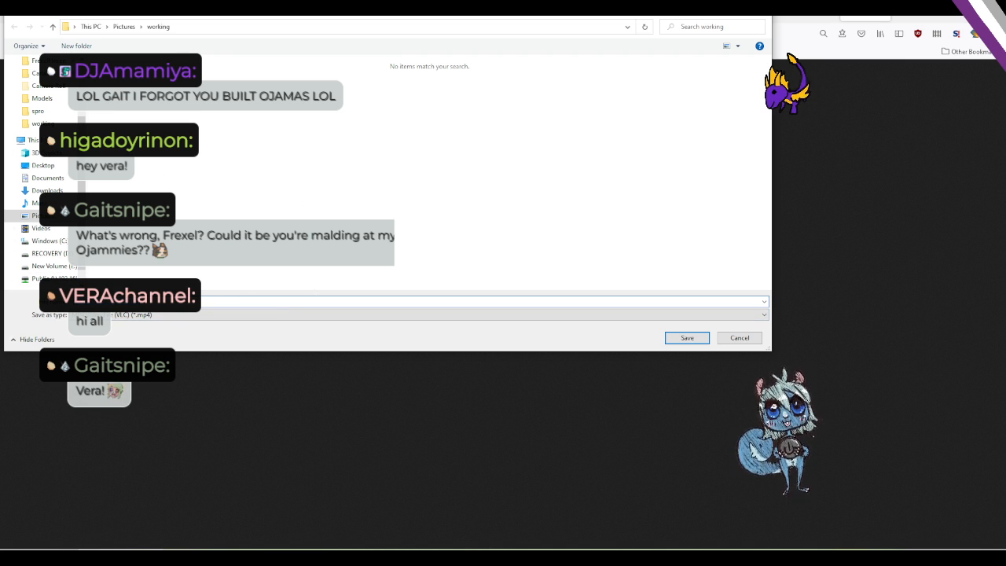
# Try to direct the save dialog to the f:\mewOld folder.
pyautogui.write('f:\\')
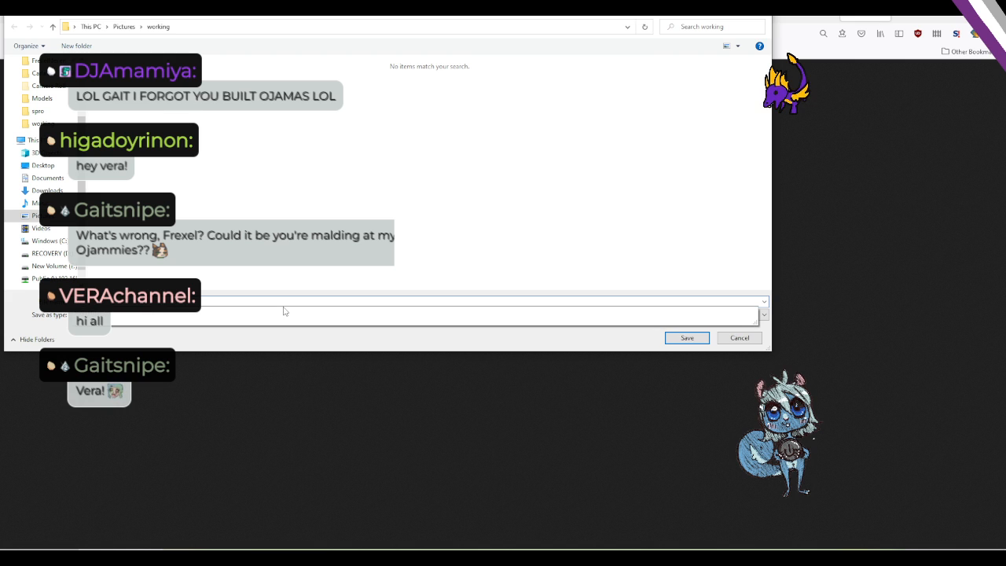
pyautogui.write('tes')
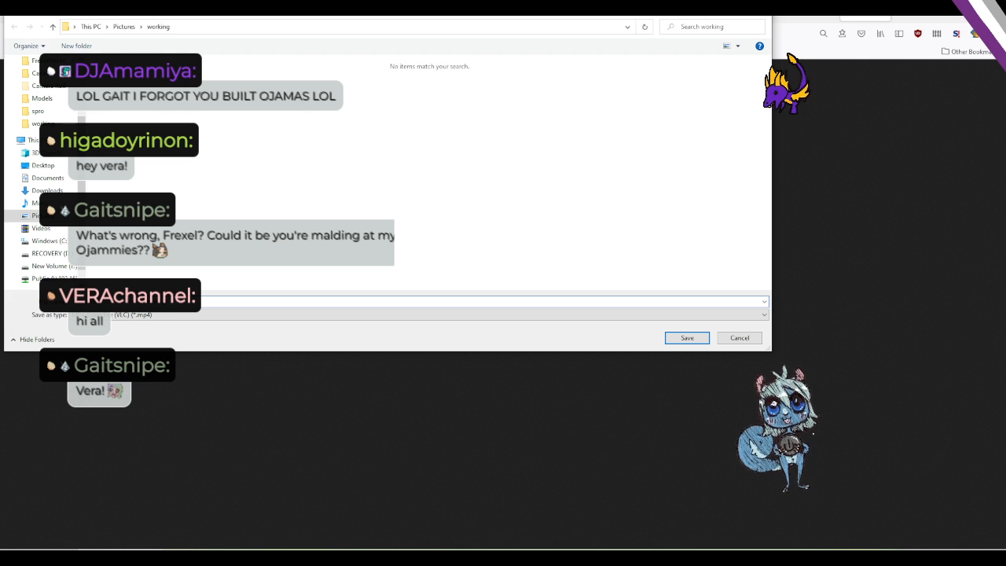
pyautogui.press('Return')
pyautogui.press('Return')
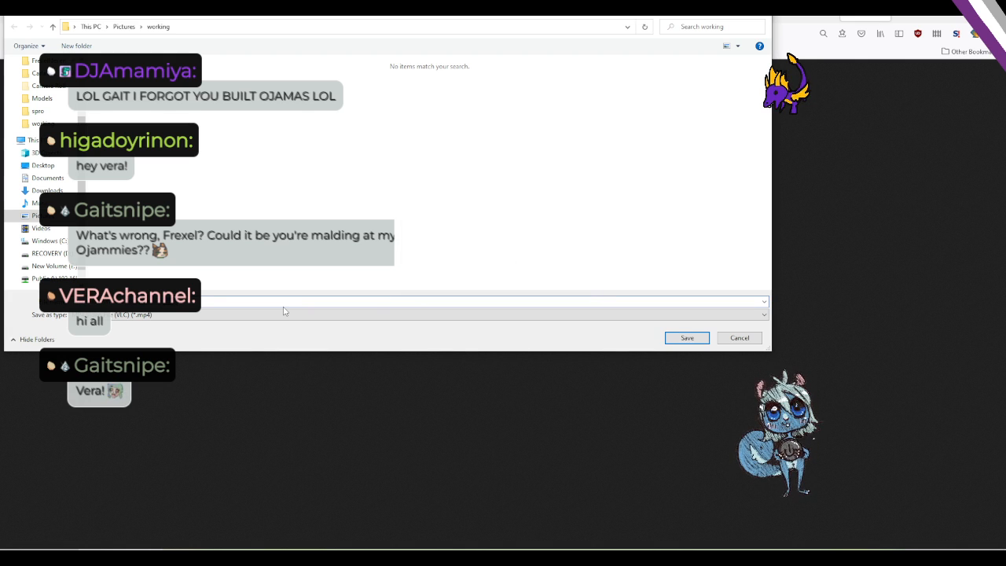
pyautogui.press('Return')
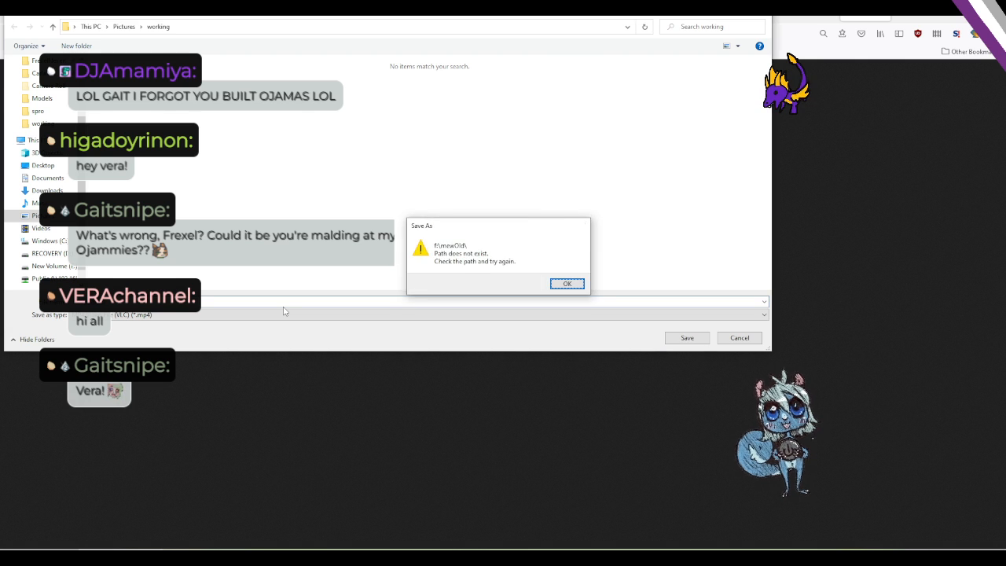
pyautogui.press('Return')
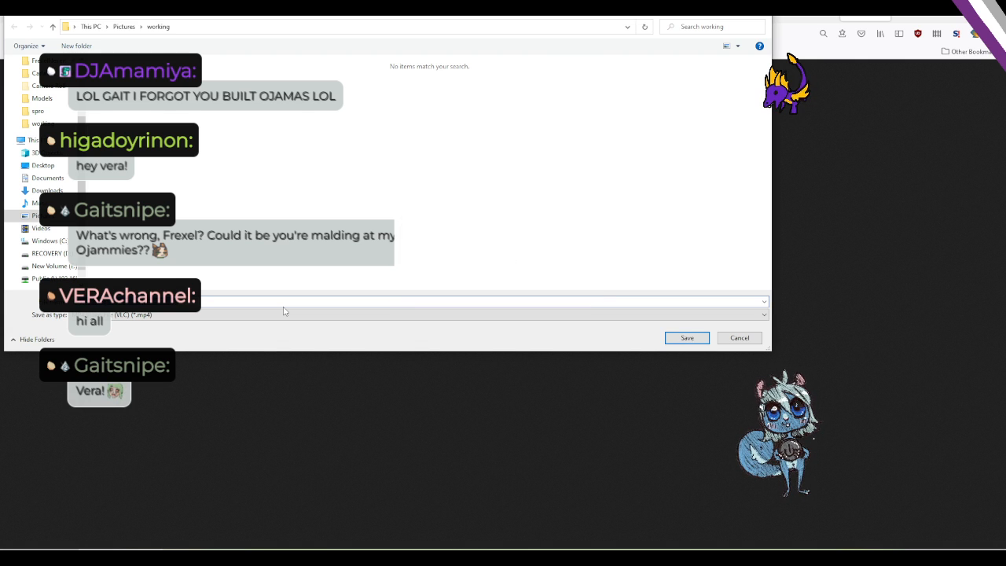
# Set the save location to F:\oldMew\Videos\FrexelNexen\coop\friendemotes and open the options for creating a new item there.
pyautogui.write('fr')
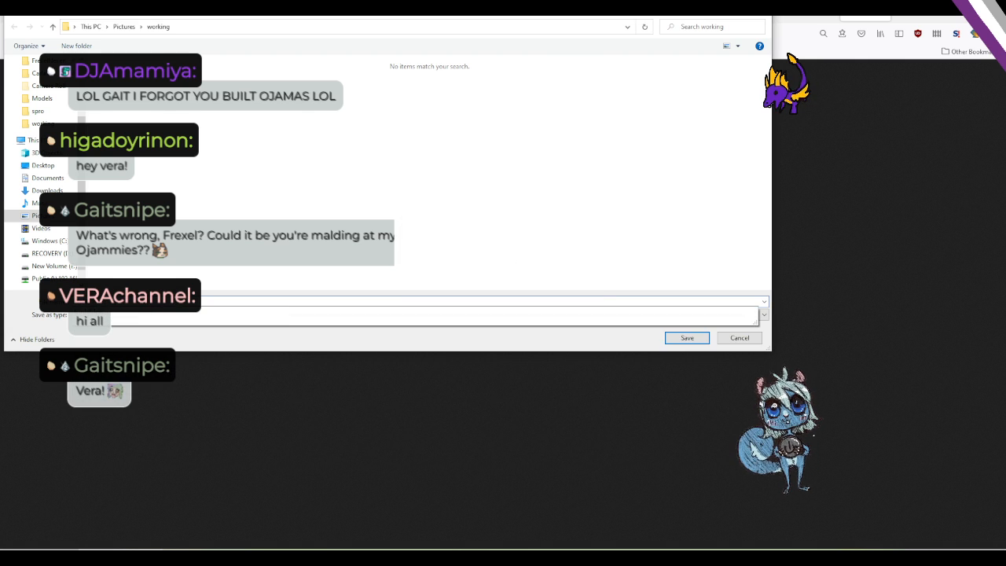
pyautogui.click(284, 311)
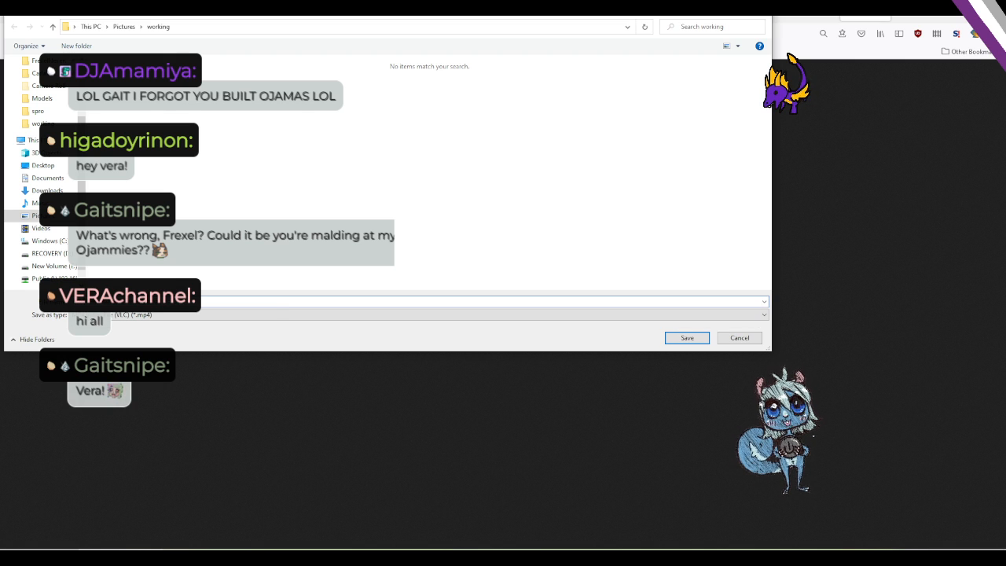
pyautogui.press('Return')
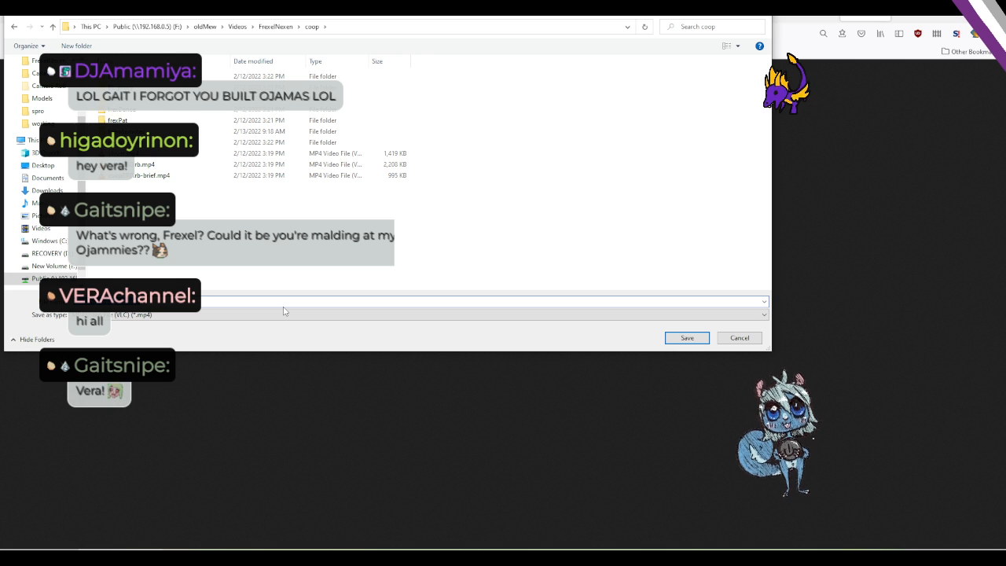
pyautogui.doubleClick(184, 131)
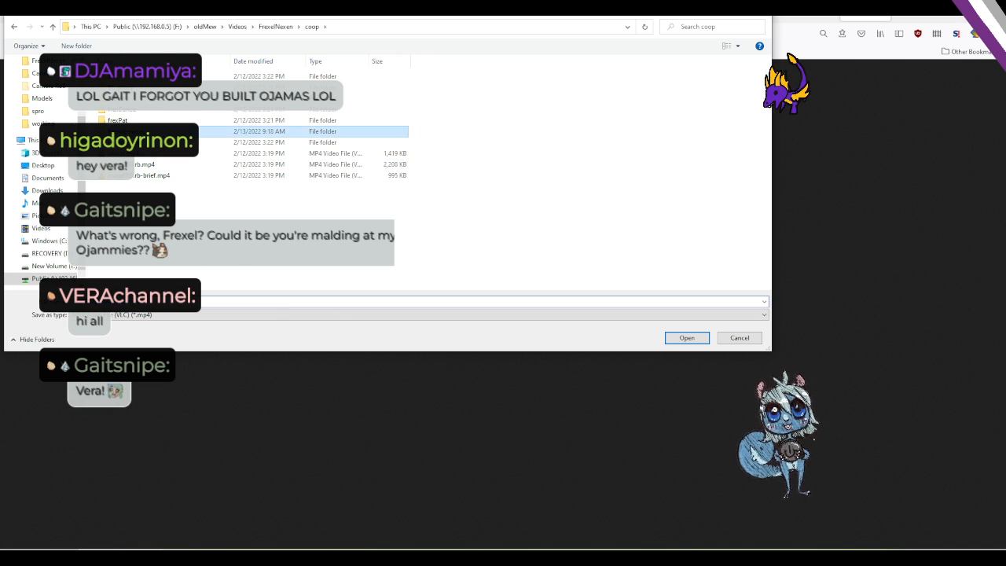
pyautogui.rightClick(429, 209)
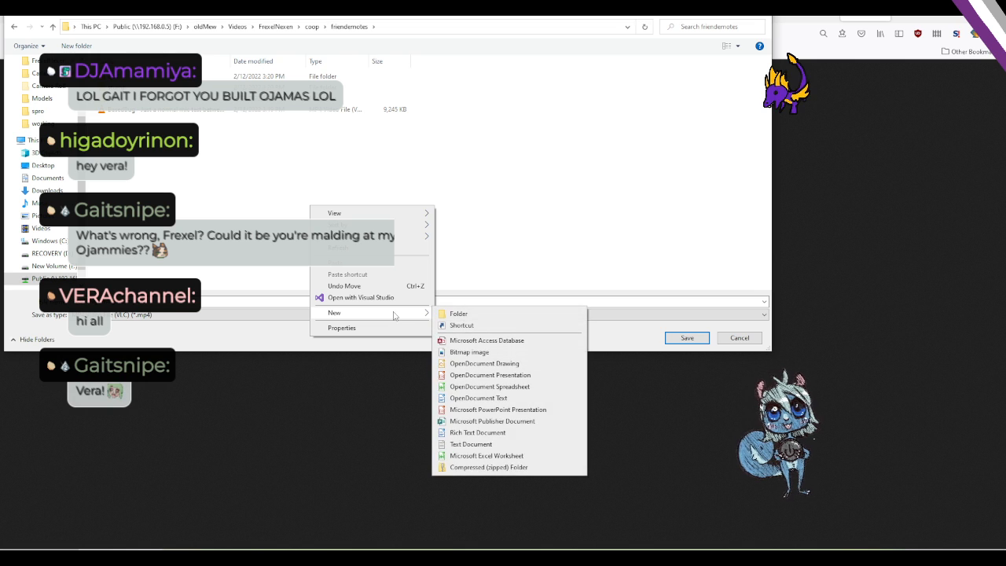
# Create a folder named curtis inside friendemotes and save the video there as curtis.mp4.
pyautogui.click(473, 313)
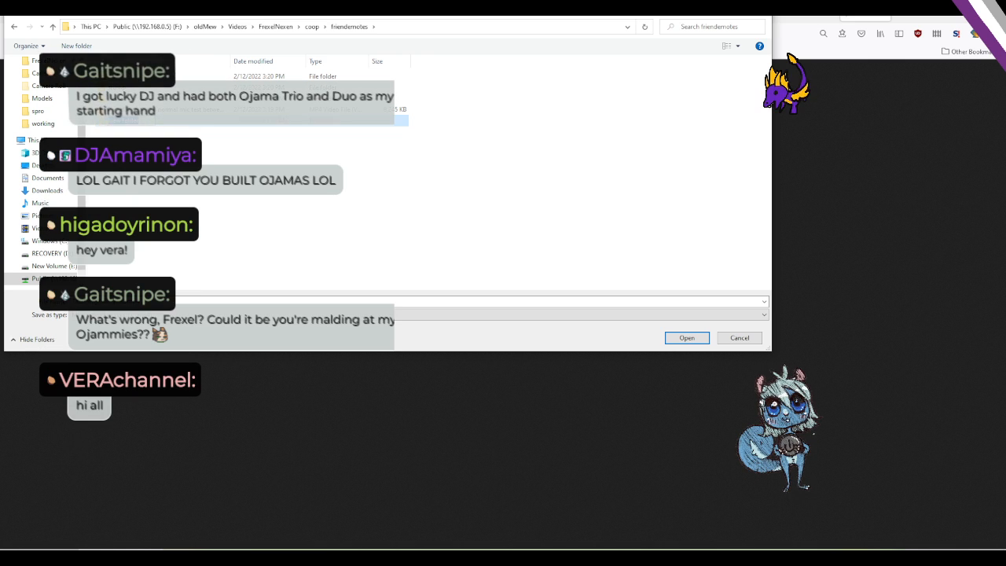
pyautogui.click(157, 301)
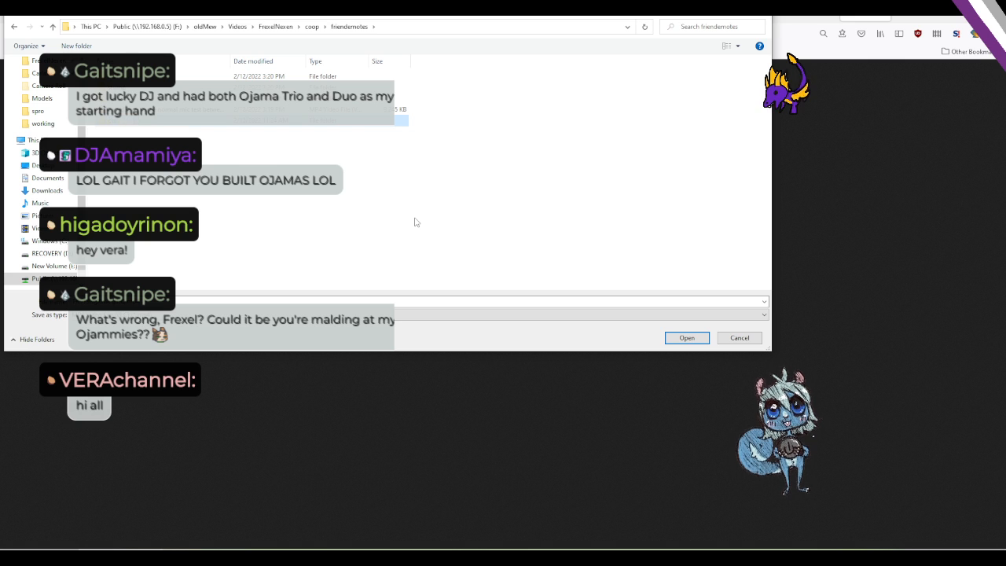
pyautogui.press('Return')
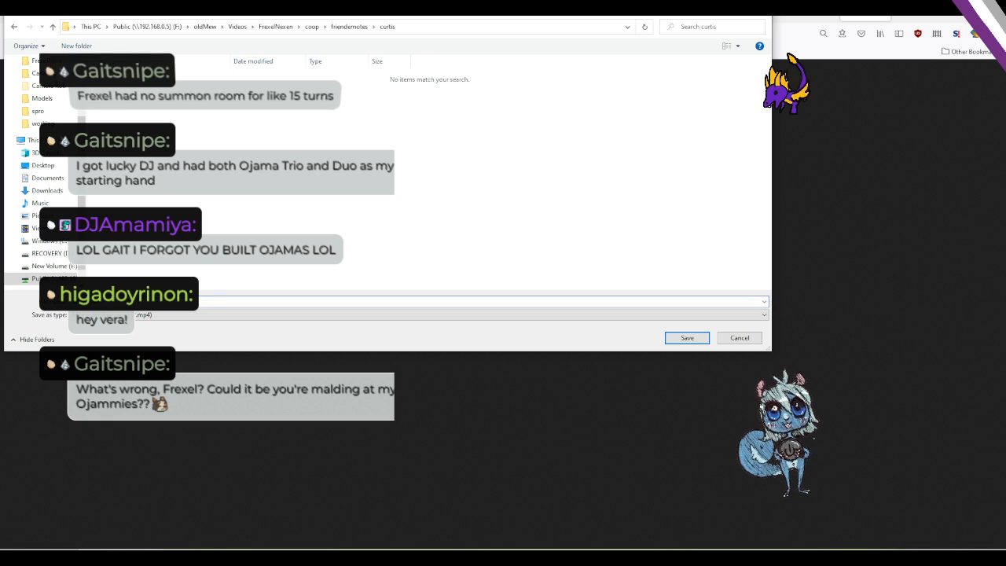
pyautogui.press('Return')
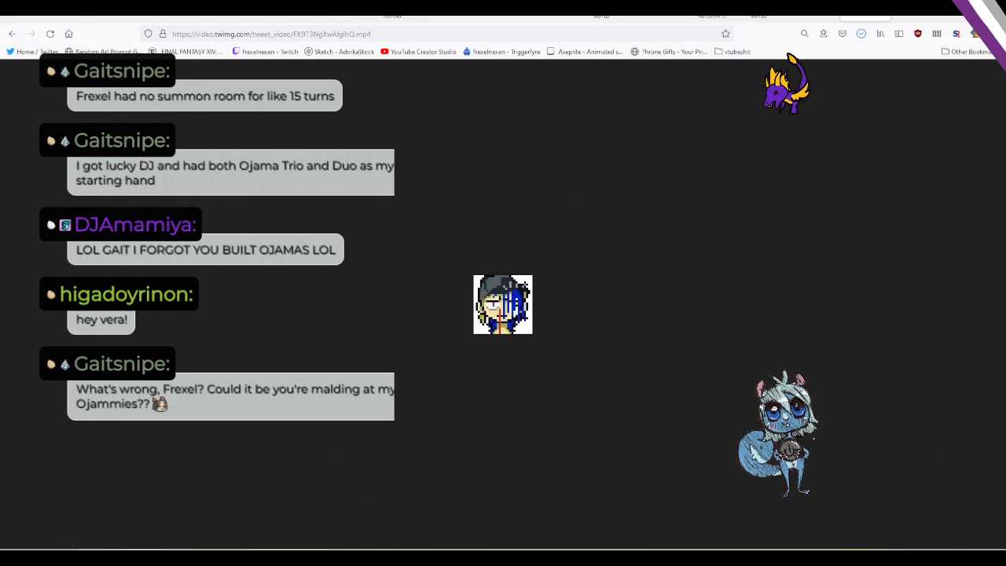
# Add curtis.mp4 from the curtis folder to Blender's video sequencer as a movie strip at 44+14.
pyautogui.click(593, 550)
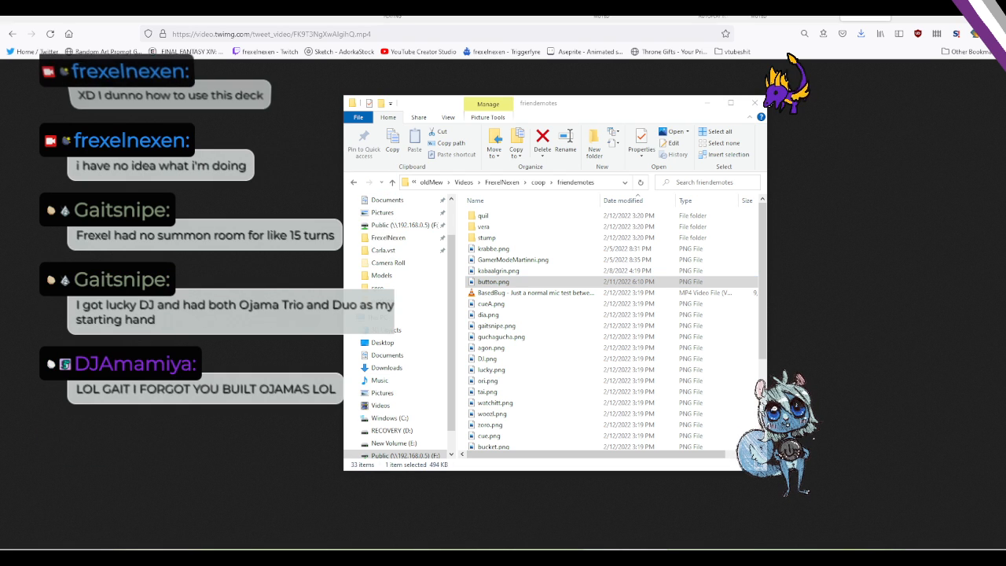
pyautogui.hotkey('alt', 'Tab')
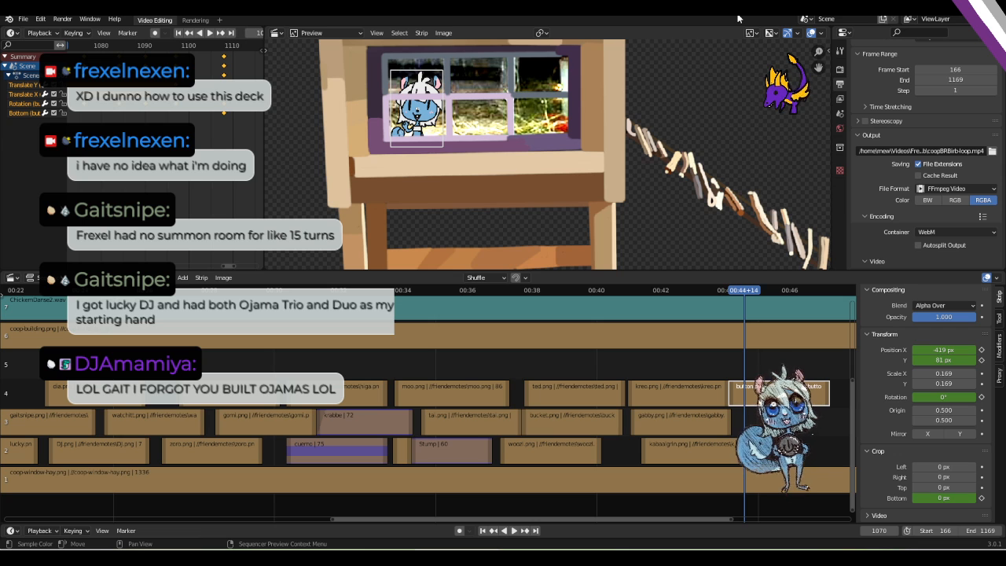
pyautogui.hotkey('alt', 'Tab')
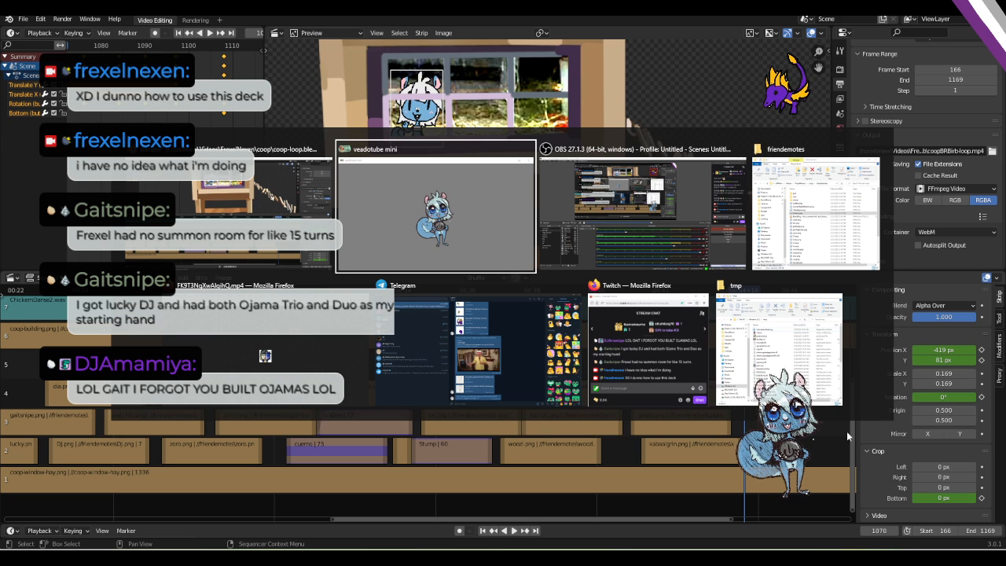
pyautogui.hotkey('alt', 'Tab')
pyautogui.hotkey('alt', 'Tab')
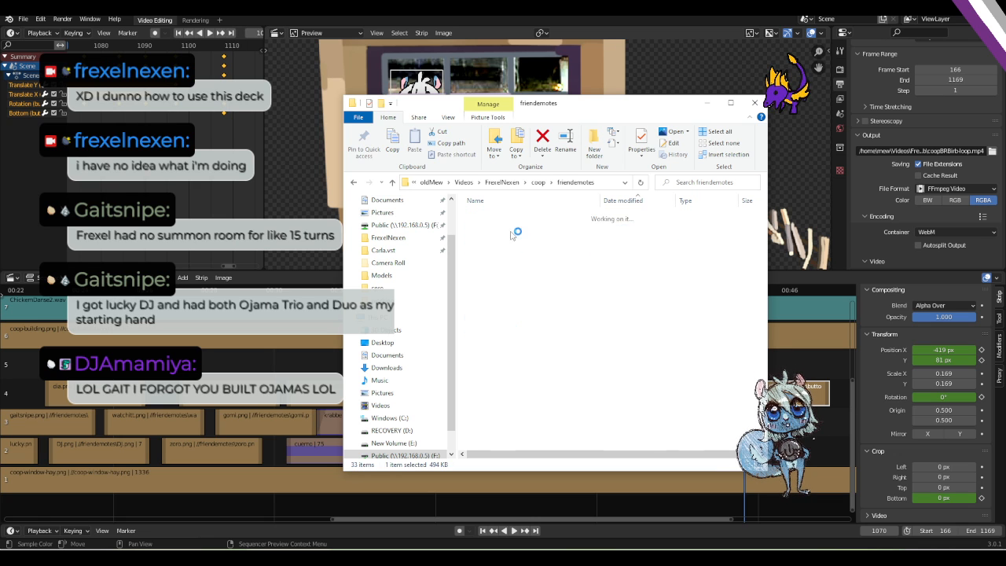
pyautogui.doubleClick(487, 248)
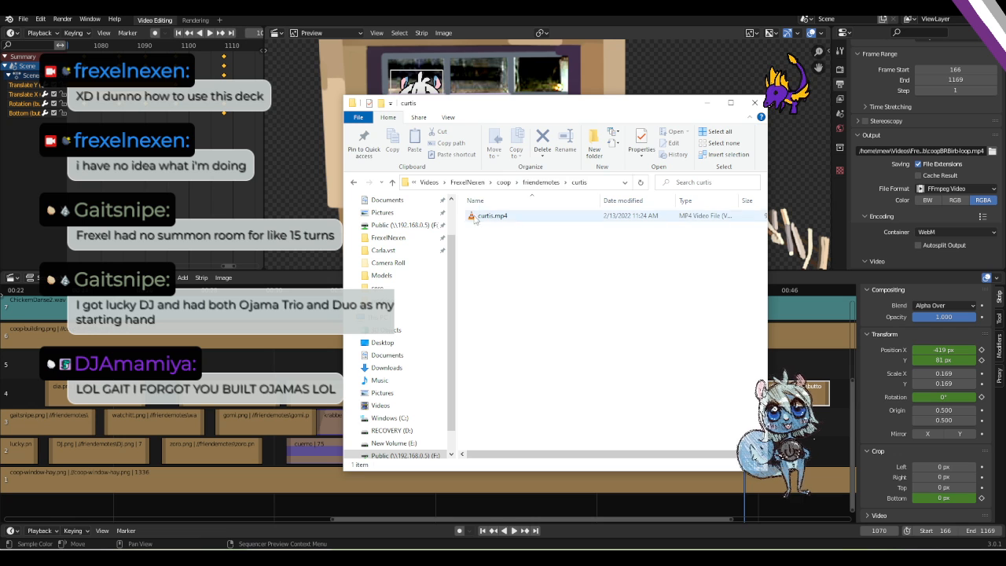
pyautogui.hotkey('alt', 'Tab')
pyautogui.moveTo(501, 217); pyautogui.dragTo(742, 363)
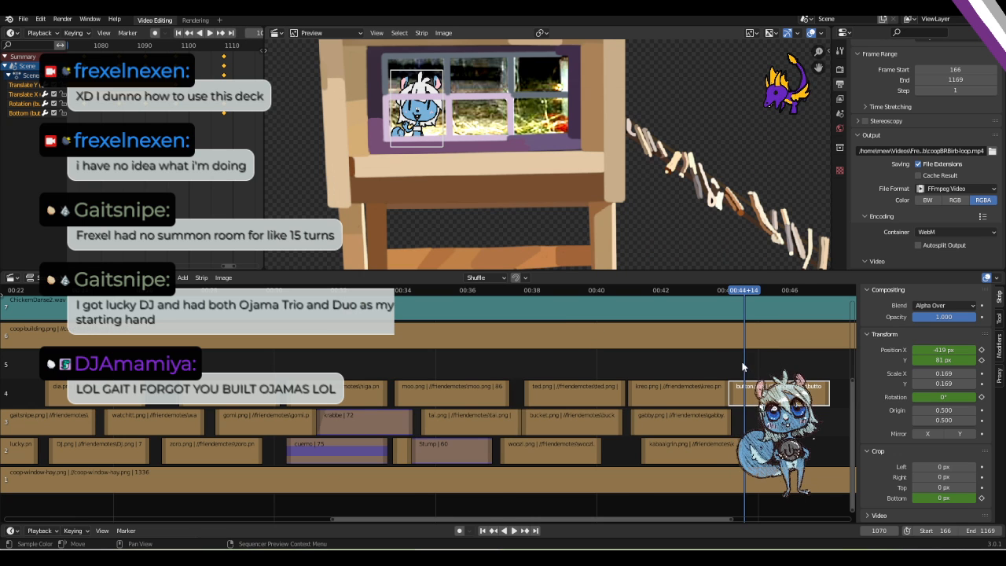
# Play and scrub the curtis.mp4 strip to check how it looks in the preview.
pyautogui.scroll(3, 428, 404)
pyautogui.keyDown('shift'); pyautogui.scroll(4, 428, 404); pyautogui.keyUp('shift')
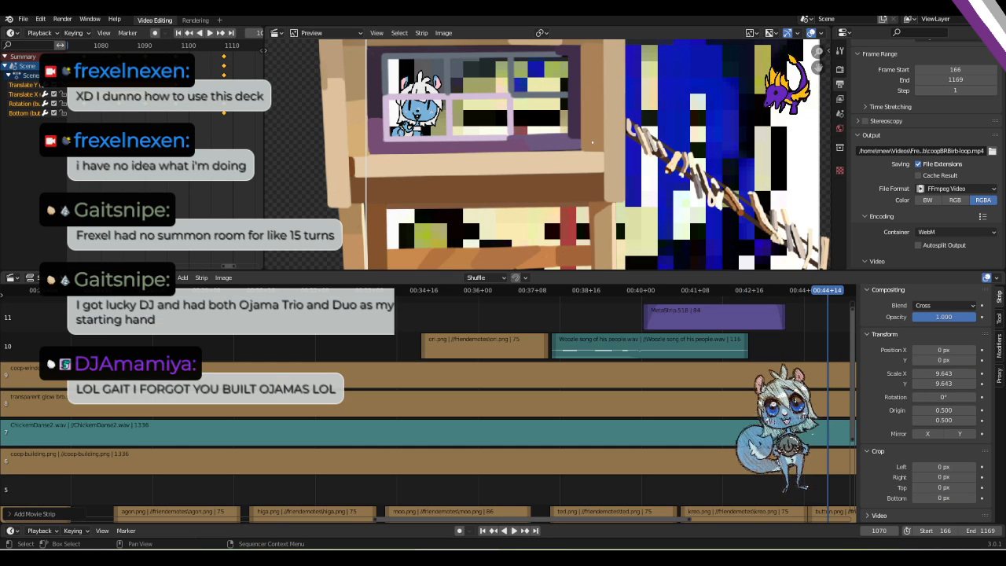
pyautogui.keyDown('shift'); pyautogui.scroll(-2, 735, 446); pyautogui.keyUp('shift')
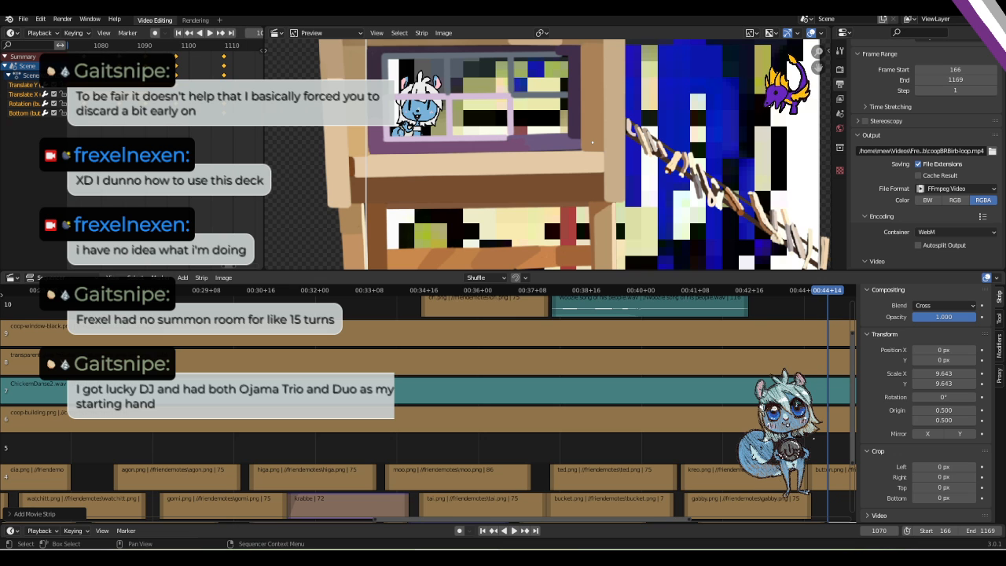
pyautogui.scroll(-3, 735, 446)
pyautogui.keyDown('shift'); pyautogui.scroll(-1, 735, 446); pyautogui.keyUp('shift')
pyautogui.scroll(-1, 735, 446)
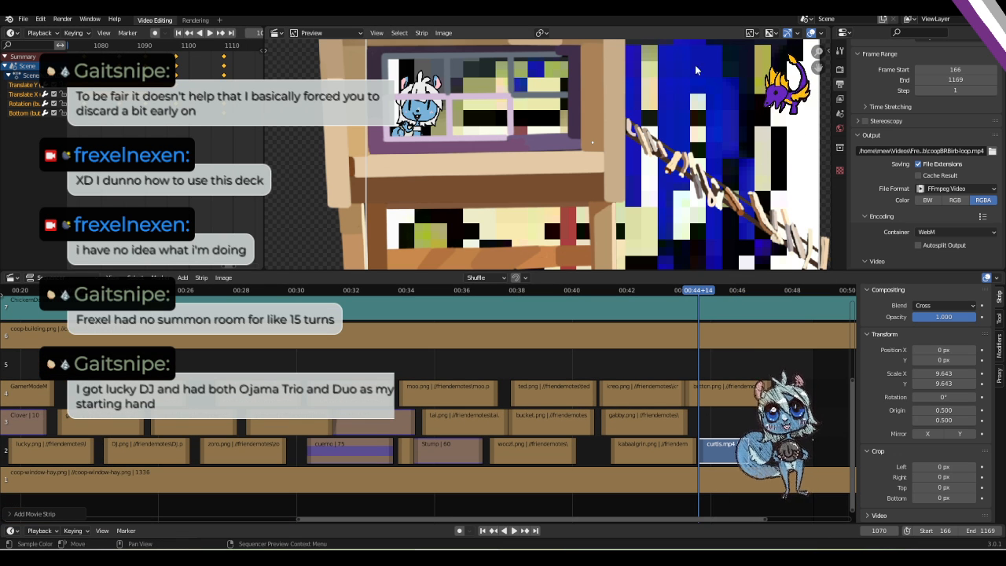
pyautogui.scroll(-2, 699, 417)
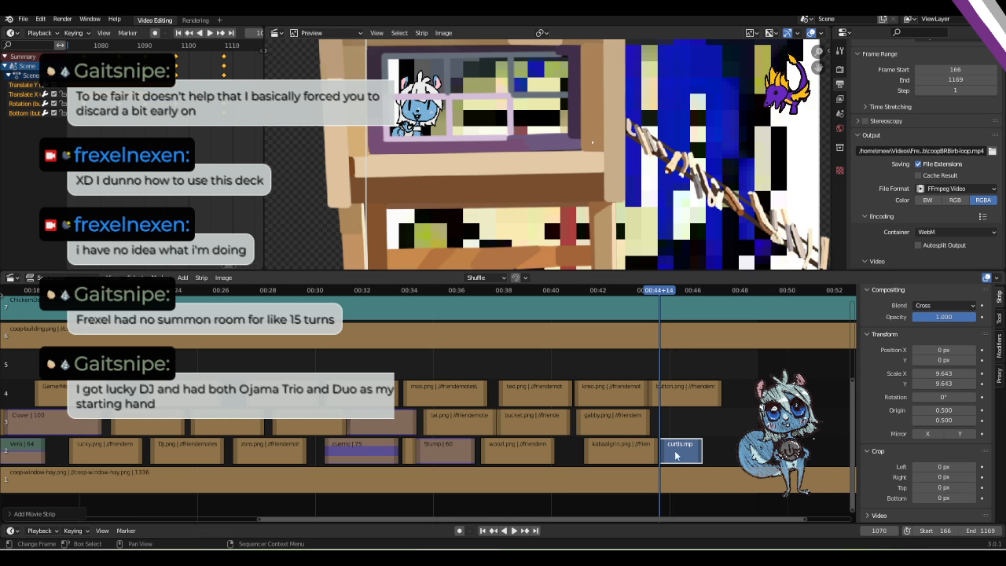
pyautogui.press('space')
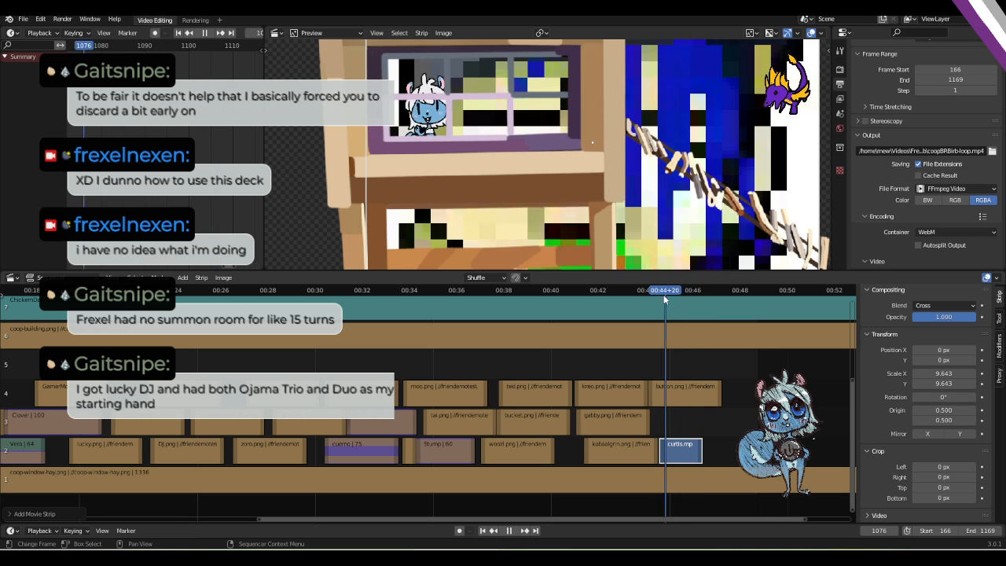
pyautogui.moveTo(648, 295)
pyautogui.mouseDown()
pyautogui.moveTo(703, 293)
pyautogui.moveTo(655, 295)
pyautogui.moveTo(664, 296)
pyautogui.mouseUp()
# Switch to File Explorer, browse the vera folder in friendemotes and view vera.gif.
pyautogui.click(684, 406)
pyautogui.hotkey('alt', 'Left')
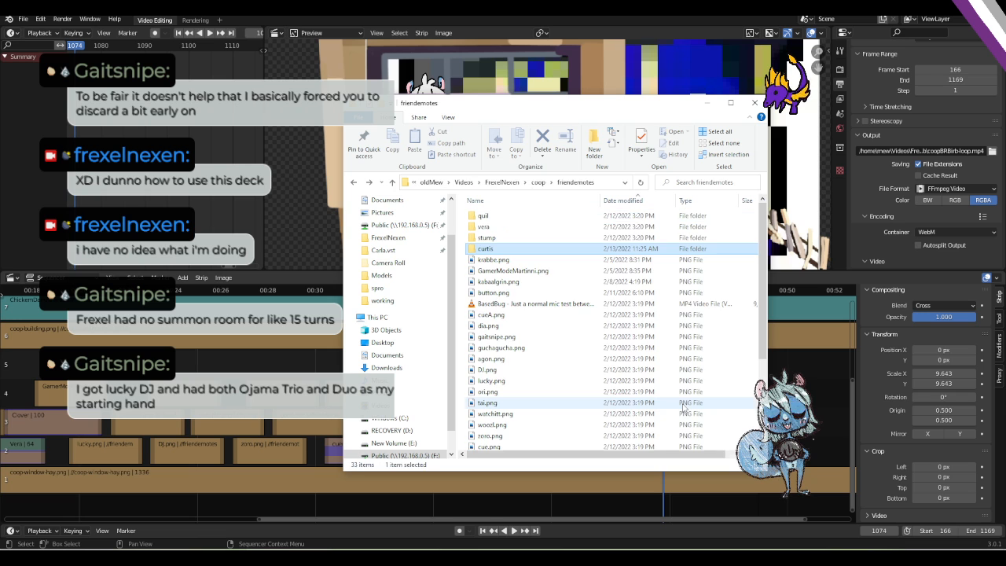
pyautogui.press('Up')
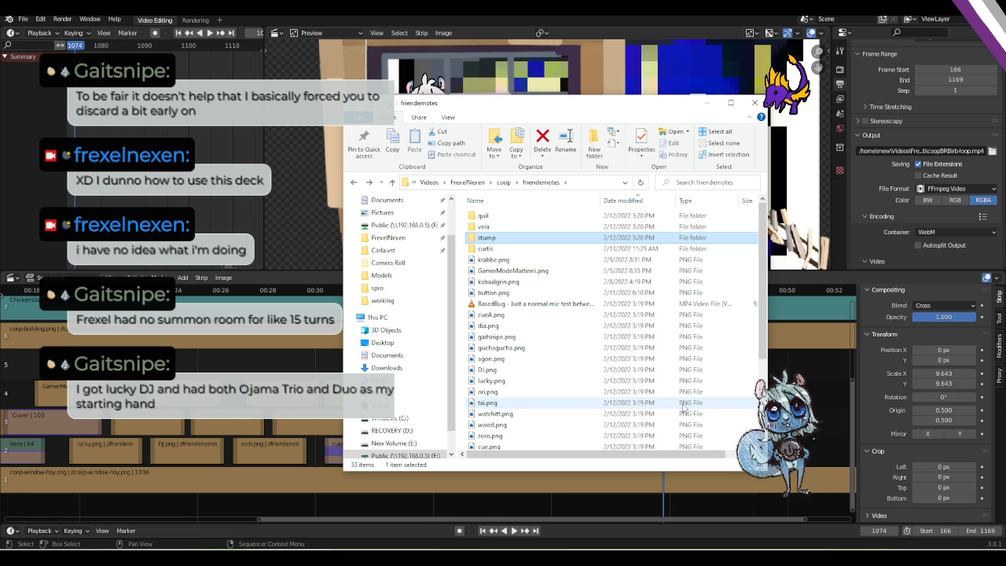
pyautogui.press('Up')
pyautogui.press('Return')
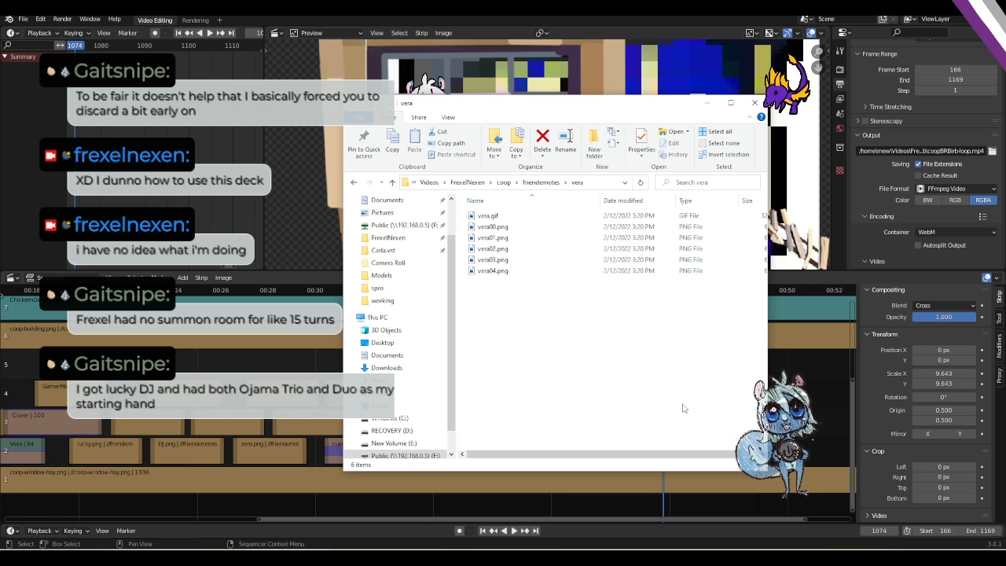
pyautogui.press('Down')
pyautogui.press('Up')
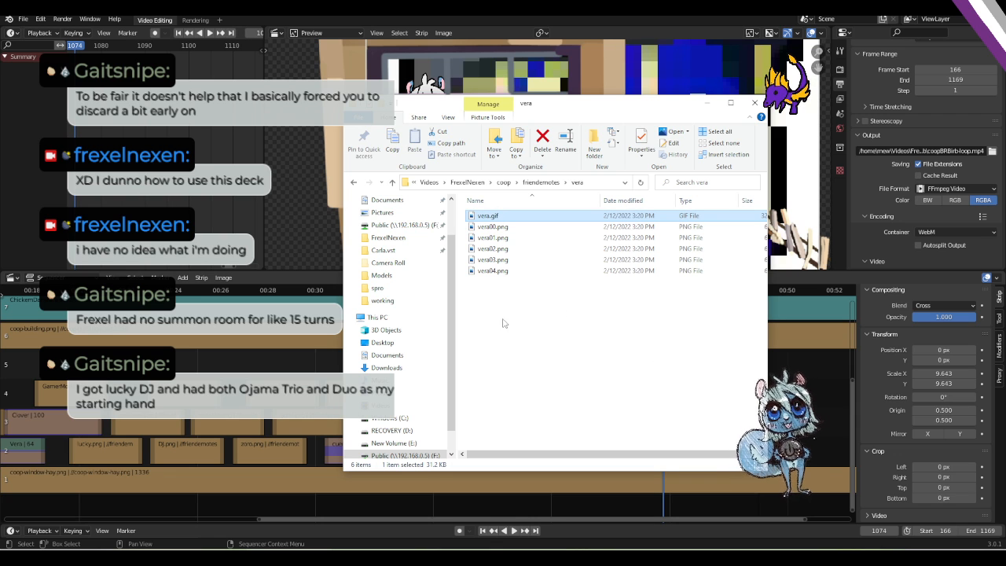
pyautogui.click(544, 306)
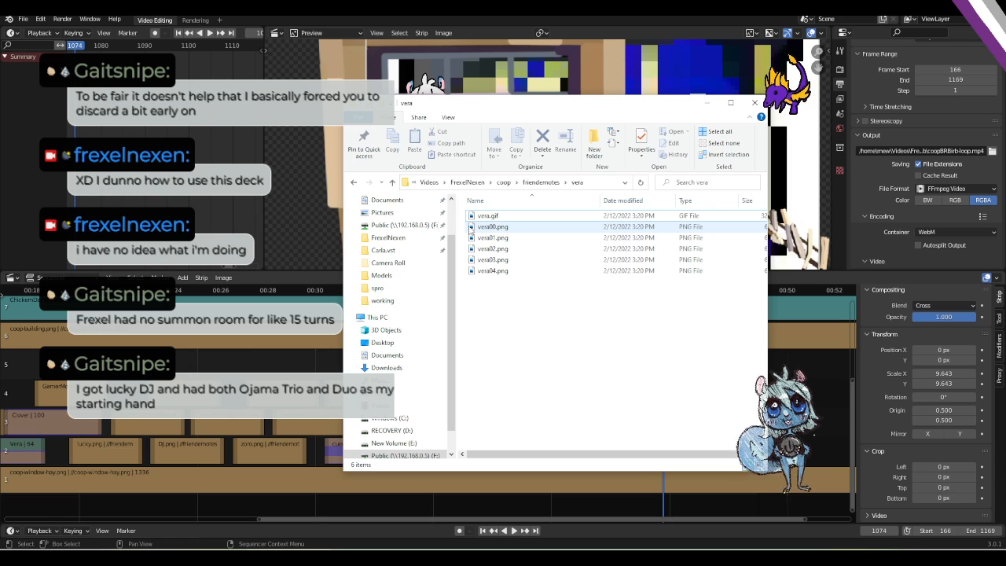
pyautogui.doubleClick(488, 216)
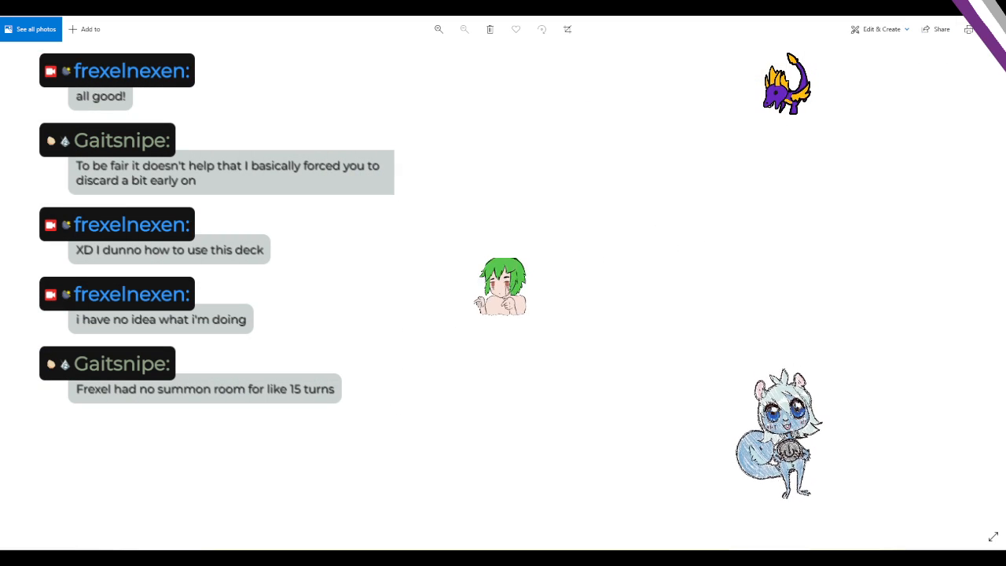
pyautogui.click(989, 8)
# Try a vera image as a strip in channel 5 of Blender's sequencer, and remove it.
pyautogui.moveTo(485, 228); pyautogui.dragTo(698, 428)
pyautogui.moveTo(692, 387); pyautogui.dragTo(674, 367)
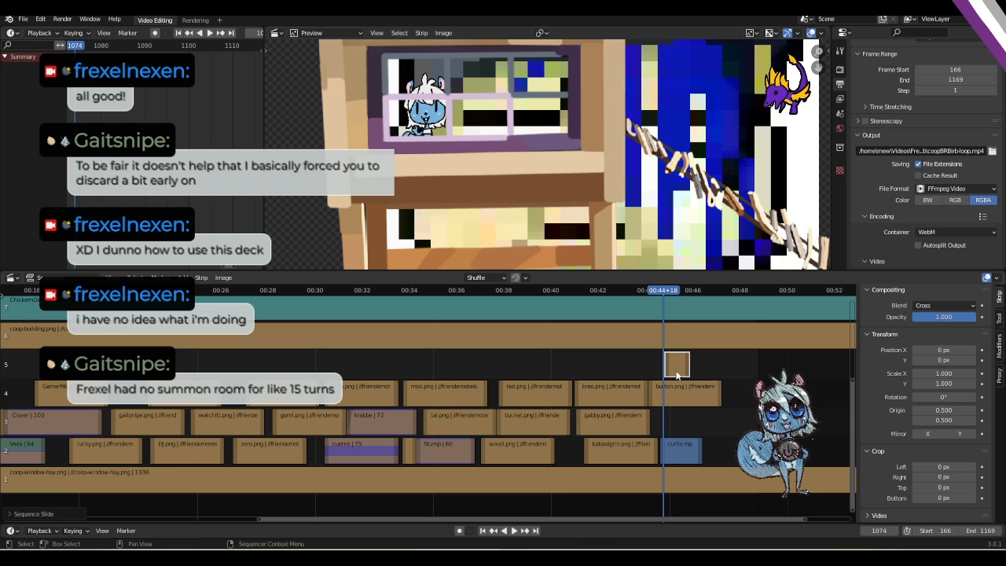
pyautogui.press('x')
# Check the curtis.mp4 strip against the full BRB scene and delete it from the sequencer.
pyautogui.click(679, 459)
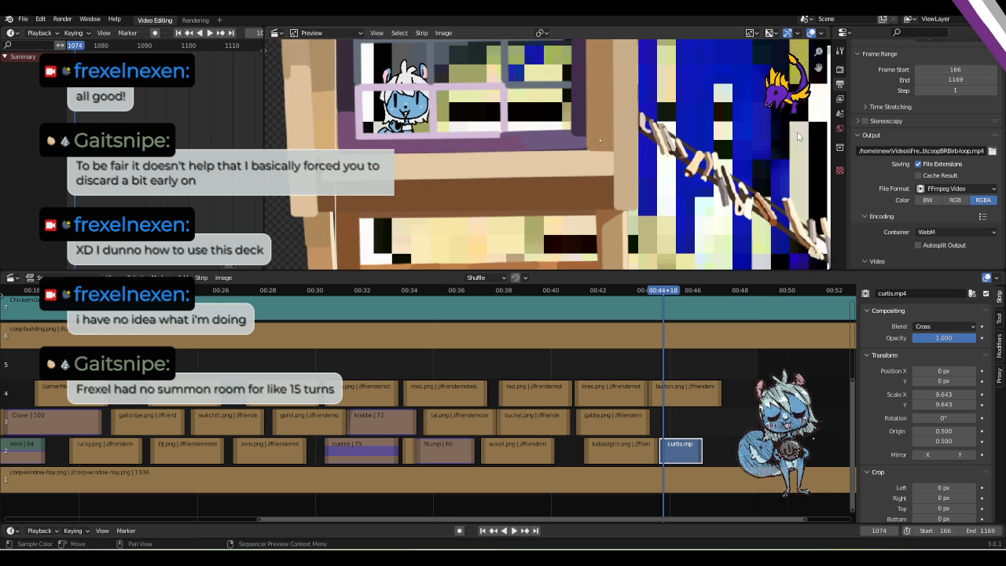
pyautogui.scroll(-3, 741, 117)
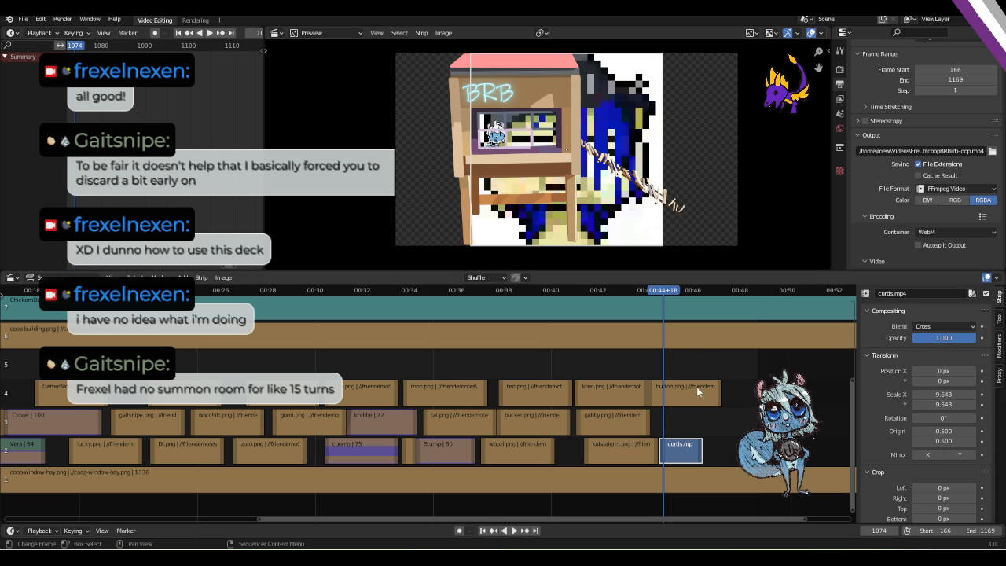
pyautogui.moveTo(671, 289)
pyautogui.mouseDown()
pyautogui.moveTo(692, 290)
pyautogui.moveTo(644, 303)
pyautogui.moveTo(671, 303)
pyautogui.mouseUp()
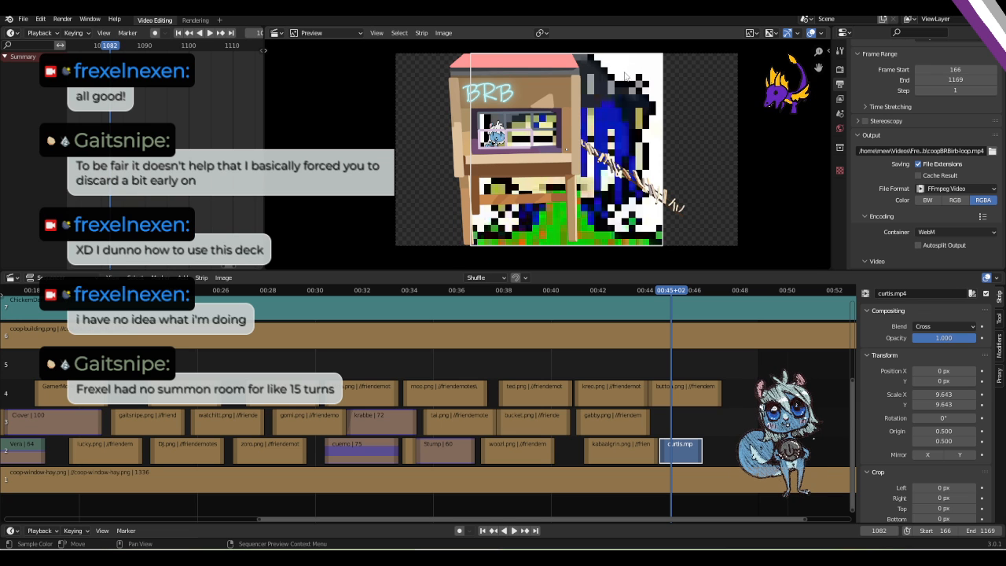
pyautogui.press('Delete')
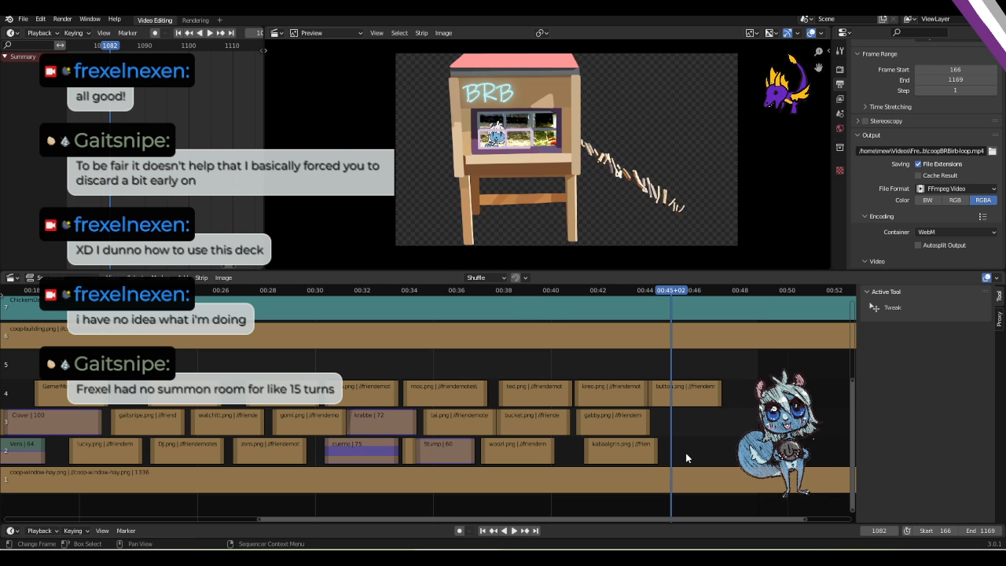
# Switch to File Explorer and go from the vera folder to the curtis folder.
pyautogui.hotkey('alt', 'Tab')
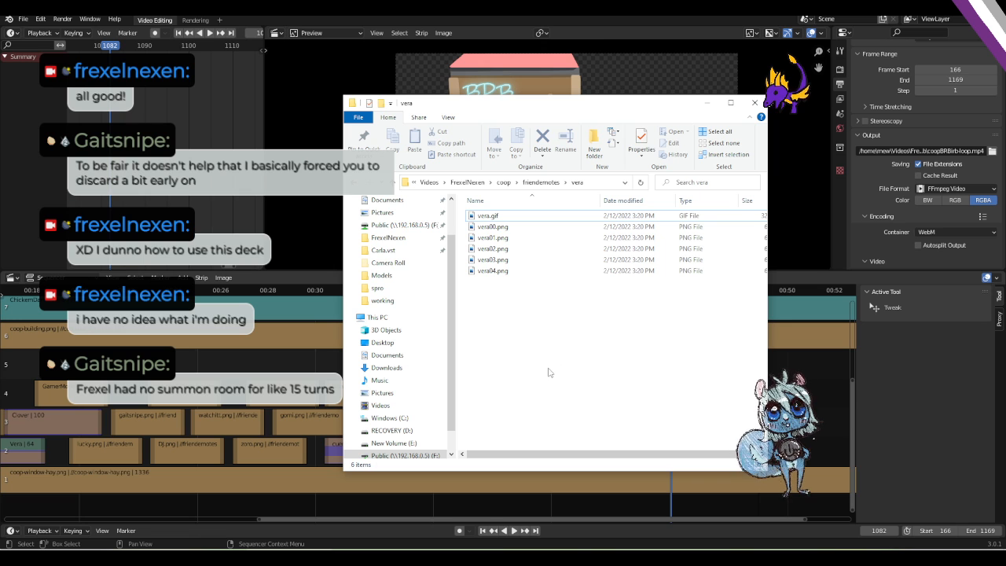
pyautogui.hotkey('alt', 'Up')
pyautogui.press('Down')
pyautogui.press('Down')
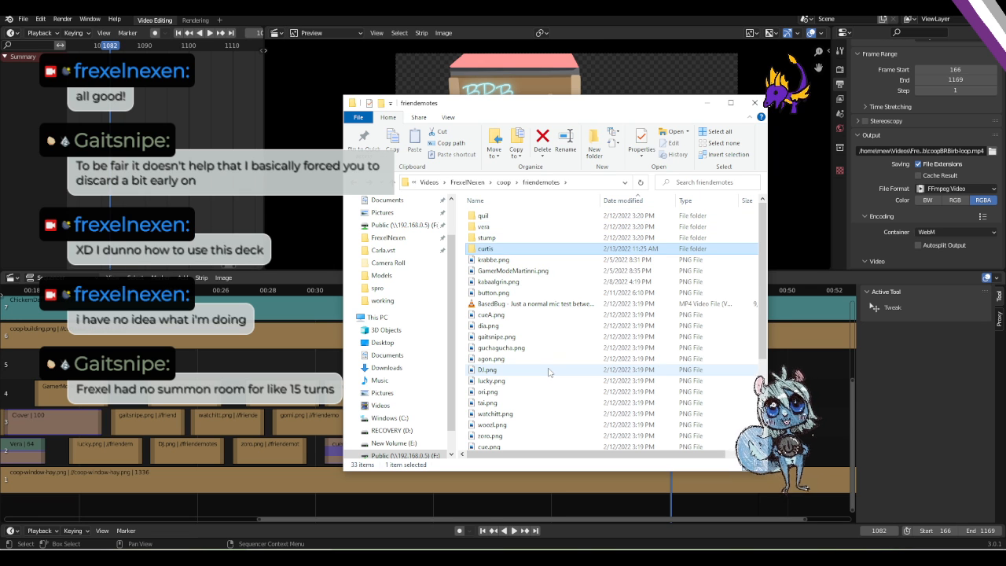
pyautogui.press('Return')
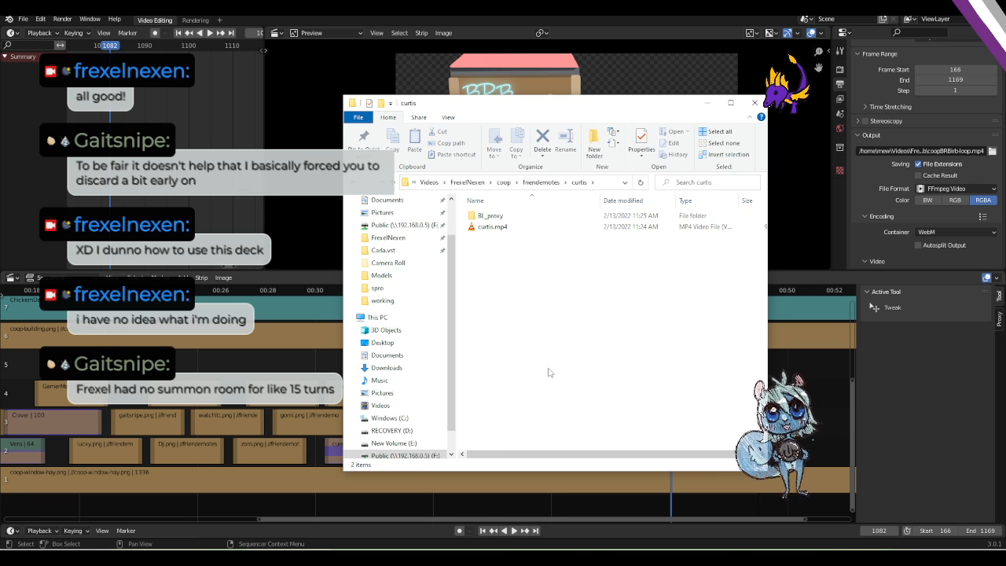
# Open a Command Prompt and change to the coop\friendemotes\curtis folder on the F: drive.
pyautogui.press('super+r')
pyautogui.write('cmd')
pyautogui.press('Return')
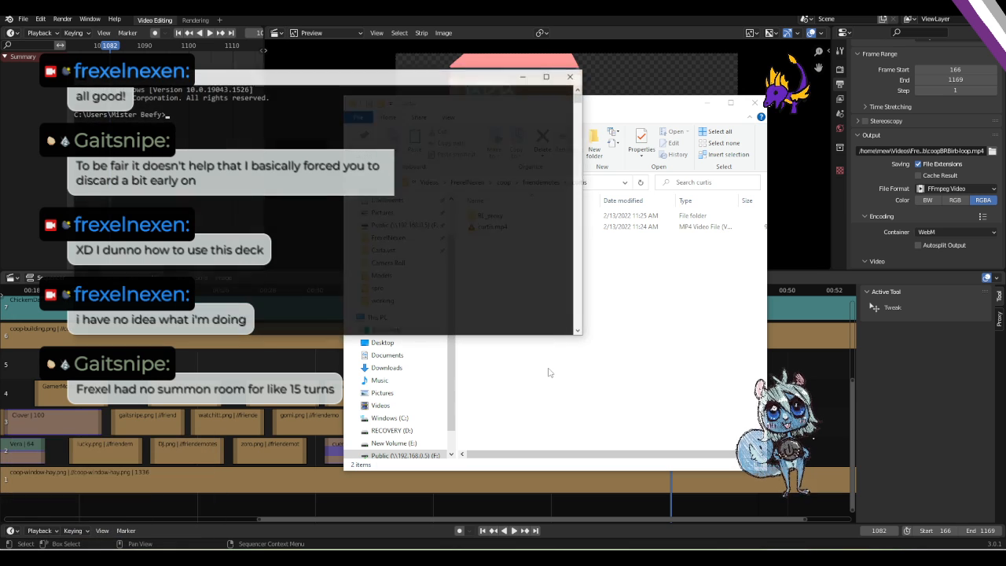
pyautogui.hotkey('alt', 'Tab')
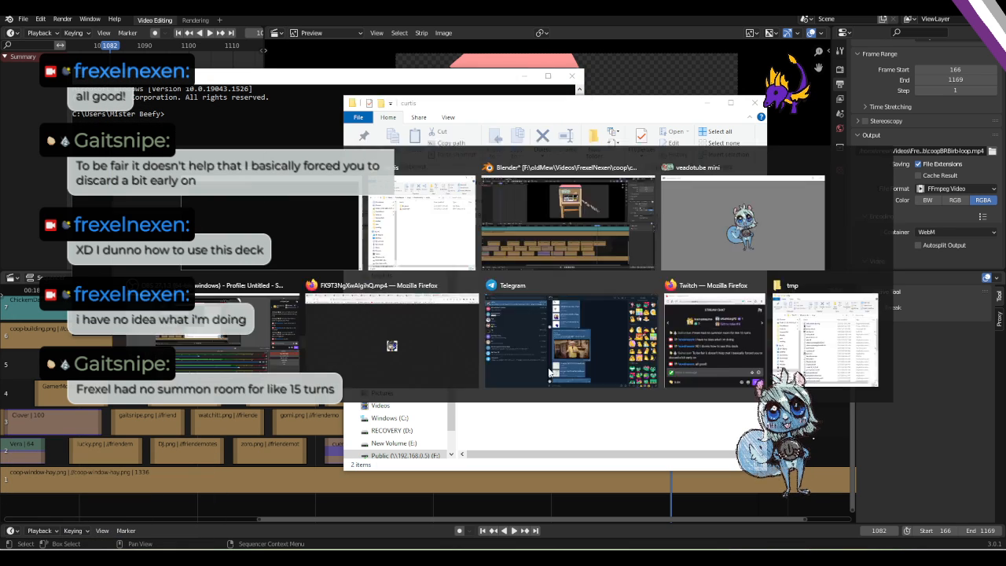
pyautogui.click(596, 186)
pyautogui.click(390, 83)
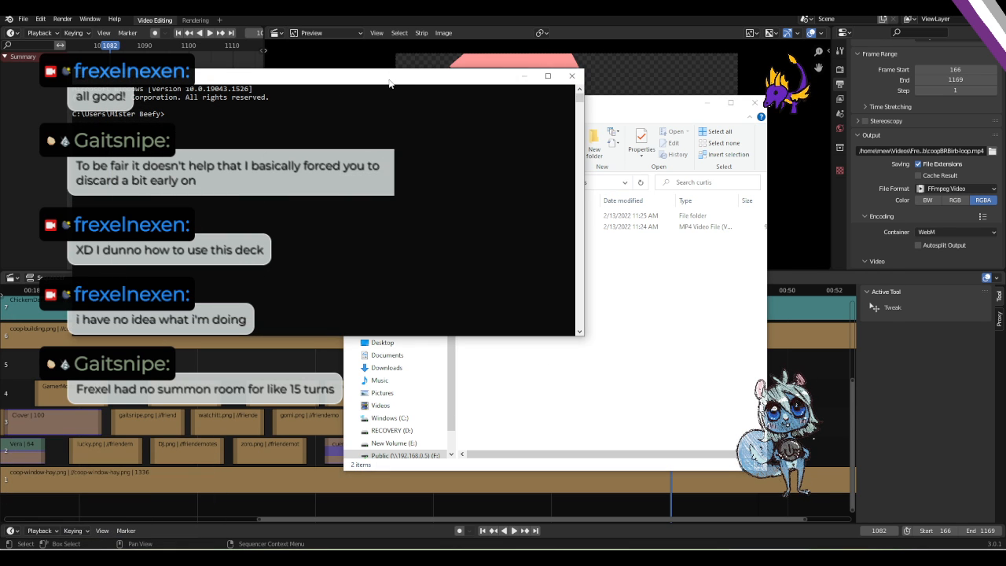
pyautogui.write('cd')
pyautogui.write('F:\\oldMew\\Videos\\FrexelNexen\\coop\\friendemotes\\curtis')
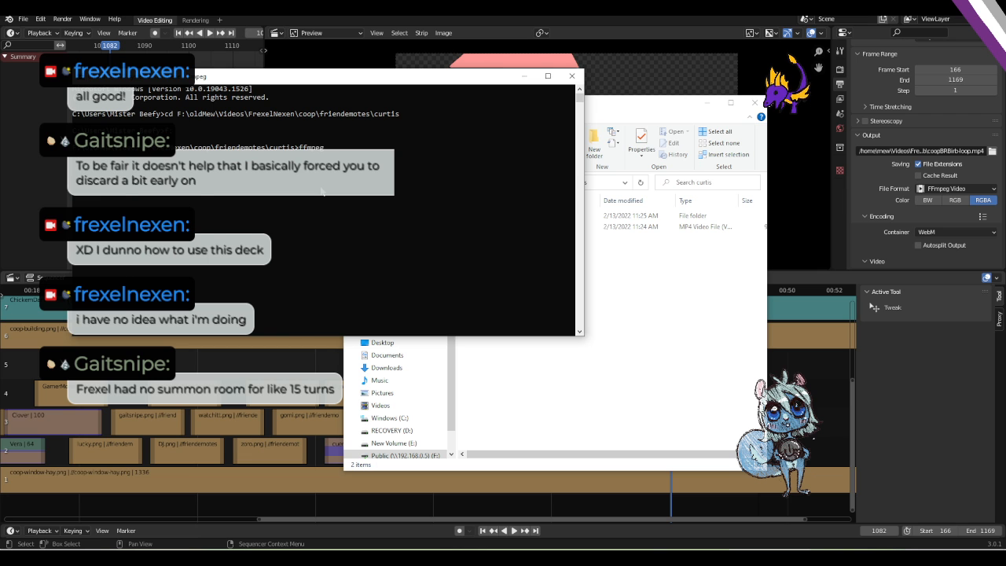
# Run ffmpeg on curtis.mp4 to extract its frames as a numbered PNG sequence named curtis%0d.png.
pyautogui.press('Return')
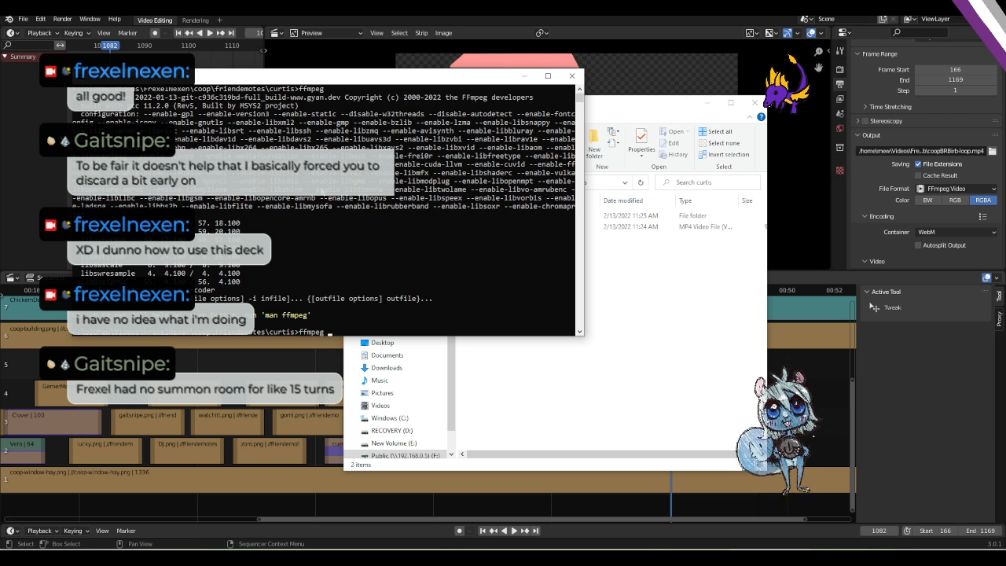
pyautogui.hotkey('alt', 'Tab')
pyautogui.hotkey('alt', 'Tab')
pyautogui.write('-')
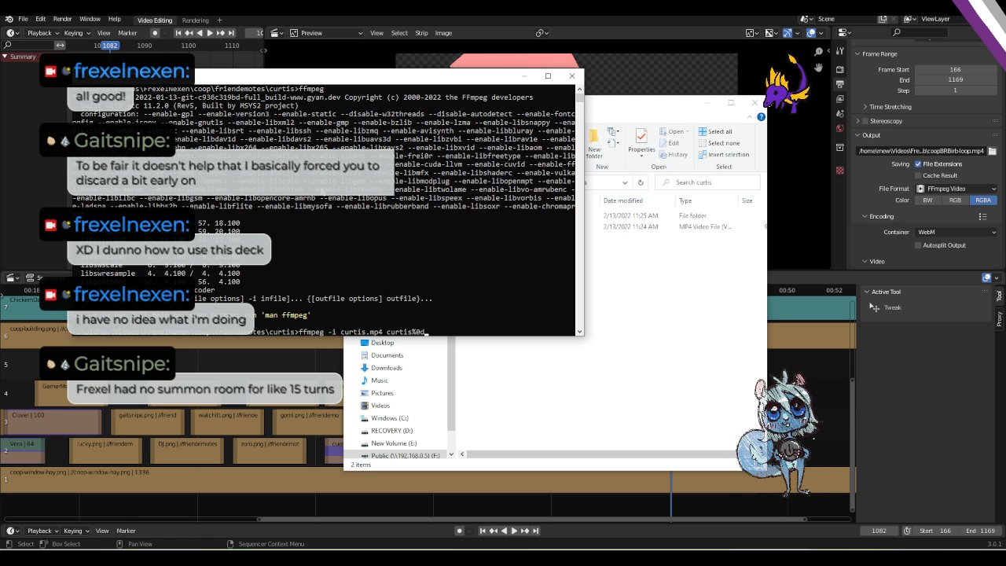
pyautogui.write('g')
pyautogui.press('Return')
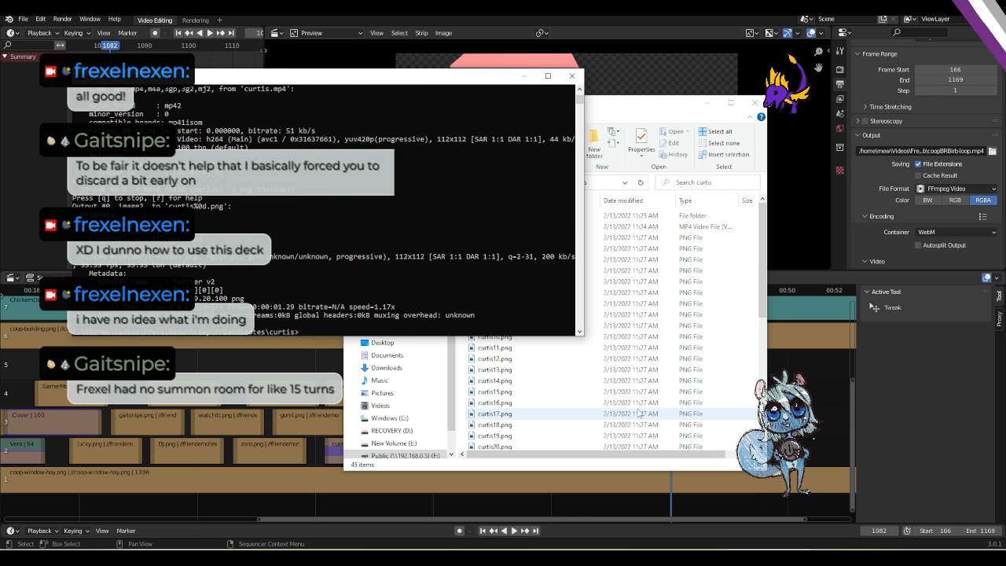
# Look through the extracted PNG frames in the curtis folder and preview curtis1.png in the photo viewer.
pyautogui.click(640, 414)
pyautogui.scroll(-8, 652, 414)
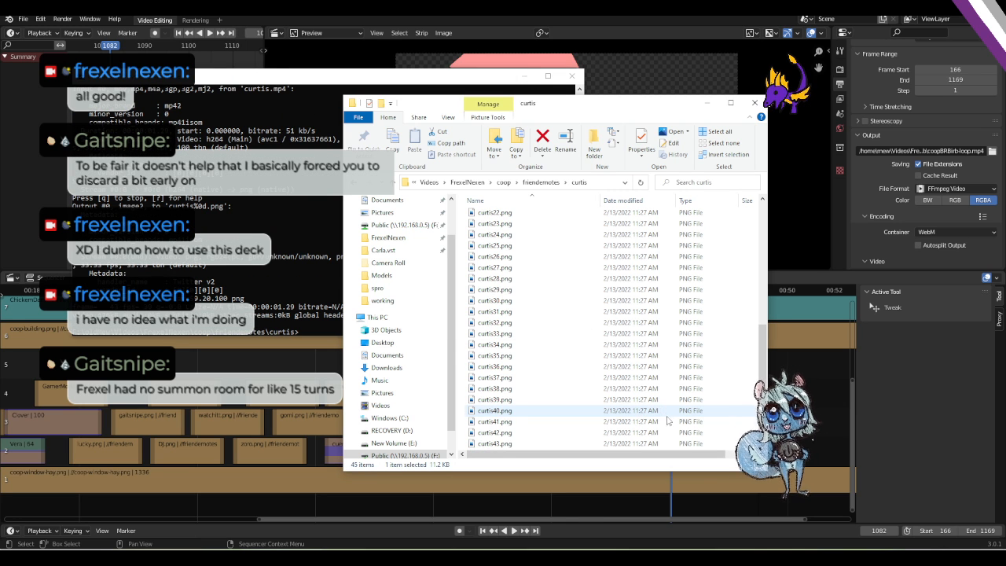
pyautogui.scroll(8, 666, 420)
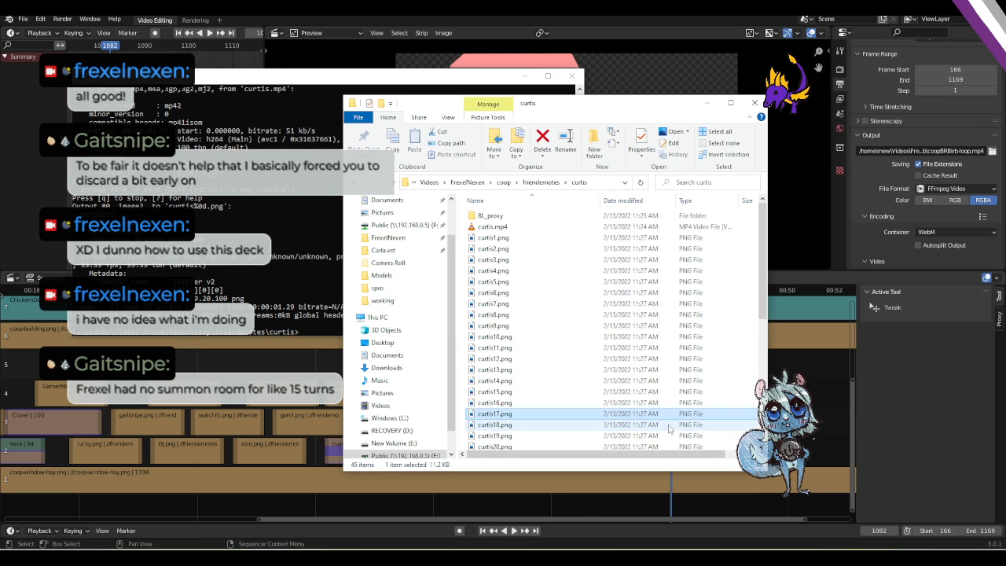
pyautogui.doubleClick(502, 237)
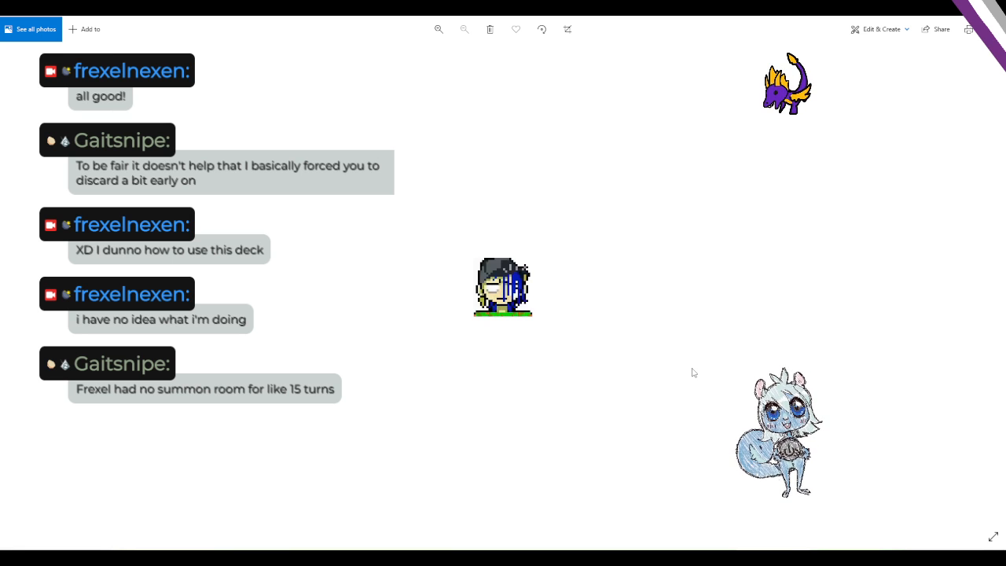
pyautogui.hotkey('alt', 'F4')
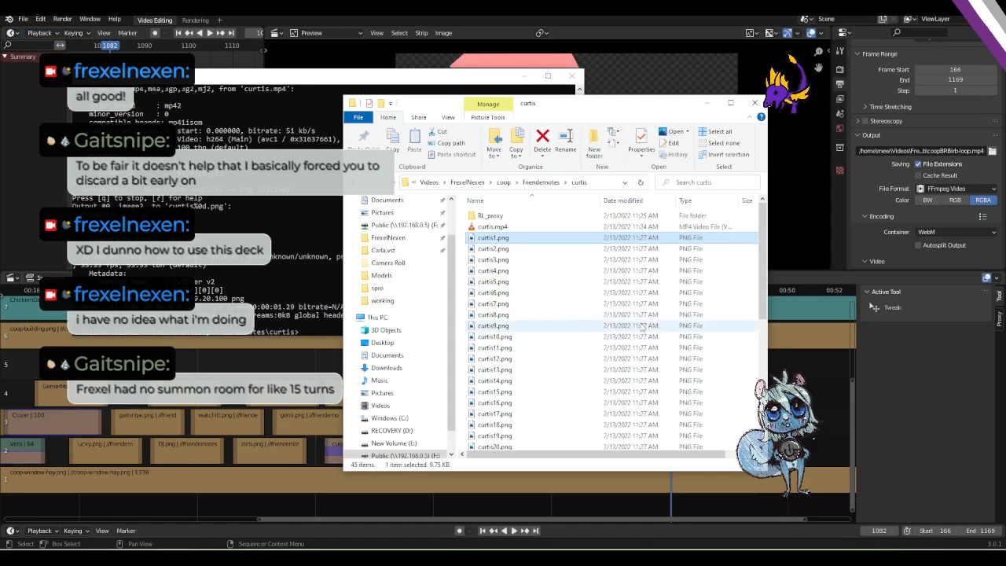
pyautogui.scroll(-4, 539, 327)
pyautogui.scroll(4, 519, 359)
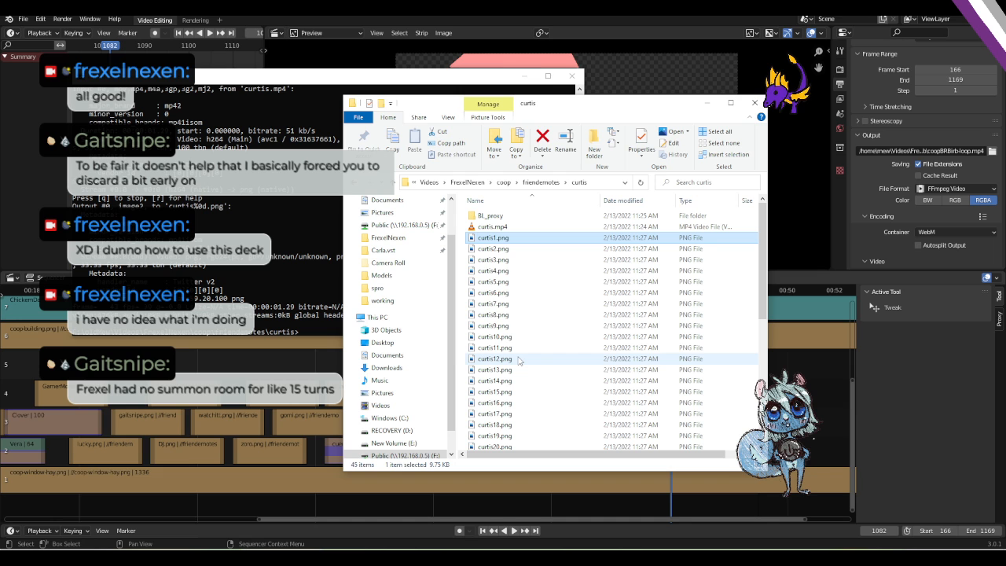
# Open curtis1.png in GIMP from File Explorer and close the Command Prompt window.
pyautogui.rightClick(503, 240)
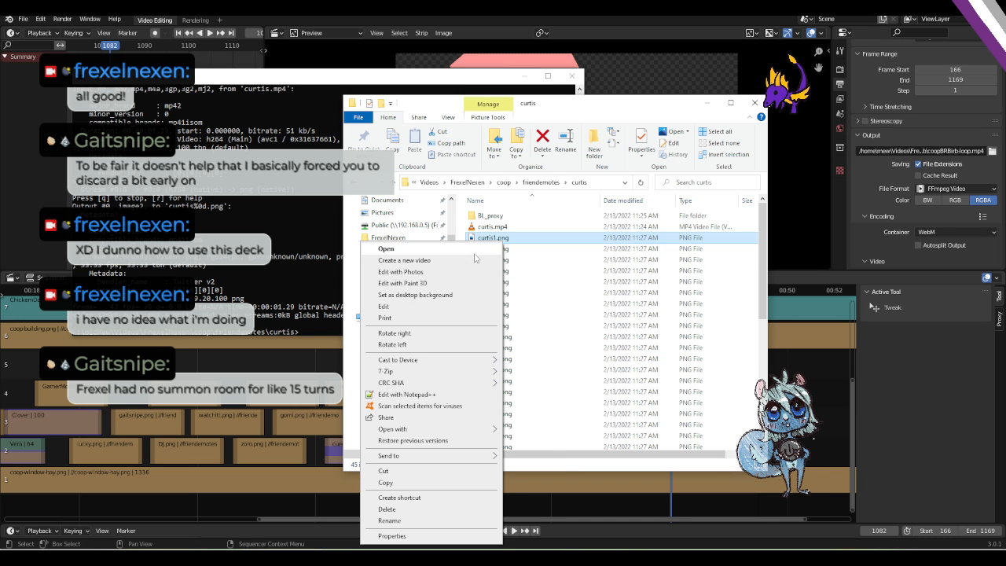
pyautogui.click(666, 270)
pyautogui.rightClick(513, 238)
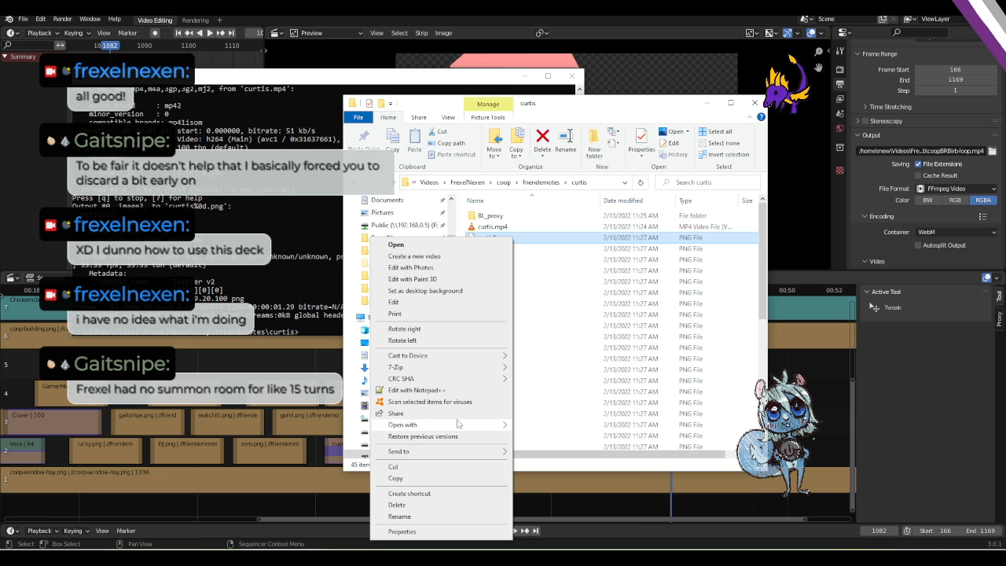
pyautogui.moveTo(495, 425)
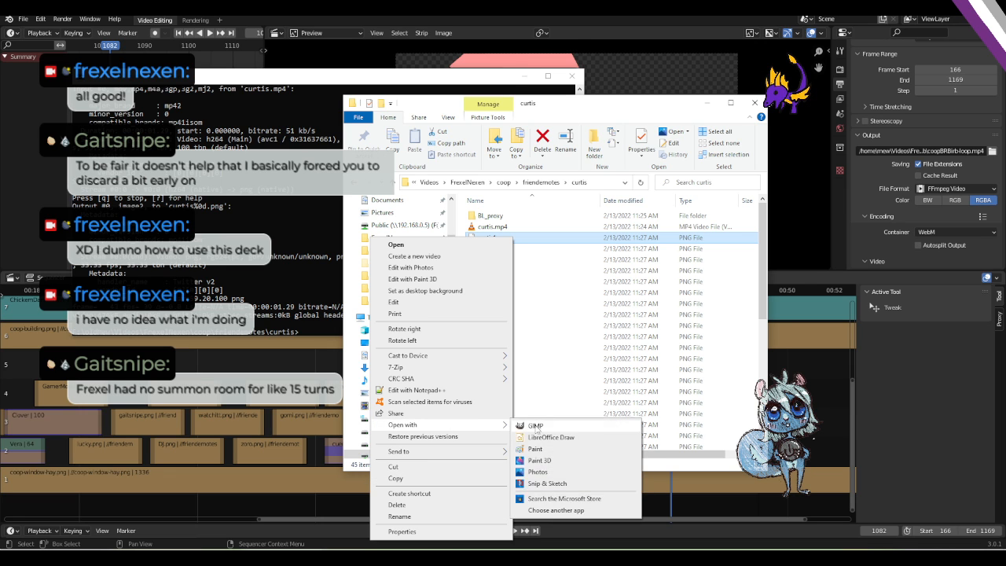
pyautogui.click(536, 425)
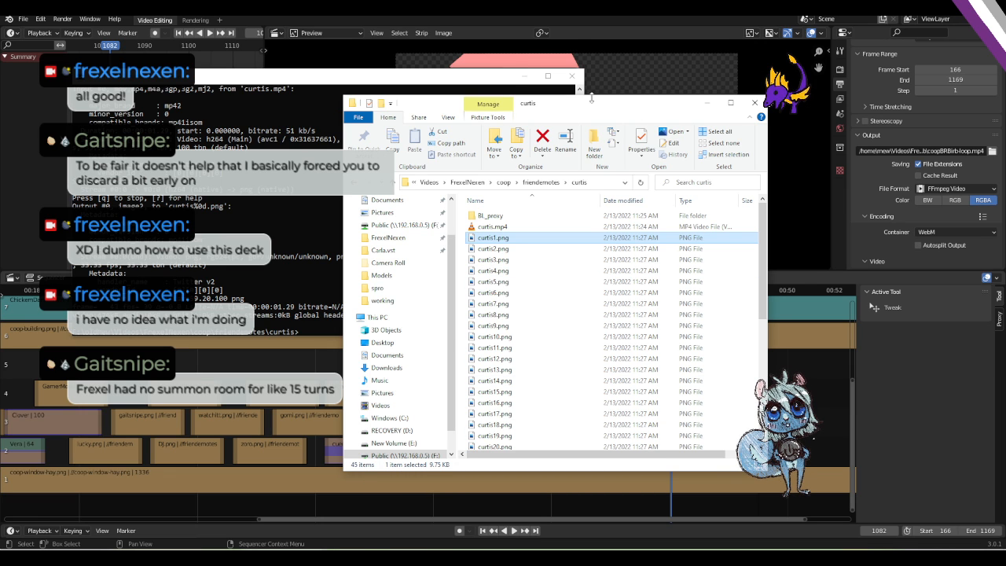
pyautogui.click(572, 77)
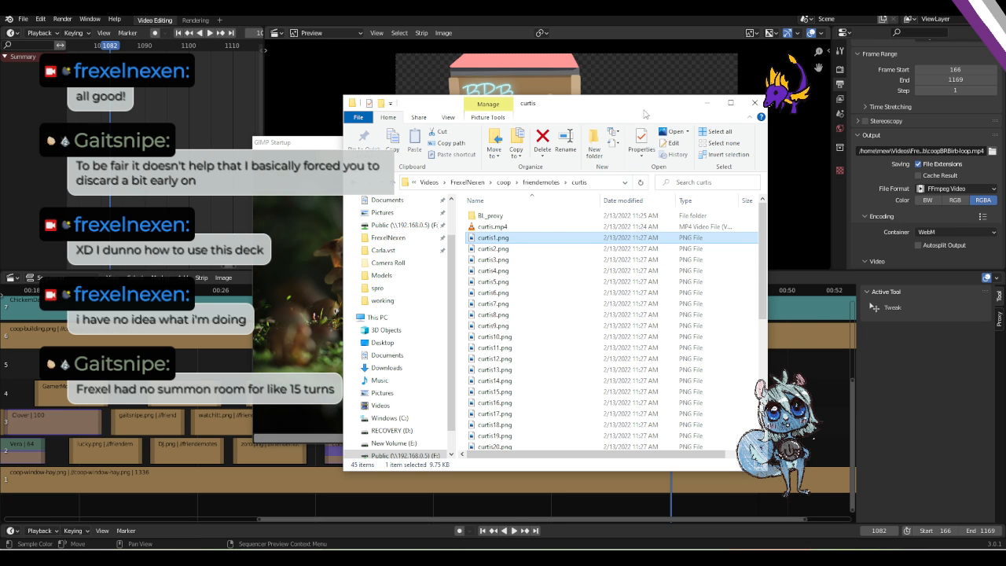
pyautogui.moveTo(644, 114); pyautogui.dragTo(764, 109)
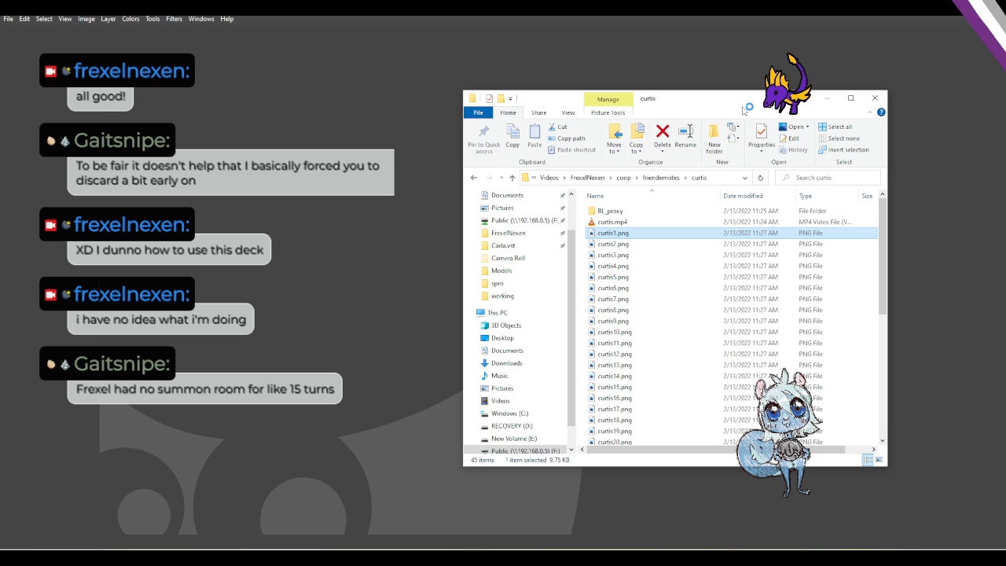
pyautogui.moveTo(749, 104); pyautogui.dragTo(784, 127)
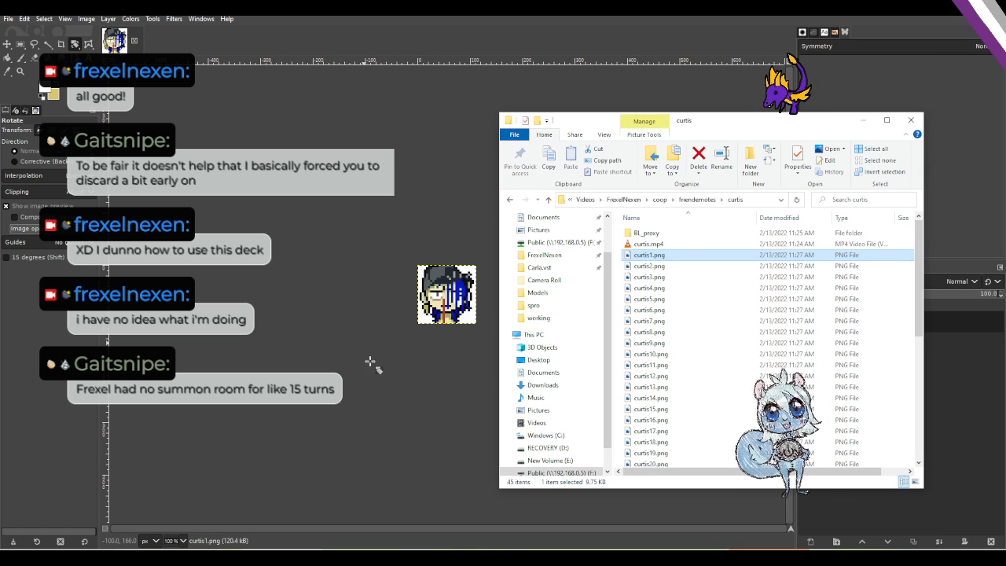
pyautogui.click(558, 38)
# Sample the near-white shades in the face's eye and among the blue hair to compare their colour values, leaving the foreground colour unchanged.
pyautogui.keyDown('ctrl'); pyautogui.scroll(5, 457, 312); pyautogui.keyUp('ctrl')
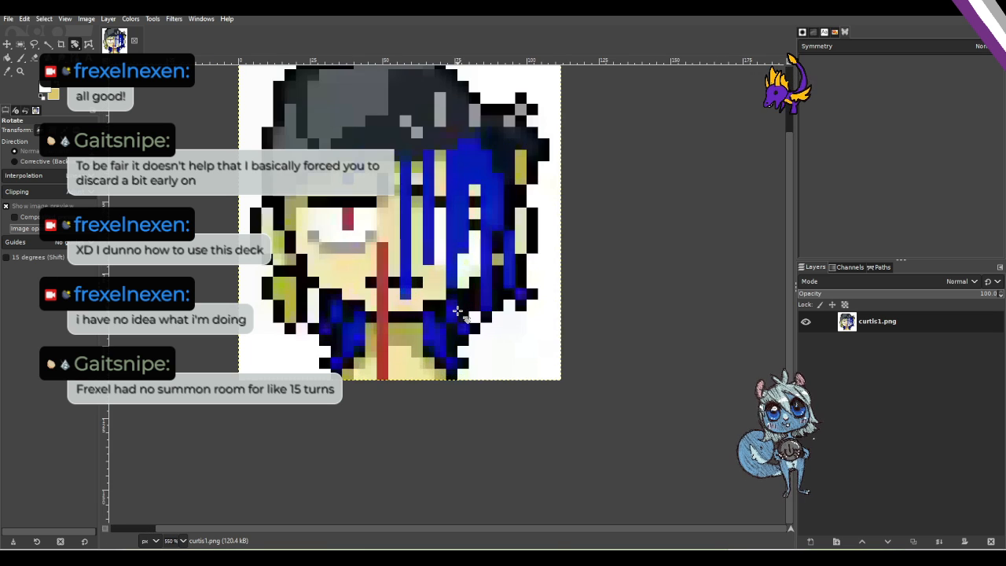
pyautogui.scroll(3, 459, 283)
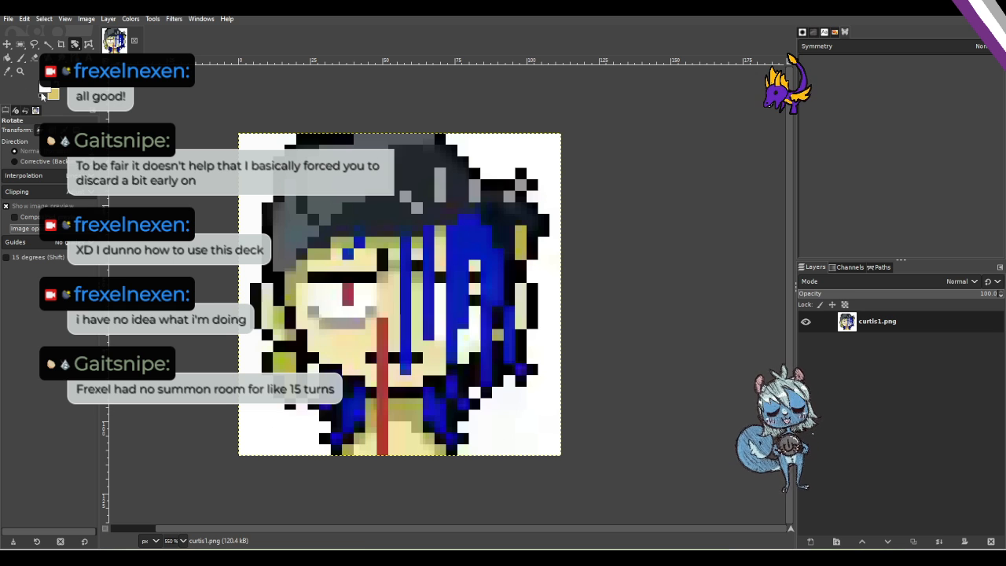
pyautogui.moveTo(158, 61); pyautogui.dragTo(765, 94)
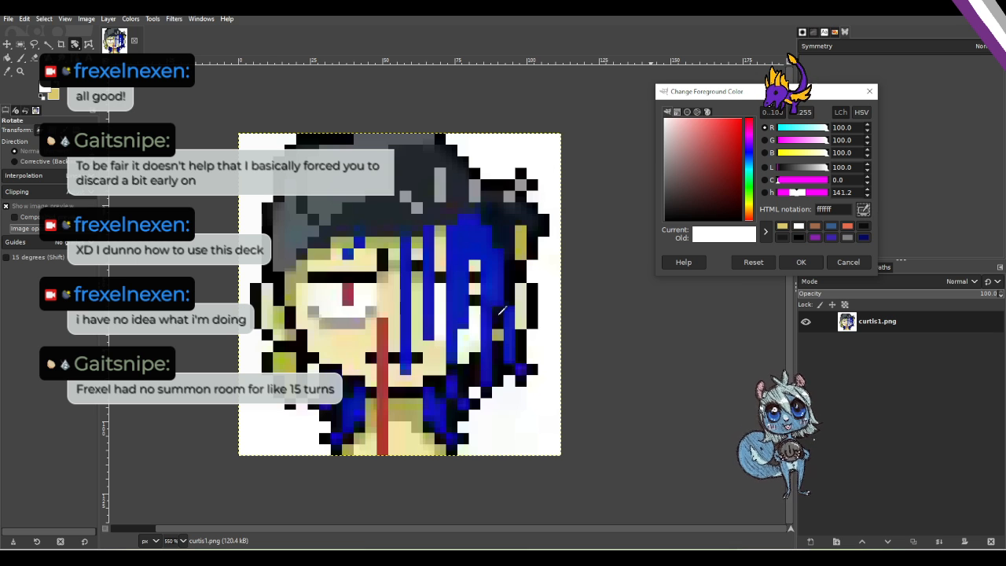
pyautogui.click(477, 334)
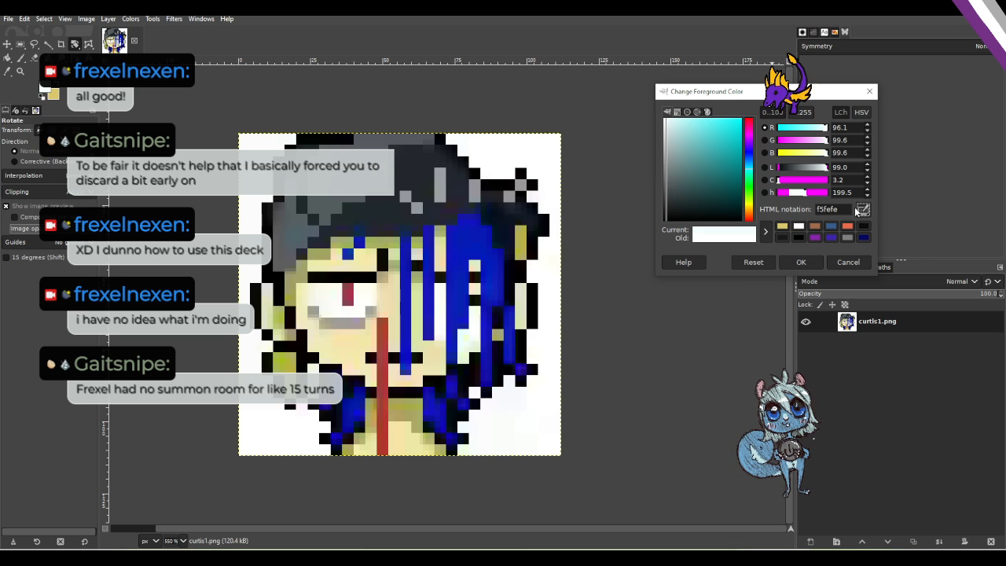
pyautogui.click(368, 286)
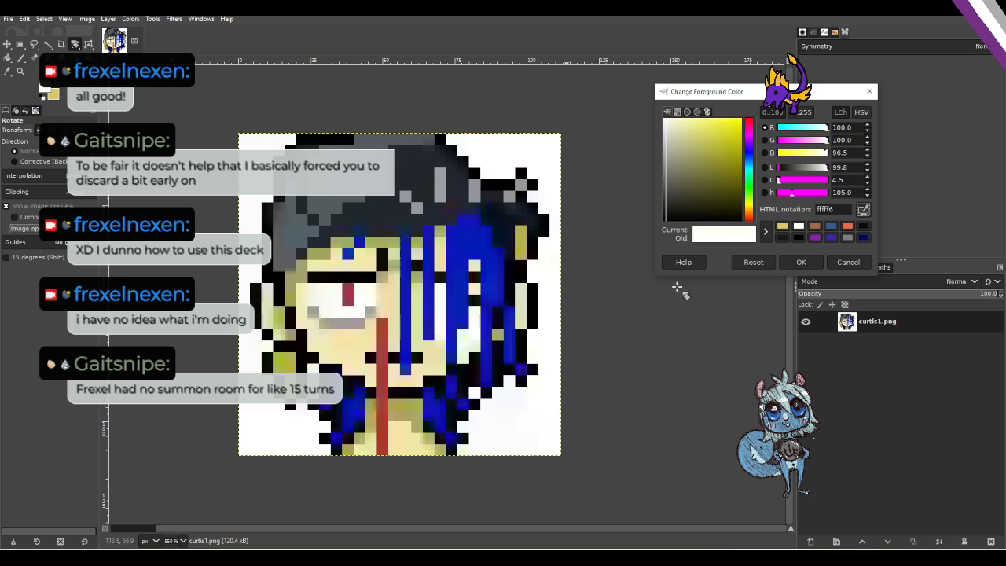
pyautogui.click(321, 287)
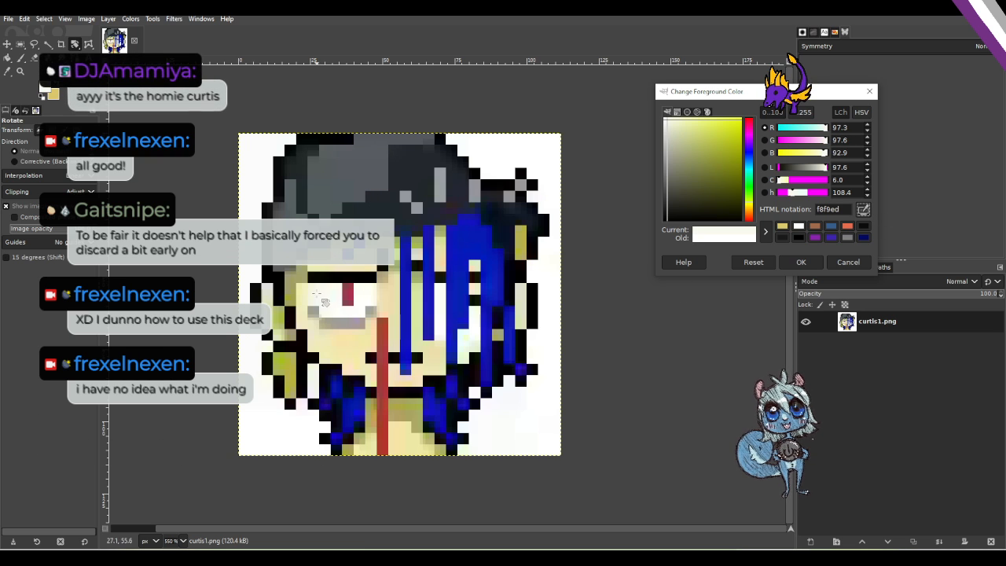
pyautogui.click(331, 307)
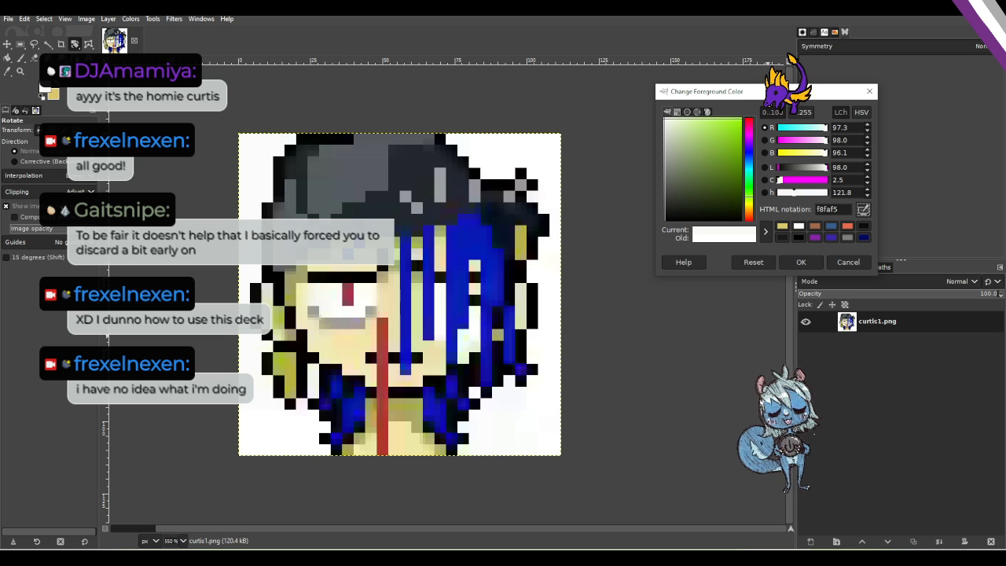
pyautogui.moveTo(835, 94); pyautogui.dragTo(841, 70)
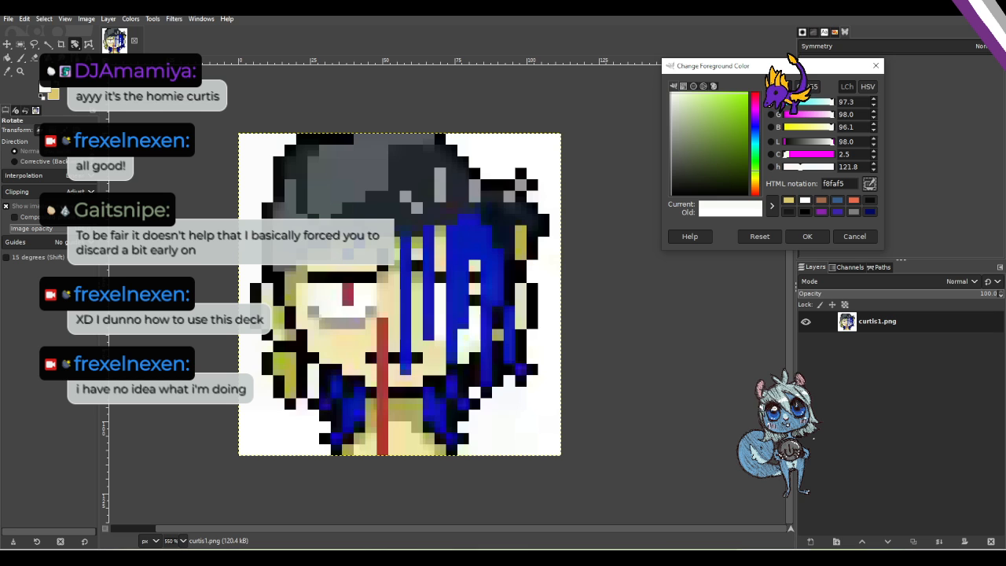
pyautogui.press('Escape')
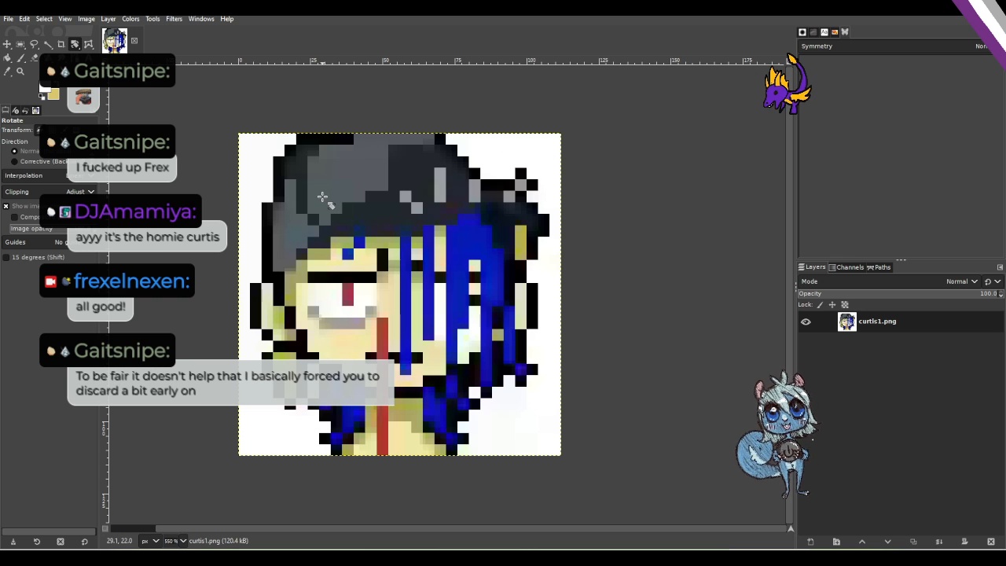
# Try to delete the white background beside the beanie and below the face using Fuzzy Select.
pyautogui.click(48, 44)
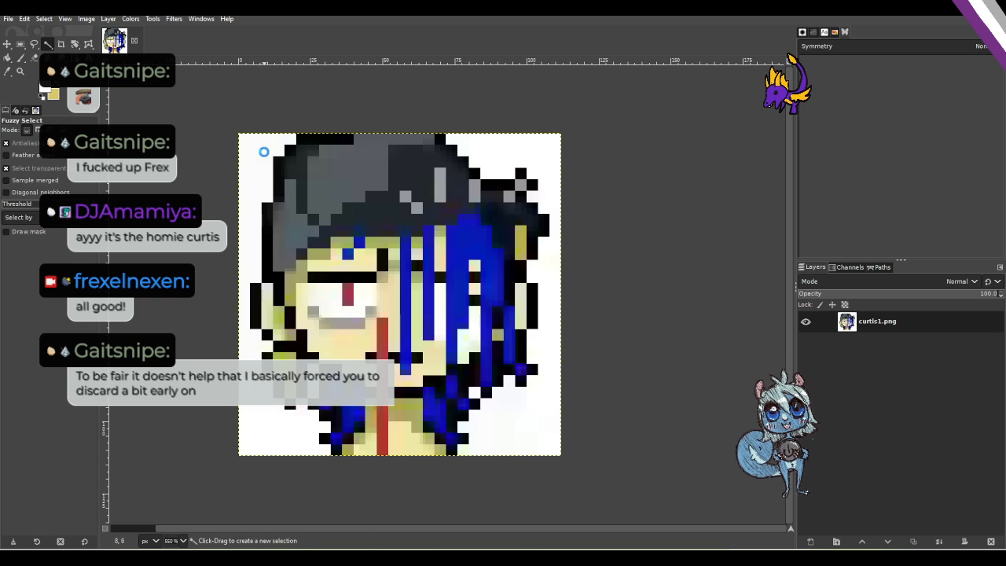
pyautogui.click(264, 152)
pyautogui.press('Delete')
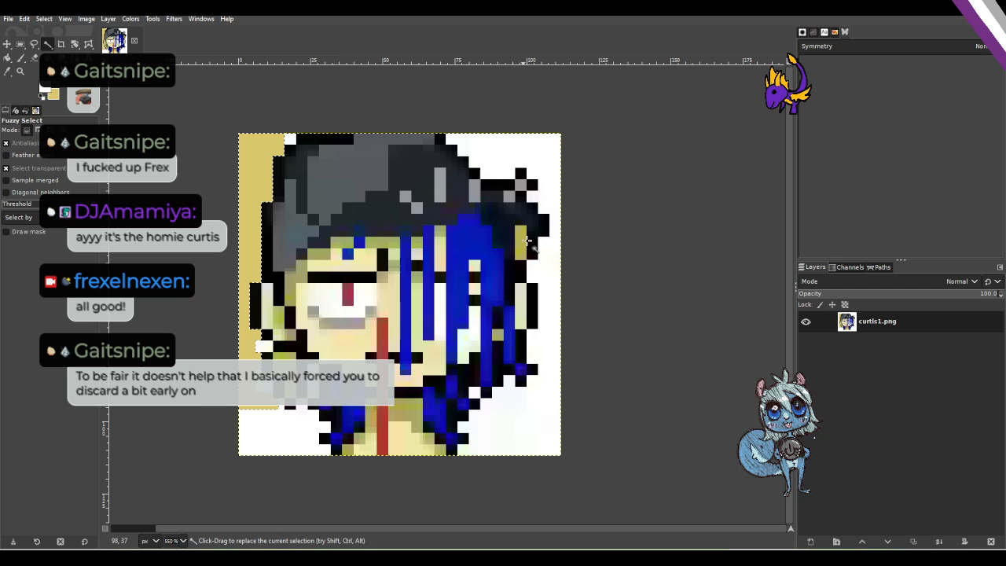
pyautogui.click(265, 418)
pyautogui.press('Delete')
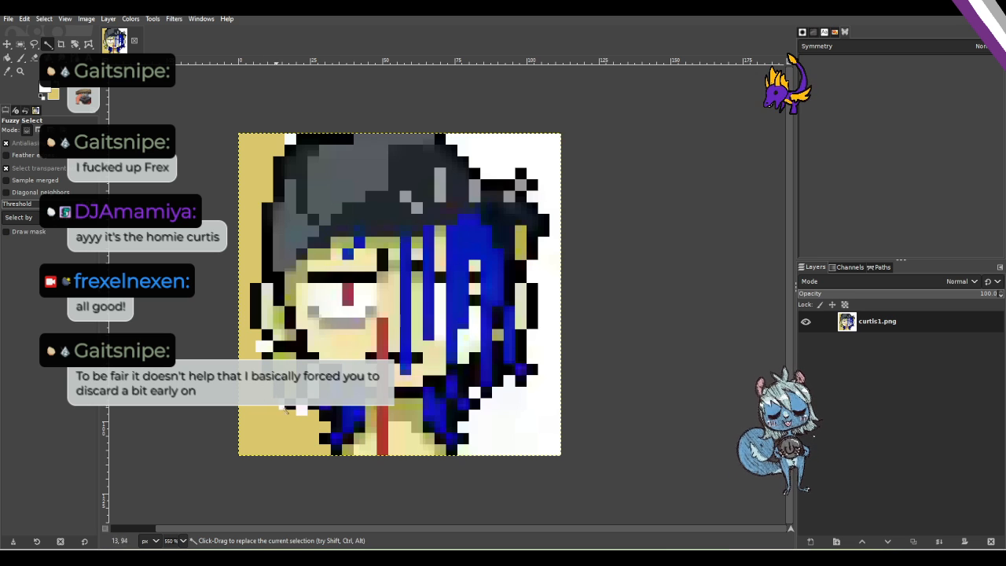
# Add an alpha channel to the curtis1.png layer.
pyautogui.rightClick(877, 322)
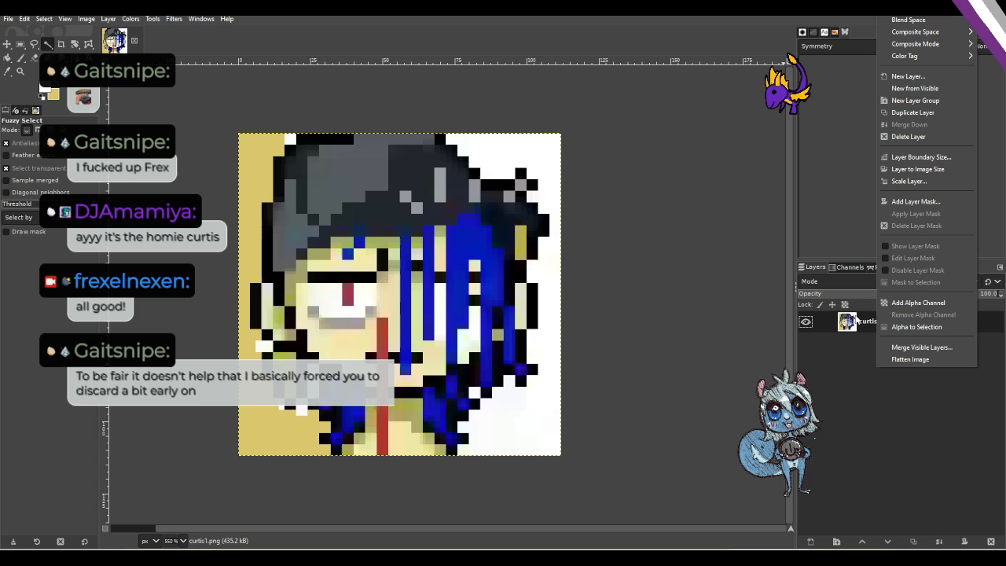
pyautogui.click(914, 330)
pyautogui.rightClick(891, 327)
pyautogui.click(870, 355)
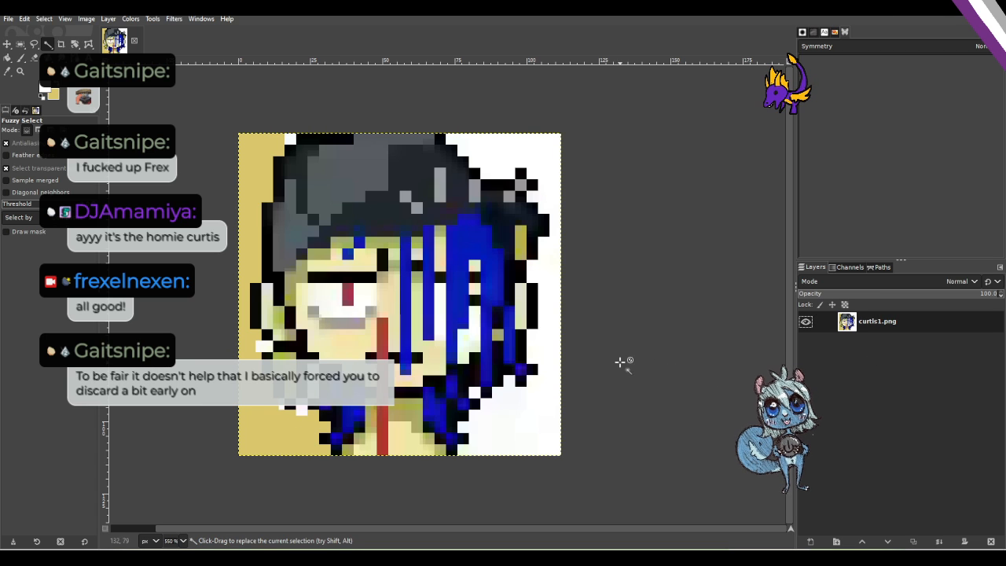
pyautogui.rightClick(858, 330)
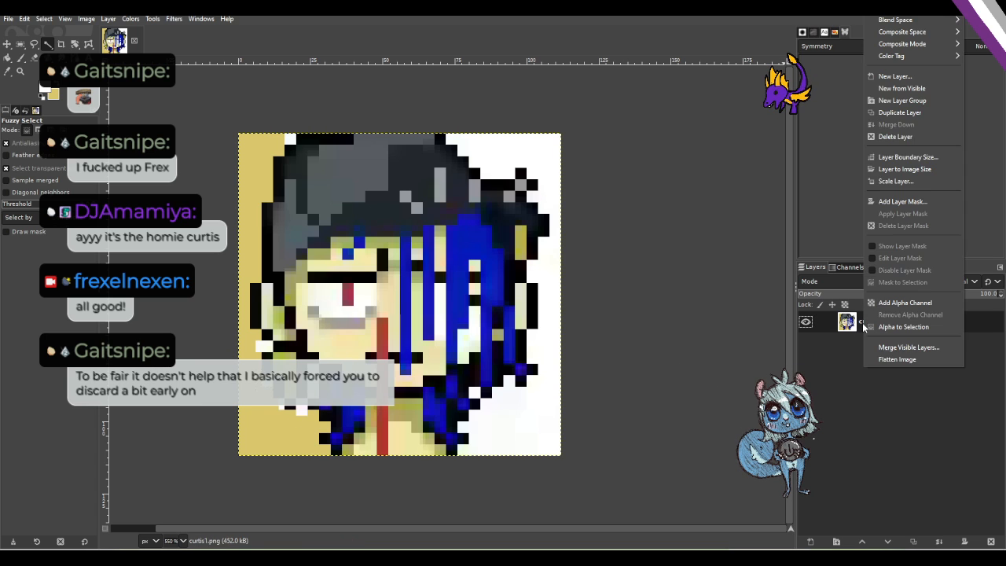
pyautogui.click(904, 302)
# Delete the tan and white background around the head, plus the stray white pixels at its edges and beside the chin, using Fuzzy Select.
pyautogui.click(267, 434)
pyautogui.press('Delete')
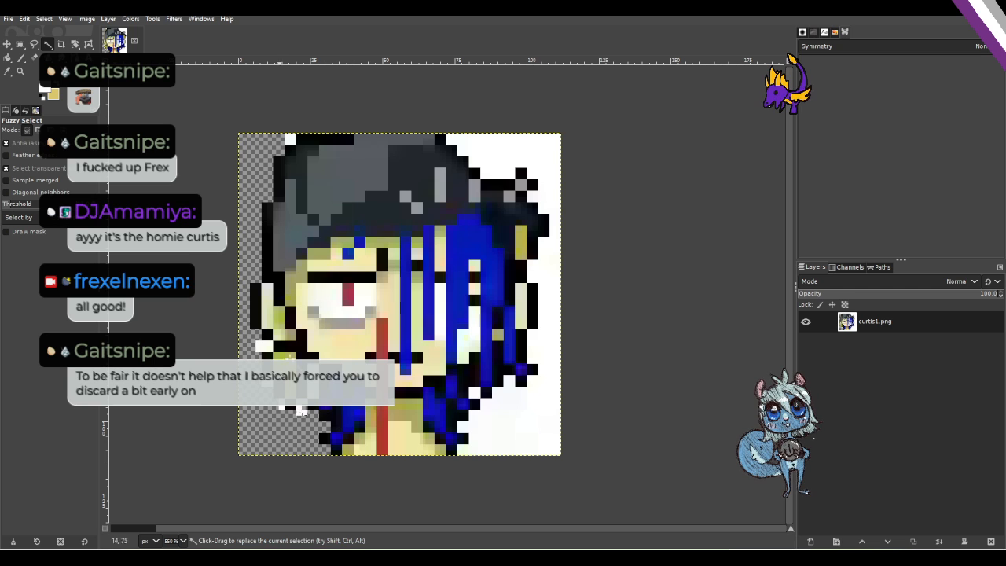
pyautogui.click(284, 401)
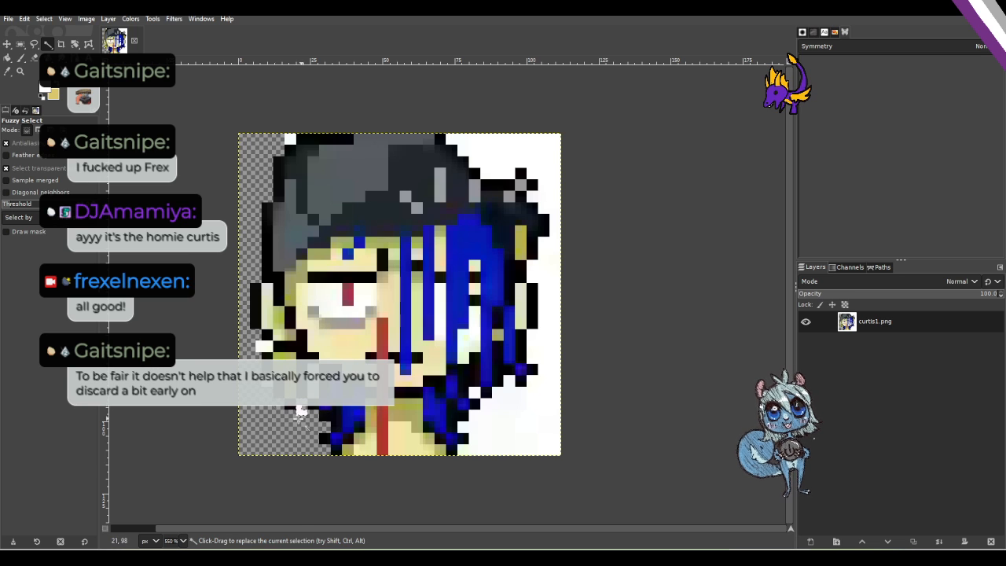
pyautogui.click(267, 382)
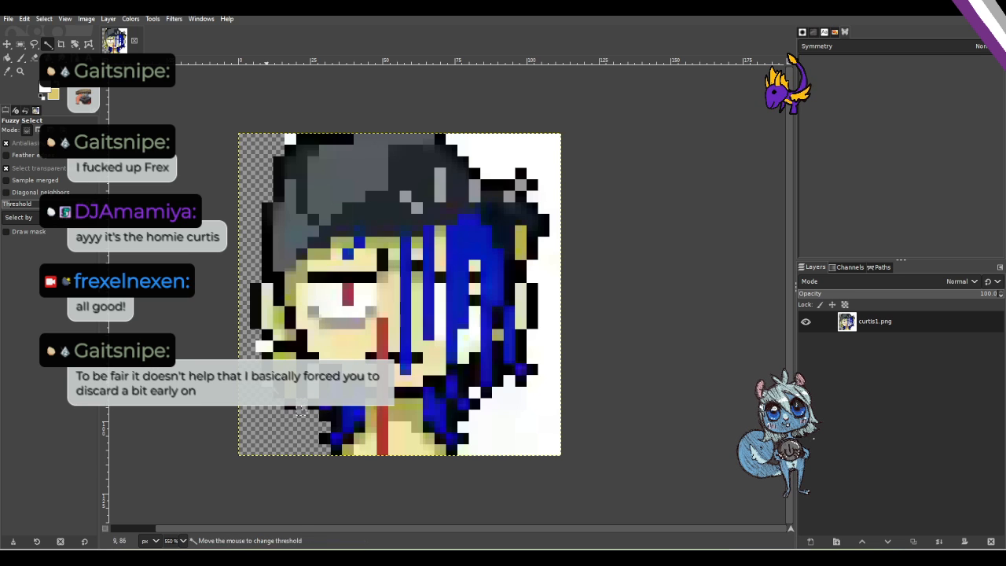
pyautogui.click(291, 140)
pyautogui.press('Delete')
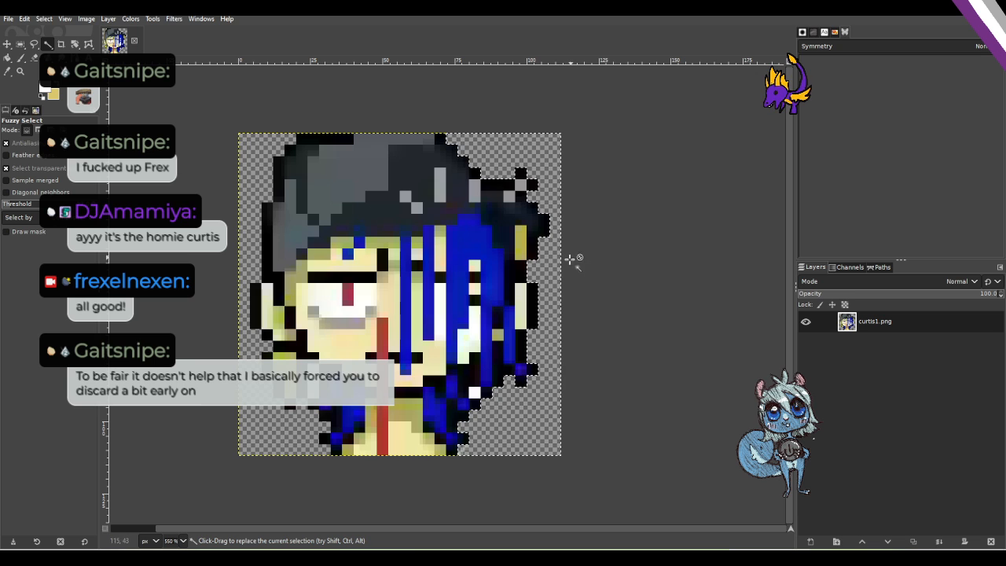
pyautogui.click(476, 391)
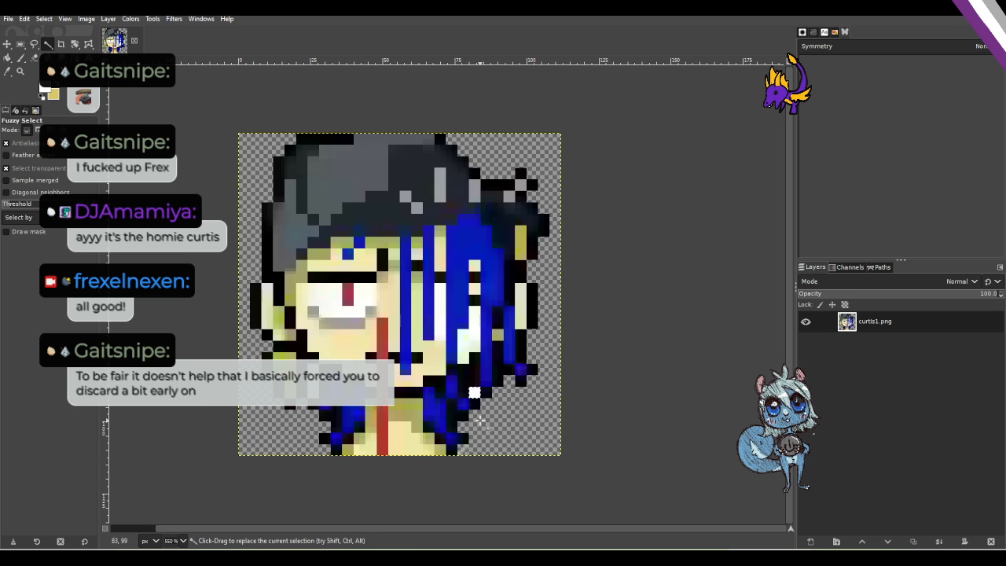
pyautogui.press('Delete')
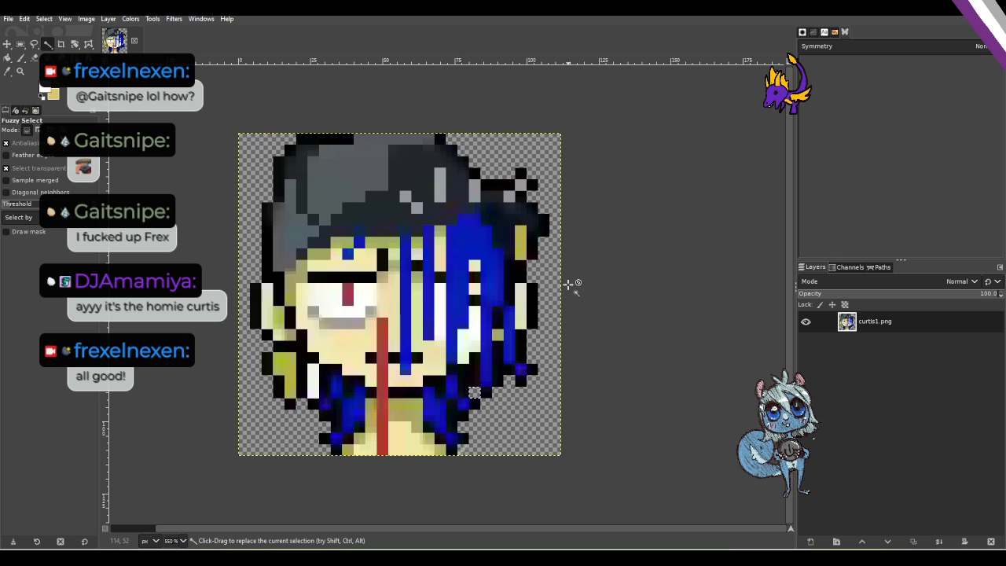
# Export the image as curtis1-b.png without background color, creation time, Exif data, XMP data, thumbnail or color profile.
pyautogui.hotkey('ctrl', 'shift', 'e')
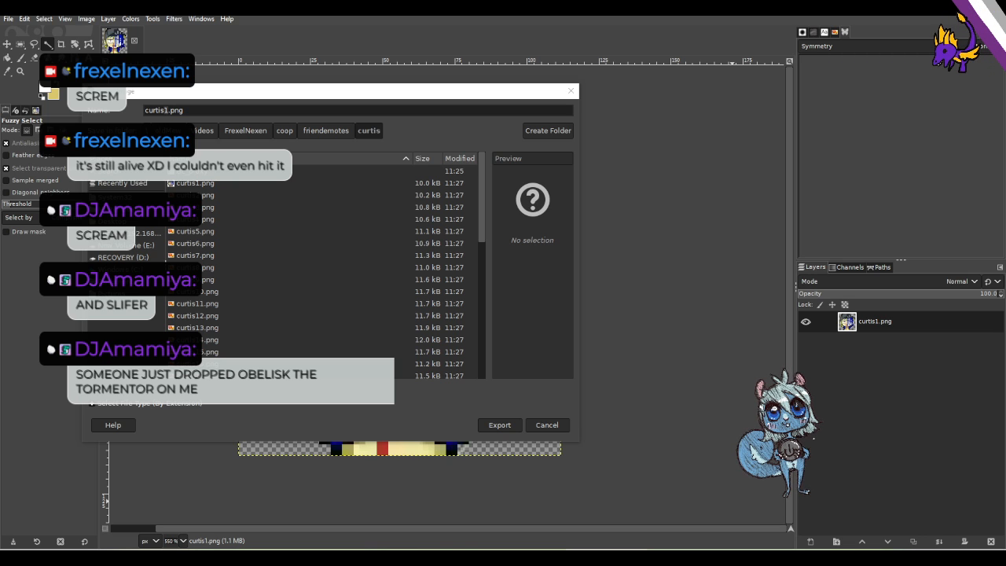
pyautogui.click(485, 94)
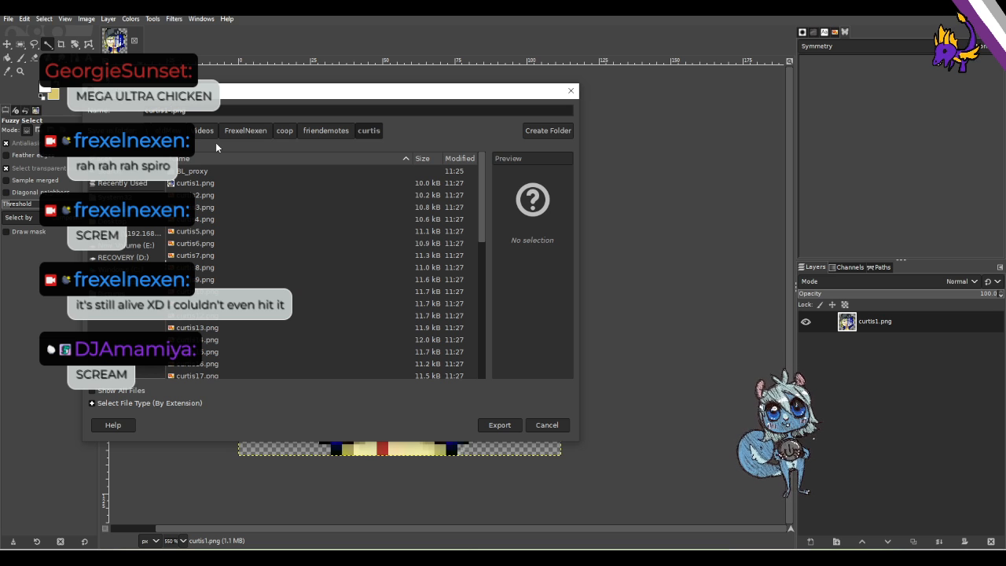
pyautogui.press('Return')
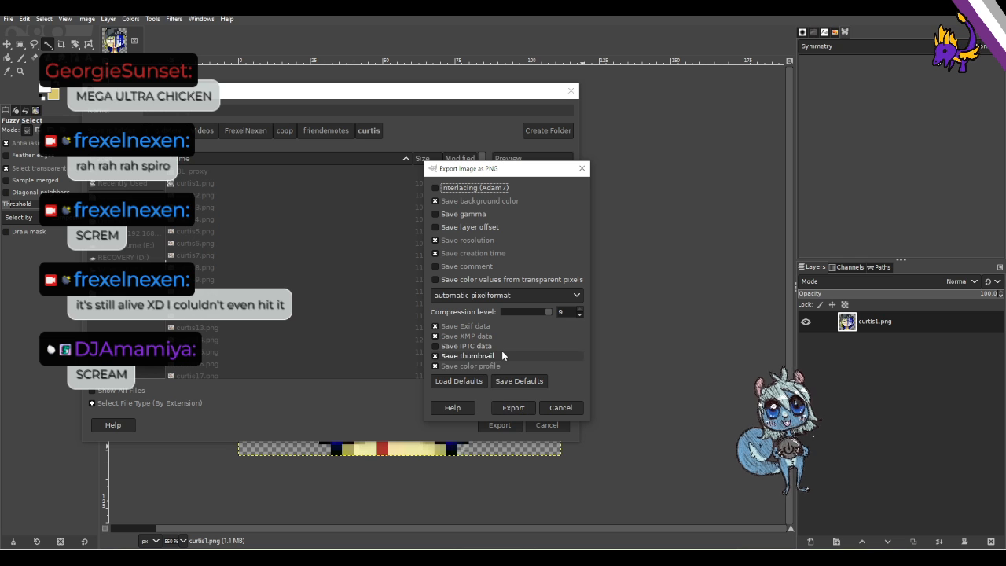
pyautogui.click(435, 335)
pyautogui.click(435, 356)
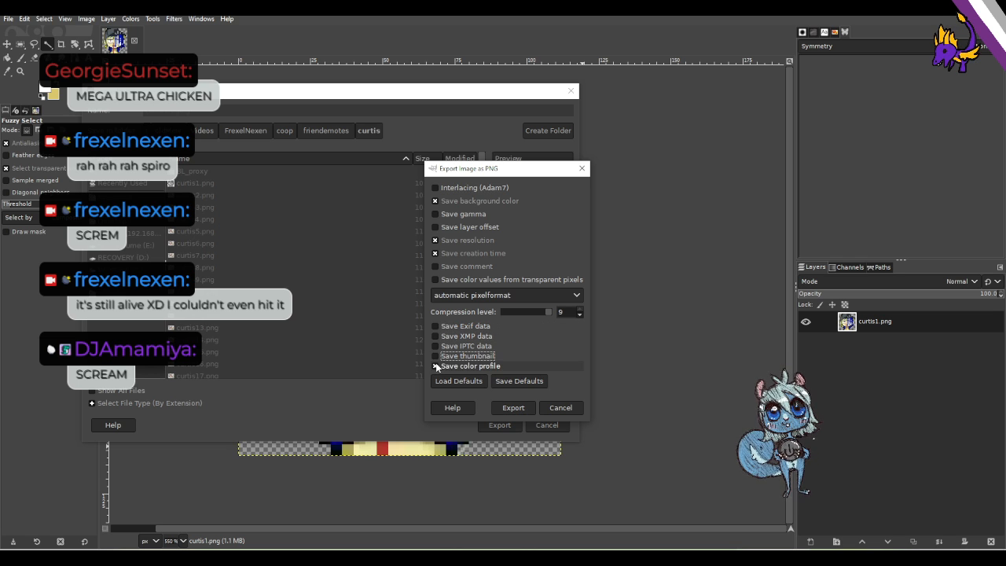
pyautogui.click(435, 366)
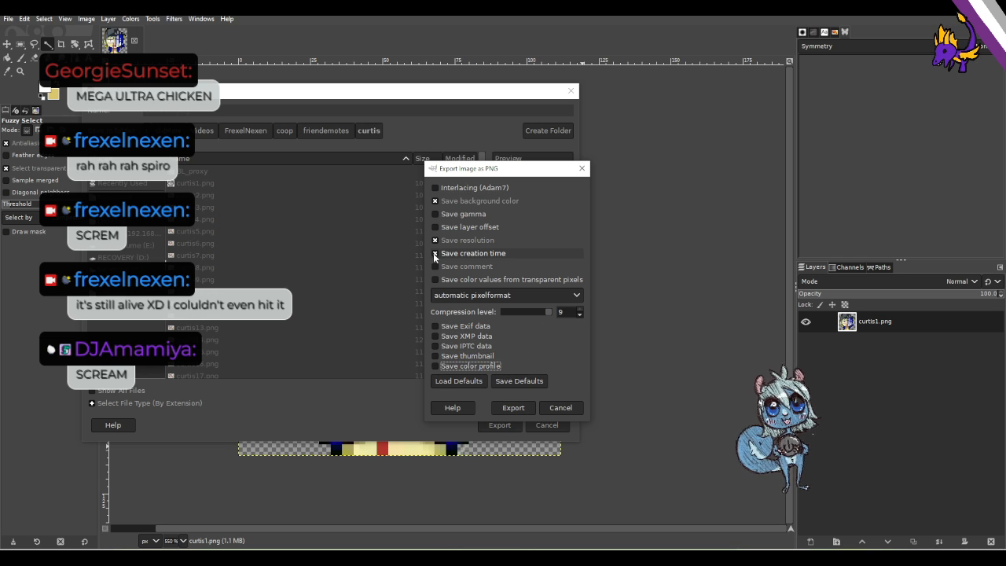
pyautogui.click(434, 254)
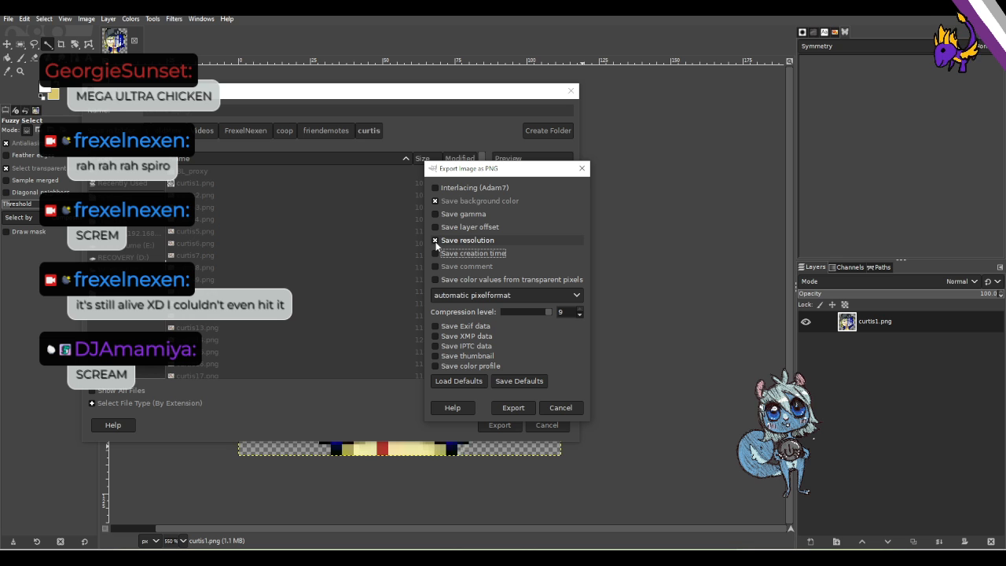
pyautogui.click(434, 200)
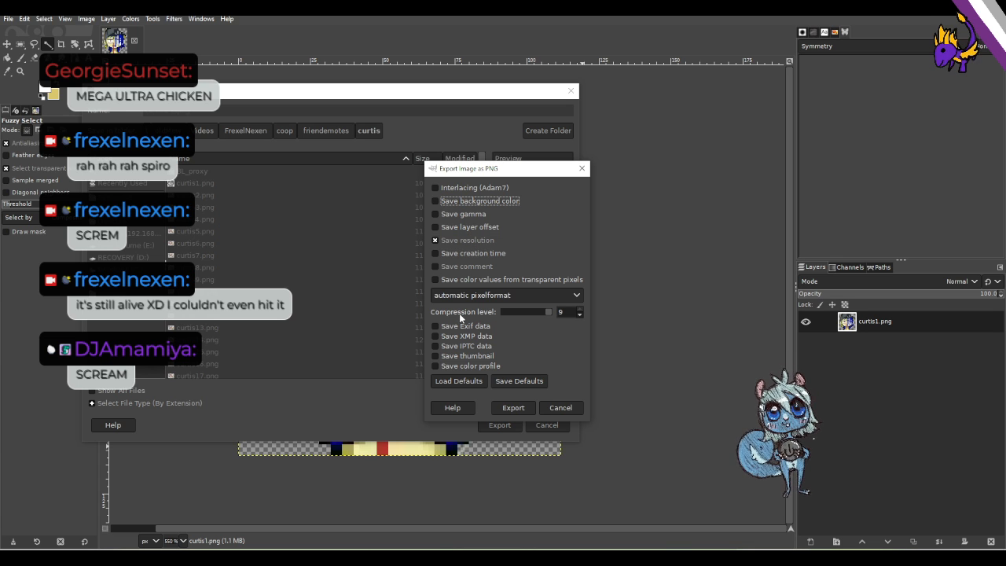
pyautogui.click(513, 407)
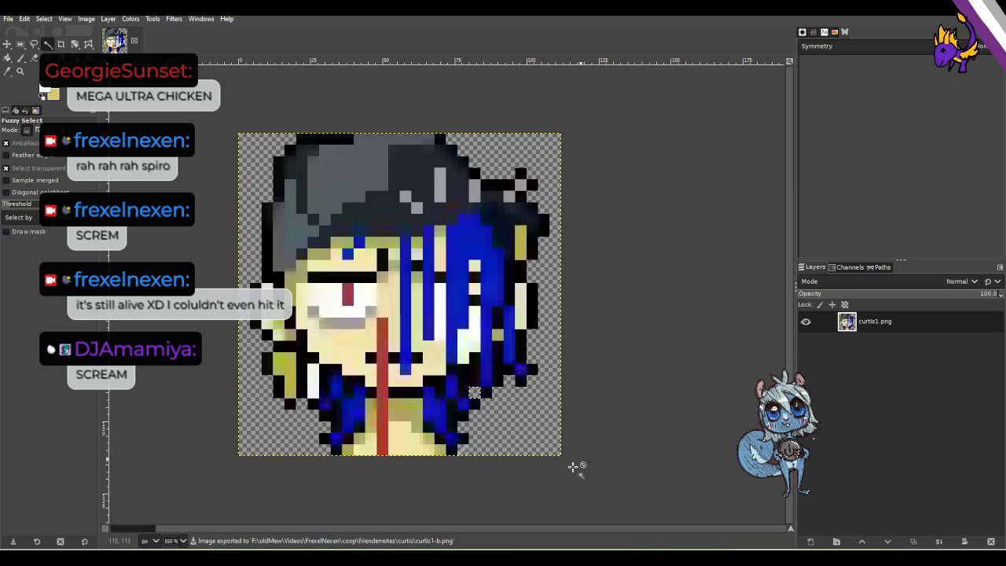
# Switch to Blender and add curtis1-b.png from File Explorer's curtis folder as an image strip on channel 3 at frame 1082.
pyautogui.hotkey('alt', 'Tab')
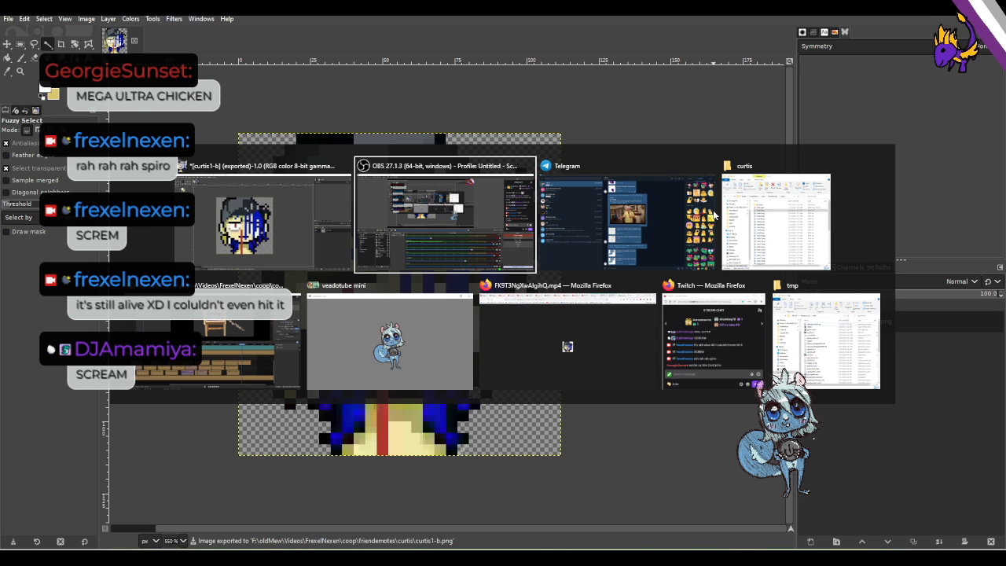
pyautogui.hotkey('alt', 'Tab')
pyautogui.hotkey('alt', 'Tab')
pyautogui.hotkey('alt', 'Tab')
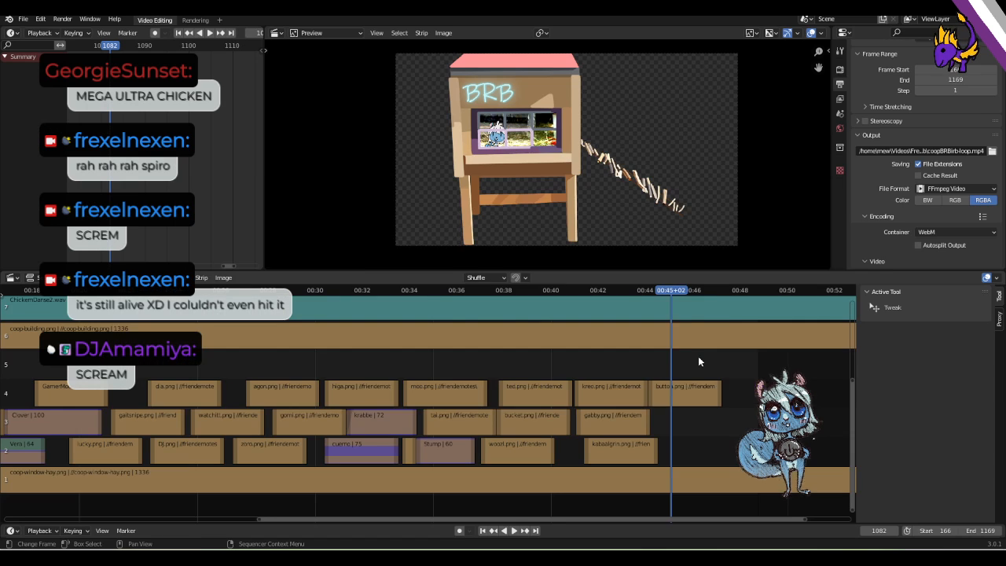
pyautogui.hotkey('alt', 'Tab')
pyautogui.hotkey('alt', 'Tab')
pyautogui.hotkey('alt', 'Tab')
pyautogui.hotkey('alt', 'Tab')
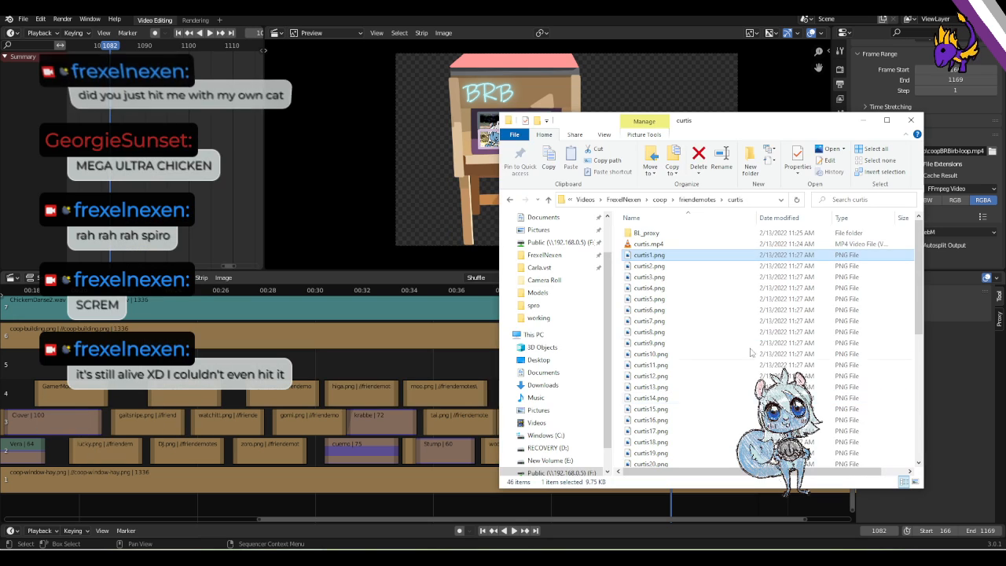
pyautogui.scroll(-8, 723, 302)
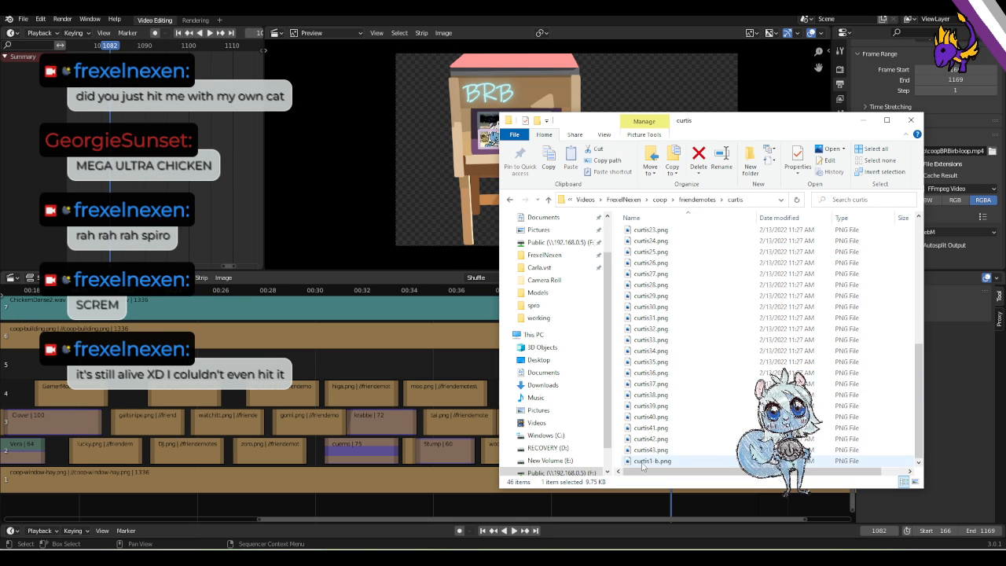
pyautogui.hotkey('alt', 'Tab')
pyautogui.moveTo(642, 463); pyautogui.dragTo(688, 443)
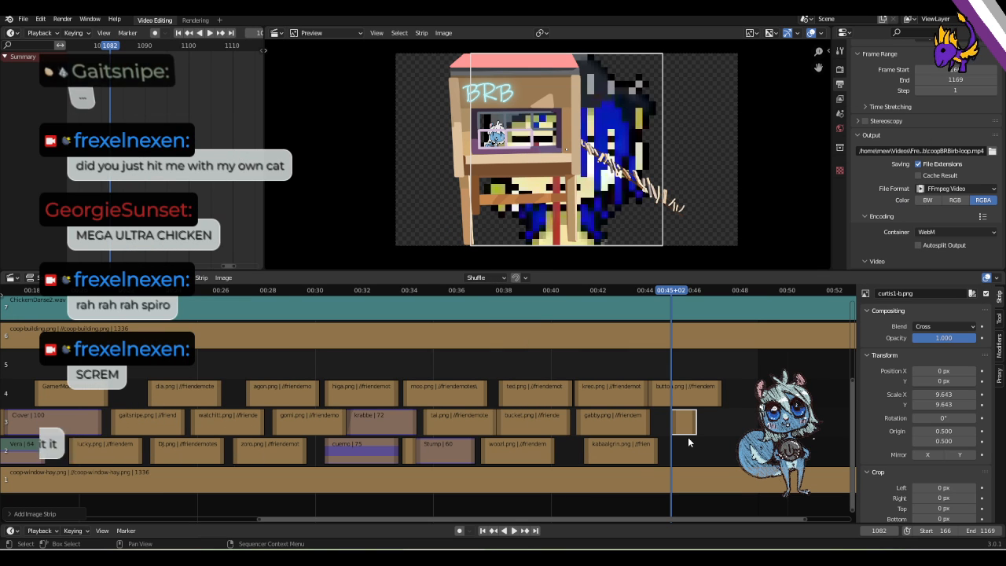
# Set the curtis1-b.png strip's blend mode to Alpha Over, without a keyframe on that property.
pyautogui.press('i')
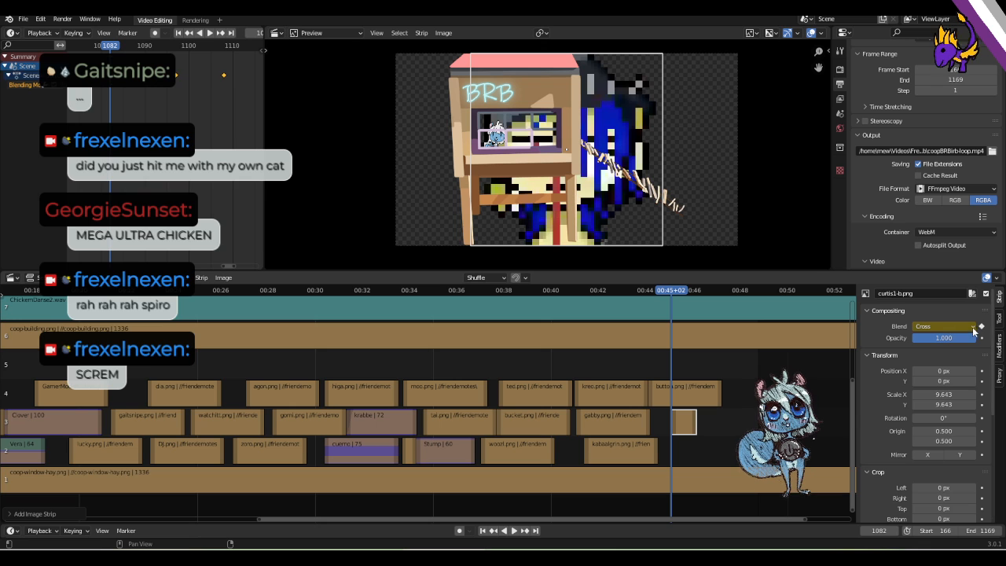
pyautogui.click(981, 326)
pyautogui.click(943, 326)
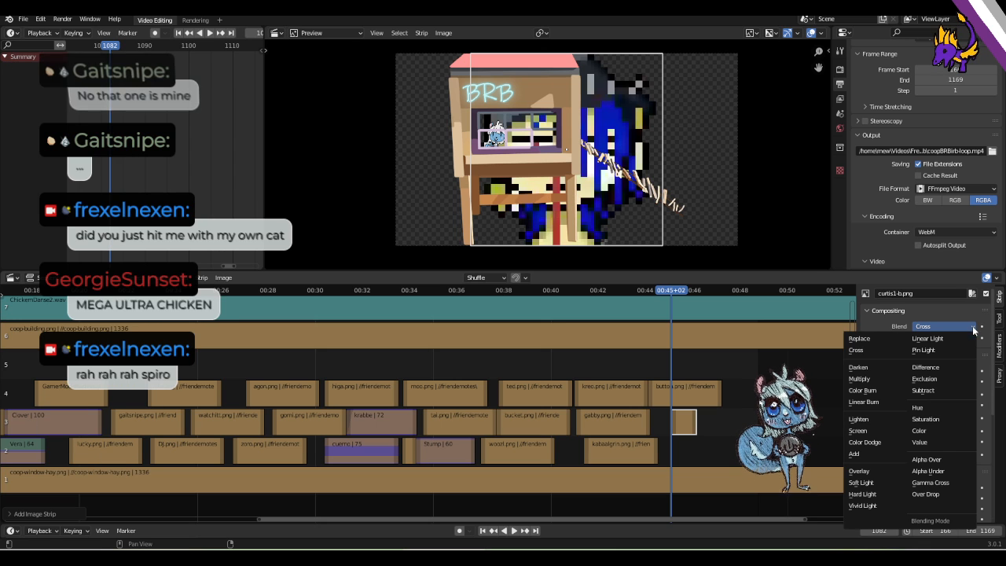
pyautogui.click(942, 459)
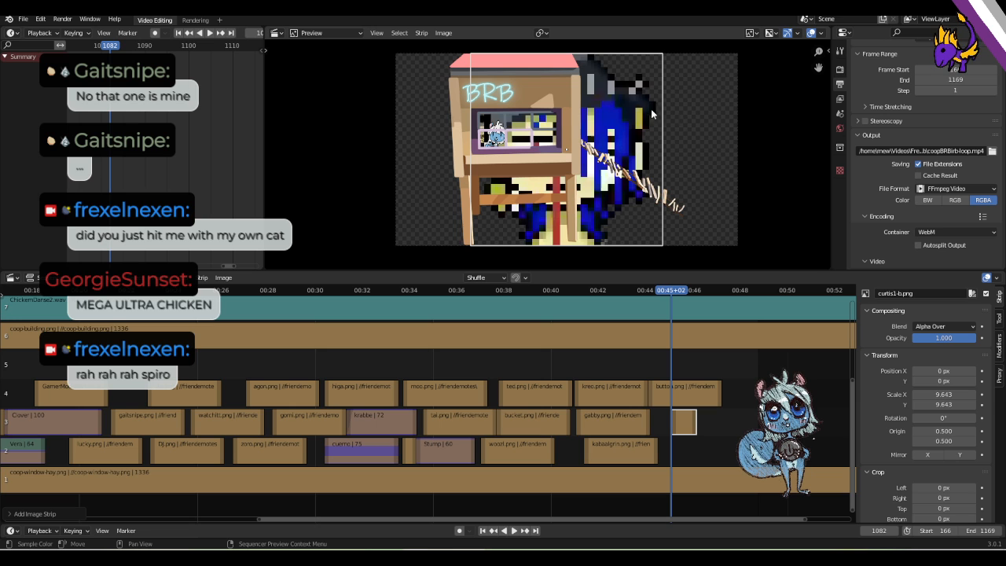
# Scale the curtis1-b.png image down to about 1.354 and move it into the coop window beside the blue character.
pyautogui.press('s')
pyautogui.click(558, 157)
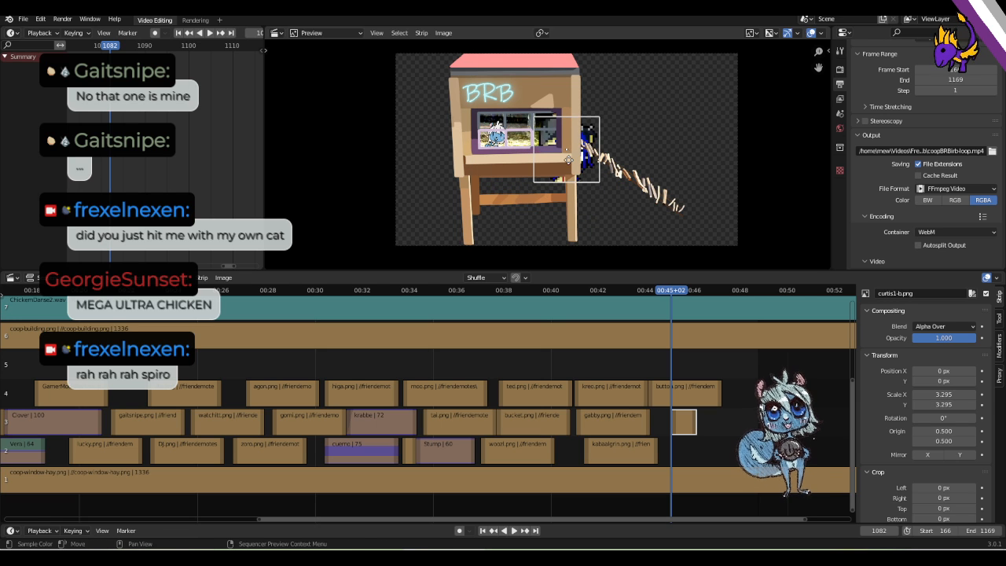
pyautogui.press('g')
pyautogui.click(533, 144)
pyautogui.press('s')
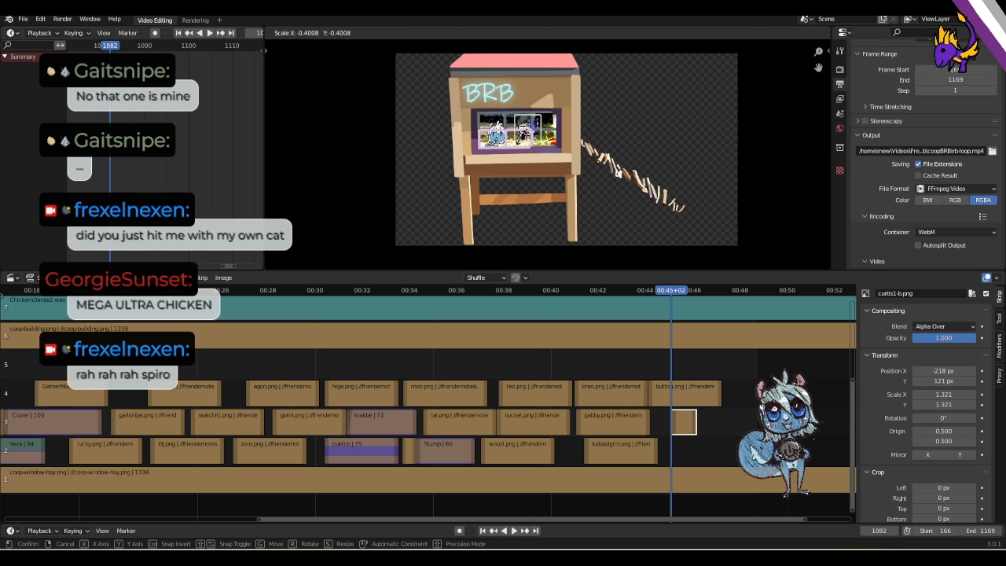
pyautogui.click(617, 173)
pyautogui.press('g')
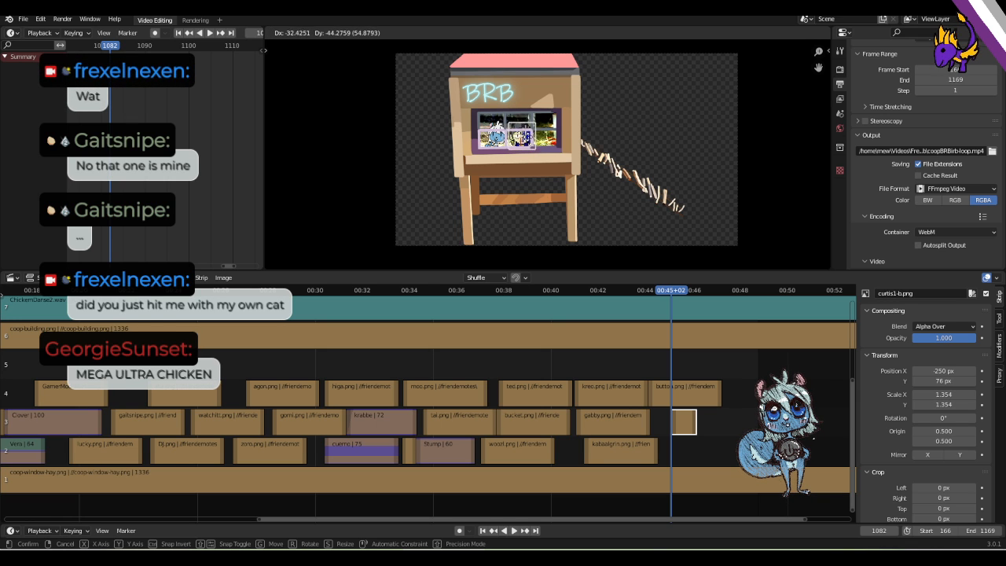
pyautogui.click(617, 173)
# Move the curtis image below the coop window to about X -258, Y -65 px and keyframe its position at frame 1082.
pyautogui.press('g')
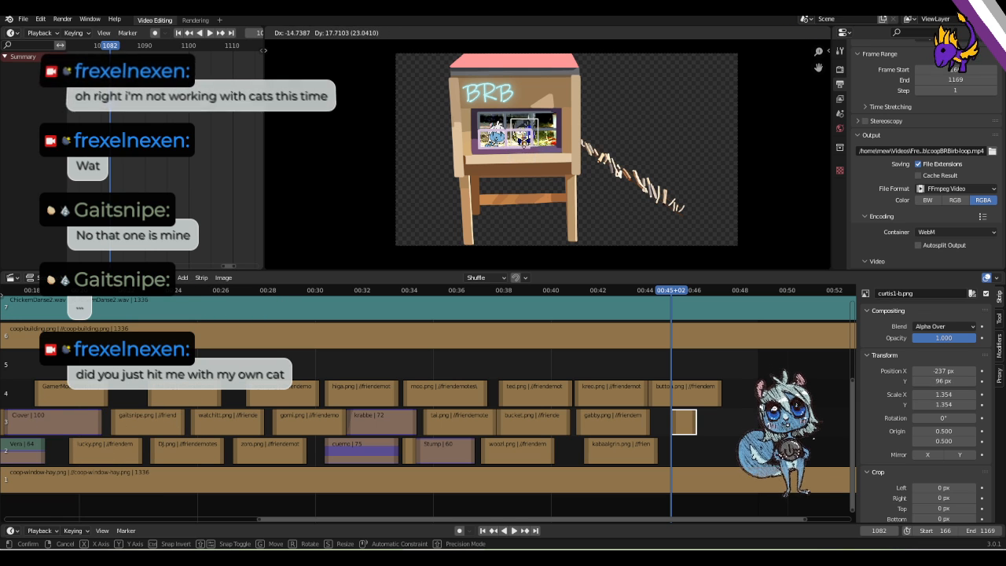
pyautogui.click(520, 165)
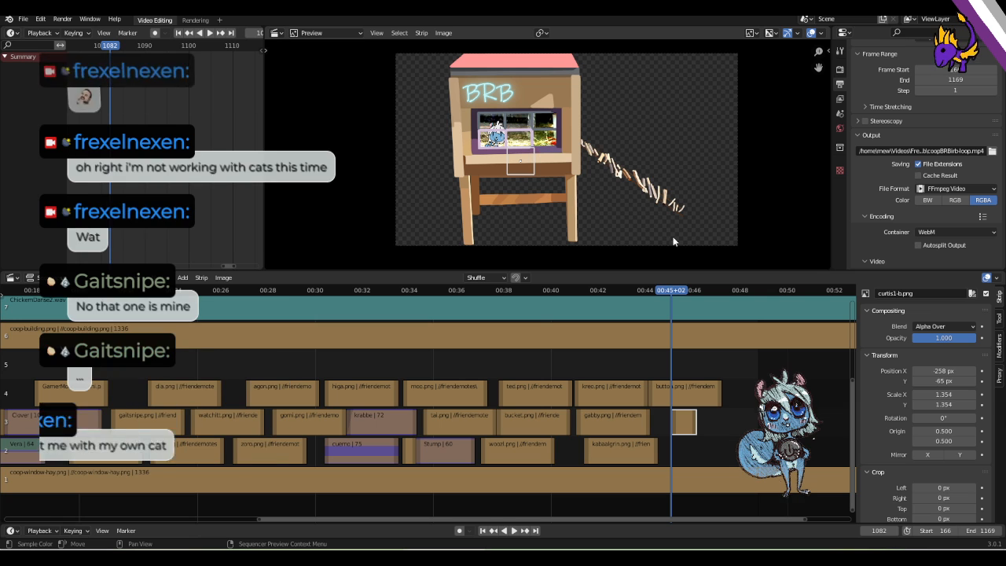
pyautogui.click(980, 371)
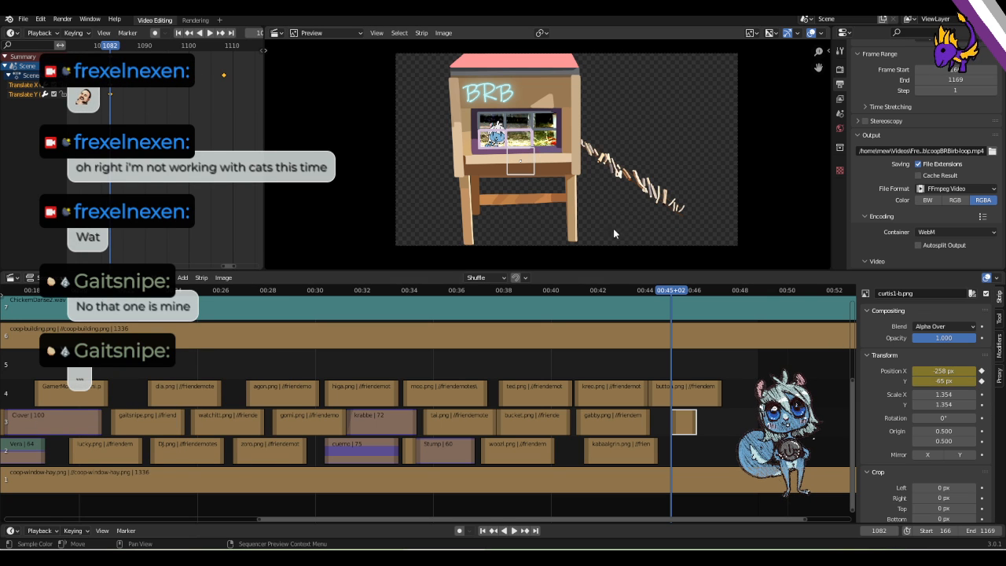
# At frame 1093, raise the curtis image partly into the window at about X -207, Y 5 px and keyframe both position values.
pyautogui.moveTo(668, 290); pyautogui.dragTo(682, 291)
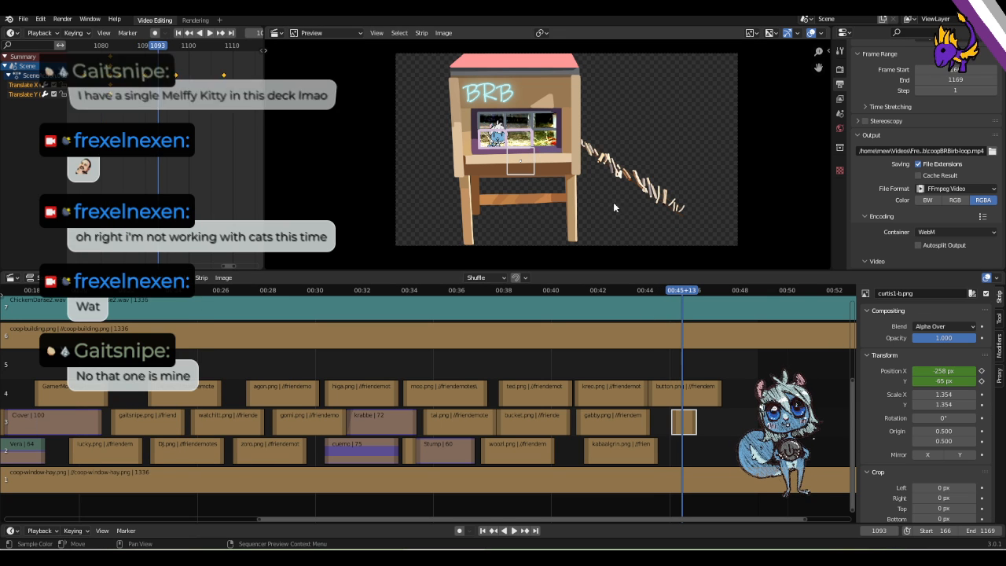
pyautogui.press('g')
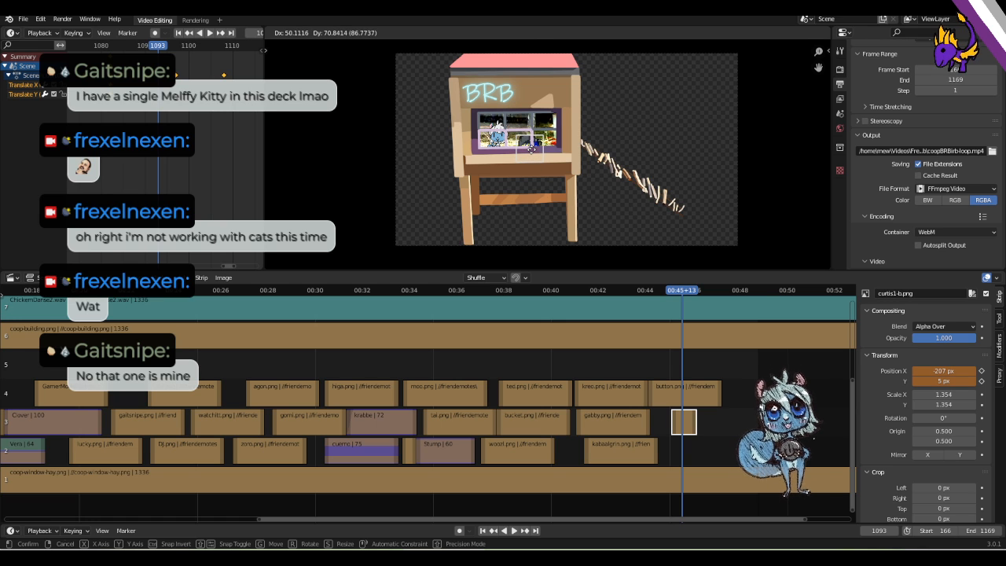
pyautogui.click(531, 149)
pyautogui.click(981, 370)
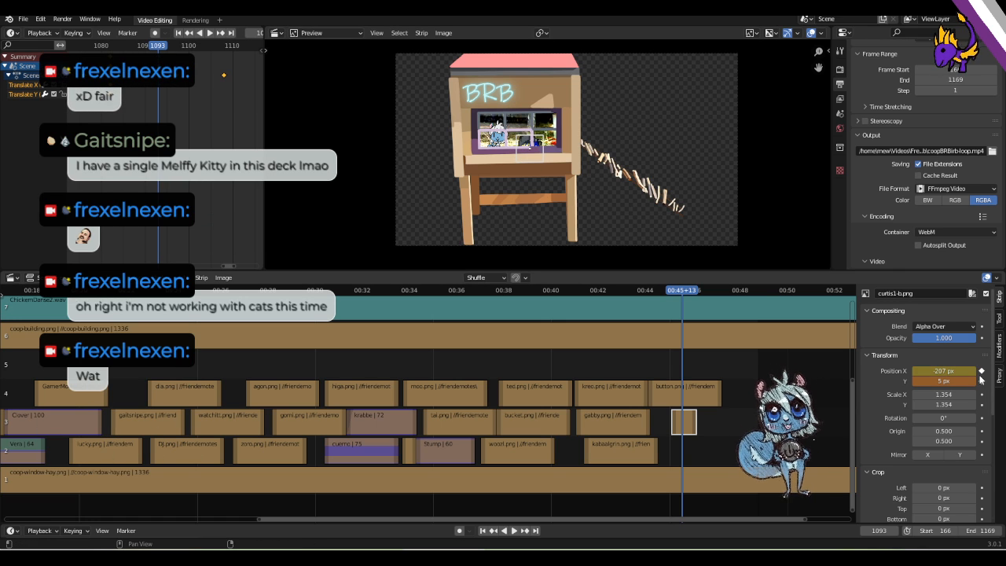
pyautogui.click(981, 380)
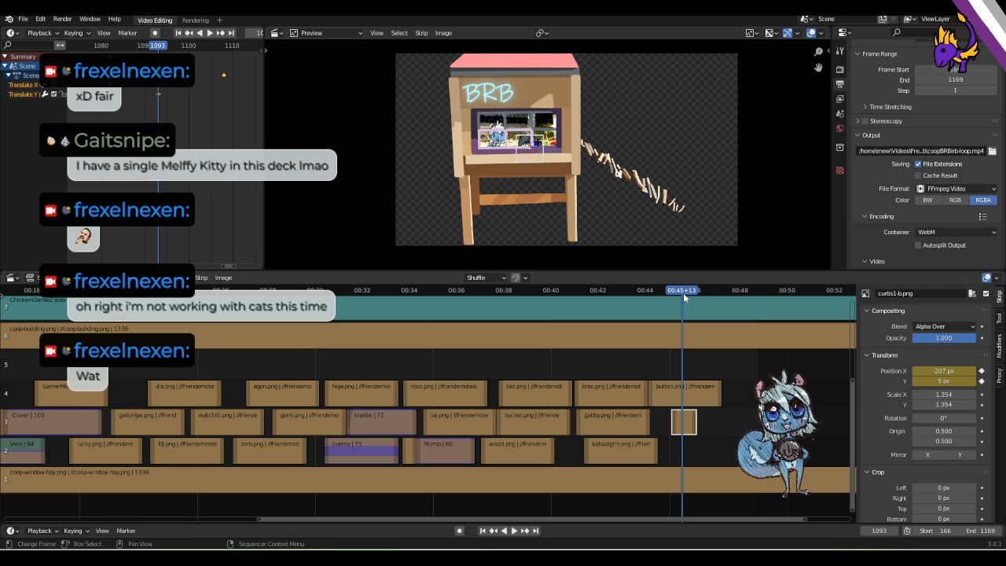
# At frame 1098, move the curtis image fully into the window at about X -227, Y 72 px and keyframe both position values.
pyautogui.moveTo(683, 292); pyautogui.dragTo(687, 294)
pyautogui.press('g')
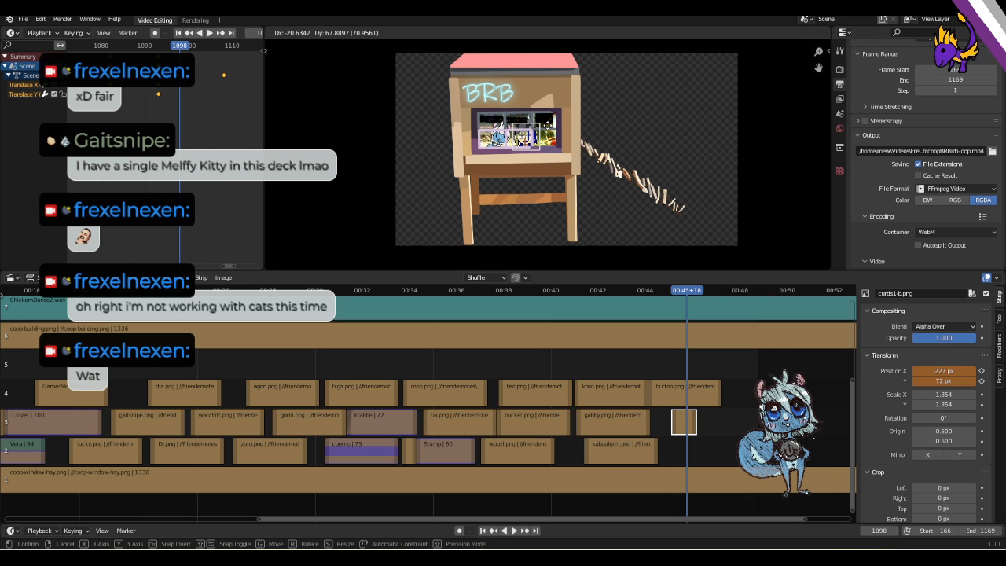
pyautogui.click(618, 173)
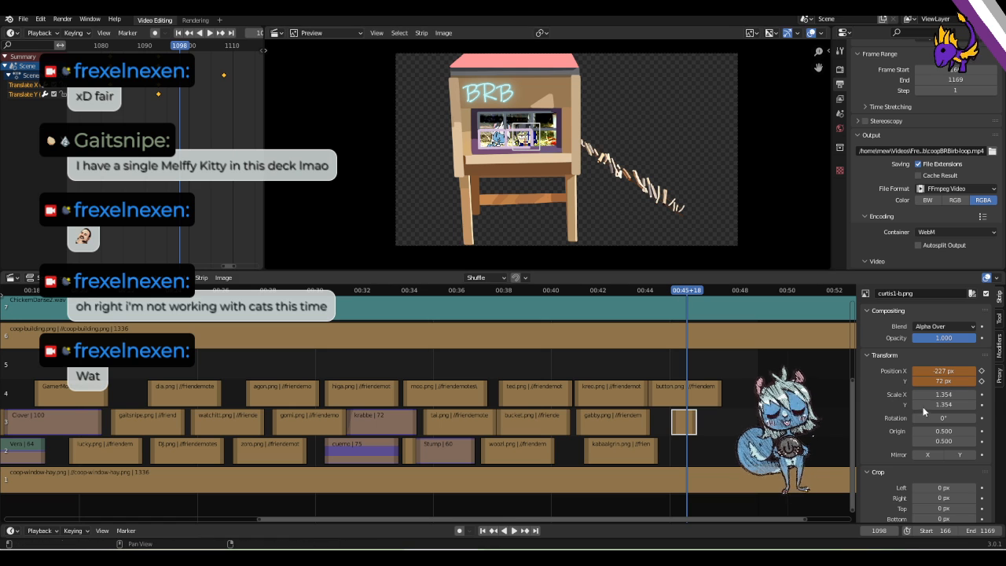
pyautogui.click(981, 371)
pyautogui.click(982, 381)
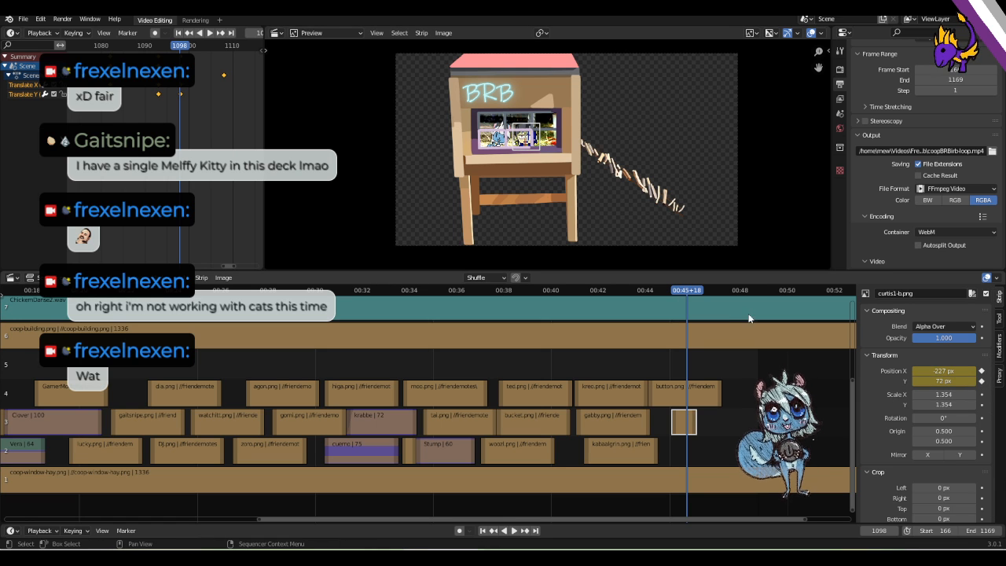
# Set the duration of the curtis1-b.png strip to 75 frames.
pyautogui.click(693, 290)
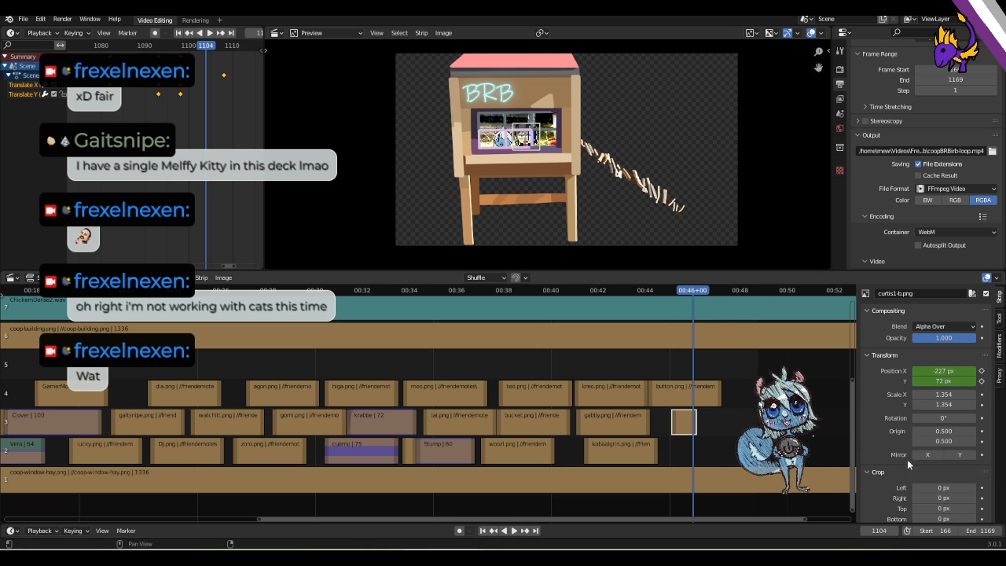
pyautogui.scroll(-5, 902, 471)
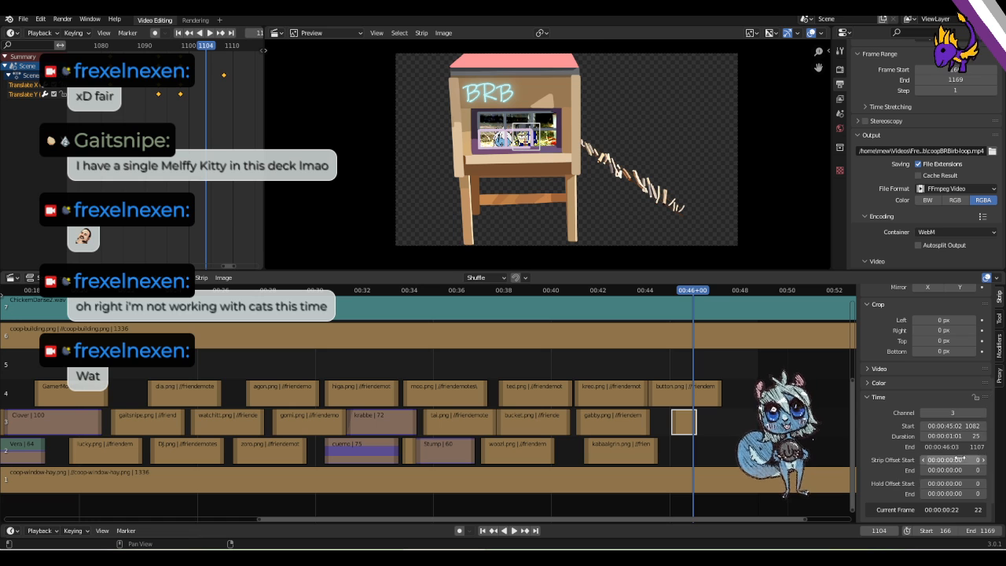
pyautogui.click(951, 436)
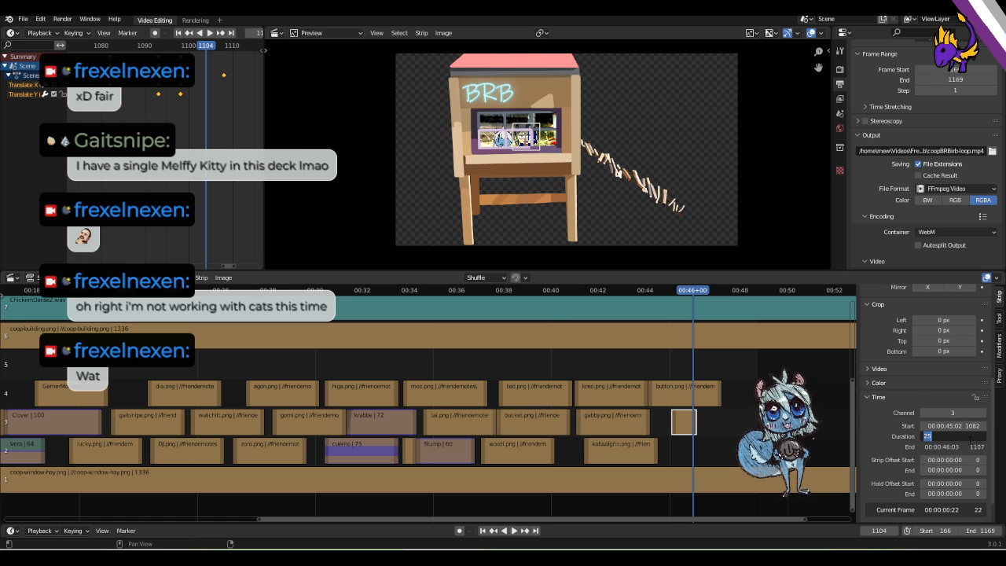
pyautogui.write('75')
pyautogui.press('Return')
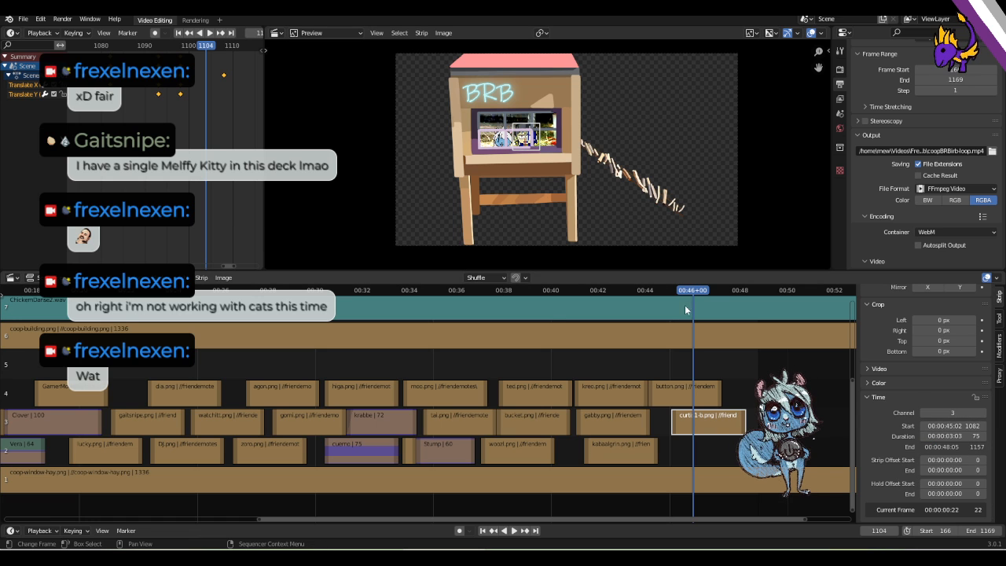
# Replay the curtis pop-up and keyframe the image's rotation at 0° at frame 1125.
pyautogui.press('space')
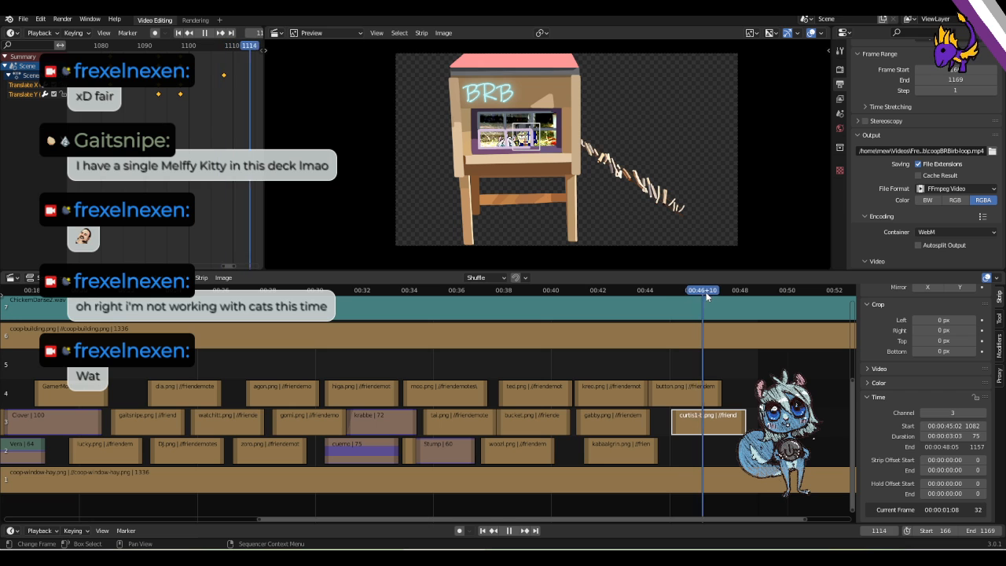
pyautogui.moveTo(707, 292); pyautogui.dragTo(689, 293)
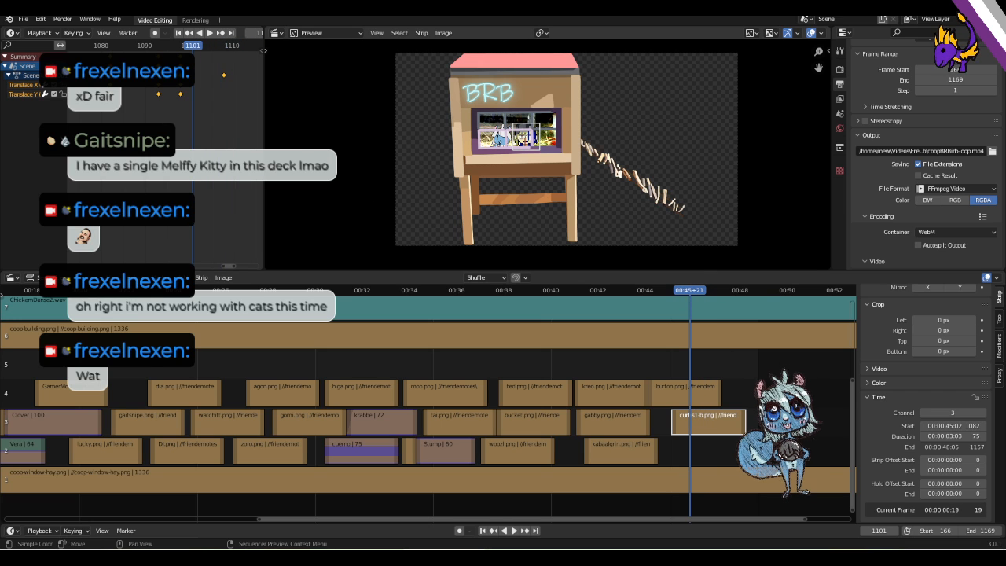
pyautogui.click(202, 34)
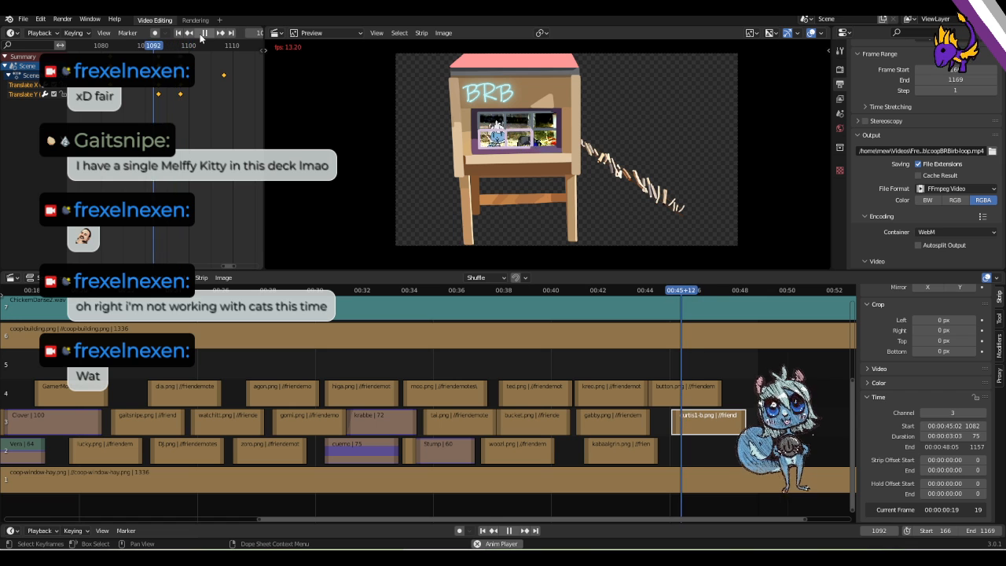
pyautogui.click(202, 34)
pyautogui.click(223, 33)
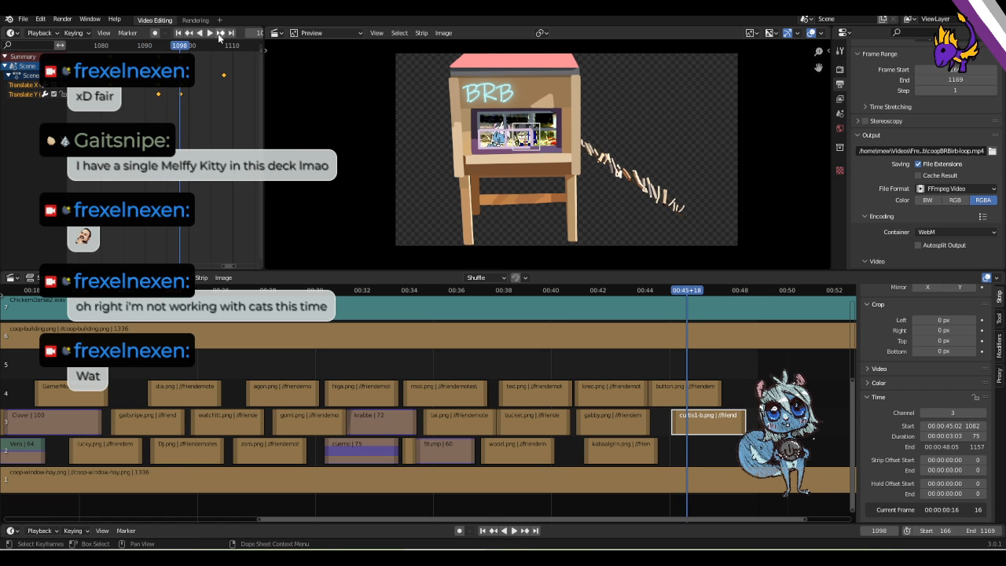
pyautogui.scroll(5, 891, 387)
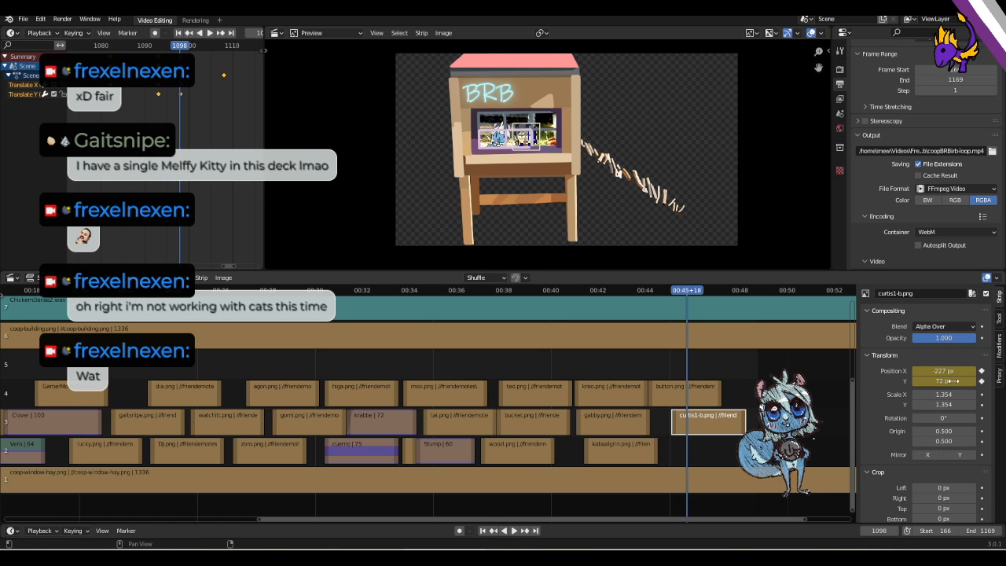
pyautogui.press('space')
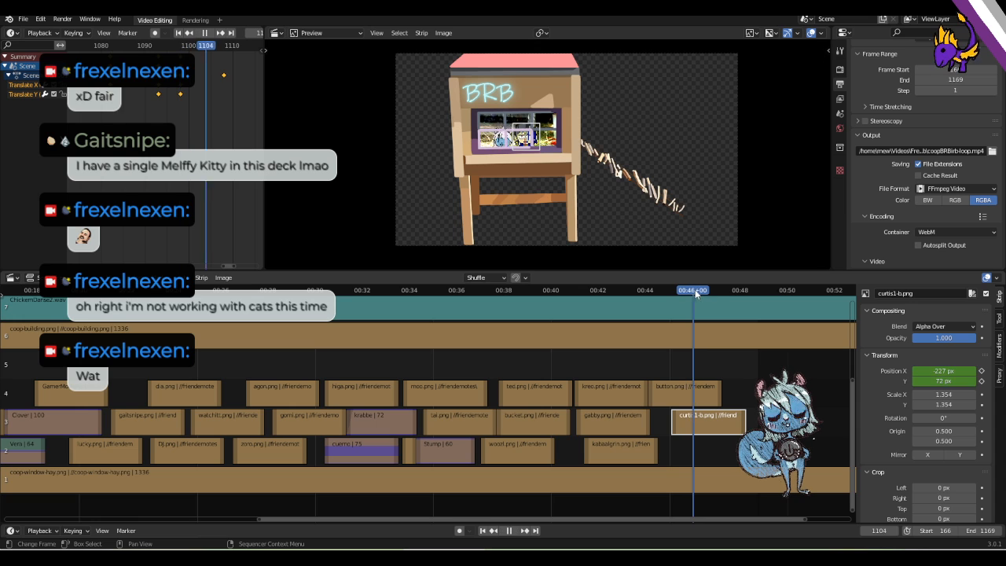
pyautogui.moveTo(708, 290); pyautogui.dragTo(713, 292)
pyautogui.press('space')
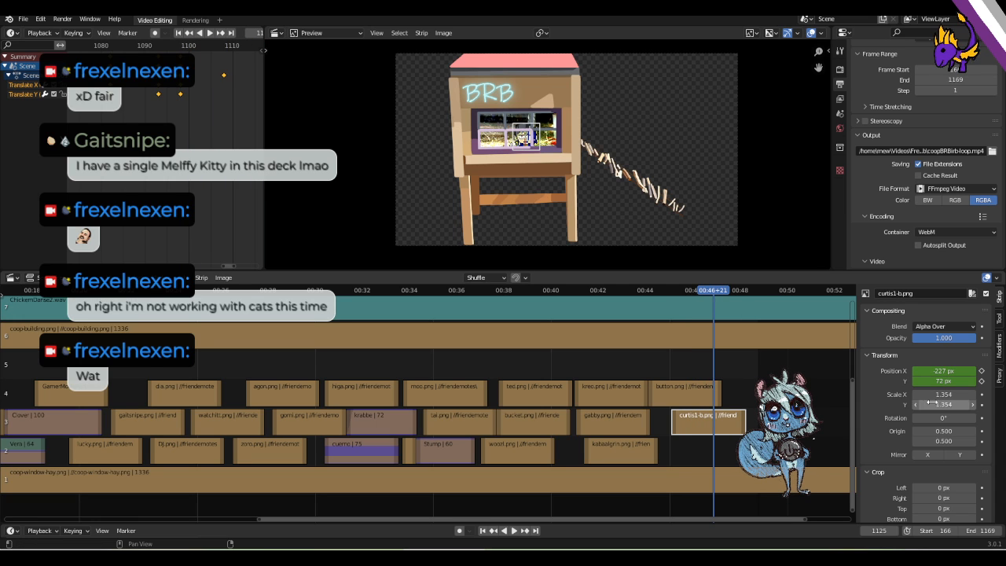
pyautogui.click(982, 417)
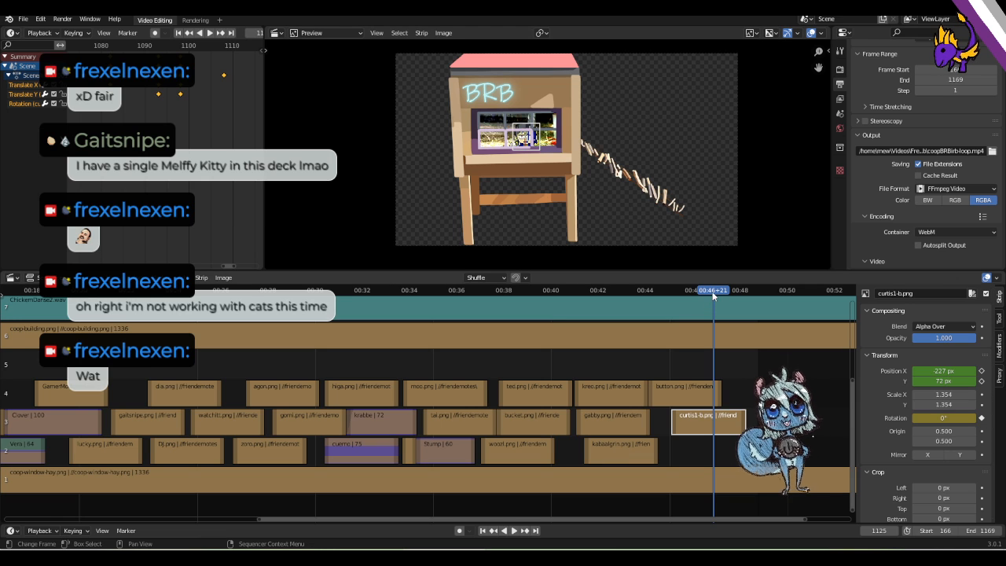
# At frame 1129, tilt the curtis image to about 6.33° and keyframe its rotation and both position values.
pyautogui.press('space')
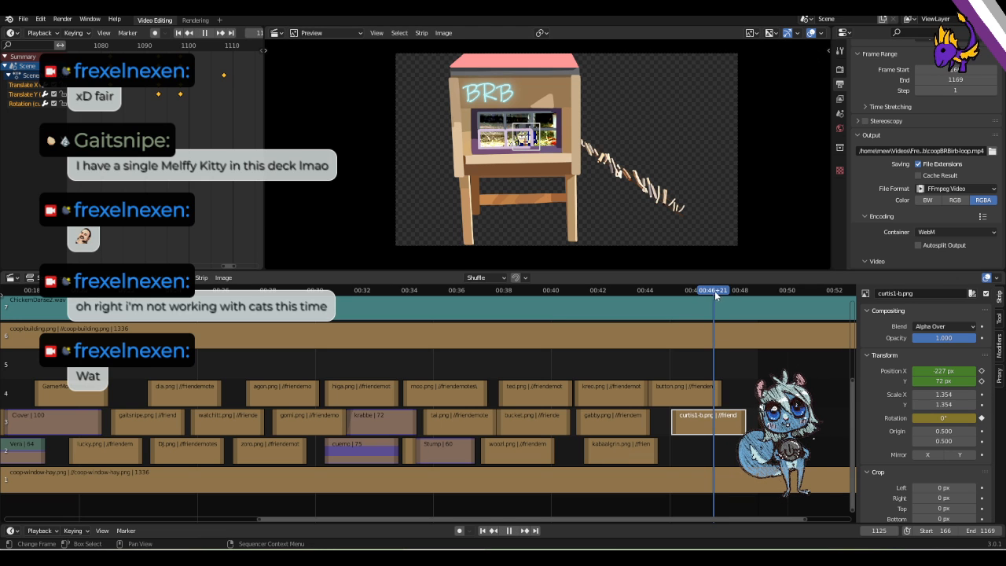
pyautogui.press('space')
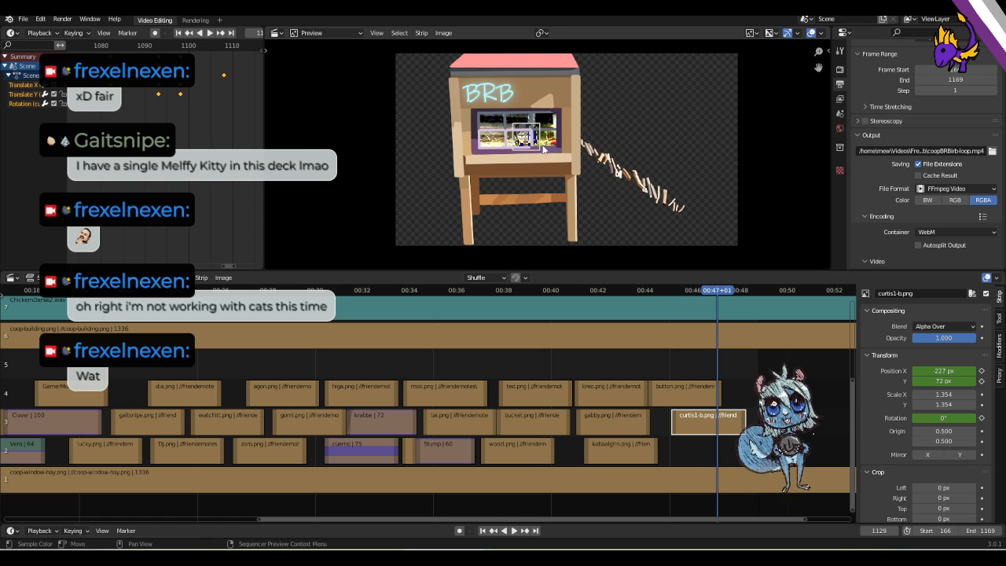
pyautogui.press('r')
pyautogui.click(510, 173)
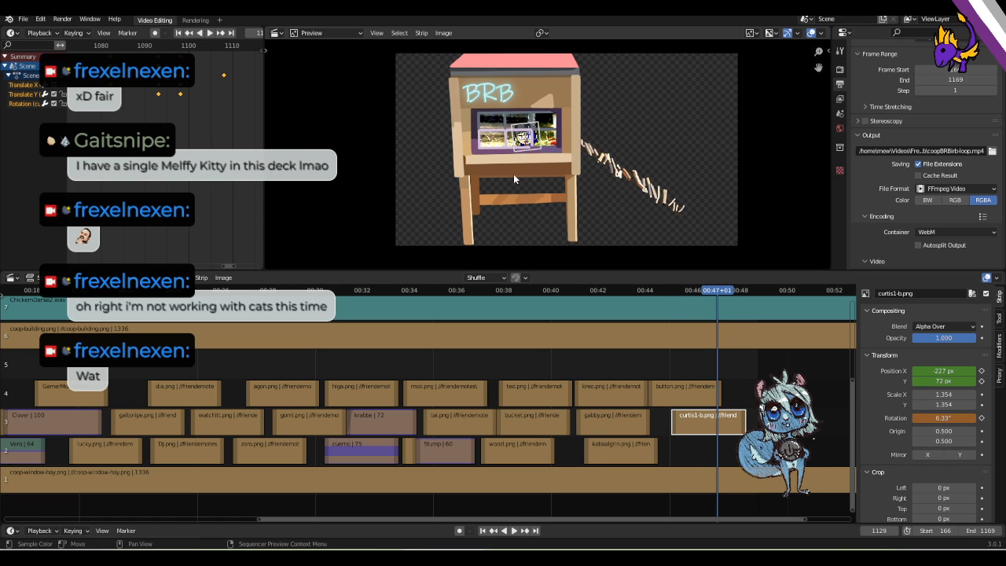
pyautogui.click(981, 418)
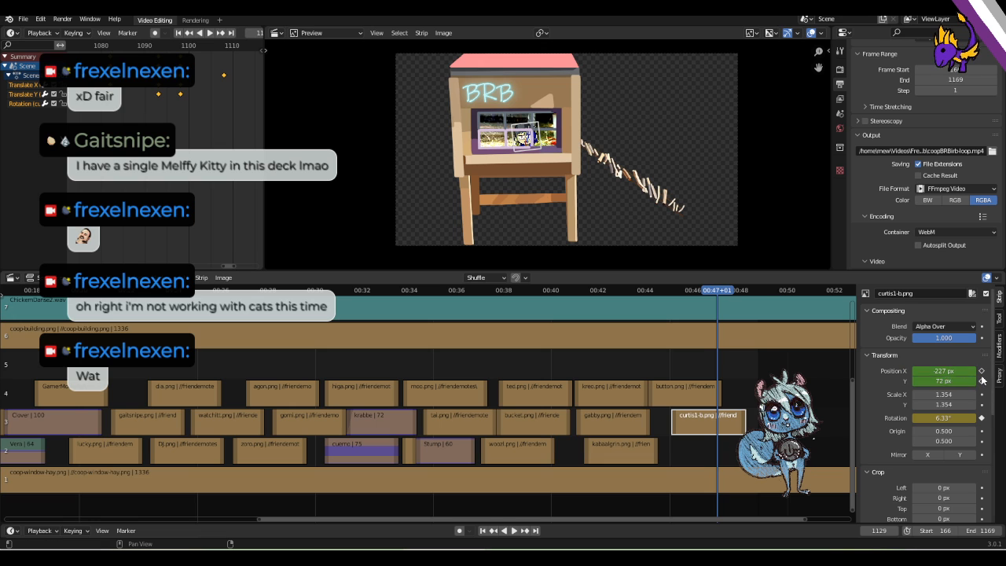
pyautogui.click(981, 370)
pyautogui.click(980, 380)
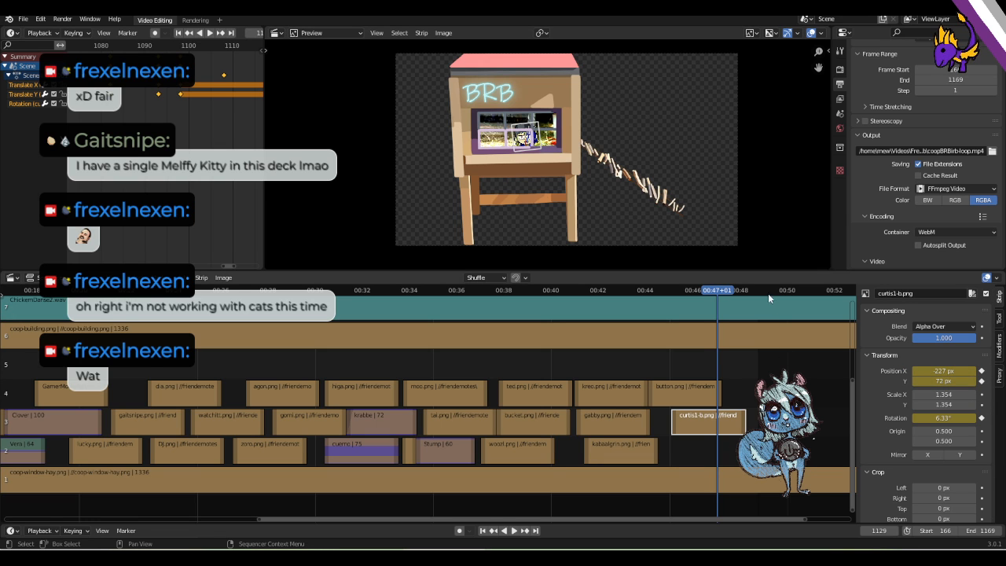
# At frame 1156, move the curtis image down out of the coop window to about X -58, Y -60 px and keyframe both position values.
pyautogui.press('space')
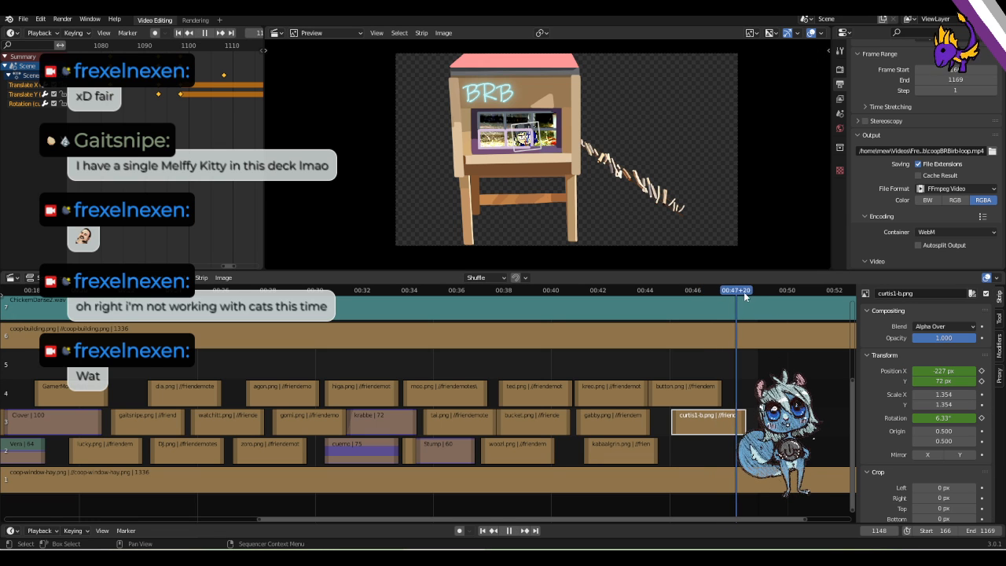
pyautogui.moveTo(746, 292); pyautogui.dragTo(744, 294)
pyautogui.press('space')
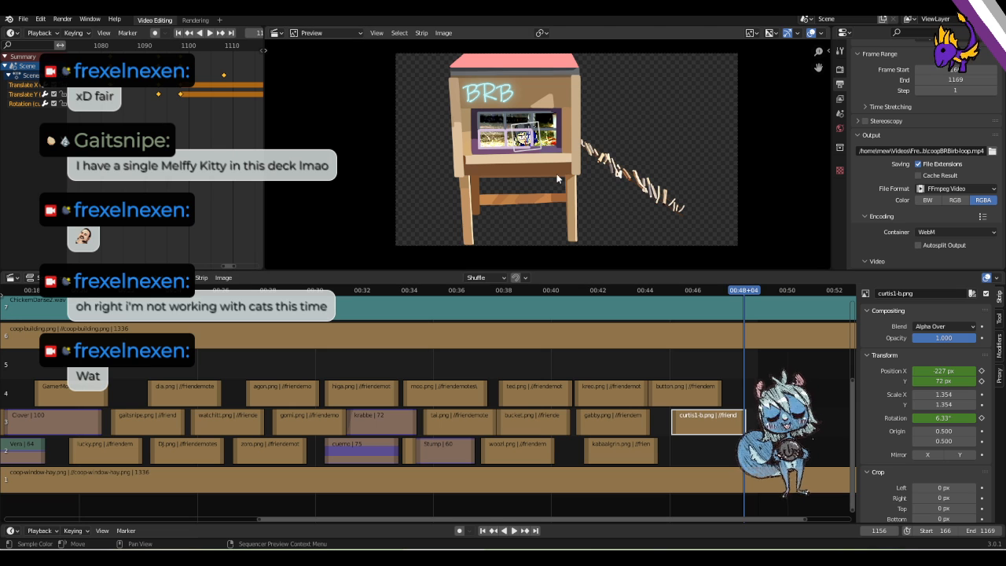
pyautogui.press('g')
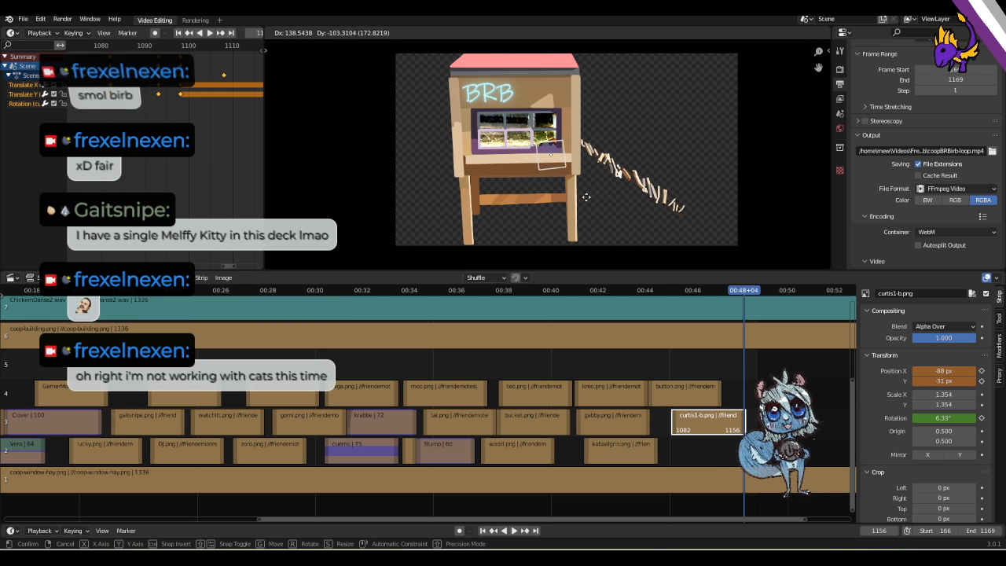
pyautogui.click(590, 202)
pyautogui.click(981, 370)
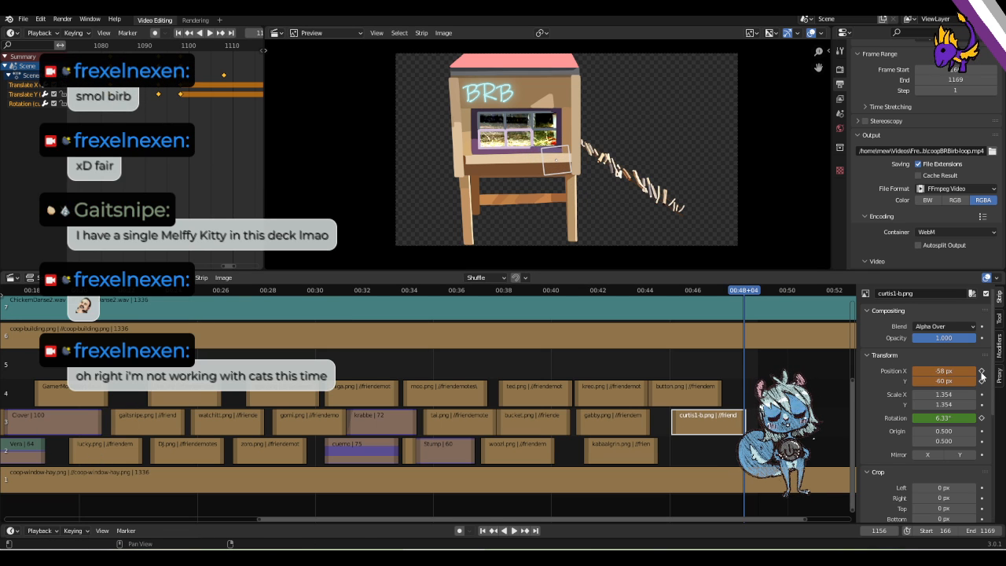
pyautogui.click(981, 381)
# Review the curtis exit and the earlier strips around frames 990 to 1004, and return to start frame 166.
pyautogui.moveTo(747, 296); pyautogui.dragTo(592, 299)
pyautogui.press('space')
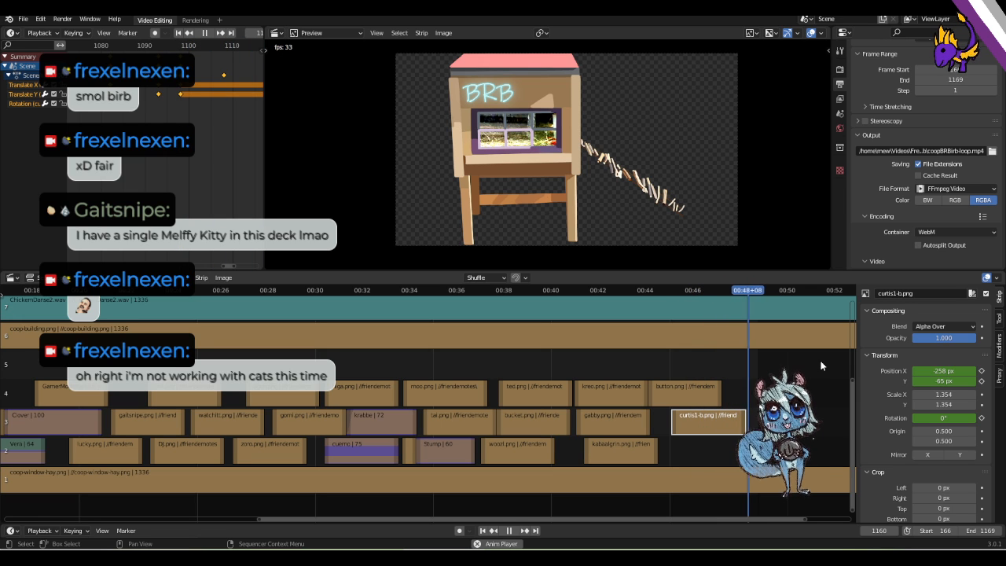
pyautogui.press('space')
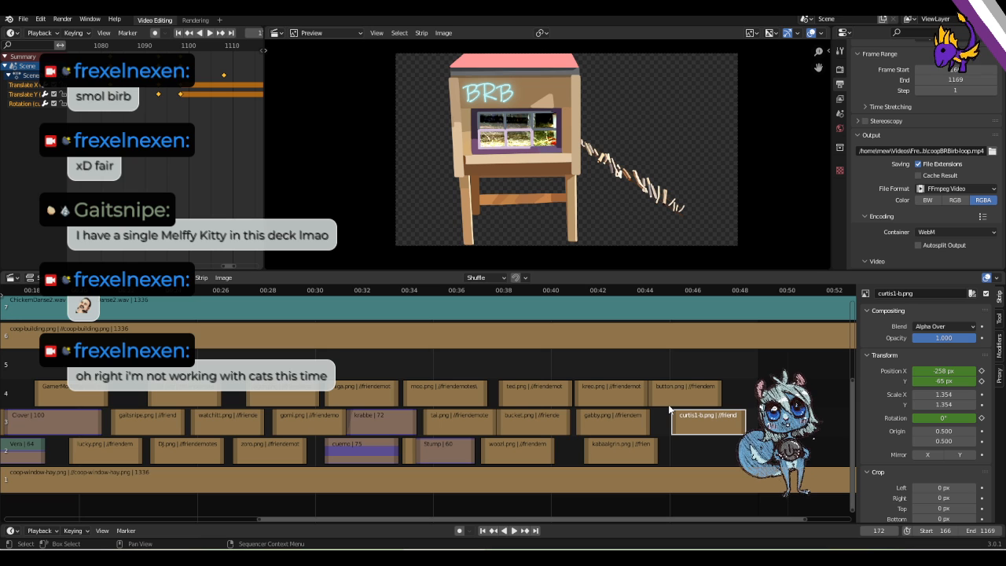
pyautogui.moveTo(587, 292)
pyautogui.mouseDown()
pyautogui.moveTo(540, 300)
pyautogui.moveTo(579, 300)
pyautogui.mouseUp()
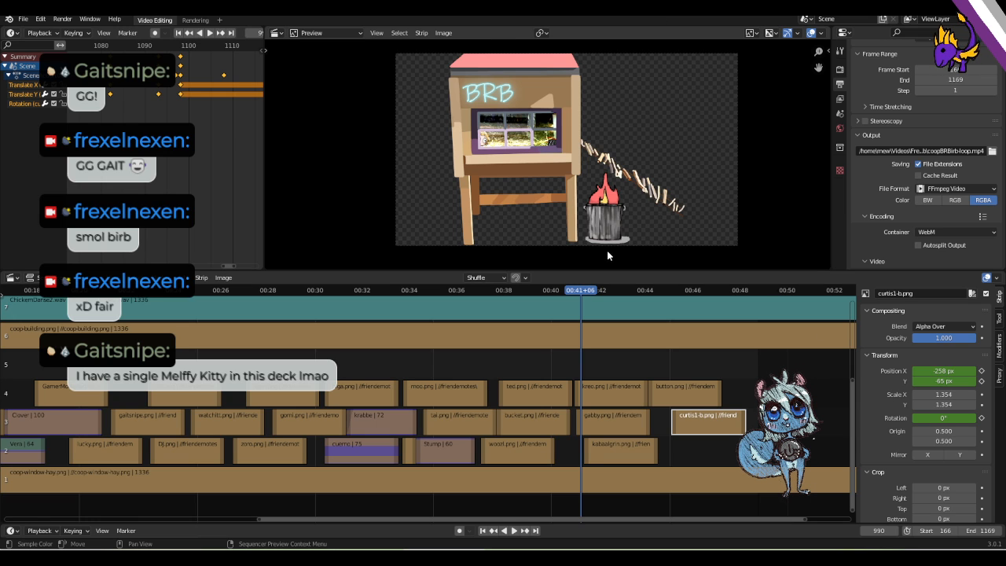
pyautogui.moveTo(580, 292)
pyautogui.mouseDown()
pyautogui.moveTo(736, 300)
pyautogui.moveTo(594, 293)
pyautogui.mouseUp()
pyautogui.click(552, 310)
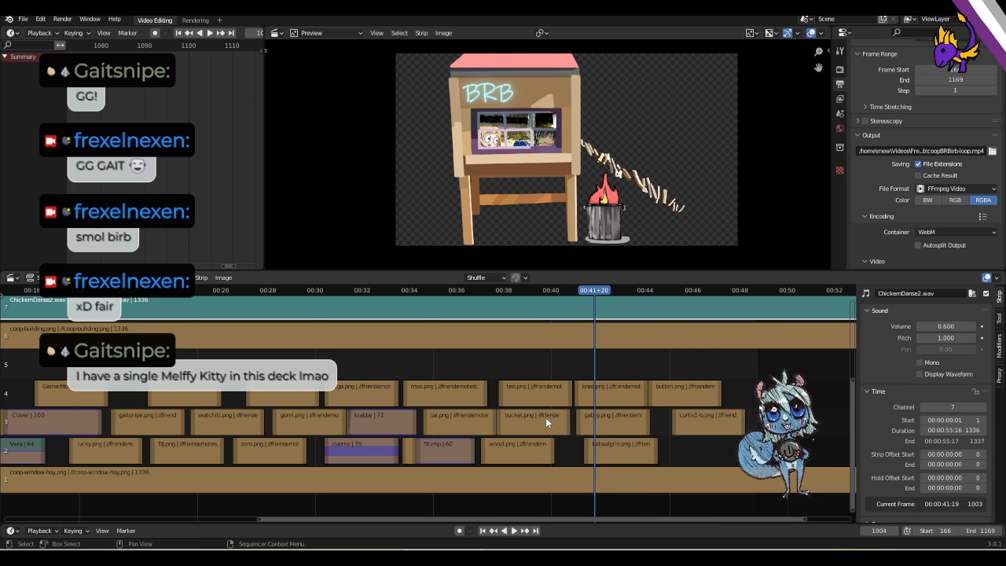
pyautogui.hotkey('shift', 'Left')
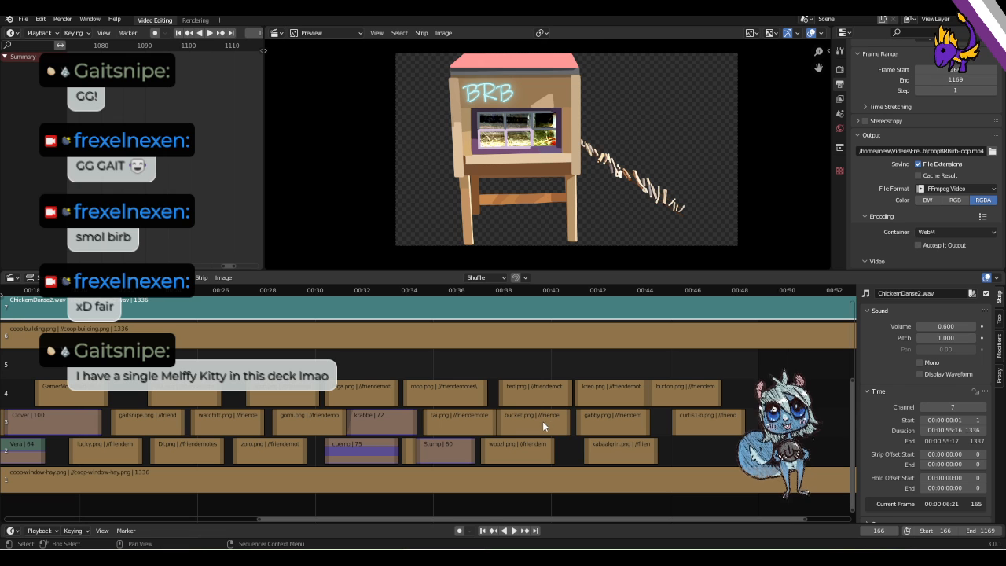
pyautogui.moveTo(512, 515); pyautogui.dragTo(300, 521)
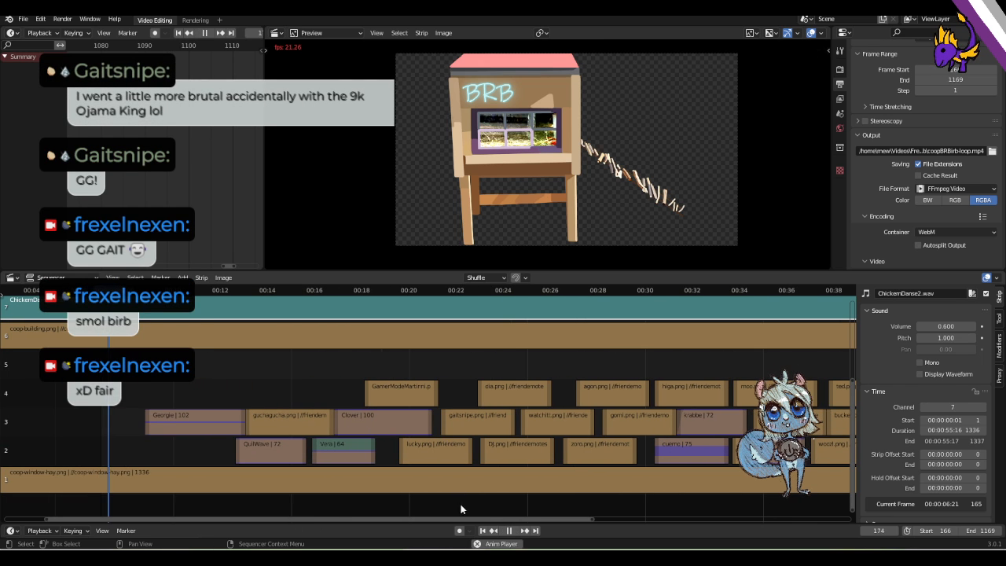
pyautogui.press('Escape')
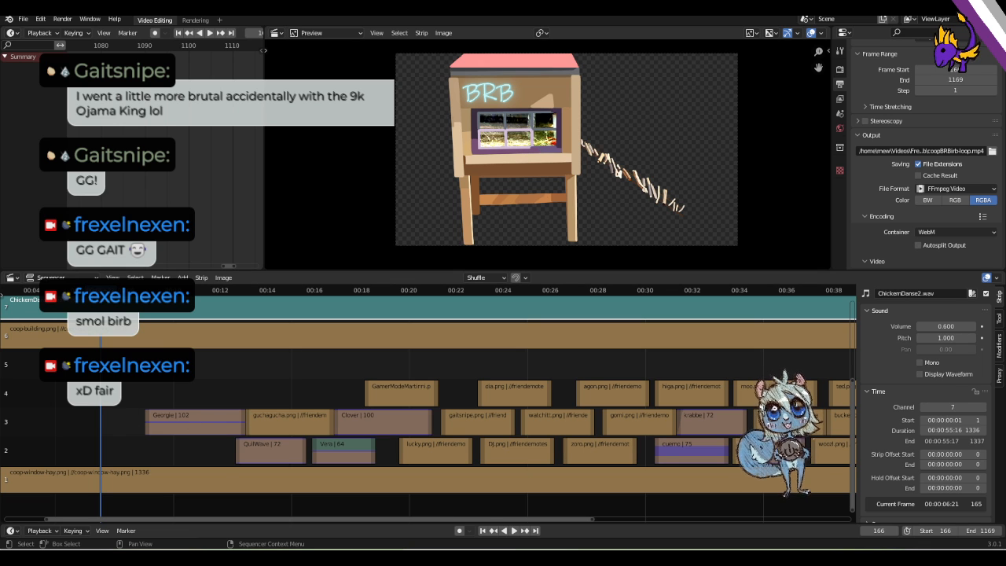
# Switch to the browser, pause the synthwave music video on YouTube, and return to Blender.
pyautogui.moveTo(93, 549)
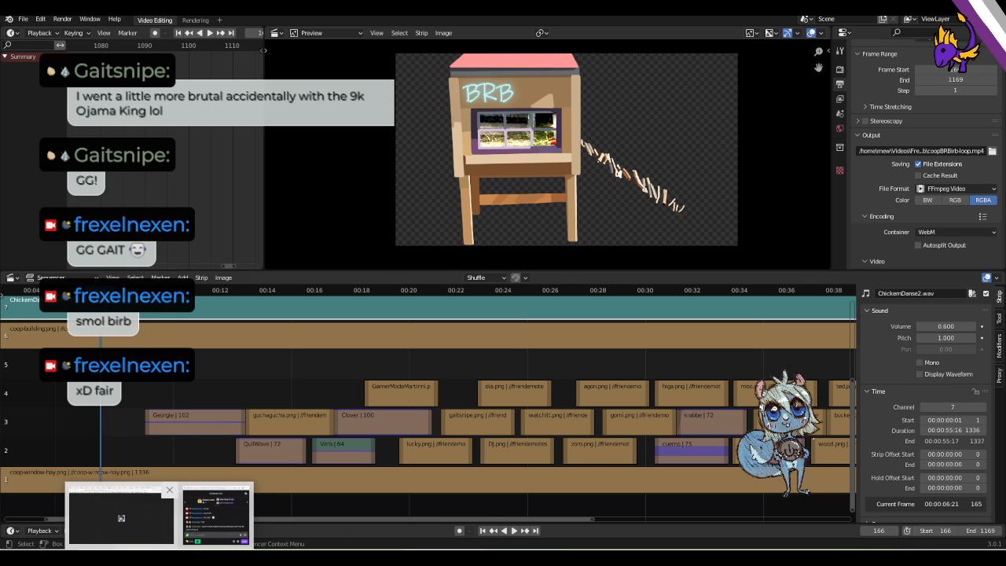
pyautogui.click(121, 515)
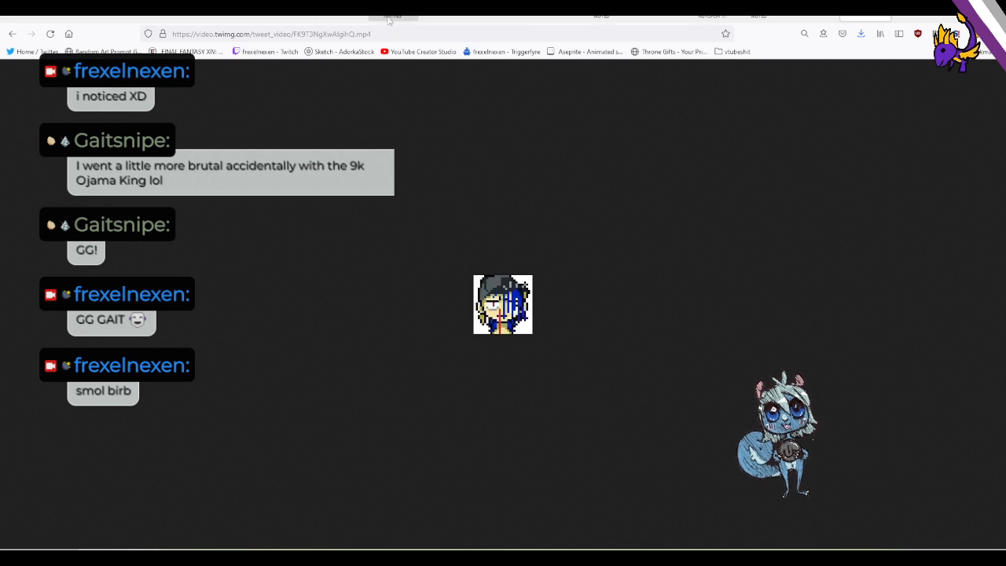
pyautogui.click(393, 17)
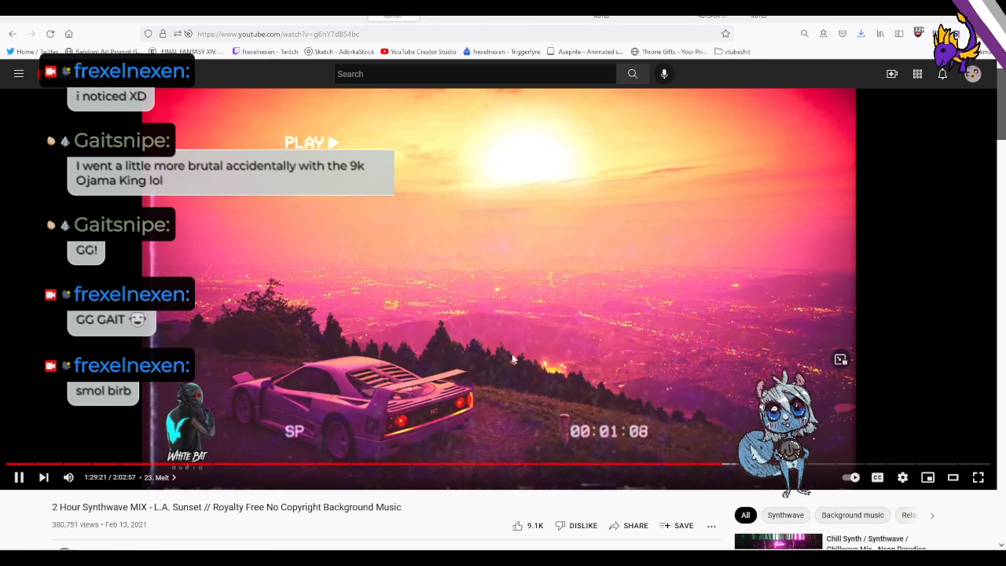
pyautogui.click(586, 332)
pyautogui.hotkey('alt', 'Tab')
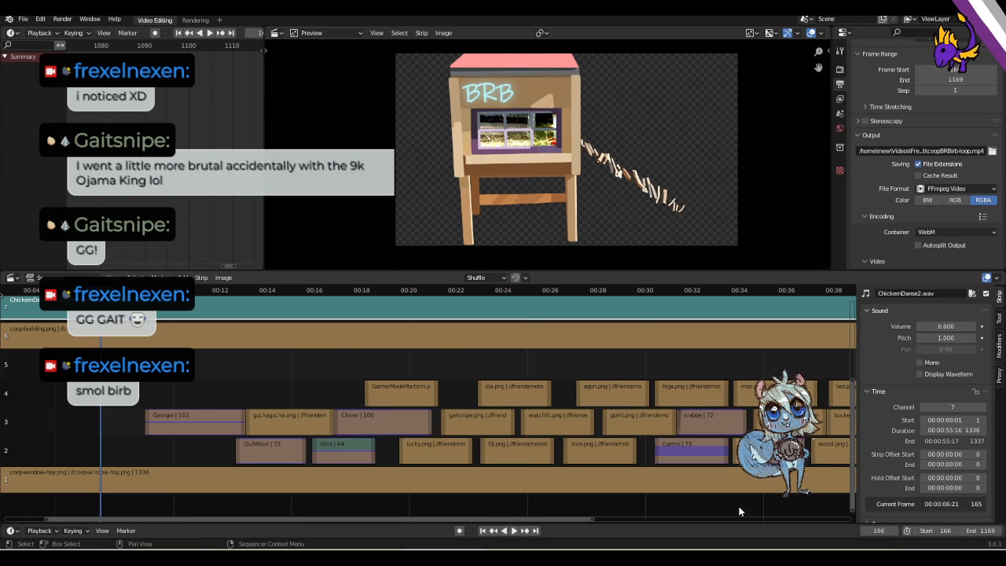
# Play the BRB loop from frame 166 and enlarge the preview area to watch it.
pyautogui.press('space')
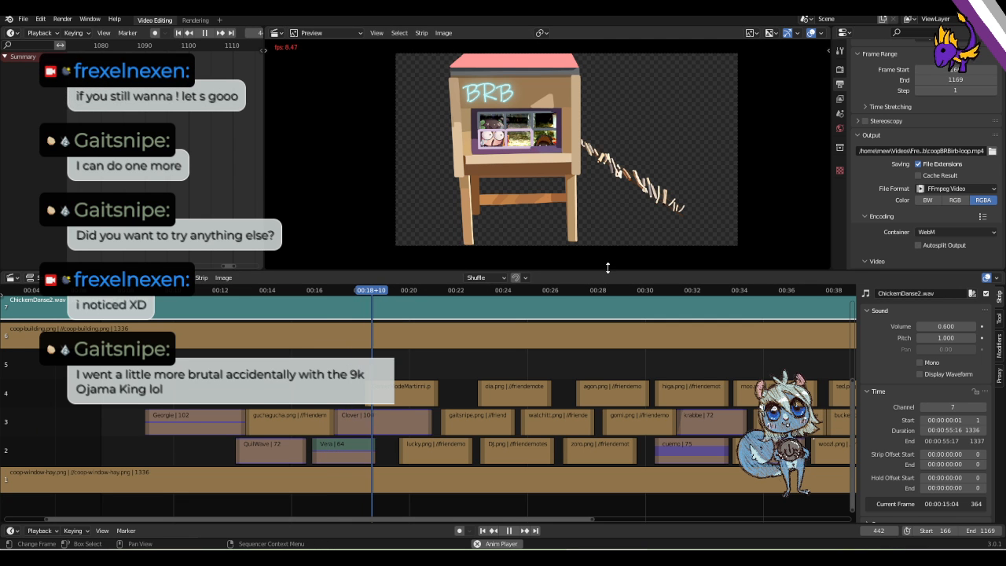
pyautogui.moveTo(607, 279); pyautogui.dragTo(607, 363)
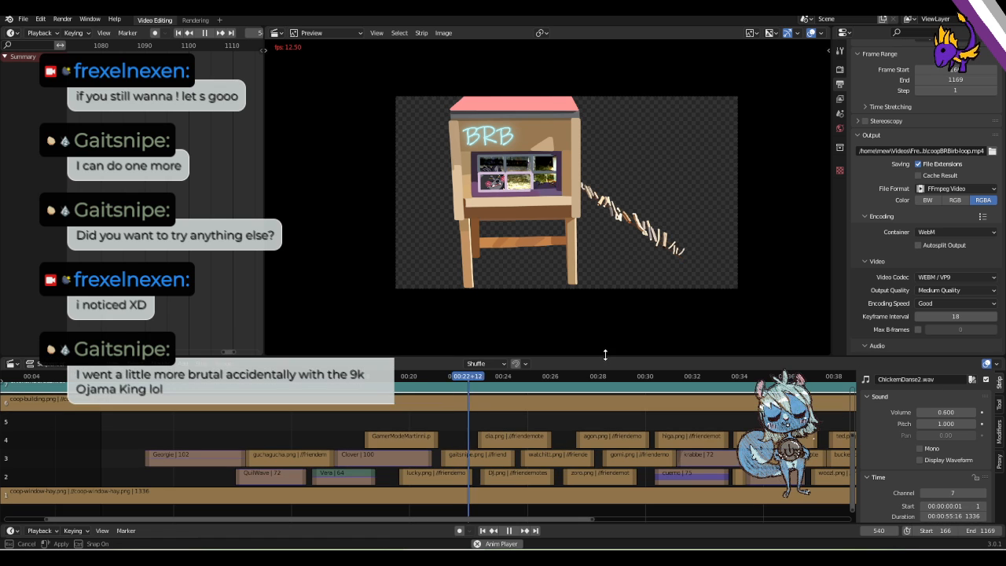
pyautogui.moveTo(264, 193); pyautogui.dragTo(185, 192)
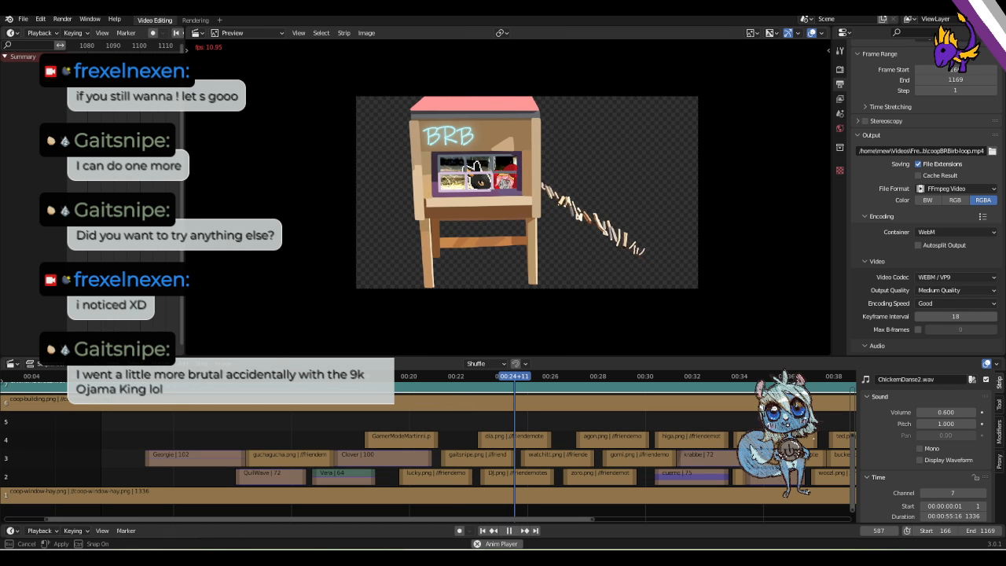
# Watch the looping emotes in the coop window close up, and pause playback at frame 1017.
pyautogui.scroll(2, 551, 192)
pyautogui.scroll(2, 551, 192)
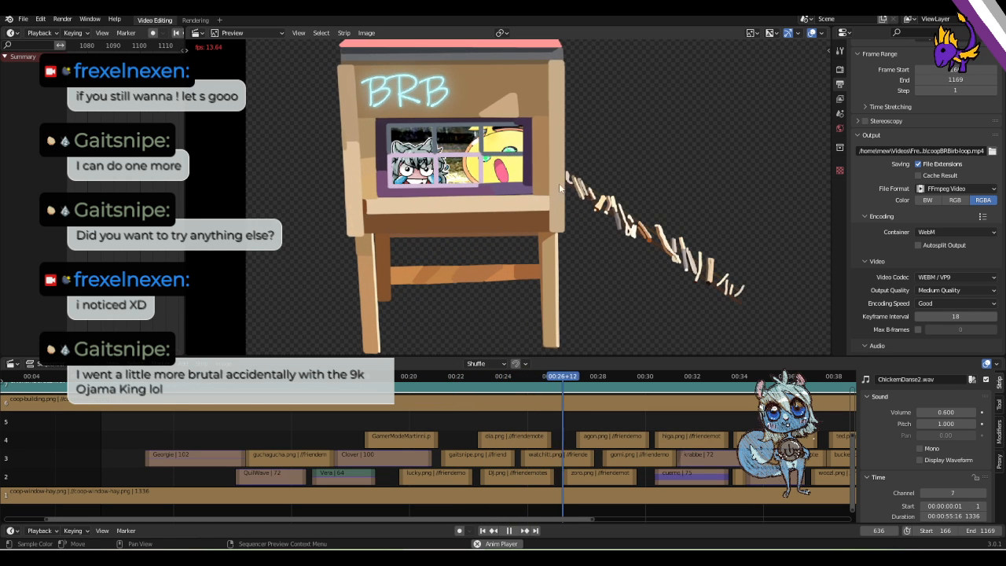
pyautogui.scroll(2, 440, 203)
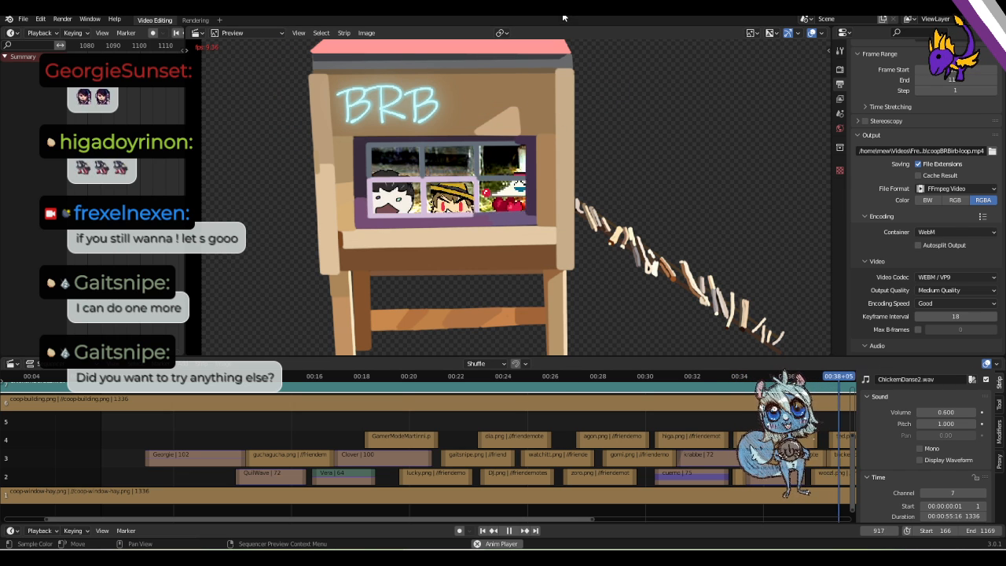
pyautogui.click(508, 530)
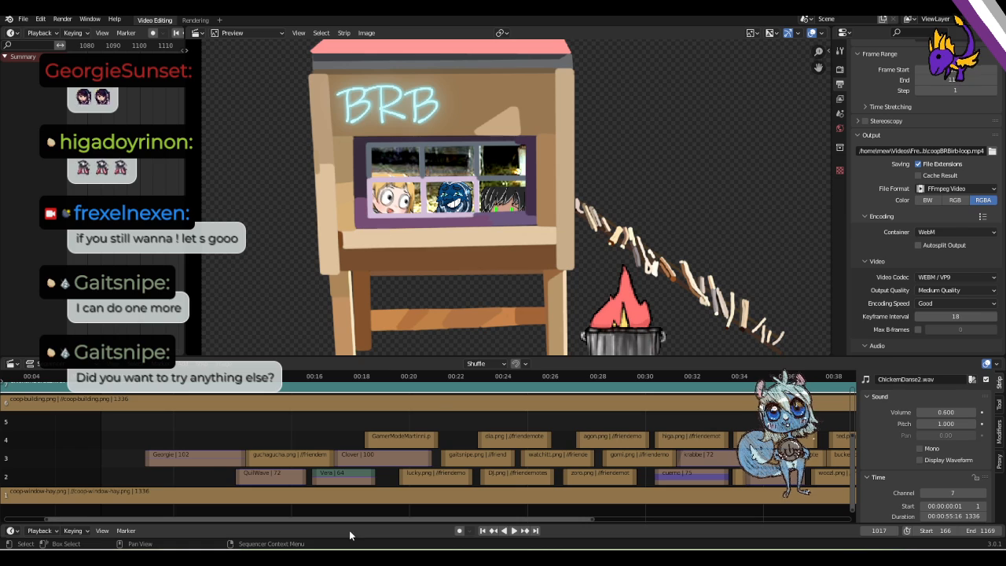
# Switch to the browser, search for curtis, go to the suggested Twitch channel and bring up its chat emotes.
pyautogui.hotkey('alt', 'Tab')
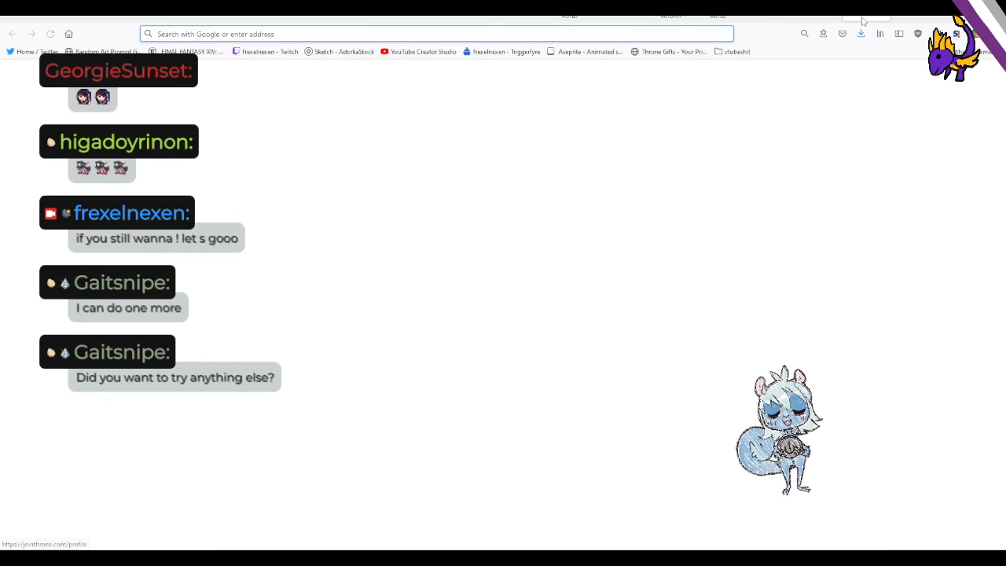
pyautogui.click(628, 34)
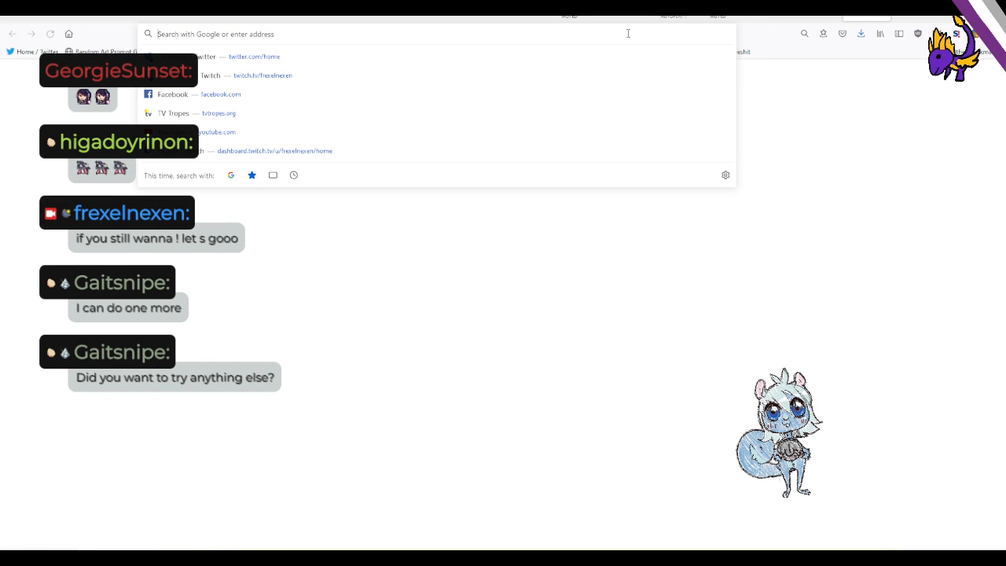
pyautogui.write('curtis')
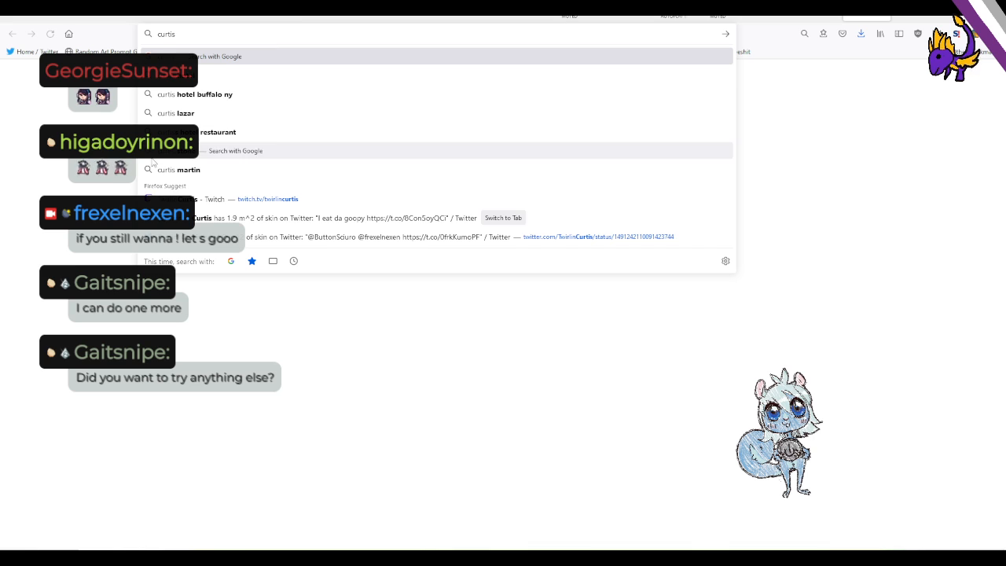
pyautogui.click(235, 199)
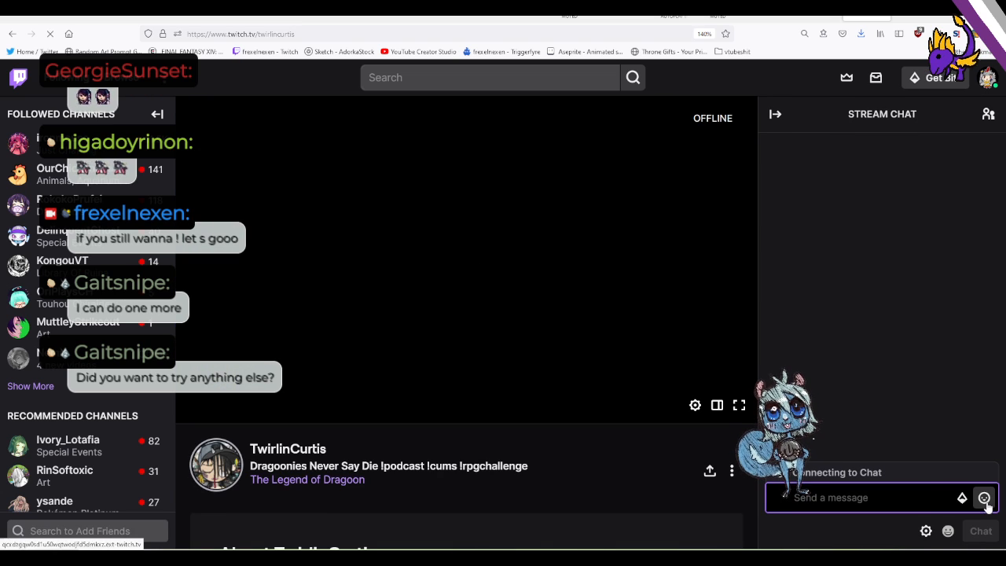
pyautogui.click(983, 497)
pyautogui.scroll(-2, 887, 382)
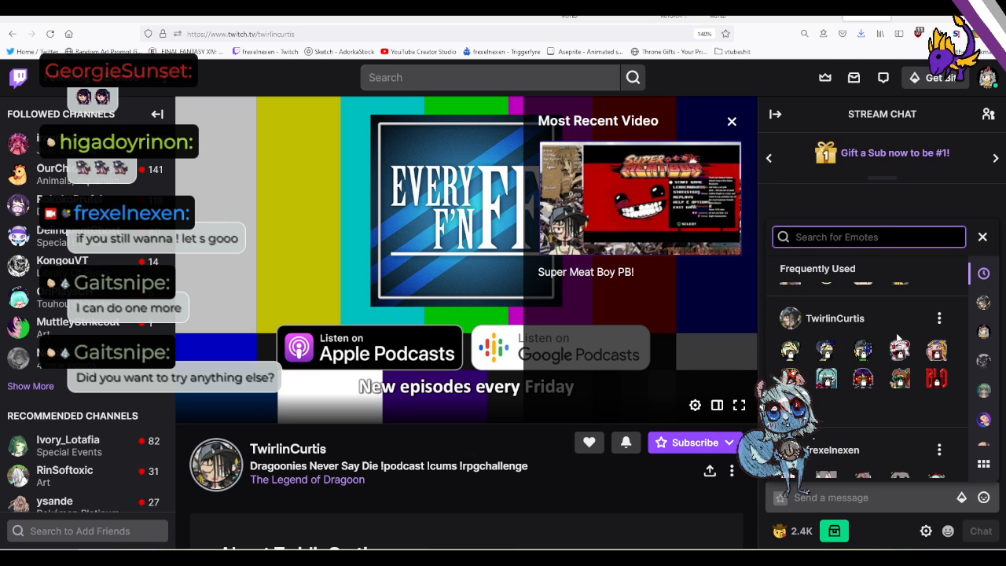
# Inspect the page markup of the third emote in the first row of the channel's emotes.
pyautogui.rightClick(869, 354)
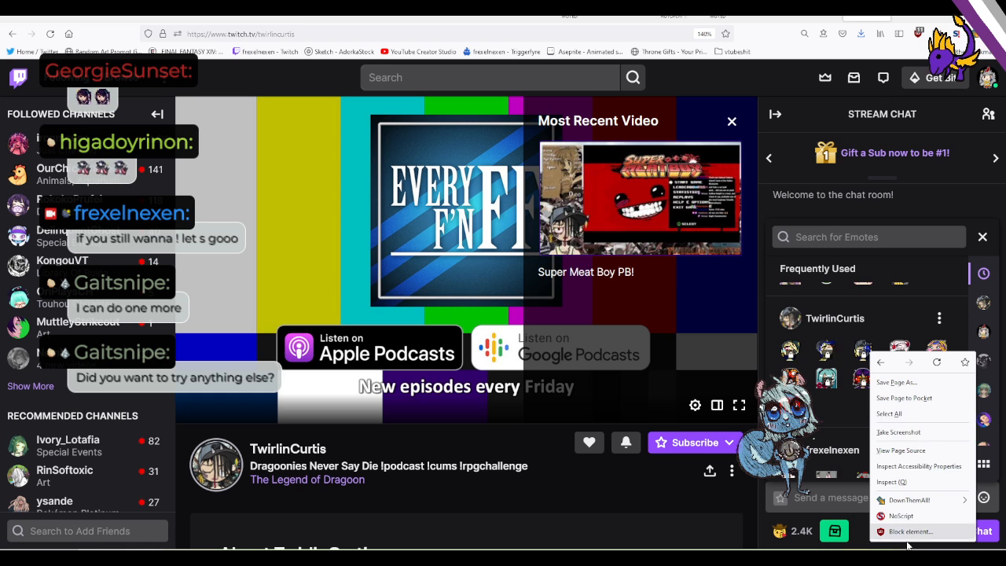
pyautogui.rightClick(862, 355)
pyautogui.rightClick(862, 355)
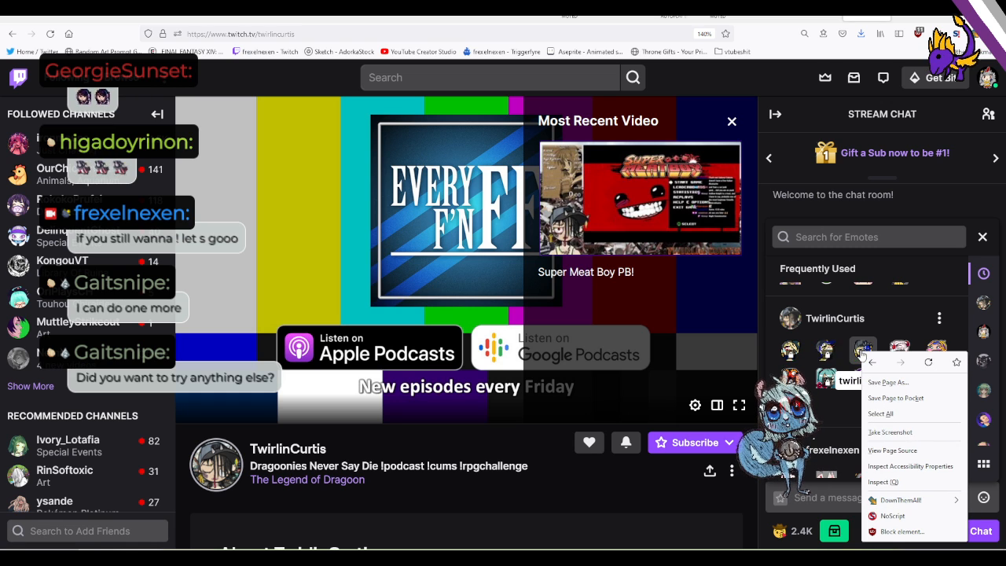
pyautogui.click(888, 483)
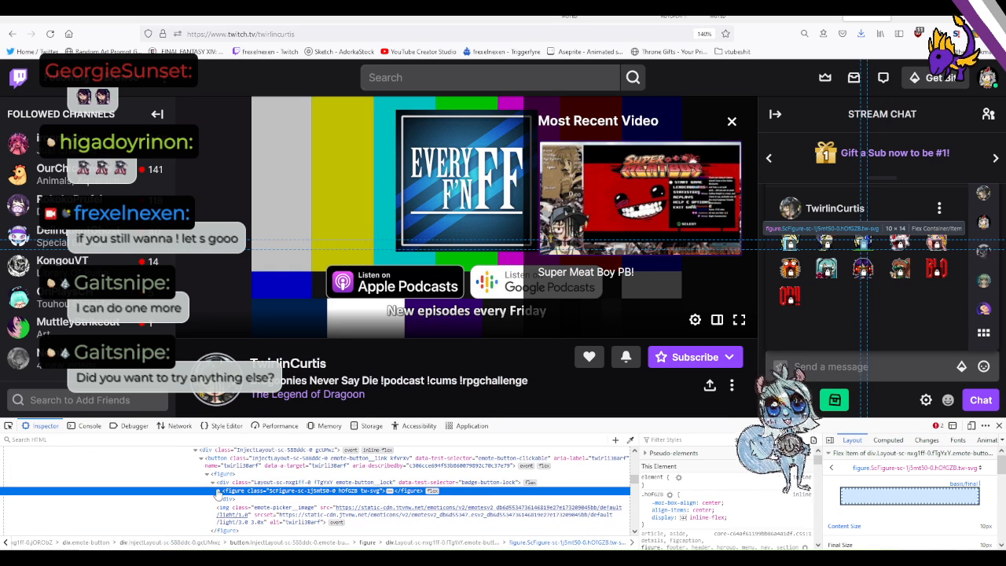
# Expand the emote's figure and svg markup, and select the emote-picker image element below it.
pyautogui.click(219, 491)
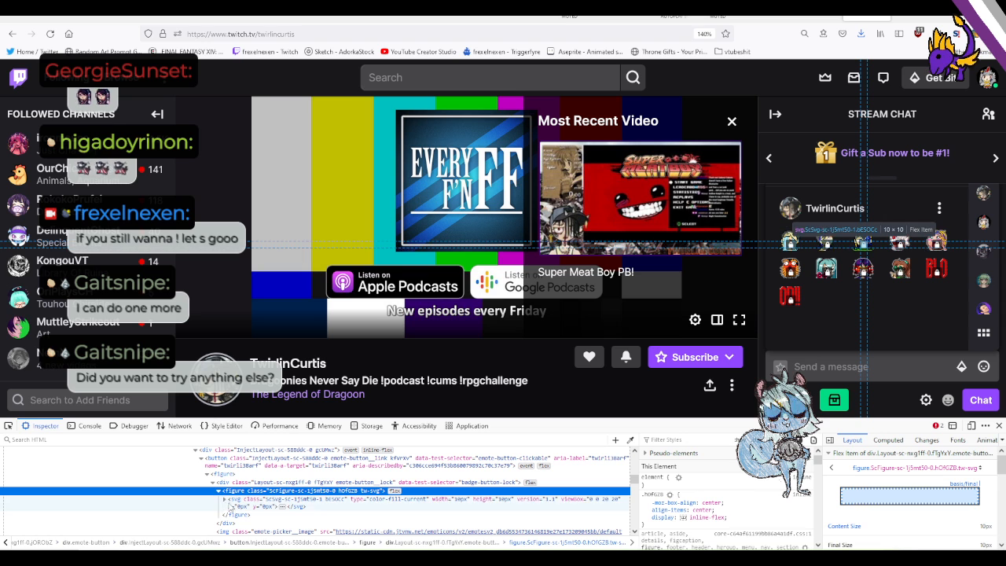
pyautogui.click(230, 516)
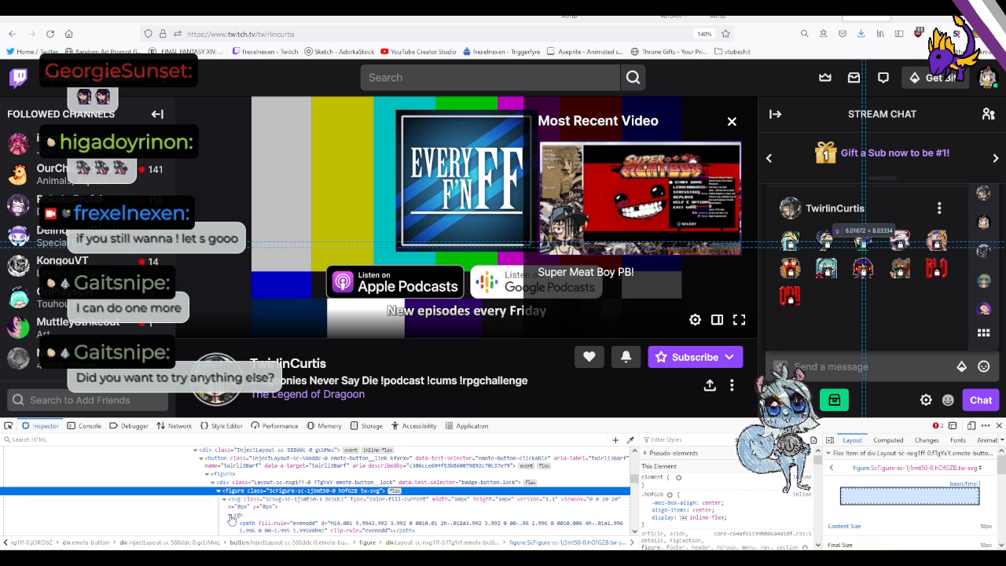
pyautogui.scroll(-2, 384, 531)
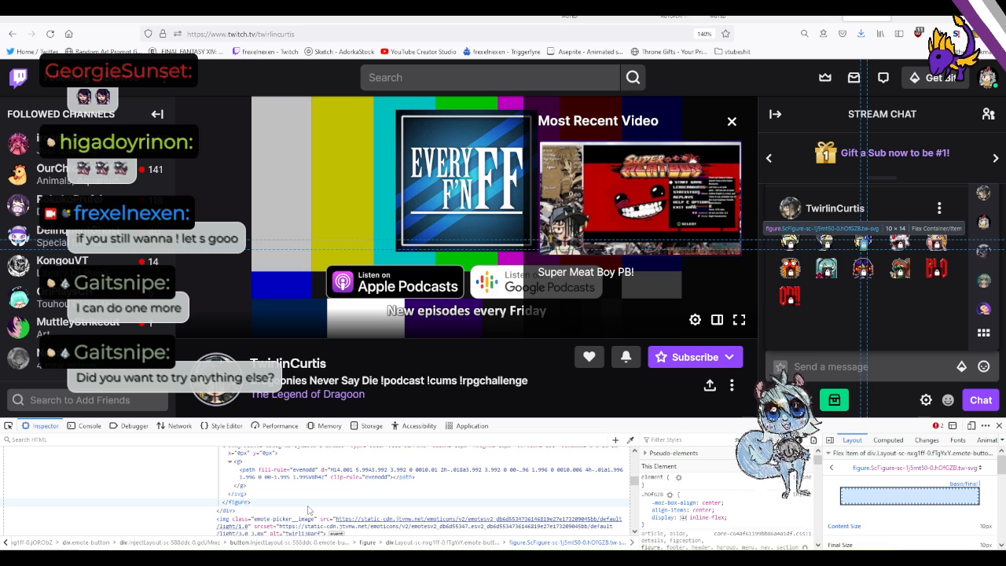
pyautogui.scroll(2, 308, 509)
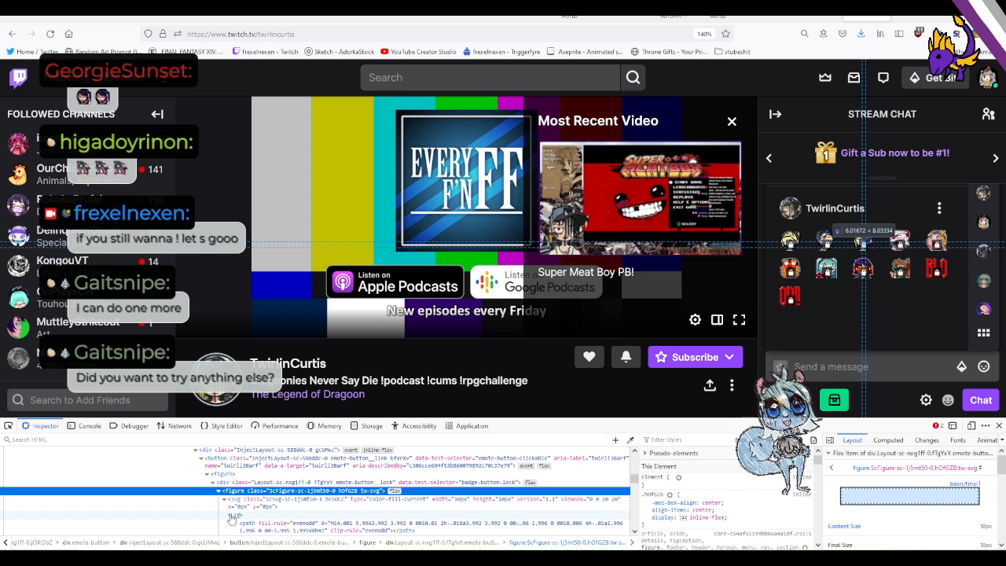
pyautogui.scroll(-1, 345, 518)
pyautogui.scroll(-2, 347, 519)
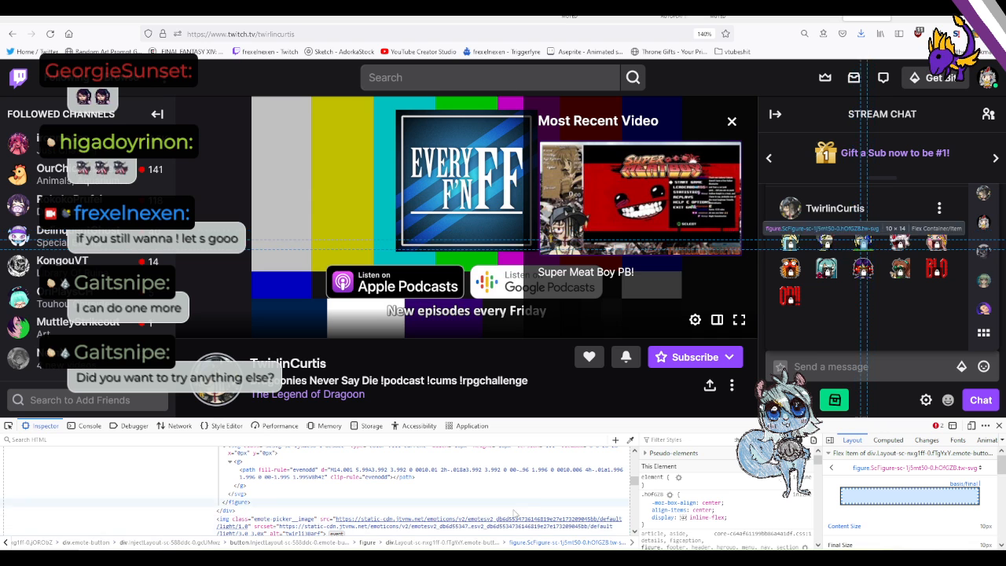
pyautogui.click(316, 532)
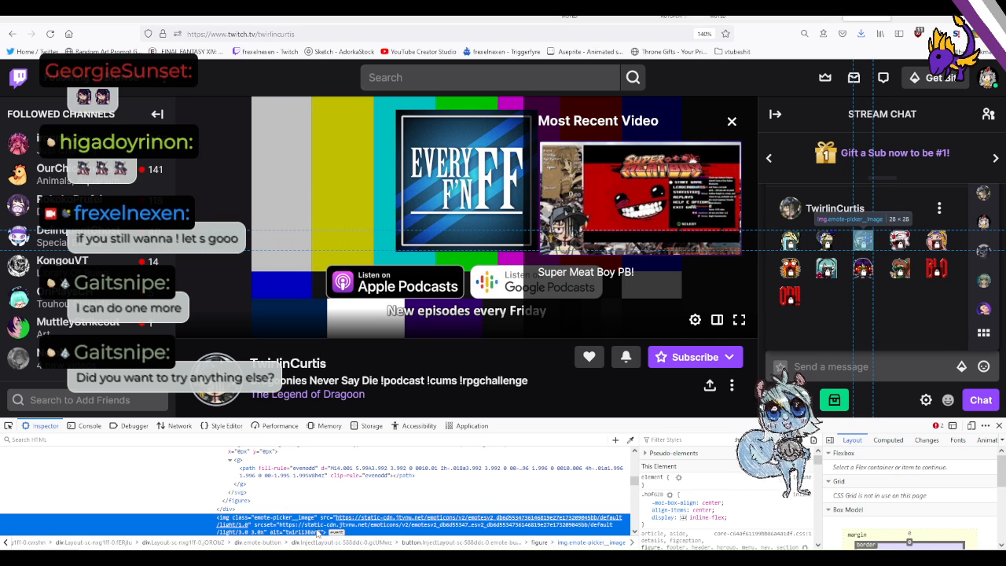
pyautogui.scroll(-1, 318, 526)
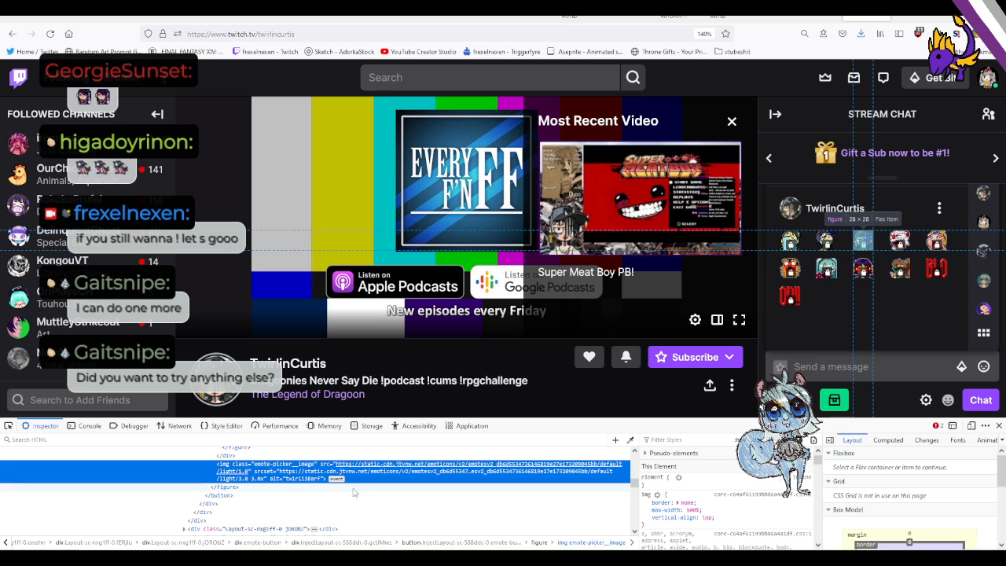
# Copy the 1.0 source URL from the emote's image element and load it in a new tab.
pyautogui.moveTo(238, 471)
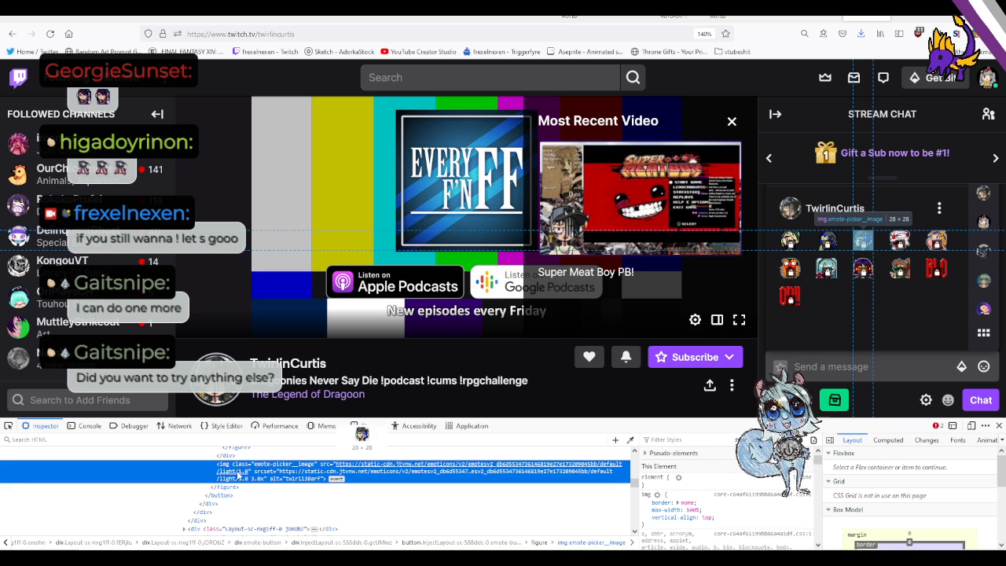
pyautogui.doubleClick(478, 471)
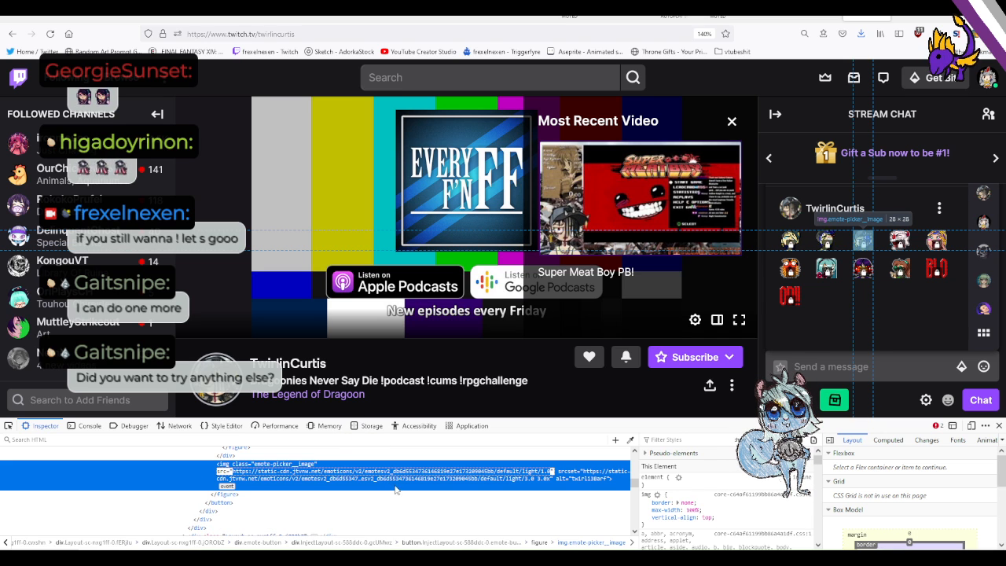
pyautogui.press('Escape')
pyautogui.hotkey('ctrl', 't')
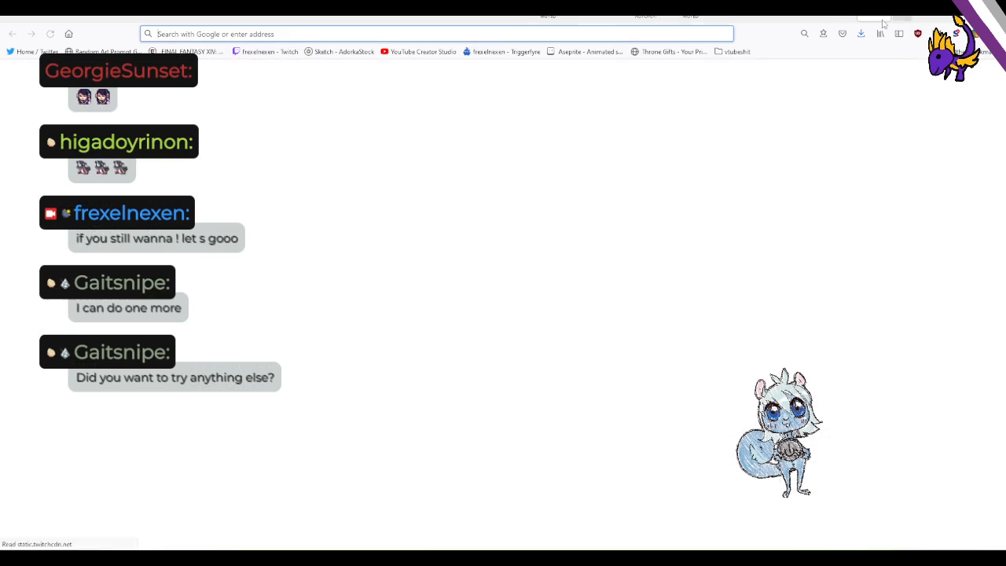
pyautogui.hotkey('ctrl', 'v')
pyautogui.press('Return')
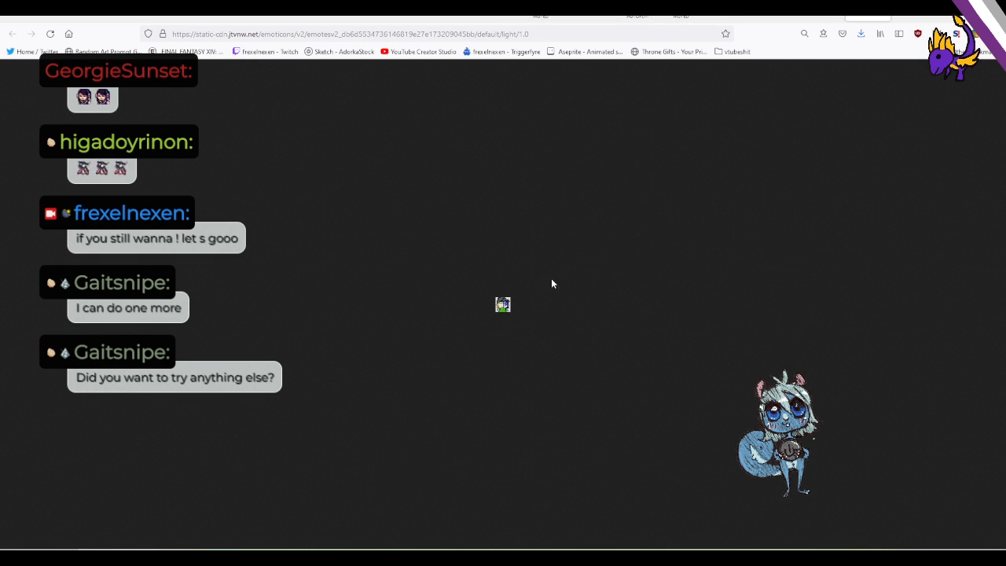
# Change the size at the end of the emote URL to 2.0 and load that image.
pyautogui.click(607, 34)
pyautogui.click(607, 35)
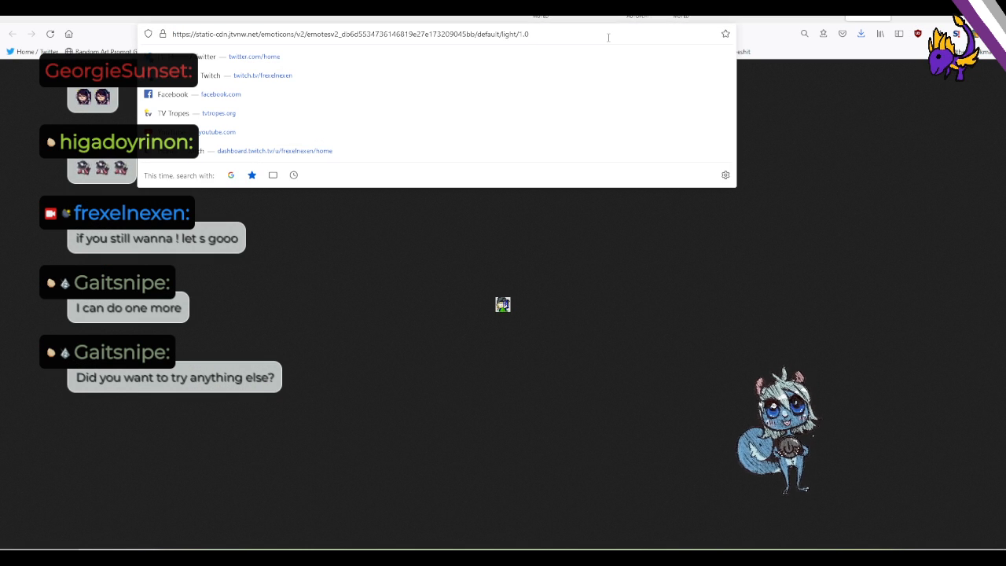
pyautogui.hotkey('shift', 'Left')
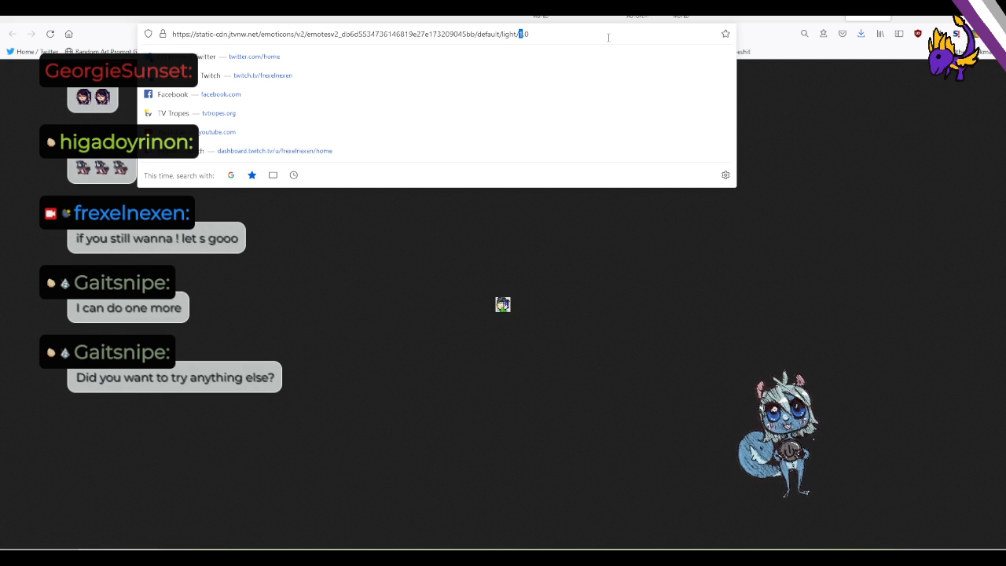
pyautogui.write('2')
pyautogui.press('Return')
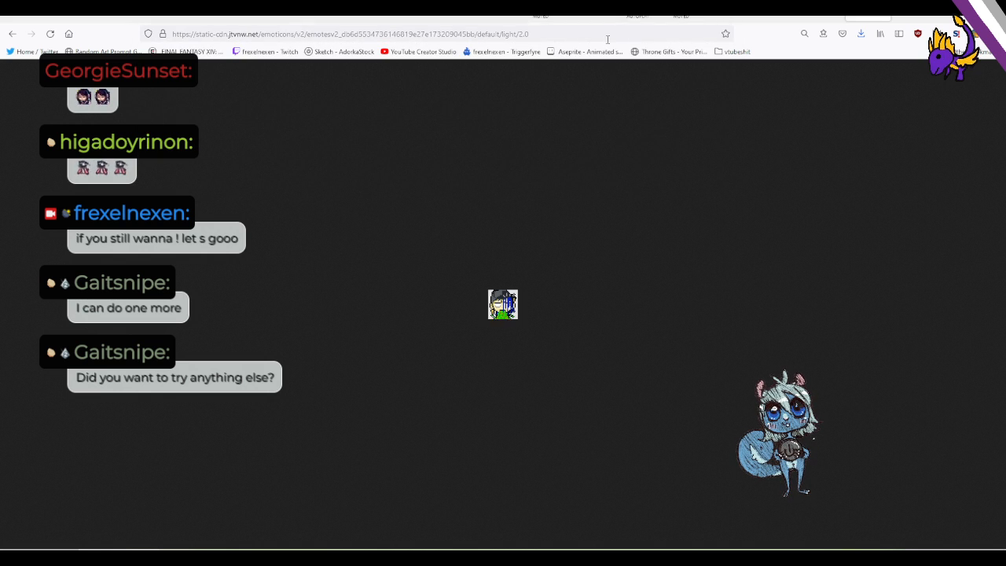
# Change the size at the end of the emote URL to 3.0, load it and examine the animated emote closely.
pyautogui.click(607, 37)
pyautogui.click(607, 38)
pyautogui.press('Left')
pyautogui.press('Left')
pyautogui.hotkey('shift', 'Left')
pyautogui.write('3')
pyautogui.press('Return')
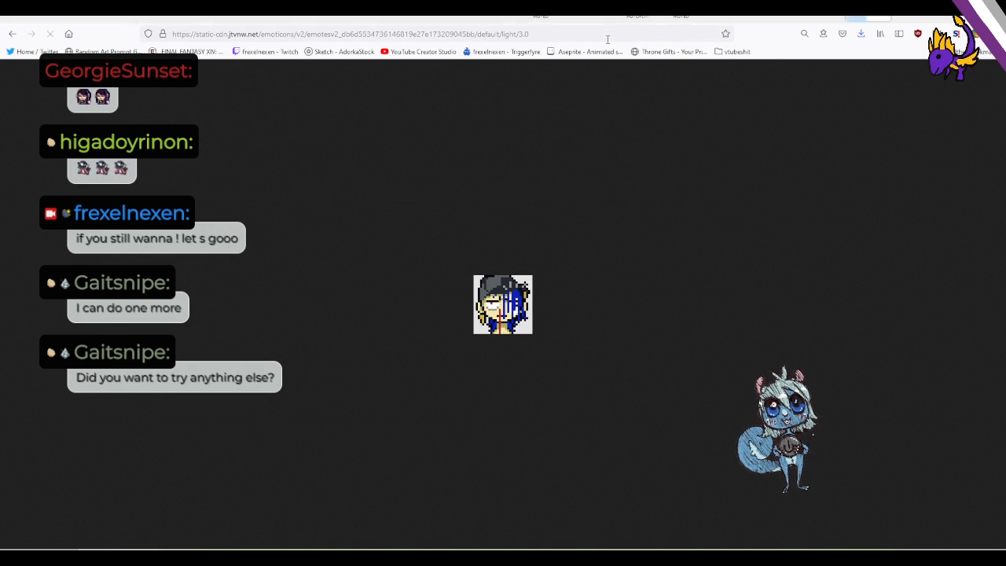
pyautogui.keyDown('ctrl'); pyautogui.scroll(11, 577, 218); pyautogui.keyUp('ctrl')
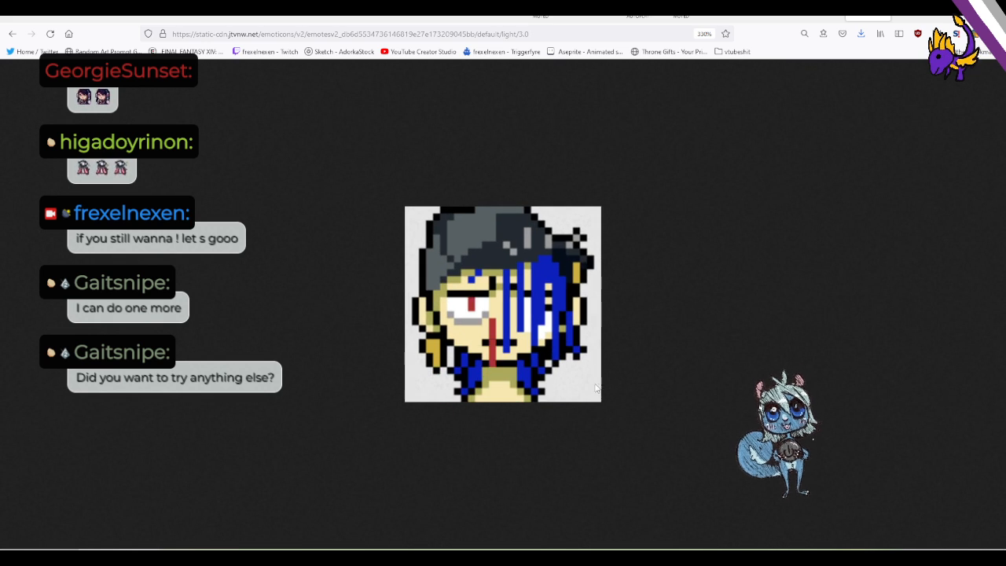
pyautogui.keyDown('ctrl'); pyautogui.scroll(1, 565, 334); pyautogui.keyUp('ctrl')
pyautogui.keyDown('ctrl'); pyautogui.scroll(-10, 565, 334); pyautogui.keyUp('ctrl')
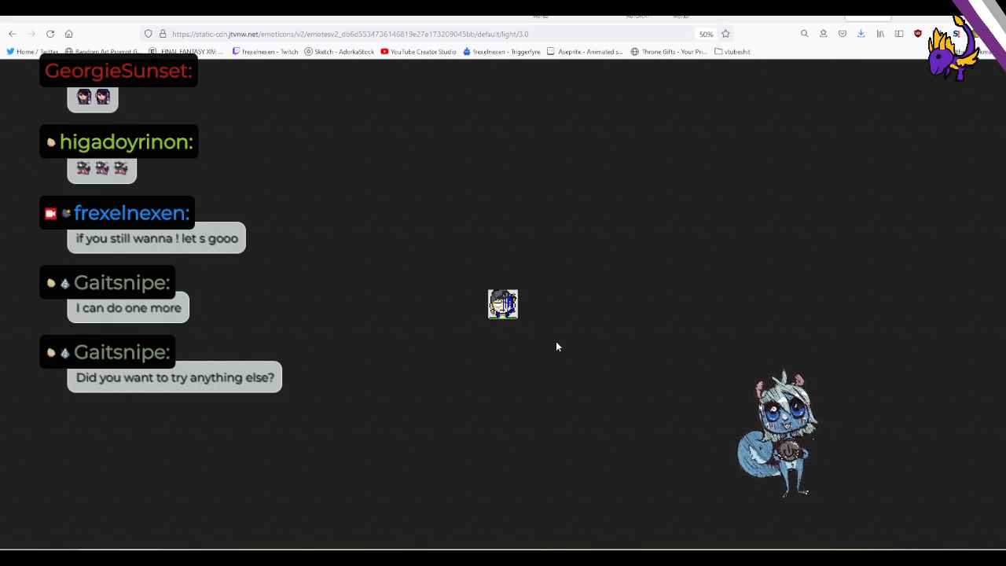
pyautogui.keyDown('ctrl'); pyautogui.scroll(5, 556, 341); pyautogui.keyUp('ctrl')
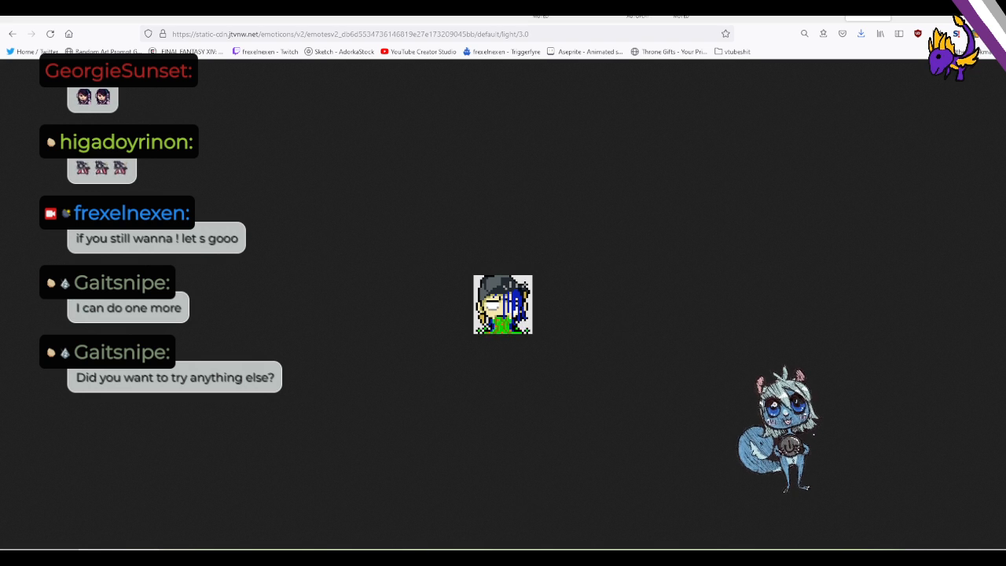
# Check the emote against the coop scene in Blender, and bring up the curtis frames folder in File Explorer over the browser.
pyautogui.hotkey('alt', 'Tab')
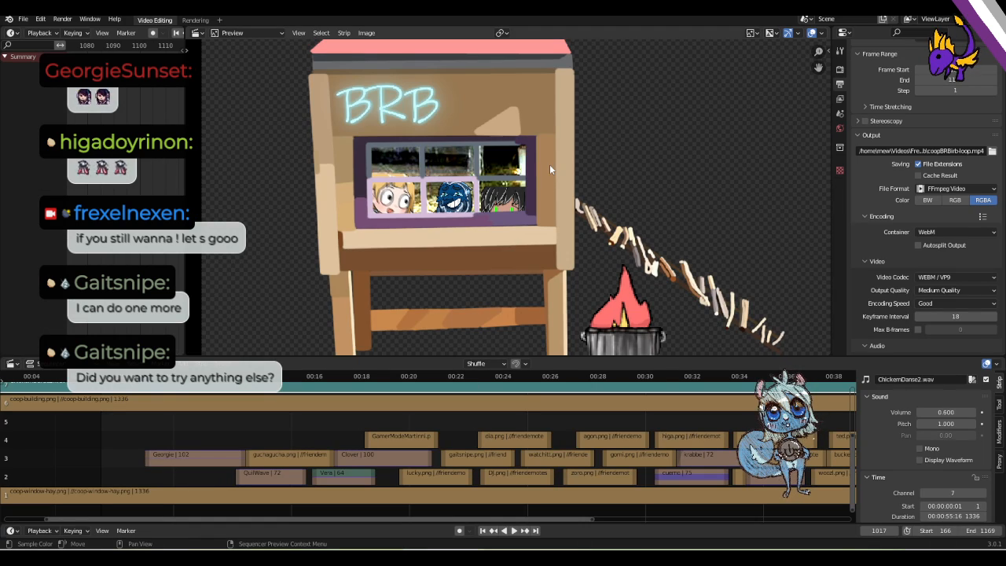
pyautogui.hotkey('alt', 'Tab')
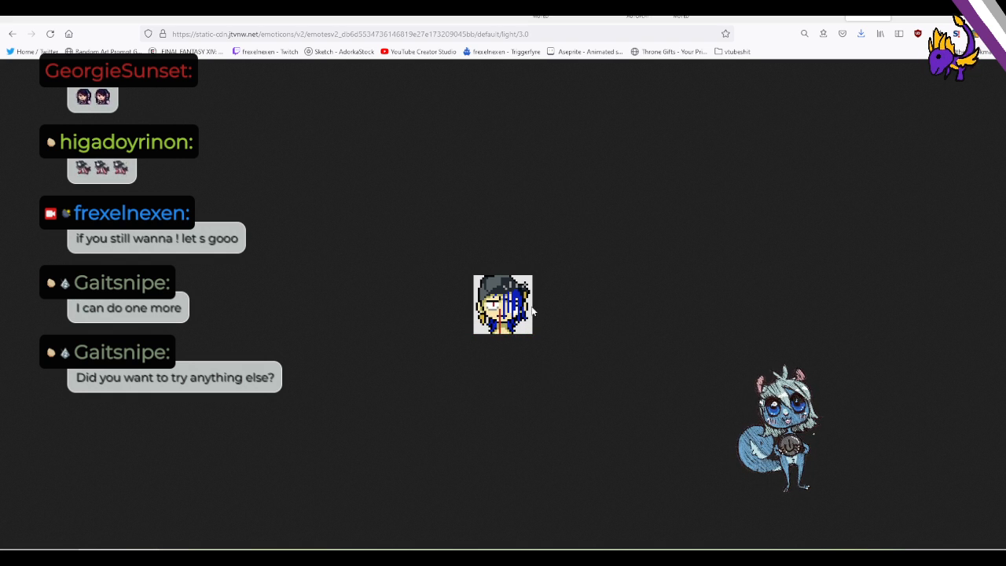
pyautogui.hotkey('alt', 'Tab')
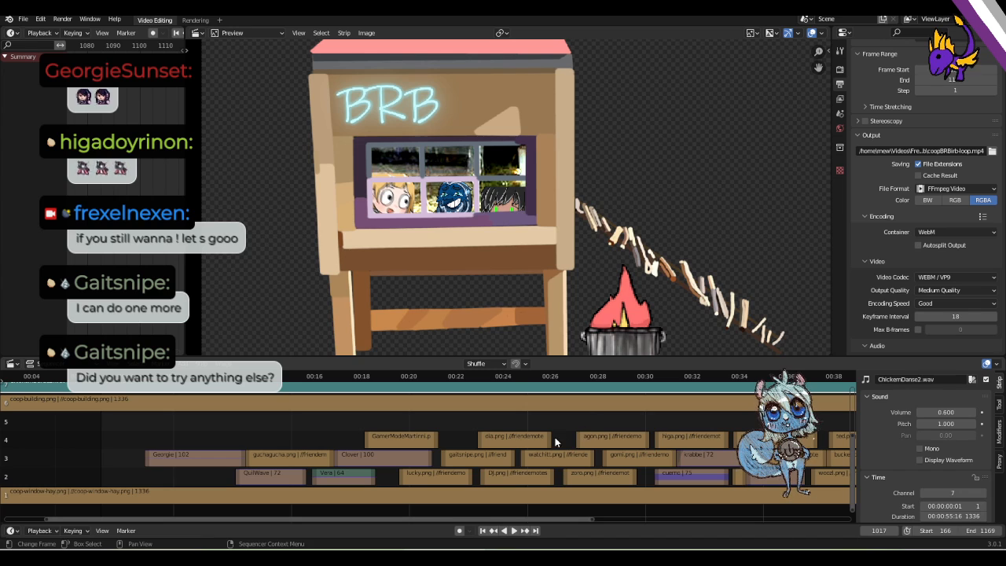
pyautogui.hotkey('alt', 'Tab')
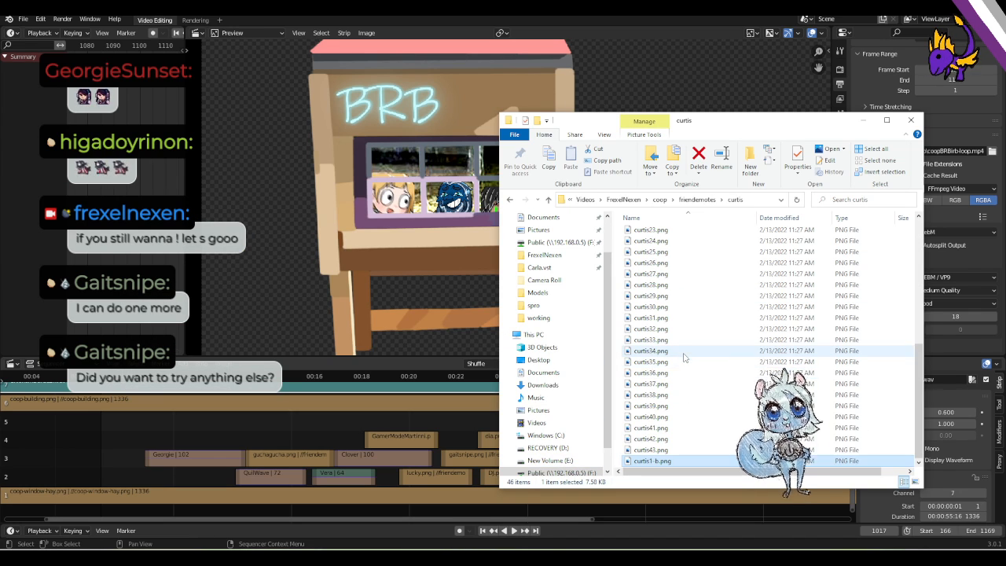
pyautogui.hotkey('alt', 'Tab')
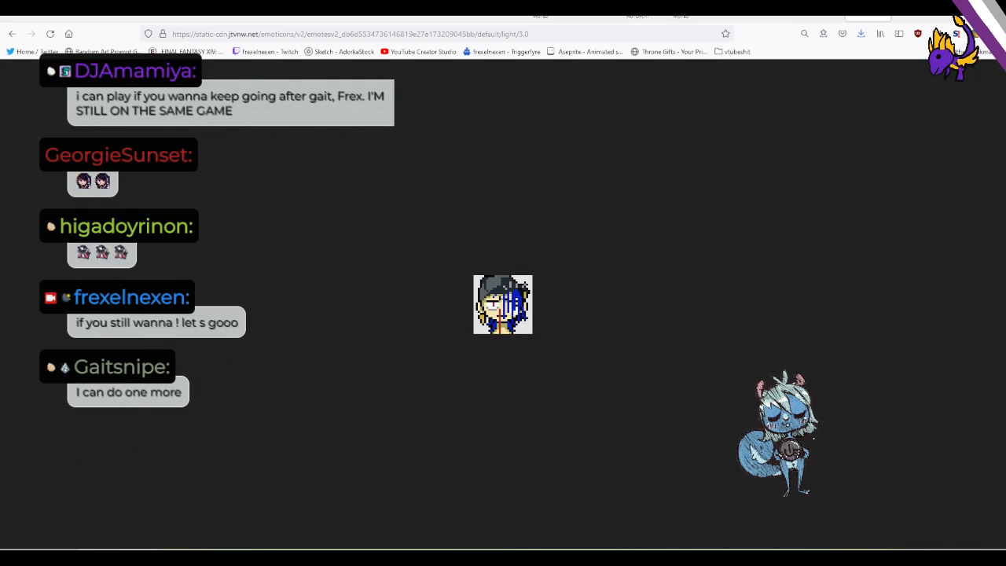
pyautogui.click(544, 529)
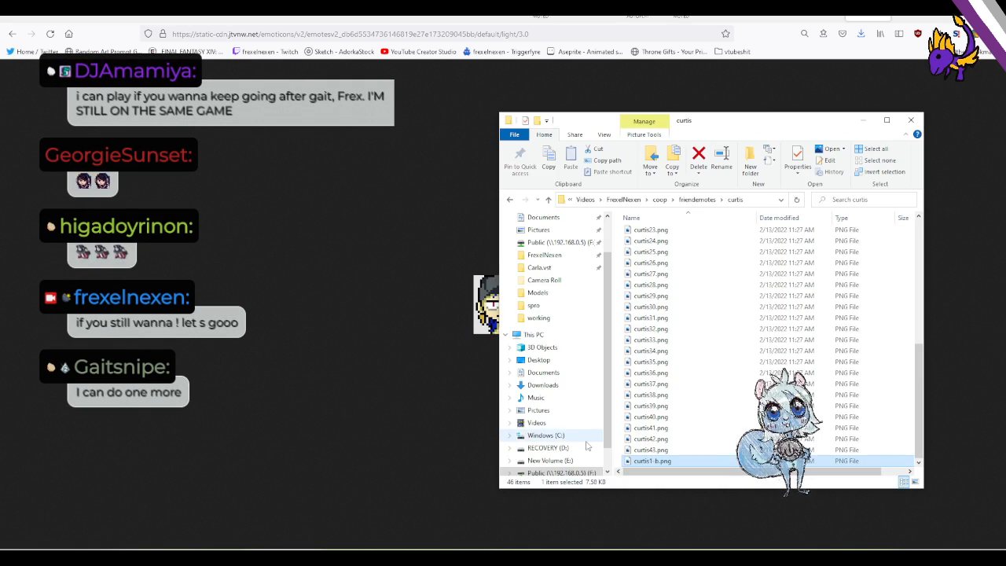
# Look over the BRB coop scene in Blender again, with the curtis frames folder, and return to the emote image in Firefox.
pyautogui.hotkey('alt', 'Tab')
pyautogui.hotkey('alt', 'Tab')
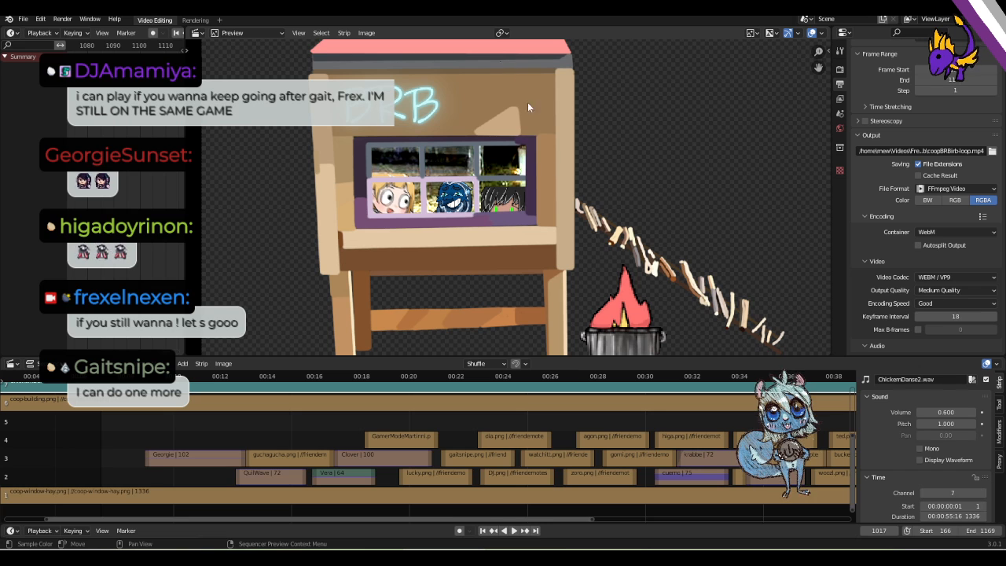
pyautogui.scroll(2, 528, 107)
pyautogui.scroll(-4, 585, 200)
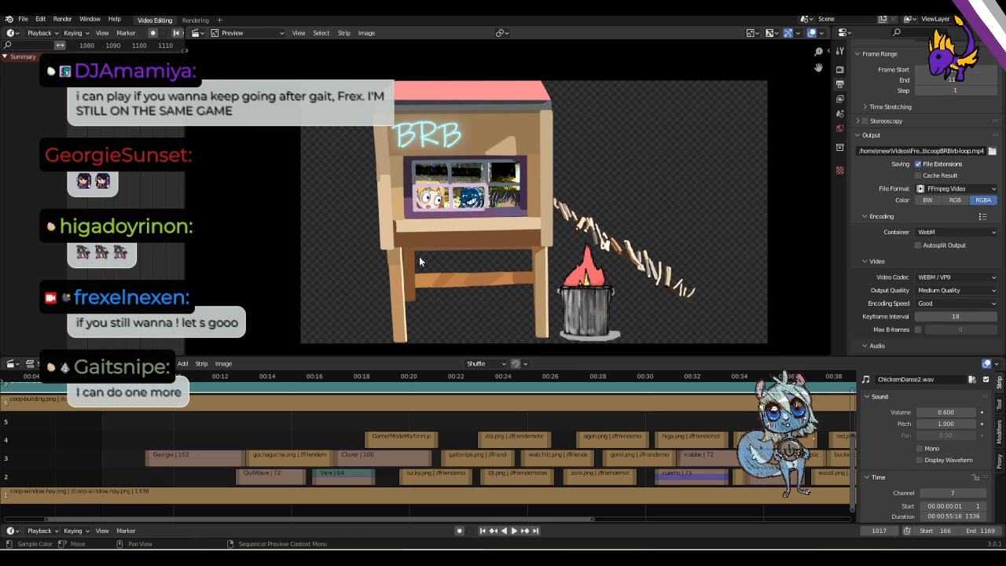
pyautogui.hotkey('alt', 'Tab')
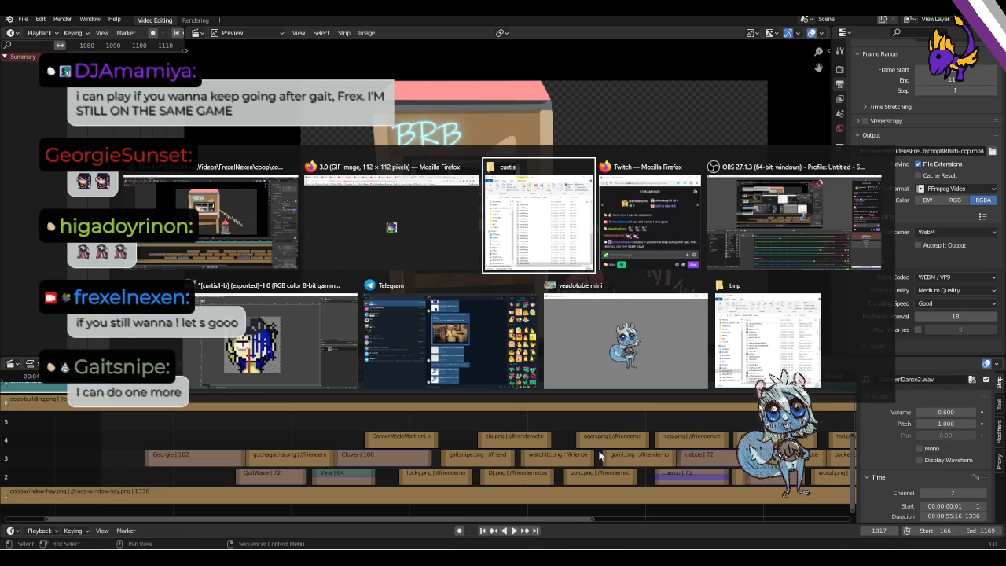
pyautogui.hotkey('alt', 'Tab')
pyautogui.hotkey('alt', 'Tab')
pyautogui.hotkey('alt', 'Tab')
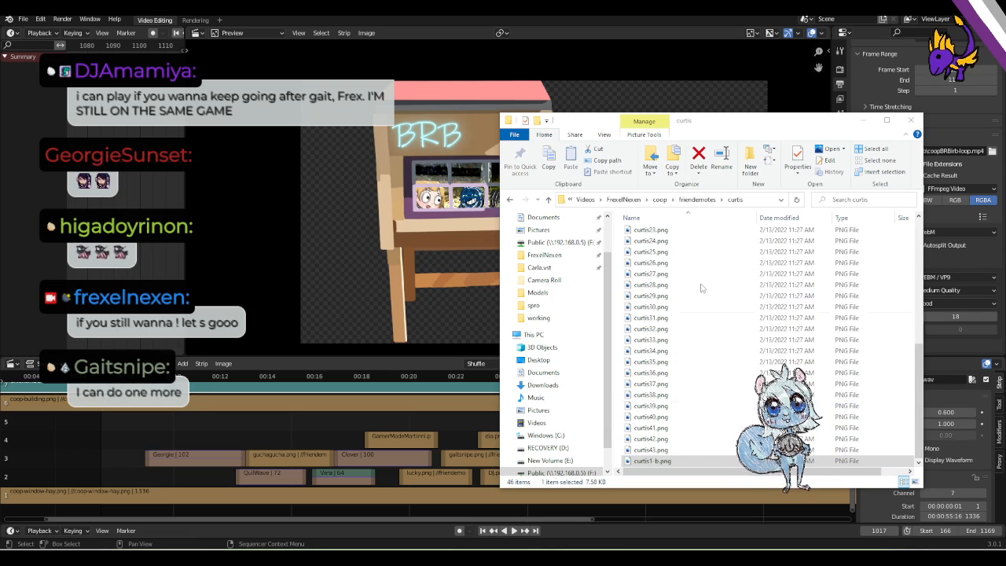
pyautogui.hotkey('alt', 'Tab')
pyautogui.hotkey('alt', 'Tab')
pyautogui.hotkey('alt', 'Tab')
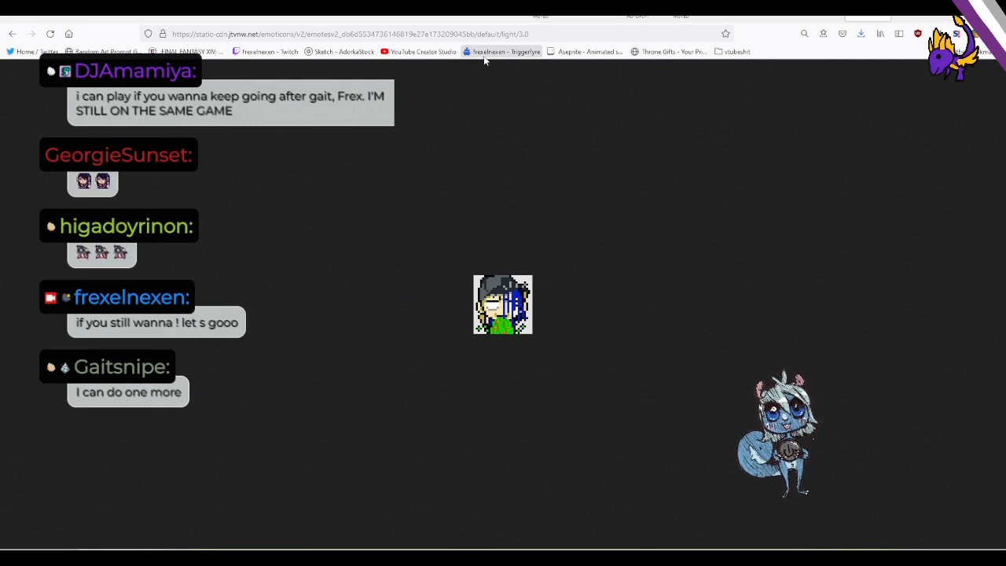
# Return to the TwirlinCurtis Twitch page and load twitch.tv/frexelnexen in its place.
pyautogui.click(821, 16)
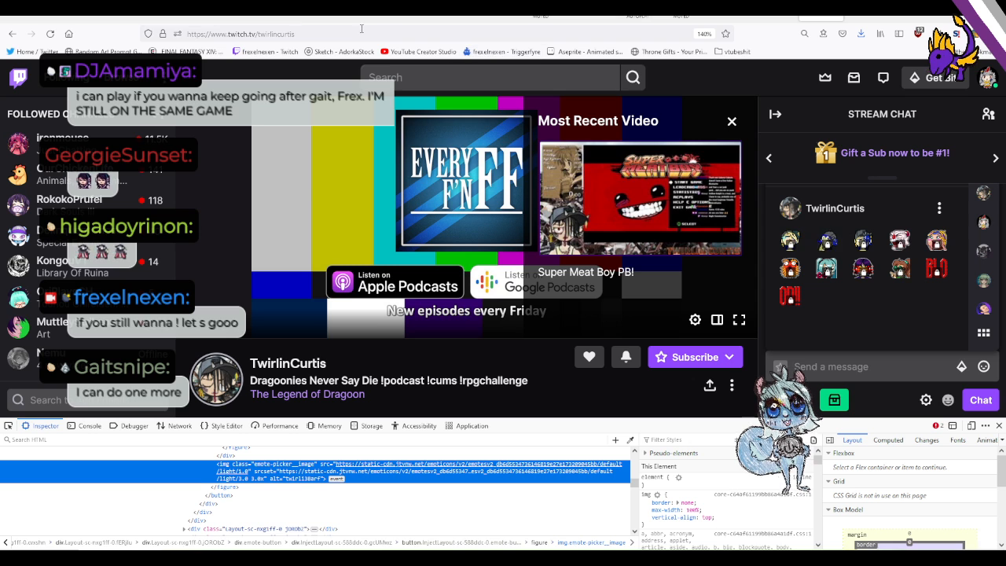
pyautogui.click(358, 35)
pyautogui.doubleClick(358, 36)
pyautogui.write('frexelnexen')
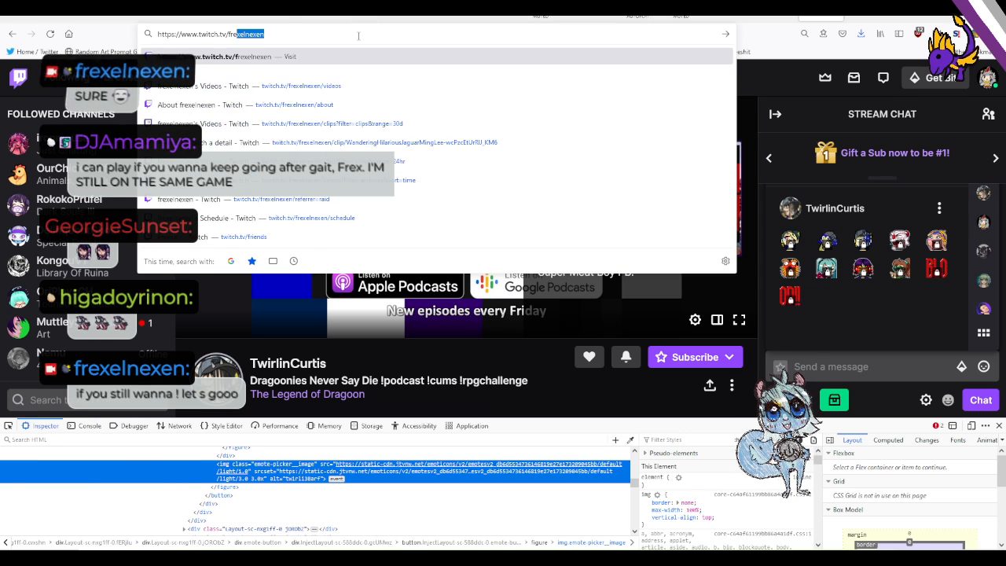
pyautogui.press('Return')
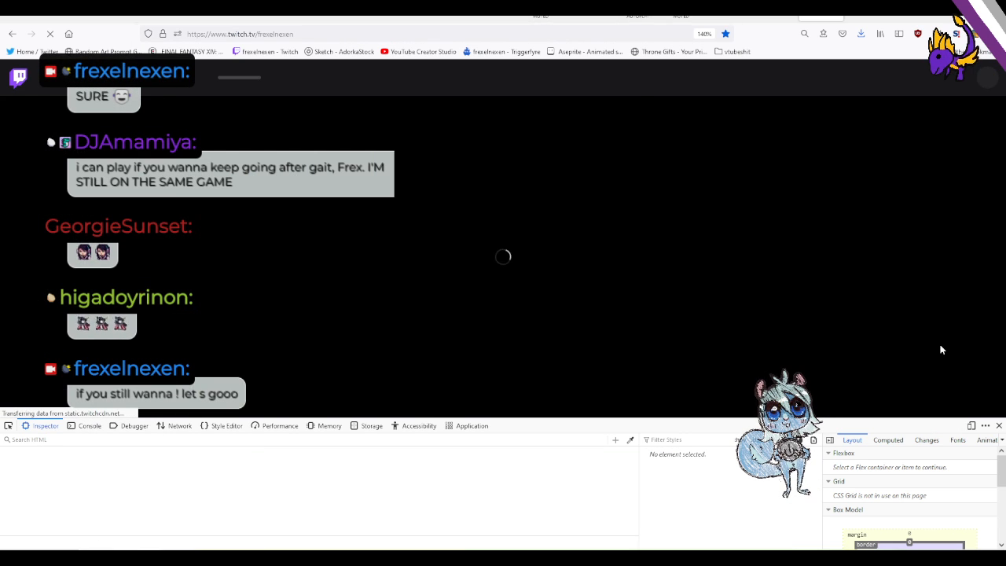
# Show the chat's emote picker and load the white wiggling emote from Frequently Used as an image in a new tab.
pyautogui.click(948, 369)
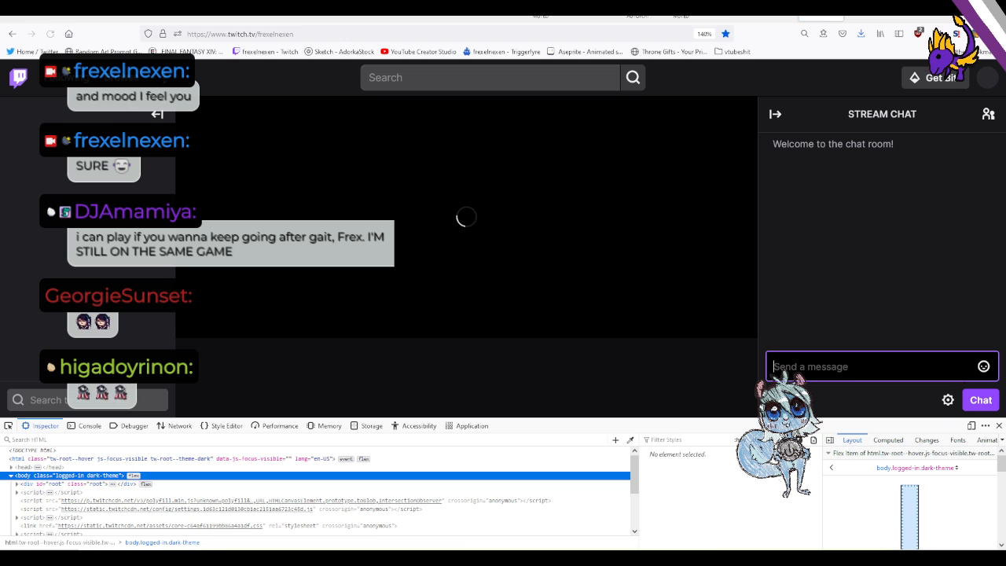
pyautogui.click(983, 366)
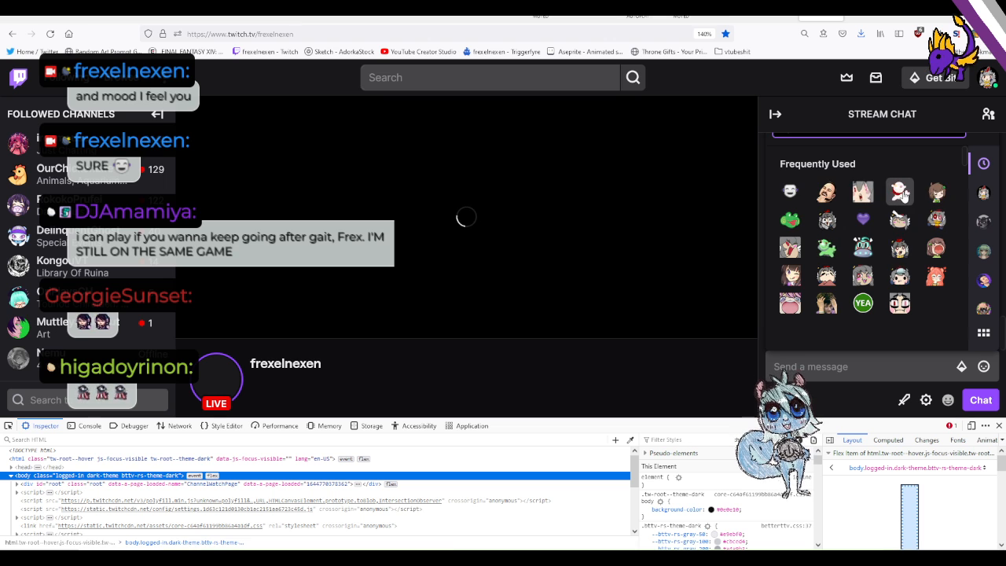
pyautogui.rightClick(898, 195)
pyautogui.click(919, 203)
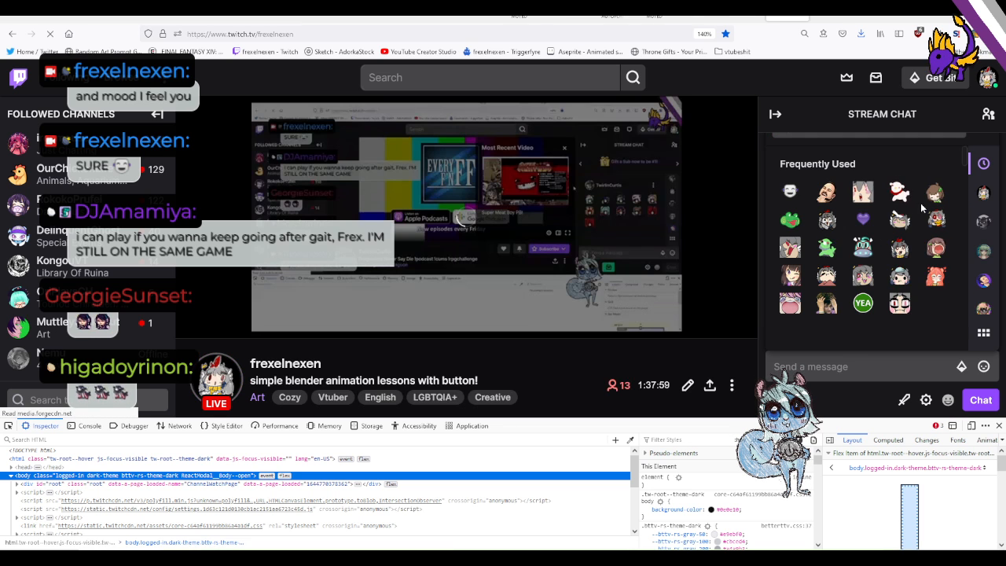
pyautogui.click(822, 17)
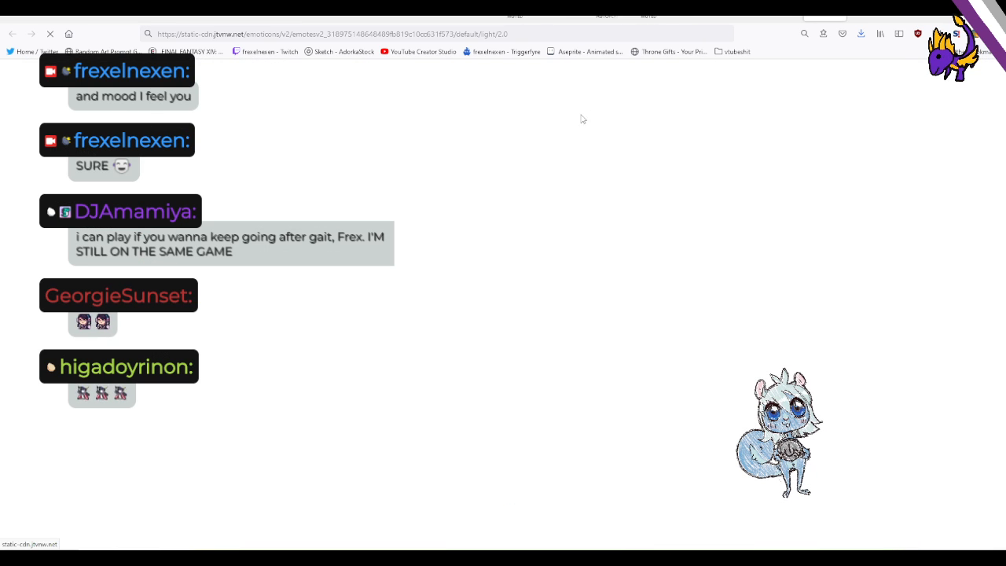
# Change the size at the end of the white emote's URL to 3.0 and load that image.
pyautogui.click(500, 34)
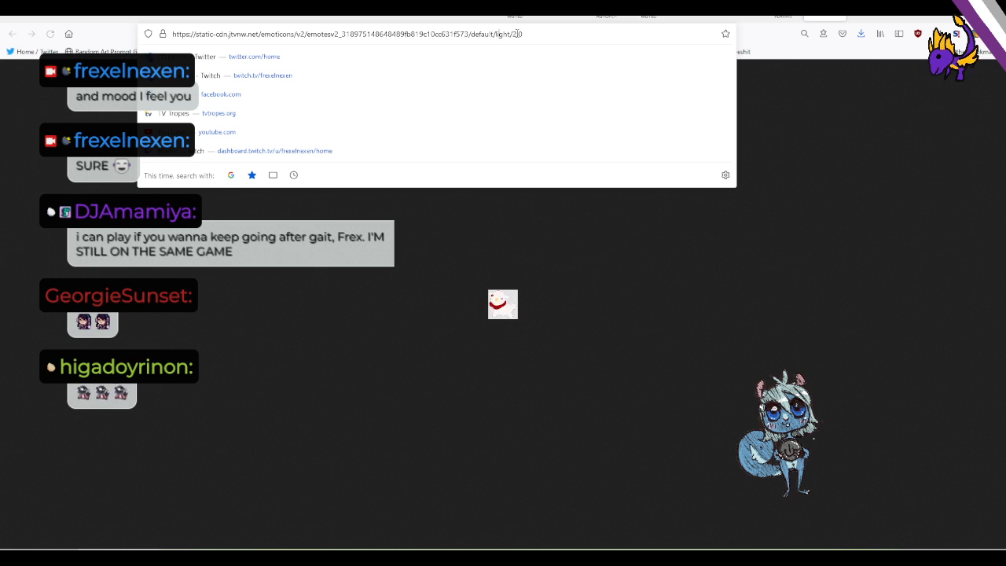
pyautogui.press('BackSpace')
pyautogui.write('3')
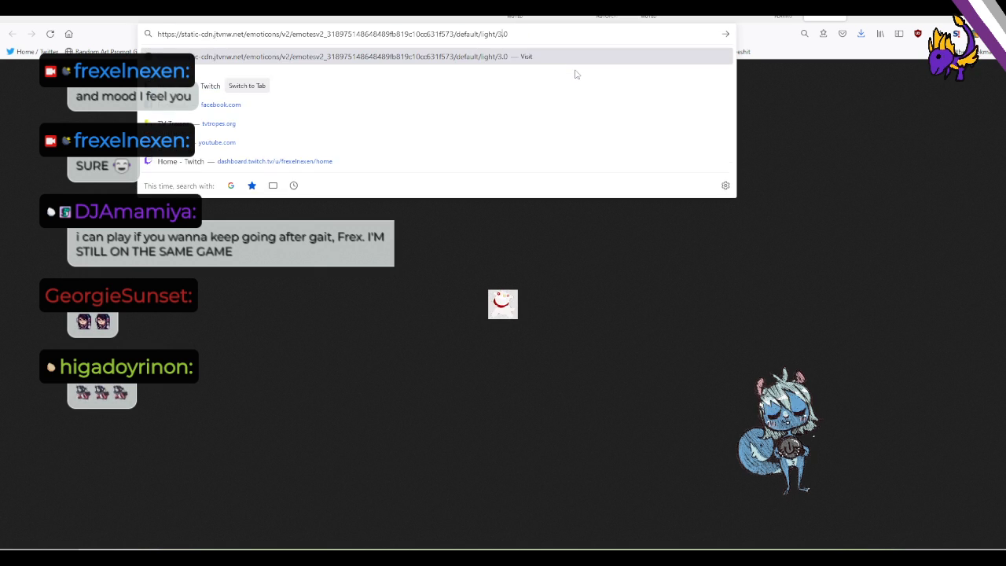
pyautogui.press('Return')
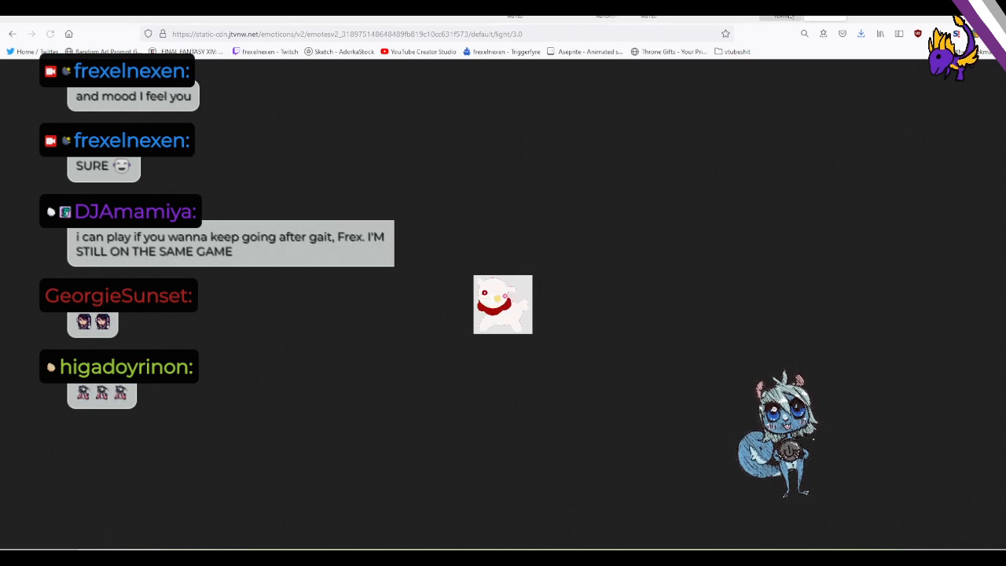
# Start saving the 3.0 emote image and browse on the Public (F:) drive to oldMew > Videos > FrexelNexen > coop > friendemotes.
pyautogui.rightClick(510, 301)
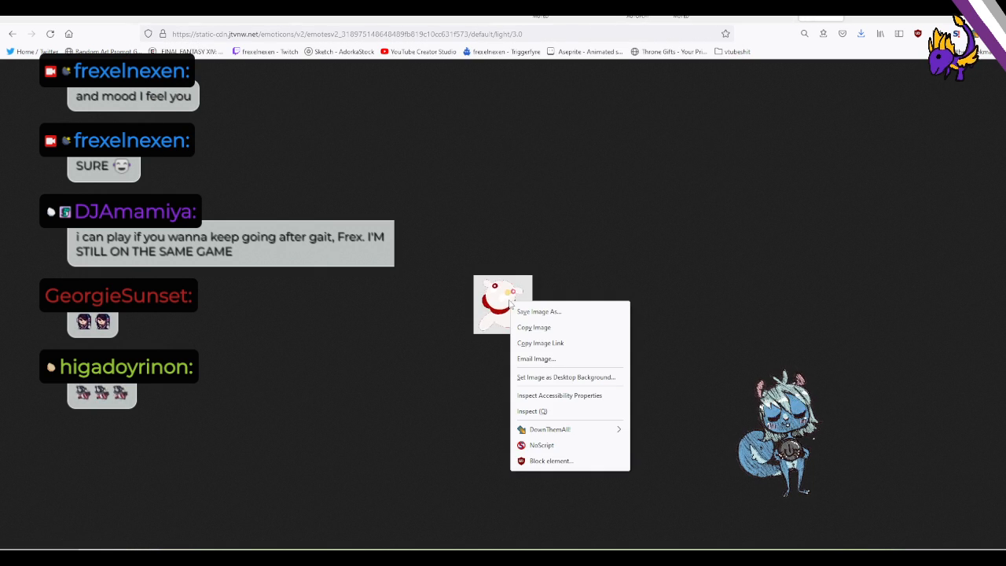
pyautogui.click(542, 327)
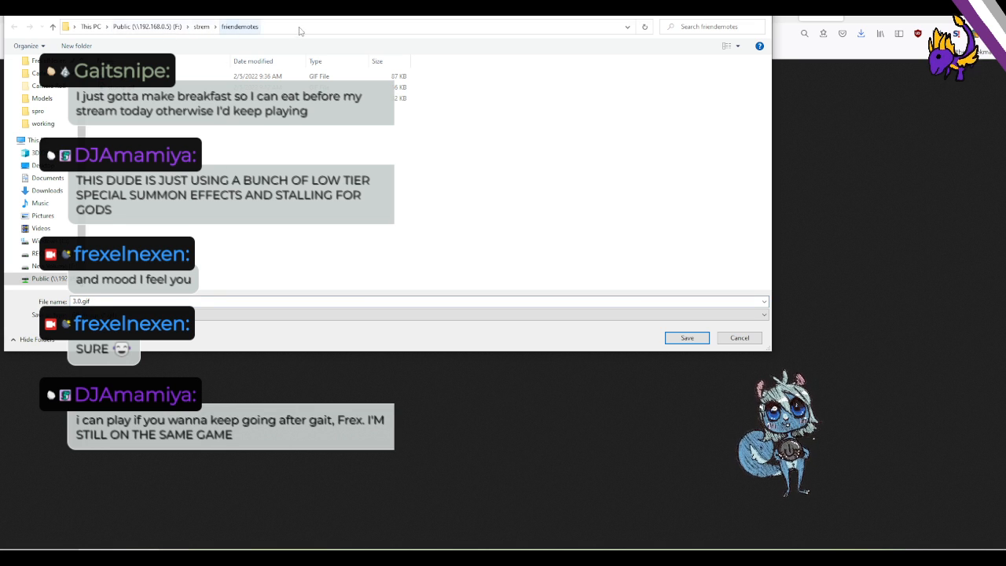
pyautogui.click(168, 28)
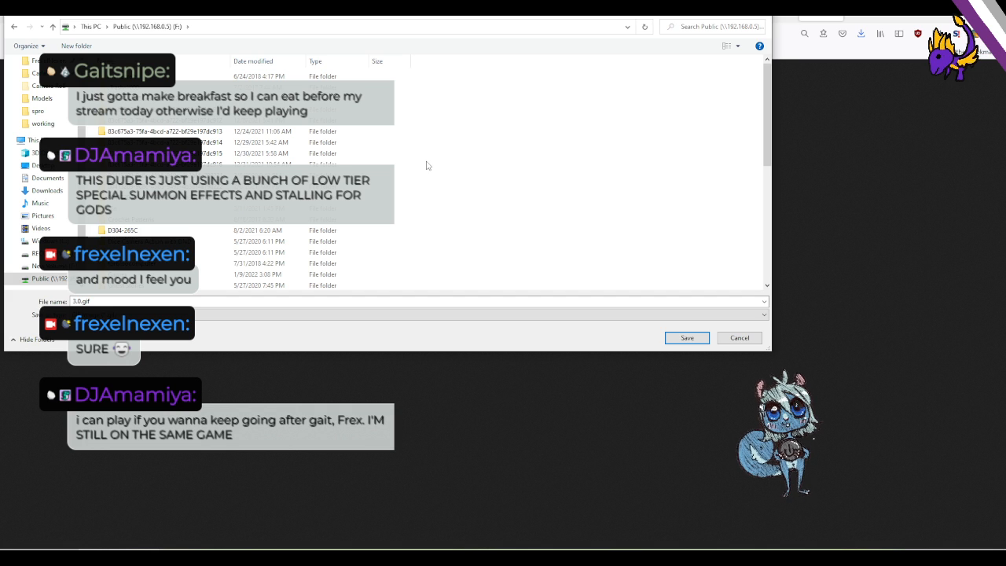
pyautogui.press('Return')
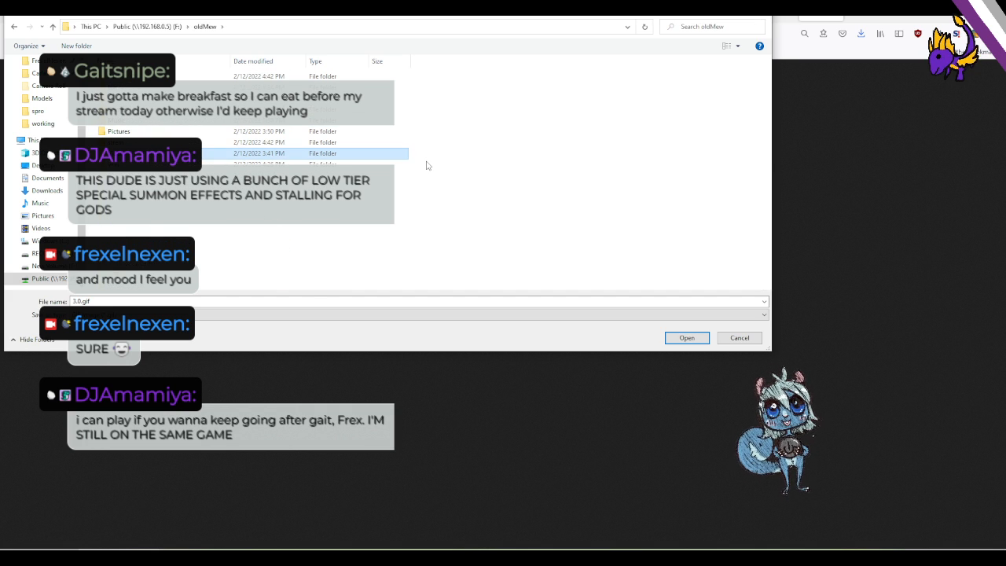
pyautogui.press('f')
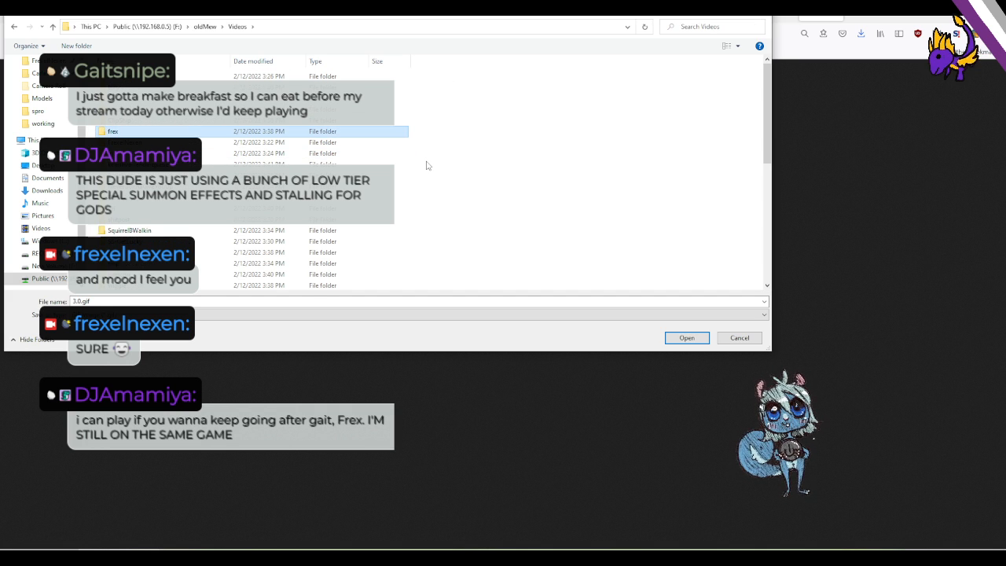
pyautogui.press('Return')
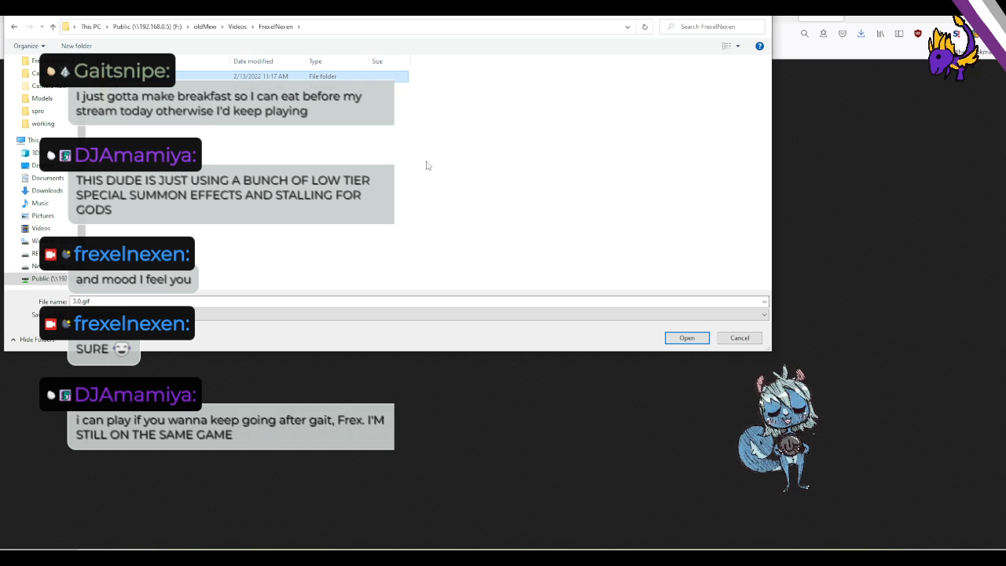
pyautogui.press('Return')
pyautogui.press('f')
pyautogui.press('f')
pyautogui.press('f')
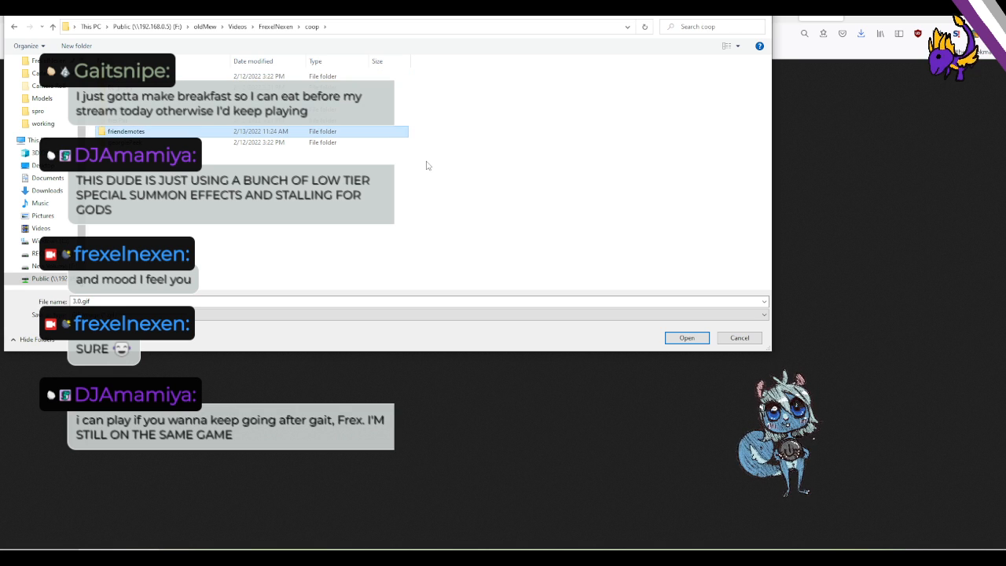
pyautogui.press('Return')
# Create a frexWiggle folder in friendemotes and save the emote image inside it as frexWiggle.gif.
pyautogui.rightClick(439, 178)
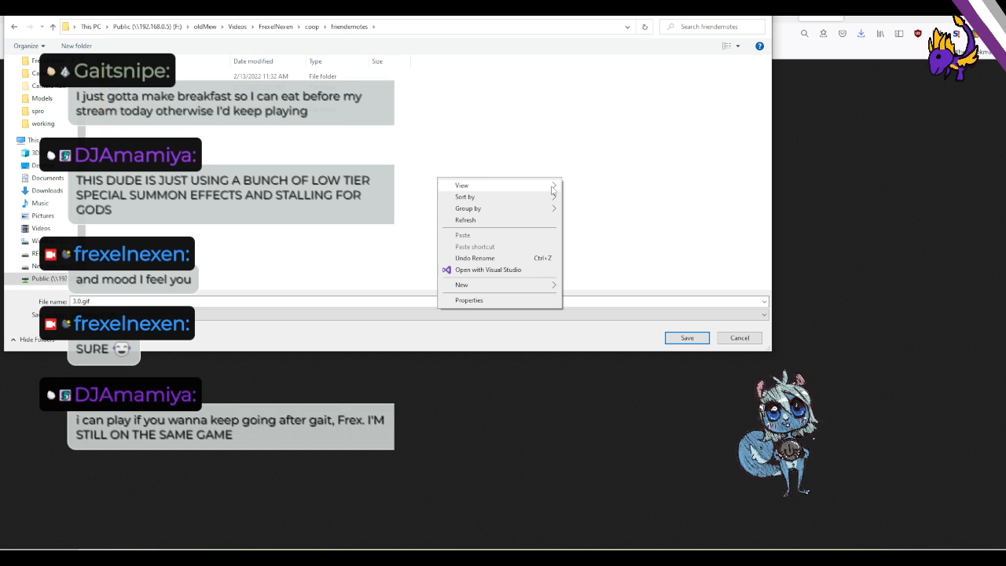
pyautogui.moveTo(471, 287)
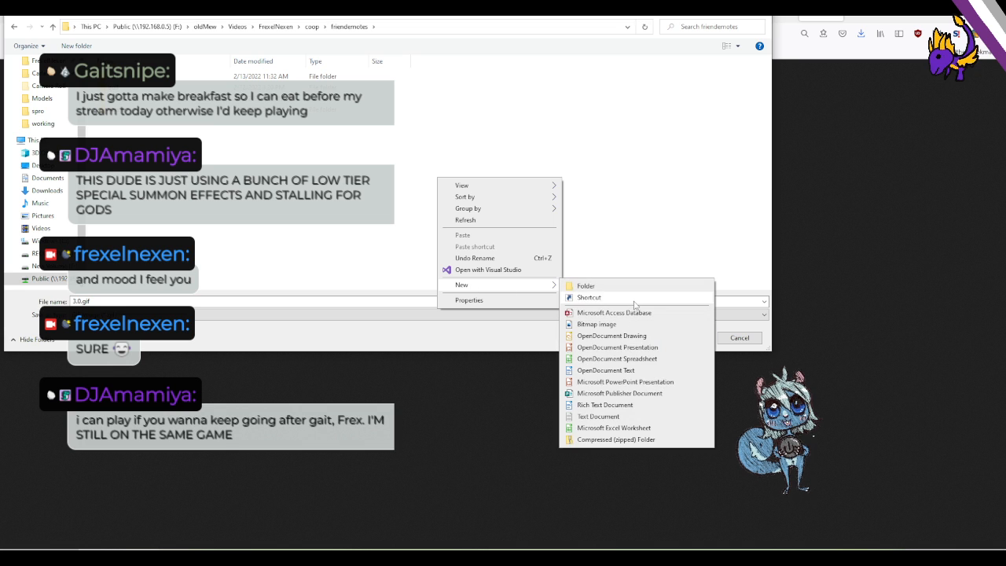
pyautogui.click(629, 286)
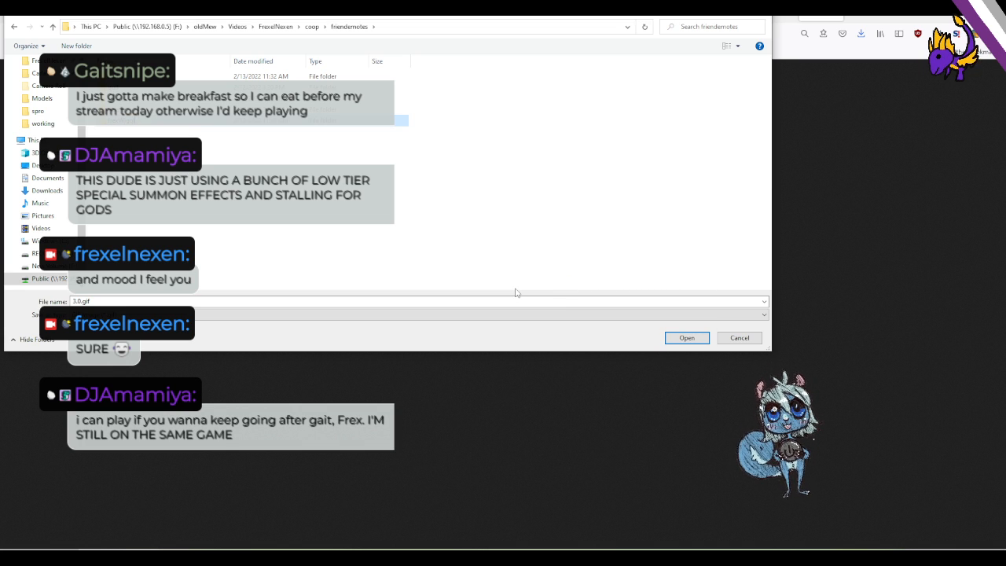
pyautogui.press('Return')
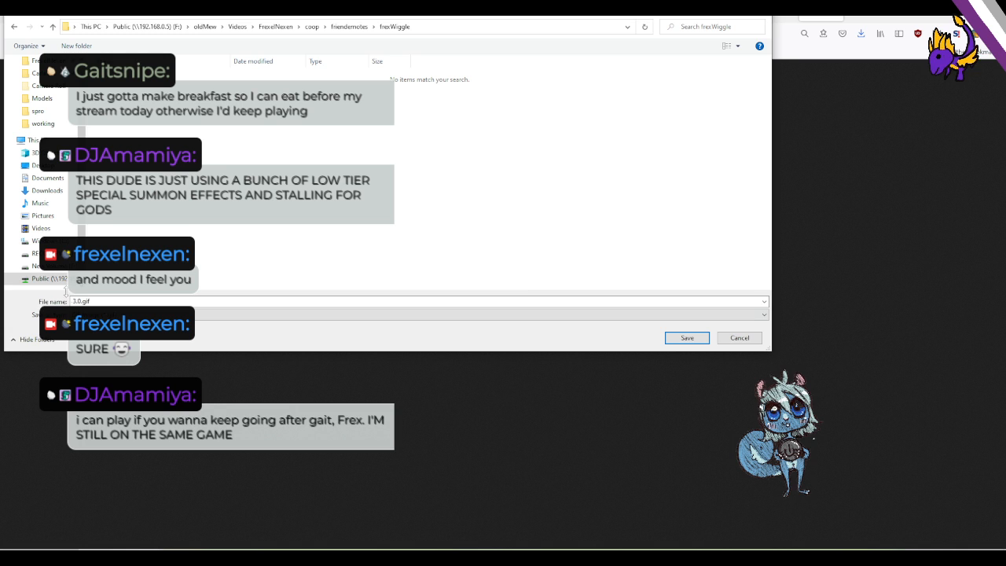
pyautogui.click(82, 301)
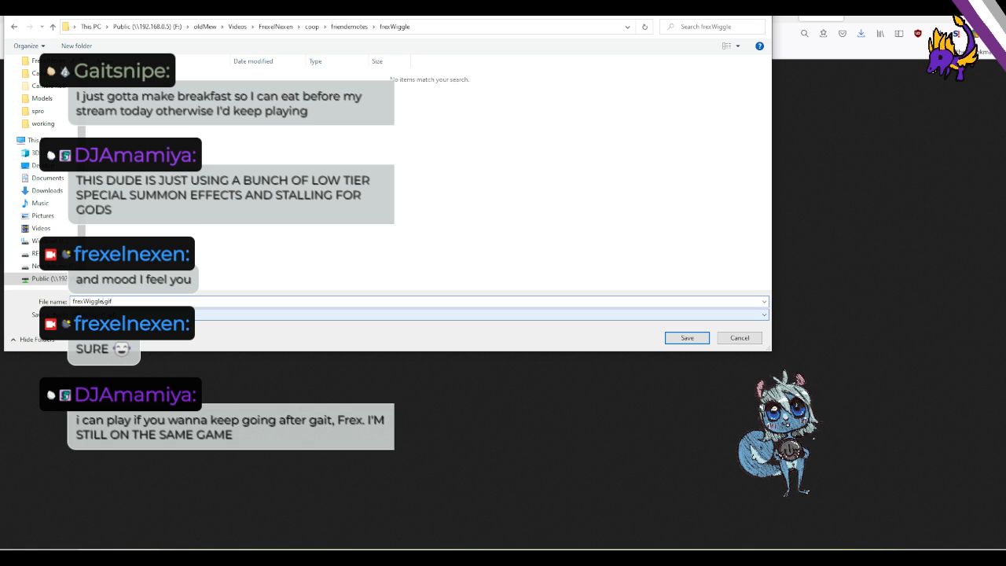
pyautogui.press('Return')
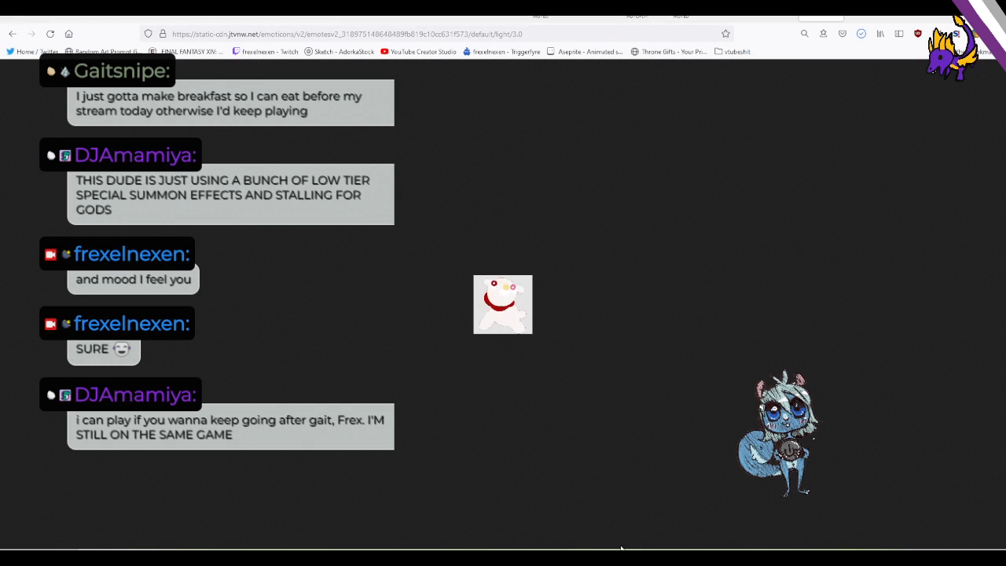
# Resume the 2 Hour Synthwave MIX video on YouTube, and return to Blender with the curtis folder window in front.
pyautogui.hotkey('alt', 'Tab')
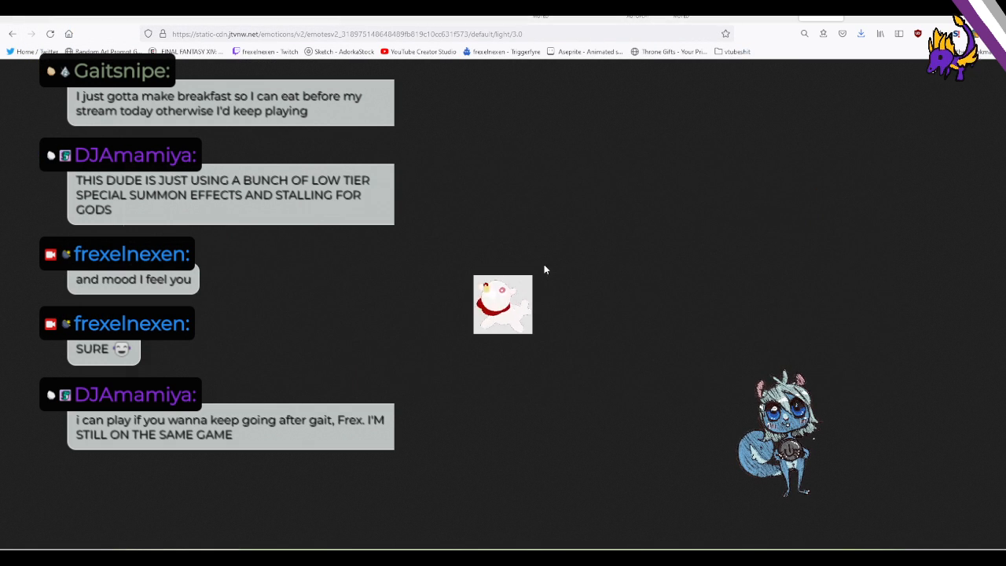
pyautogui.hotkey('alt', 'Tab')
pyautogui.click(617, 357)
pyautogui.click(946, 11)
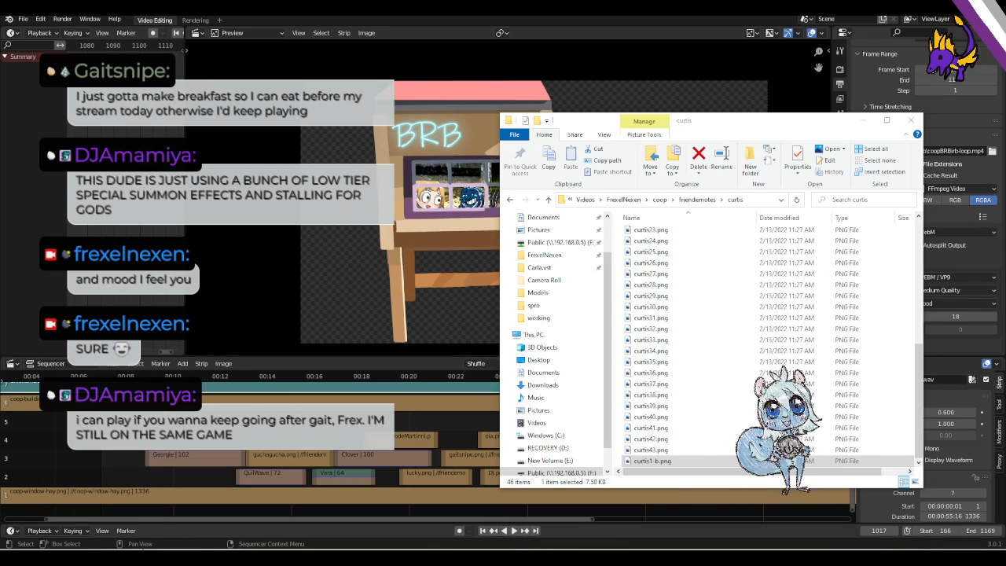
pyautogui.hotkey('alt', 'Tab')
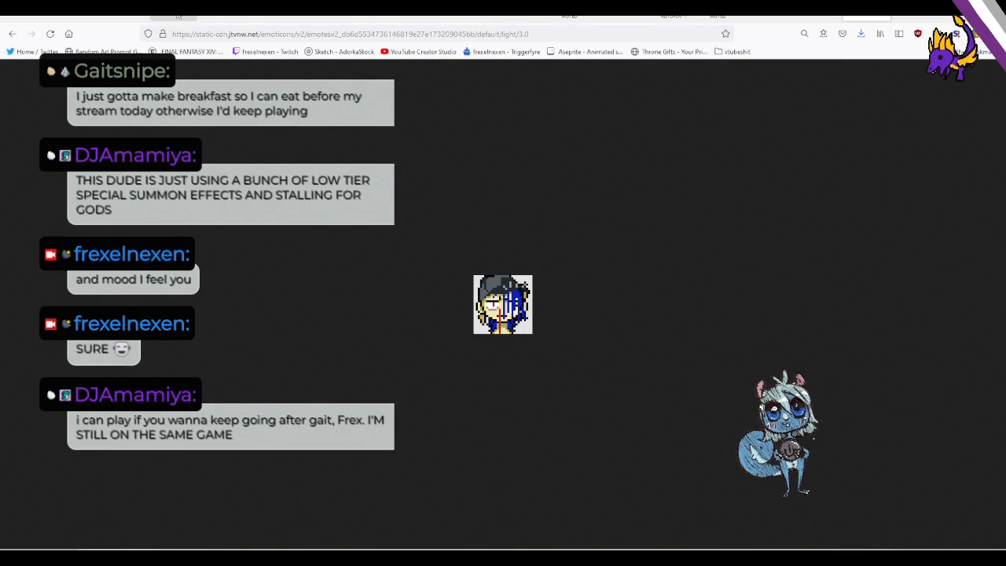
pyautogui.click(272, 18)
pyautogui.click(371, 18)
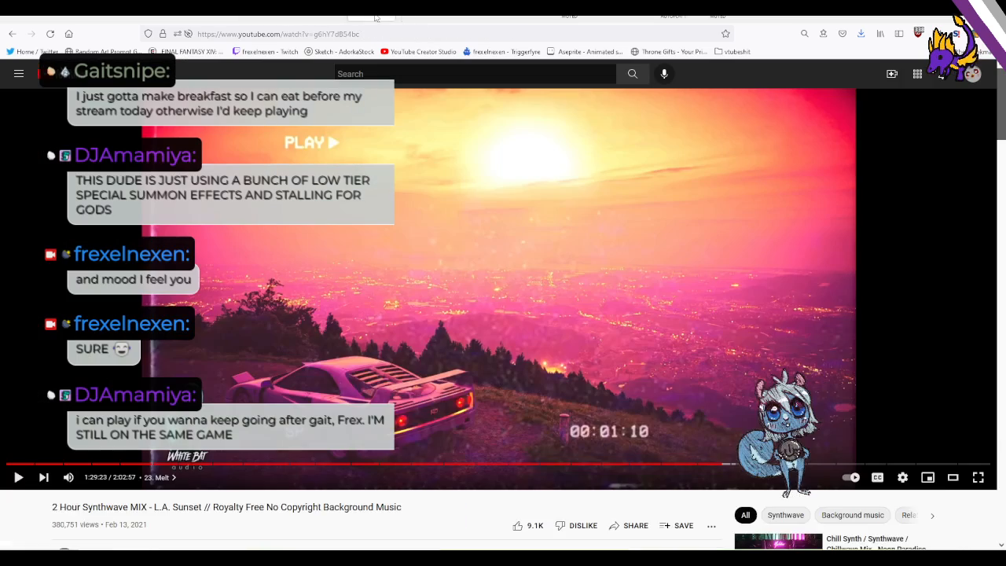
pyautogui.click(560, 271)
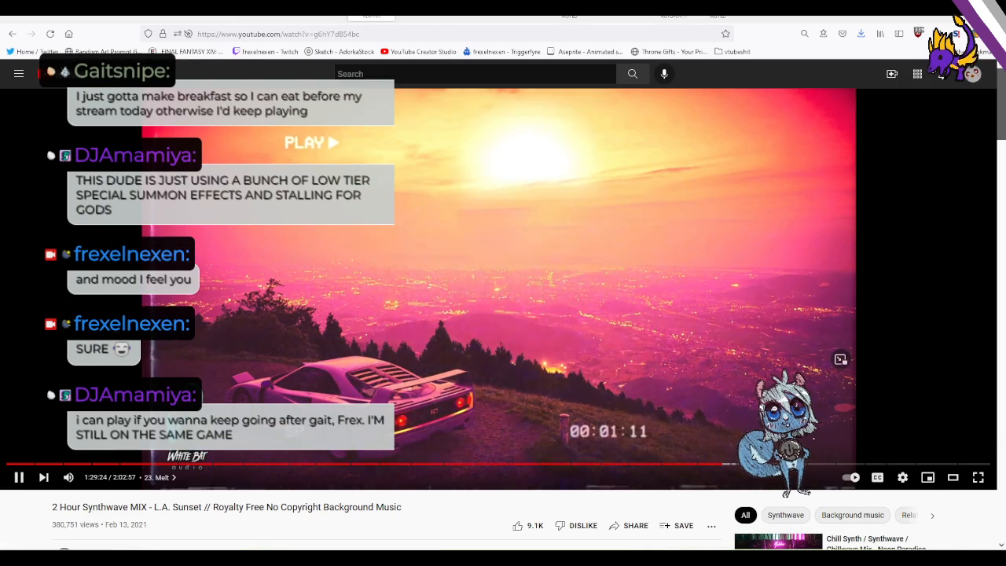
pyautogui.click(946, 11)
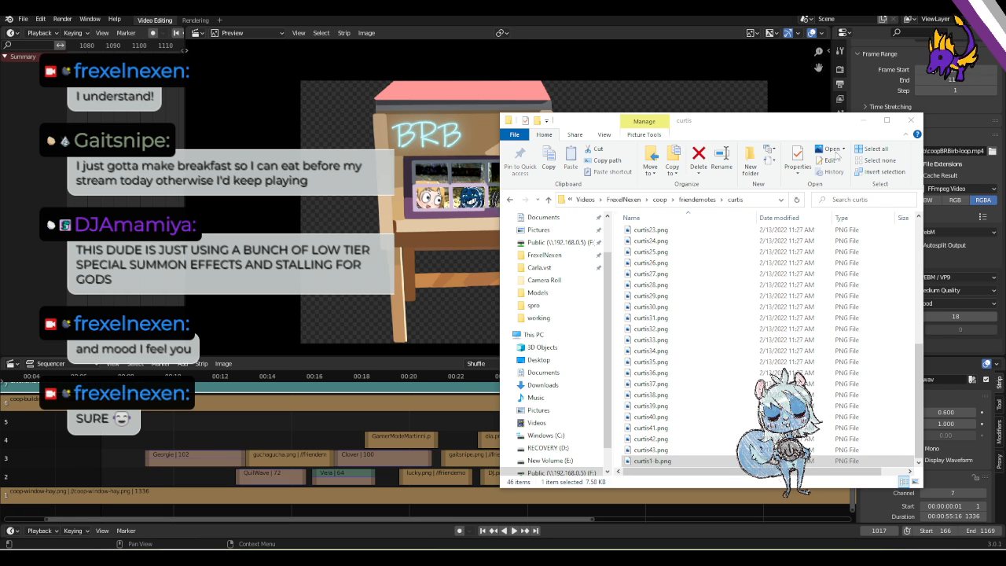
# Launch a Windows command prompt by running cmd.
pyautogui.press('super+r')
pyautogui.write('cmd')
pyautogui.press('Return')
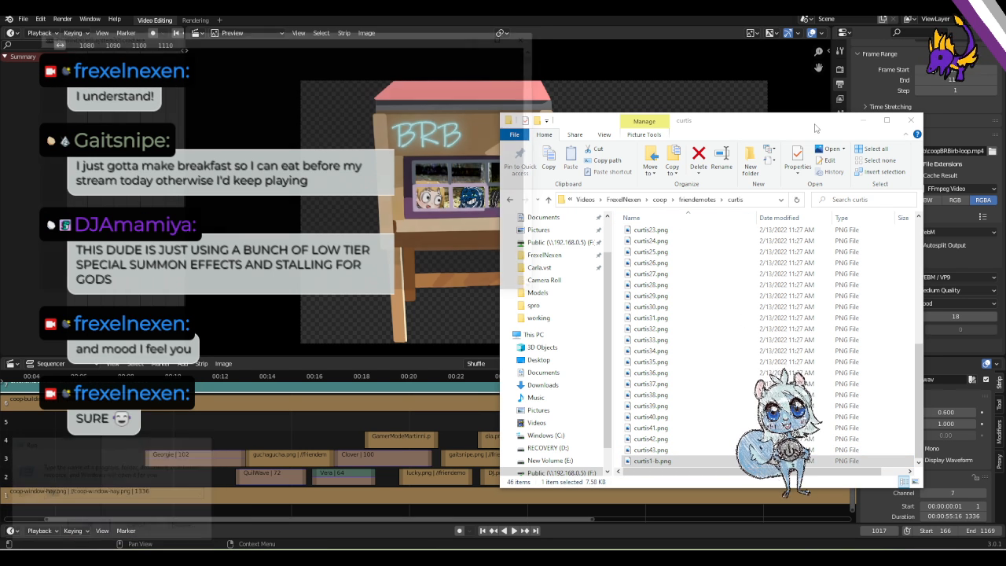
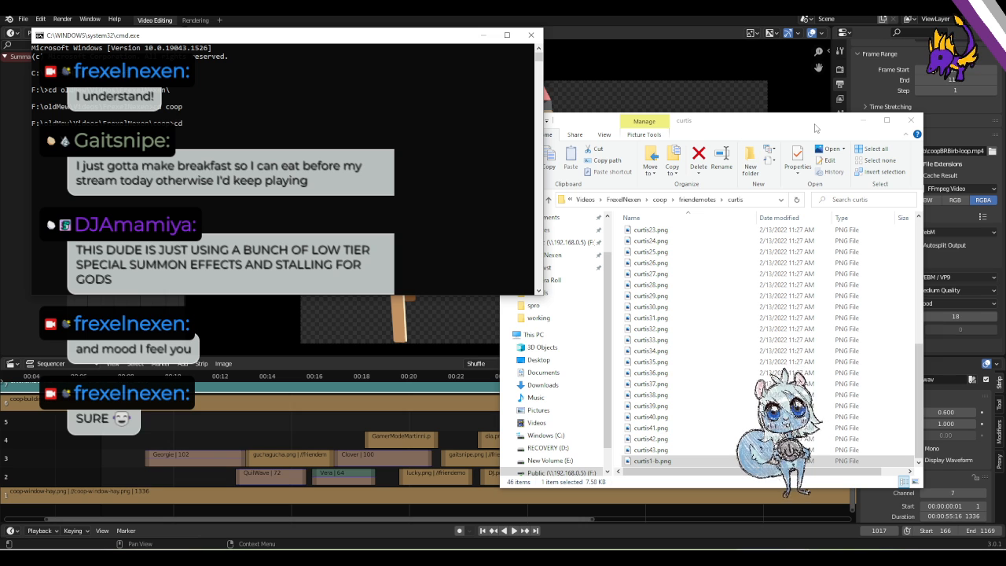
# Change to the coop\friendemotes\frexWiggle directory and split the GIF into frames with ffmpeg -i frexWiggle.gif frexWiggle%0d.png.
pyautogui.press('Tab')
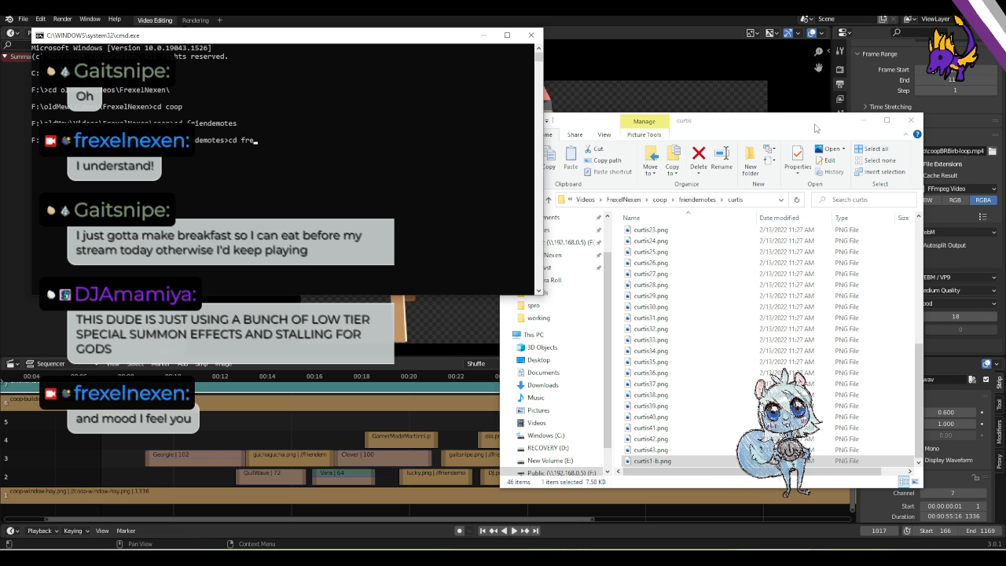
pyautogui.press('Tab')
pyautogui.press('Return')
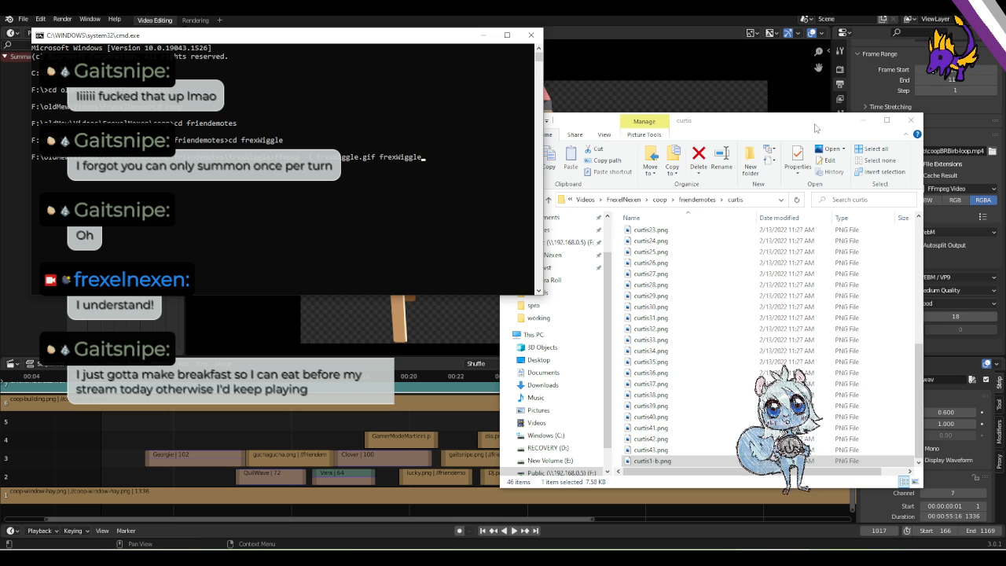
pyautogui.write('0d.png')
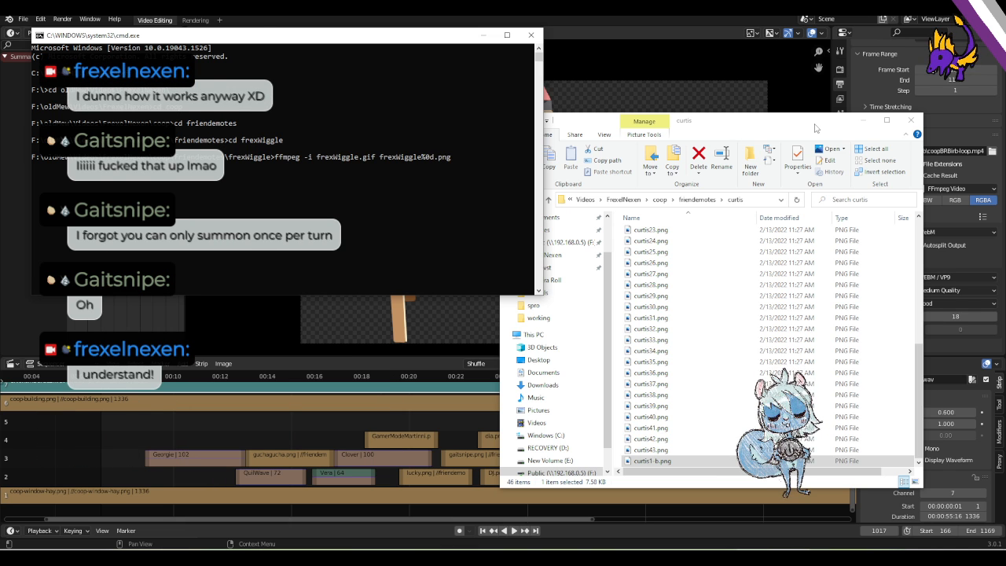
pyautogui.press('Return')
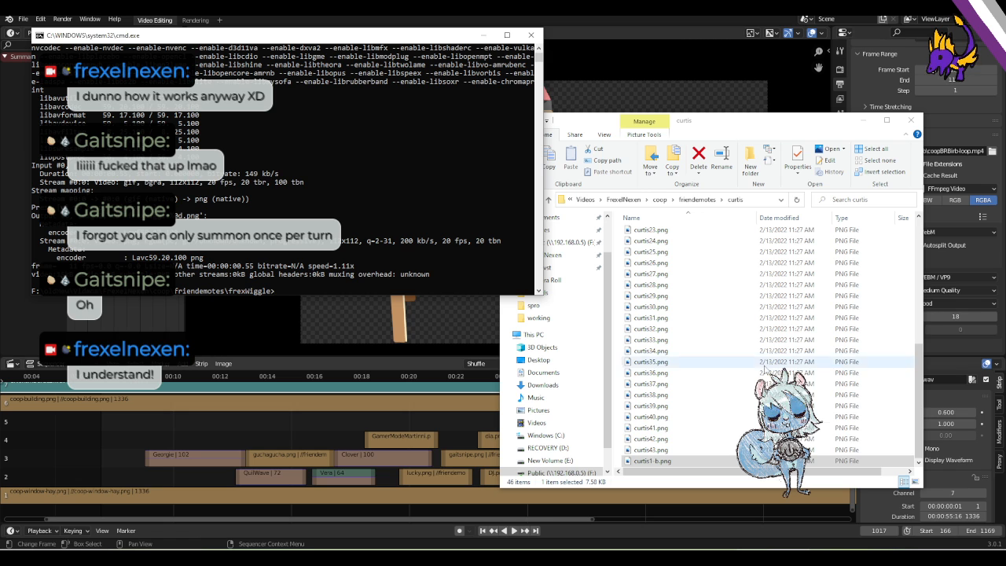
# Go from the curtis folder in File Explorer to the frexWiggle folder inside friendemotes.
pyautogui.click(705, 275)
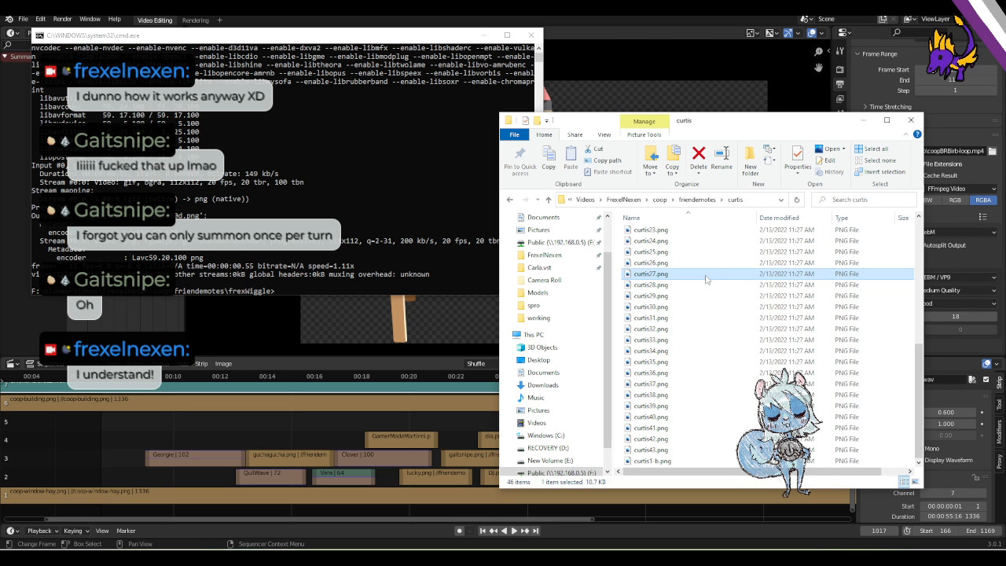
pyautogui.hotkey('alt', 'Up')
pyautogui.doubleClick(705, 276)
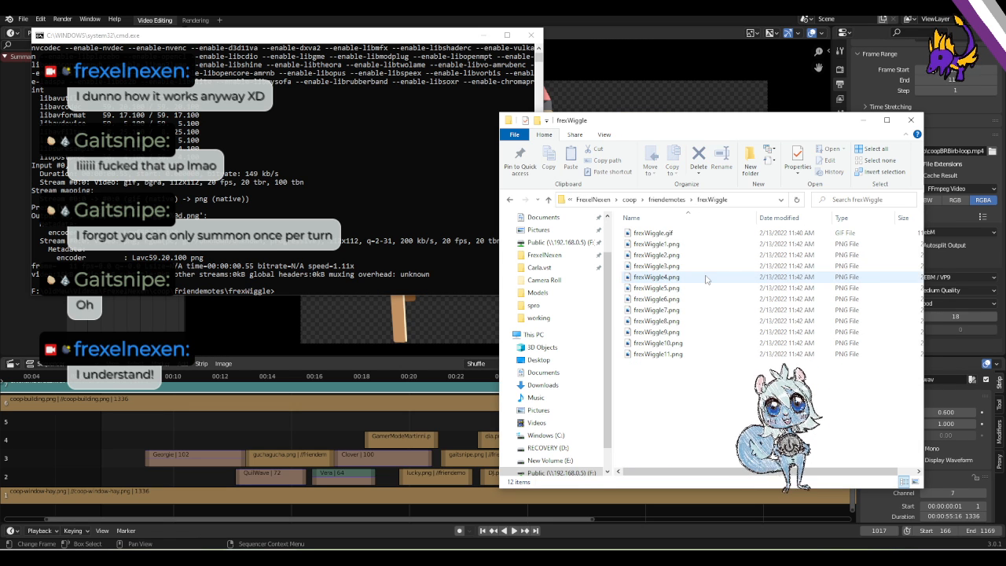
# Rename the single-digit frames frexWiggle1.png through frexWiggle9.png with zero-padded numbers, as frexWiggle01.png through frexWiggle09.png.
pyautogui.press('Down')
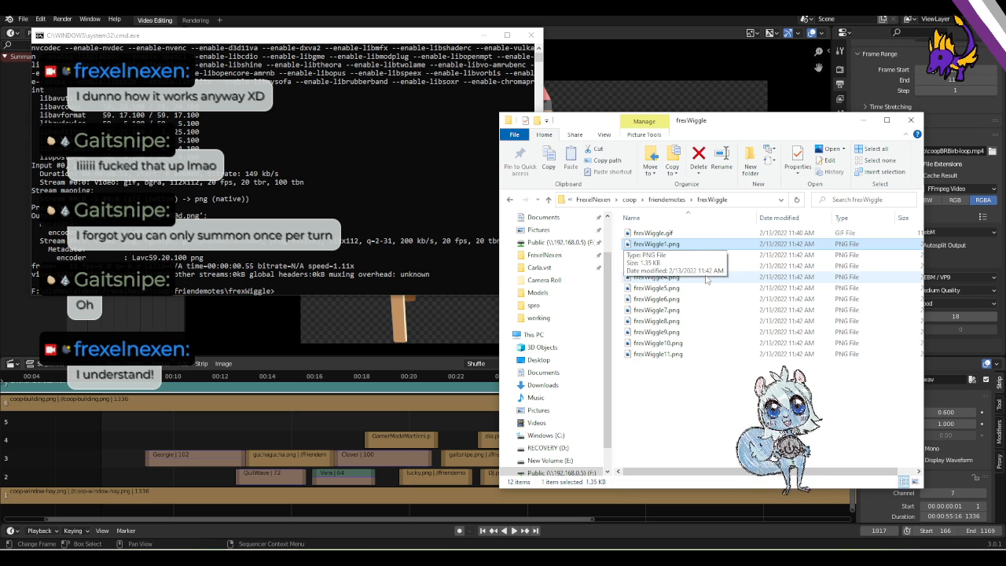
pyautogui.press('F2')
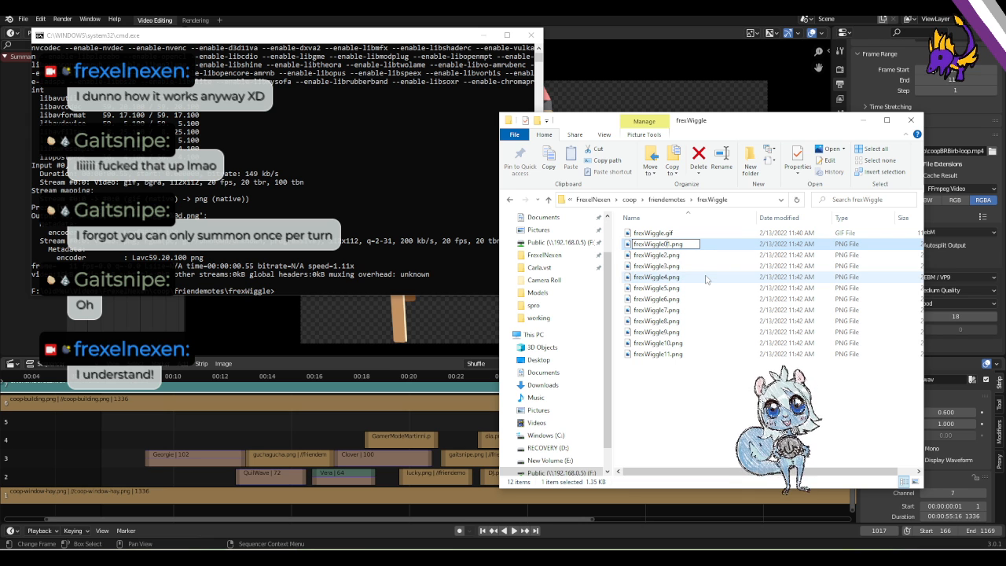
pyautogui.press('Tab')
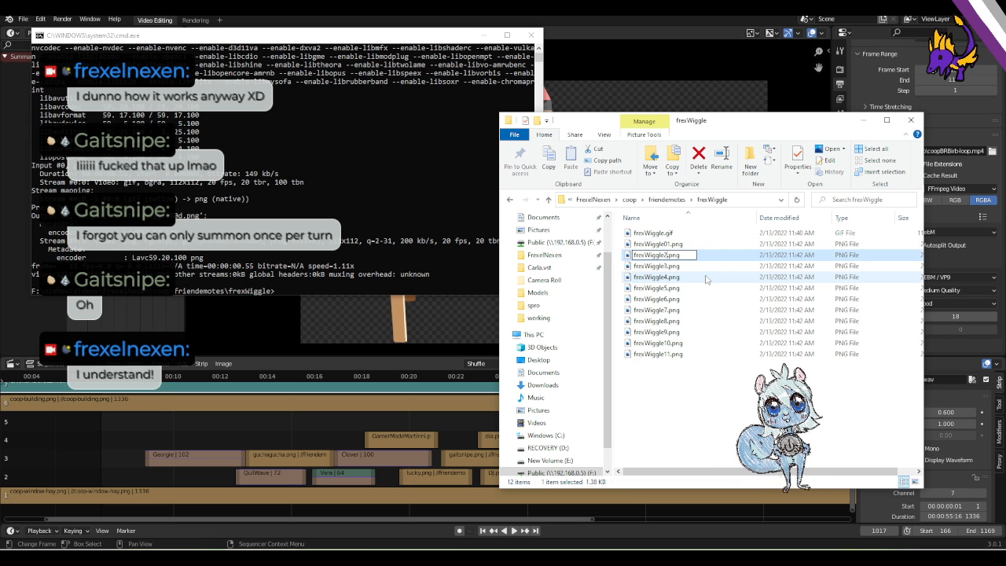
pyautogui.write('0')
pyautogui.press('Tab')
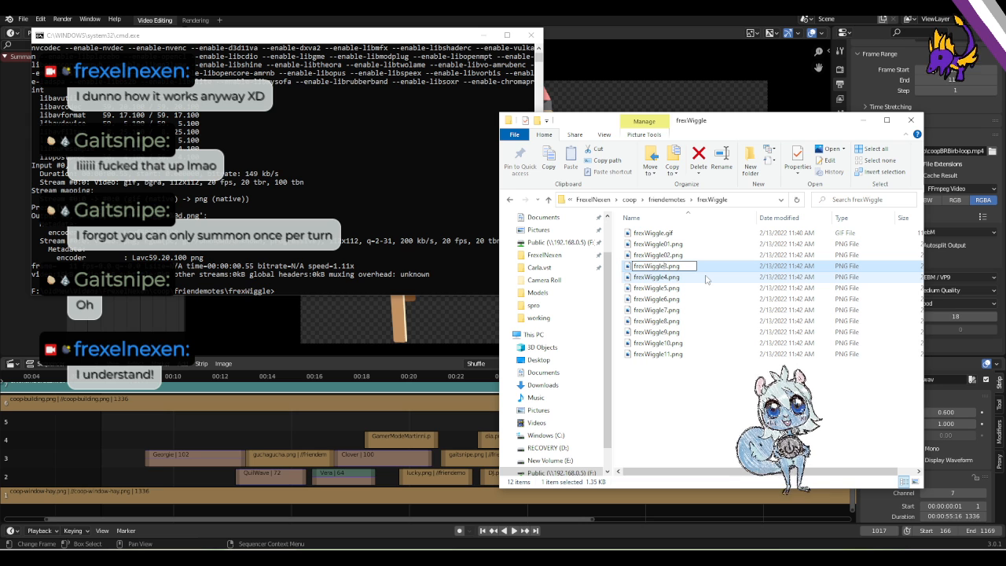
pyautogui.write('0')
pyautogui.press('Tab')
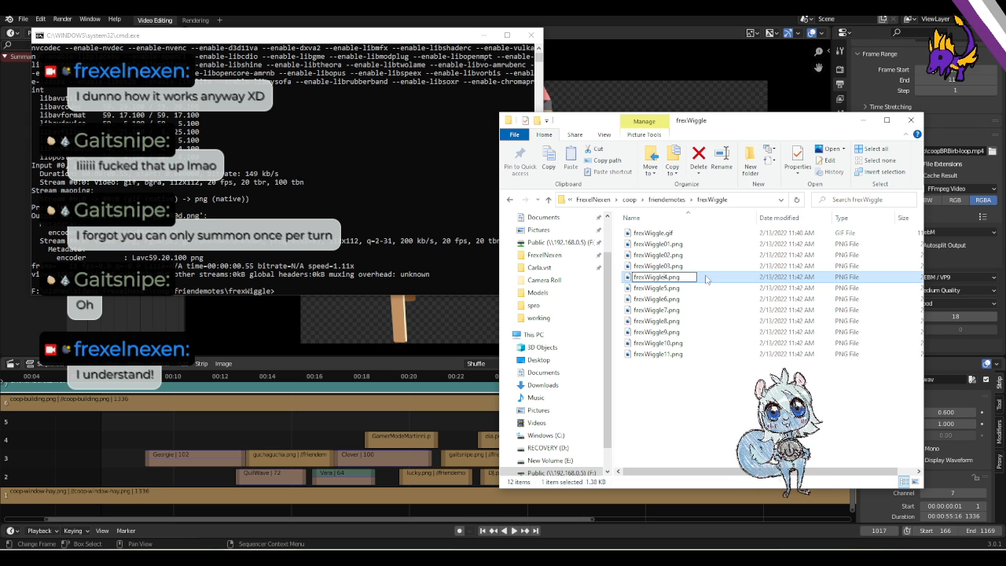
pyautogui.press('Tab')
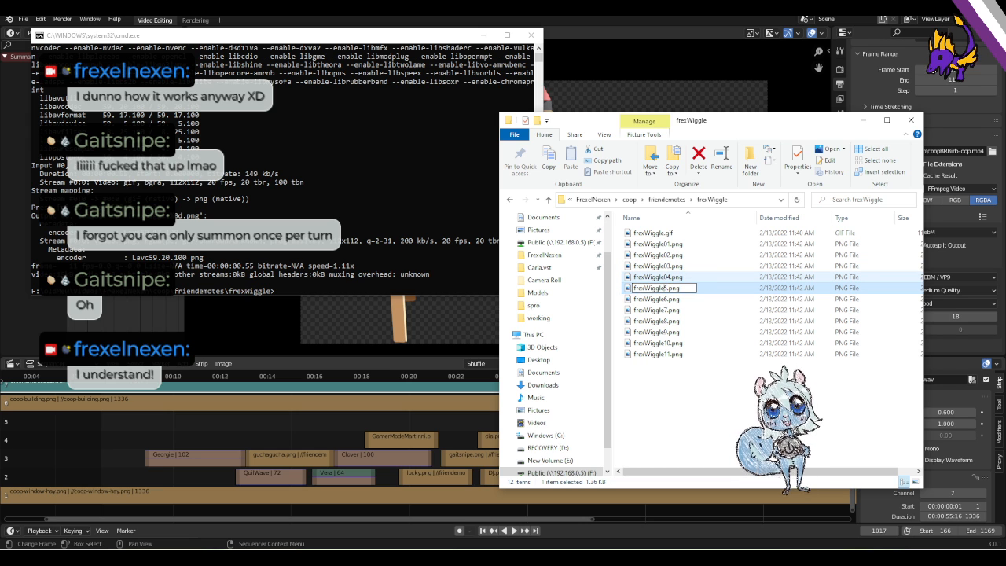
pyautogui.write('0')
pyautogui.press('Tab')
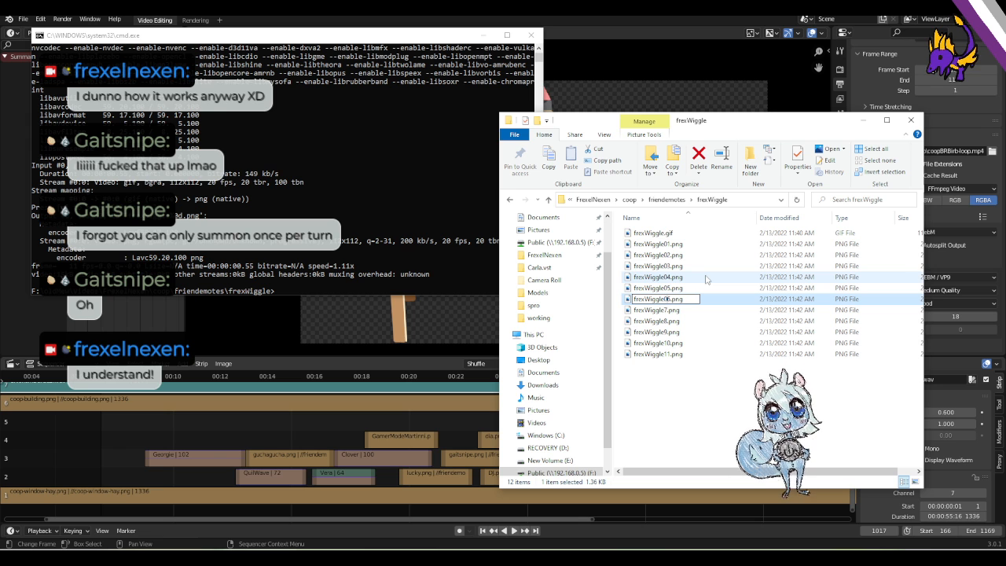
pyautogui.write('0')
pyautogui.press('Tab')
pyautogui.write('0')
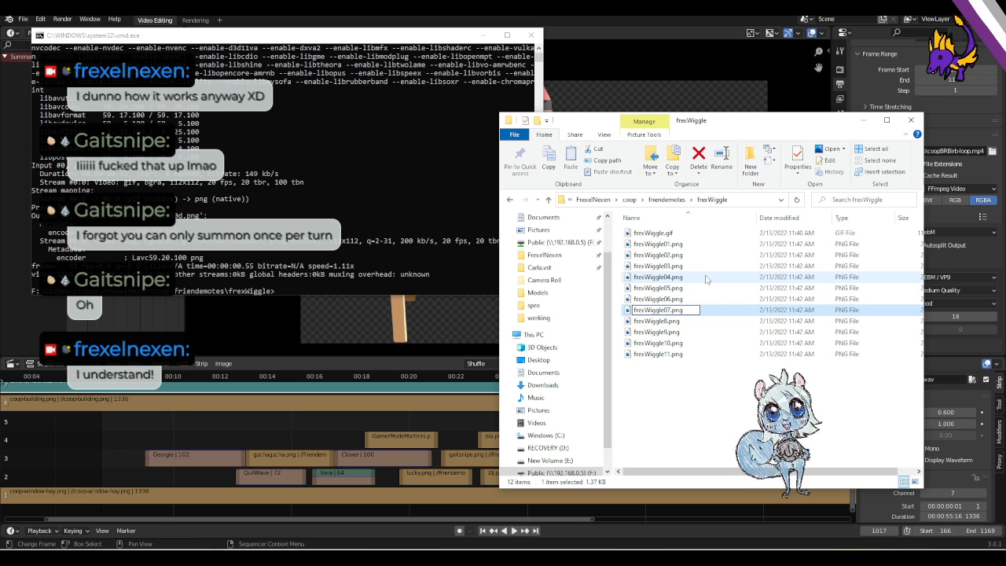
pyautogui.press('Tab')
pyautogui.write('0')
pyautogui.press('Tab')
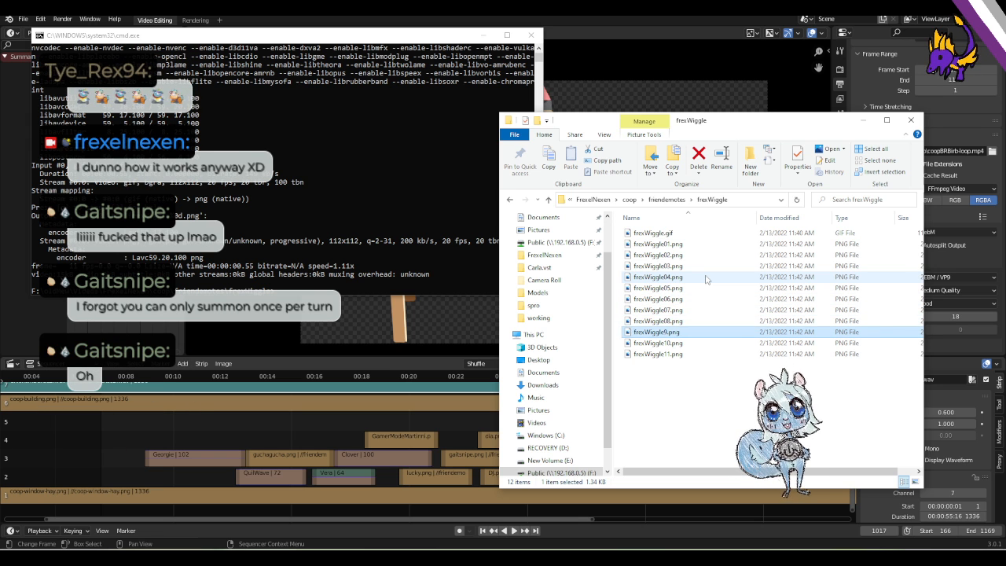
pyautogui.press('Return')
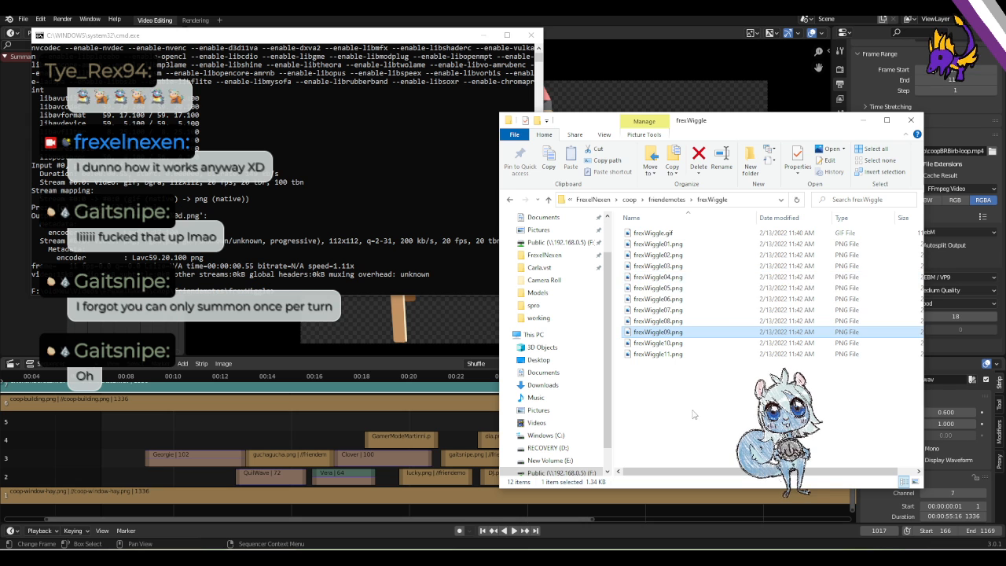
# Fit the frexWiggle file list's column widths to their contents.
pyautogui.click(692, 409)
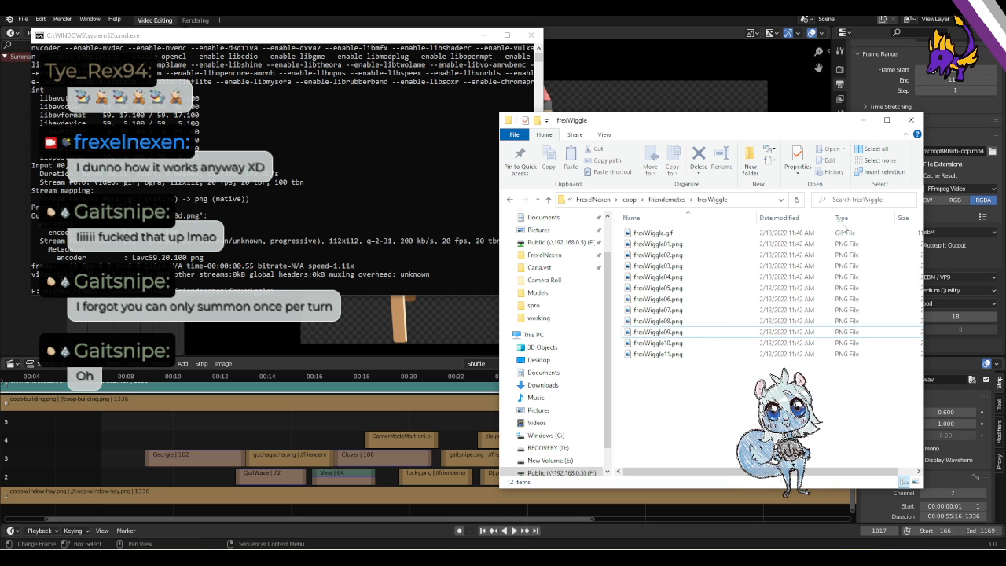
pyautogui.press('ctrl+KP_Add')
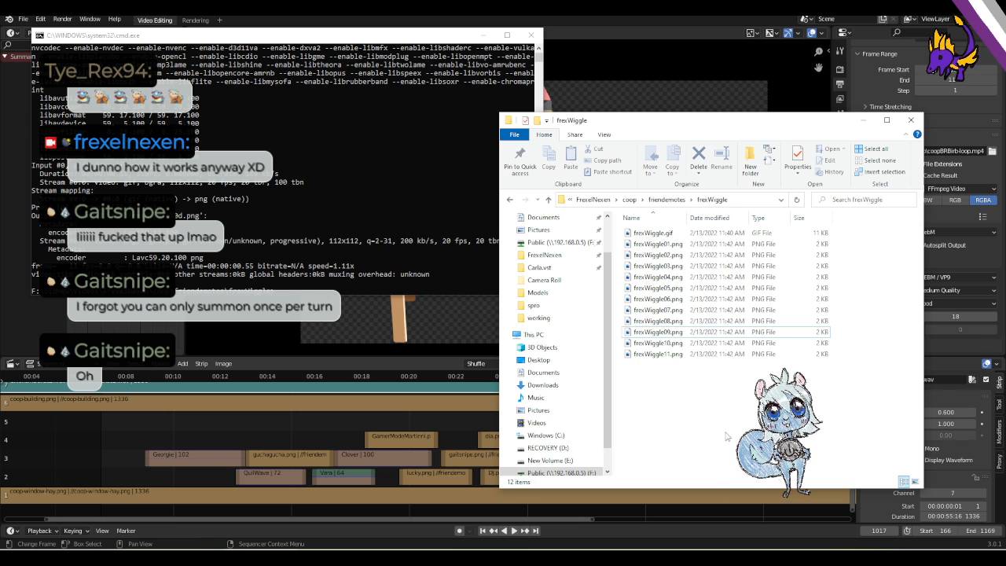
pyautogui.moveTo(687, 217); pyautogui.dragTo(767, 218)
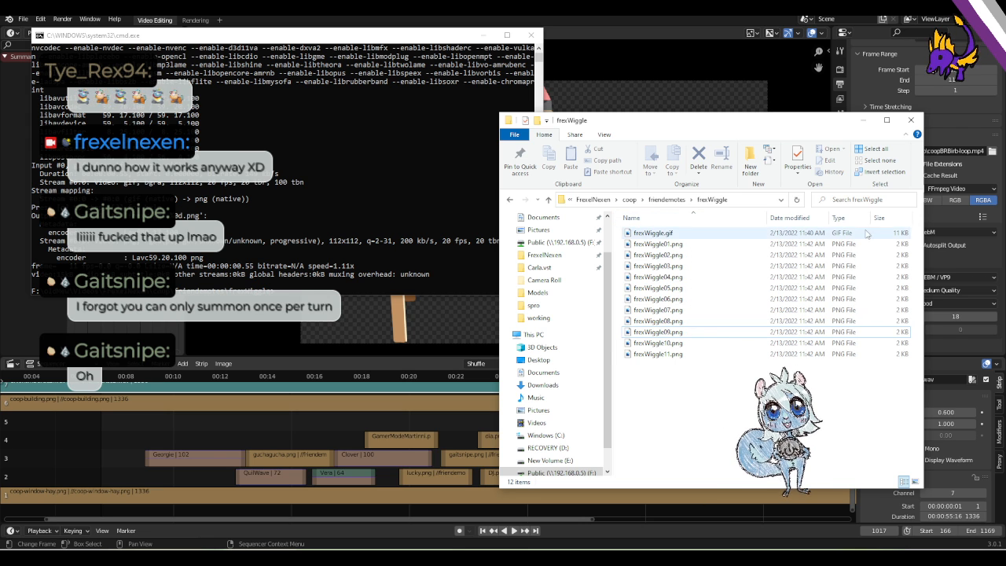
pyautogui.moveTo(832, 217); pyautogui.dragTo(789, 219)
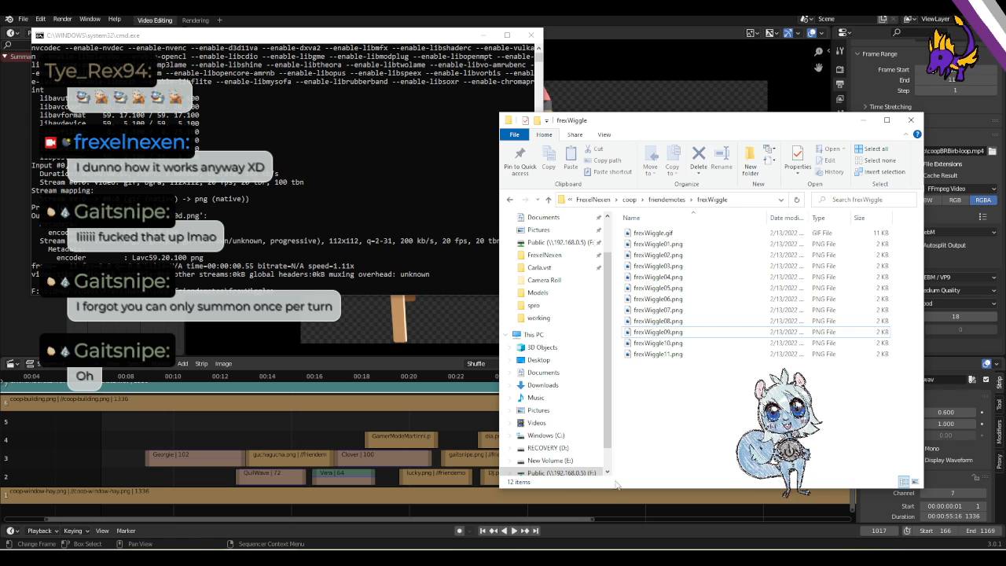
pyautogui.press('ctrl+KP_Add')
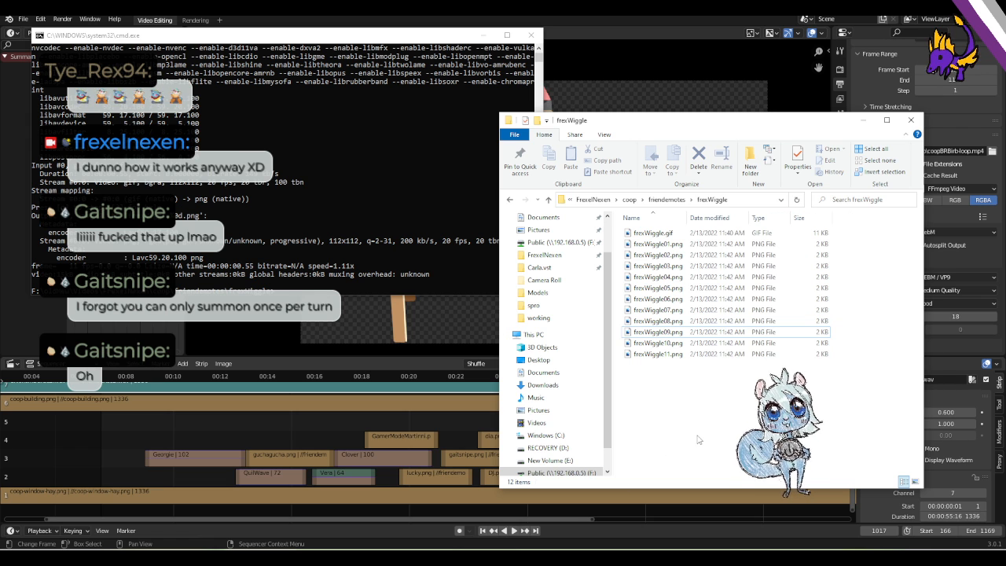
# Look briefly at the Blender timeline, return to the frexWiggle folder, and view frexWiggle01.png before closing the image viewer.
pyautogui.moveTo(729, 396); pyautogui.dragTo(658, 242)
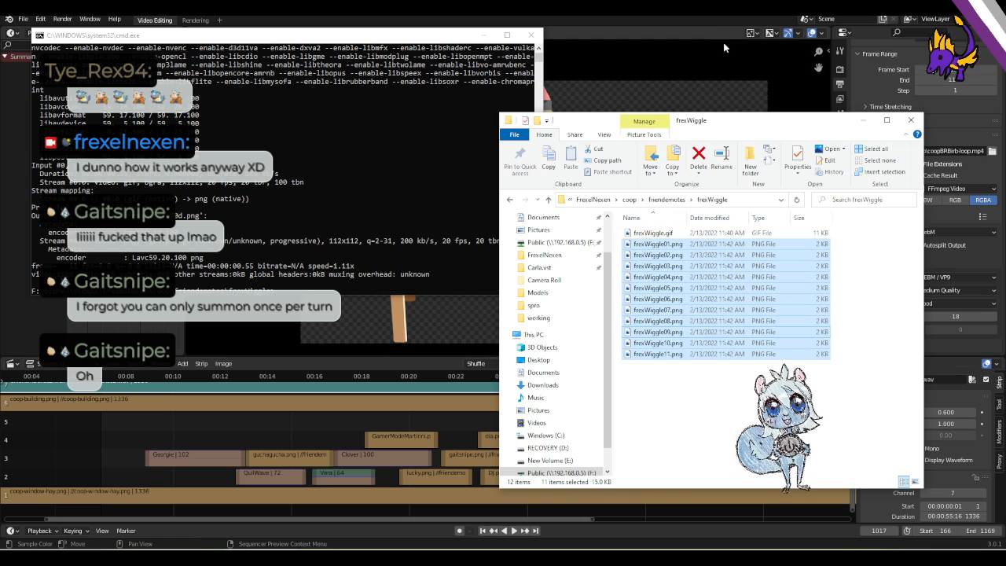
pyautogui.click(714, 17)
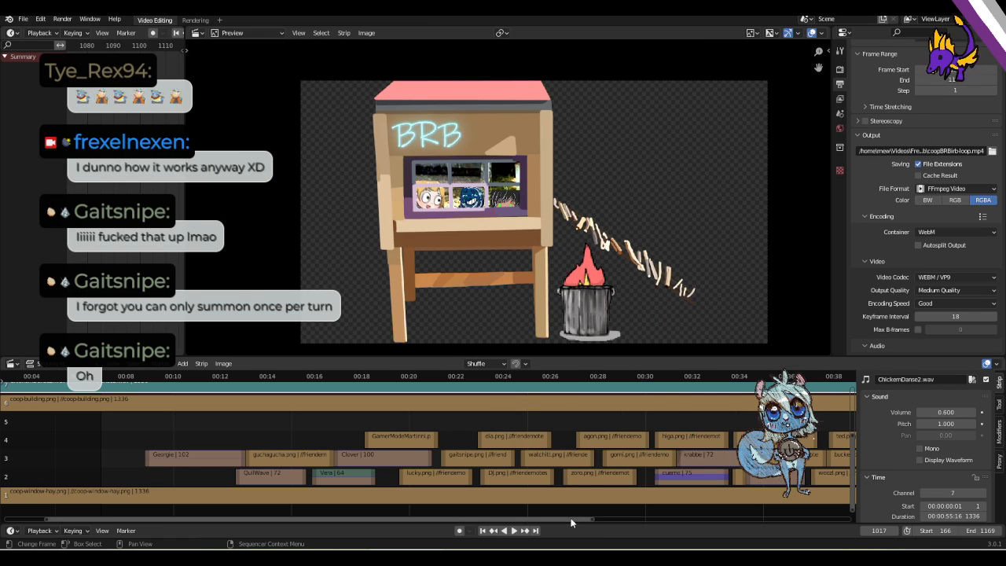
pyautogui.moveTo(572, 520); pyautogui.dragTo(702, 495)
pyautogui.hotkey('alt', 'Tab')
pyautogui.click(699, 392)
pyautogui.click(668, 246)
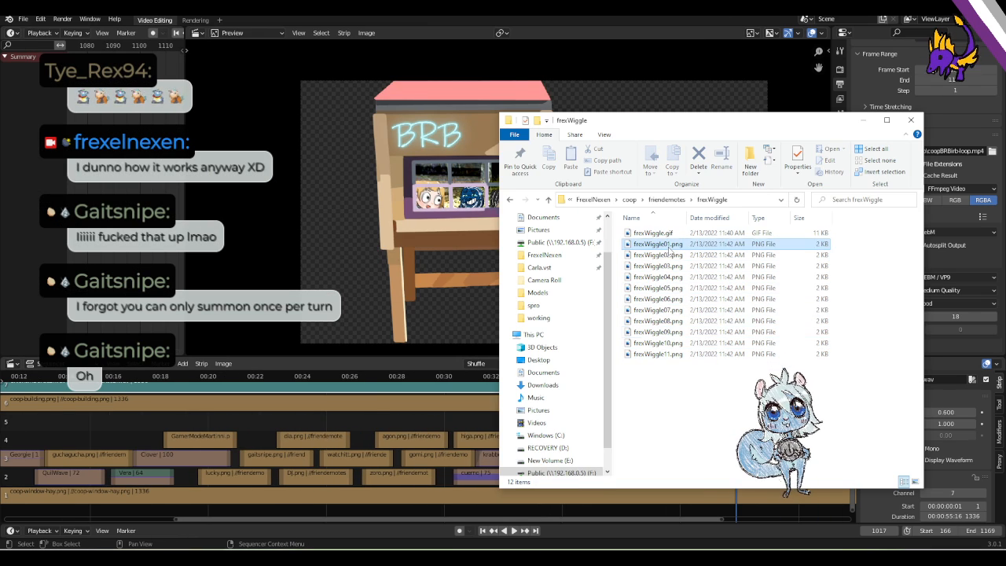
pyautogui.doubleClick(669, 248)
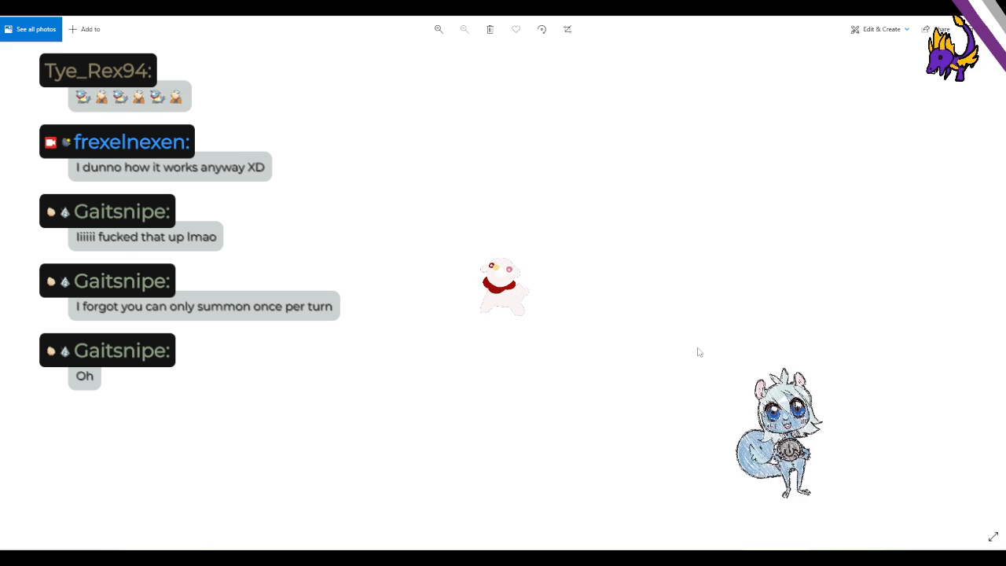
pyautogui.hotkey('alt', 'F4')
# Select the frame files frexWiggle01.png through frexWiggle11.png in the frexWiggle folder.
pyautogui.moveTo(706, 419); pyautogui.dragTo(678, 340)
pyautogui.click(671, 262)
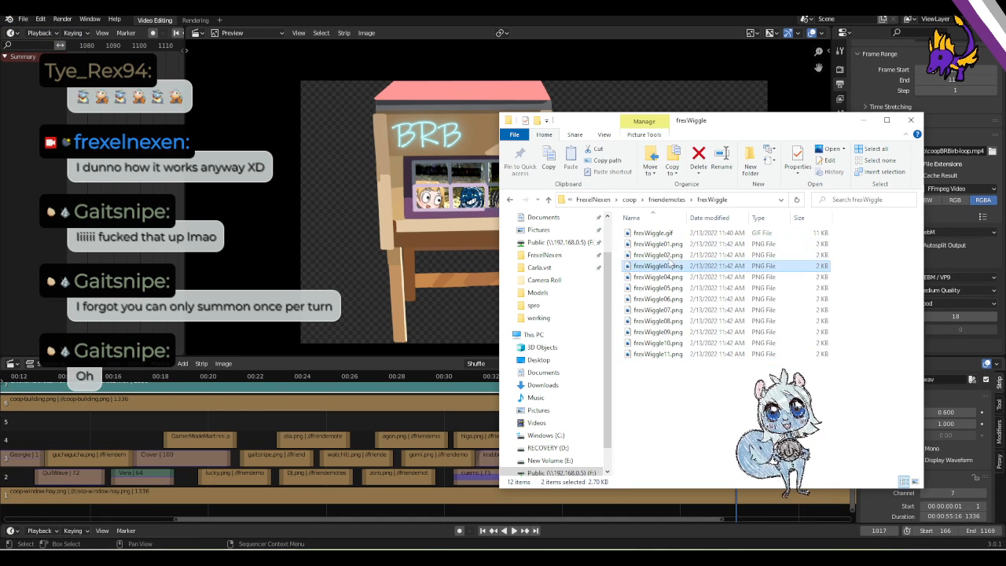
pyautogui.click(653, 244)
pyautogui.keyDown('shift'); pyautogui.click(652, 353); pyautogui.keyUp('shift')
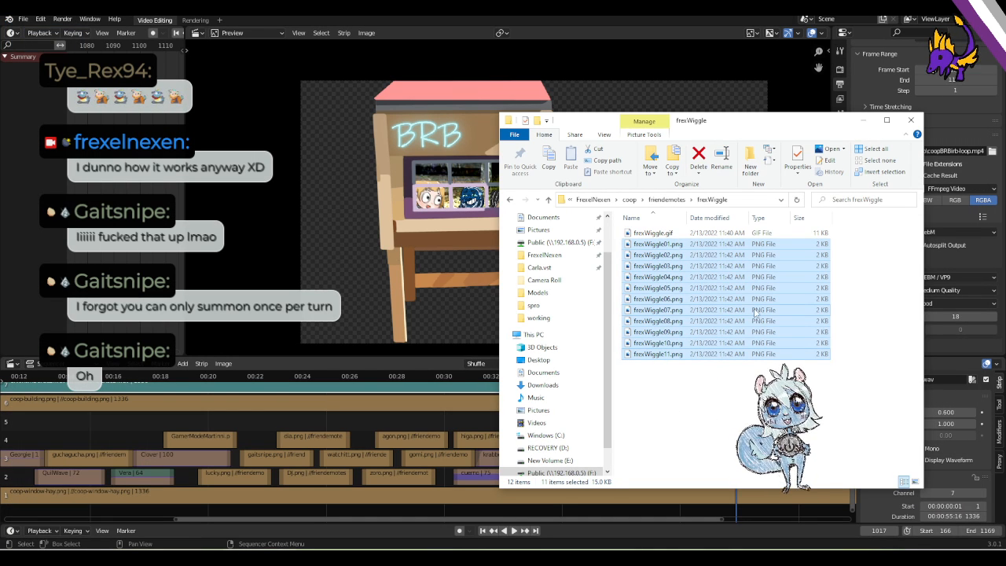
# Switch to Blender and move the sequencer playhead to 00:49+08, just past the end of the curtis1-b.png strip.
pyautogui.hotkey('alt', 'Tab')
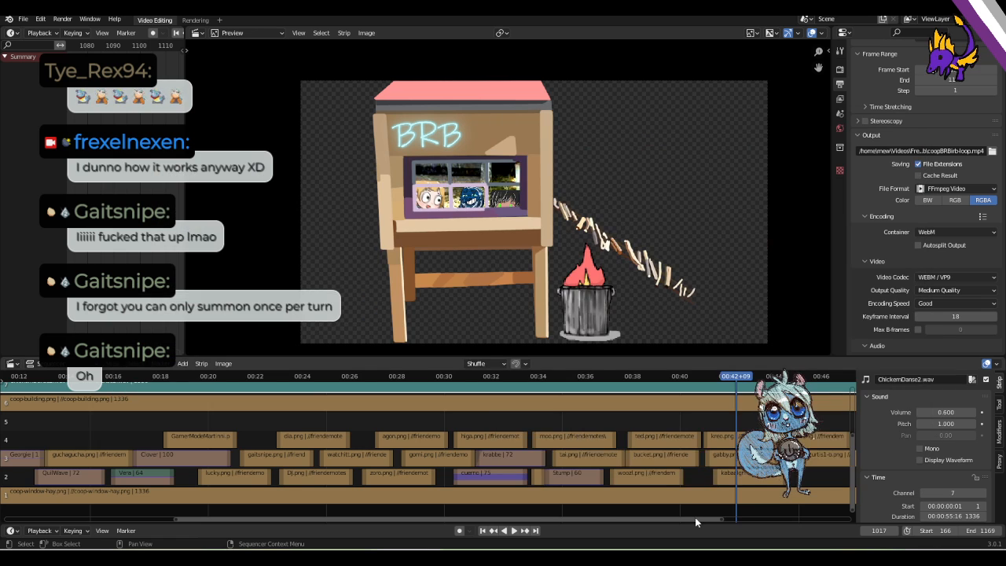
pyautogui.moveTo(694, 517); pyautogui.dragTo(829, 515)
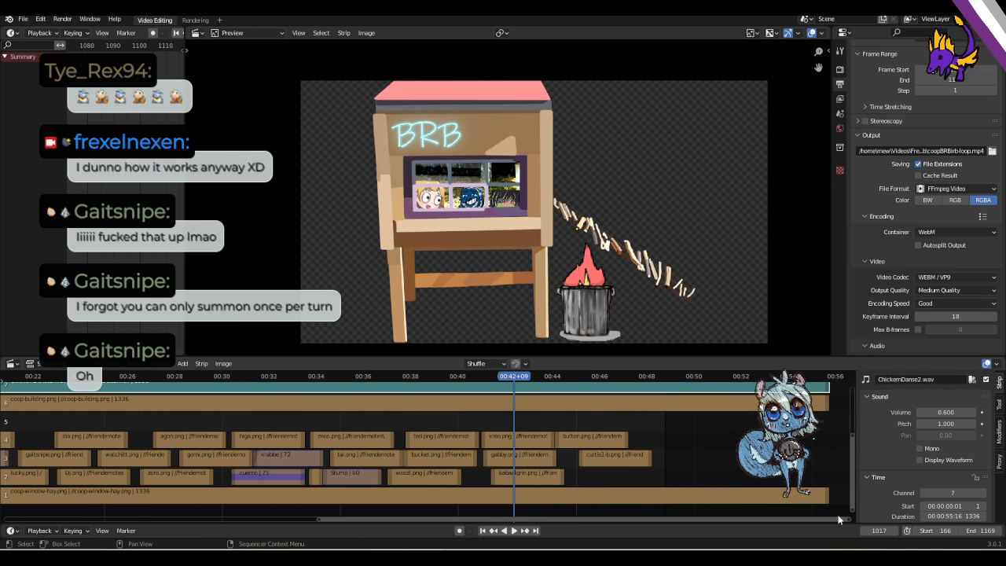
pyautogui.click(678, 376)
# Check frexWiggle01.png in the frexWiggle folder window, then switch back to Blender.
pyautogui.hotkey('alt', 'Tab')
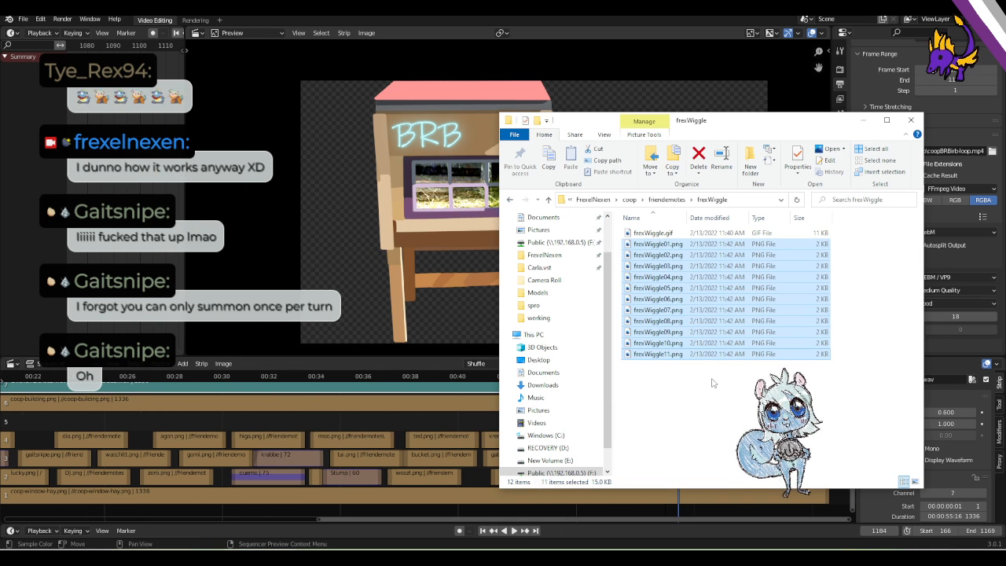
pyautogui.click(665, 245)
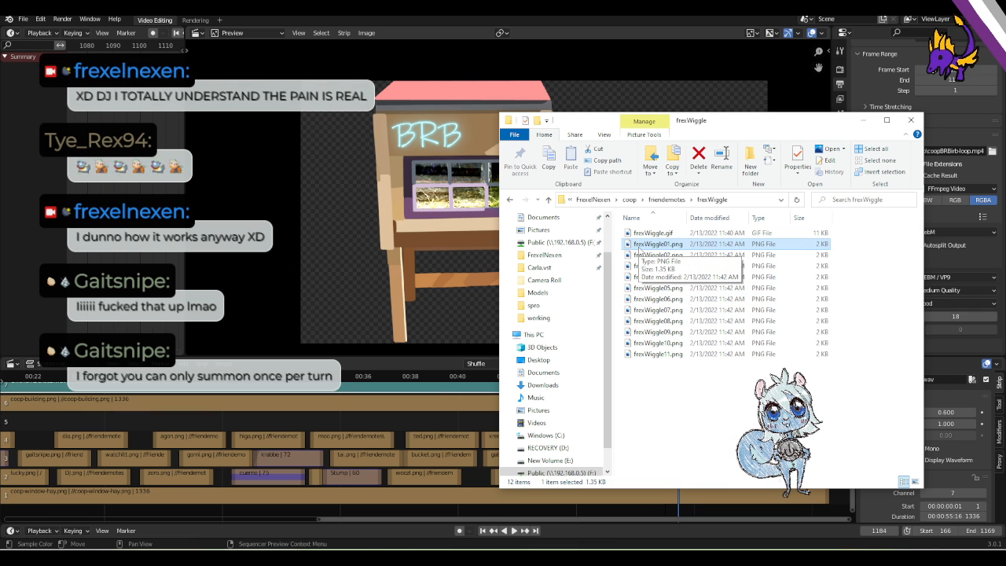
pyautogui.click(740, 516)
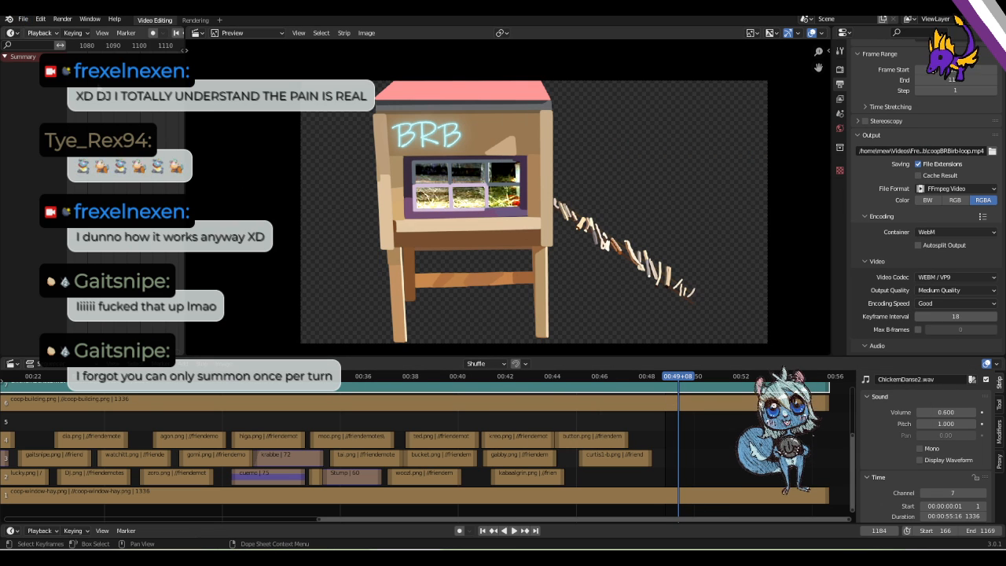
# Add frexWiggle01.png through frexWiggle11.png from the friendemotes/frexWiggle folder as an image sequence strip on channel 4 at frame 1184.
pyautogui.hotkey('shift', 'a')
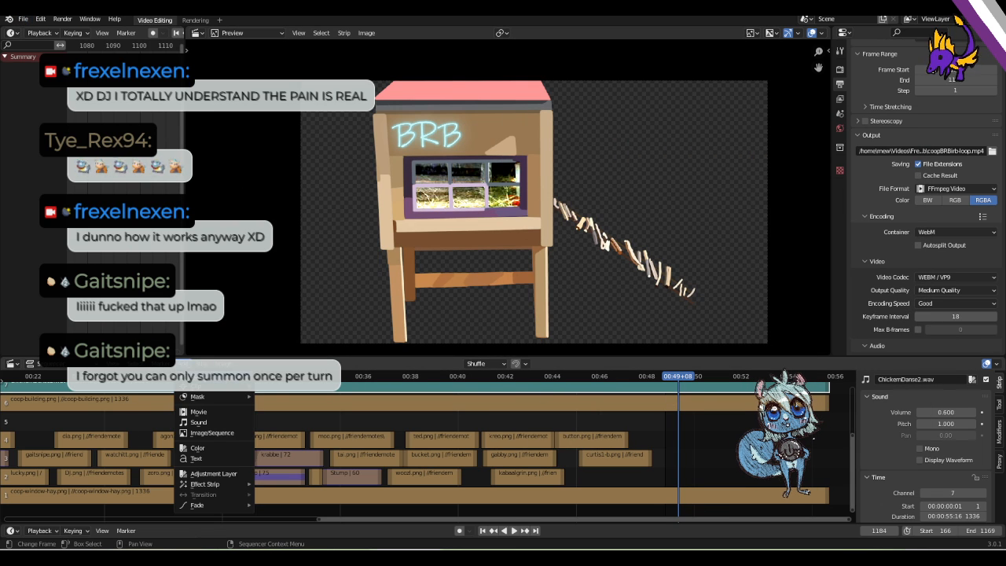
pyautogui.hotkey('shift', 'a')
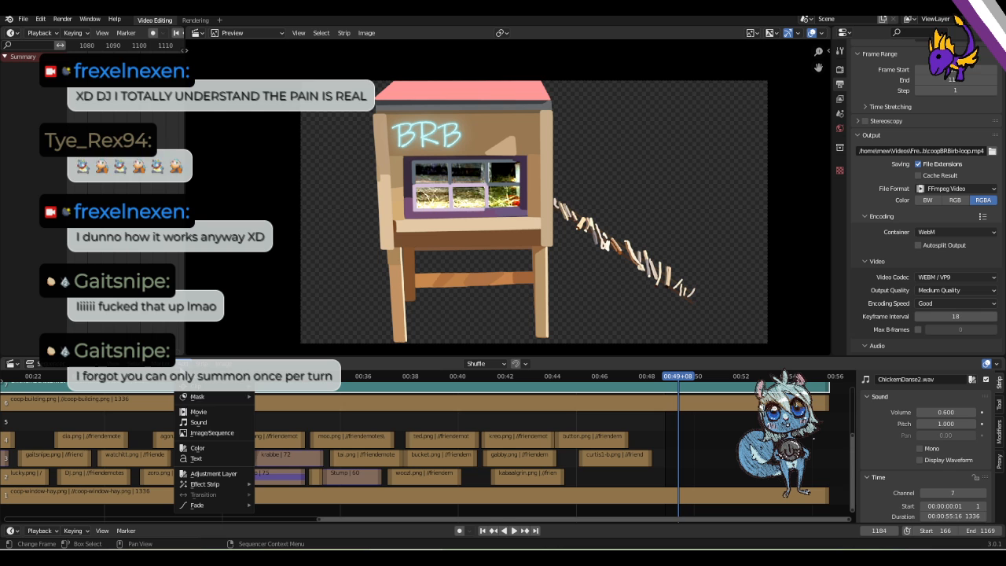
pyautogui.click(220, 433)
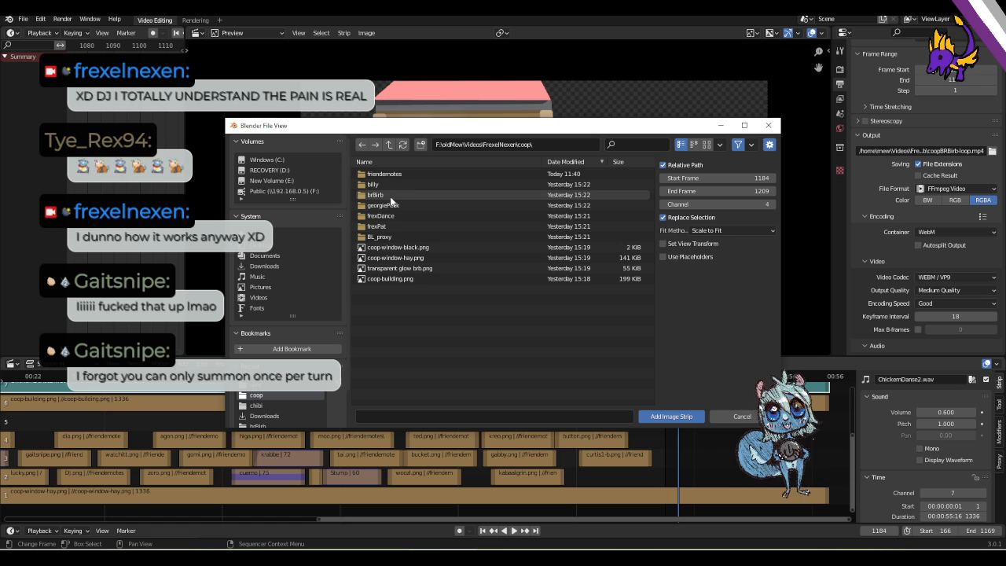
pyautogui.doubleClick(392, 174)
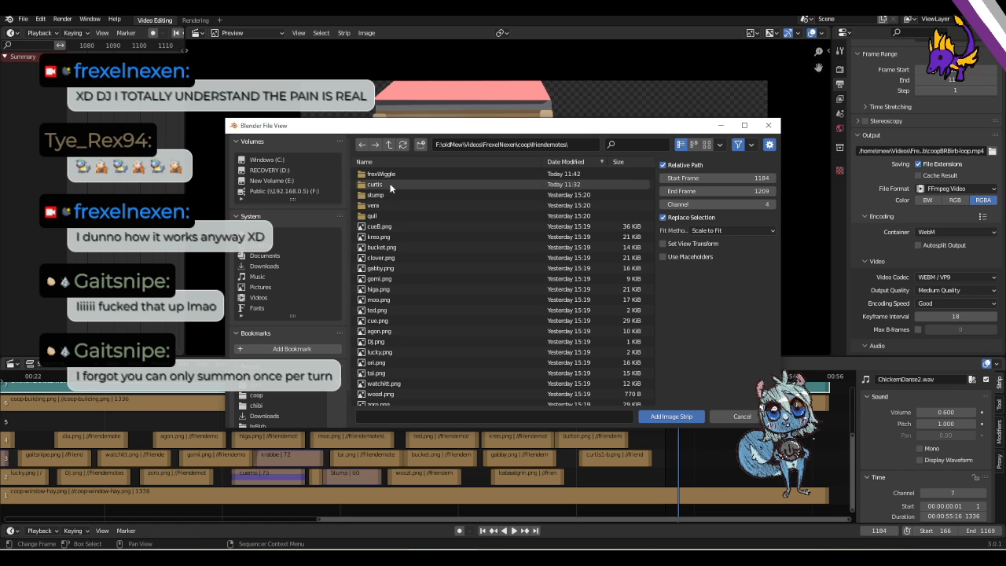
pyautogui.doubleClick(382, 173)
pyautogui.click(390, 174)
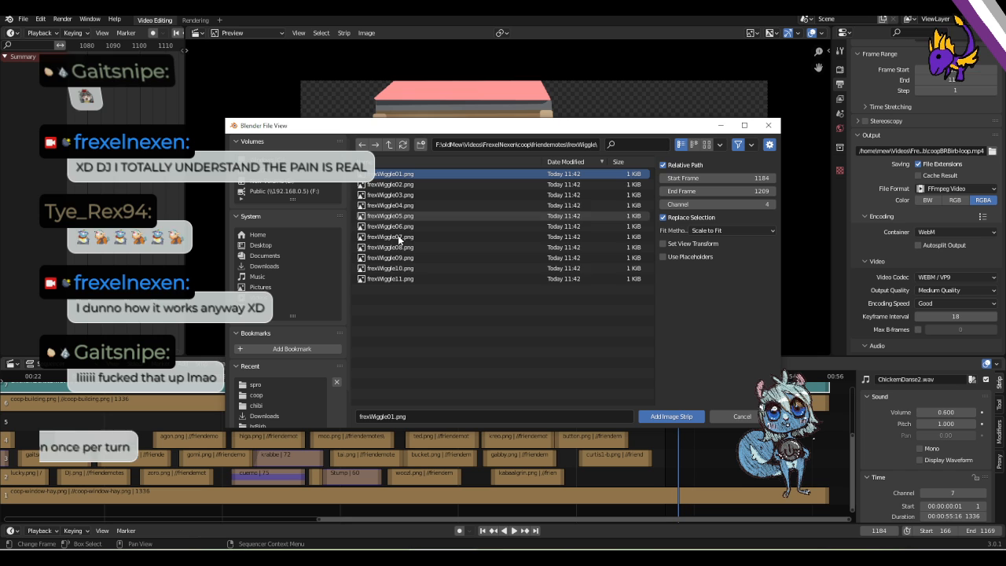
pyautogui.keyDown('shift'); pyautogui.click(403, 278); pyautogui.keyUp('shift')
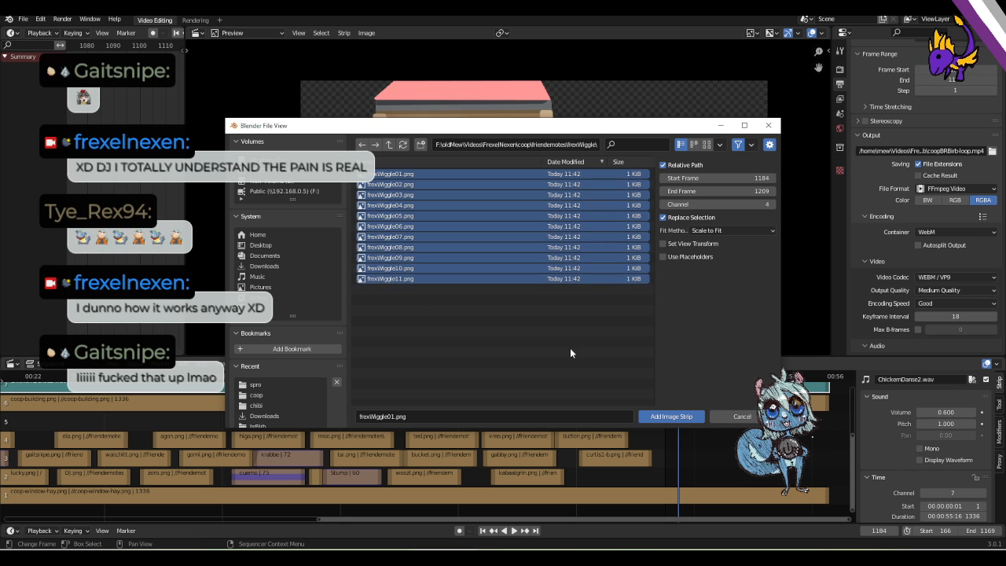
pyautogui.click(683, 414)
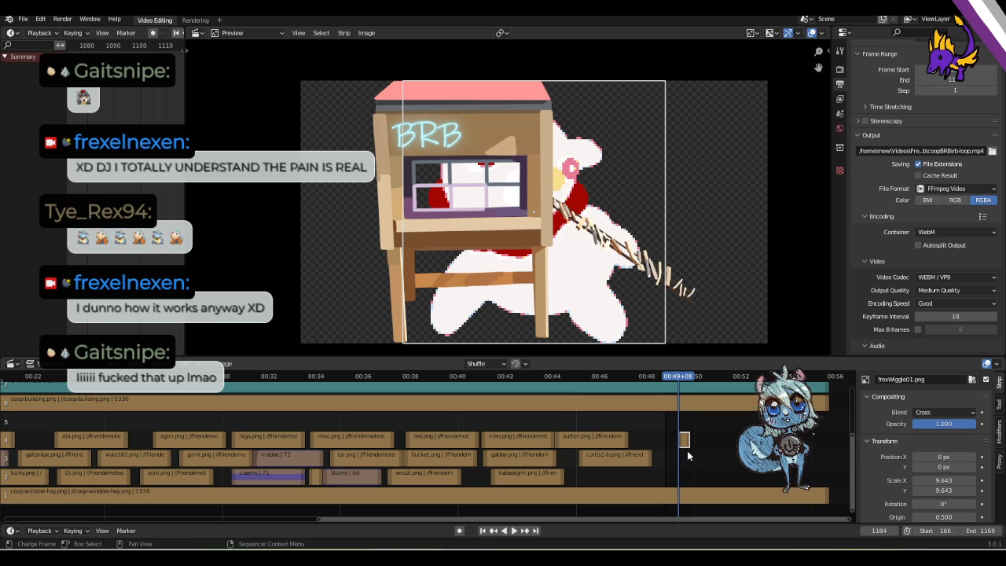
# Move the frexWiggle01.png strip to channel 5, starting at frame 1079, and preview the animation.
pyautogui.press('space')
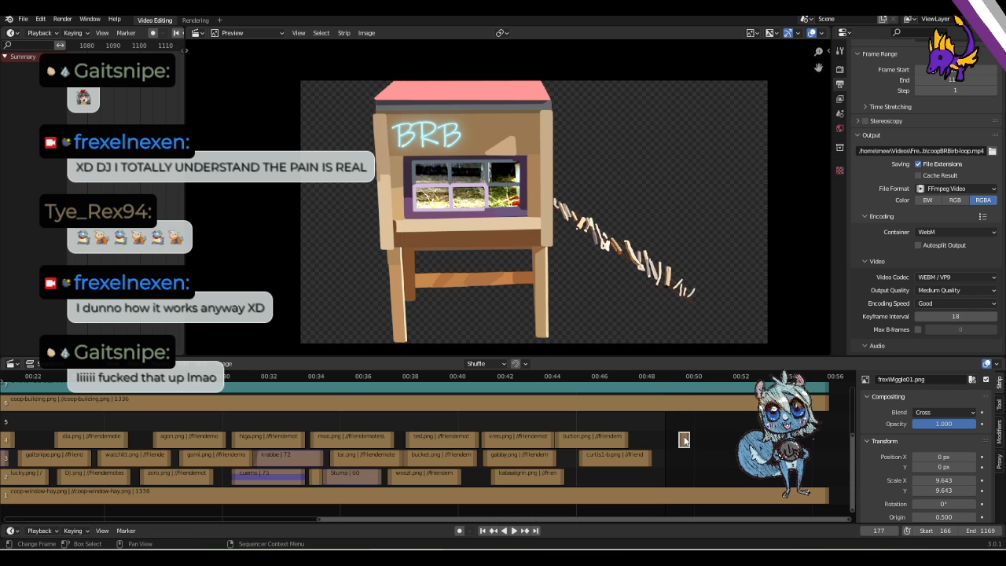
pyautogui.click(681, 376)
pyautogui.moveTo(686, 435); pyautogui.dragTo(652, 420)
pyautogui.moveTo(646, 376)
pyautogui.mouseDown()
pyautogui.moveTo(649, 397)
pyautogui.moveTo(658, 381)
pyautogui.moveTo(645, 377)
pyautogui.moveTo(654, 385)
pyautogui.moveTo(660, 376)
pyautogui.moveTo(642, 379)
pyautogui.moveTo(650, 383)
pyautogui.mouseUp()
pyautogui.press('space')
pyautogui.press('space')
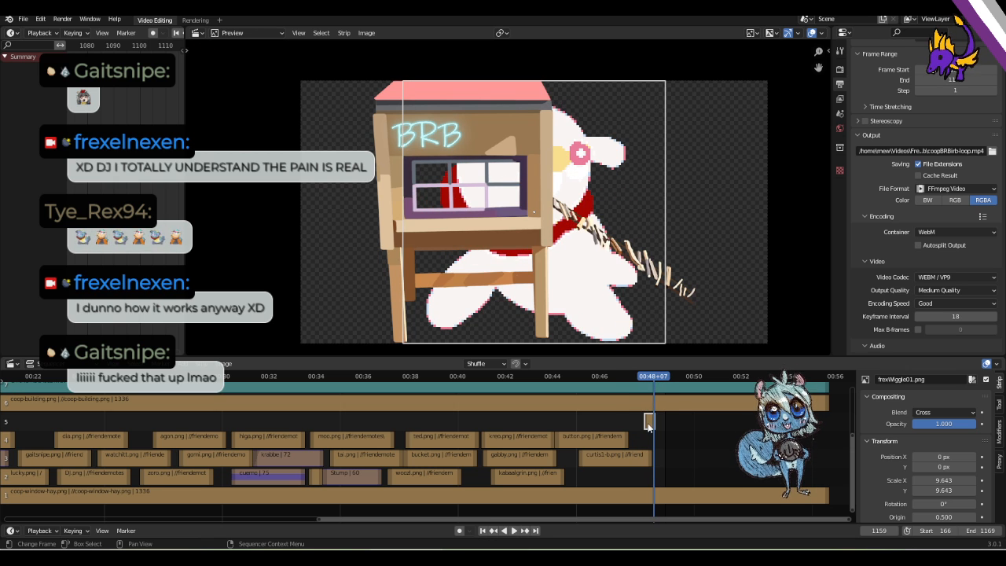
pyautogui.moveTo(649, 424); pyautogui.dragTo(581, 425)
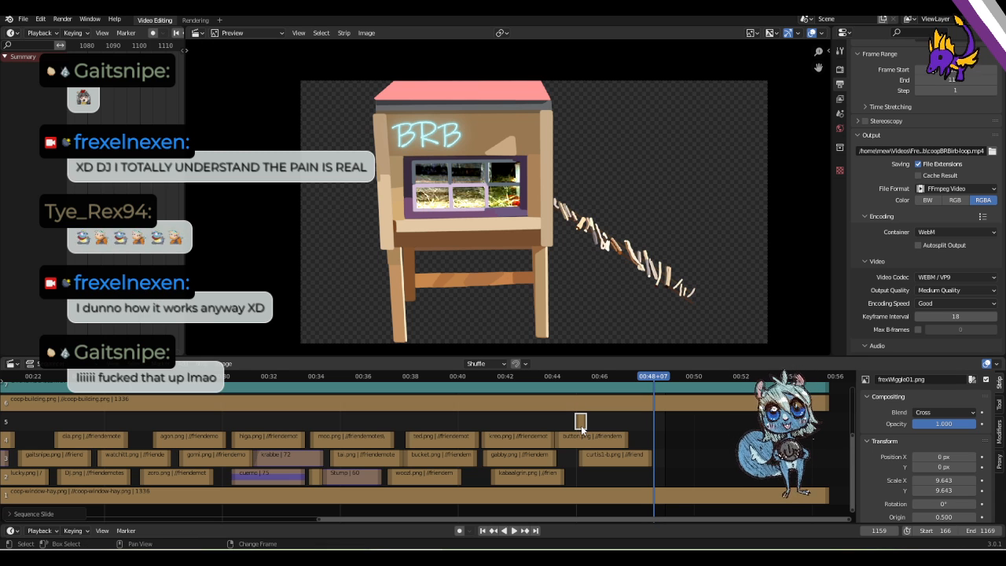
# Try to extend the end of the frexWiggle01.png strip to frame 1135 and preview it.
pyautogui.moveTo(583, 423); pyautogui.dragTo(632, 423)
pyautogui.click(638, 379)
pyautogui.press('space')
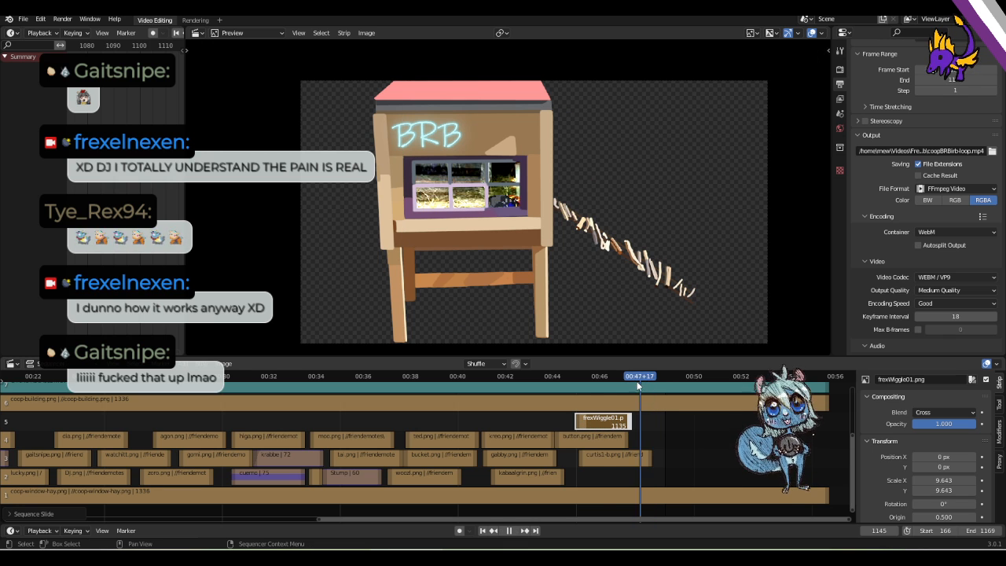
pyautogui.moveTo(637, 384); pyautogui.dragTo(578, 387)
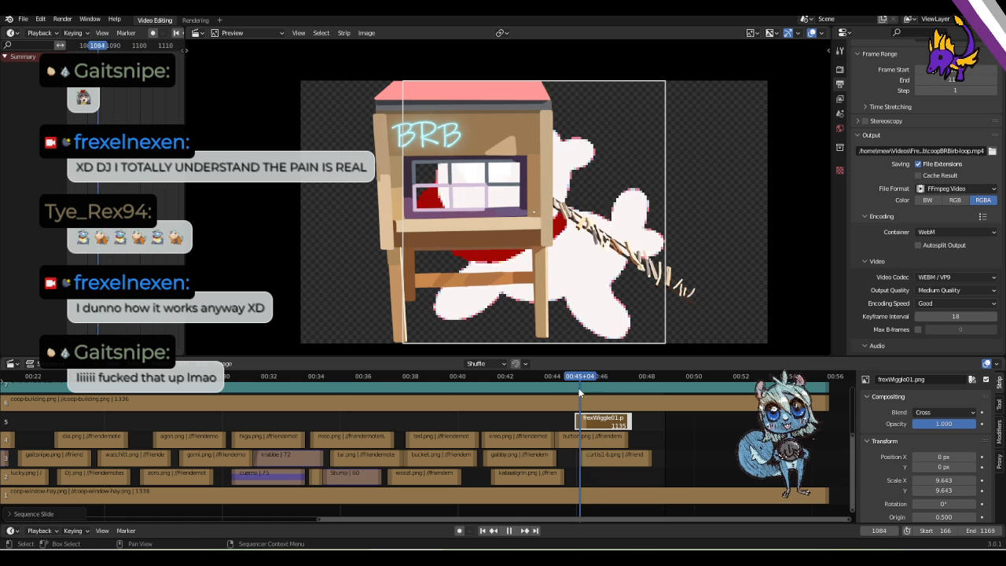
pyautogui.press('Escape')
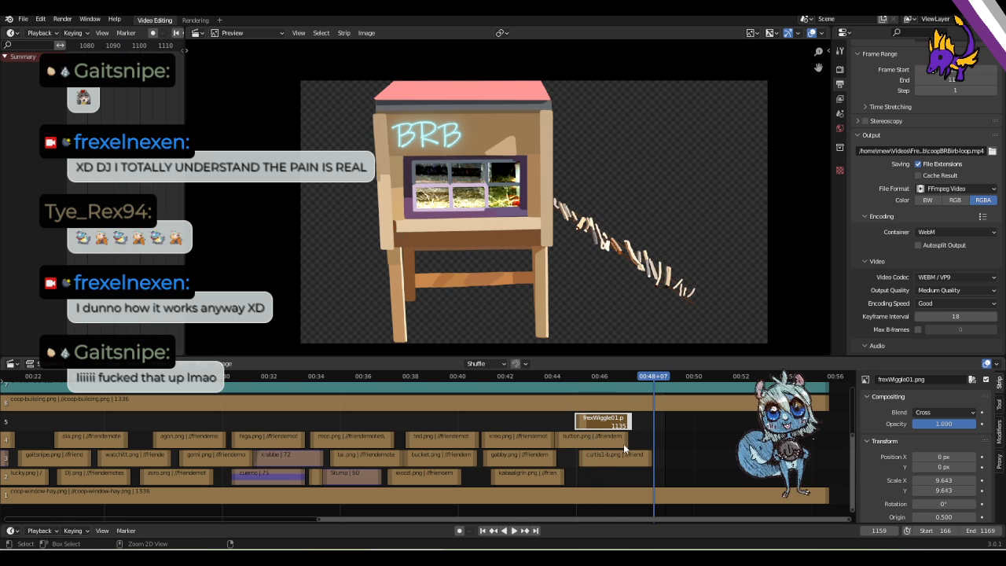
# Examine the frexWiggle01.png strip's Video, Color and Time settings for a way to repeat its frames.
pyautogui.scroll(-5, 913, 471)
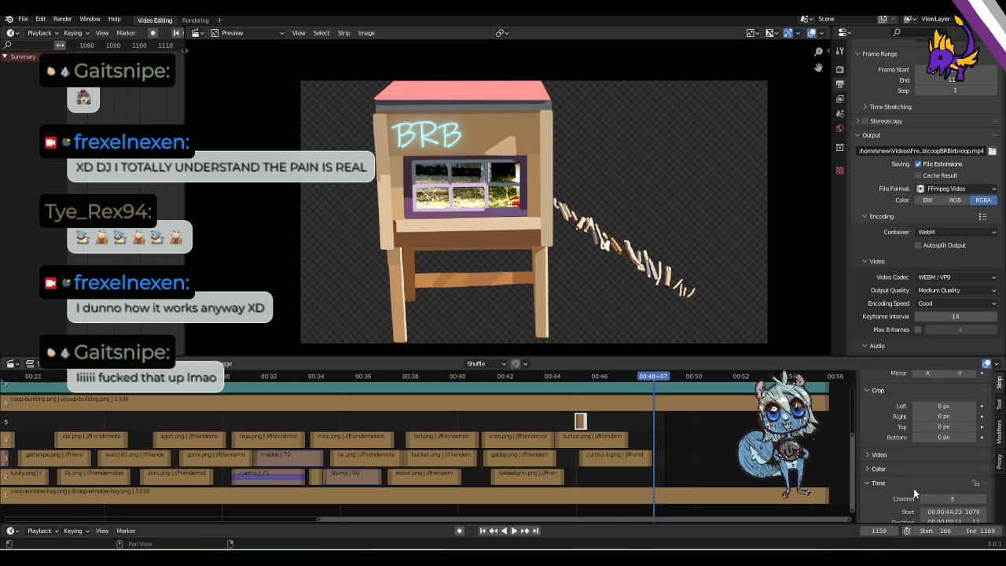
pyautogui.scroll(-2, 913, 488)
pyautogui.click(870, 414)
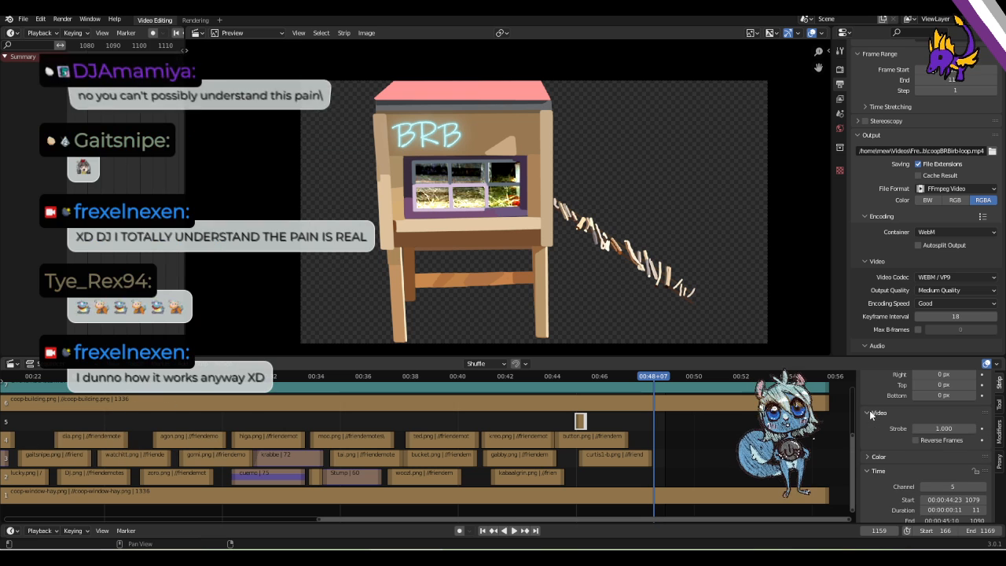
pyautogui.click(866, 412)
pyautogui.click(866, 425)
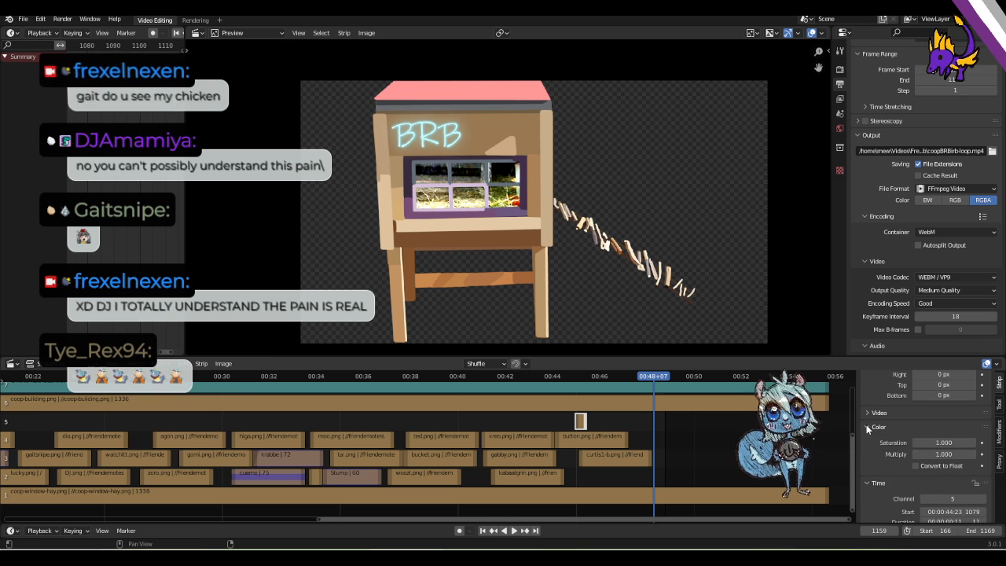
pyautogui.click(866, 425)
pyautogui.scroll(-1, 902, 503)
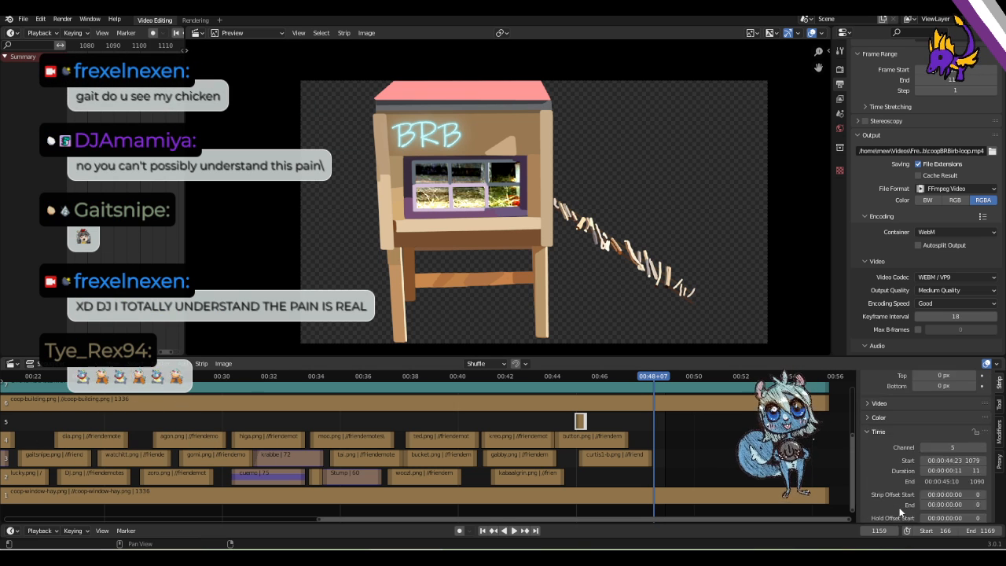
pyautogui.scroll(10, 896, 495)
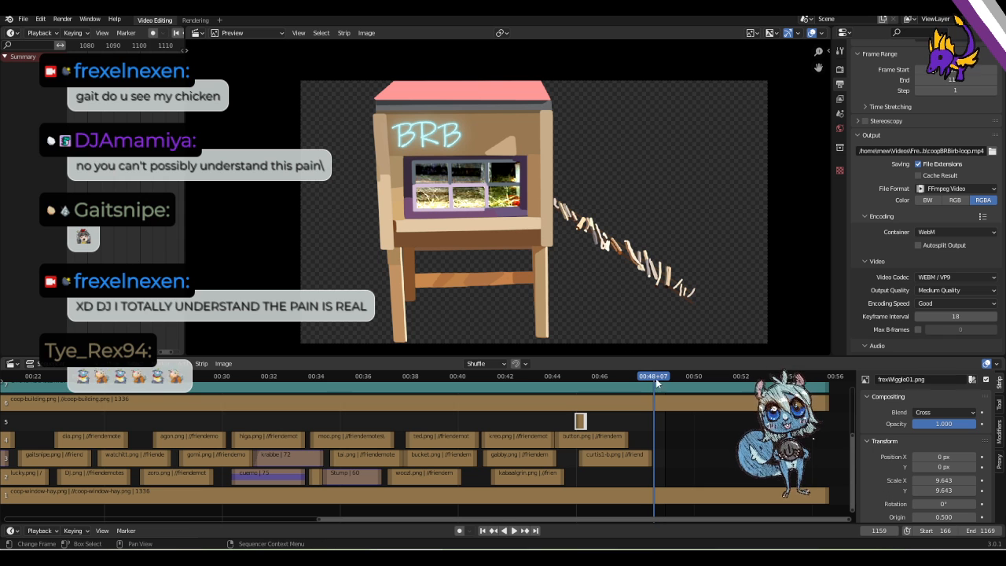
# Scrub and play the timeline around the frexWiggle01.png strip to review its animation.
pyautogui.moveTo(655, 378); pyautogui.dragTo(579, 380)
pyautogui.press('space')
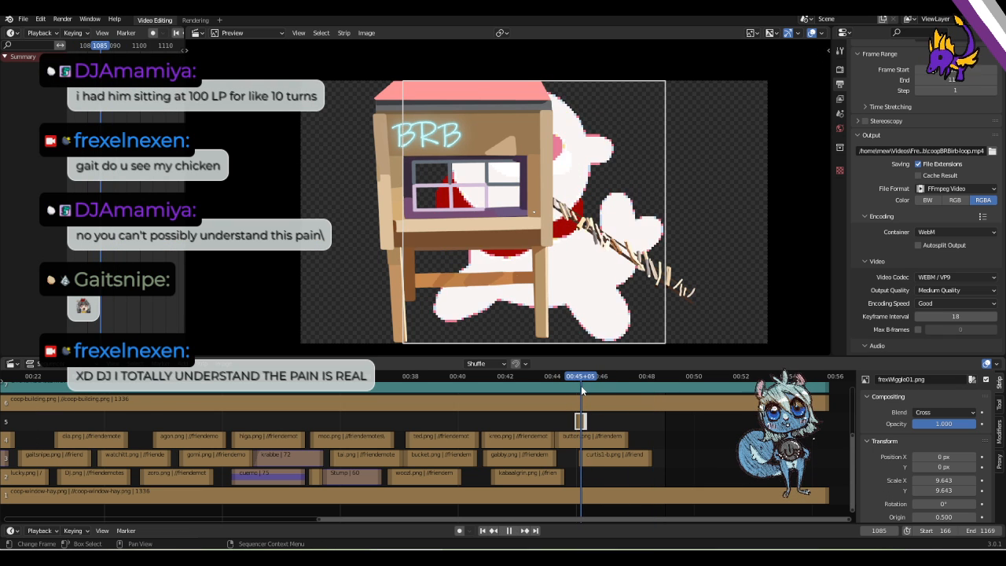
pyautogui.moveTo(581, 389); pyautogui.dragTo(570, 385)
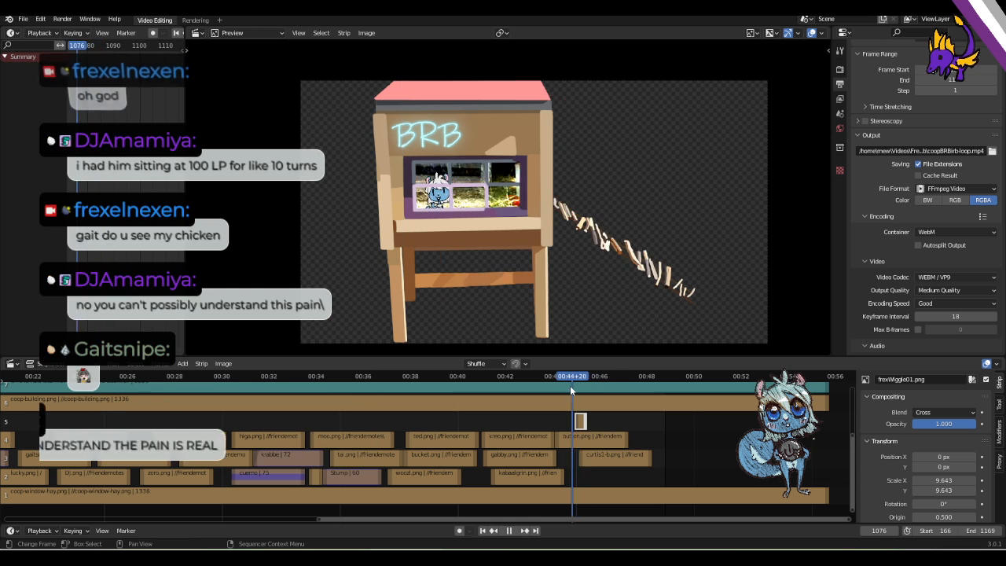
pyautogui.press('space')
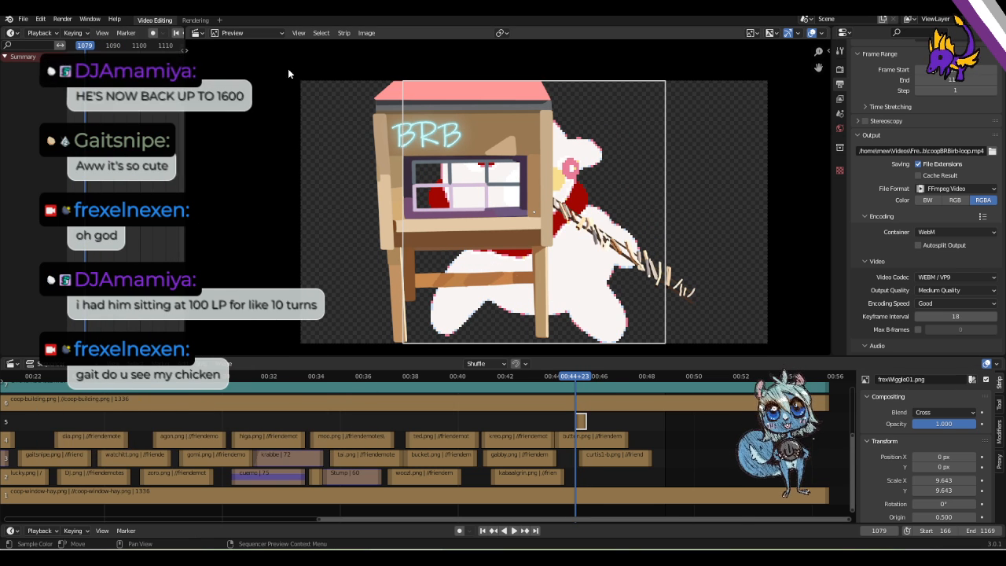
pyautogui.rightClick(580, 424)
pyautogui.moveTo(580, 429)
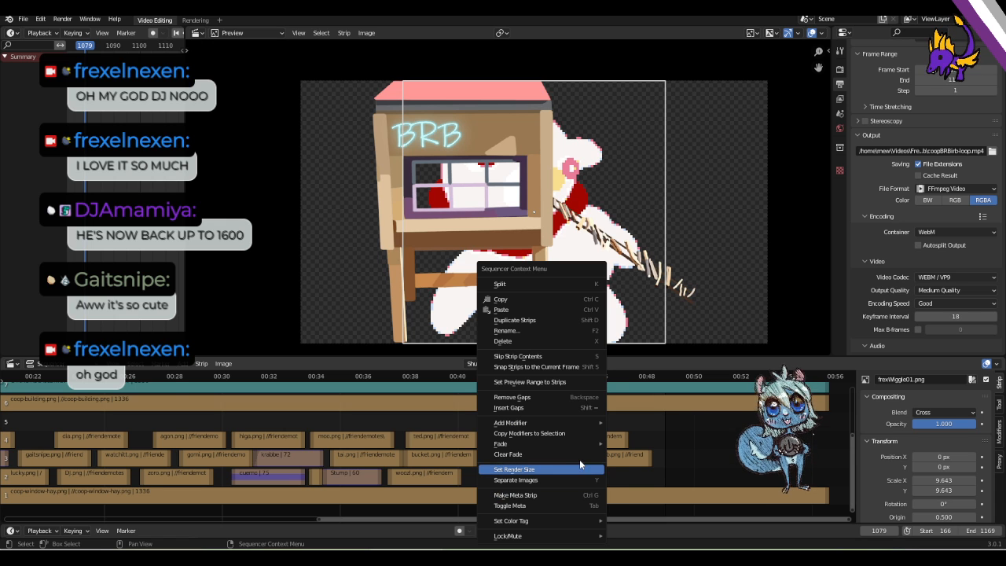
pyautogui.moveTo(557, 444)
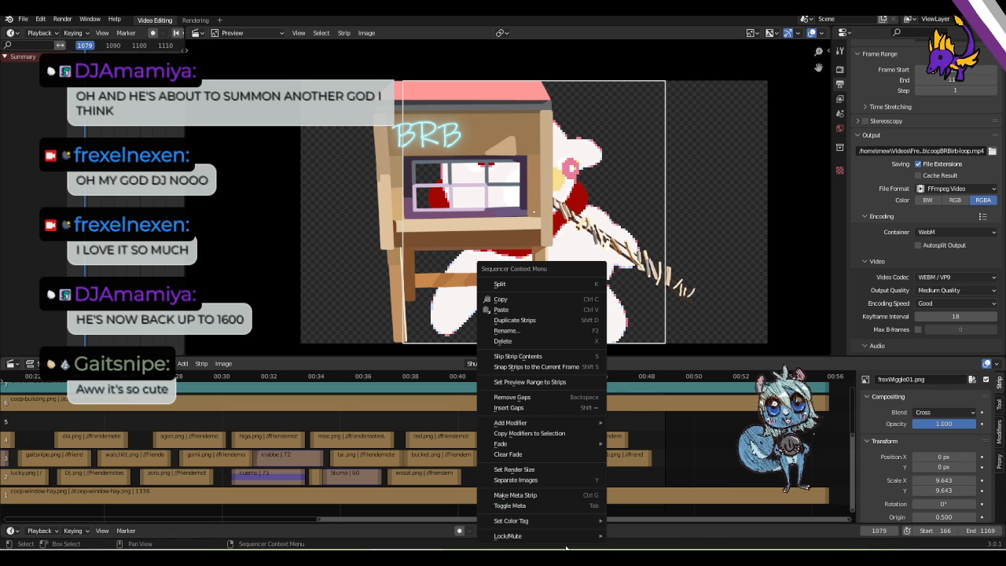
pyautogui.click(607, 417)
pyautogui.click(580, 420)
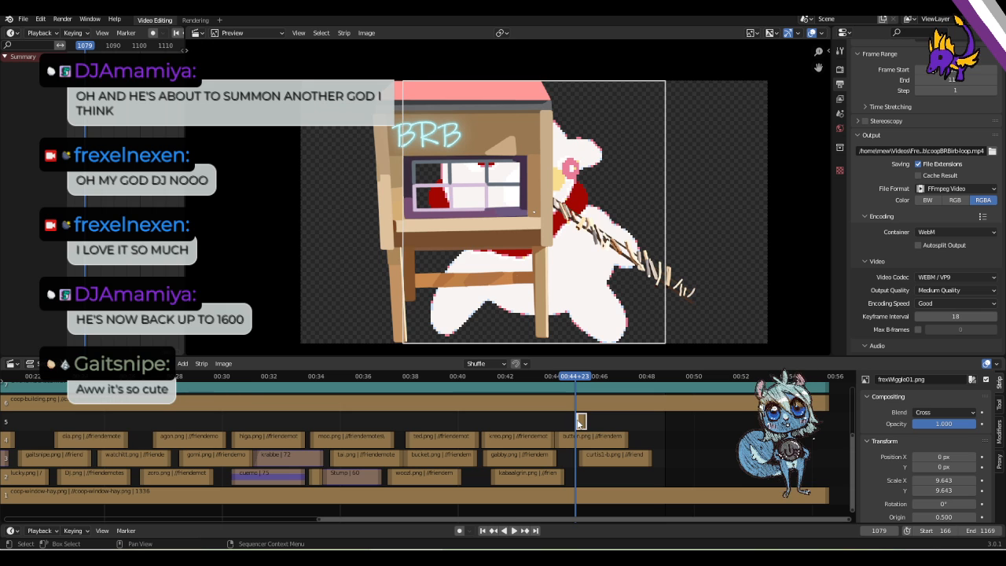
pyautogui.rightClick(581, 422)
pyautogui.moveTo(582, 425)
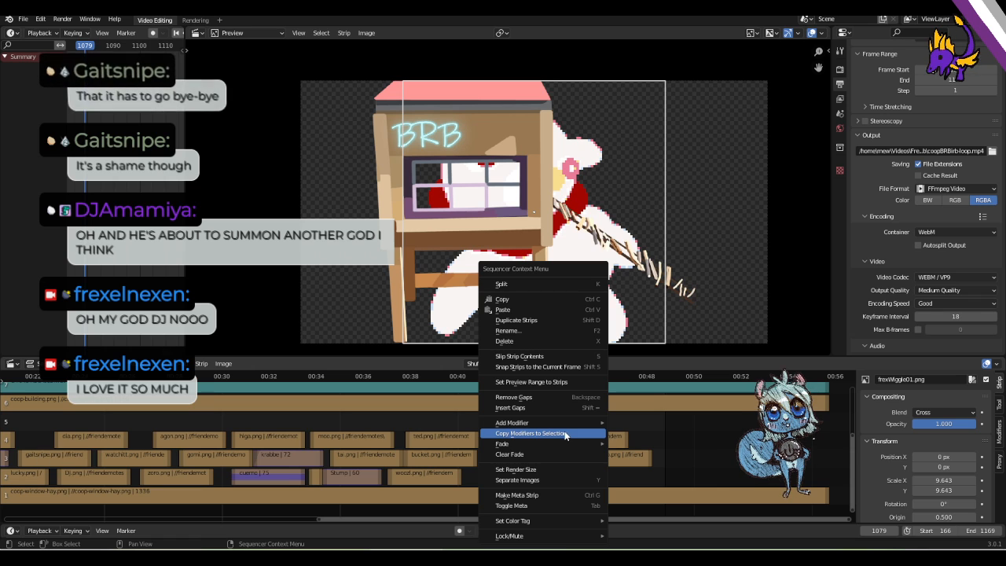
pyautogui.moveTo(566, 447)
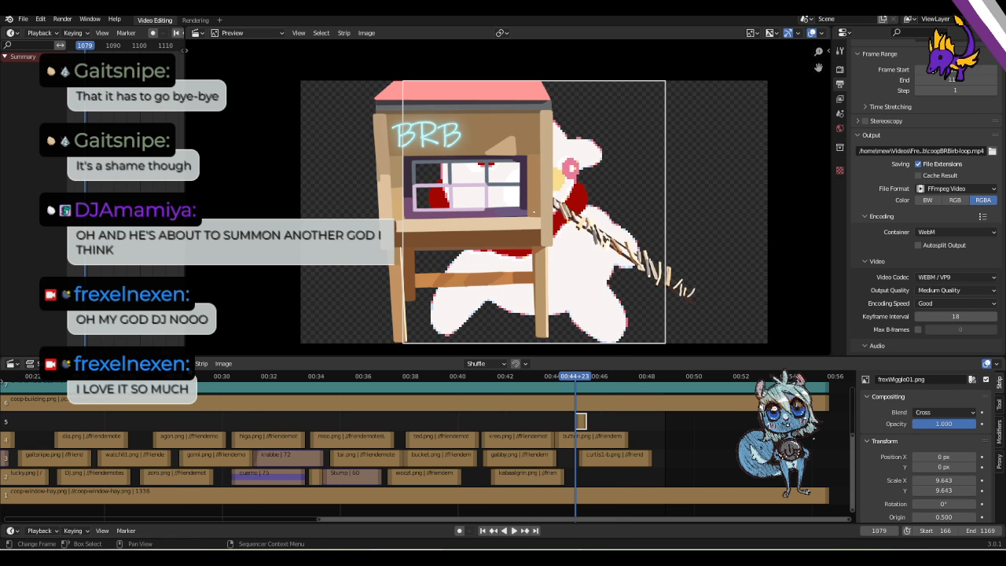
pyautogui.click(183, 363)
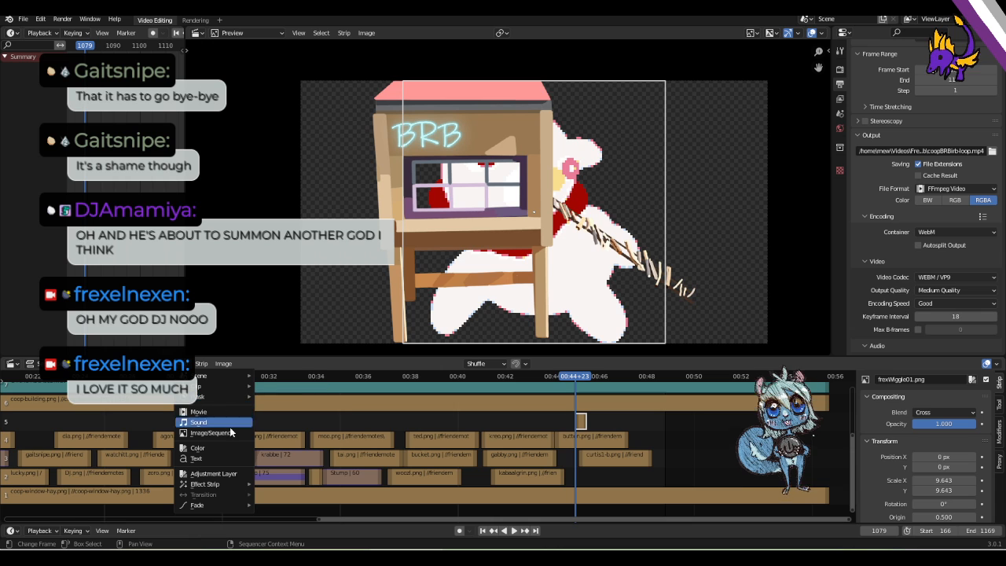
pyautogui.moveTo(236, 485)
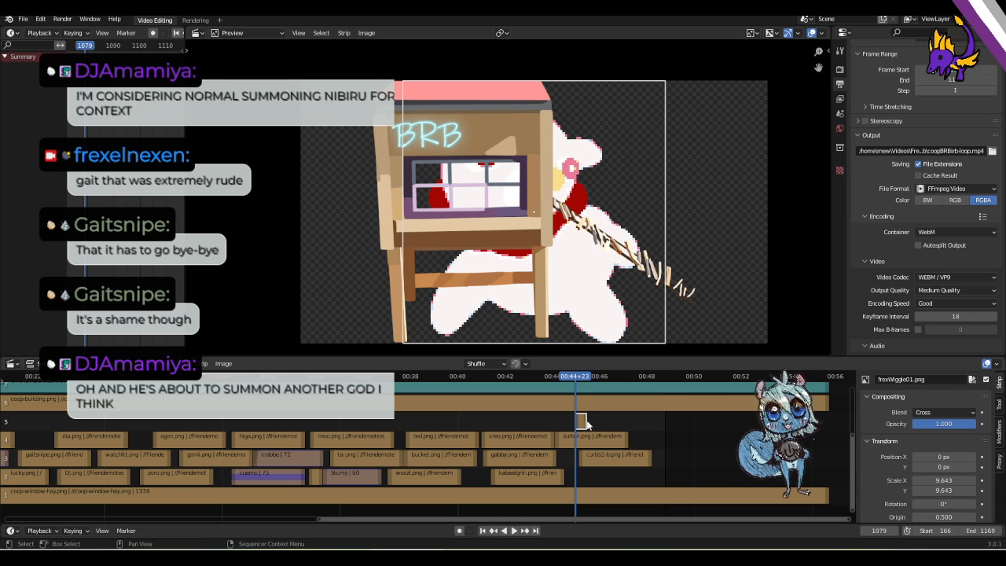
# Duplicate the frexWiggle01.png strip three times end to end on channel 5 and play back the repeated animation.
pyautogui.hotkey('shift', 'd')
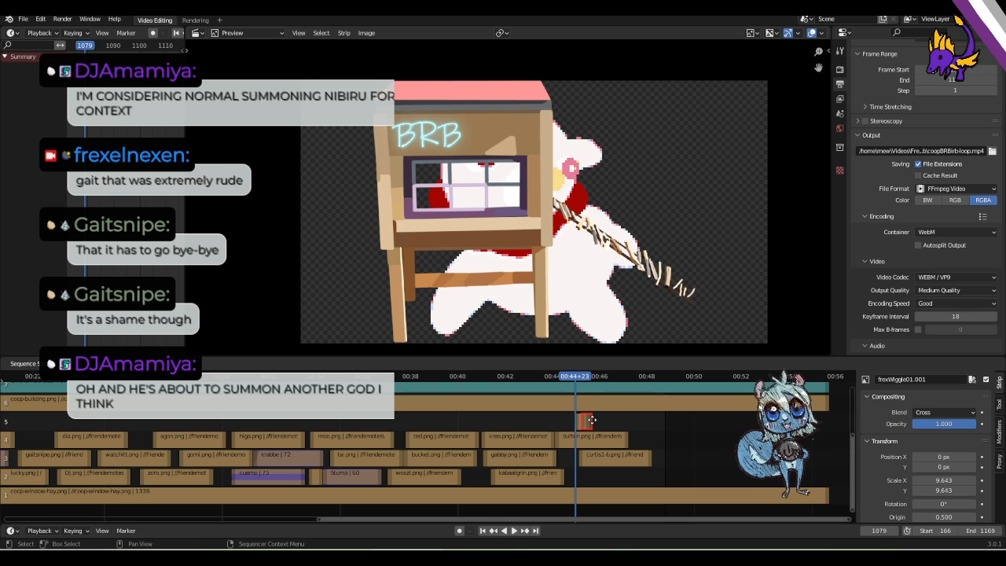
pyautogui.click(592, 424)
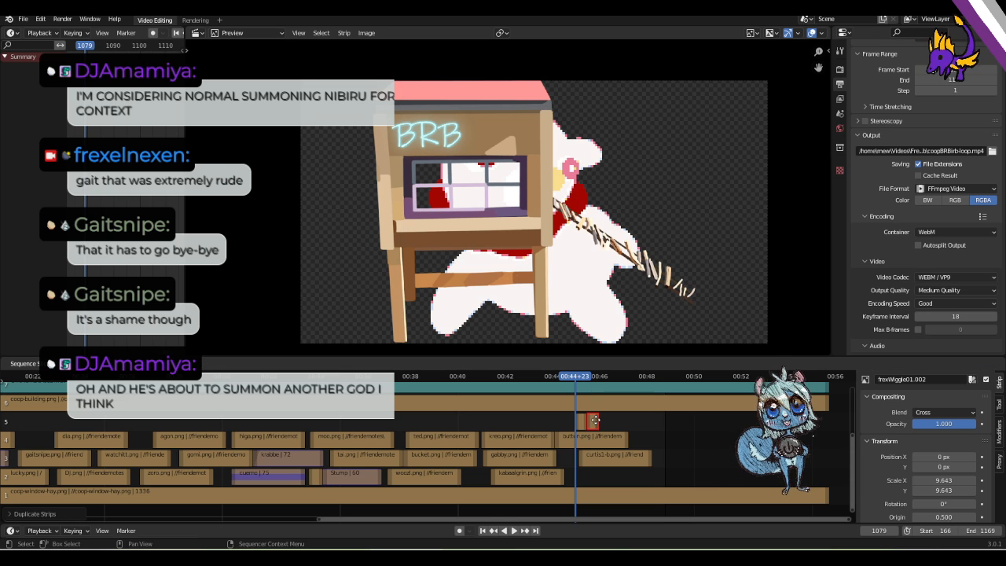
pyautogui.hotkey('shift', 'd')
pyautogui.click(601, 425)
pyautogui.hotkey('shift', 'd')
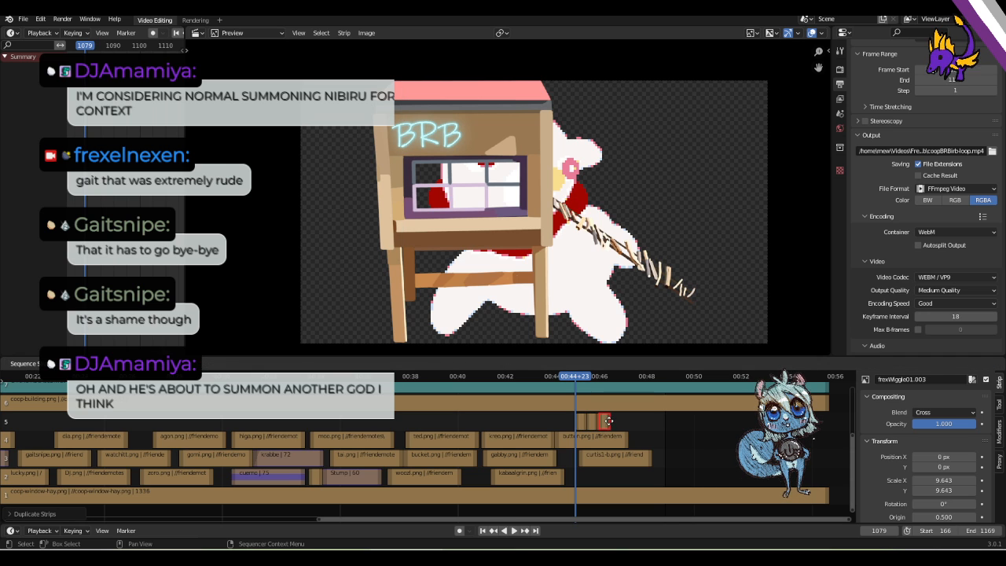
pyautogui.click(611, 422)
pyautogui.press('space')
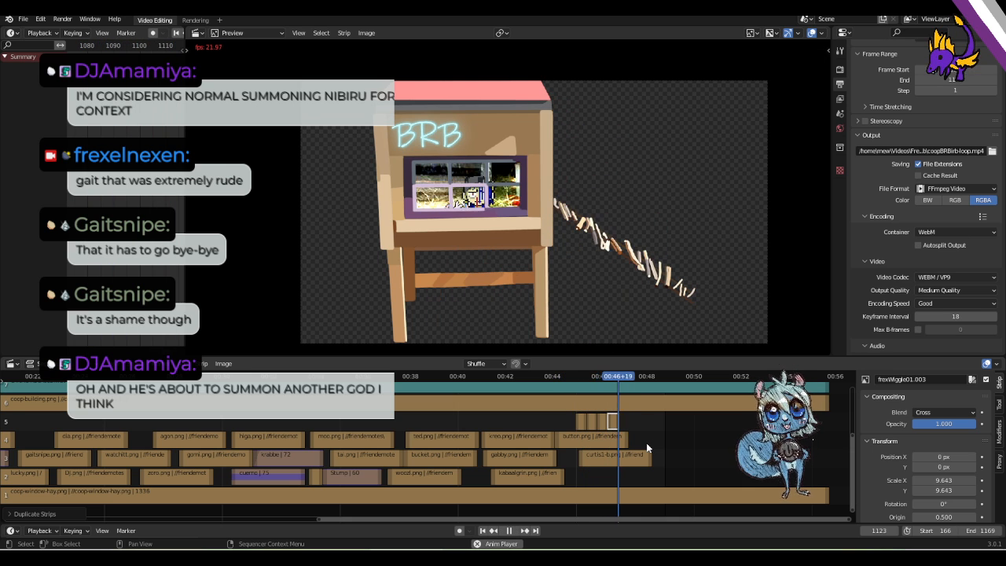
# Move the four frexWiggle strips on channel 5 back to about 00:07 and set the playhead to start frame 166.
pyautogui.press('space')
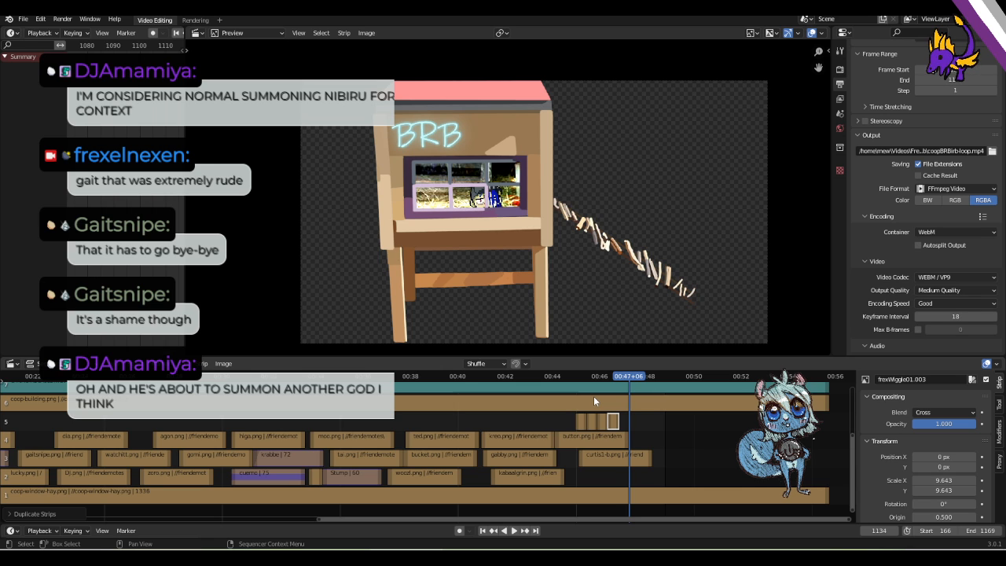
pyautogui.moveTo(623, 423); pyautogui.dragTo(561, 422)
pyautogui.press('g')
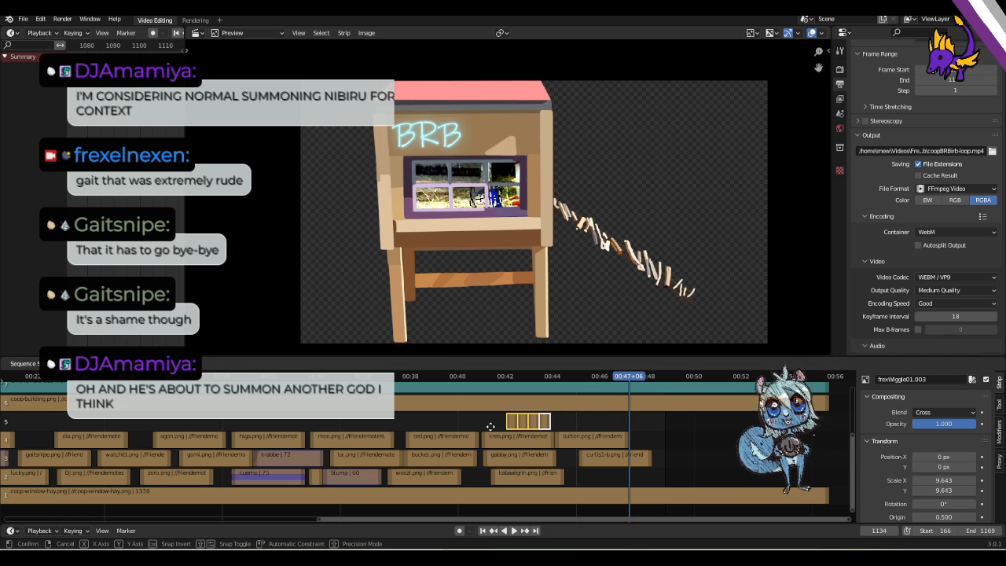
pyautogui.click(253, 424)
pyautogui.keyDown('shift'); pyautogui.scroll(3, 252, 431); pyautogui.keyUp('shift')
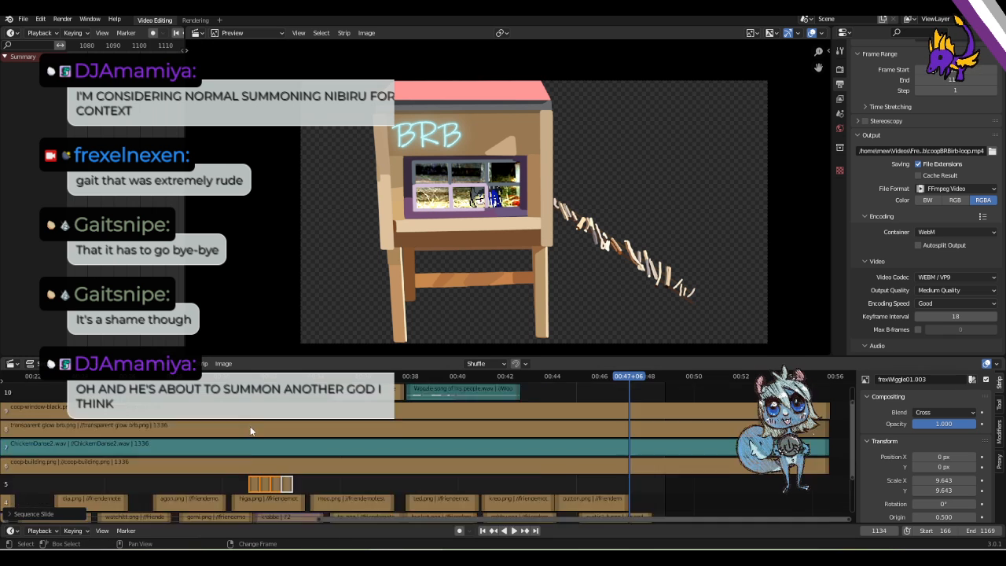
pyautogui.keyDown('shift'); pyautogui.scroll(-3, 251, 431); pyautogui.keyUp('shift')
pyautogui.keyDown('ctrl'); pyautogui.hscroll(-10, 252, 431); pyautogui.keyUp('ctrl')
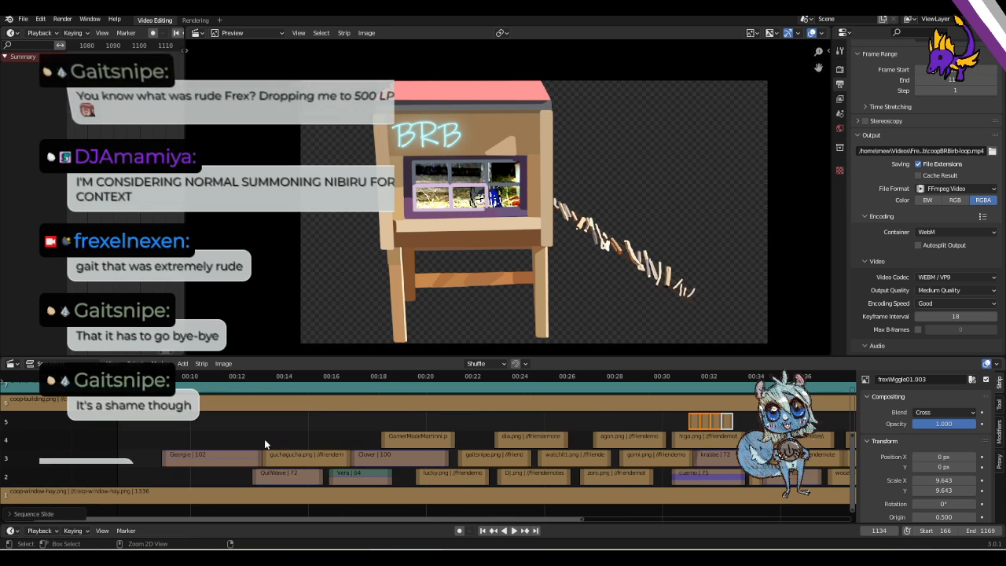
pyautogui.keyDown('ctrl'); pyautogui.hscroll(3, 264, 439); pyautogui.keyUp('ctrl')
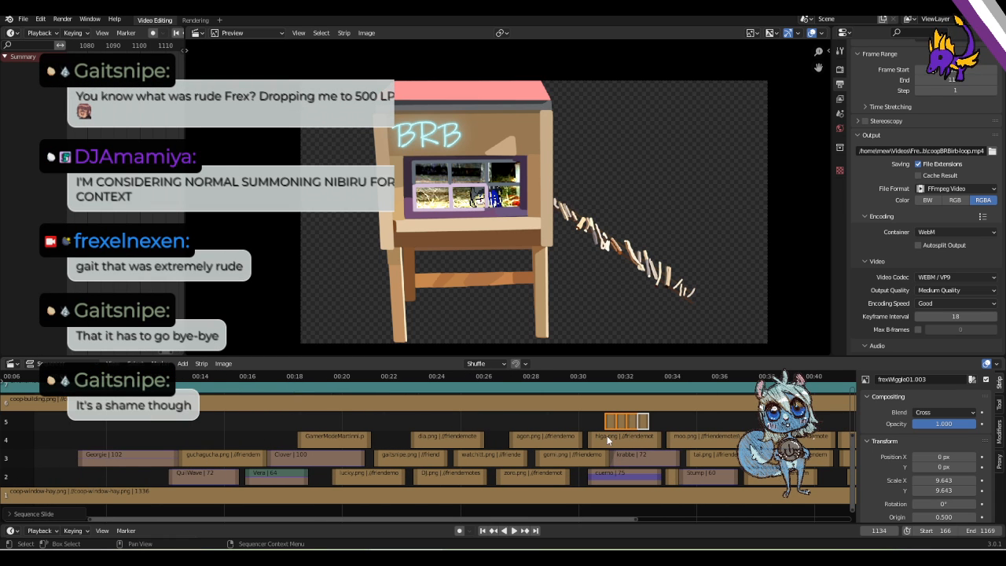
pyautogui.press('g')
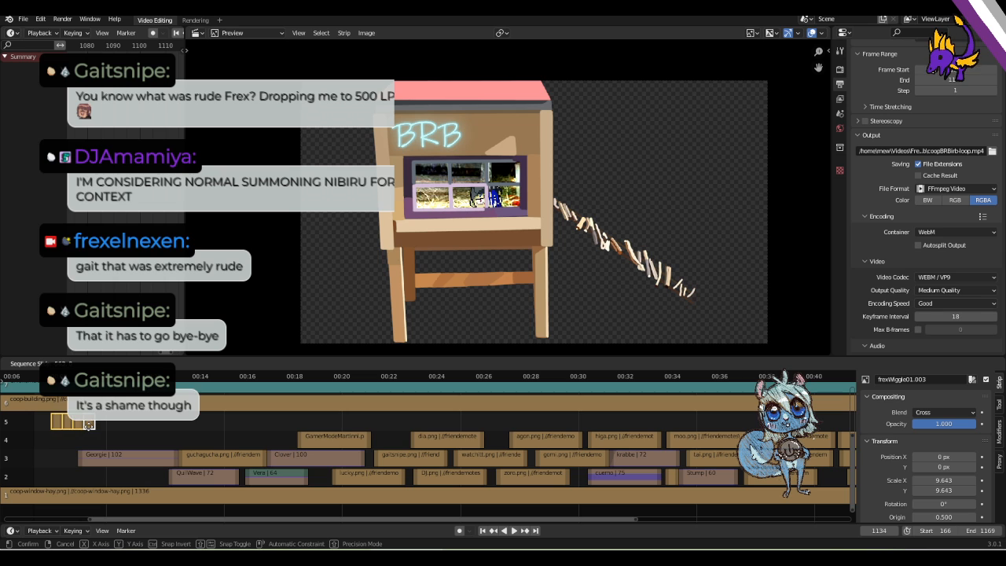
pyautogui.click(73, 426)
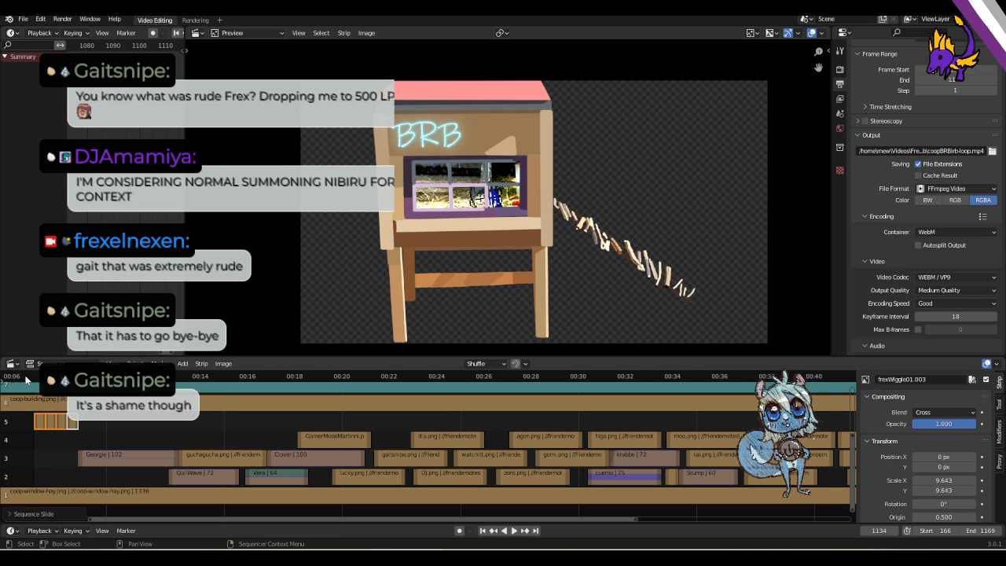
pyautogui.hotkey('shift', 'Left')
pyautogui.press('space')
pyautogui.hotkey('shift', 'Left')
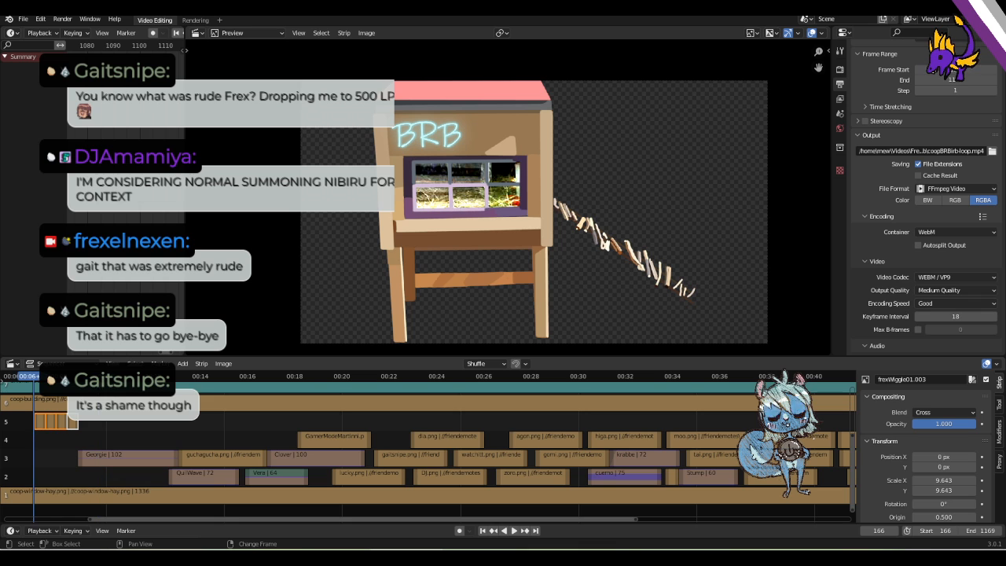
# Move the four frexWiggle strips on channel 5 so the first one starts at 00:00.
pyautogui.keyDown('shift'); pyautogui.scroll(1, 77, 440); pyautogui.keyUp('shift')
pyautogui.keyDown('ctrl'); pyautogui.scroll(4, 88, 451); pyautogui.keyUp('ctrl')
pyautogui.keyDown('ctrl'); pyautogui.scroll(4, 88, 454); pyautogui.keyUp('ctrl')
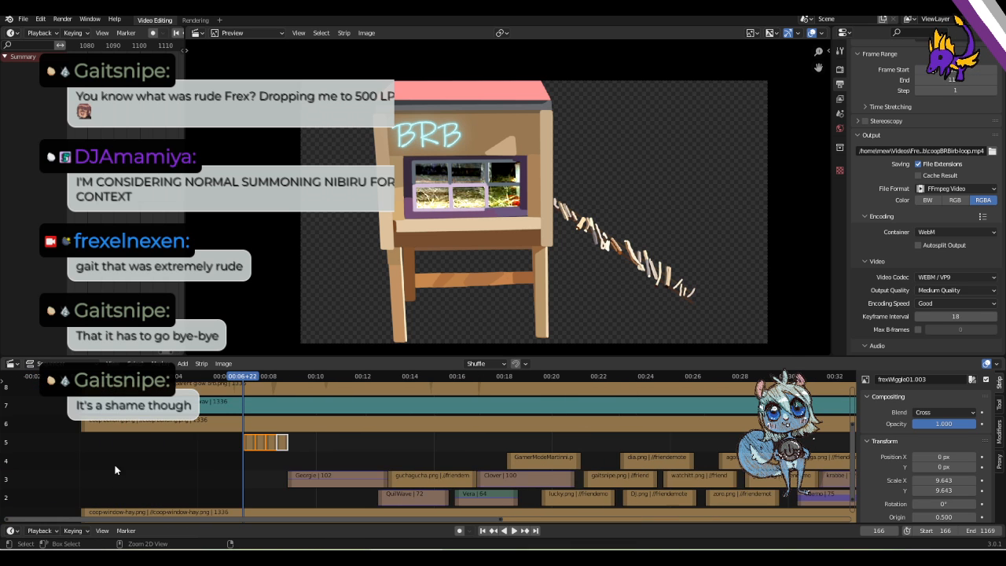
pyautogui.scroll(-1, 141, 476)
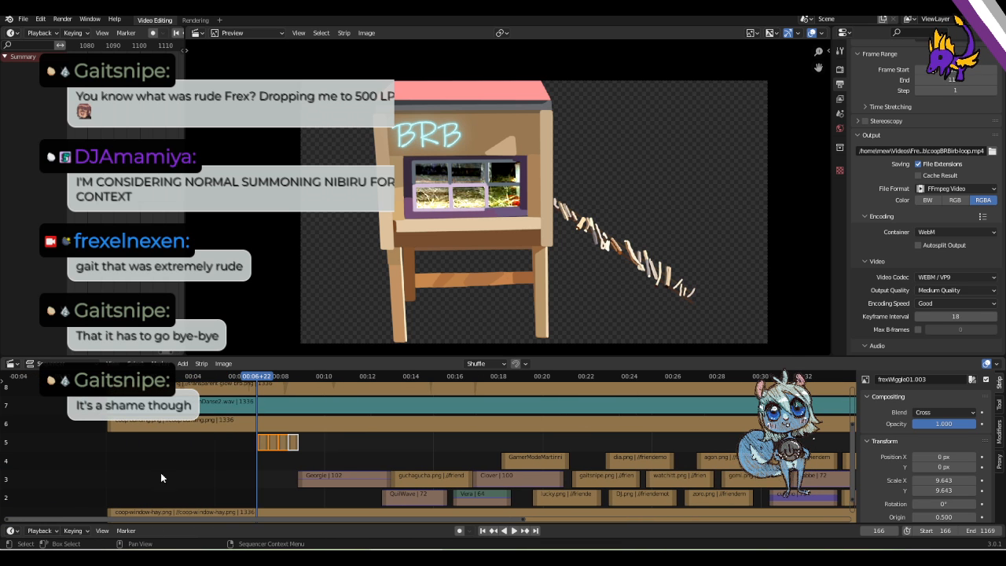
pyautogui.keyDown('shift'); pyautogui.scroll(-1, 206, 492); pyautogui.keyUp('shift')
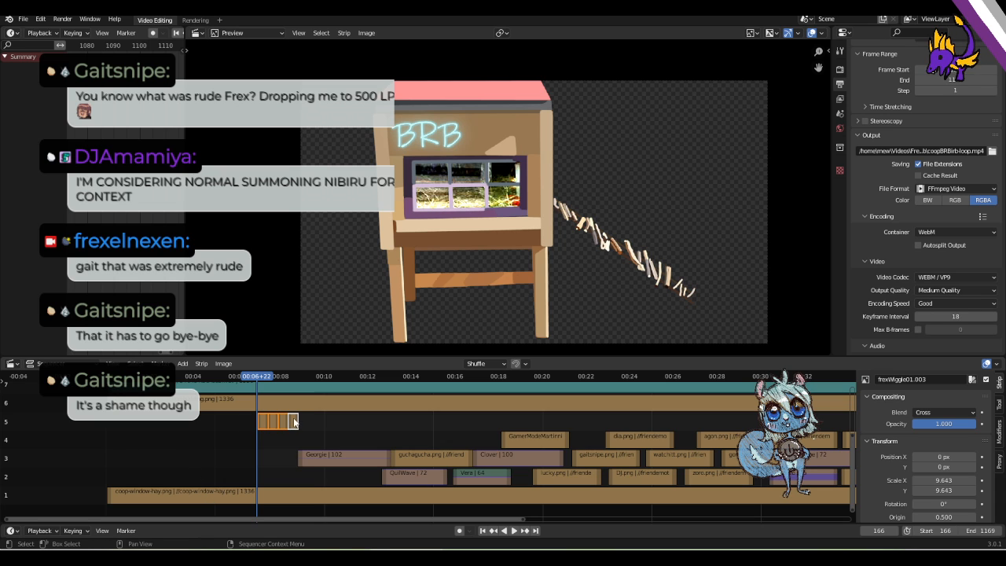
pyautogui.moveTo(269, 423); pyautogui.dragTo(146, 425)
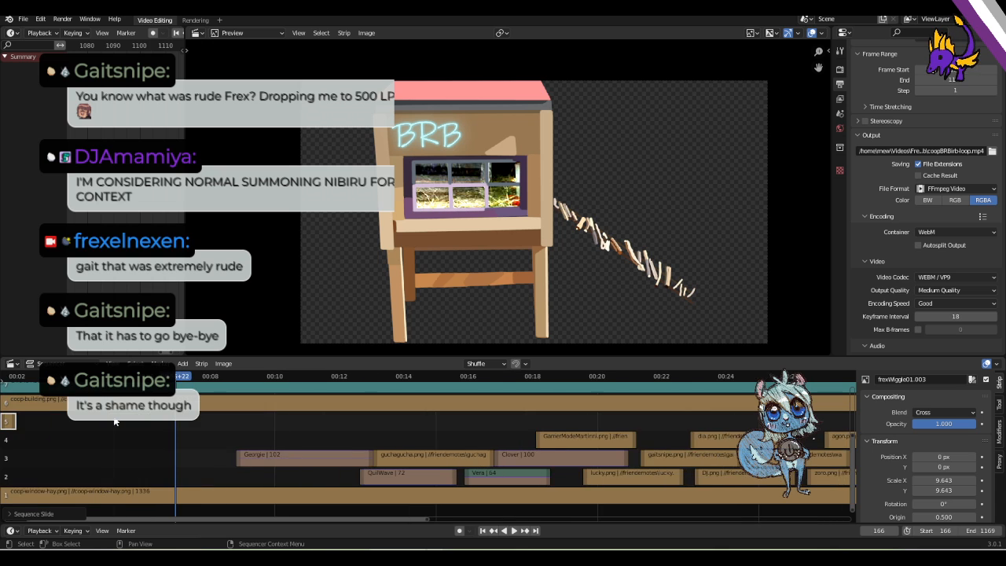
pyautogui.scroll(3, 118, 427)
pyautogui.keyDown('ctrl'); pyautogui.hscroll(-1, 224, 425); pyautogui.keyUp('ctrl')
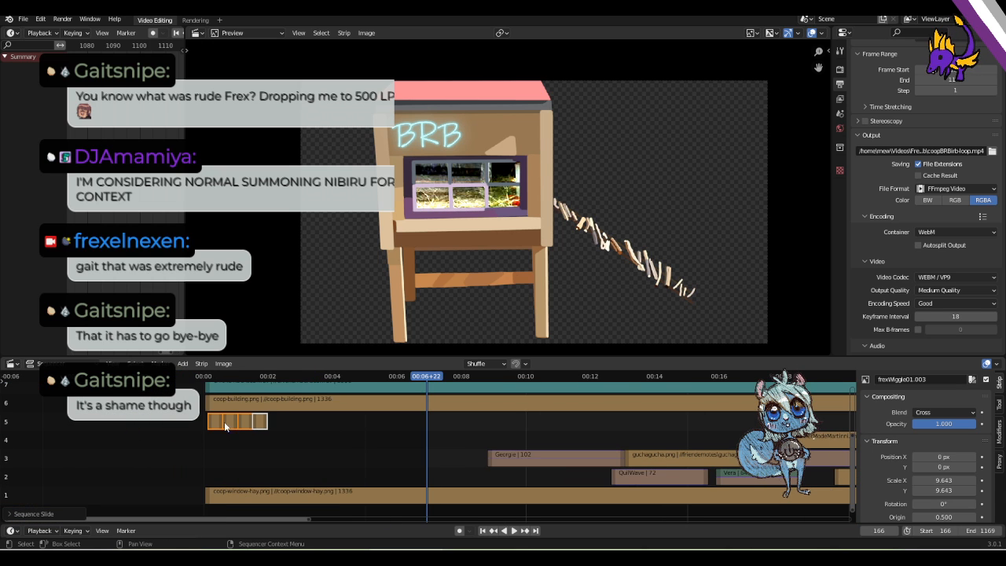
pyautogui.moveTo(212, 425); pyautogui.dragTo(213, 425)
pyautogui.hotkey('ctrl', 'z')
pyautogui.moveTo(285, 422); pyautogui.dragTo(208, 422)
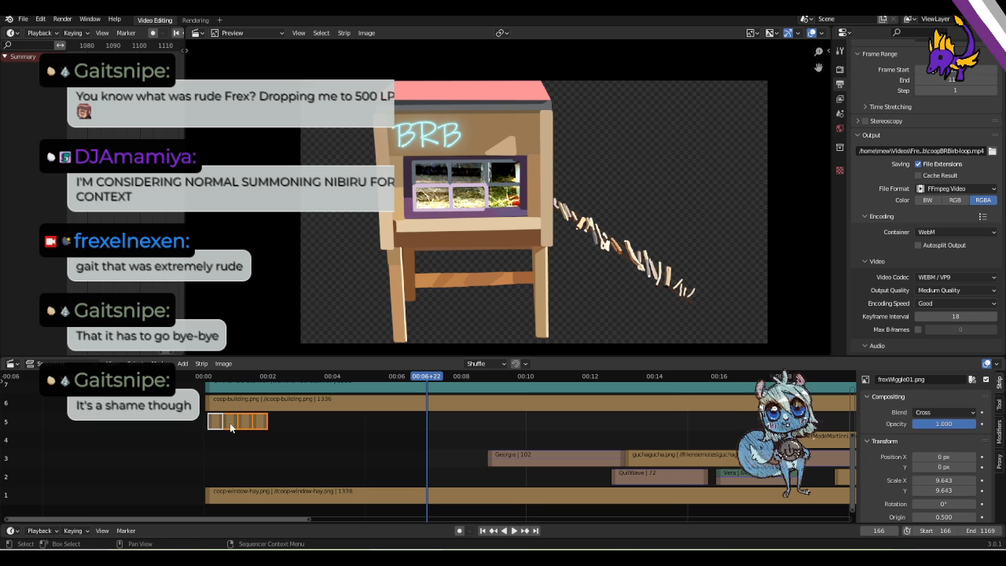
pyautogui.press('g')
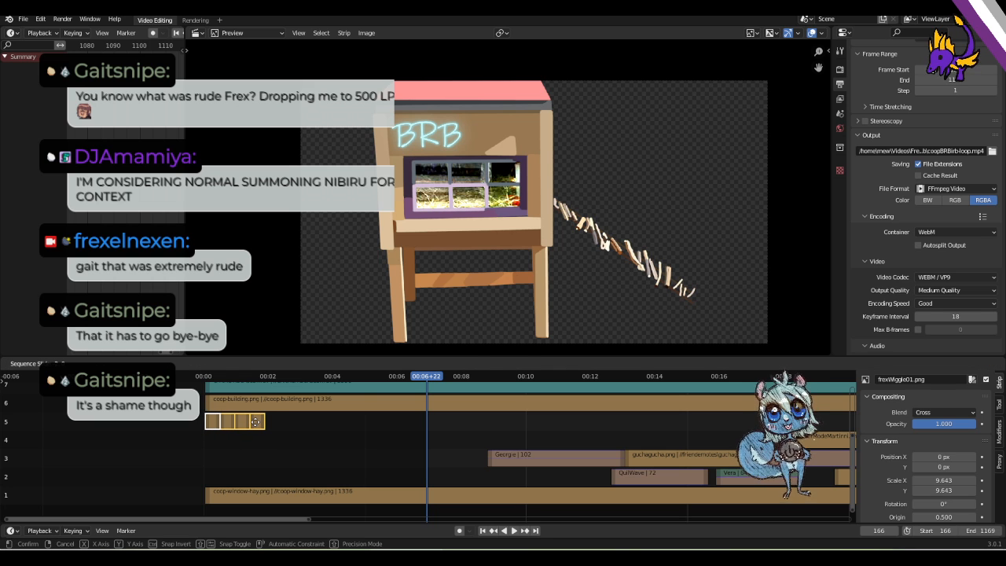
pyautogui.click(253, 422)
pyautogui.click(241, 456)
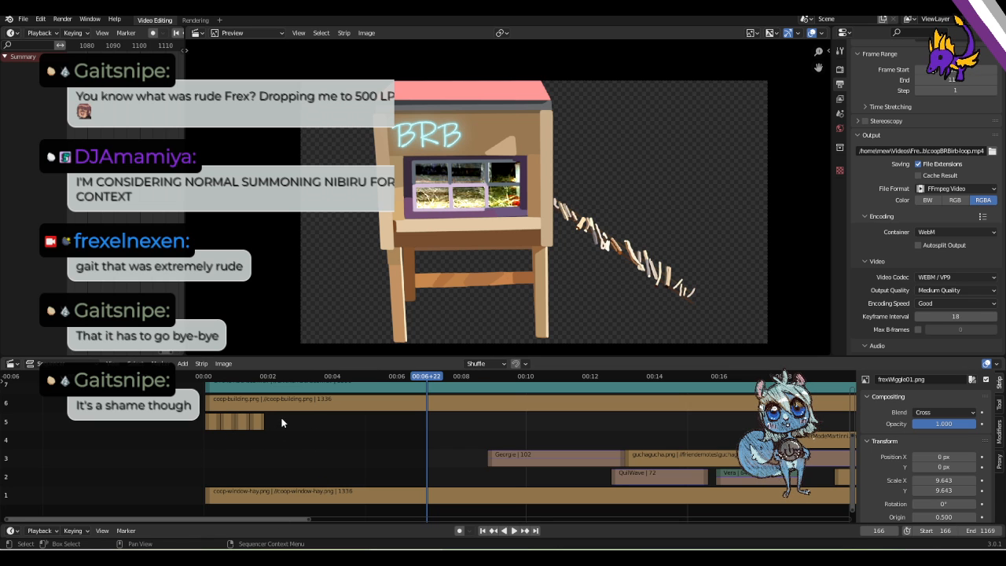
# Duplicate the four frexWiggle strips and place the copies directly after them on channel 5.
pyautogui.moveTo(281, 419); pyautogui.dragTo(201, 435)
pyautogui.moveTo(426, 377); pyautogui.dragTo(269, 385)
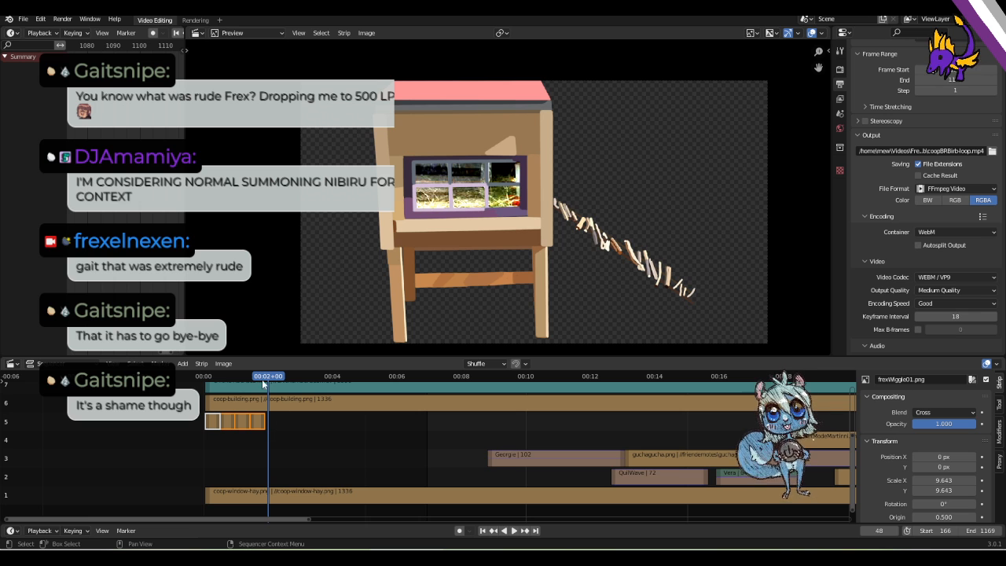
pyautogui.moveTo(267, 378)
pyautogui.mouseDown()
pyautogui.moveTo(207, 377)
pyautogui.moveTo(259, 378)
pyautogui.mouseUp()
pyautogui.moveTo(279, 422); pyautogui.dragTo(187, 425)
pyautogui.hotkey('shift', 'd')
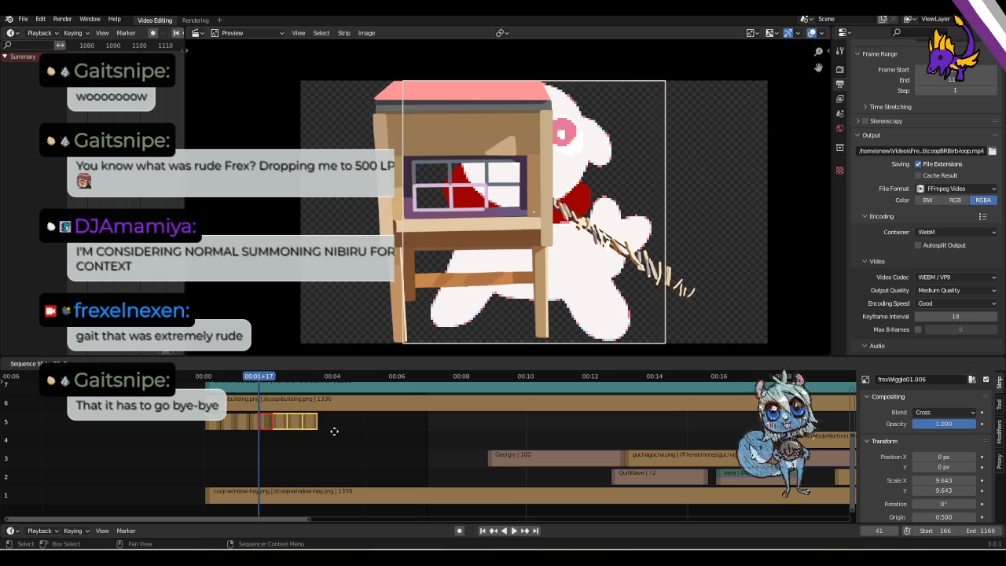
pyautogui.click(324, 441)
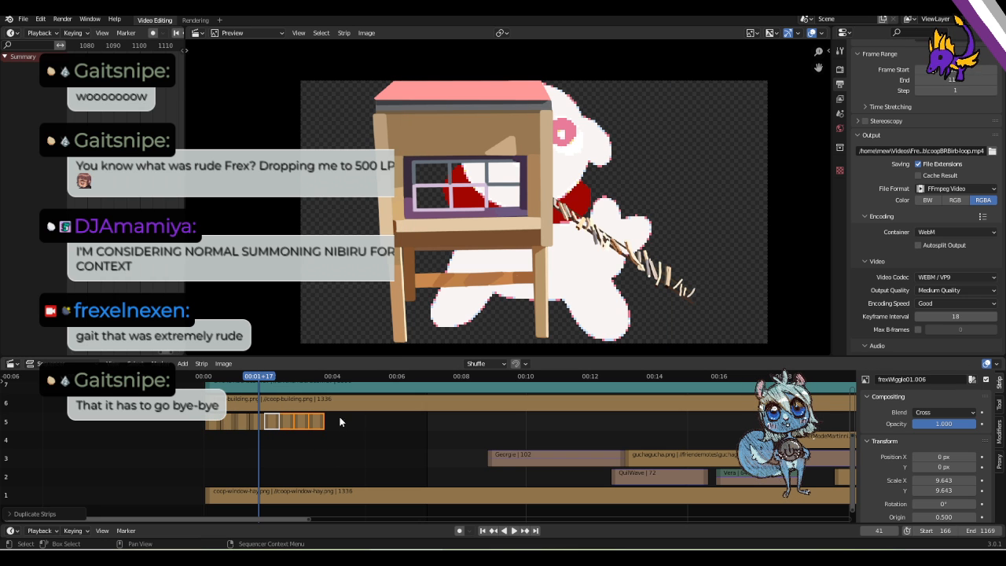
# Preview the repeated wiggle, then duplicate all eight frexWiggle strips and place the copies directly after them on channel 5.
pyautogui.press('space')
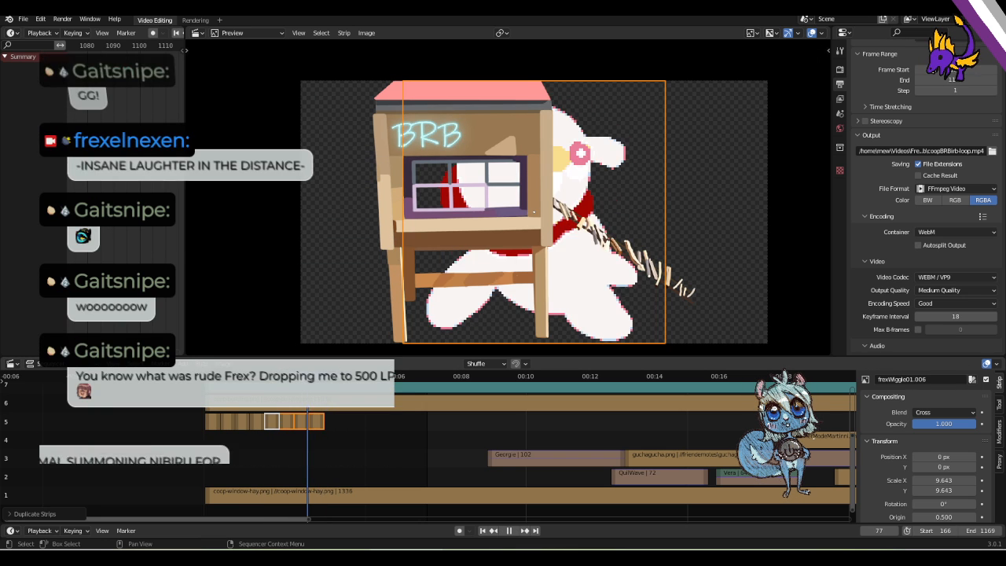
pyautogui.moveTo(308, 380)
pyautogui.mouseDown()
pyautogui.moveTo(209, 377)
pyautogui.moveTo(315, 381)
pyautogui.mouseUp()
pyautogui.click(331, 416)
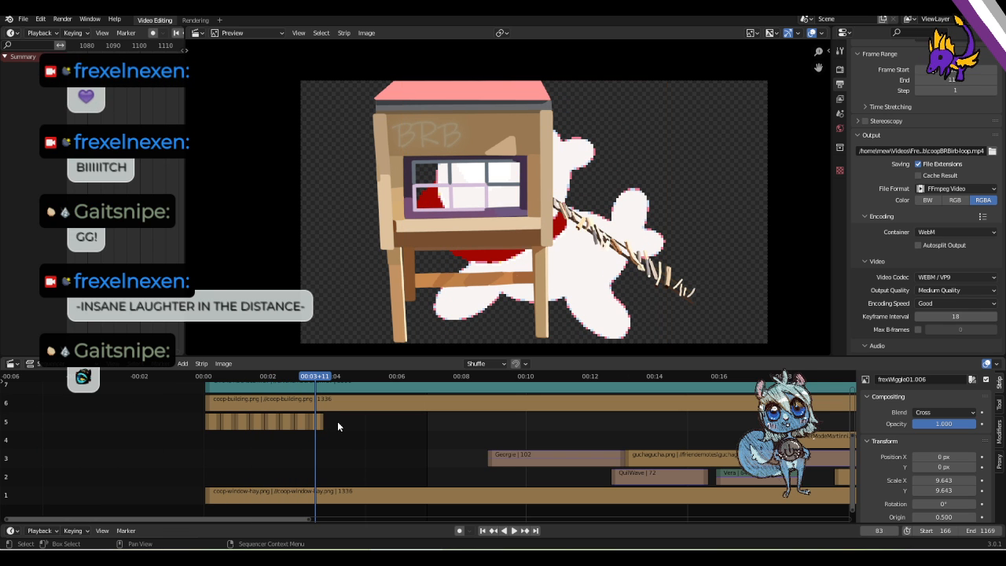
pyautogui.moveTo(337, 418); pyautogui.dragTo(171, 430)
pyautogui.hotkey('shift', 'd')
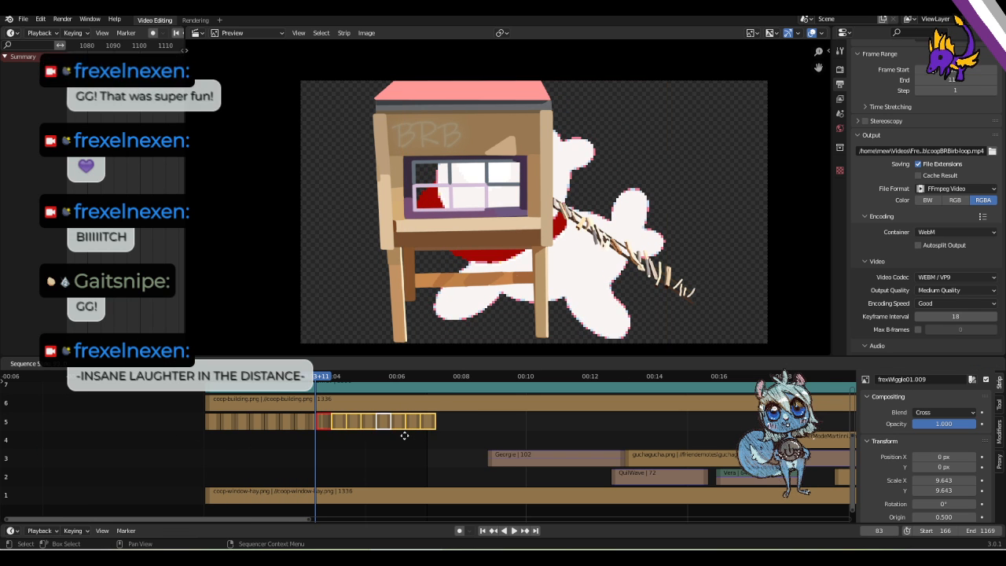
pyautogui.click(406, 440)
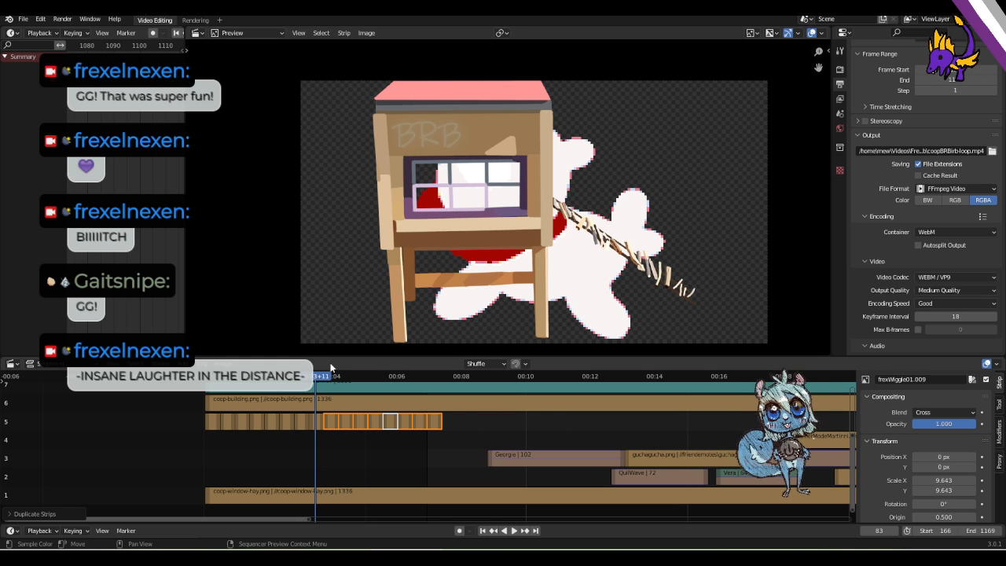
pyautogui.click(357, 467)
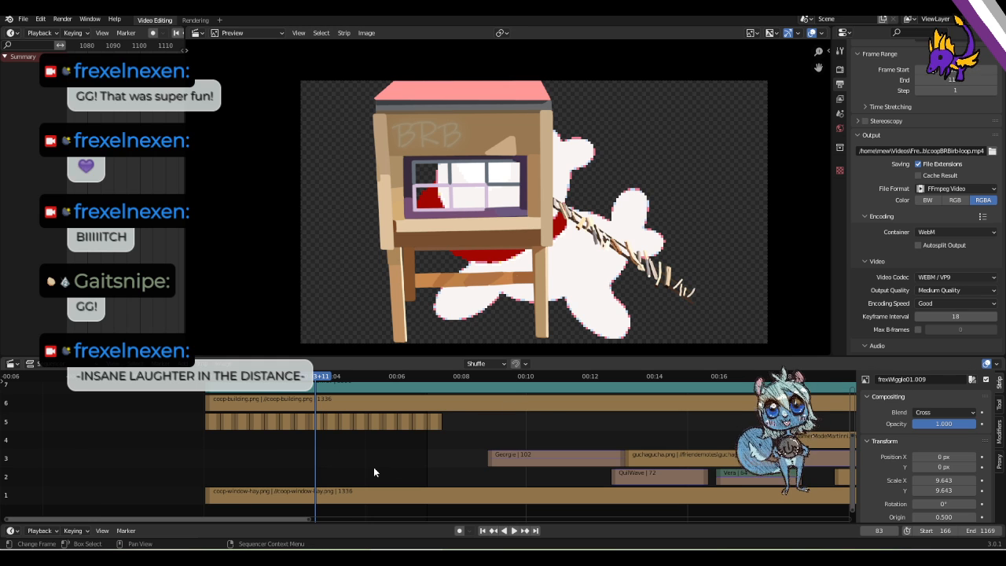
# Move the whole run of frexWiggle strips along channel 5 so it starts at about 00:07.
pyautogui.scroll(-10, 374, 467)
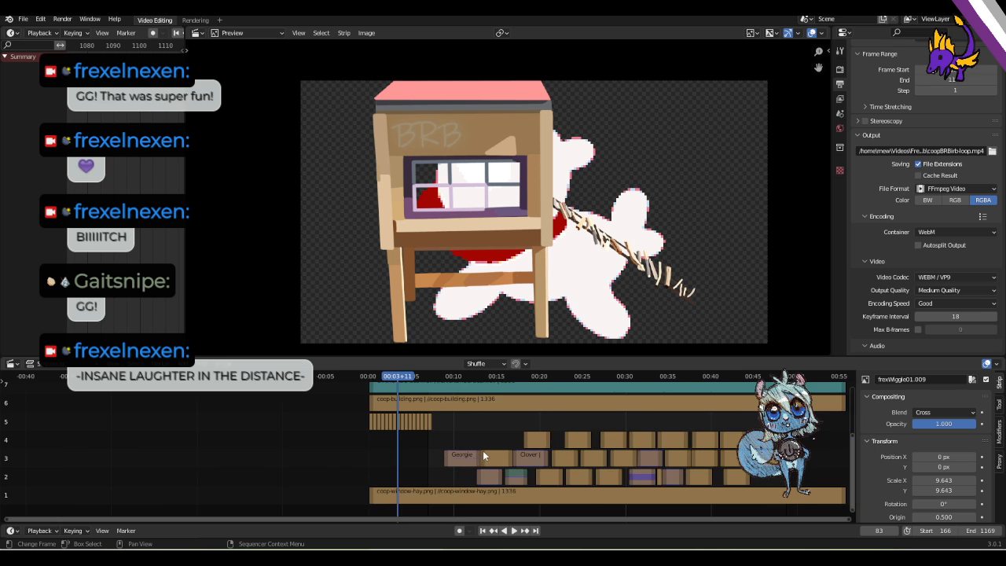
pyautogui.scroll(1, 576, 462)
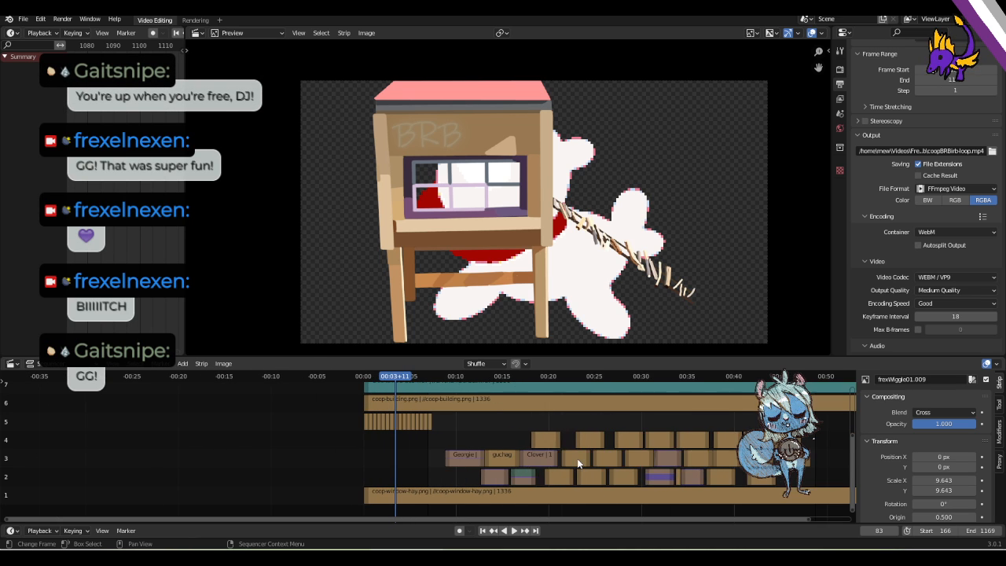
pyautogui.scroll(4, 577, 458)
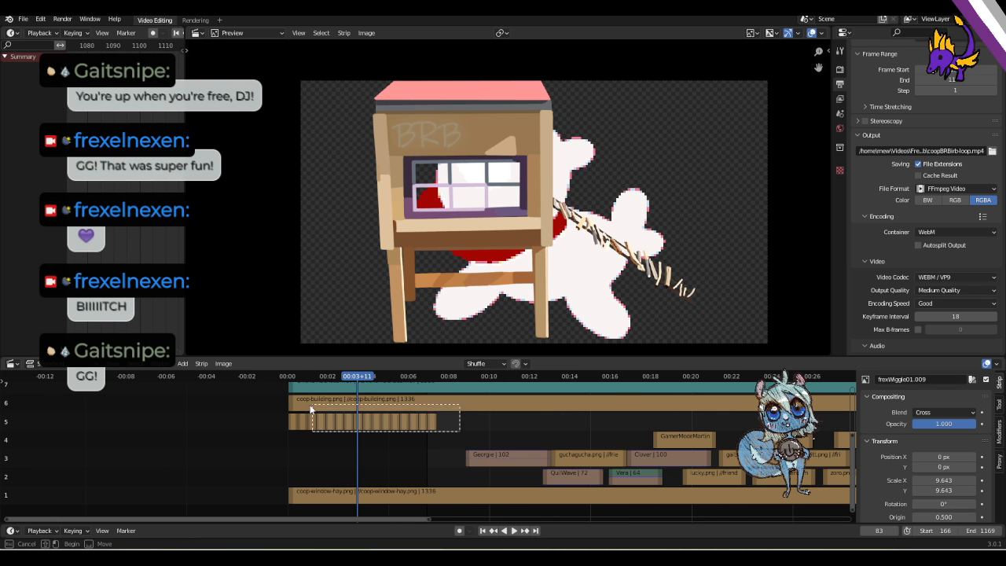
pyautogui.click(293, 424)
pyautogui.moveTo(294, 424); pyautogui.dragTo(431, 429)
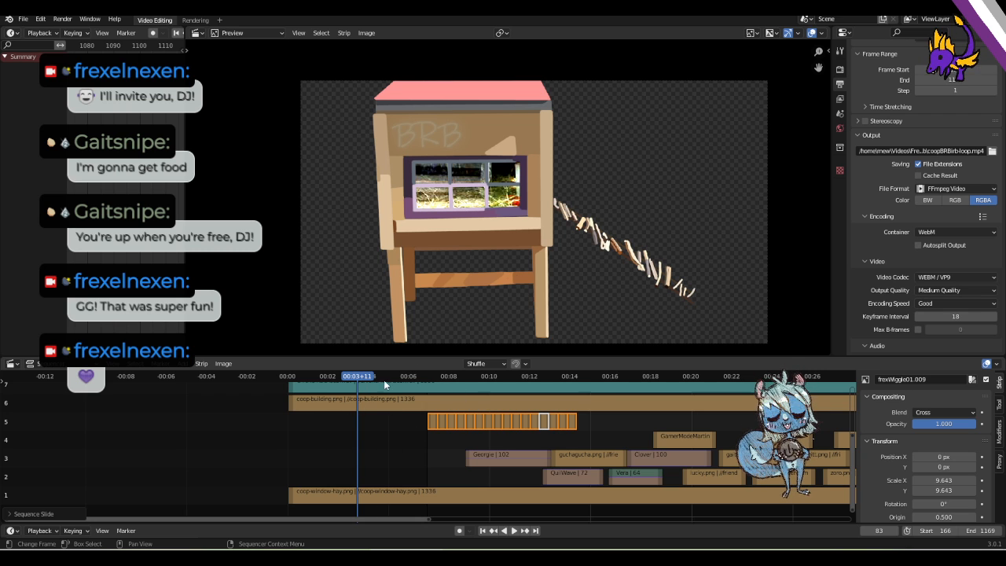
# Check the scene's Frame Range against the start of the frexWiggle strips by moving and playing the playhead there.
pyautogui.moveTo(360, 379); pyautogui.dragTo(422, 376)
pyautogui.scroll(5, 429, 409)
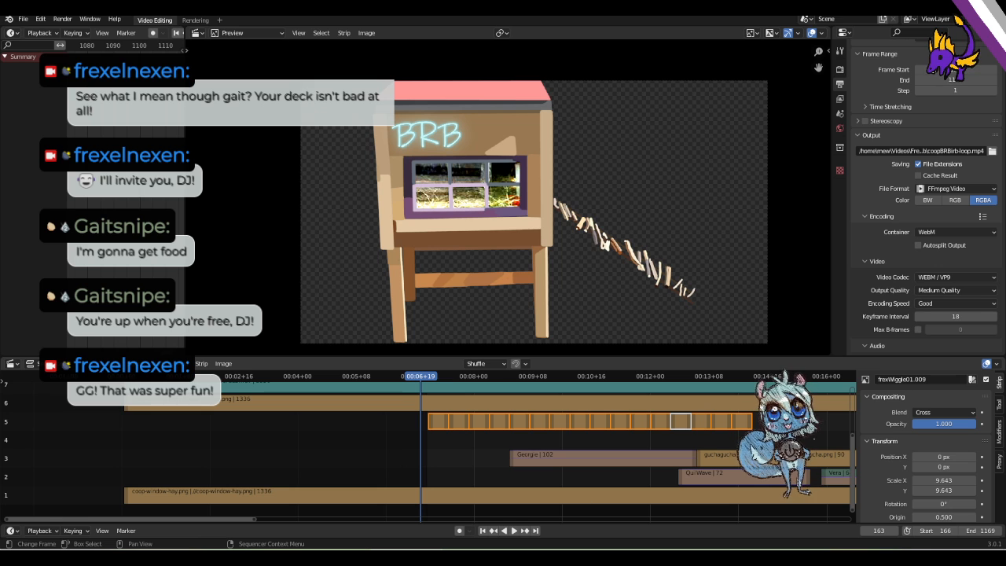
pyautogui.scroll(3, 870, 249)
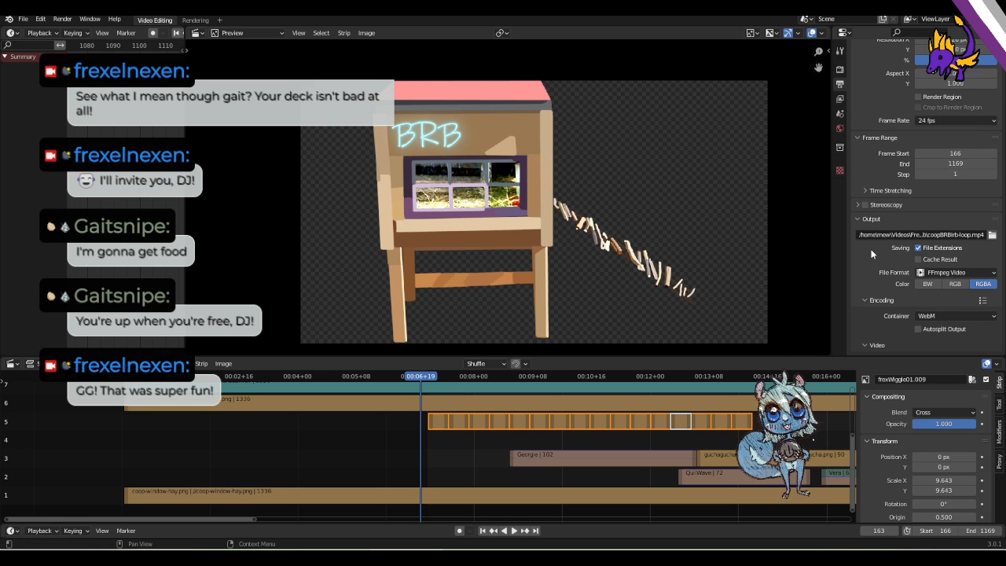
pyautogui.scroll(2, 904, 149)
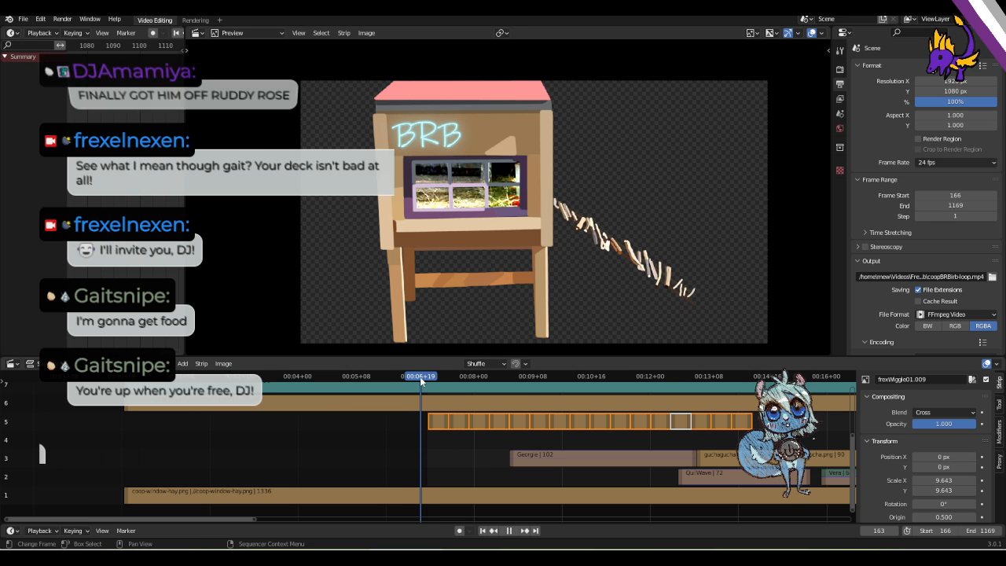
pyautogui.press('space')
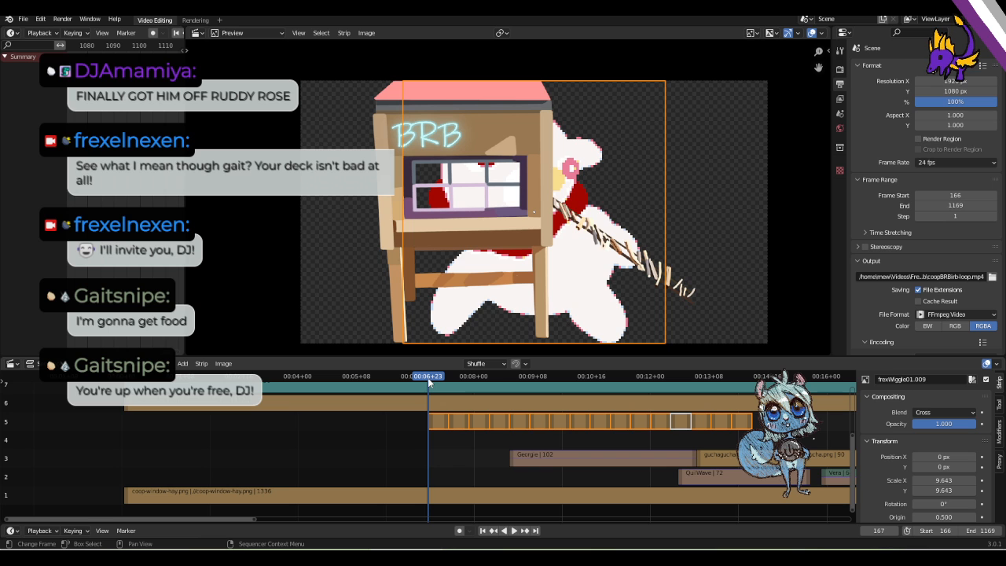
# Group the whole run of frexWiggle strips on channel 5 into a meta strip and name it frexWiggle.
pyautogui.moveTo(764, 435); pyautogui.dragTo(419, 424)
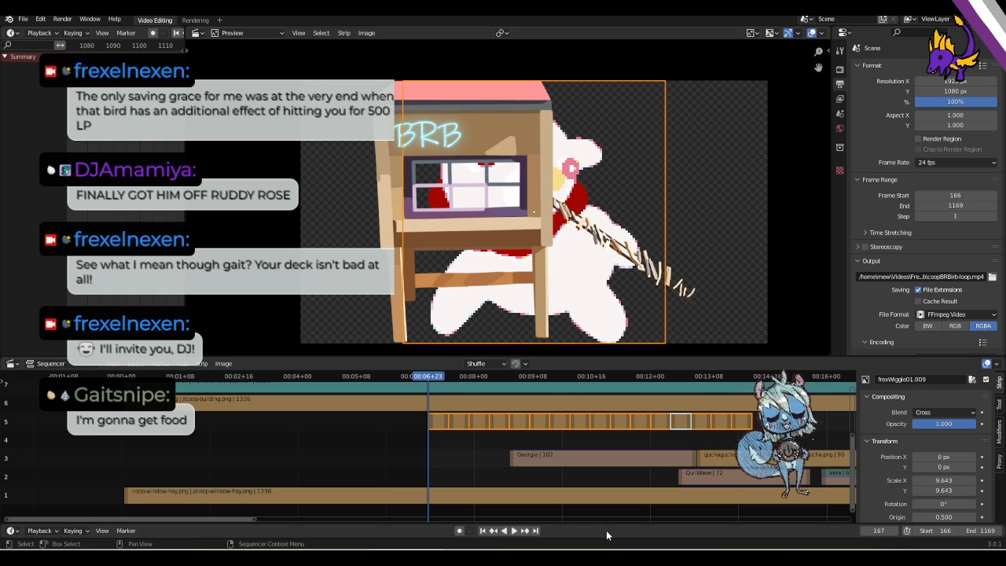
pyautogui.moveTo(764, 434); pyautogui.dragTo(426, 424)
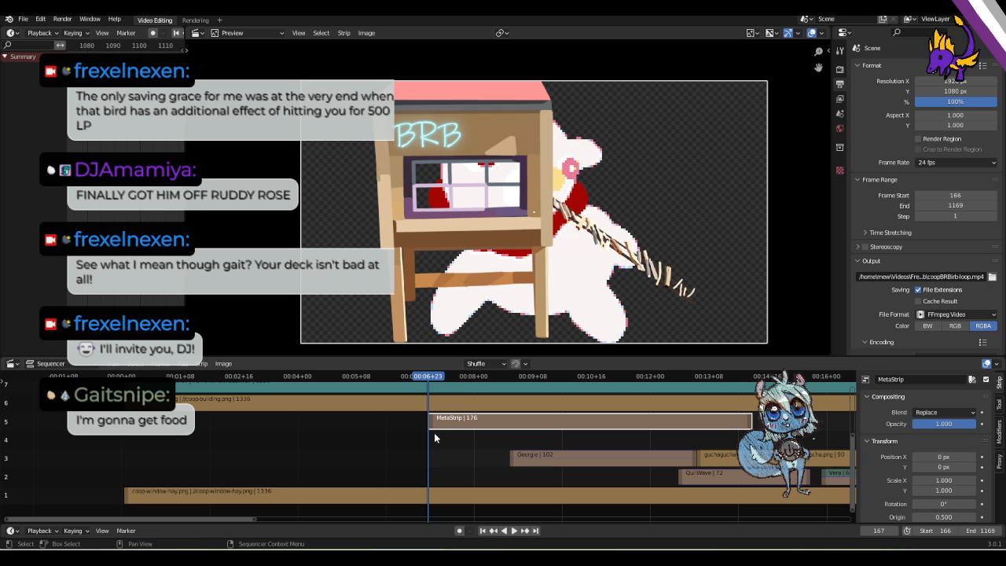
pyautogui.doubleClick(935, 378)
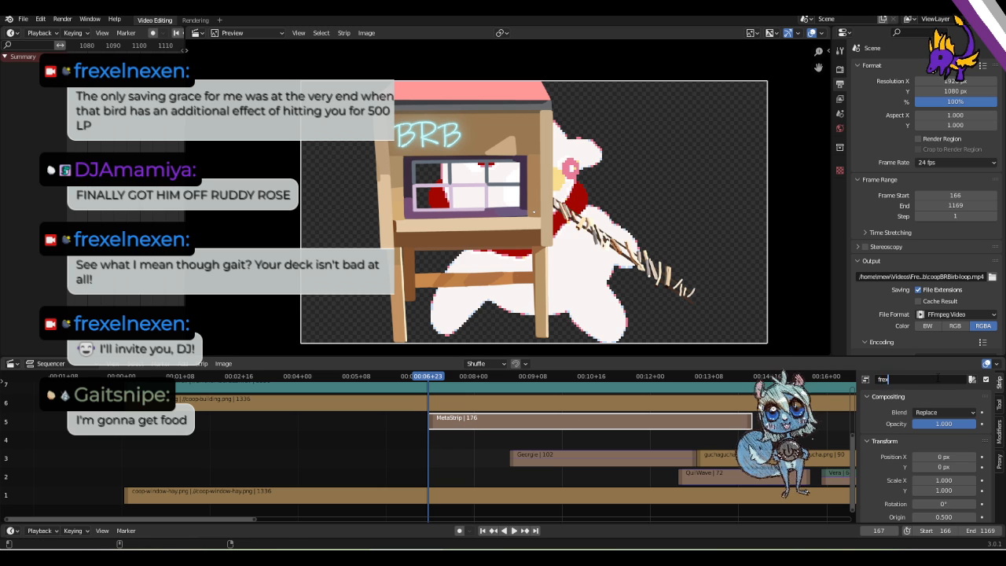
pyautogui.press('Return')
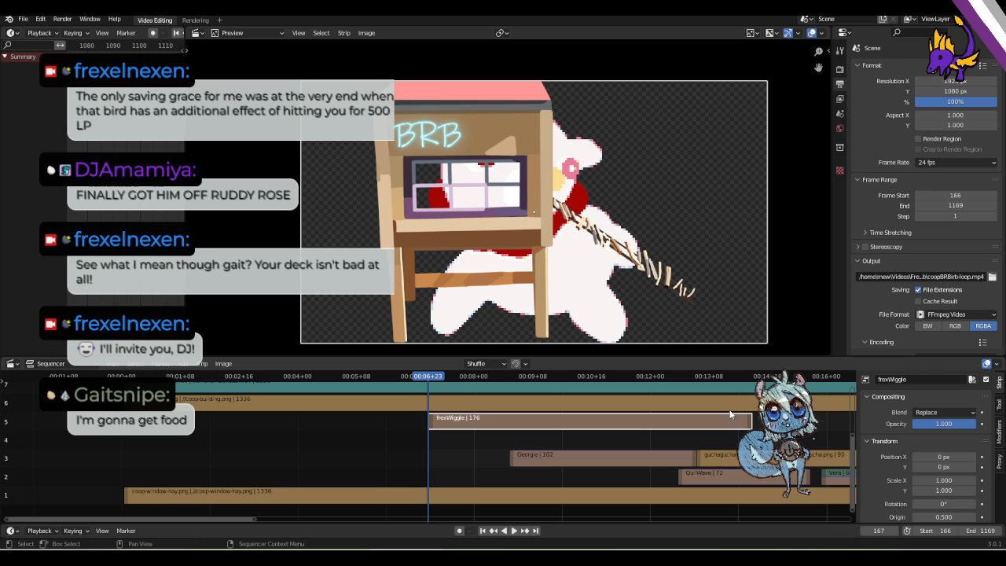
# Scale the frexWiggle meta strip down in the preview to about 0.091 in X and Y.
pyautogui.press('space')
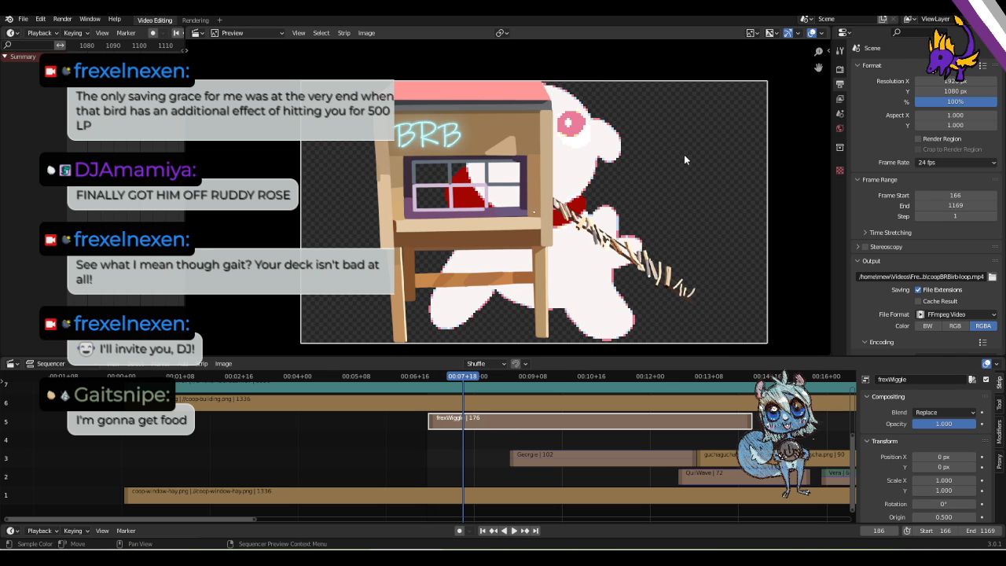
pyautogui.press('s')
pyautogui.click(605, 187)
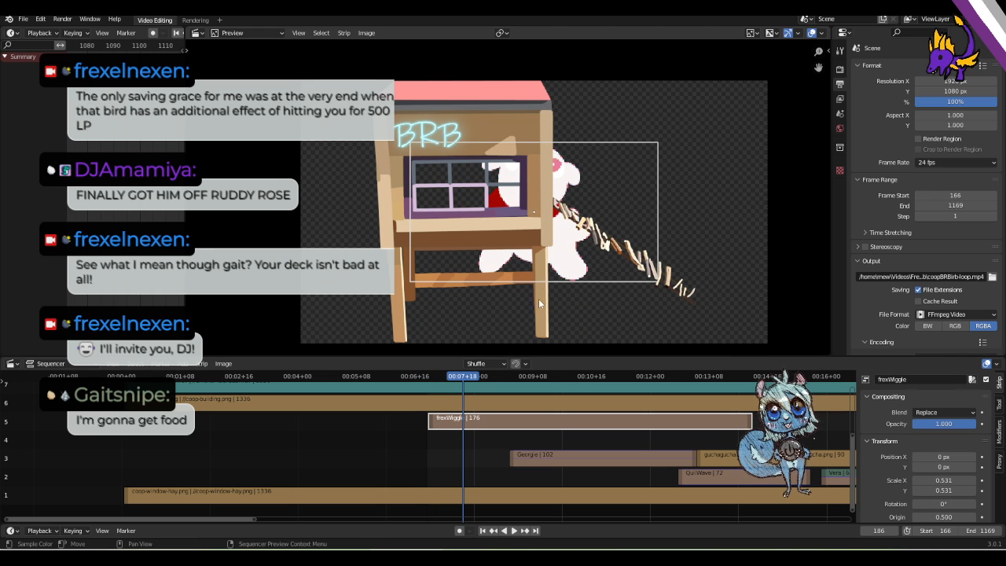
pyautogui.click(500, 380)
pyautogui.press('space')
pyautogui.press('space')
pyautogui.moveTo(501, 381); pyautogui.dragTo(484, 380)
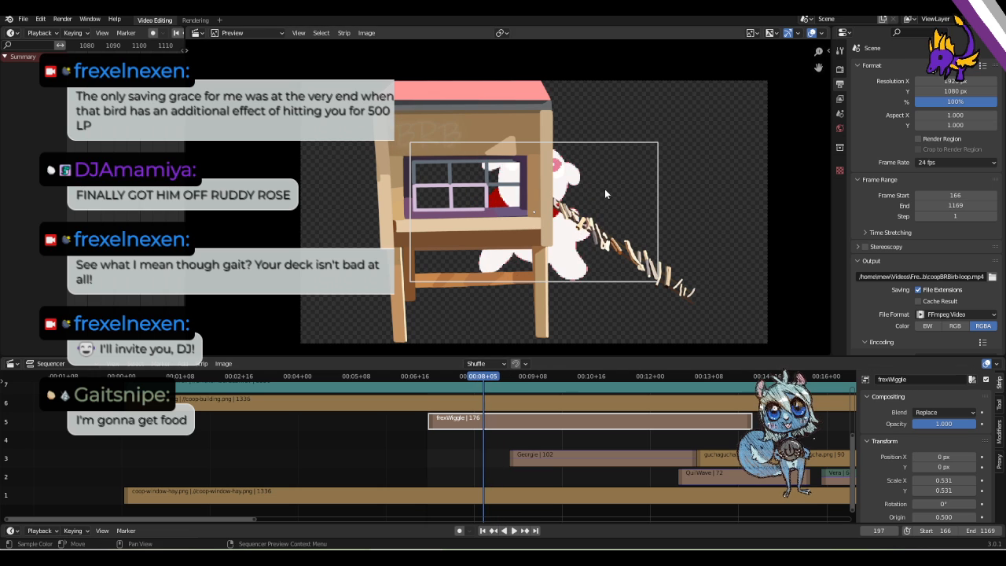
pyautogui.press('s')
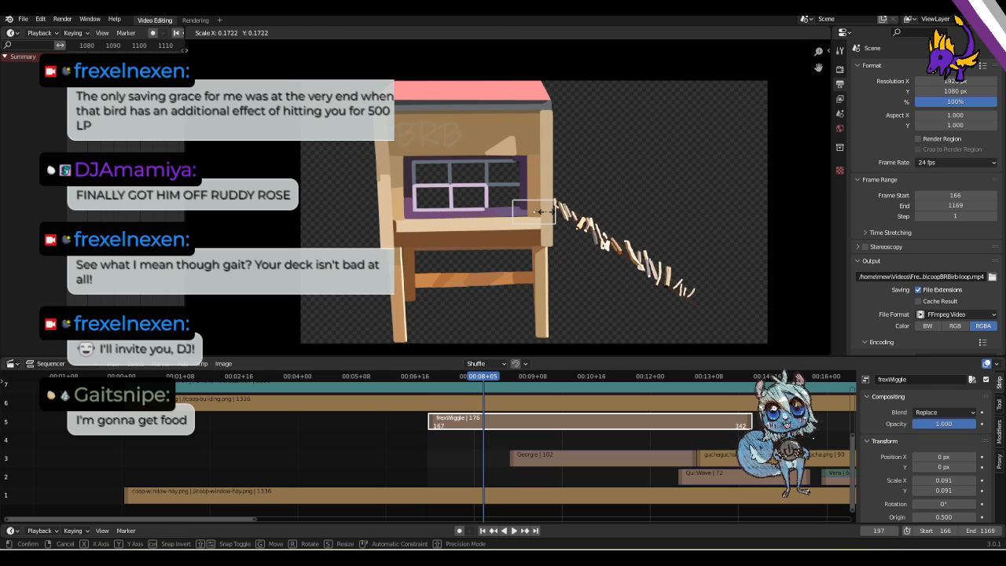
pyautogui.click(540, 212)
# Move the frexWiggle image just outside the frame to about X 1050, Y 24 px and keyframe both positions at frame 167.
pyautogui.press('g')
pyautogui.click(721, 221)
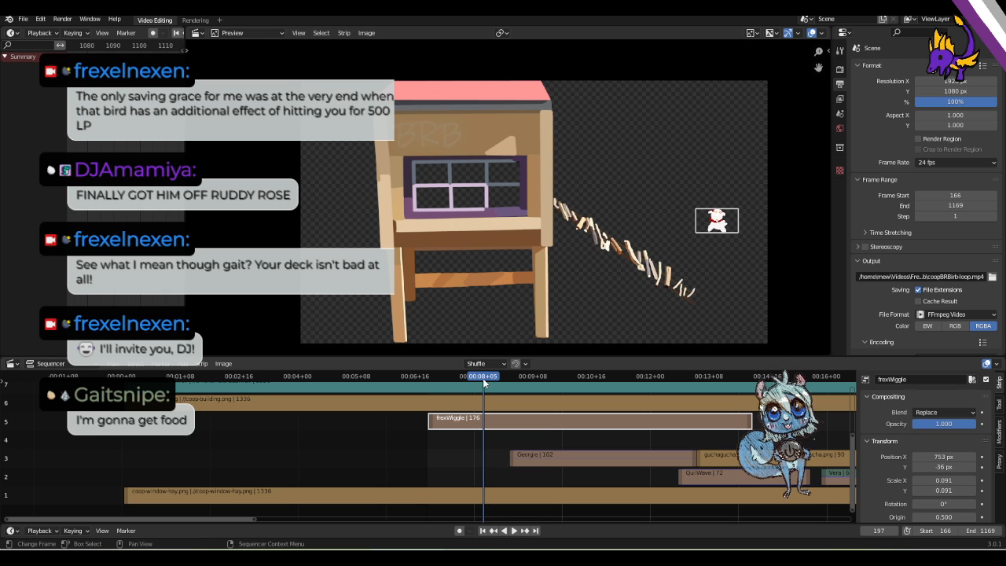
pyautogui.moveTo(484, 381); pyautogui.dragTo(428, 383)
pyautogui.press('space')
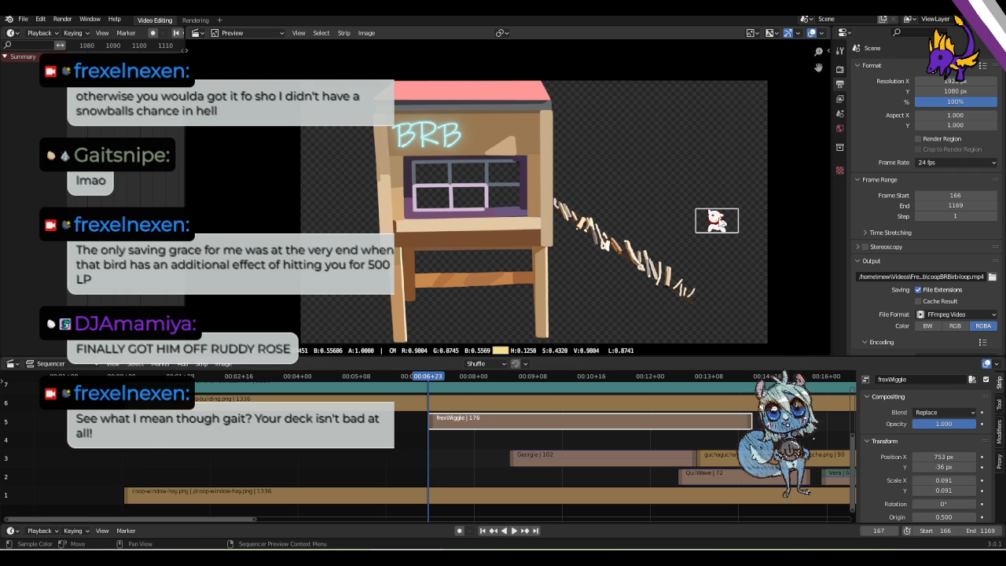
pyautogui.press('g')
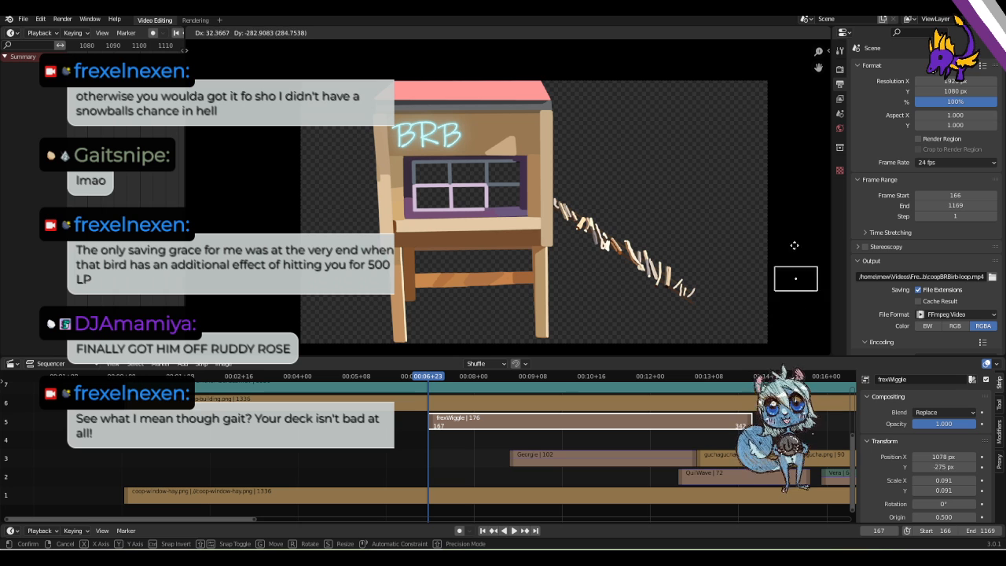
pyautogui.click(790, 206)
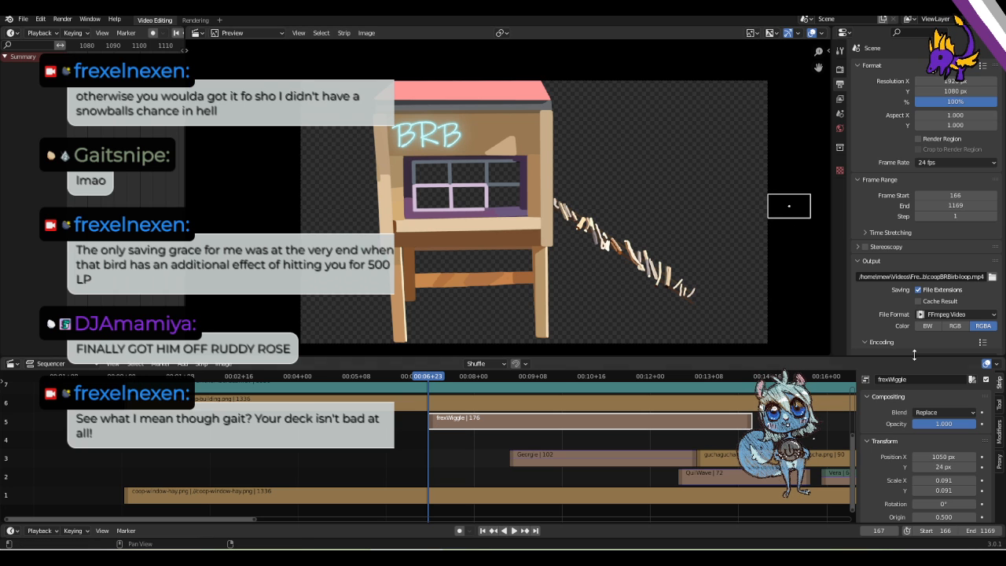
pyautogui.click(981, 457)
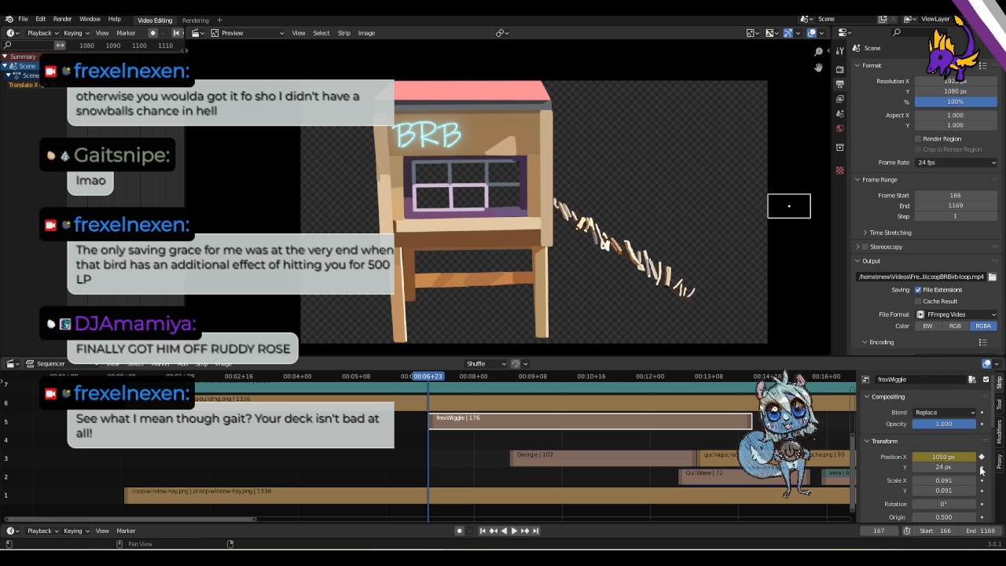
pyautogui.click(981, 467)
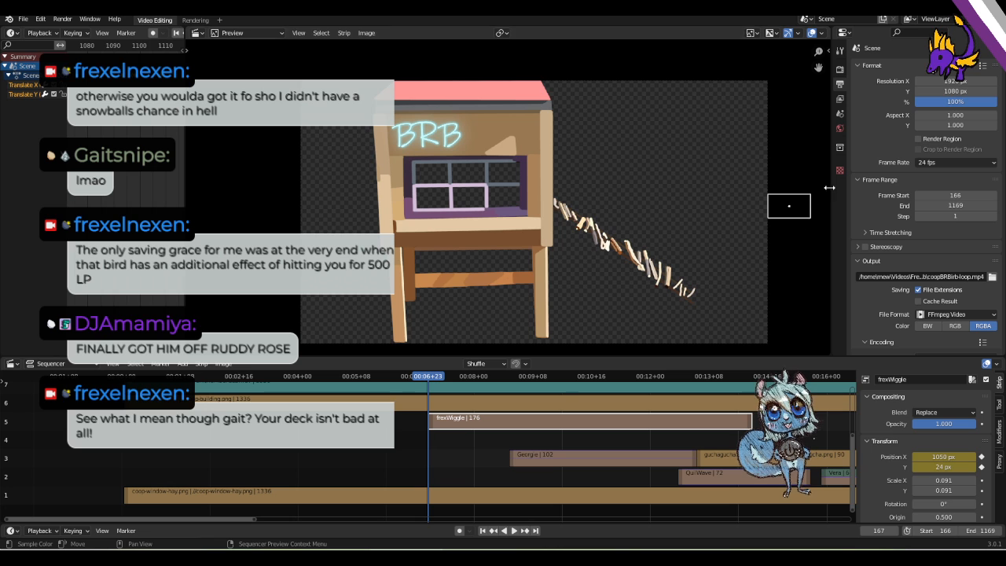
# At frame 192, move the frexWiggle image into view at about X 808, Y -112 px and keyframe both positions.
pyautogui.click(473, 380)
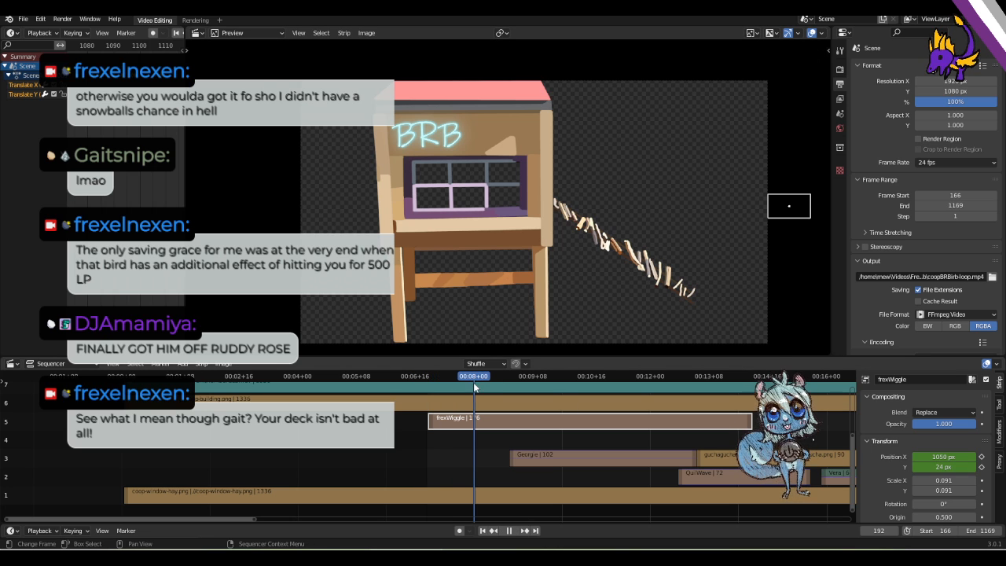
pyautogui.press('g')
pyautogui.click(674, 278)
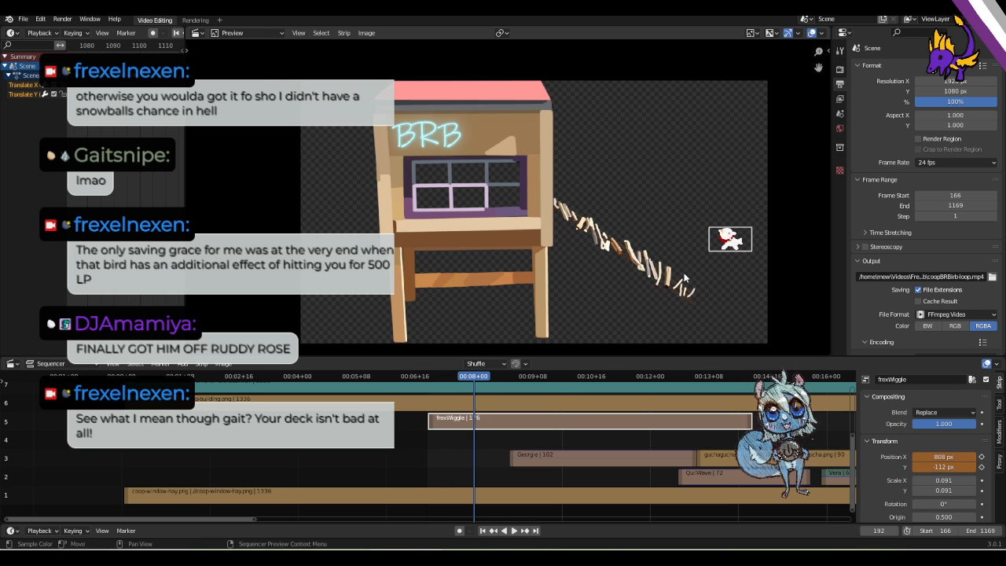
pyautogui.click(981, 465)
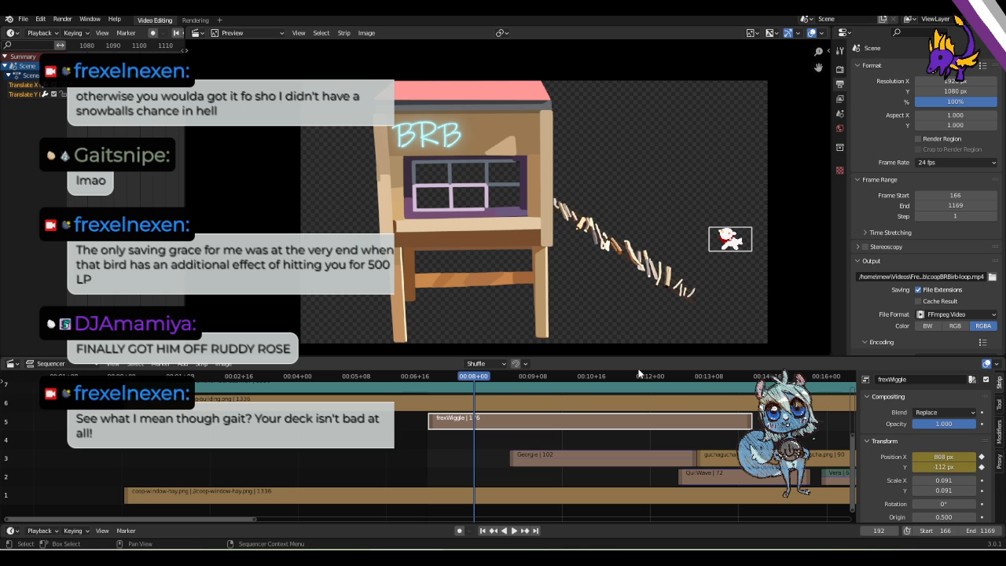
# Move the frexWiggle image to about X 773, Y -140 px at frame 214 and keyframe that position there and at frame 220.
pyautogui.moveTo(470, 374); pyautogui.dragTo(515, 378)
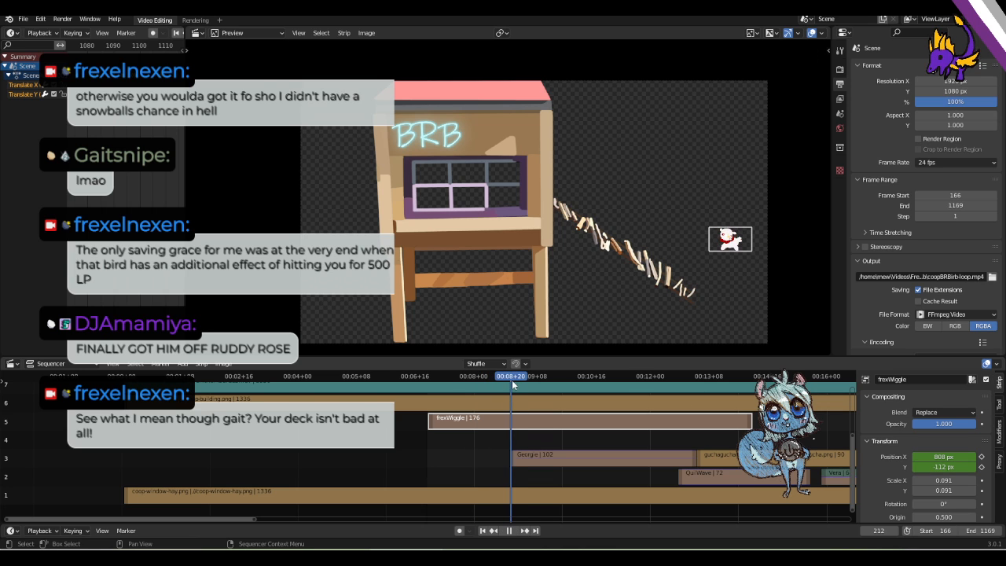
pyautogui.press('g')
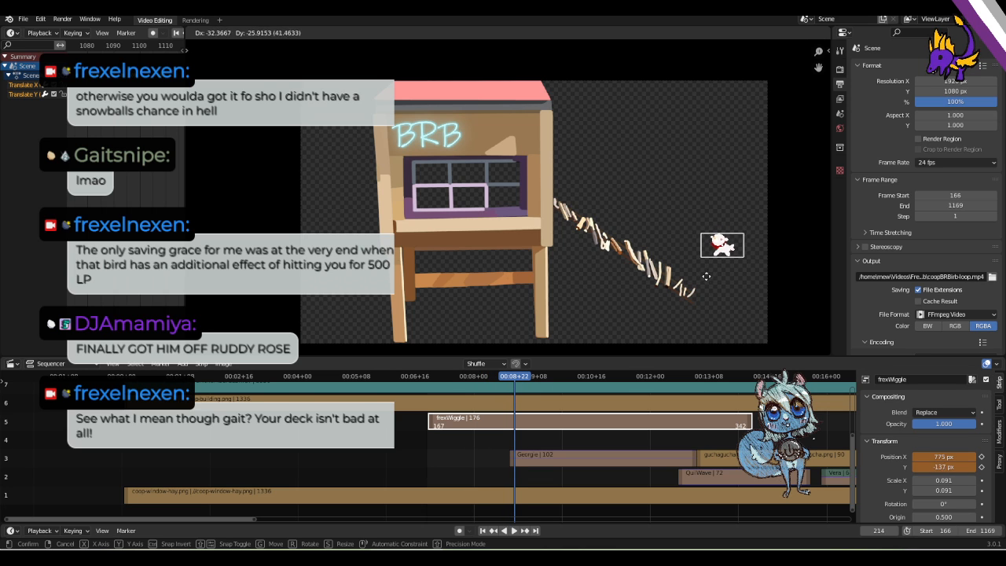
pyautogui.click(704, 275)
pyautogui.click(981, 457)
pyautogui.click(982, 467)
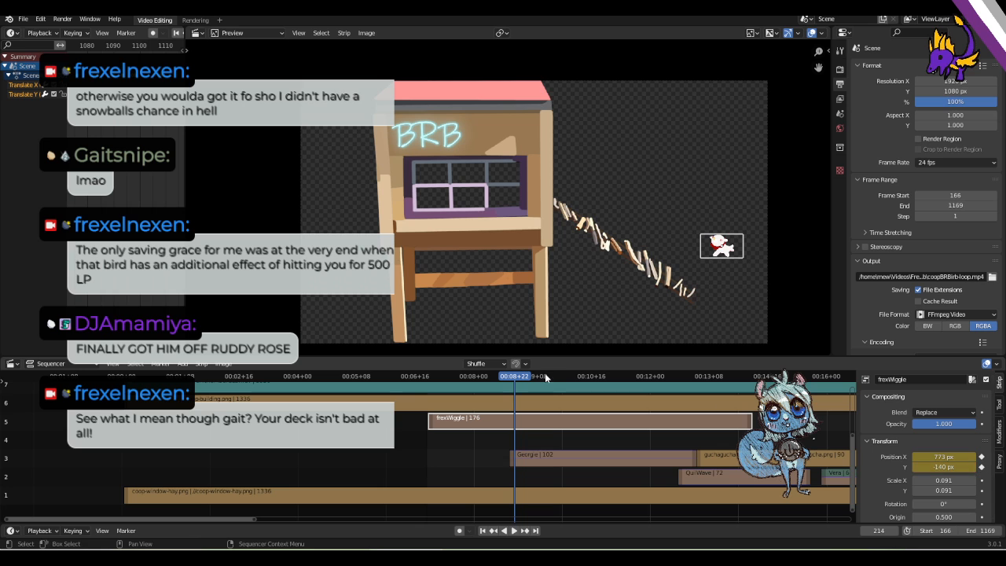
pyautogui.moveTo(512, 376); pyautogui.dragTo(526, 377)
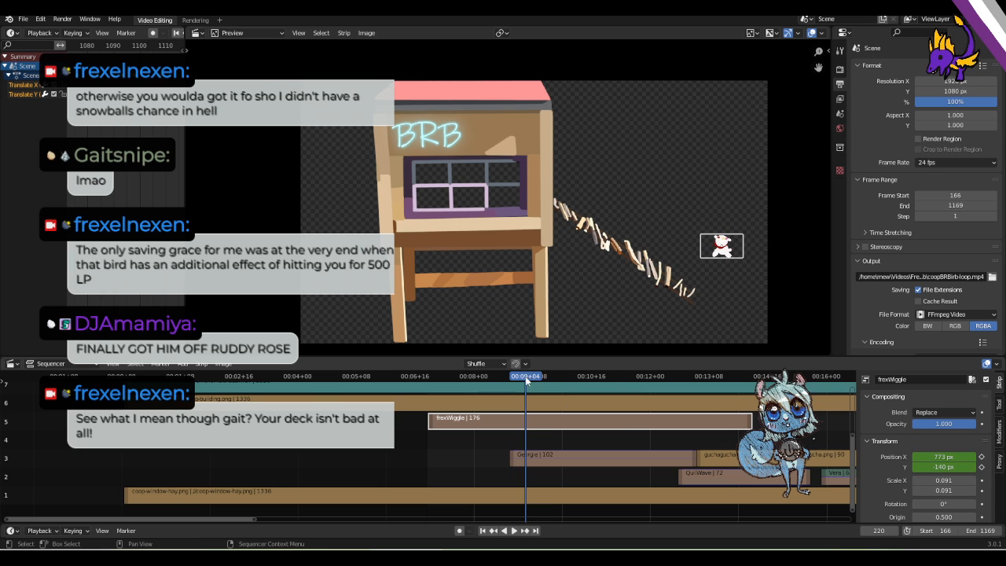
pyautogui.click(981, 456)
pyautogui.click(981, 466)
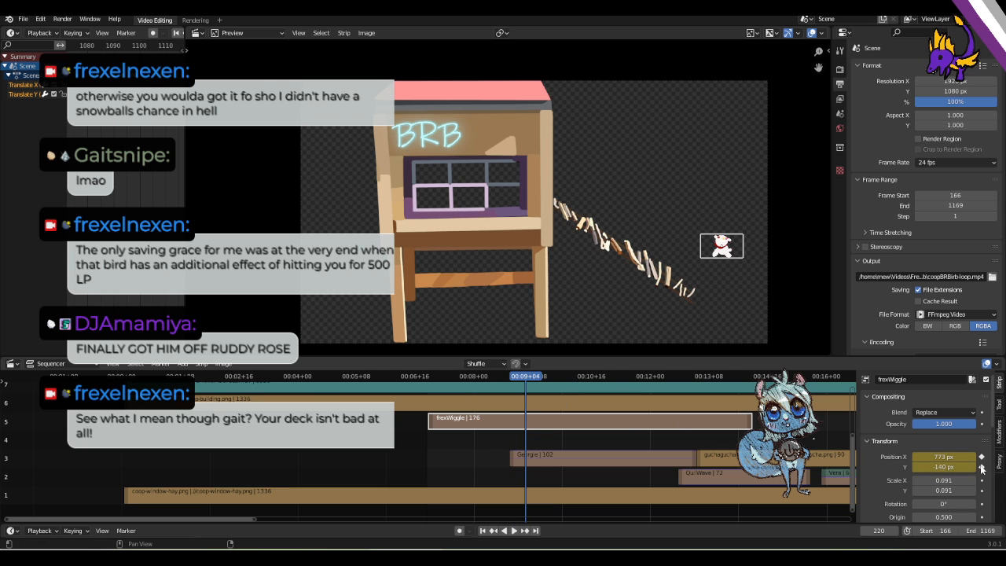
# At frame 224, move the frexWiggle image to about X 803, Y -124 px and keyframe both positions.
pyautogui.moveTo(527, 375); pyautogui.dragTo(533, 376)
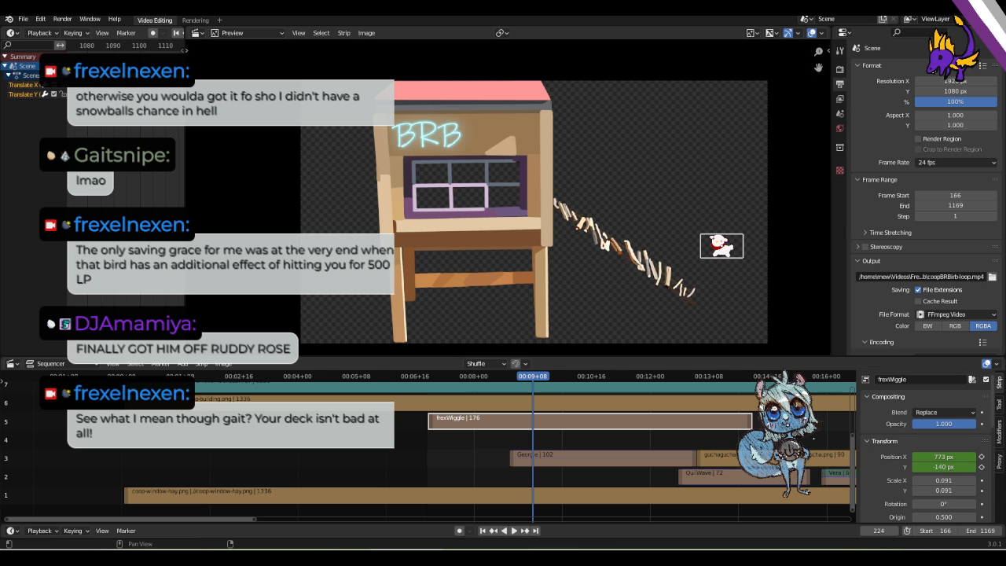
pyautogui.click(981, 457)
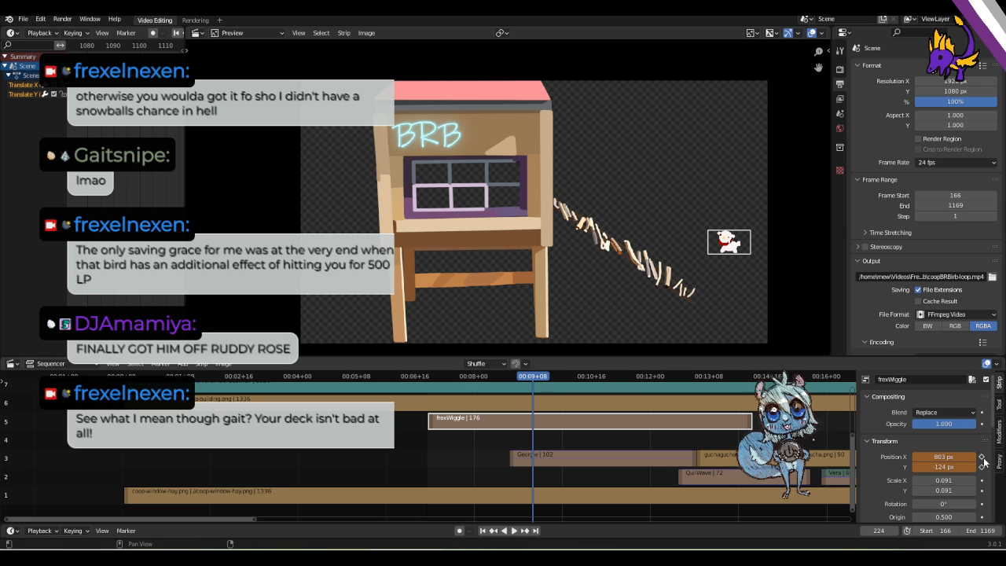
pyautogui.click(981, 467)
pyautogui.press('g')
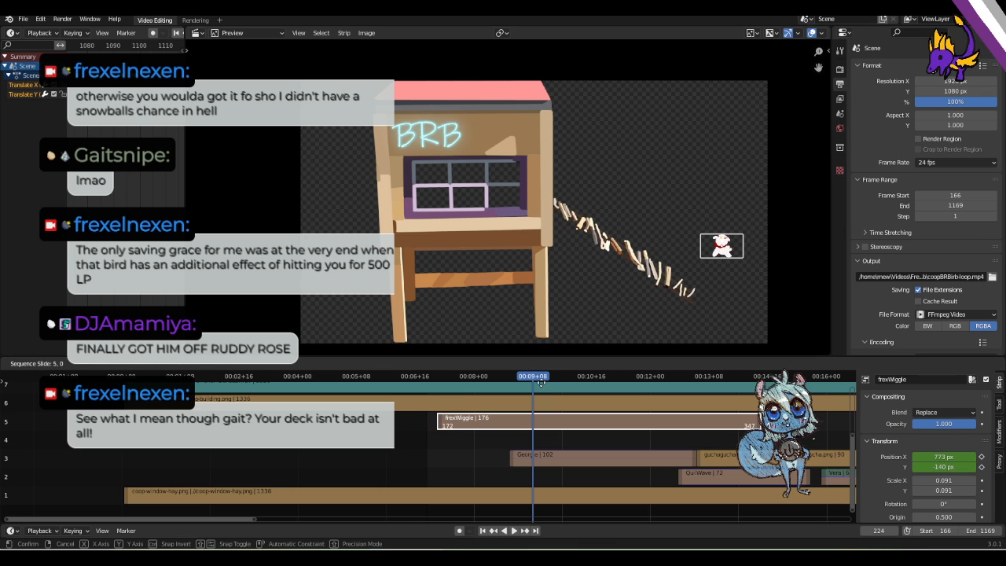
pyautogui.rightClick(541, 384)
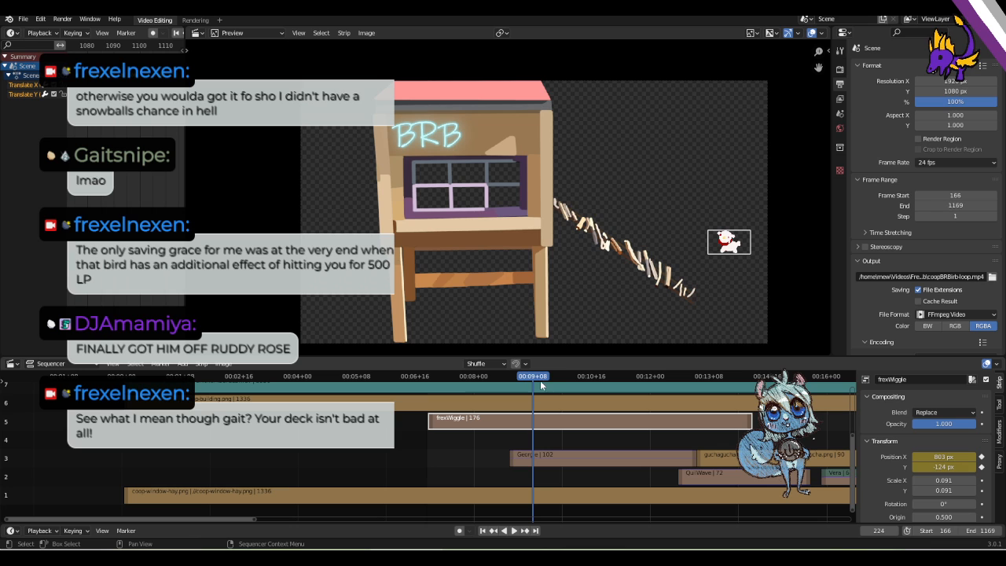
# At frame 230, move the frexWiggle image to about X 774, Y -126 px and keyframe both positions.
pyautogui.moveTo(535, 375); pyautogui.dragTo(543, 376)
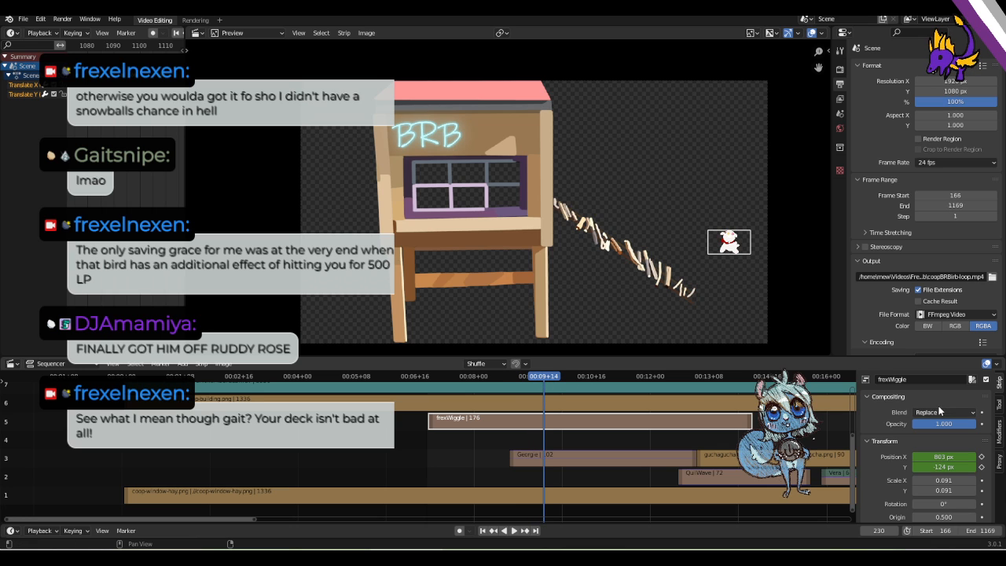
pyautogui.press('g')
pyautogui.click(730, 268)
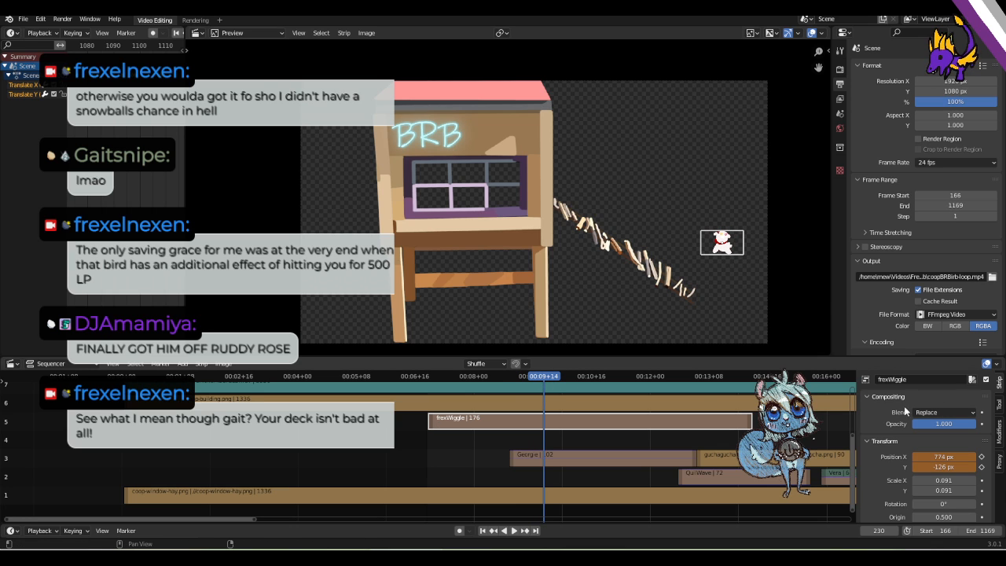
pyautogui.click(981, 456)
pyautogui.click(981, 467)
# Set the frexWiggle meta strip's blend mode to Alpha Over, without any keyframe on the blend mode.
pyautogui.press('space')
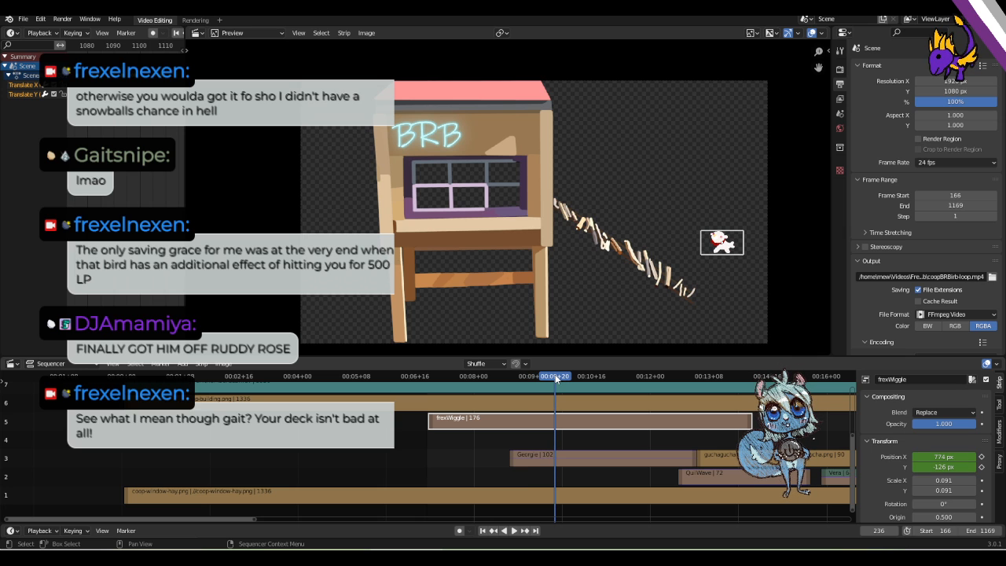
pyautogui.click(964, 412)
pyautogui.click(981, 411)
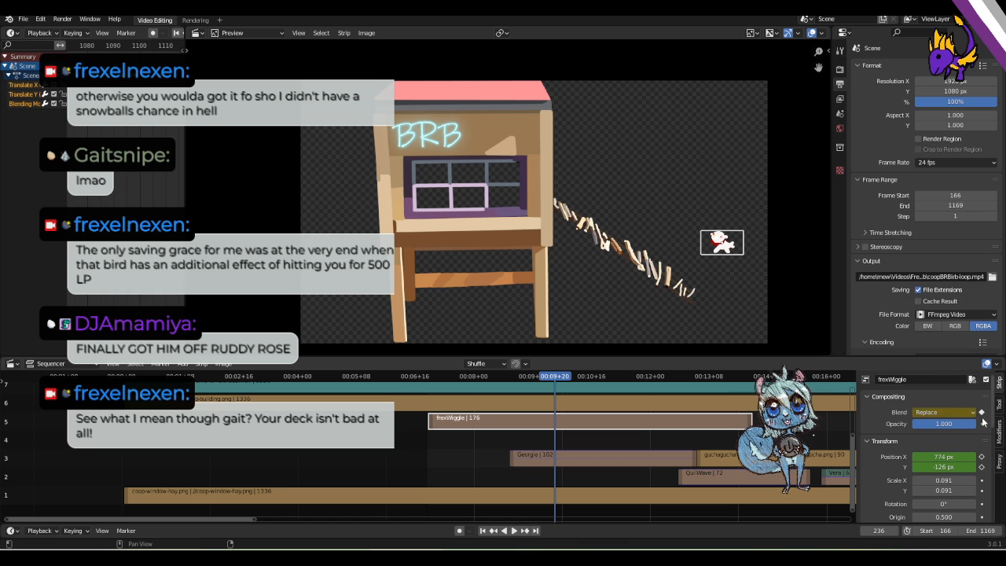
pyautogui.click(980, 412)
pyautogui.click(943, 412)
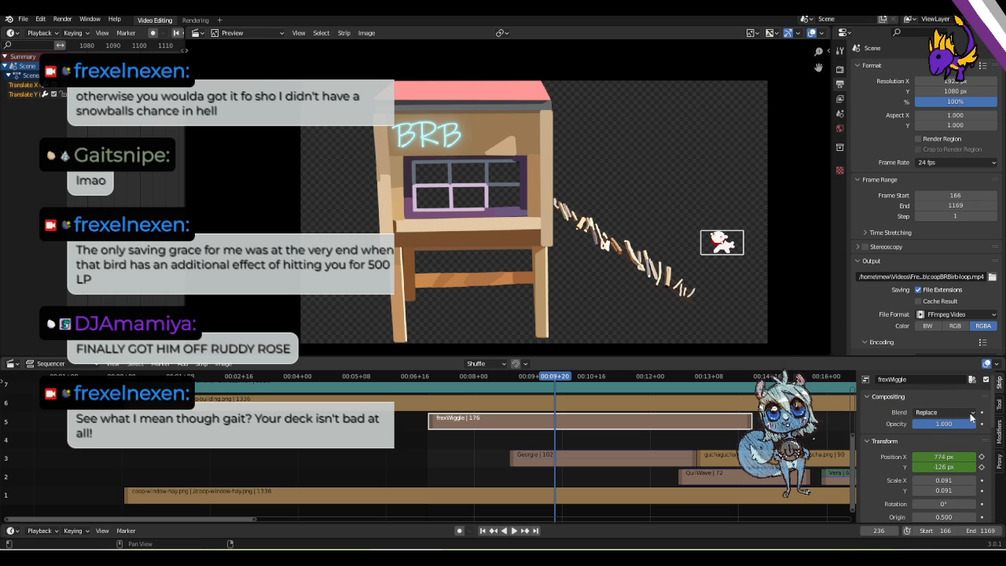
pyautogui.click(972, 413)
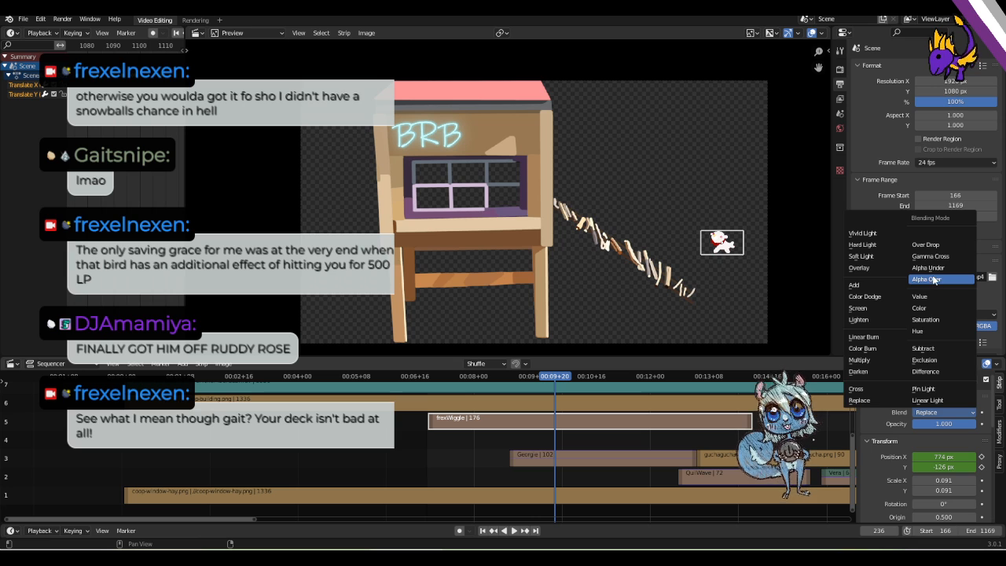
pyautogui.click(933, 279)
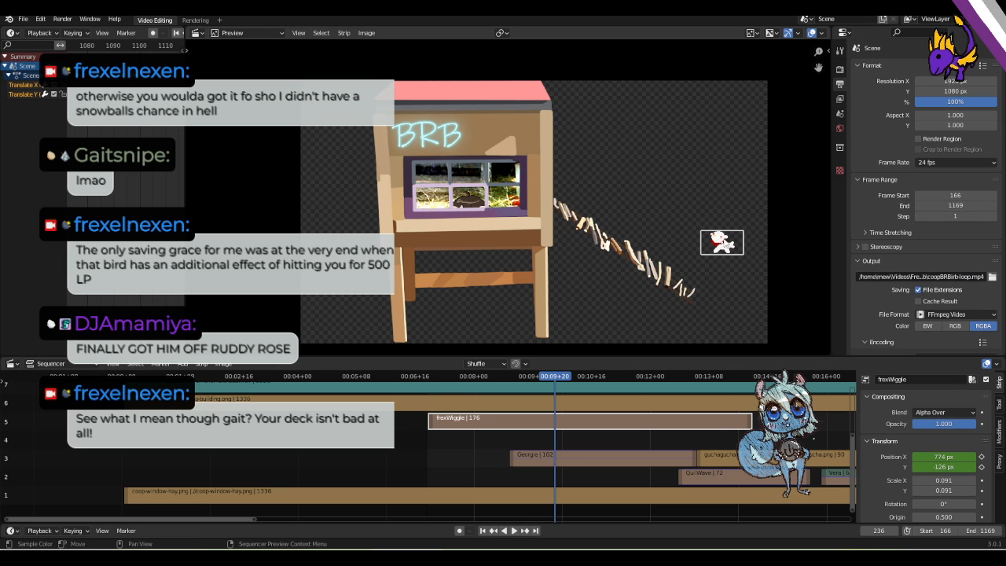
# At frame 247, move the frexWiggle image to about X 806, Y -136 px, keyframe both positions and start playback.
pyautogui.moveTo(558, 379); pyautogui.dragTo(576, 380)
pyautogui.moveTo(729, 237); pyautogui.dragTo(737, 240)
pyautogui.click(981, 457)
pyautogui.click(981, 467)
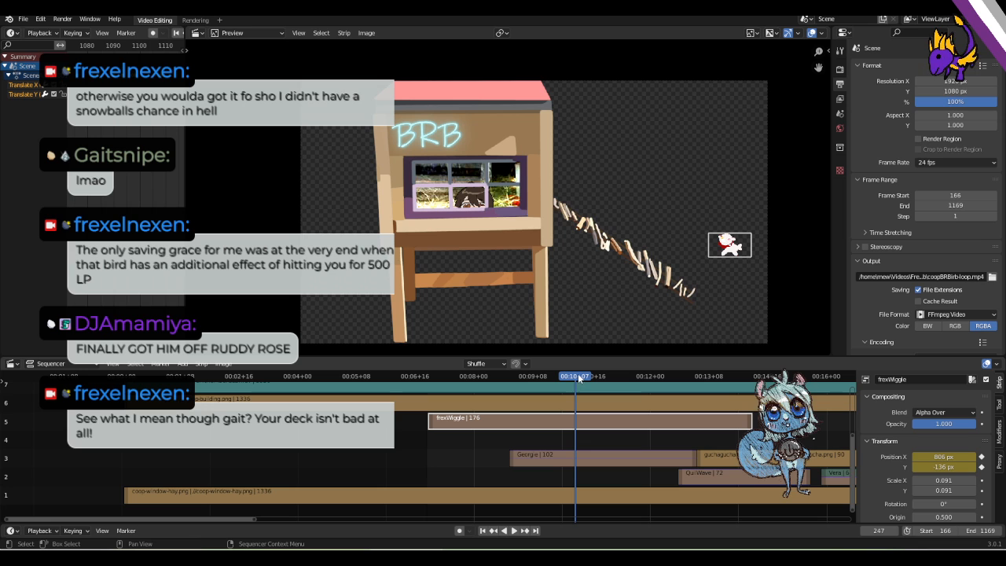
pyautogui.press('space')
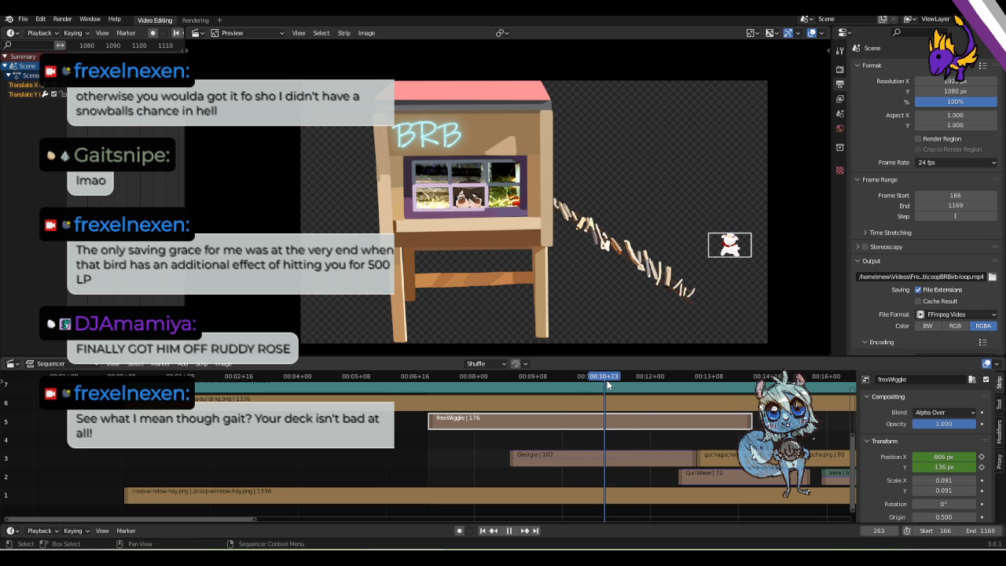
# At frame 284, move the frexWiggle image to about X 780, Y -269 px and keyframe both positions, holding them with matching keyframes at frame 311.
pyautogui.press('space')
pyautogui.press('g')
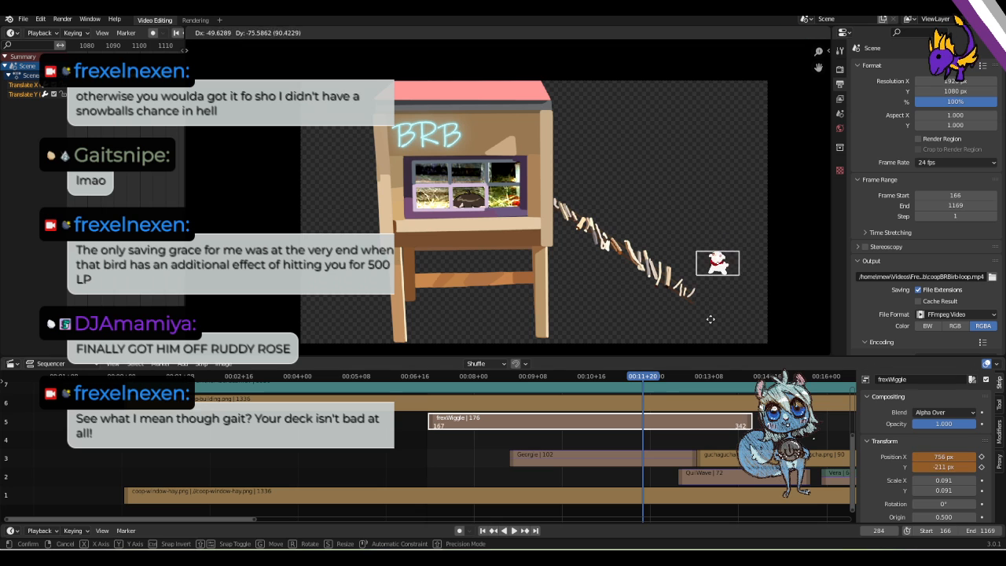
pyautogui.click(714, 327)
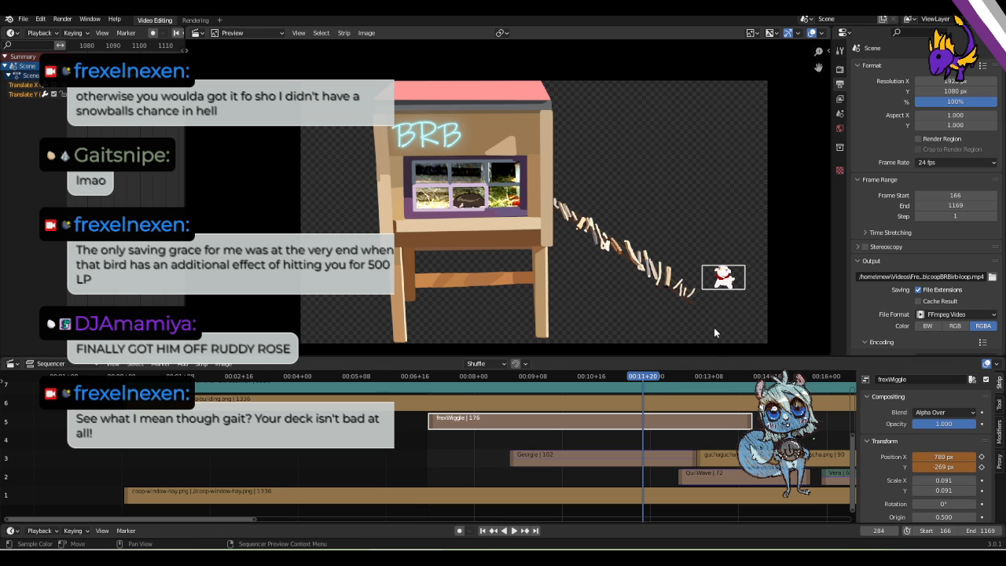
pyautogui.click(982, 467)
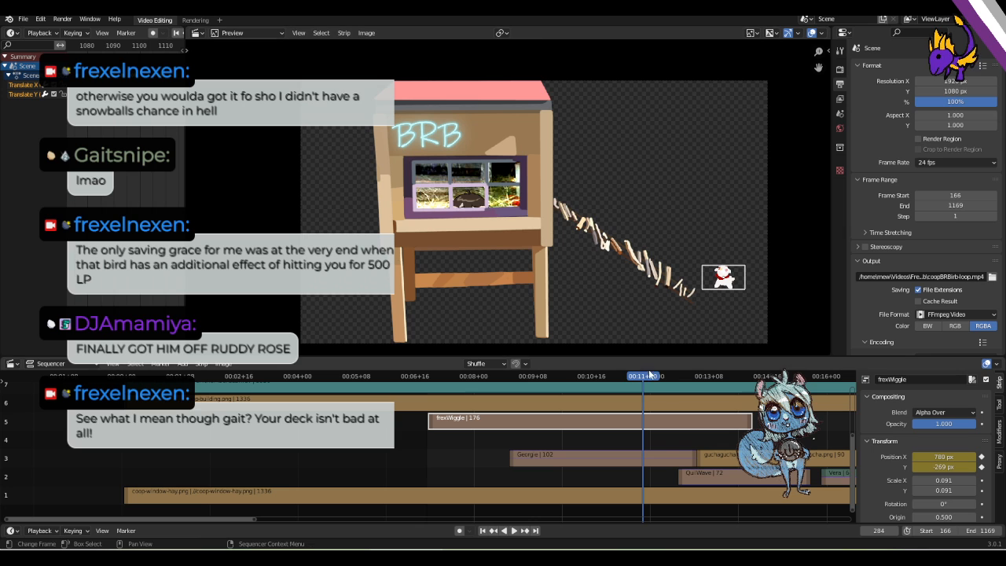
pyautogui.moveTo(647, 376); pyautogui.dragTo(692, 383)
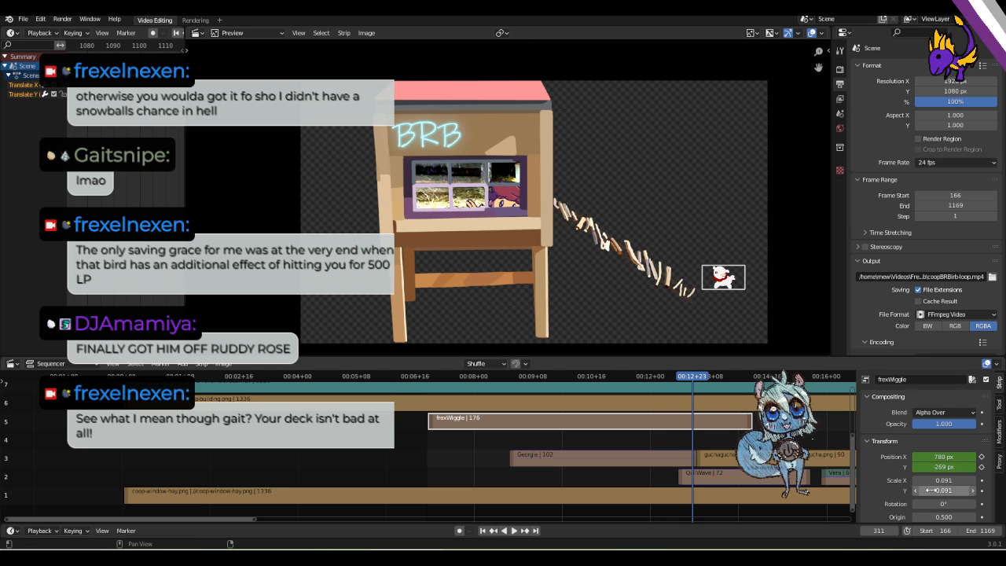
pyautogui.click(982, 467)
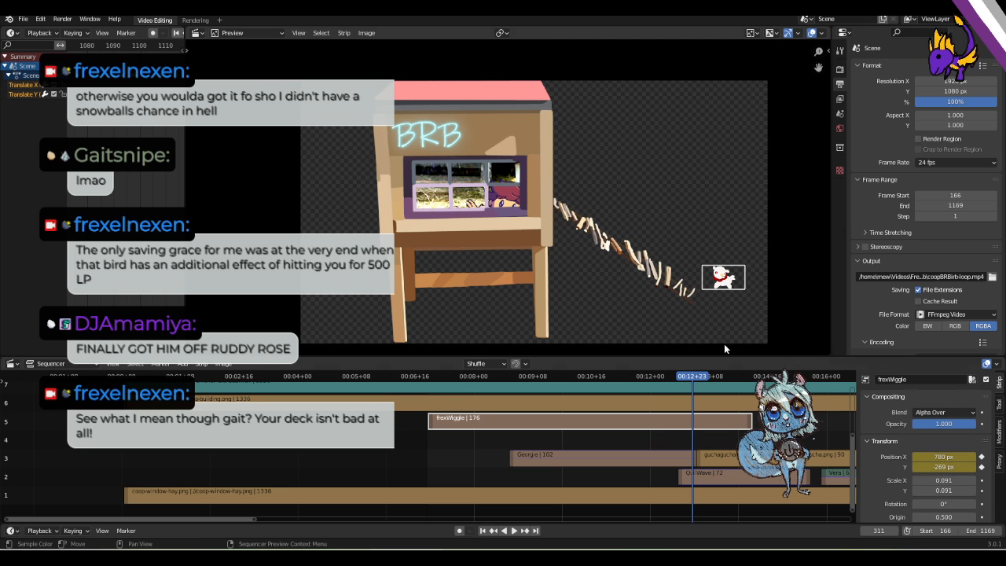
# At frame 342, move the frexWiggle image out of the picture to about X 1025, Y -482 px and keyframe both positions.
pyautogui.moveTo(729, 383); pyautogui.dragTo(749, 378)
pyautogui.press('g')
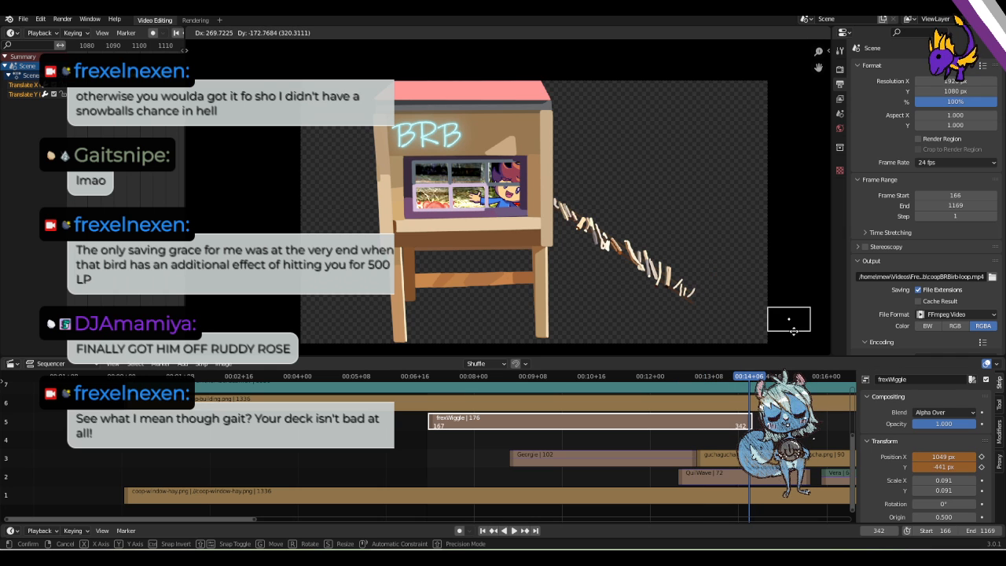
pyautogui.click(787, 340)
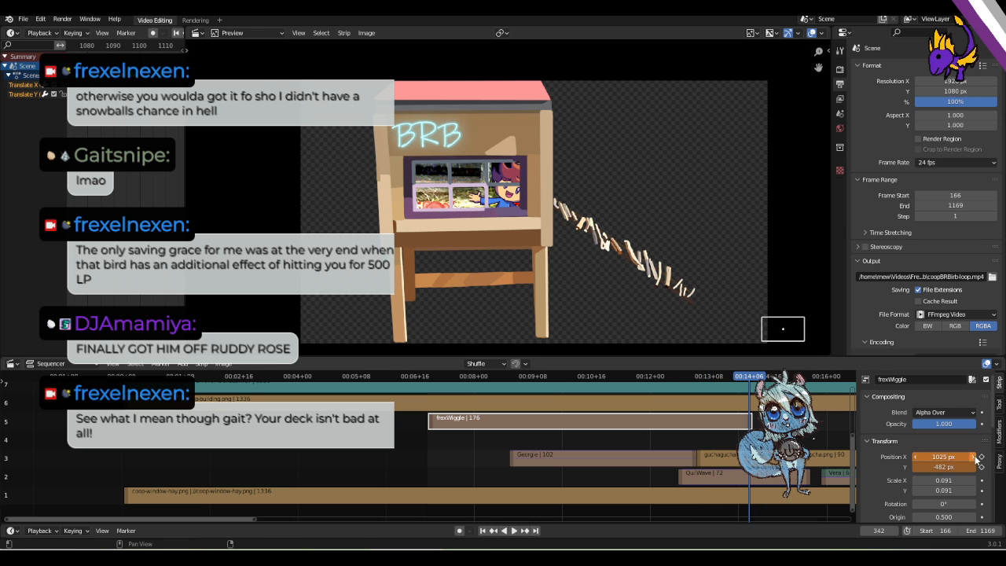
pyautogui.click(981, 456)
pyautogui.click(982, 466)
# Play the sequence from the start of the frexWiggle strip and scrub past its end to review the emote's movement.
pyautogui.moveTo(742, 380); pyautogui.dragTo(421, 383)
pyautogui.press('space')
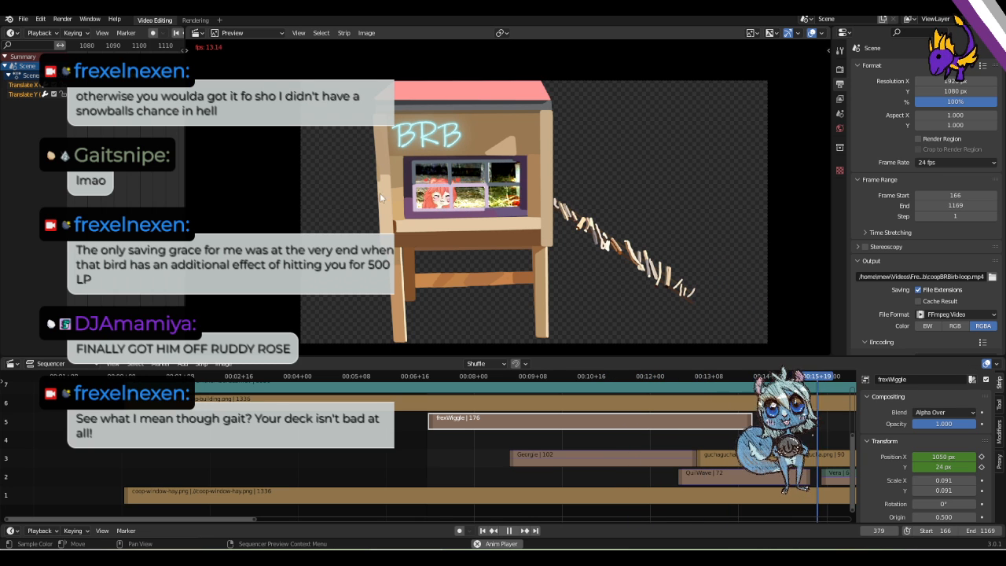
pyautogui.press('space')
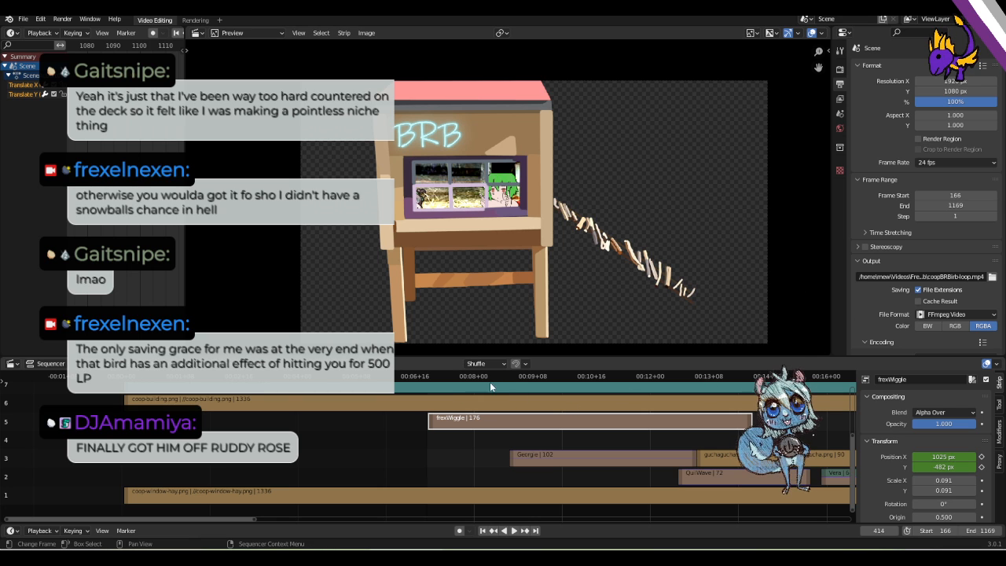
pyautogui.click(449, 374)
pyautogui.press('space')
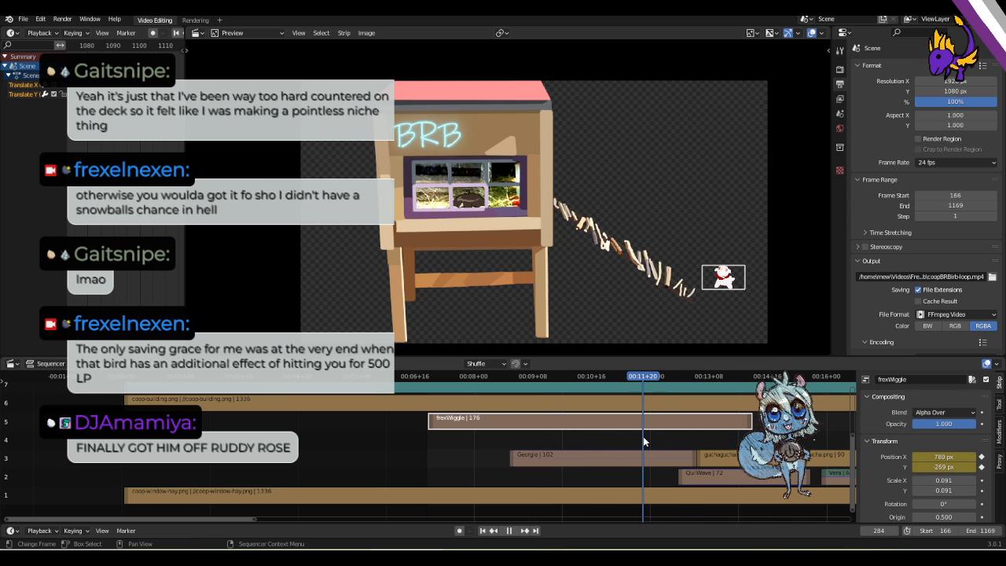
pyautogui.press('space')
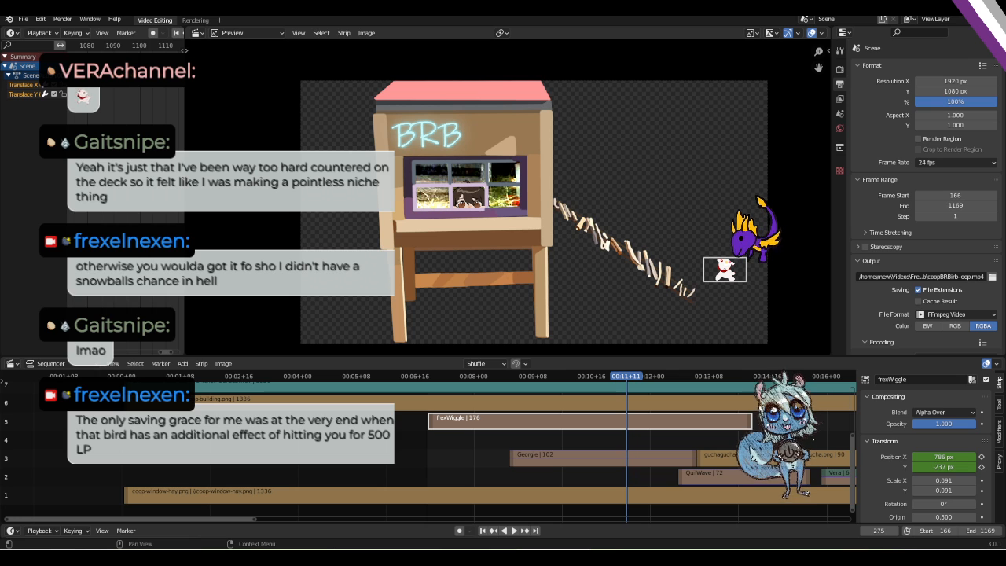
pyautogui.click(631, 375)
pyautogui.moveTo(631, 374); pyautogui.dragTo(774, 366)
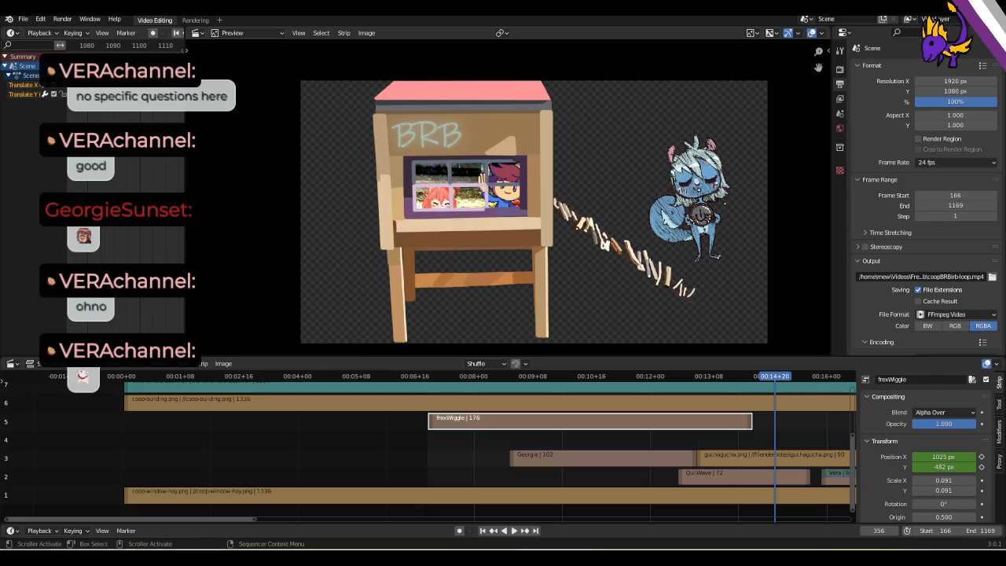
pyautogui.hotkey('alt', 'Tab')
pyautogui.hotkey('alt', 'Tab')
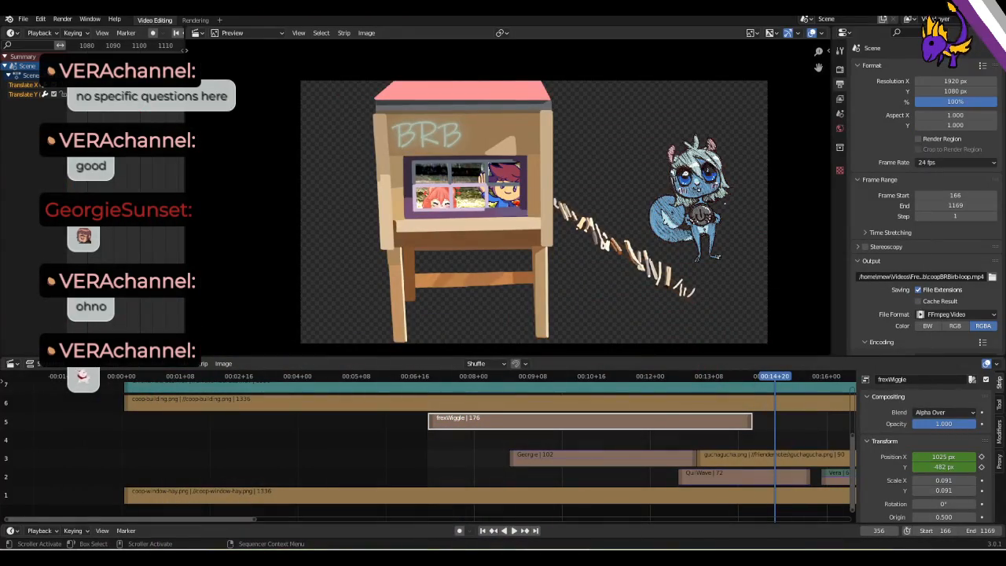
pyautogui.hotkey('alt', 'Tab')
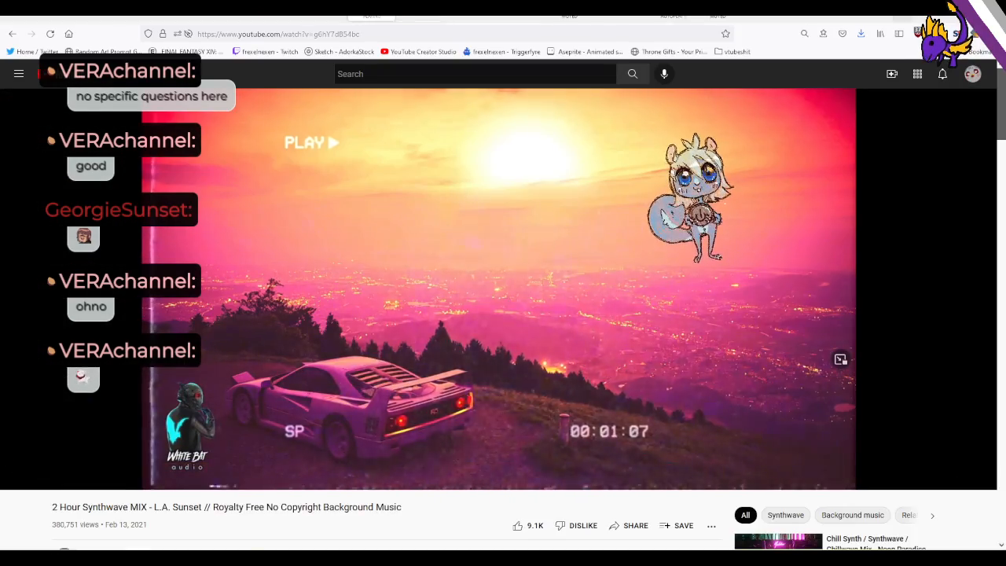
pyautogui.hotkey('alt', 'Tab')
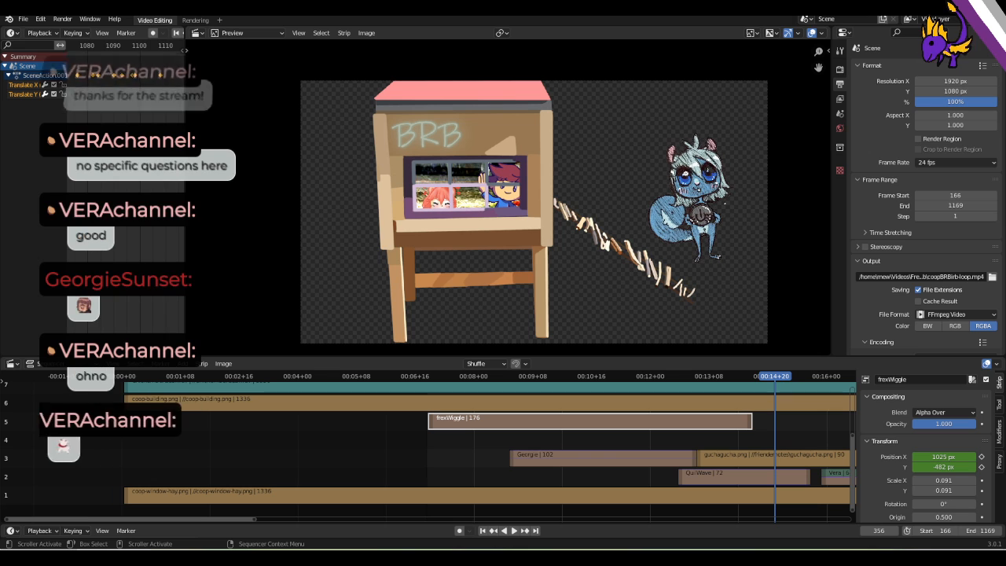